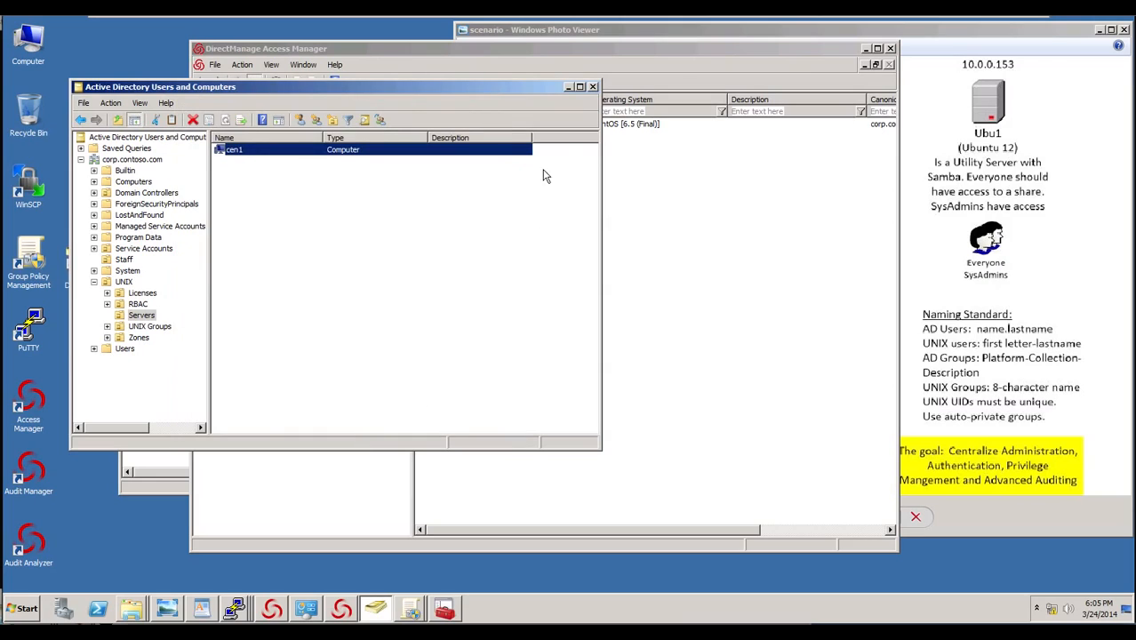
Switch to the suse1.corp.contoso.com PuTTY session and clear its terminal.
key(alt+Tab)
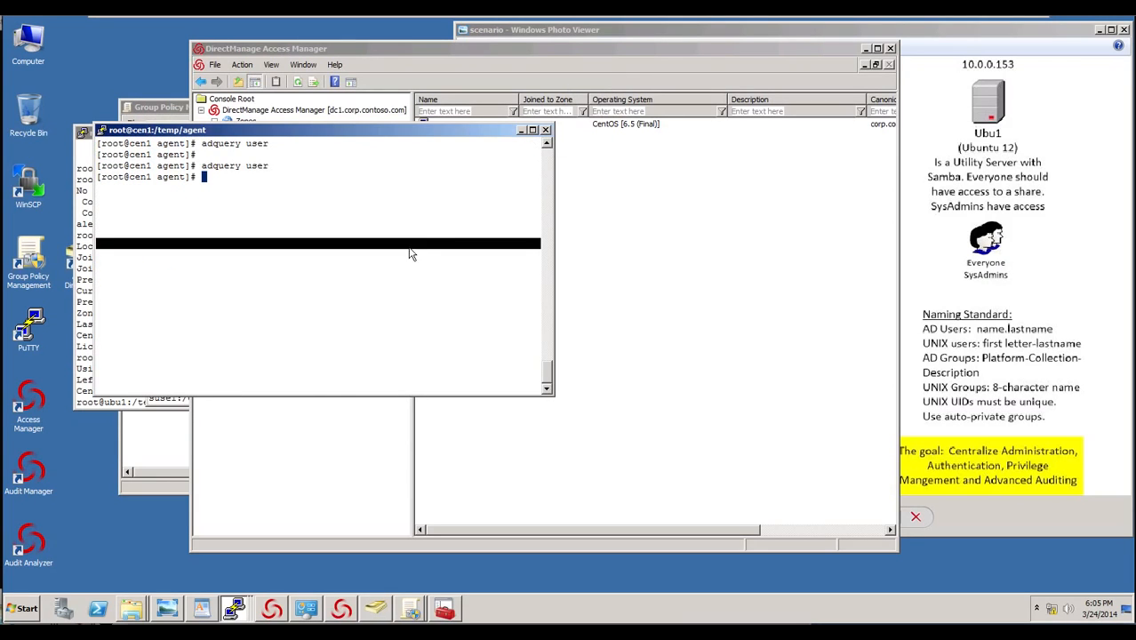
click(235, 611)
drag(234, 610, 235, 578)
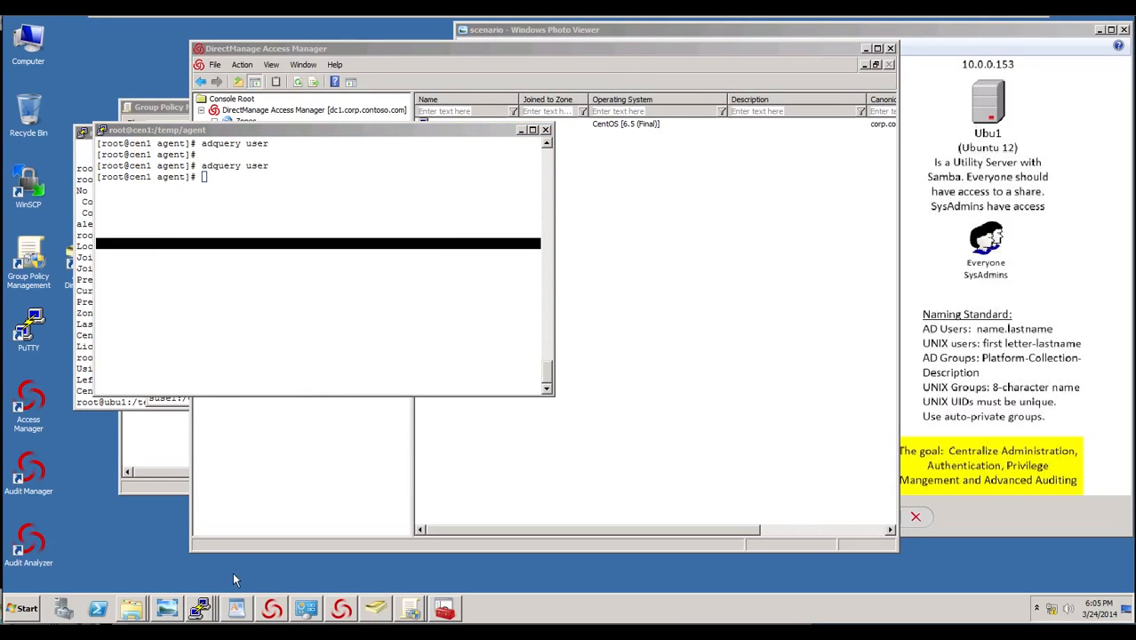
click(200, 609)
click(194, 560)
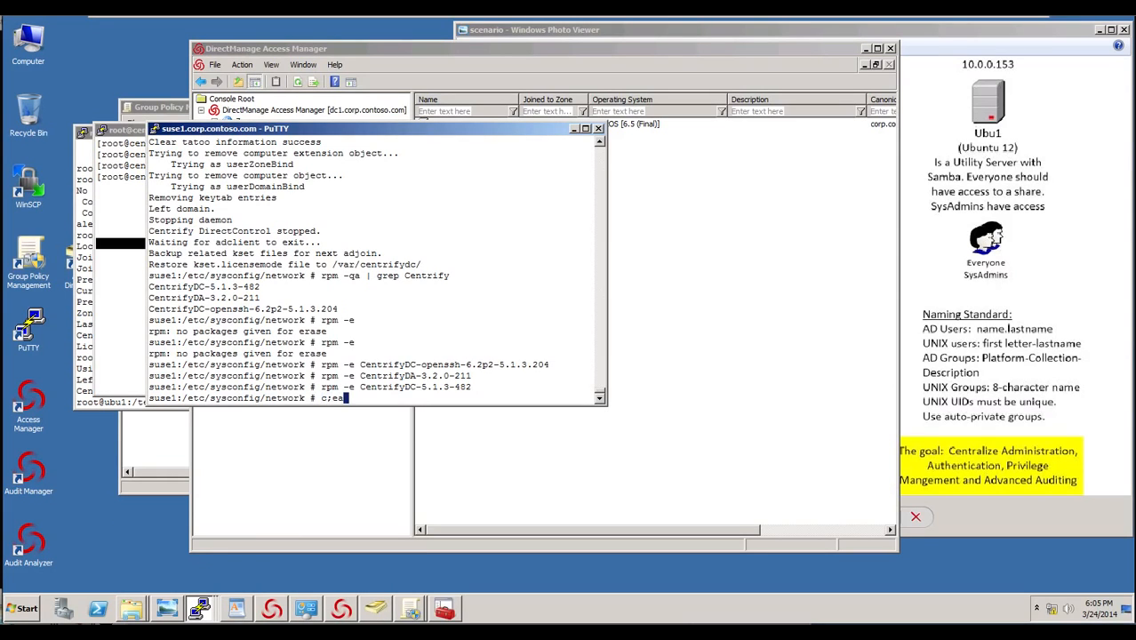
text(c)
text(lear)
key(Return)
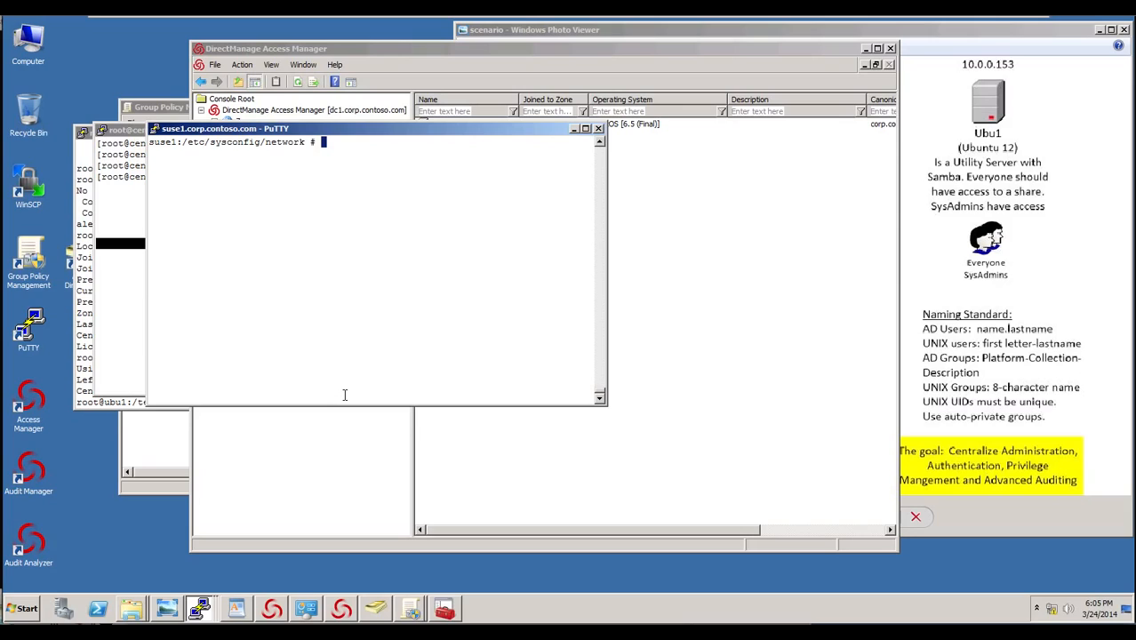
Go to /temp on suse1, list its contents, and change into the agent directory.
text(cd /tem,p)
key(BackSpace)
key(BackSpace)
text(p)
key(Return)
text(ls)
key(Return)
text(cd agent)
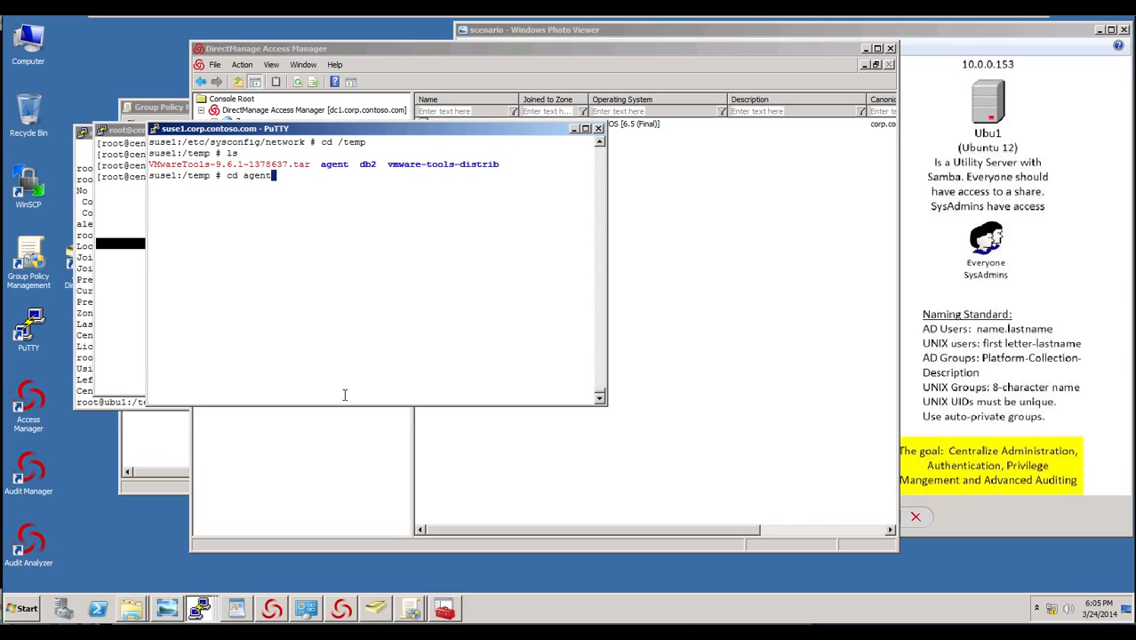
key(Return)
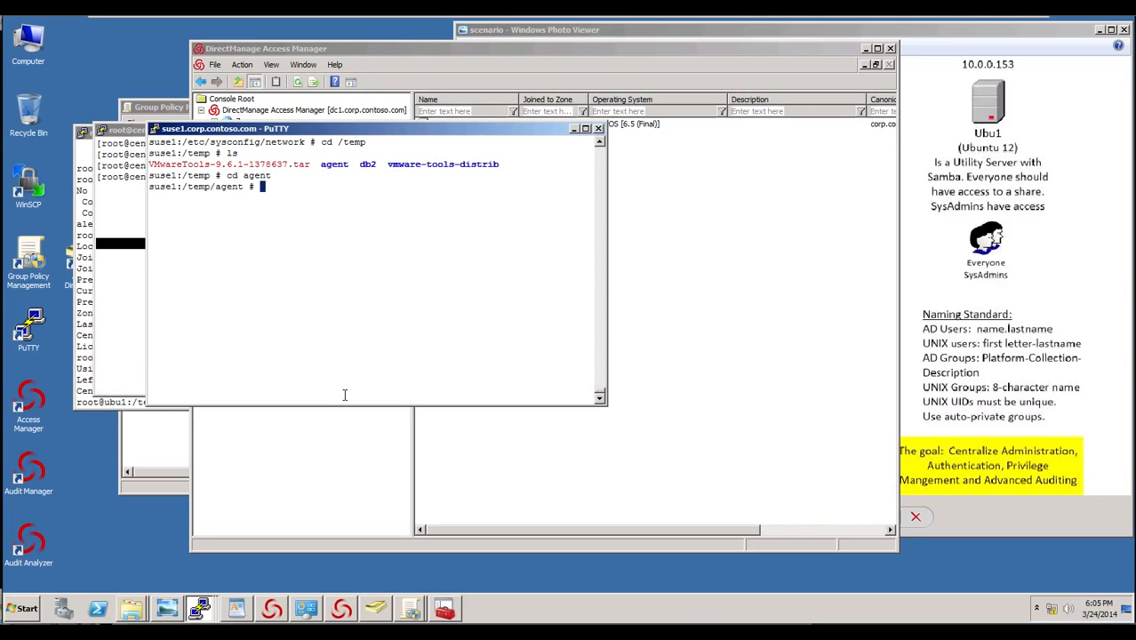
Run ./install.sh from the agent directory and choose the custom install of individual packages (C).
text(./install)
key(Tab)
key(Tab)
text(.sh)
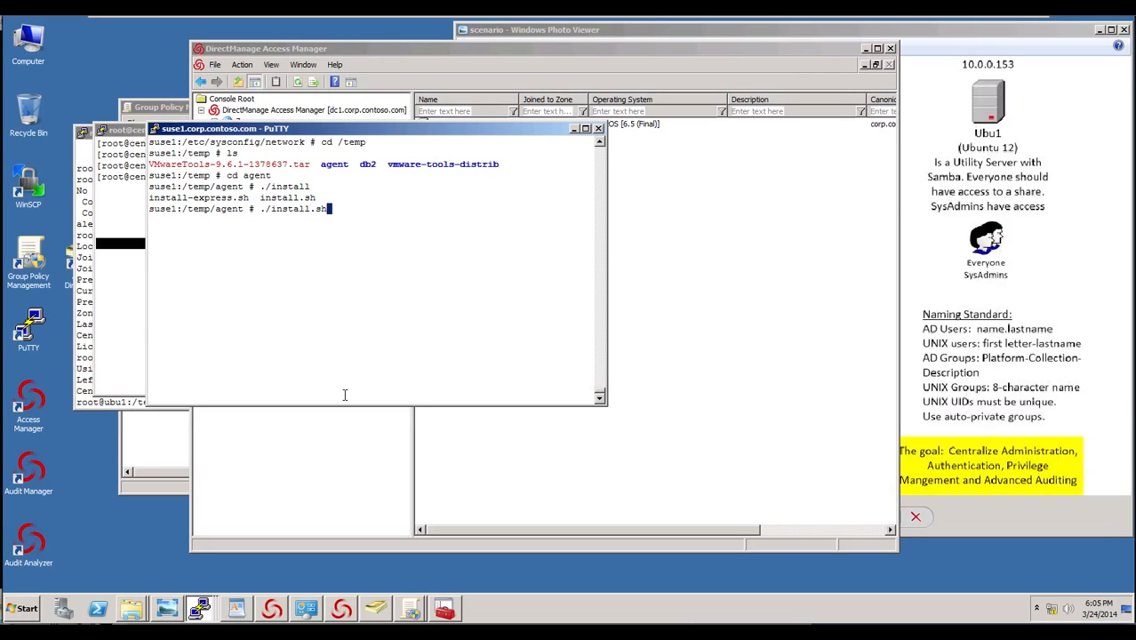
key(Return)
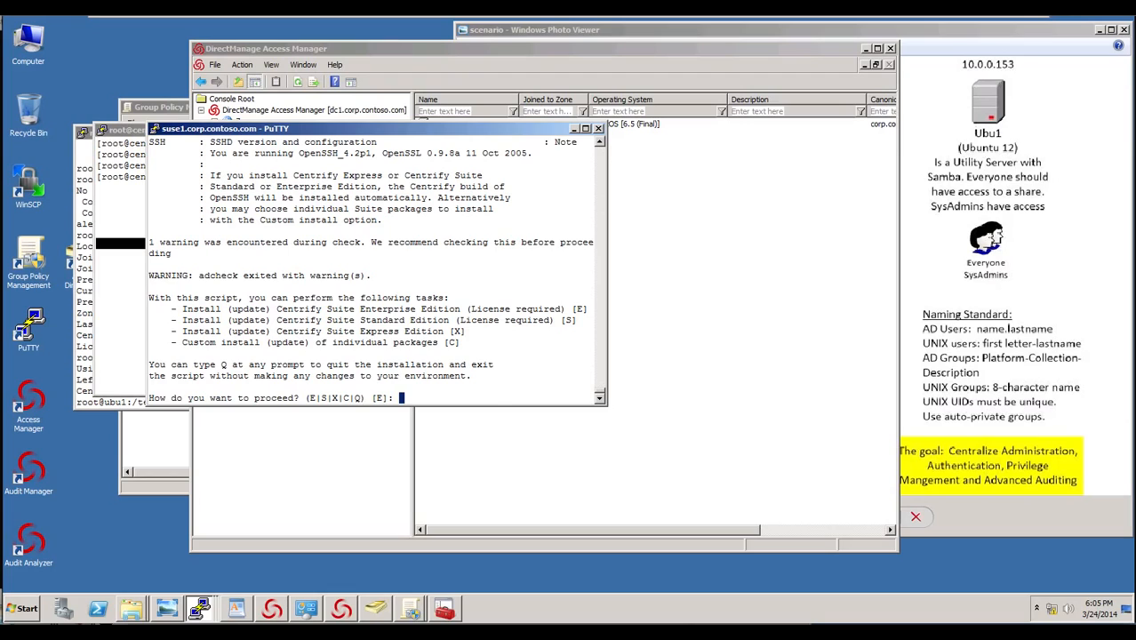
text(C)
key(Return)
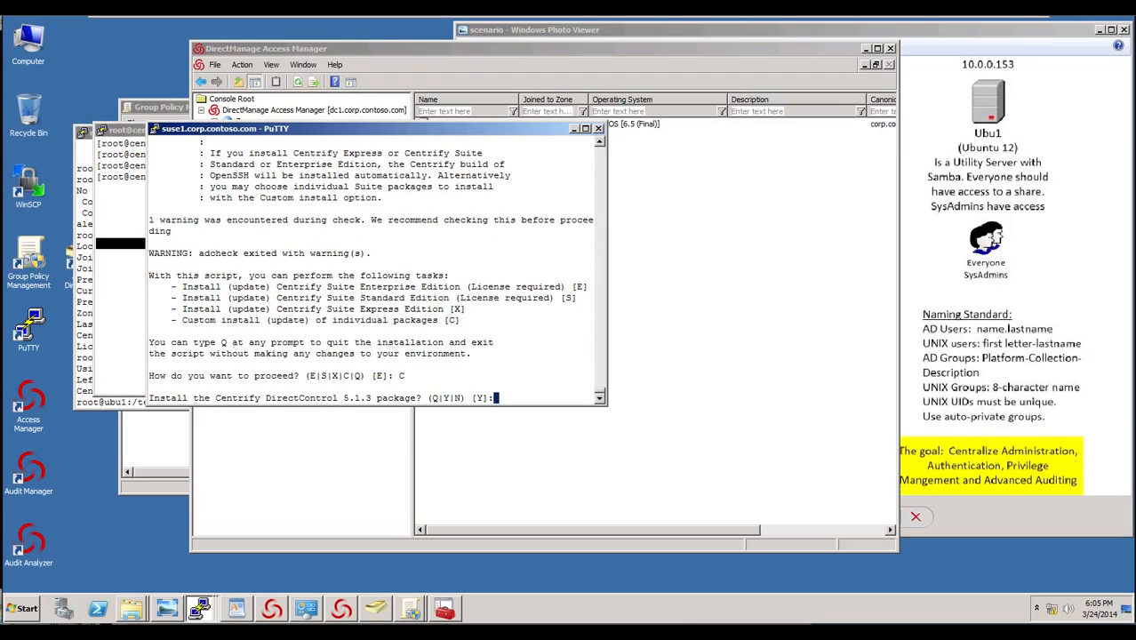
Select the Centrify DirectControl 5.1.3 and DirectAudit 3.2.0 packages, declining CentrifyDC-nis, CentrifyDC-openssh and CentrifyDC-ldapproxy.
text(y)
key(Return)
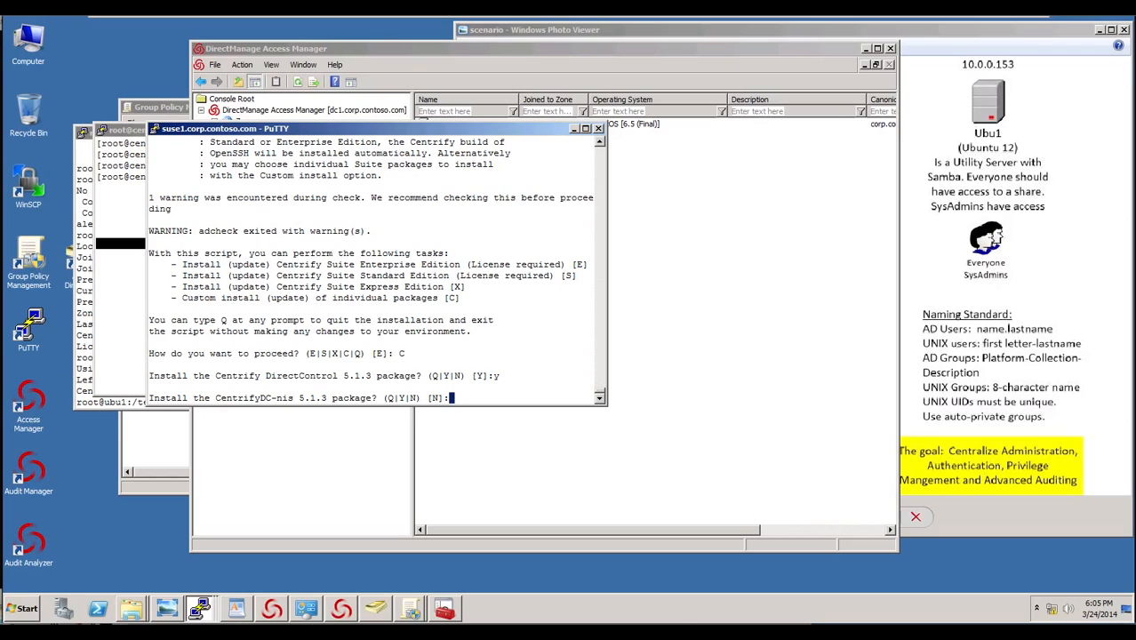
key(Return)
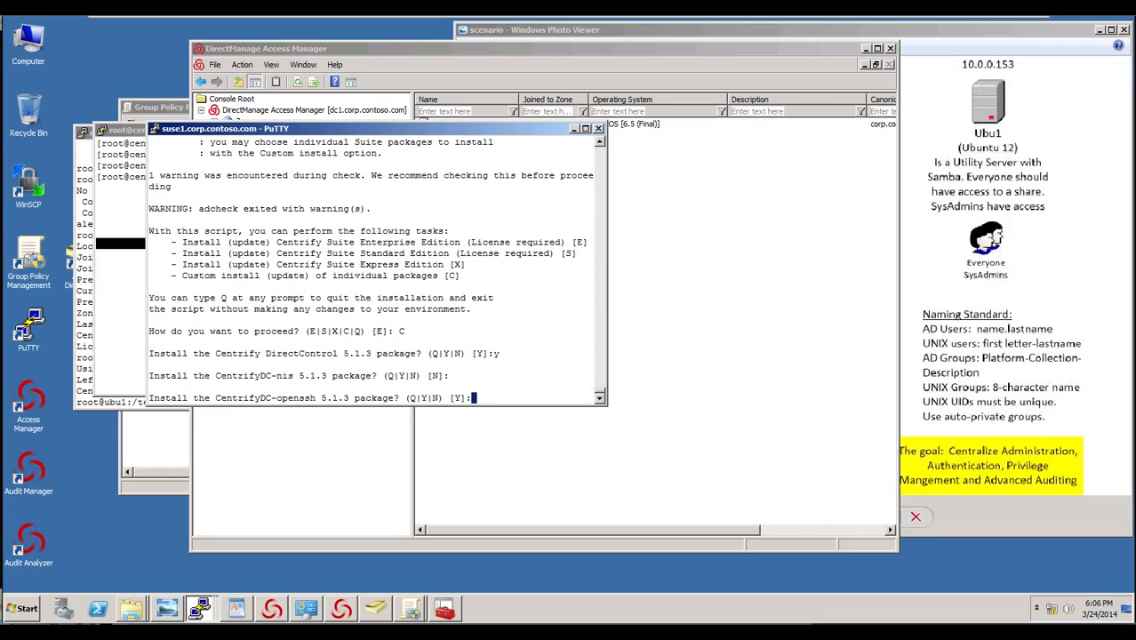
text(n)
key(Return)
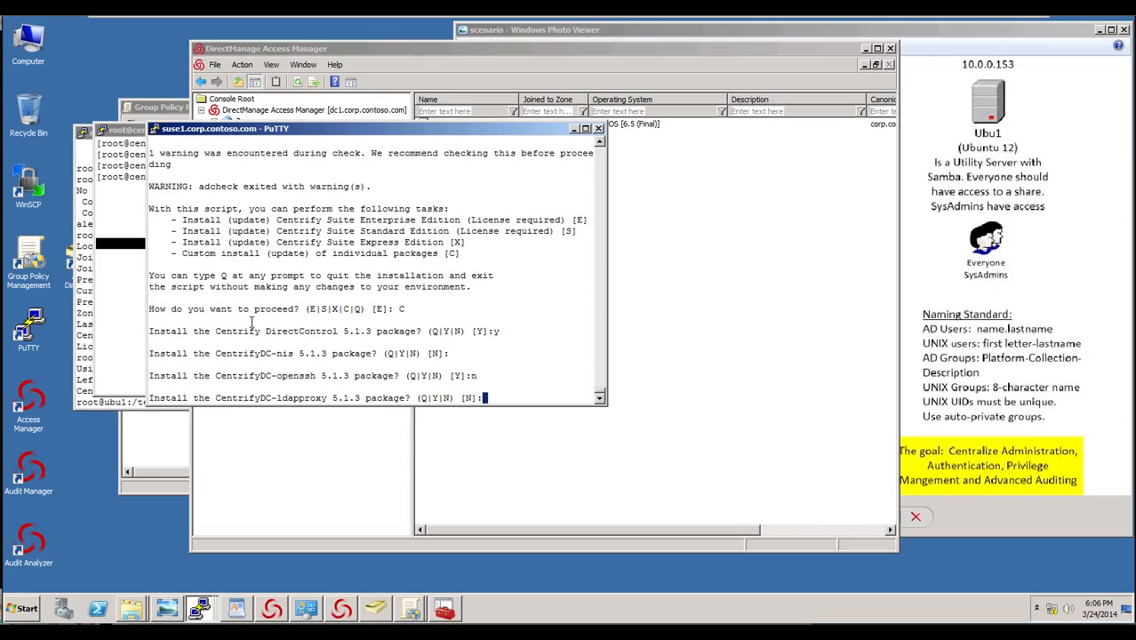
text(n)
key(Return)
text(y)
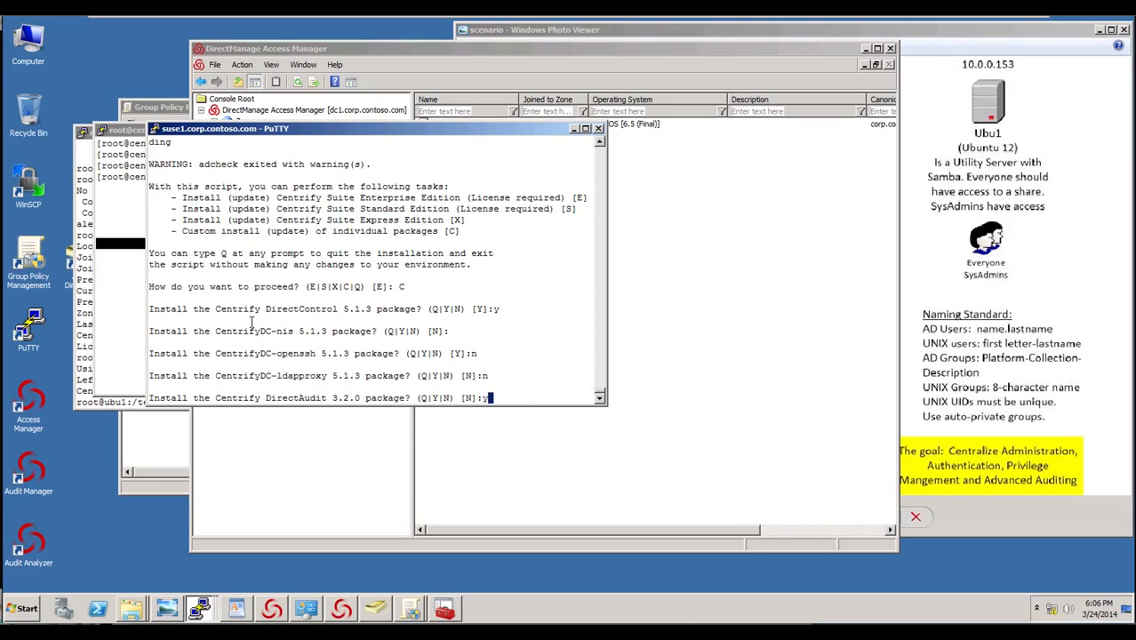
key(Return)
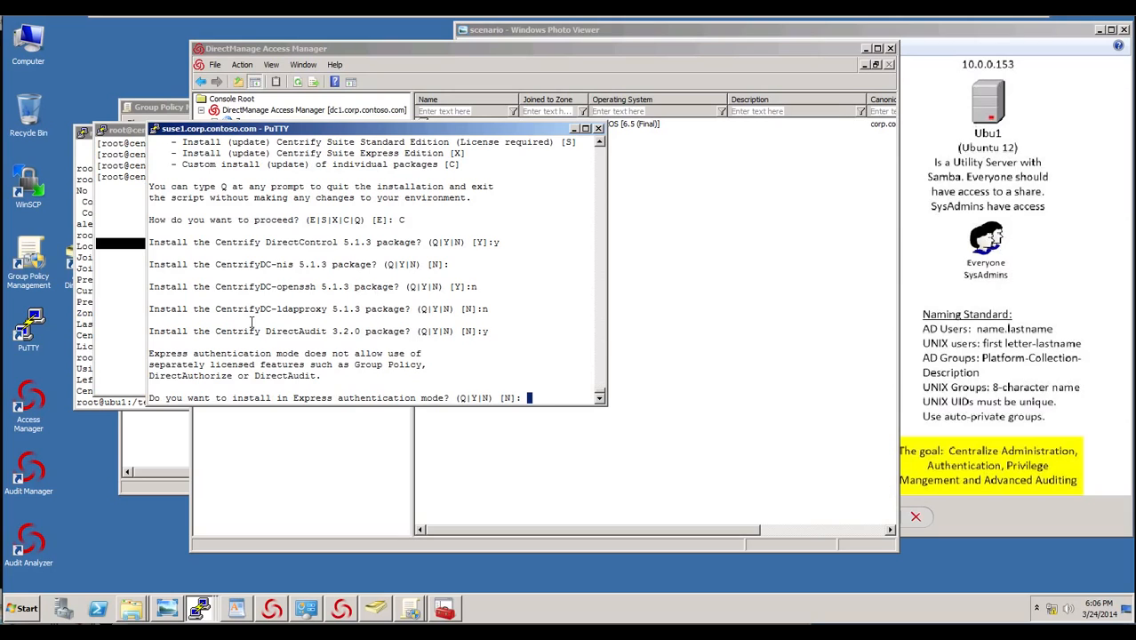
Decline Express authentication mode, adcheck and the Active Directory join, accept DirectAudit NSS auditing, and proceed with the installation.
text(n)
key(Return)
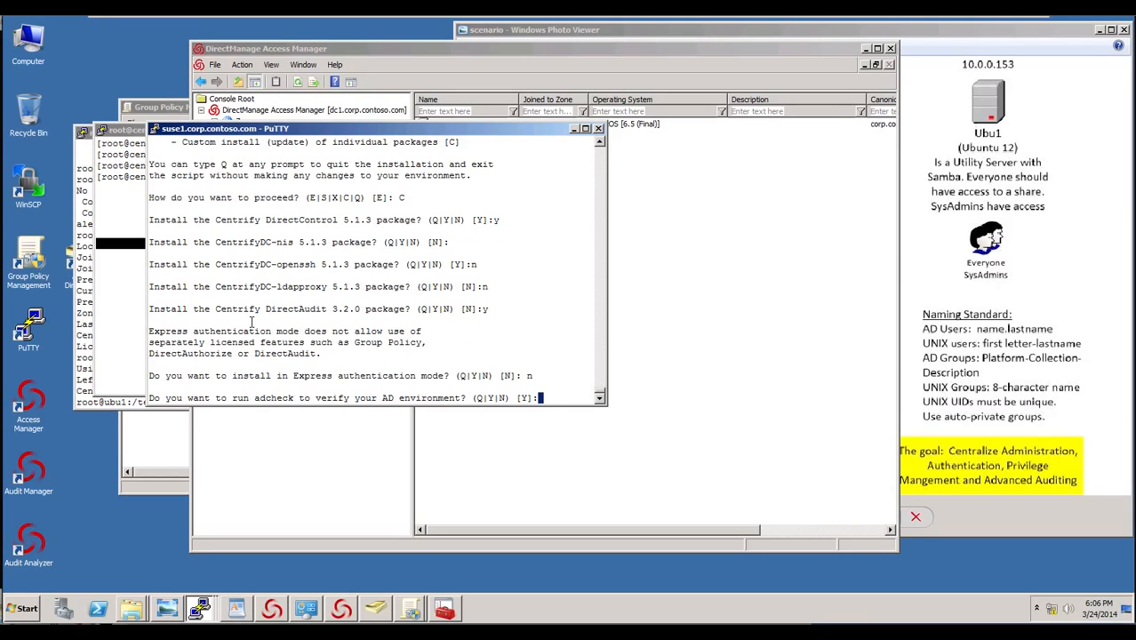
text(n)
key(Return)
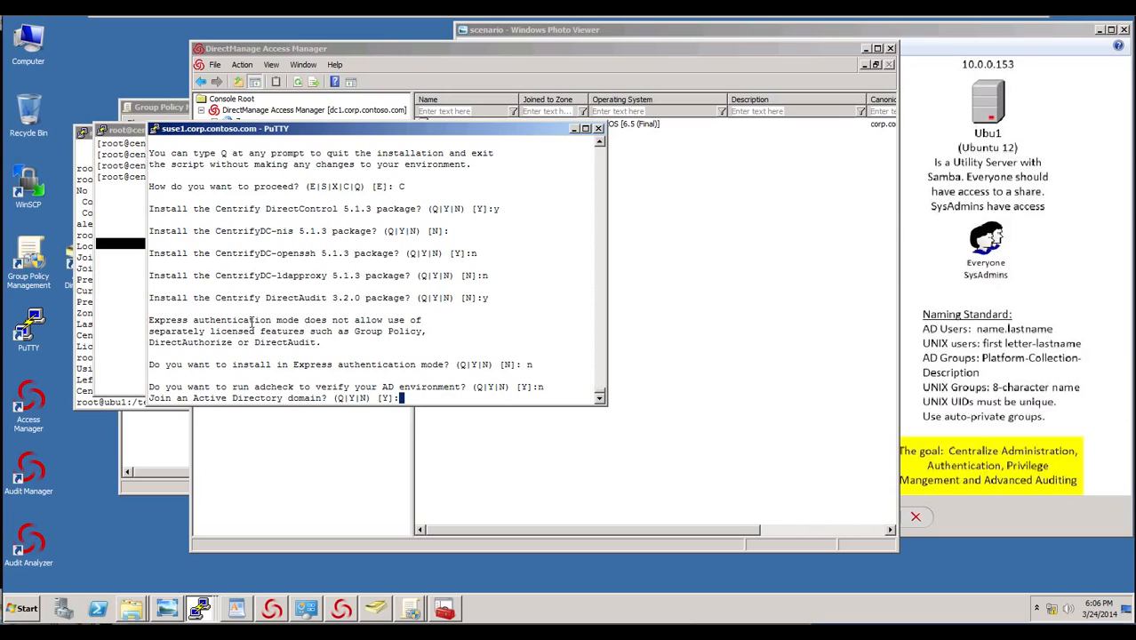
text(y)
key(BackSpace)
text(n)
key(Return)
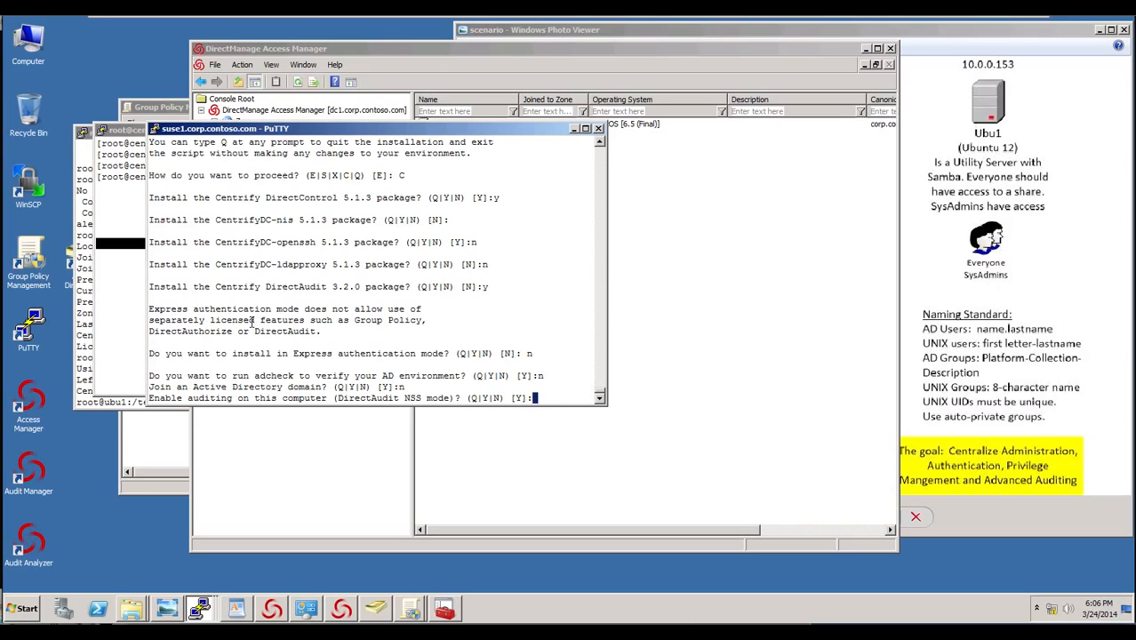
key(Return)
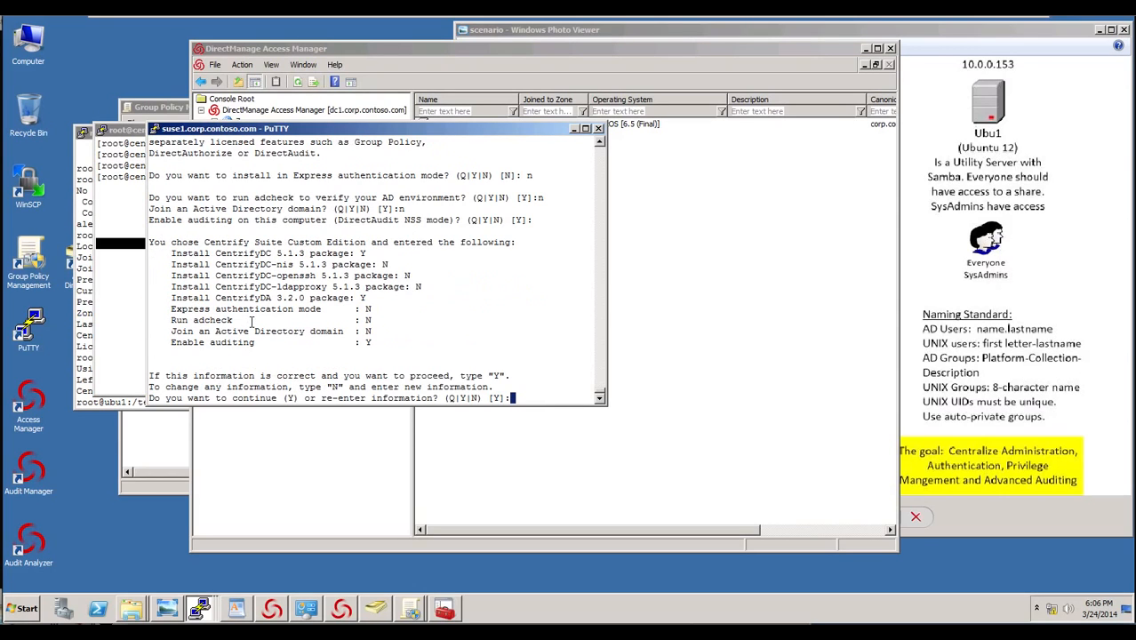
key(Return)
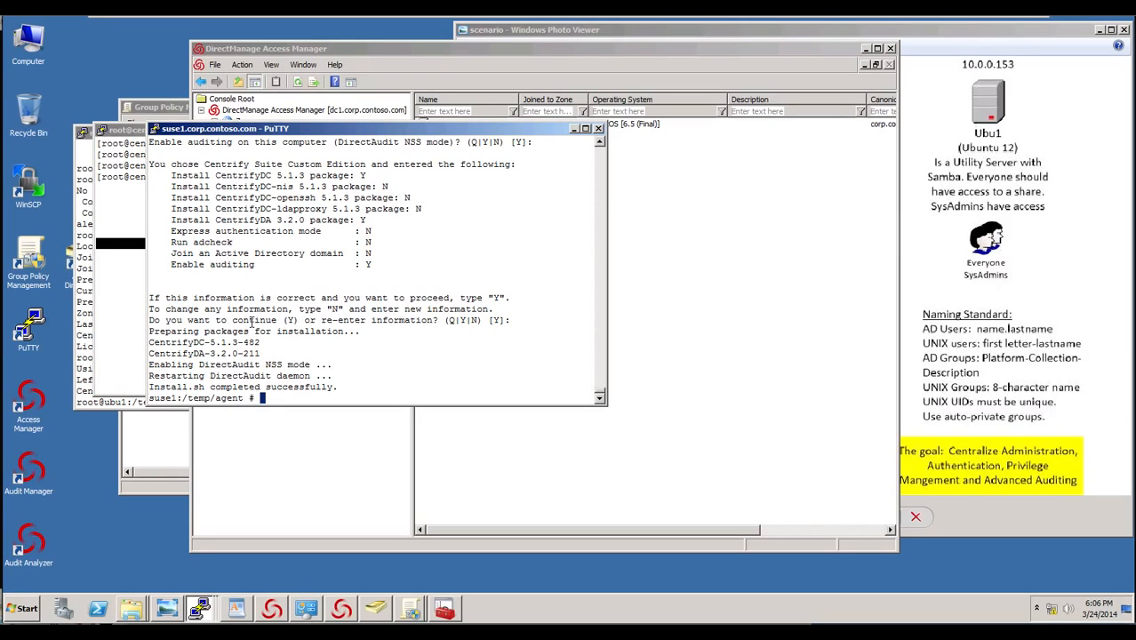
Check the join status with adinfo, and join suse1 to corp.contoso.com with verbose adjoin, zone Model, container "OU=Servers,OU=UNIX" and the account password.
text(adinfo)
key(Return)
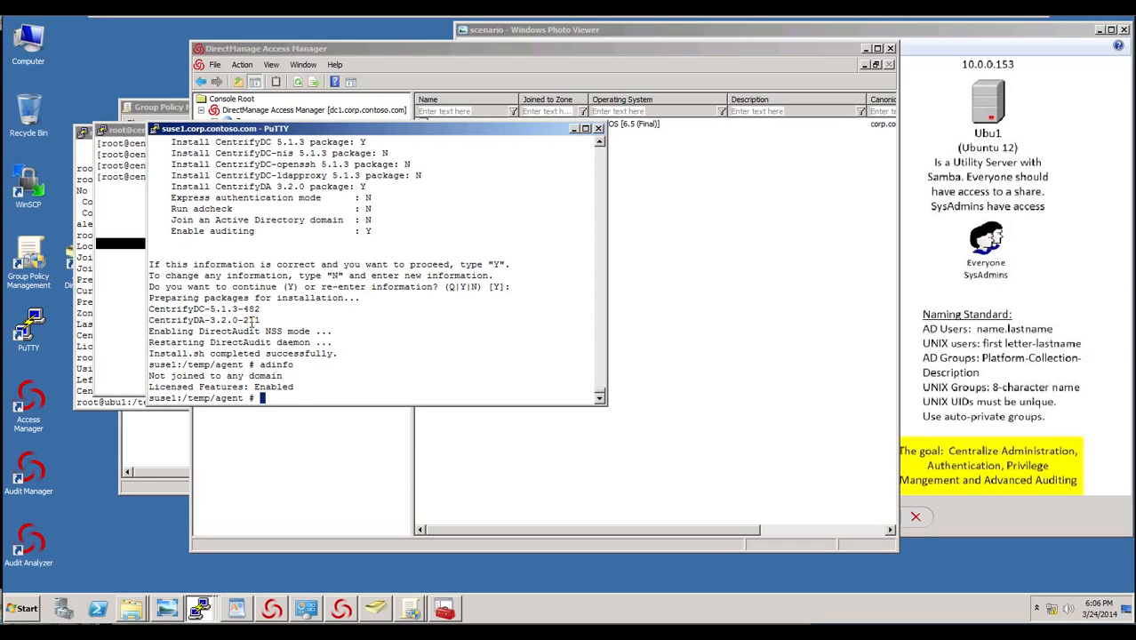
key(Up)
key(Up)
key(Up)
key(Up)
key(Up)
key(Up)
key(Up)
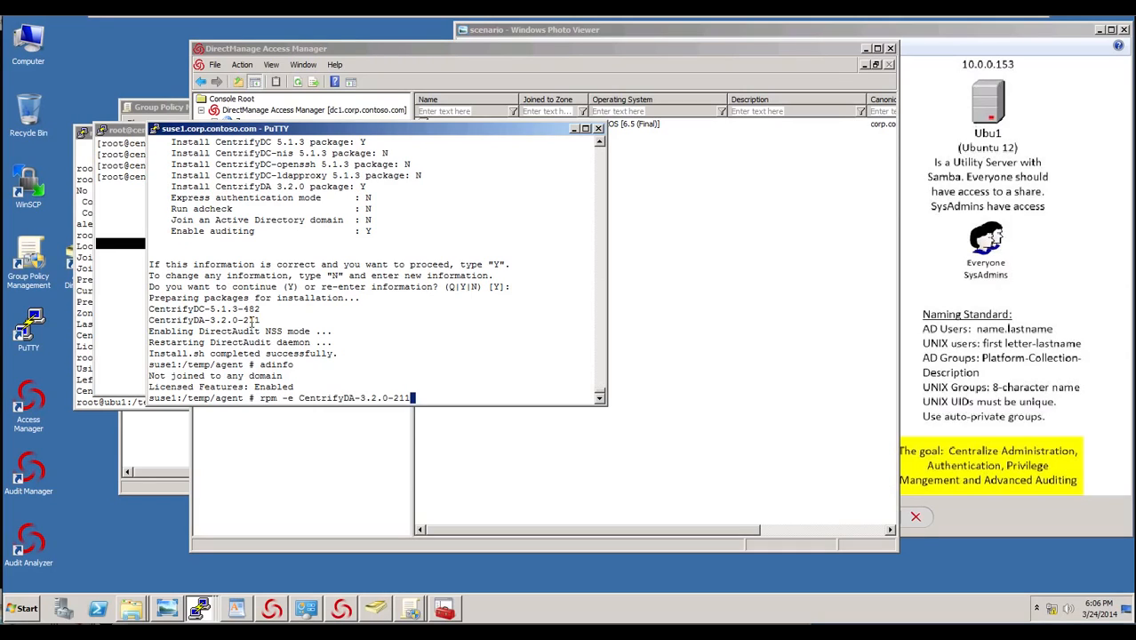
key(Up)
key(Up)
key(Up)
key(Up)
key(Up)
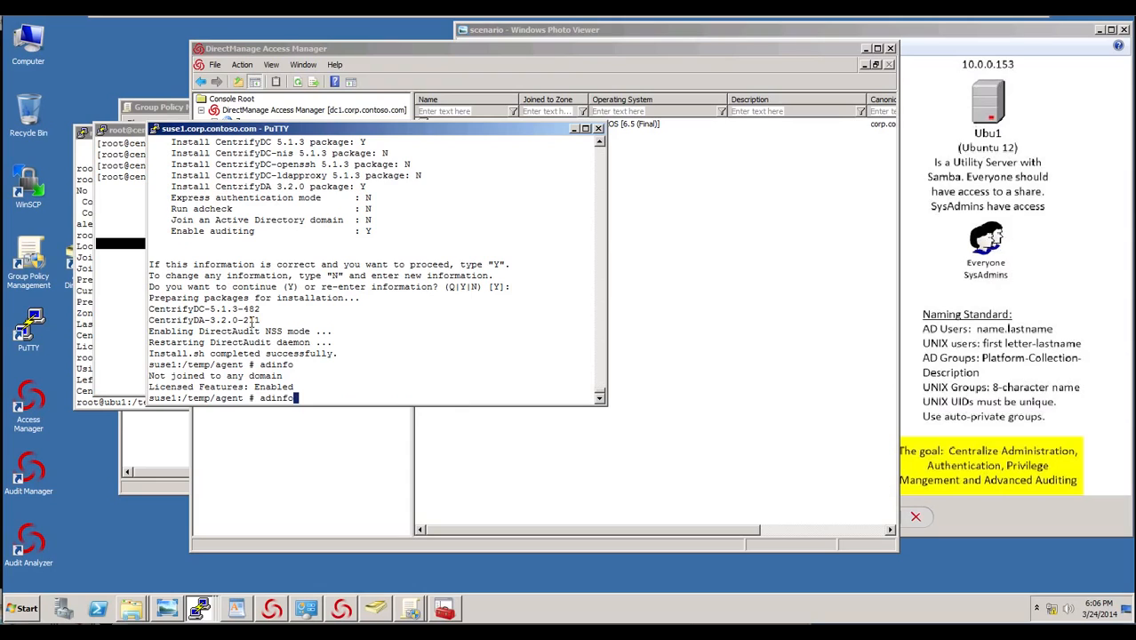
key(Up)
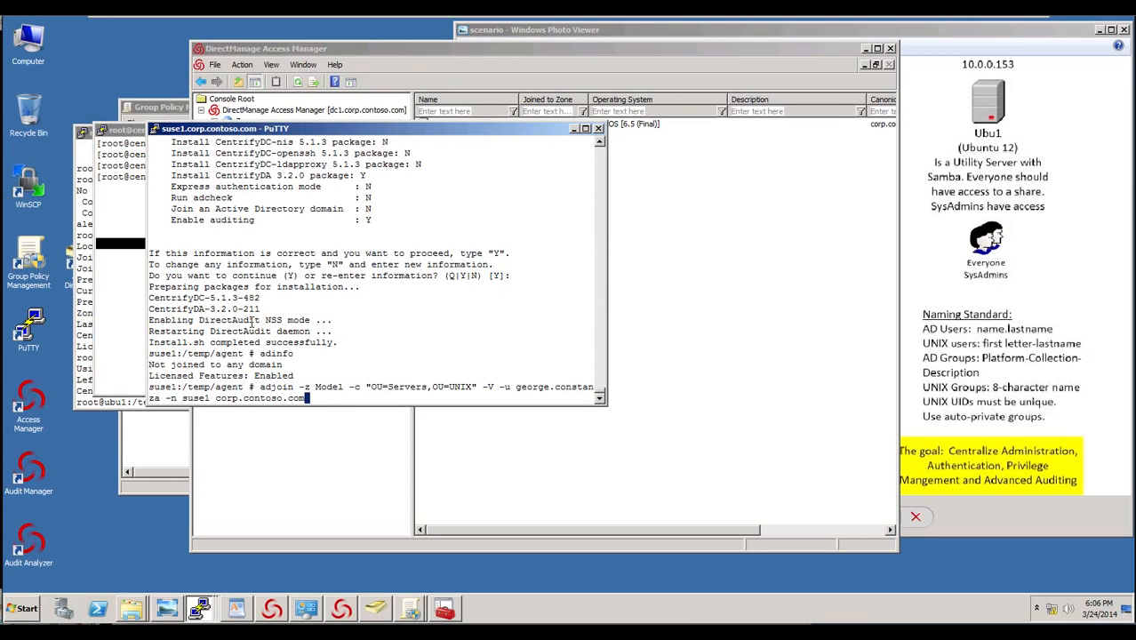
key(Return)
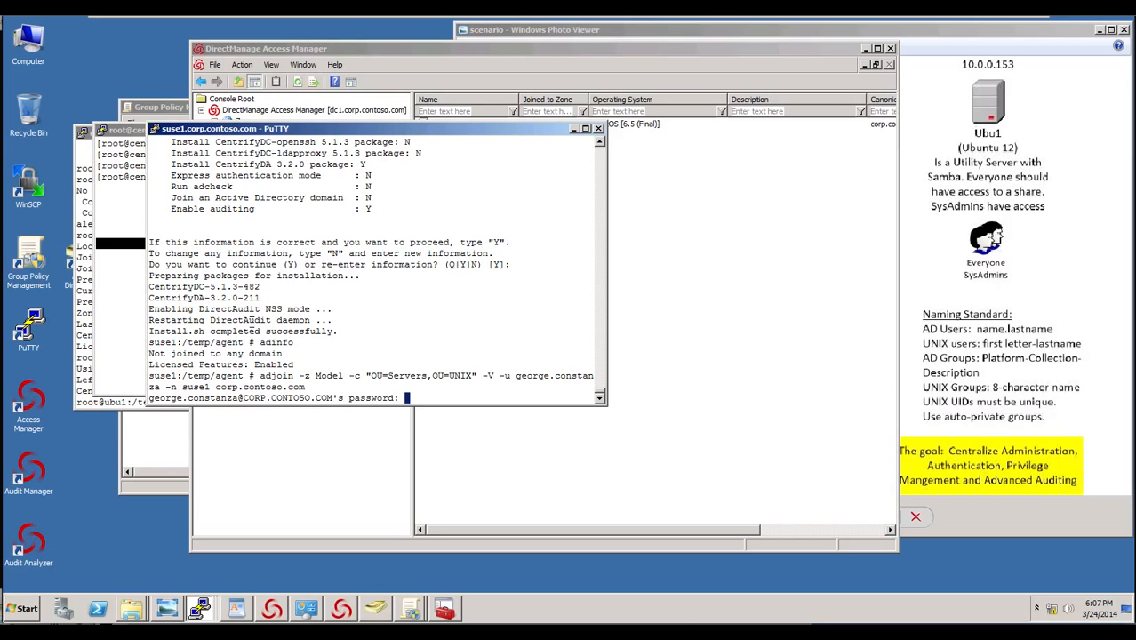
key(Return)
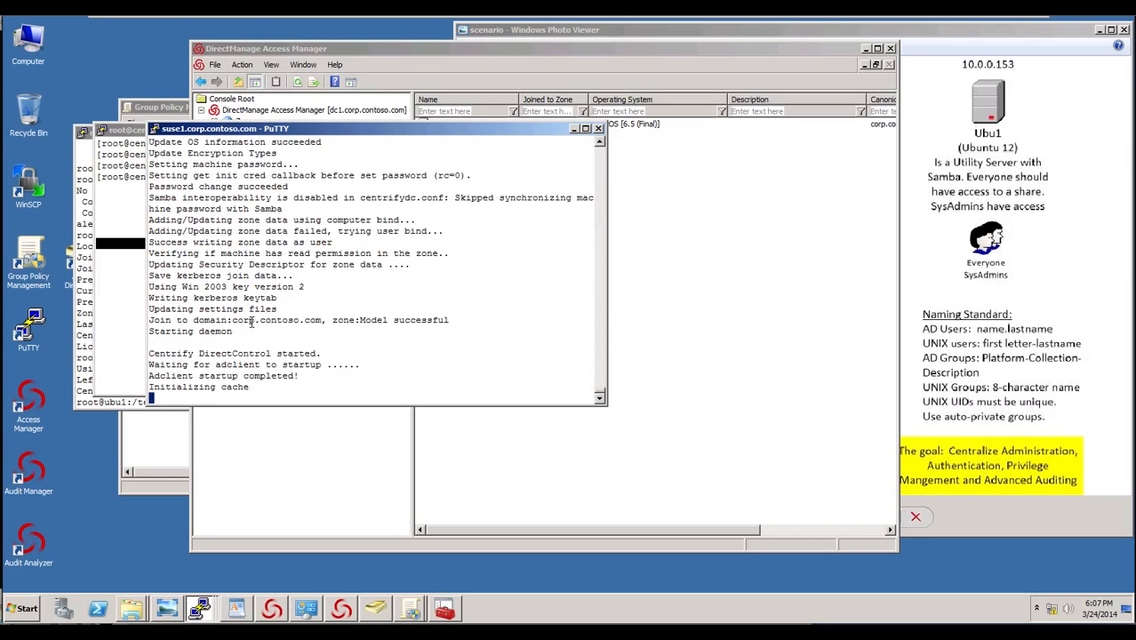
Check suse1's domain membership with adinfo and query its zone users with adquery user.
text(a)
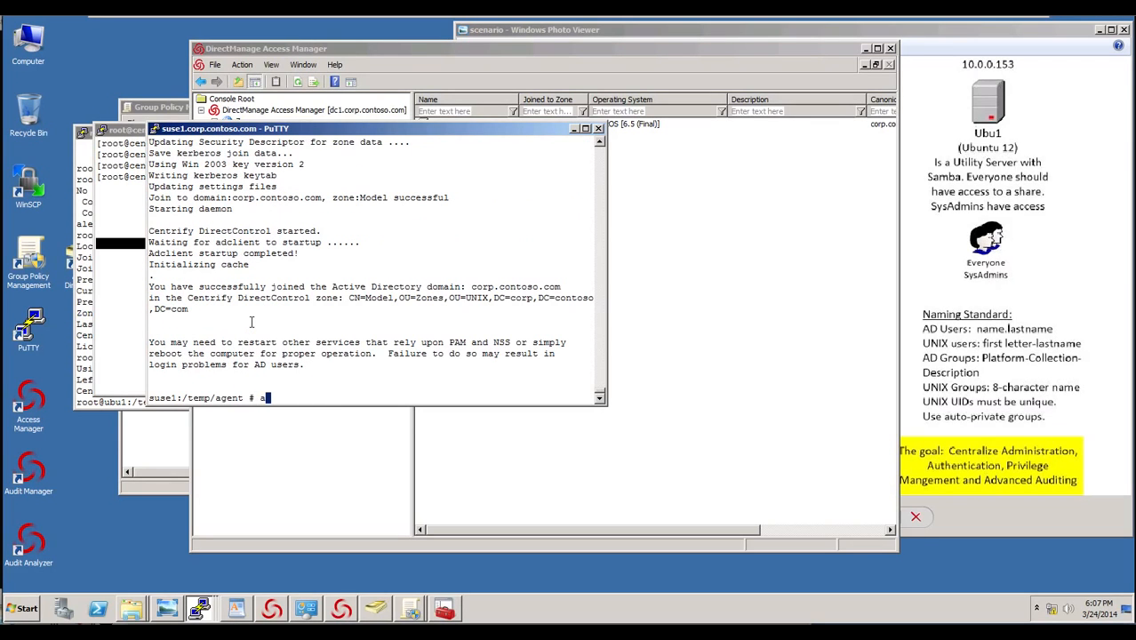
text(dinfo)
key(Return)
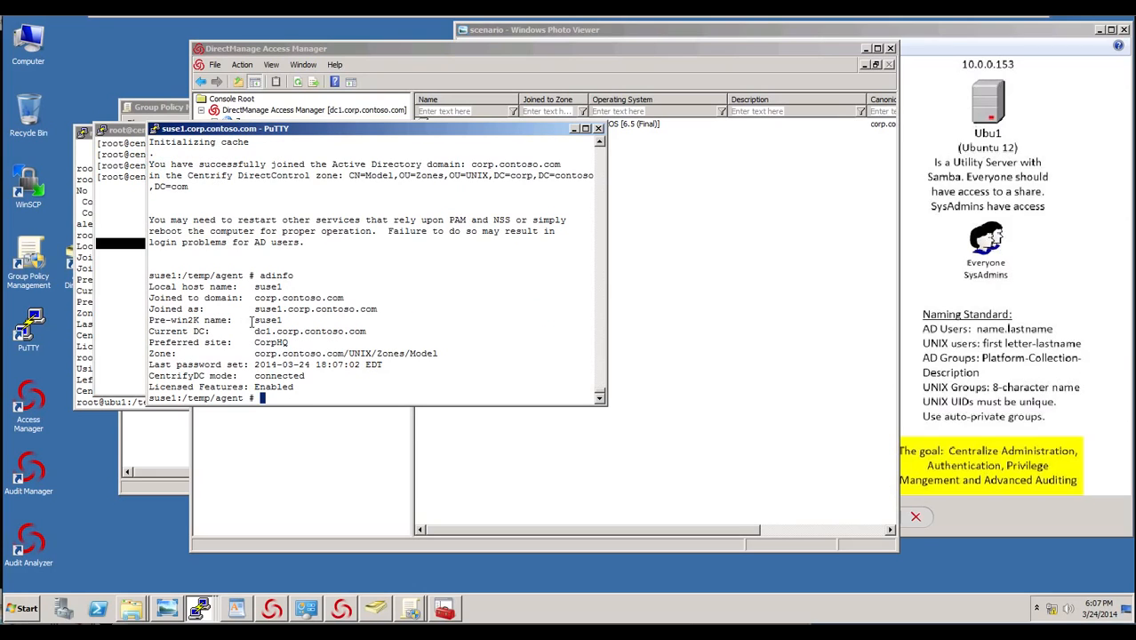
text(adquery user)
key(Return)
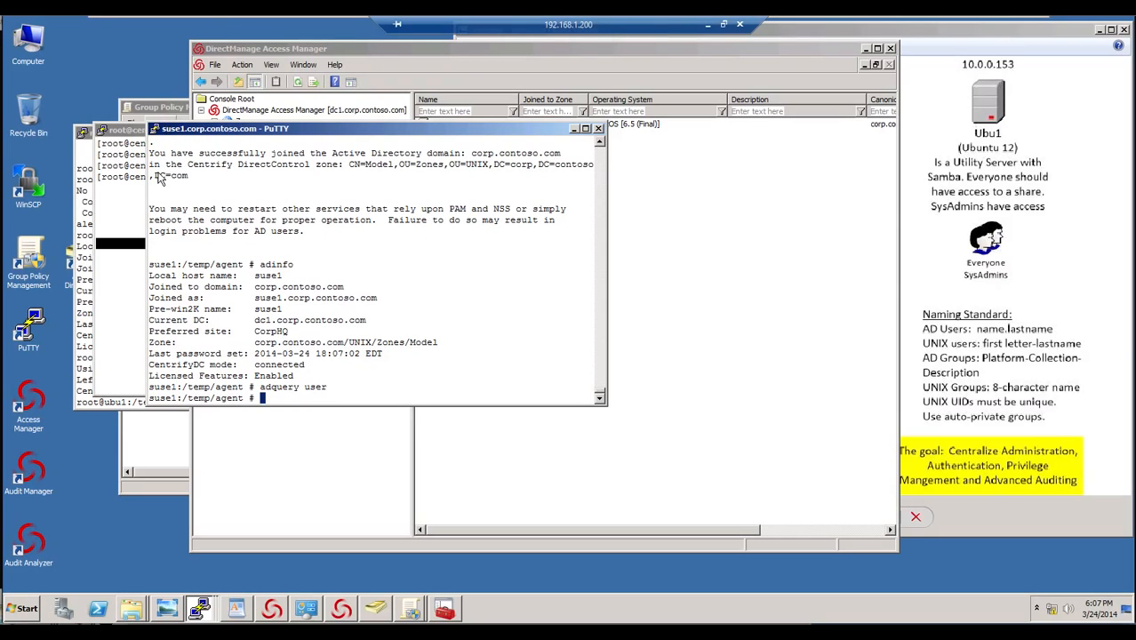
Switch to Active Directory Users and Computers and refresh the contents of the UNIX Servers OU.
click(376, 609)
right_click(283, 206)
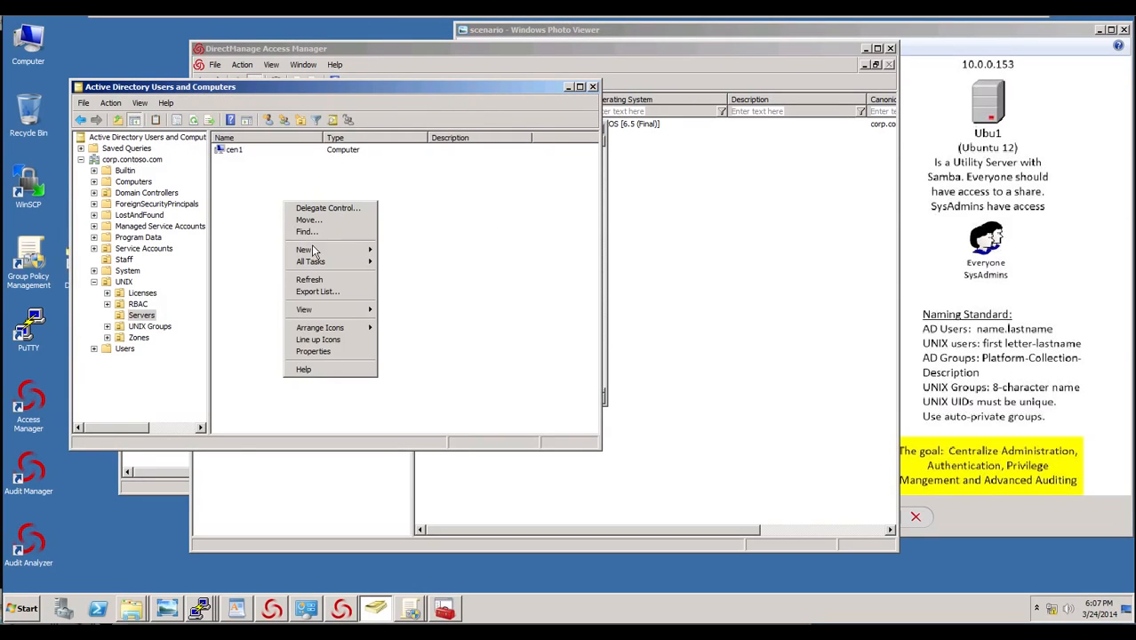
click(313, 280)
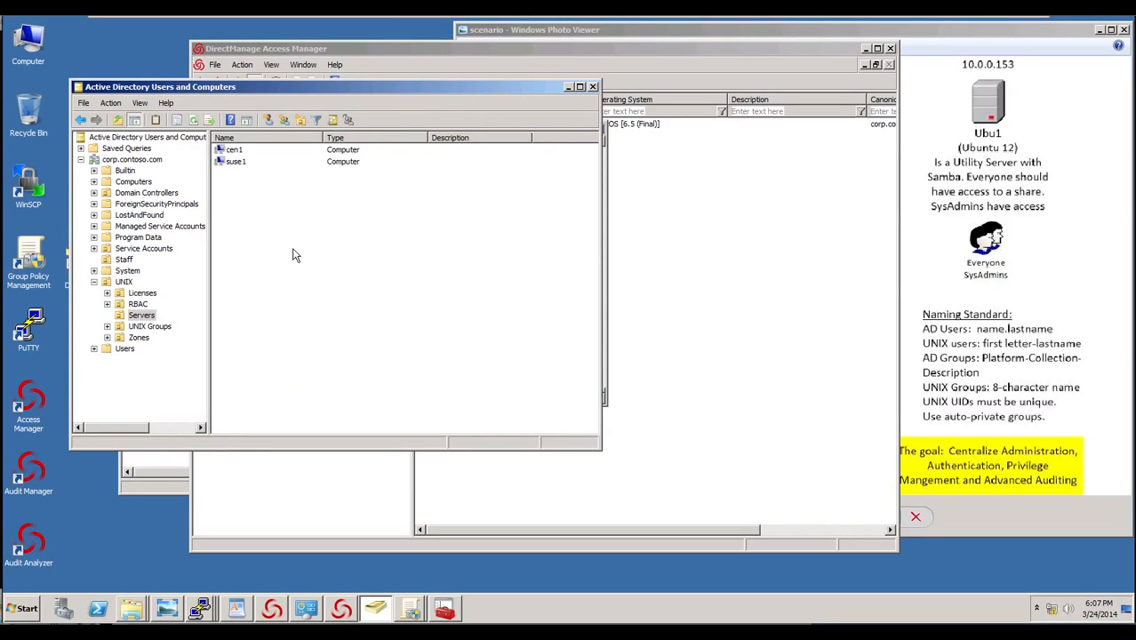
View the operating system details in the suse1 computer object's properties, leaving them unmodified.
right_click(240, 165)
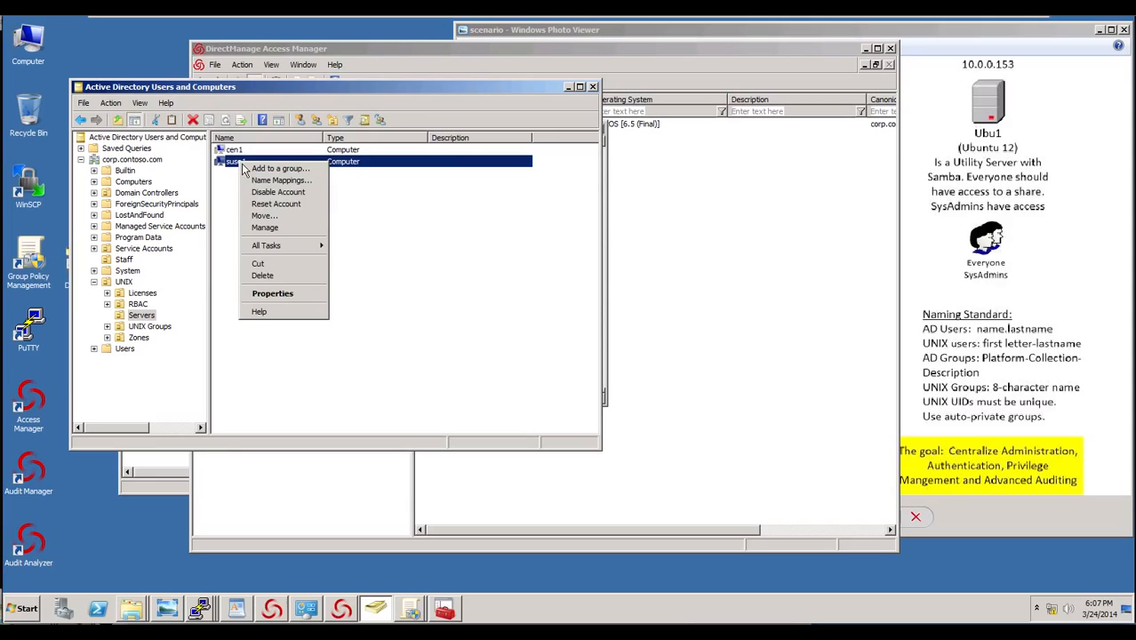
click(277, 292)
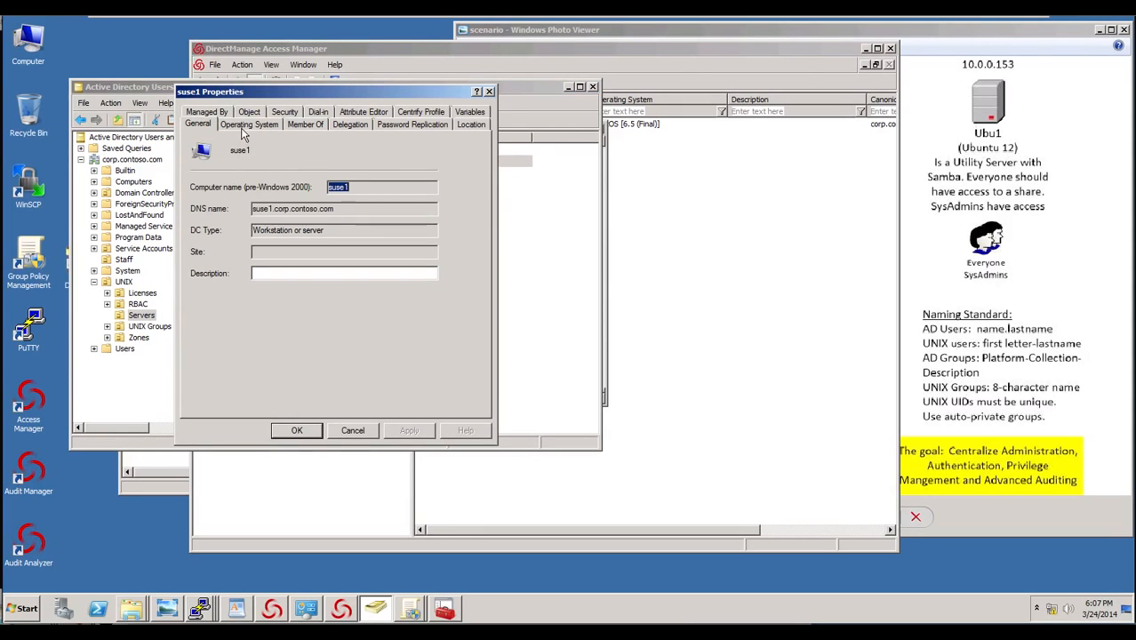
click(244, 126)
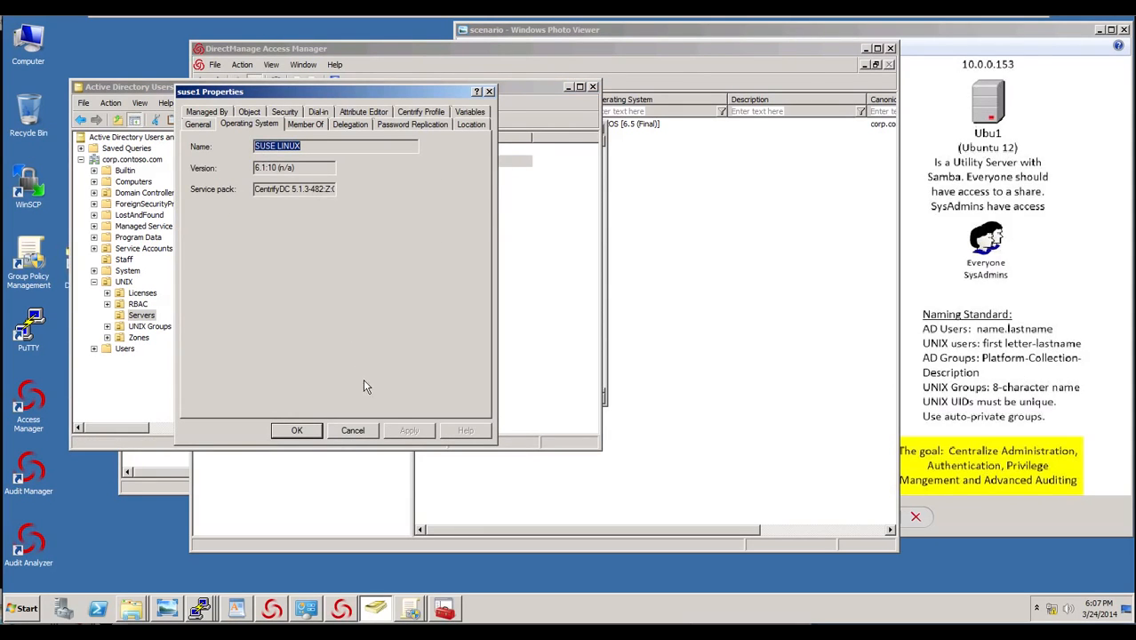
click(360, 431)
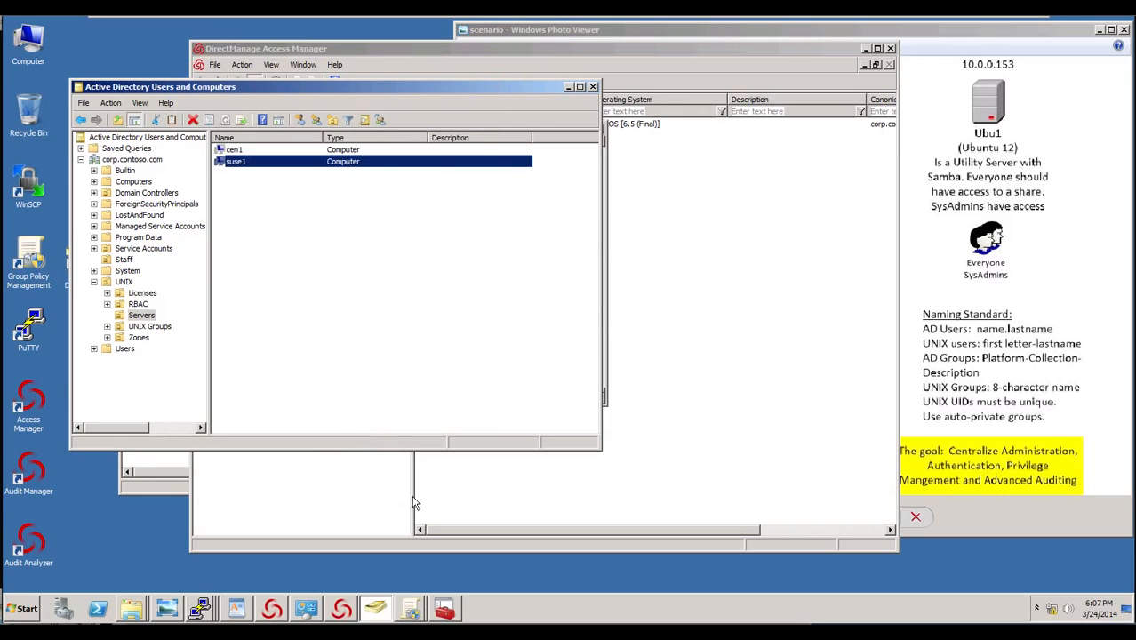
Switch to the ubu1 PuTTY session, clear the terminal and check the domain join status with adinfo.
click(161, 494)
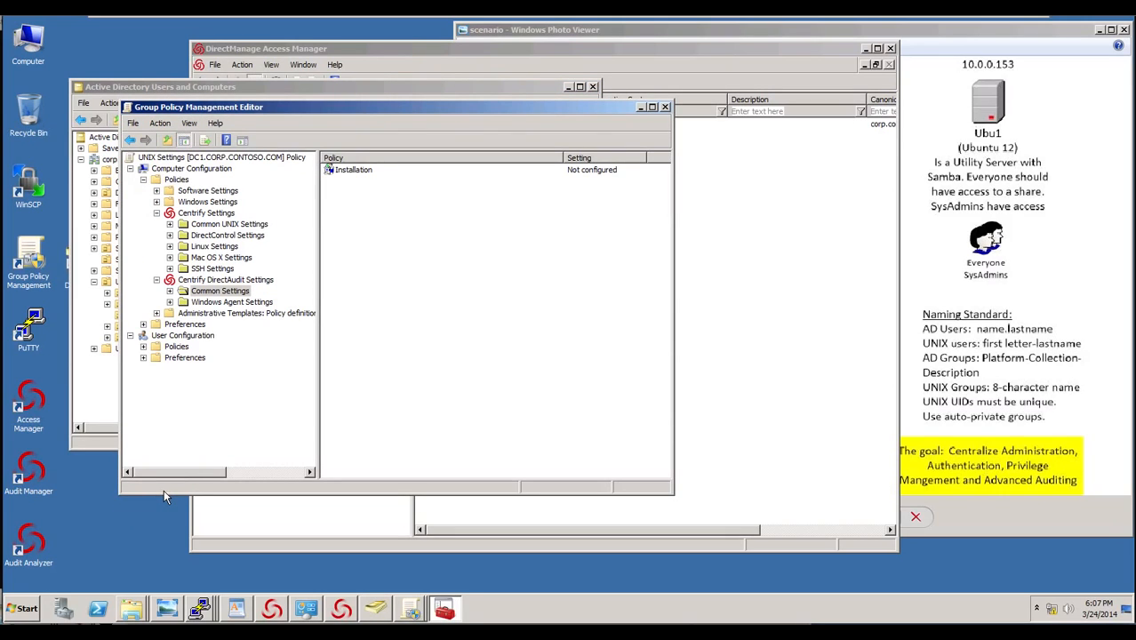
click(200, 609)
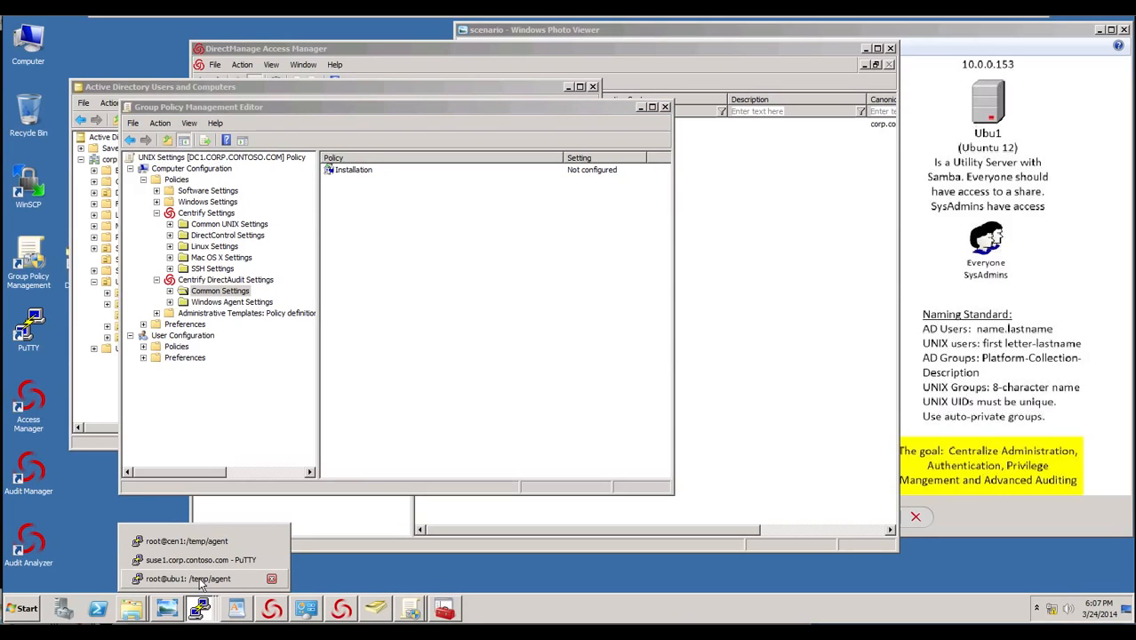
click(200, 581)
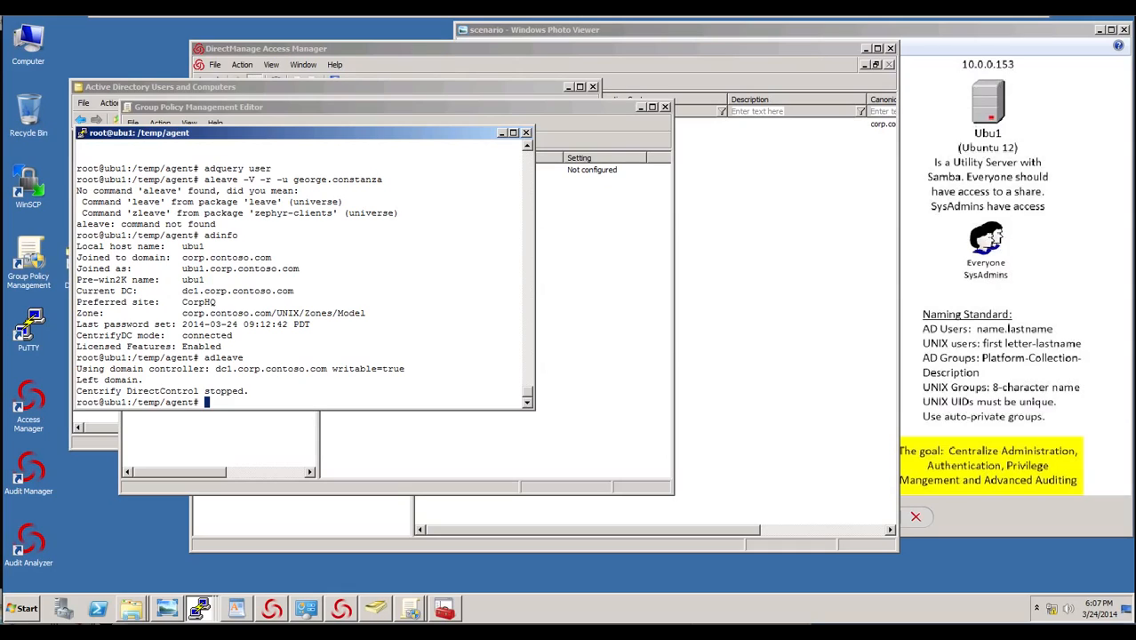
text(clear)
key(Return)
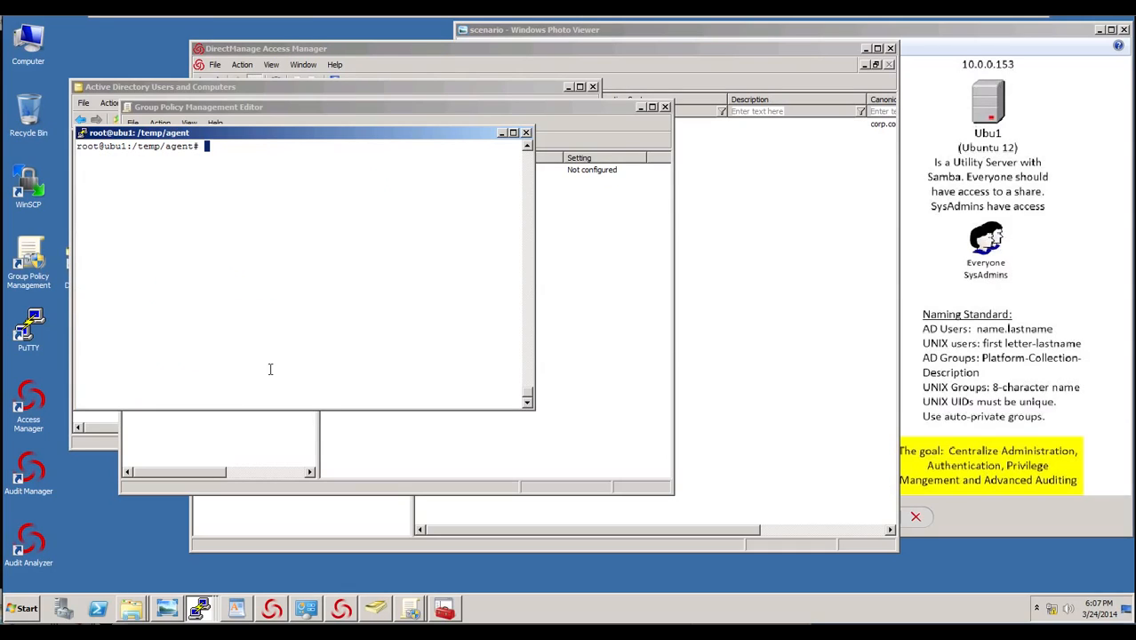
text(adinfo)
key(Return)
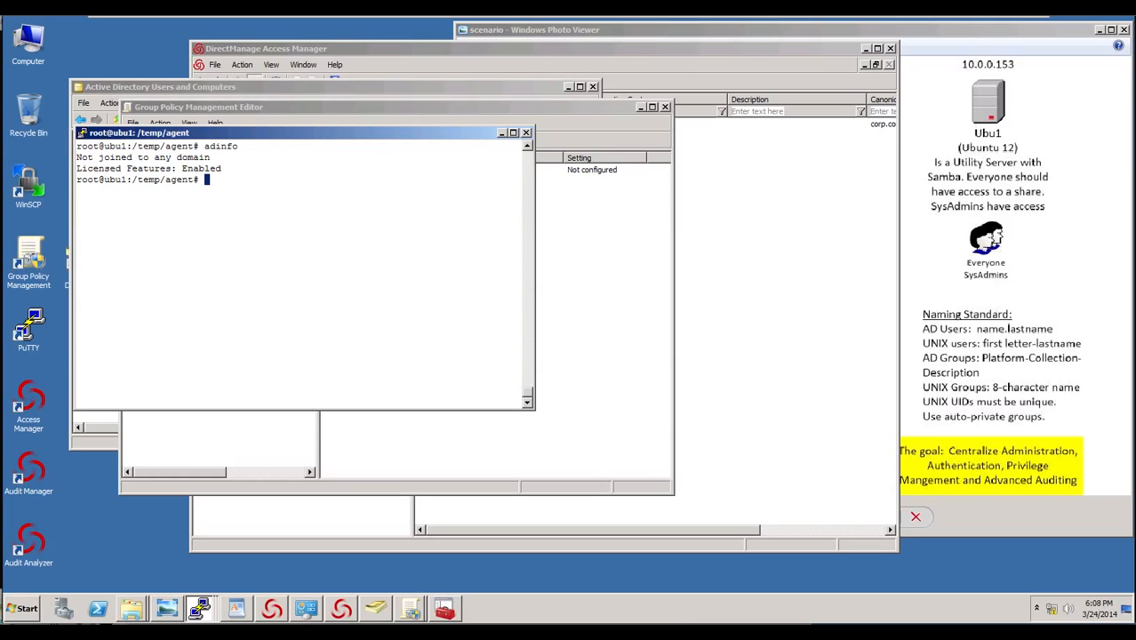
In DirectManage Access Manager, start preparing a UNIX computer in the Model zone for adjoin only, without machine override delegation, as a new computer object.
click(512, 60)
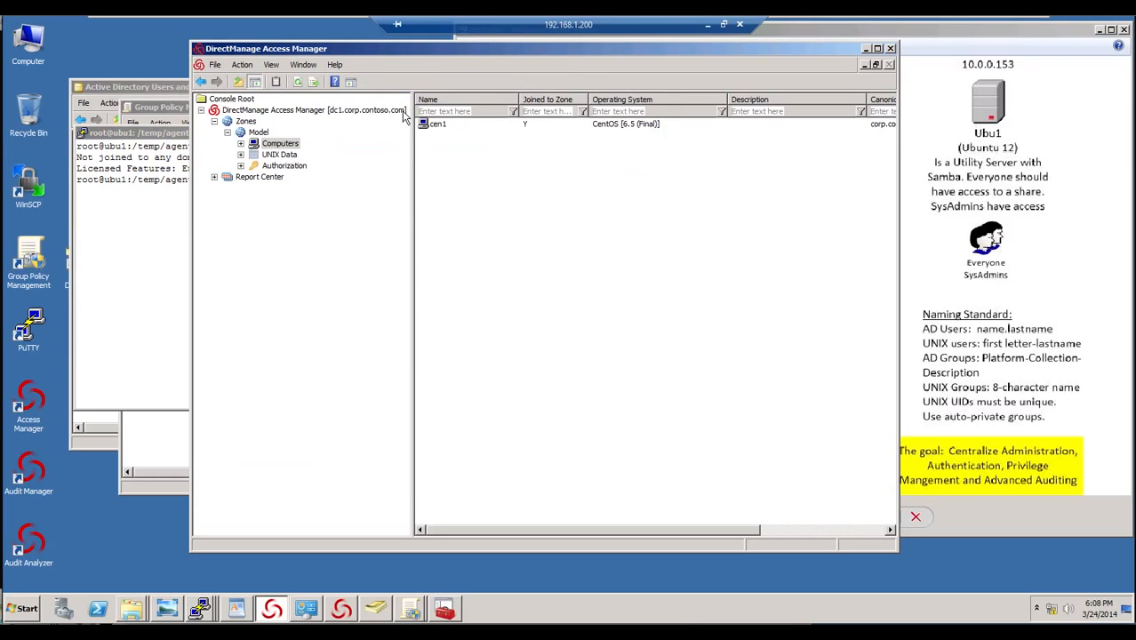
right_click(262, 134)
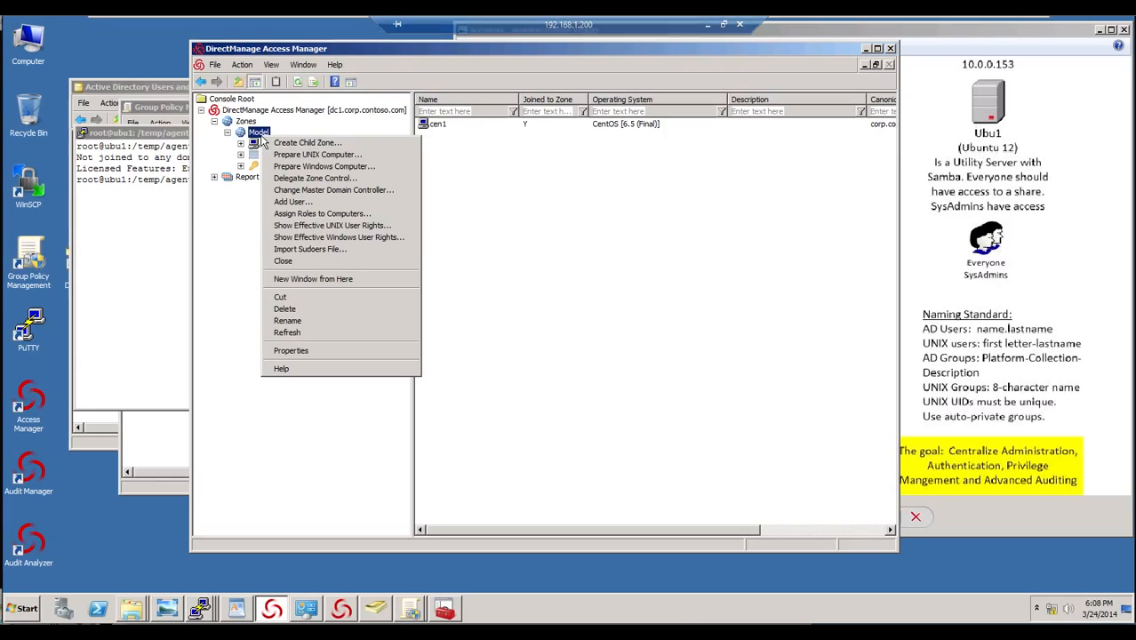
click(307, 154)
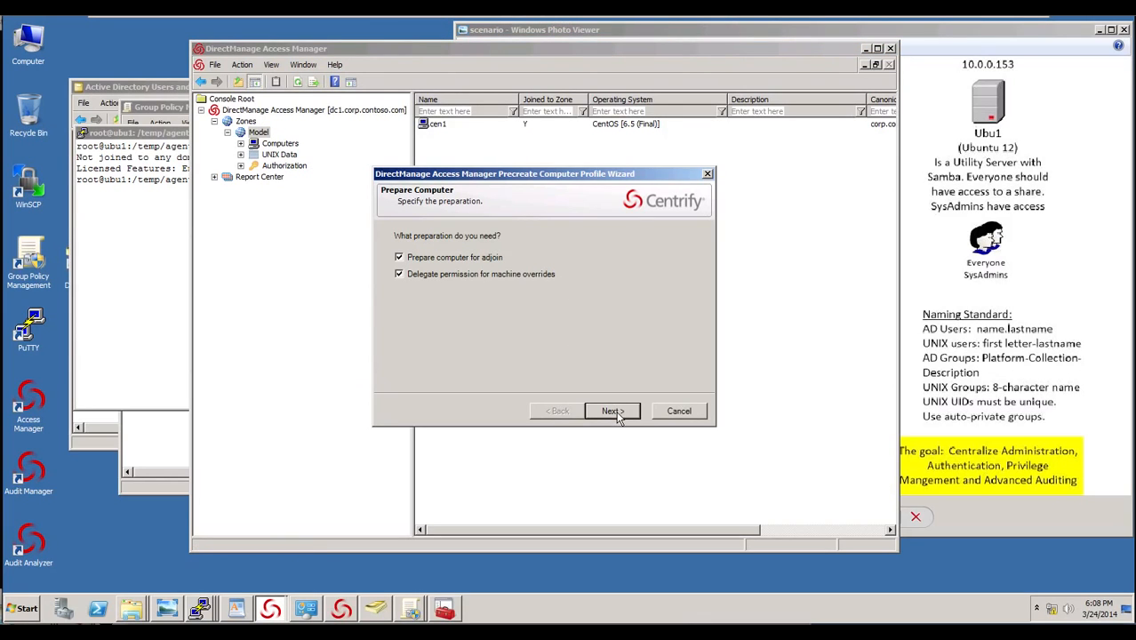
click(451, 276)
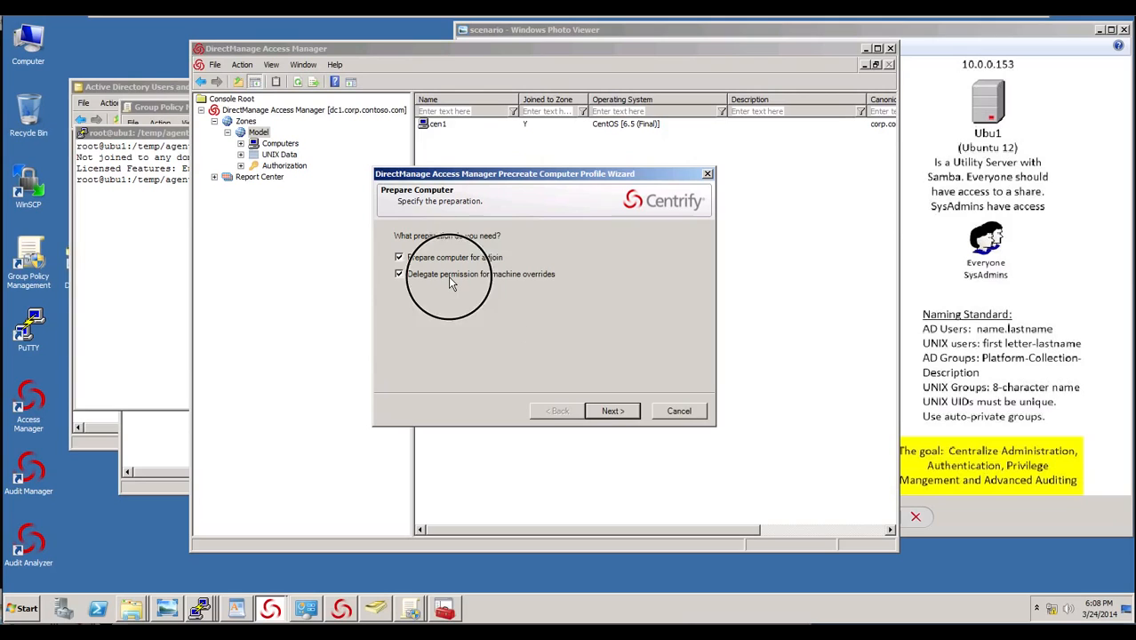
click(620, 411)
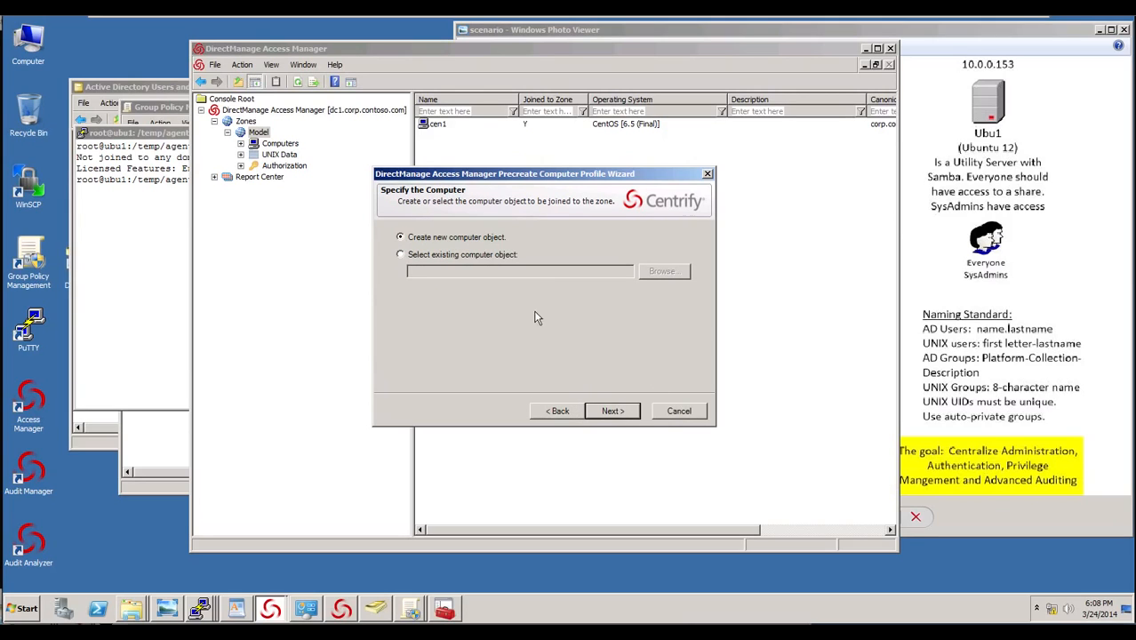
click(614, 400)
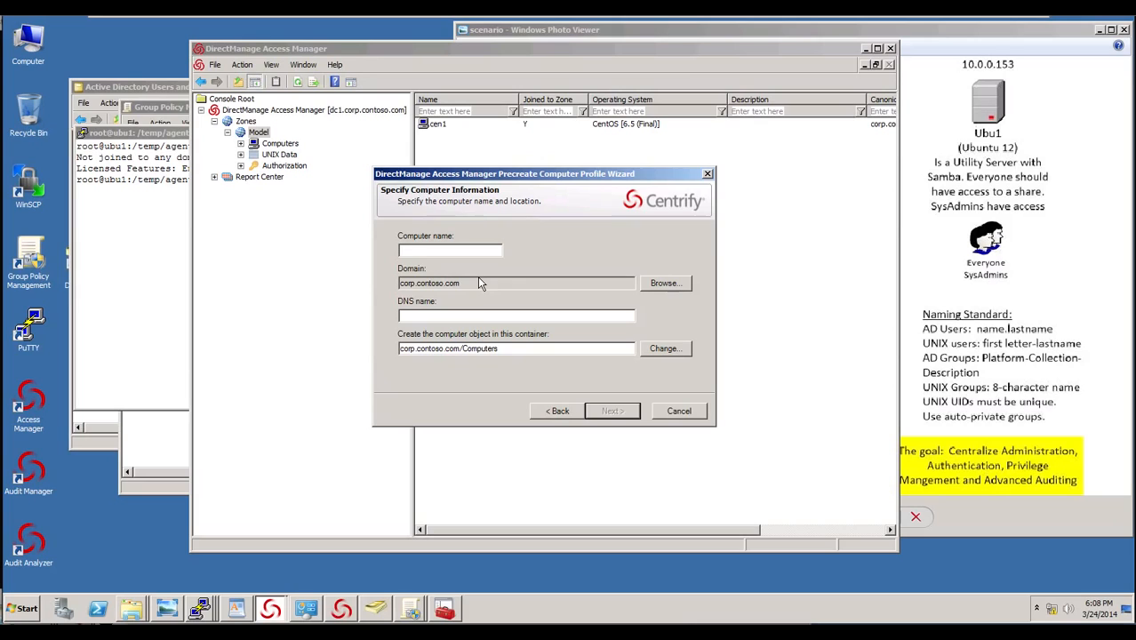
Name the new computer ubu1 and place its object in the corp.contoso.com/UNIX/Servers container.
text(ubu1)
click(665, 348)
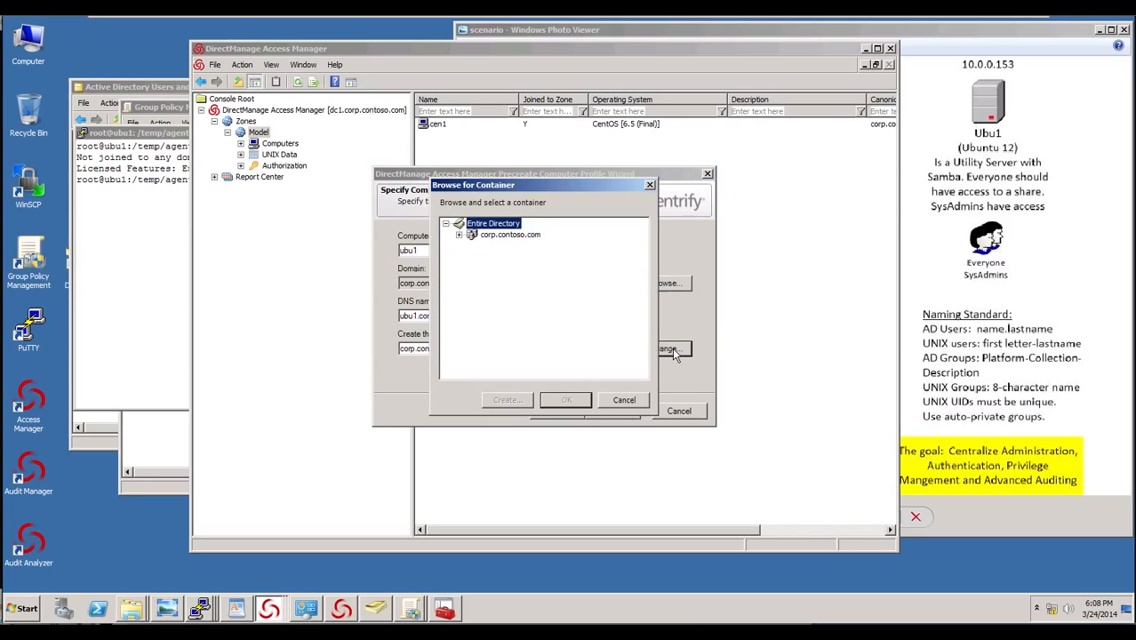
click(459, 234)
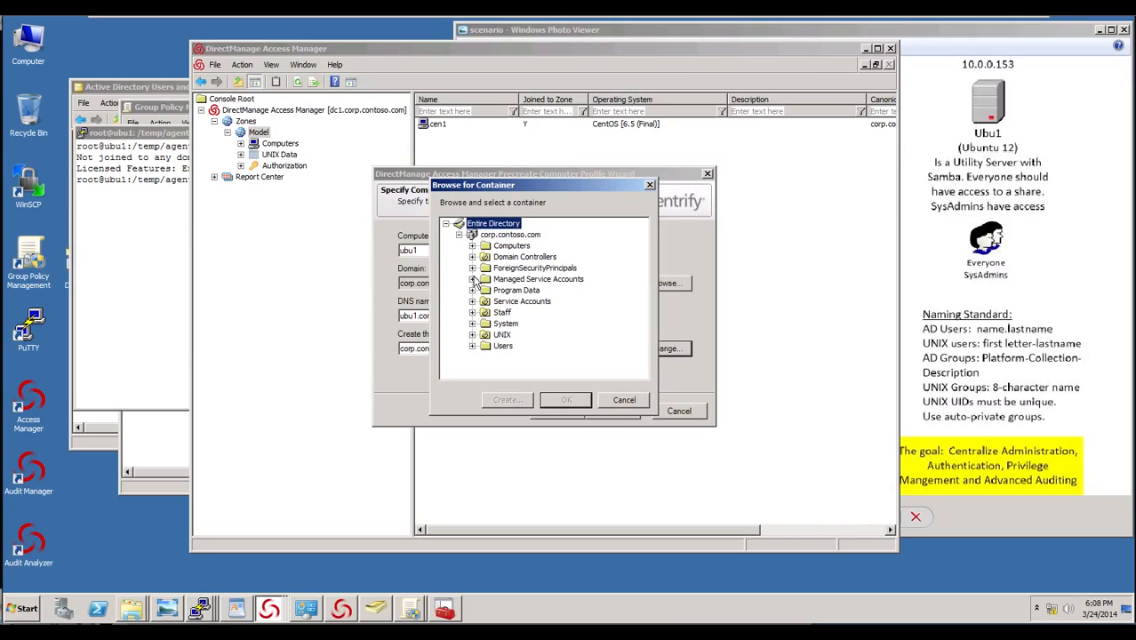
click(473, 336)
click(519, 346)
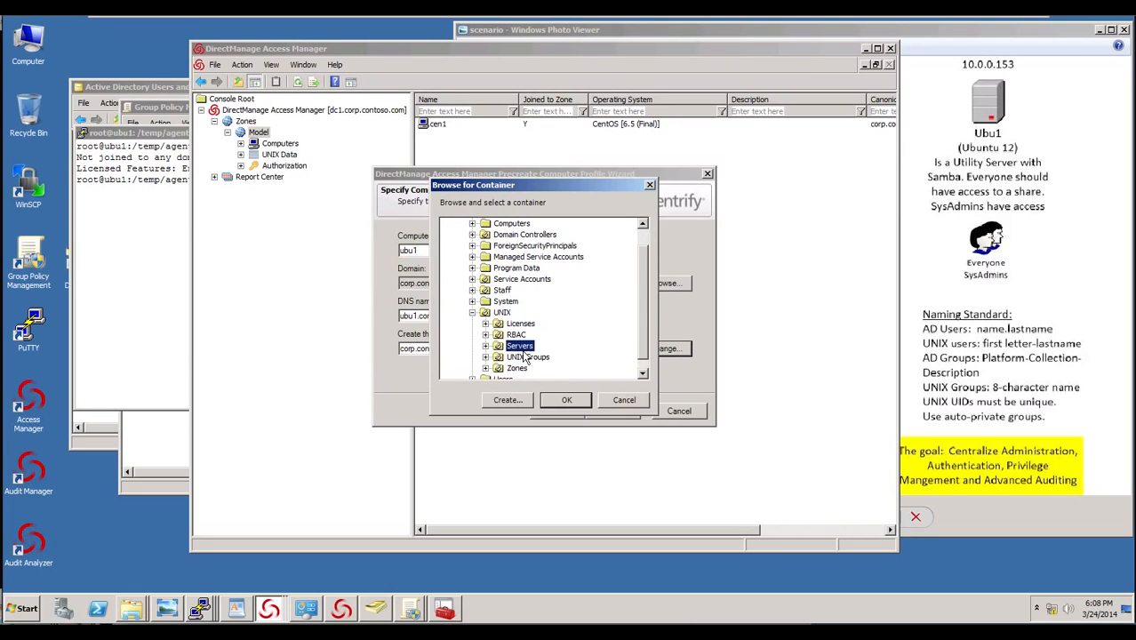
click(574, 401)
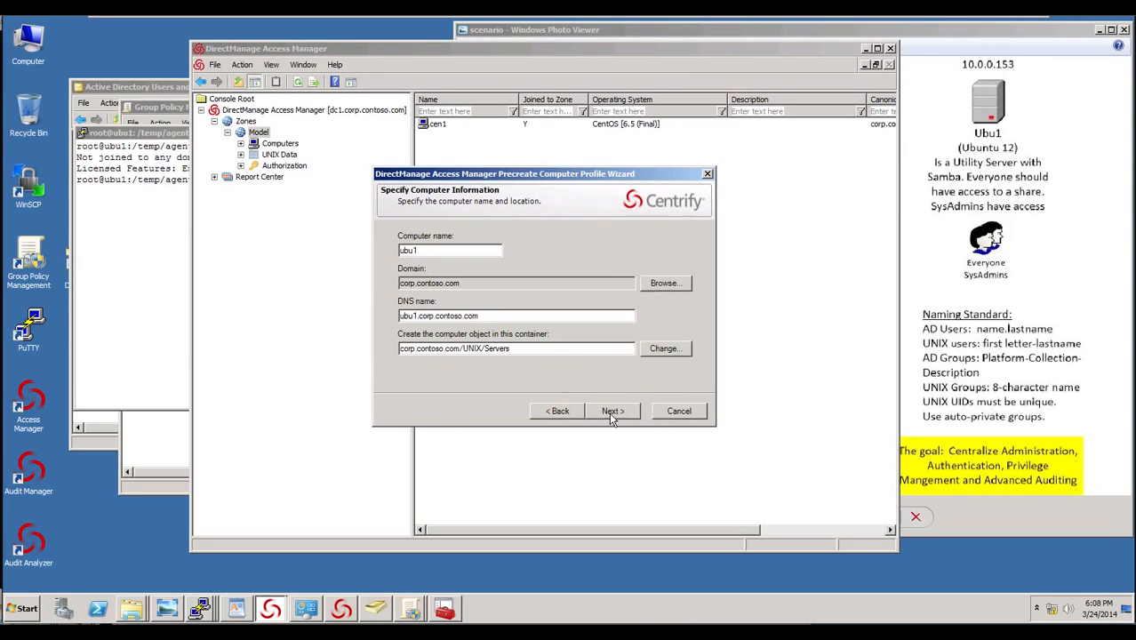
click(613, 417)
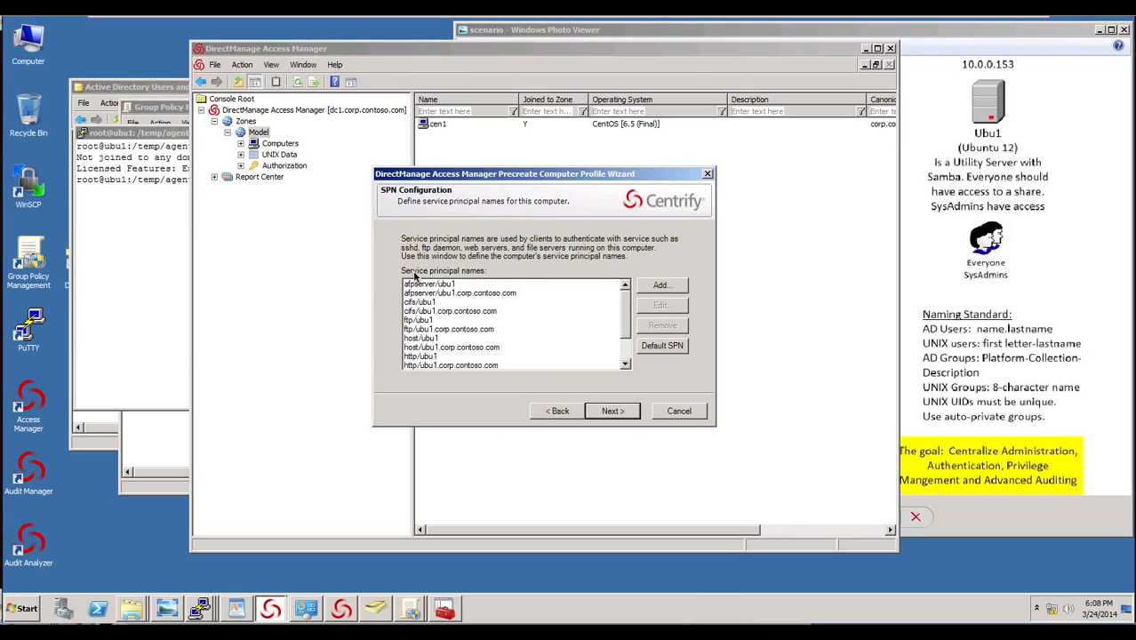
Review and keep the default service principal names, allow the computer to join itself to the zone, and precreate ubu1.
mouse_move(388, 263)
mouse_down()
mouse_move(413, 342)
mouse_move(642, 413)
mouse_move(738, 402)
mouse_up()
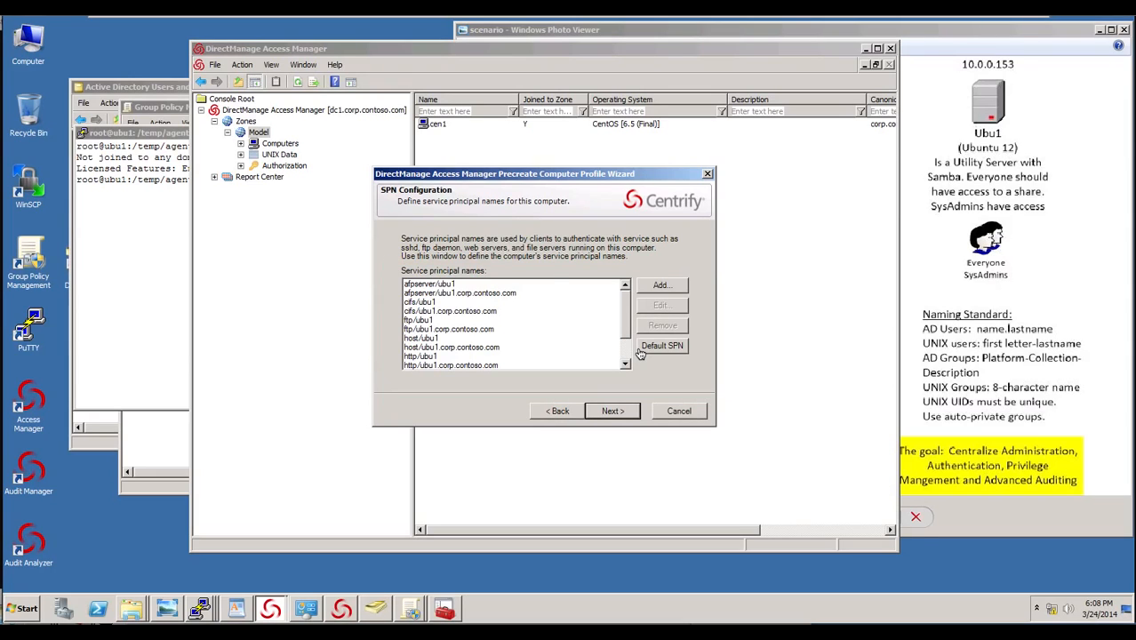
drag(627, 317, 628, 362)
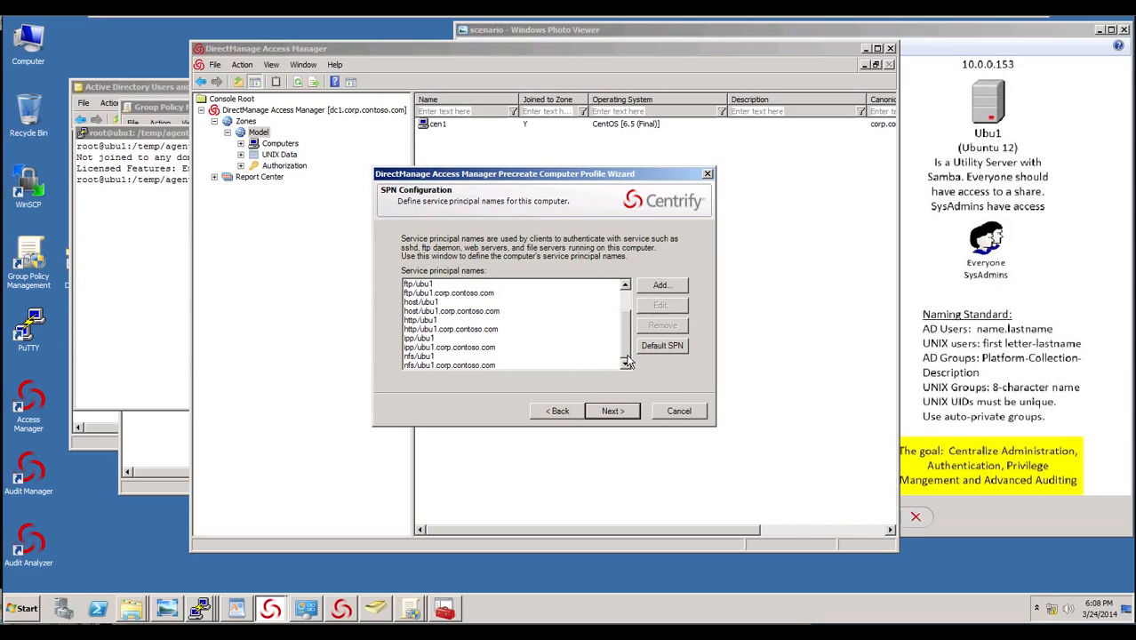
click(616, 414)
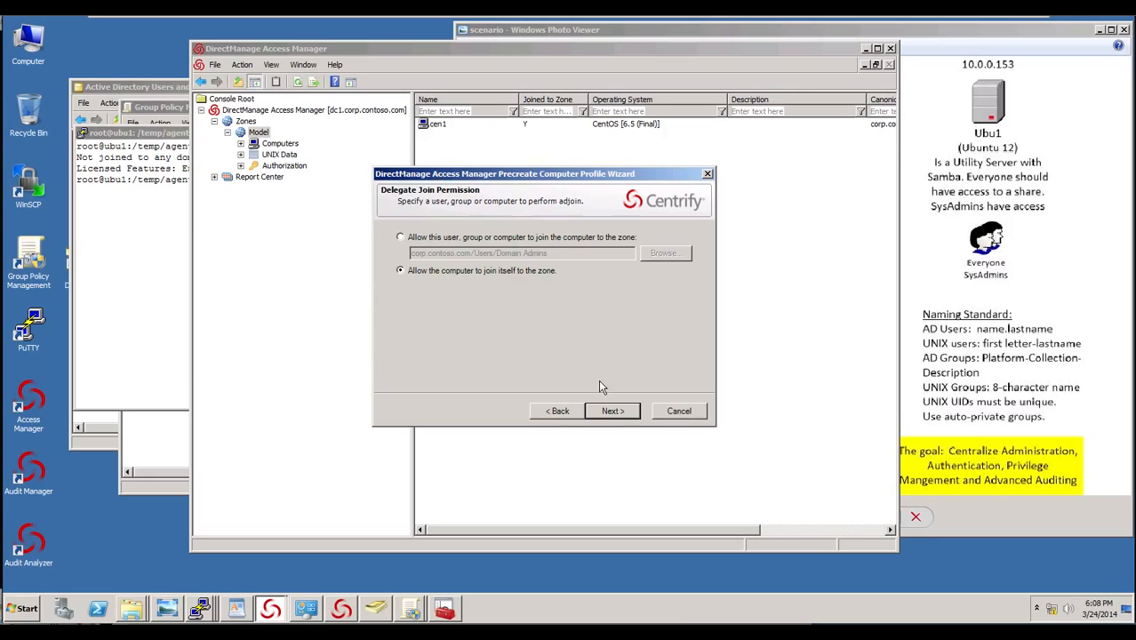
click(622, 418)
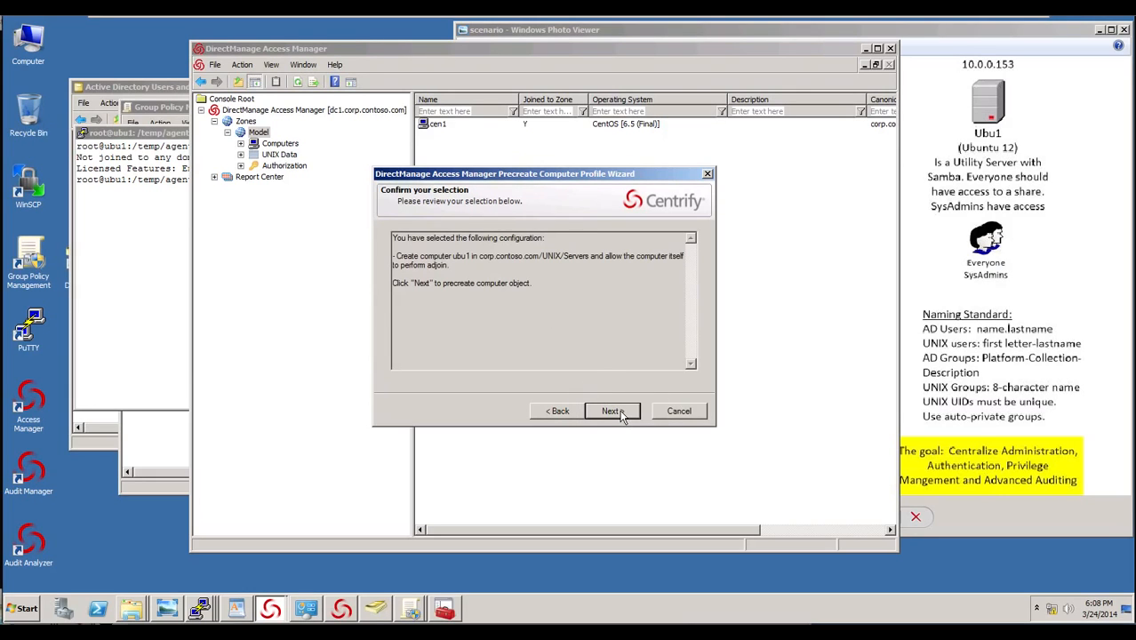
click(623, 418)
click(613, 411)
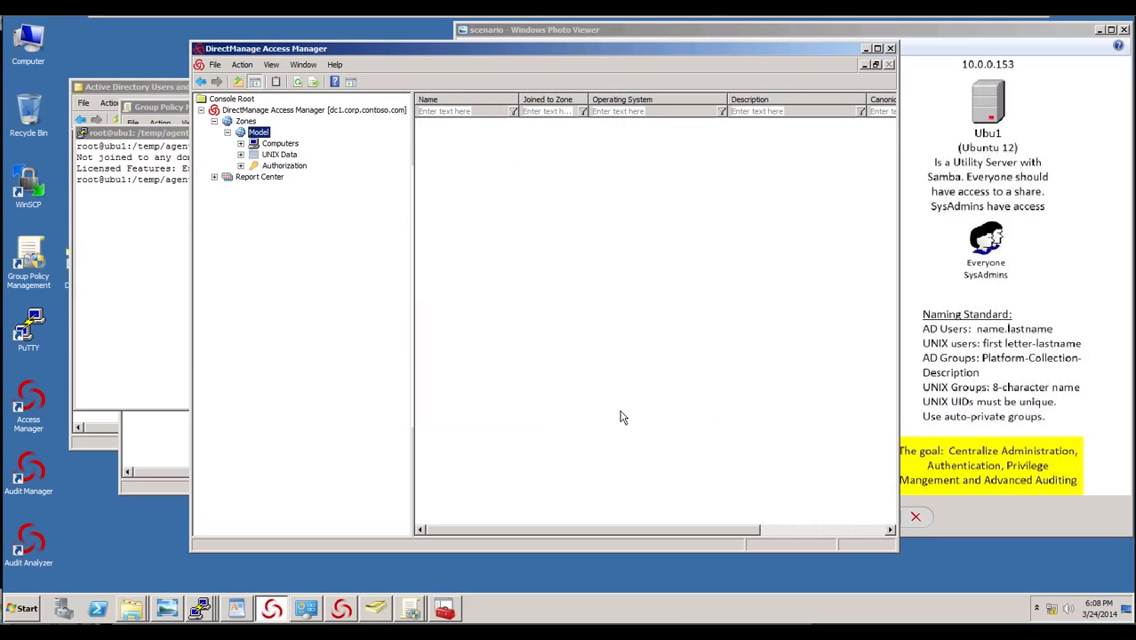
Switch to Active Directory Users and Computers and refresh the UNIX Servers OU after the precreation of ubu1.
click(149, 471)
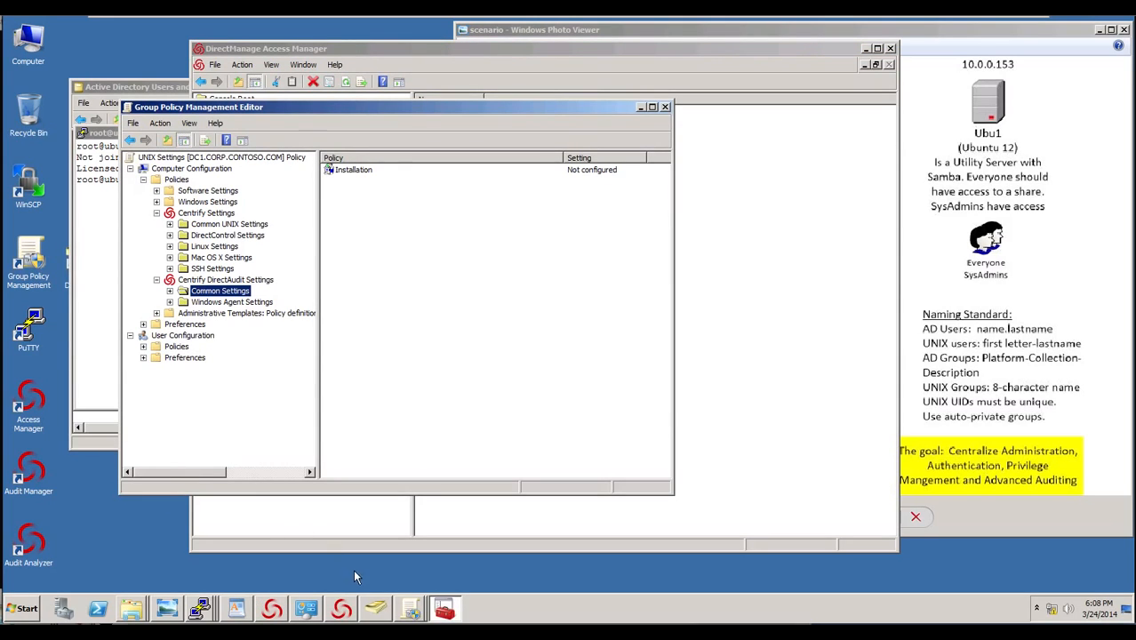
click(375, 609)
right_click(303, 296)
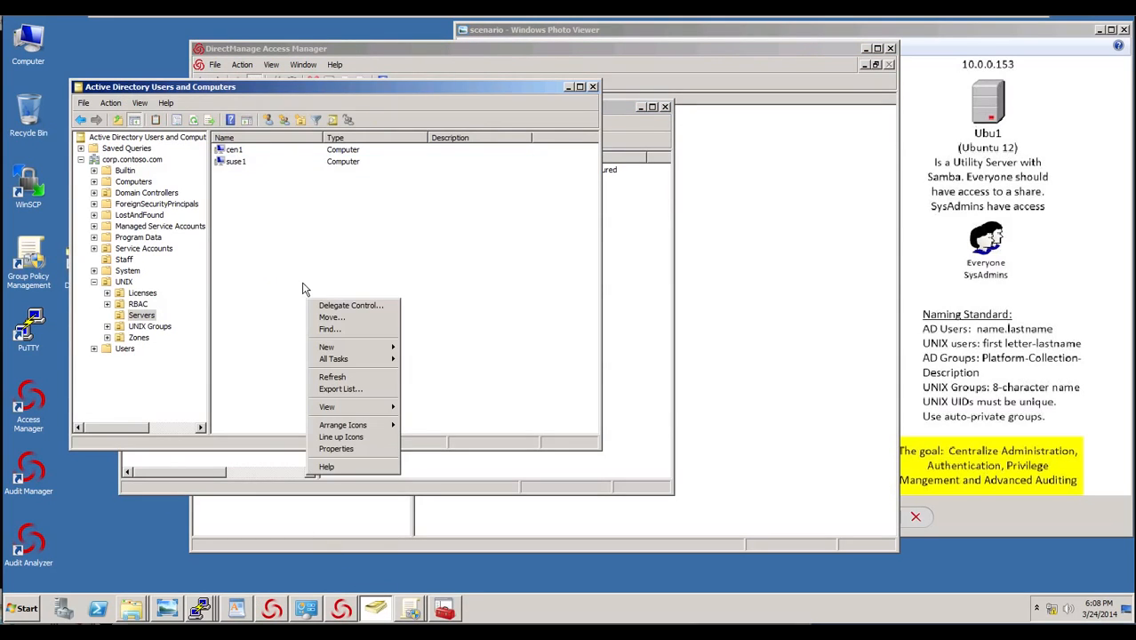
click(337, 382)
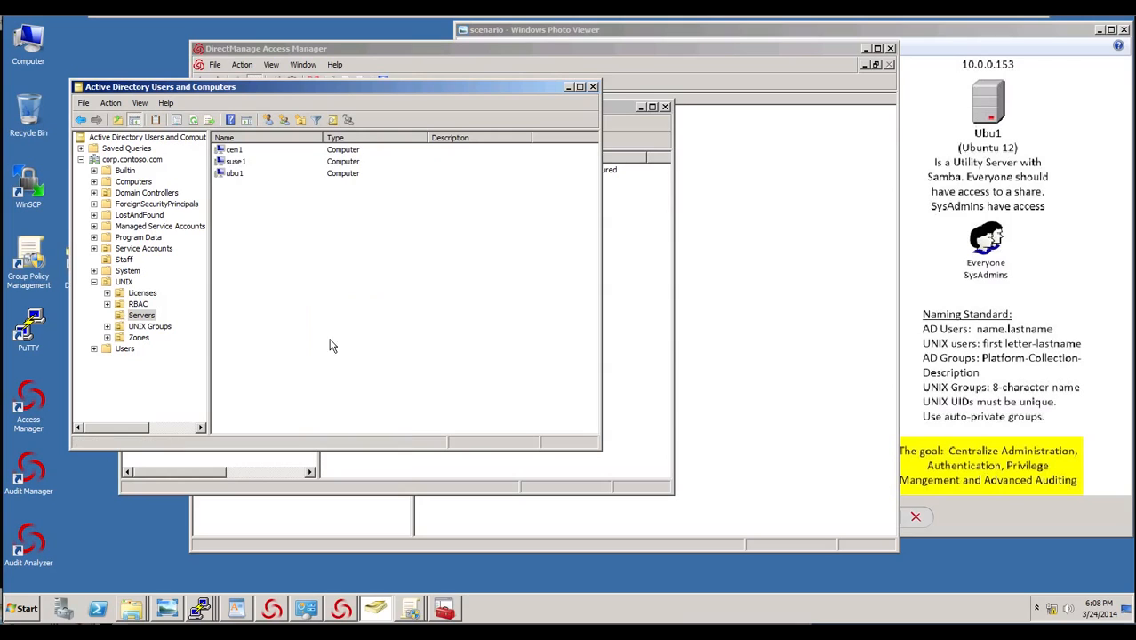
View the operating system details in the ubu1 computer object's properties, leaving them unmodified.
right_click(226, 173)
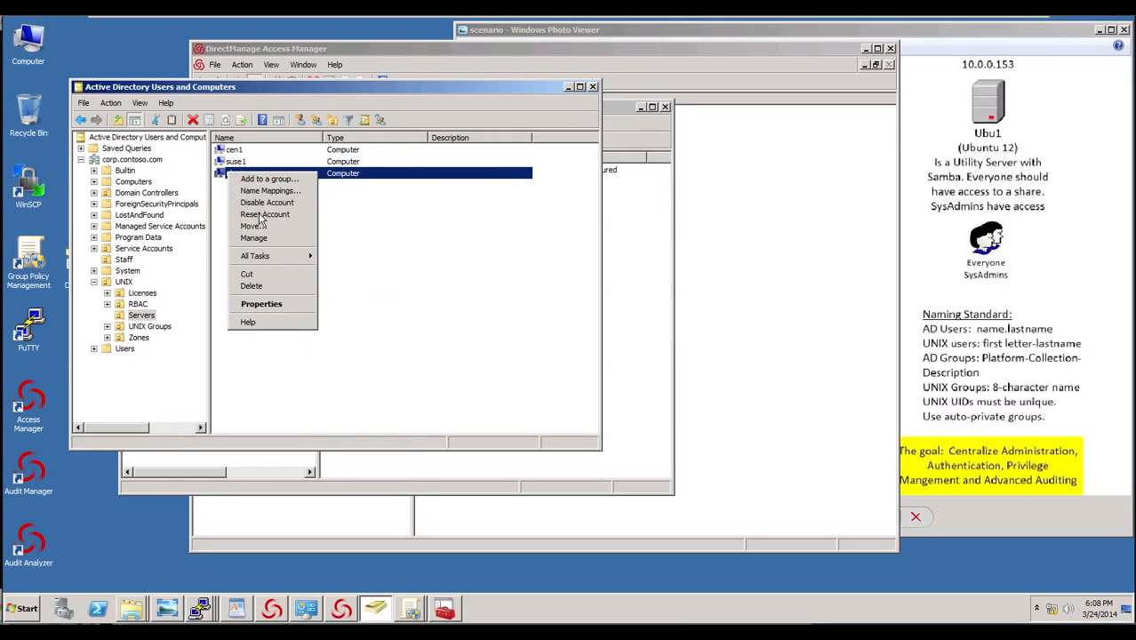
click(265, 304)
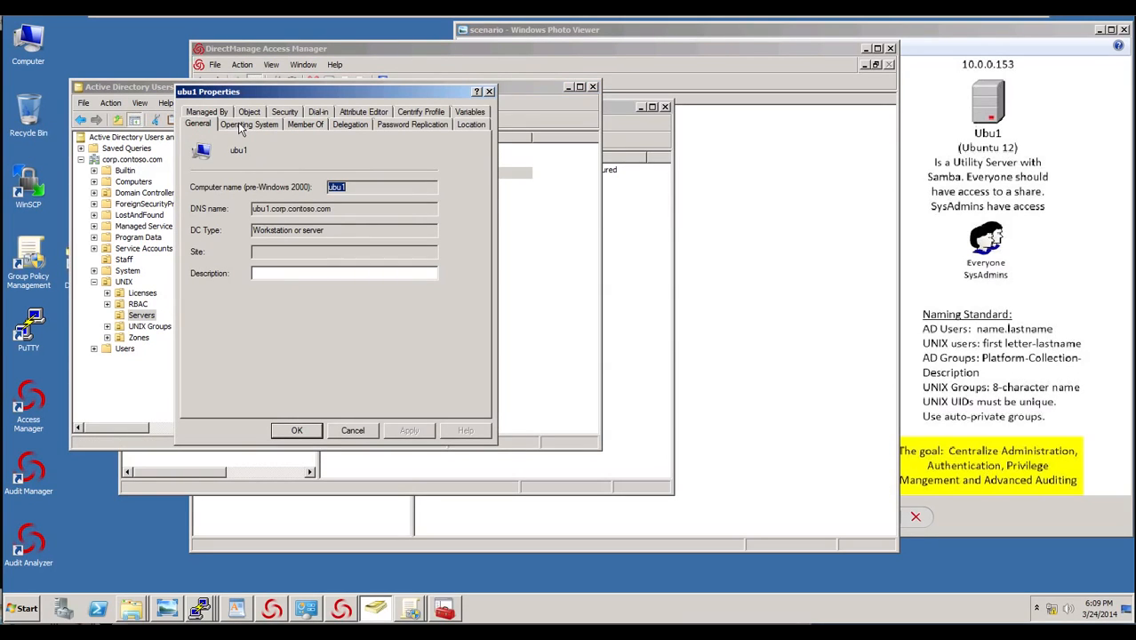
click(248, 126)
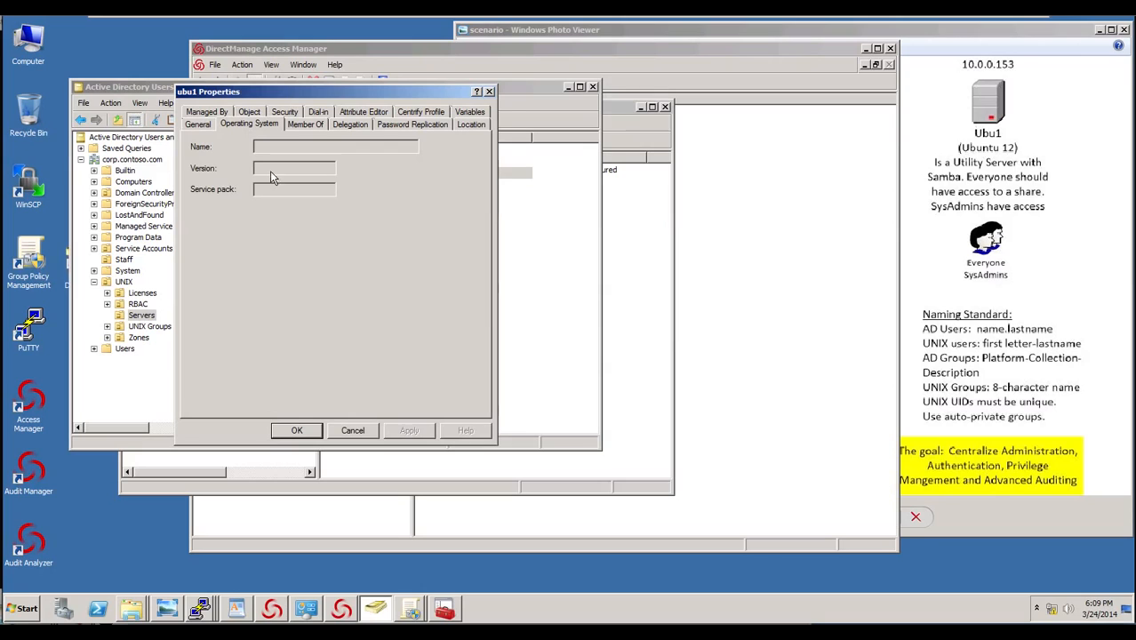
click(353, 431)
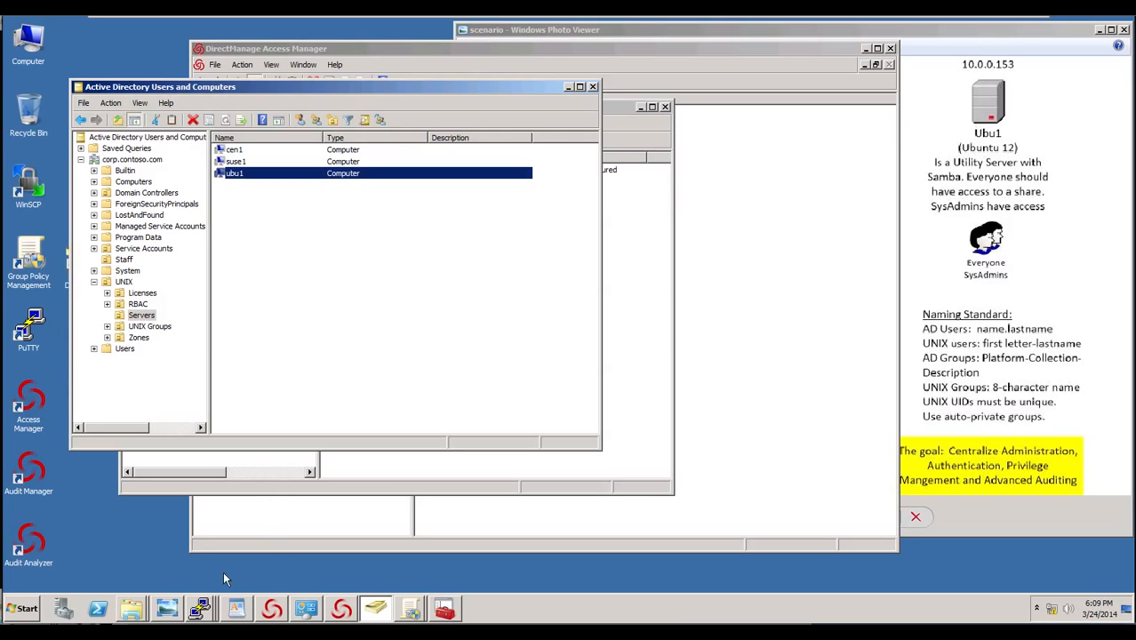
Return to the ubu1 PuTTY session and self-join the server to corp.contoso.com with verbose output, using "adjoin -S corp.contoso.com -V".
click(202, 609)
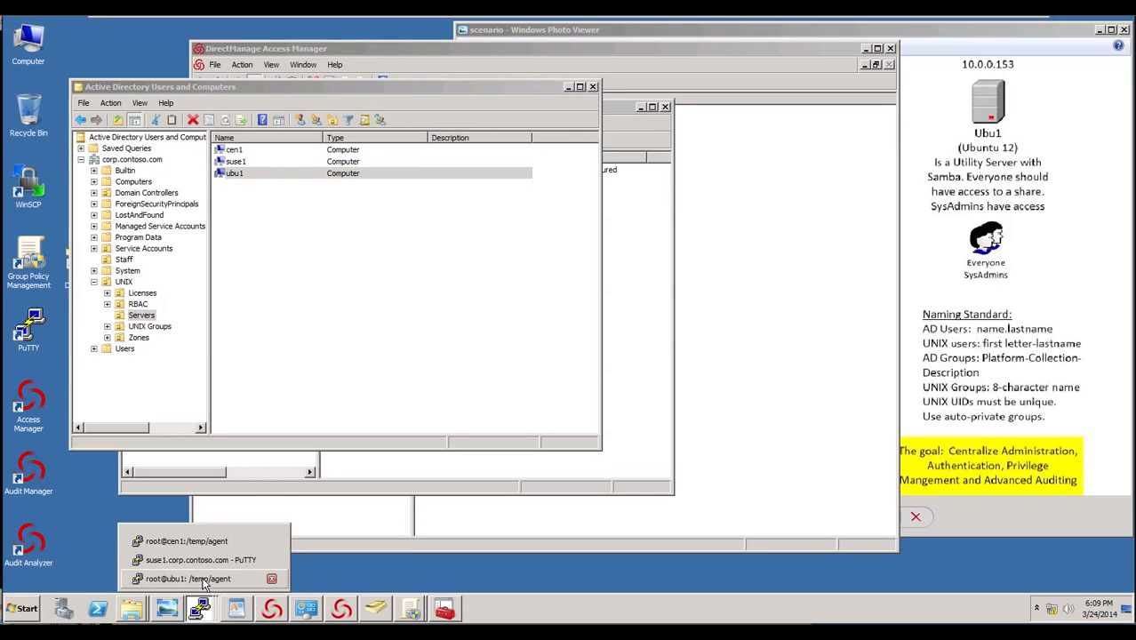
click(226, 580)
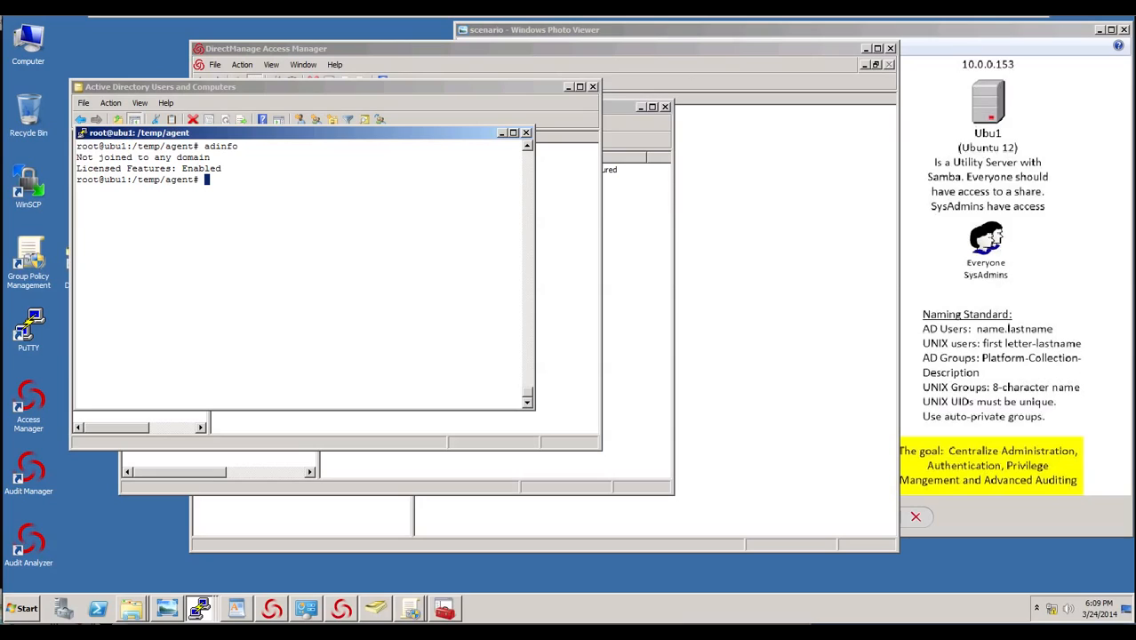
text(adjoin -S corp.contoso.com)
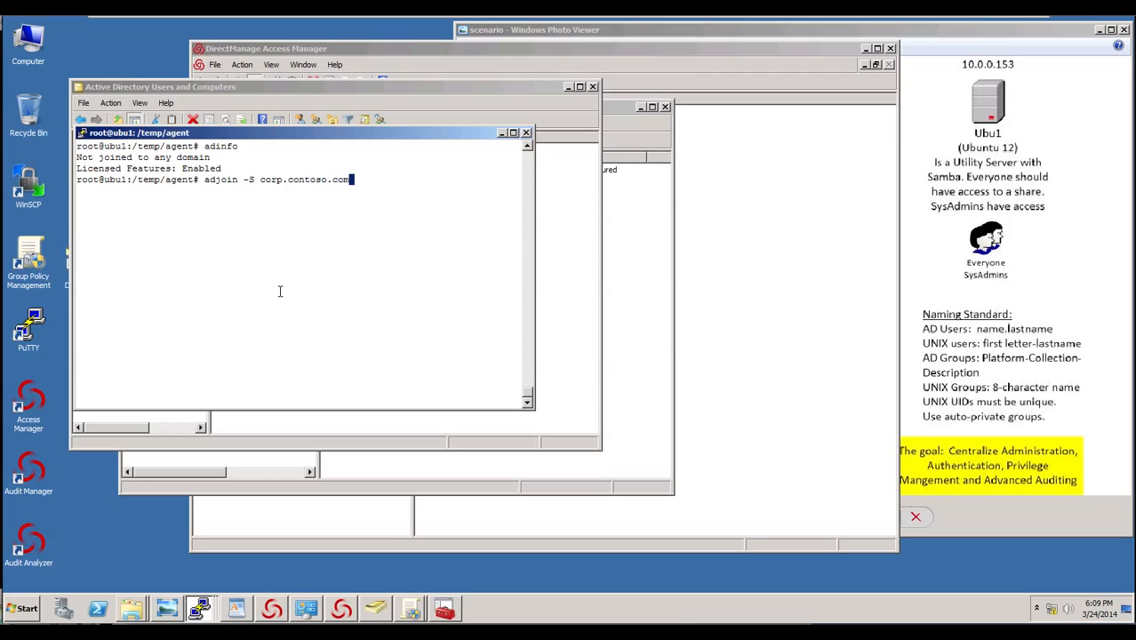
text( -)
text(V)
key(Return)
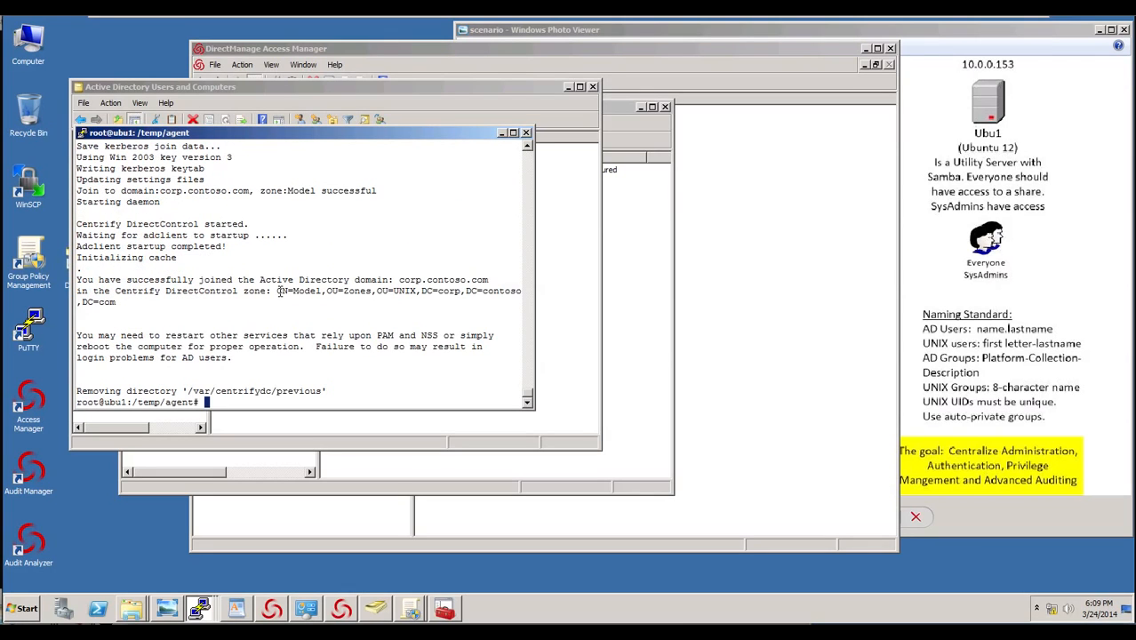
Check ubu1's domain membership with adinfo and query its zone users with adquery user.
text(adinfo)
key(Return)
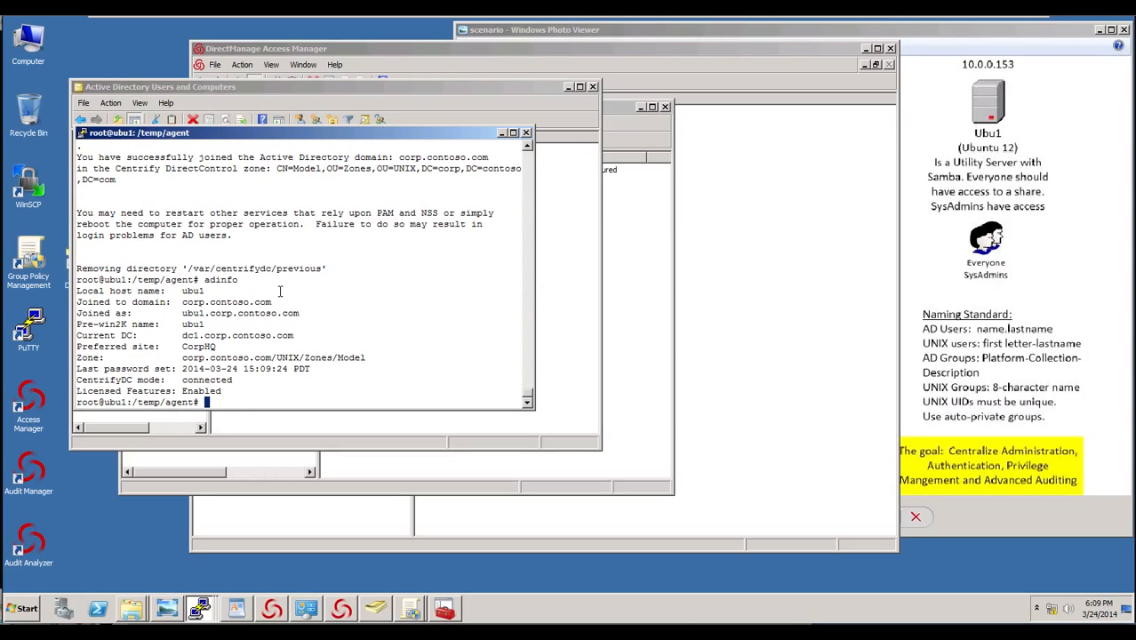
text(adquery user)
key(Return)
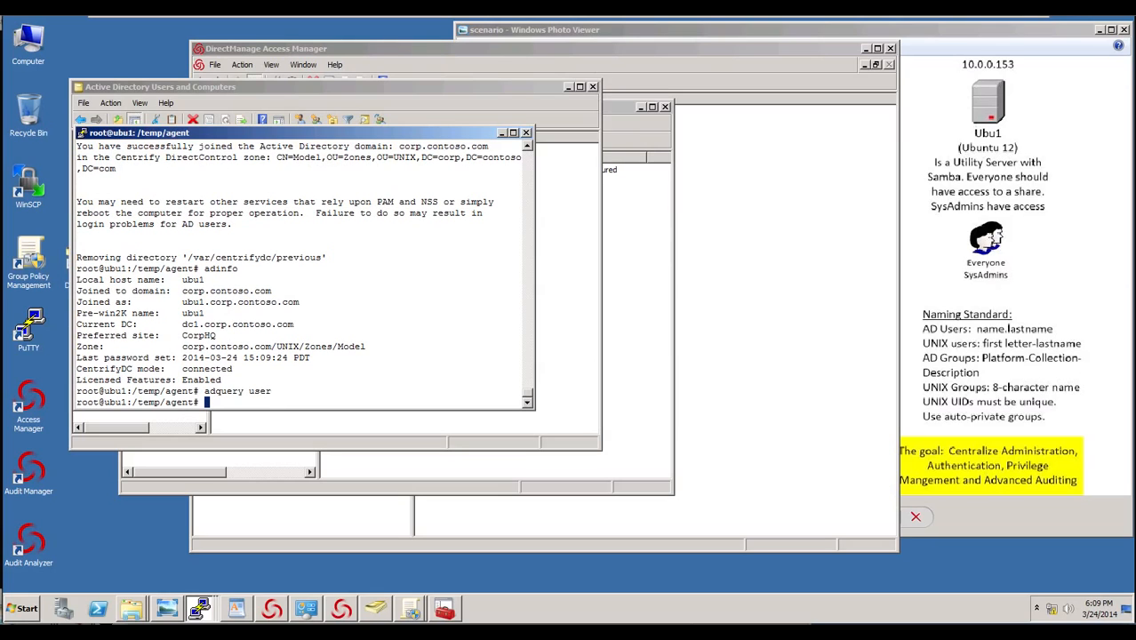
Switch to Active Directory Users and Computers, refresh the UNIX Servers OU, and check ubu1's operating system details in its properties.
drag(478, 85, 470, 99)
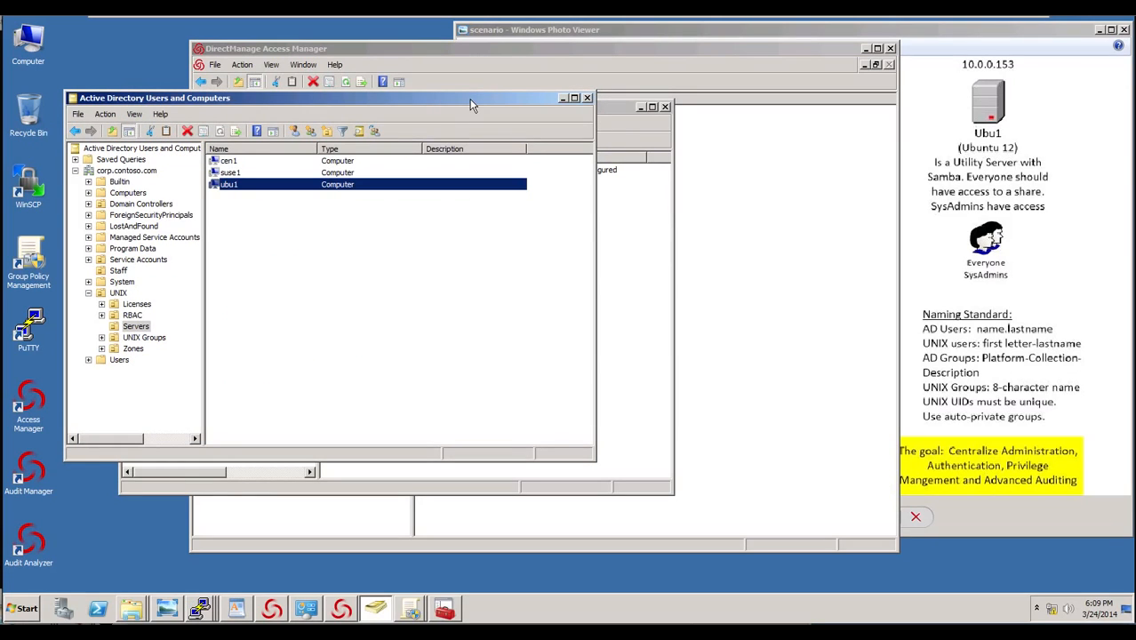
right_click(336, 232)
click(365, 312)
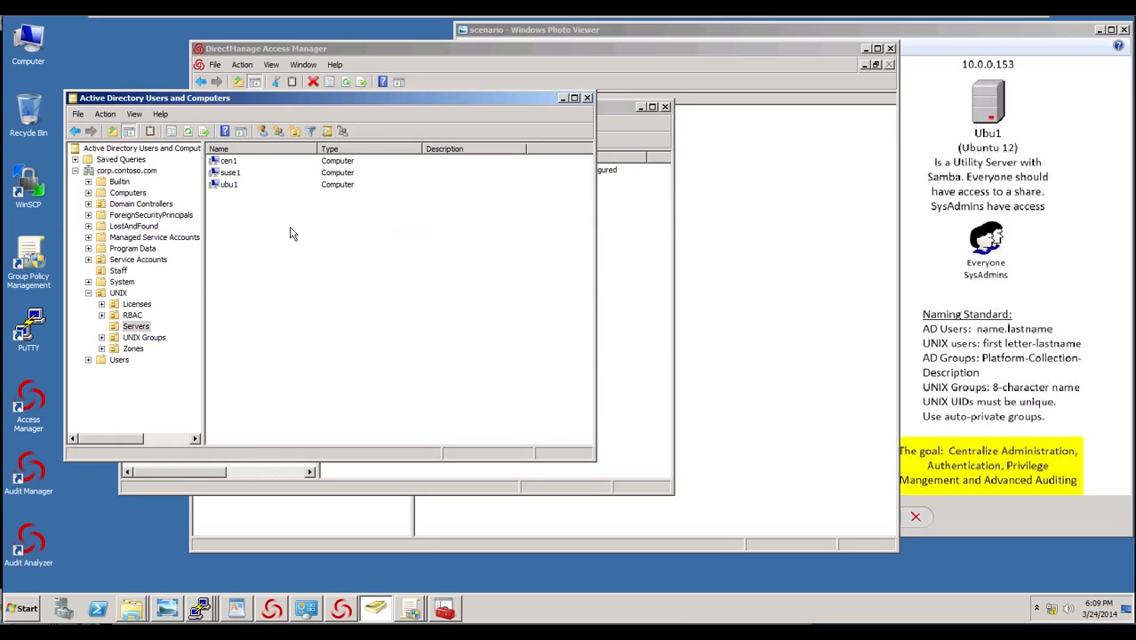
right_click(233, 187)
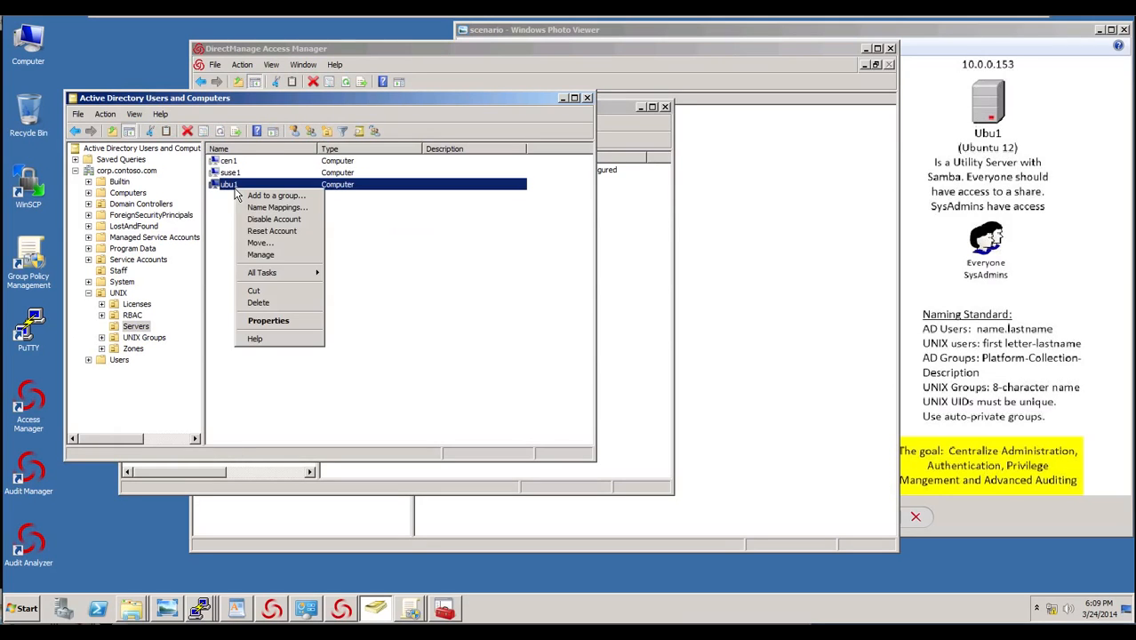
click(265, 317)
click(251, 126)
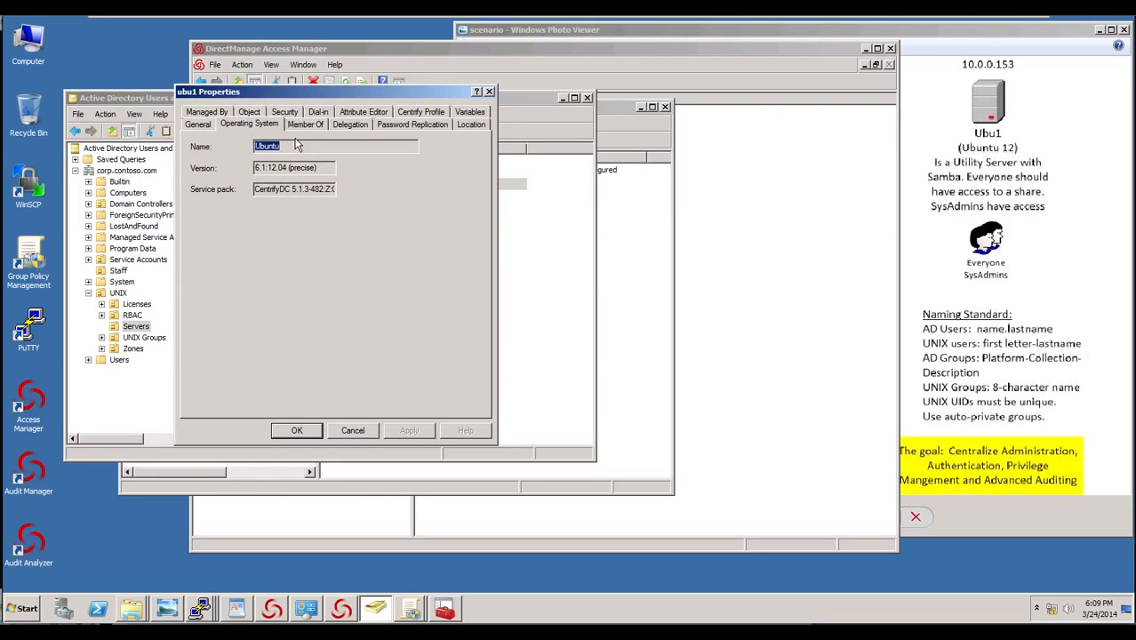
click(355, 431)
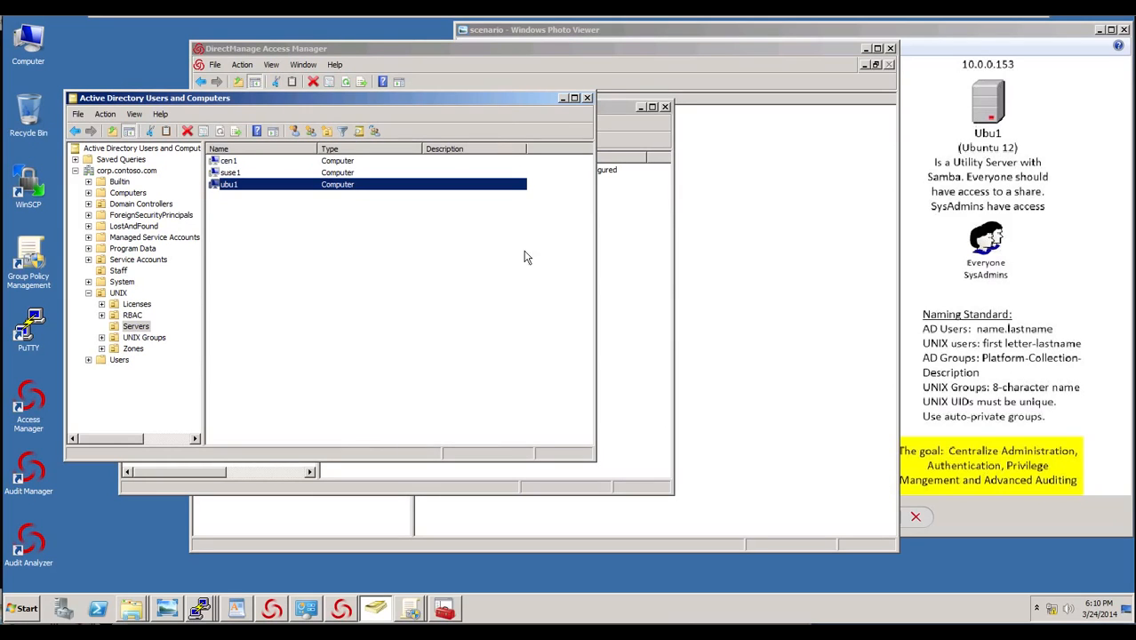
Switch to DirectManage Access Manager and expand the Model zone's Computers node and its Computer Roles under Authorization.
click(596, 71)
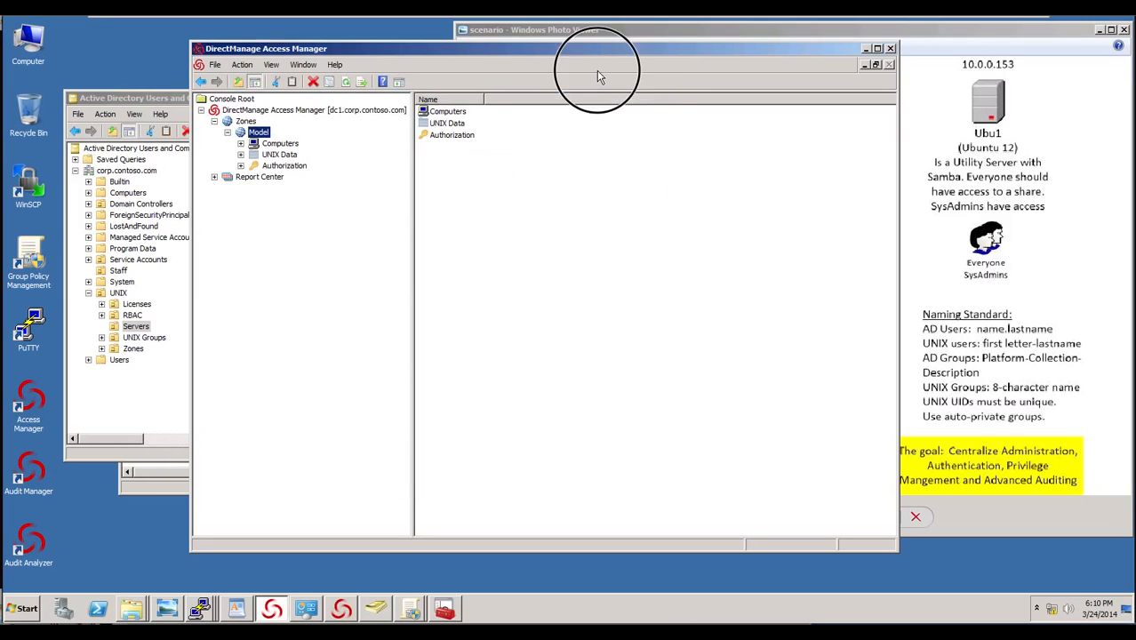
click(241, 143)
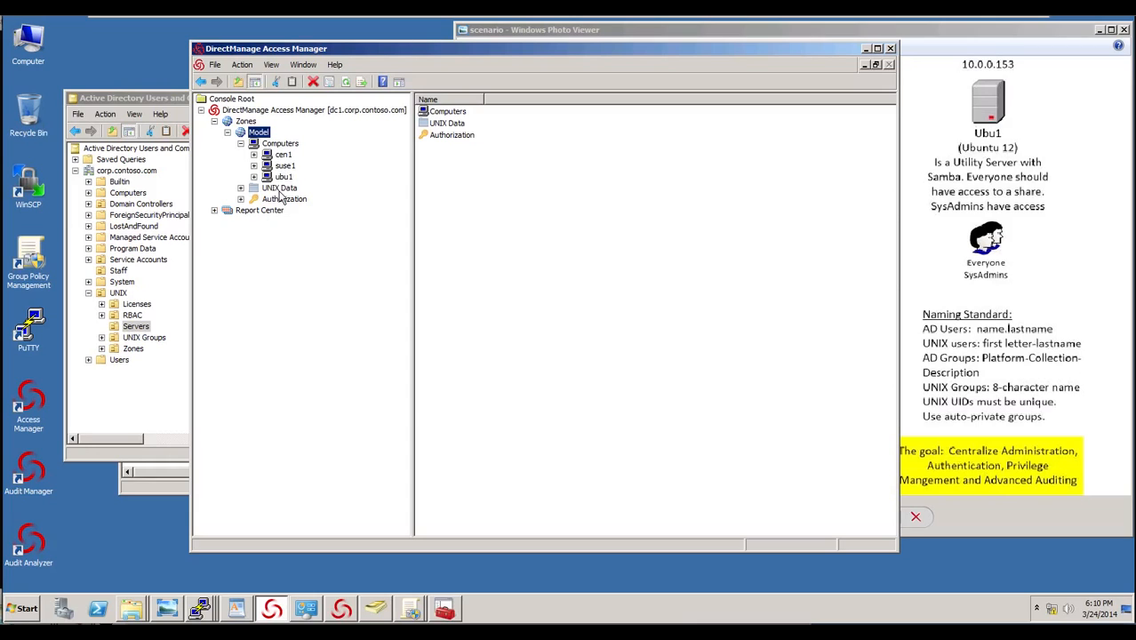
click(240, 199)
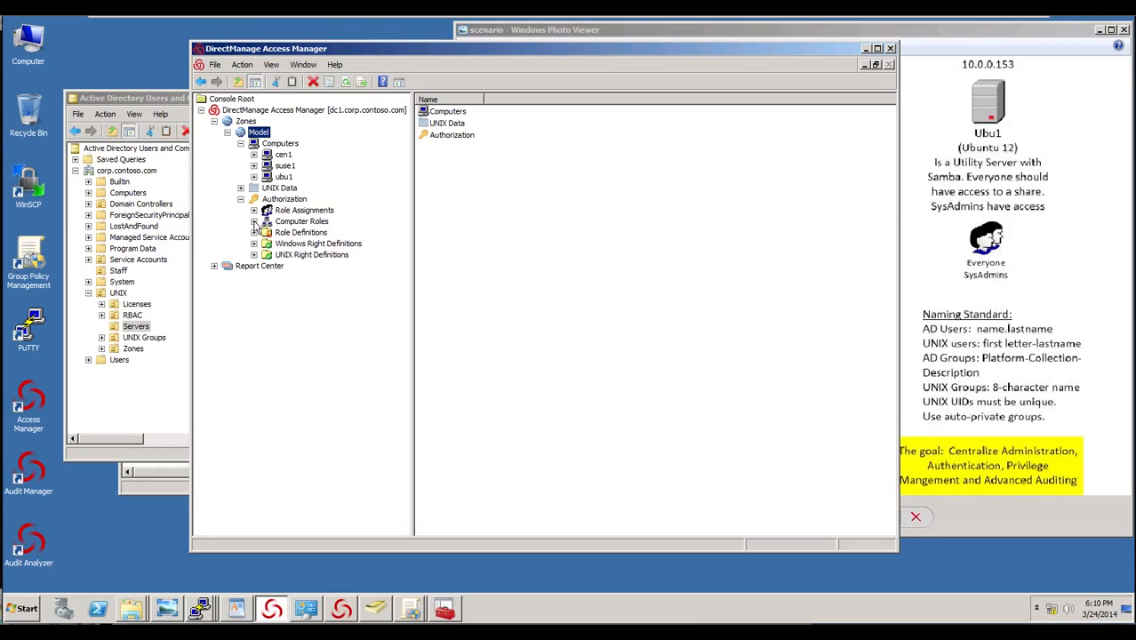
click(253, 222)
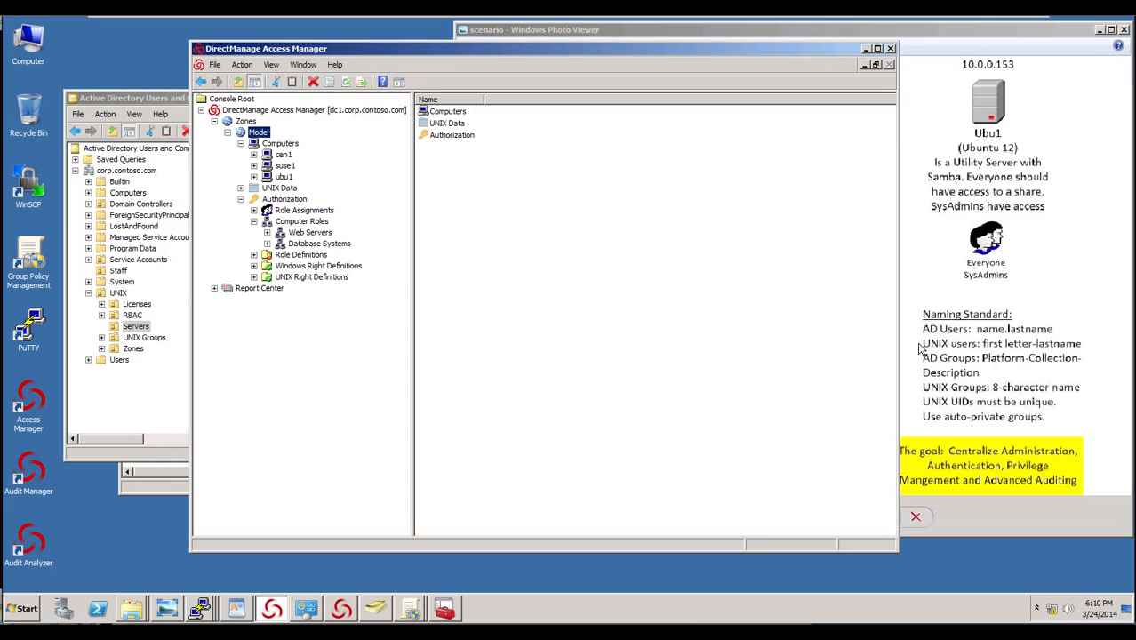
Consult the scenario diagram in Windows Photo Viewer for the purpose and permitted admins of each UNIX server.
click(1034, 335)
scroll(666, 375, down, 2)
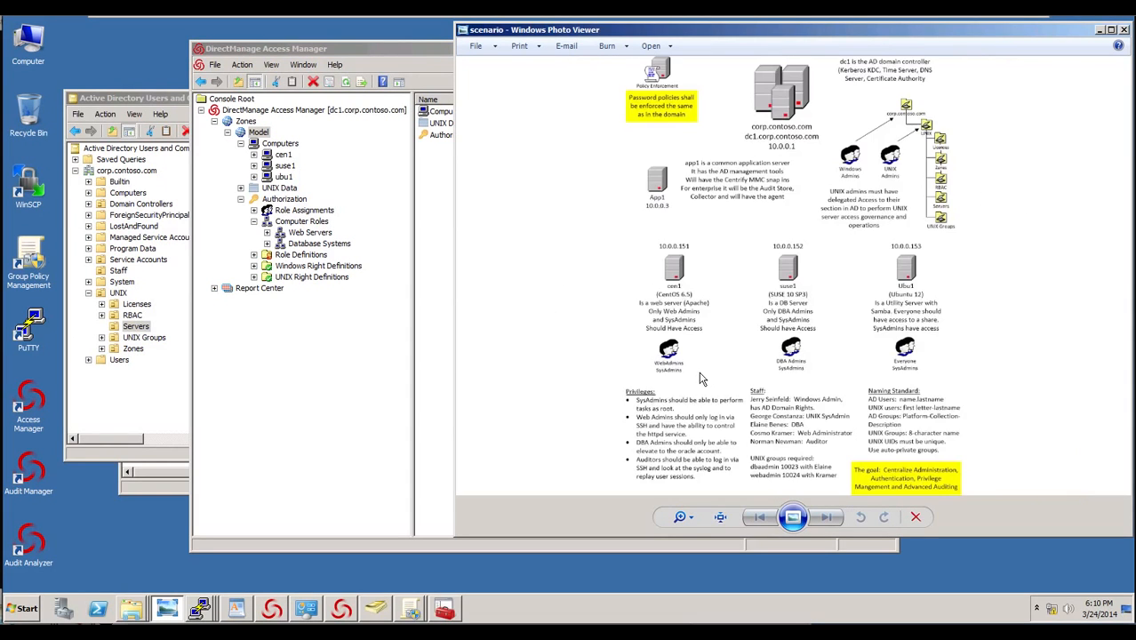
scroll(700, 359, up, 3)
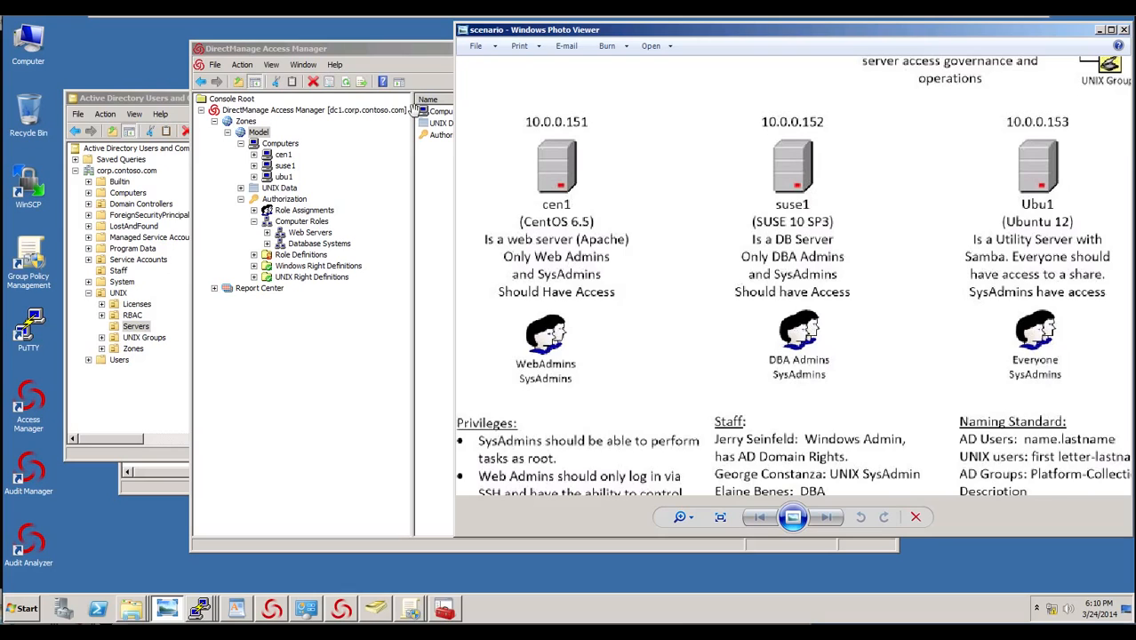
Return to Access Manager and add the computer cen1 to the members of the Web Servers computer role.
click(416, 66)
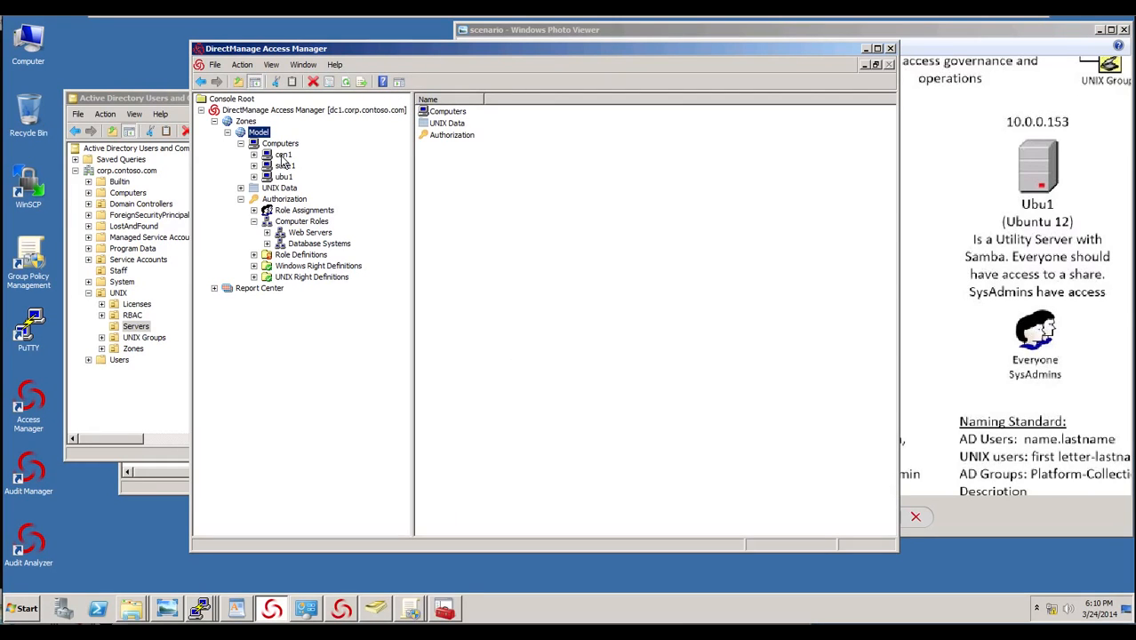
click(266, 232)
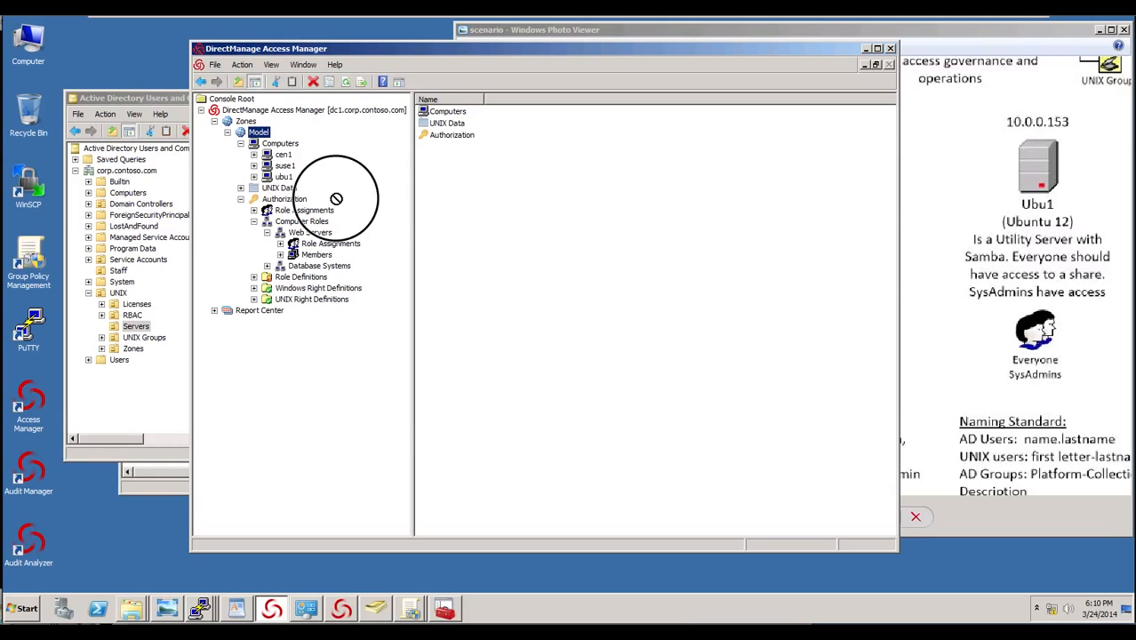
click(319, 255)
drag(322, 259, 322, 260)
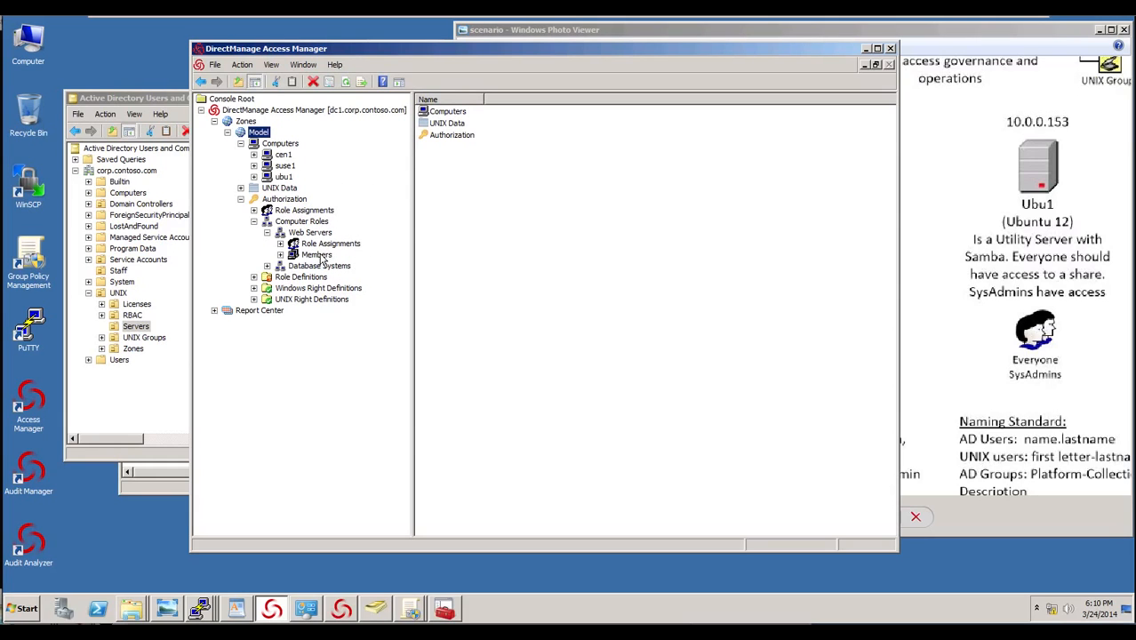
Check suse1's purpose in the scenario diagram and add suse1 to the members of the Database Systems computer role.
click(267, 265)
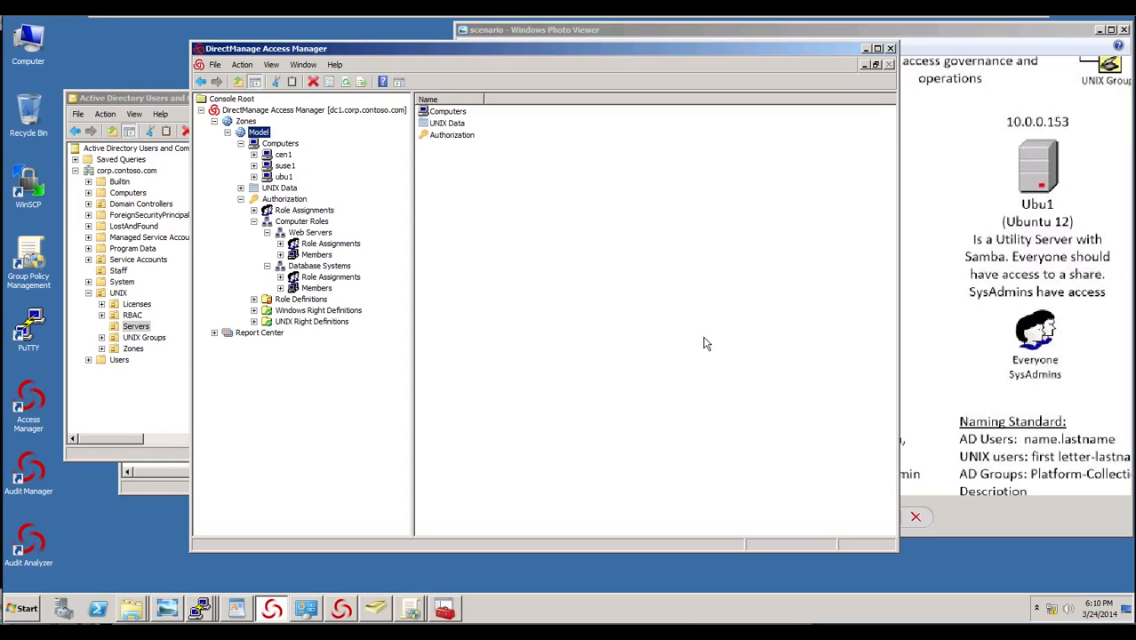
click(1001, 36)
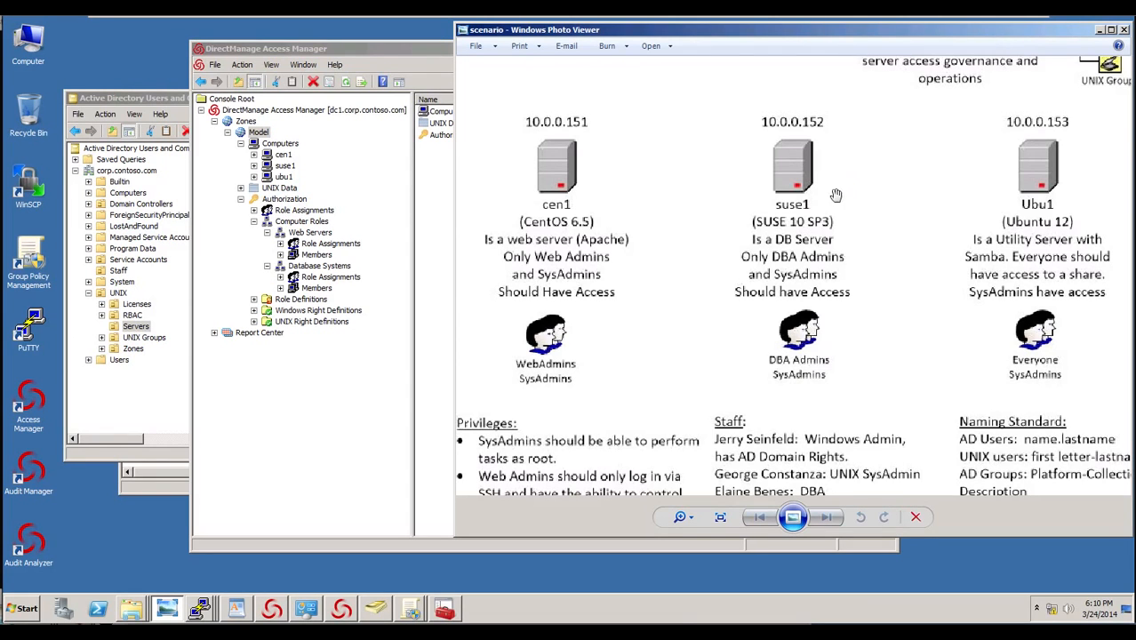
click(394, 65)
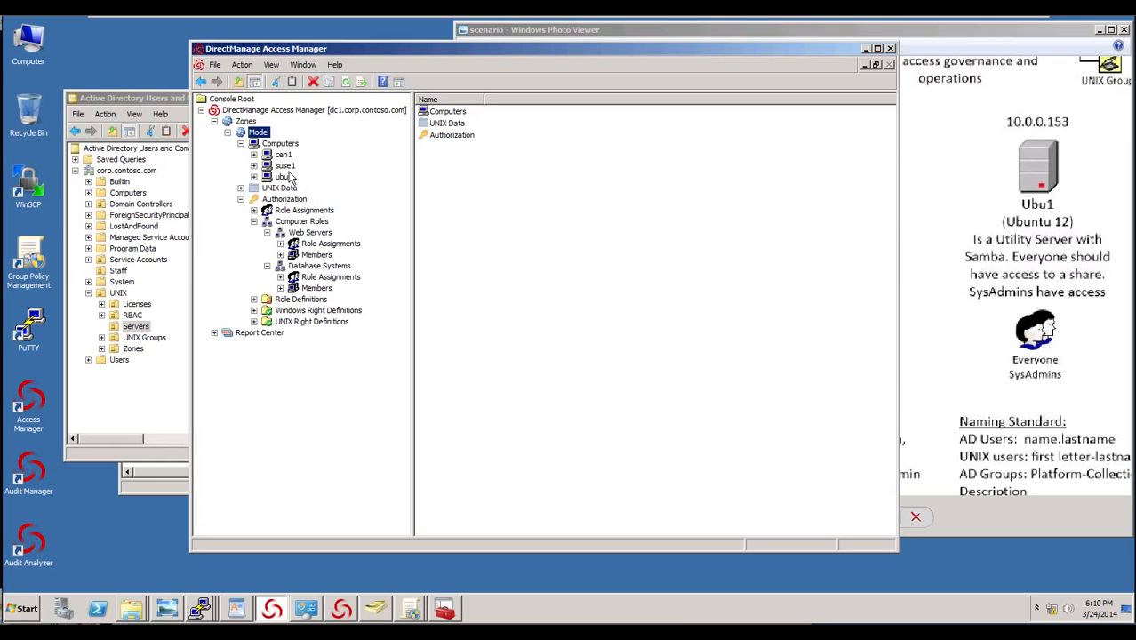
click(317, 288)
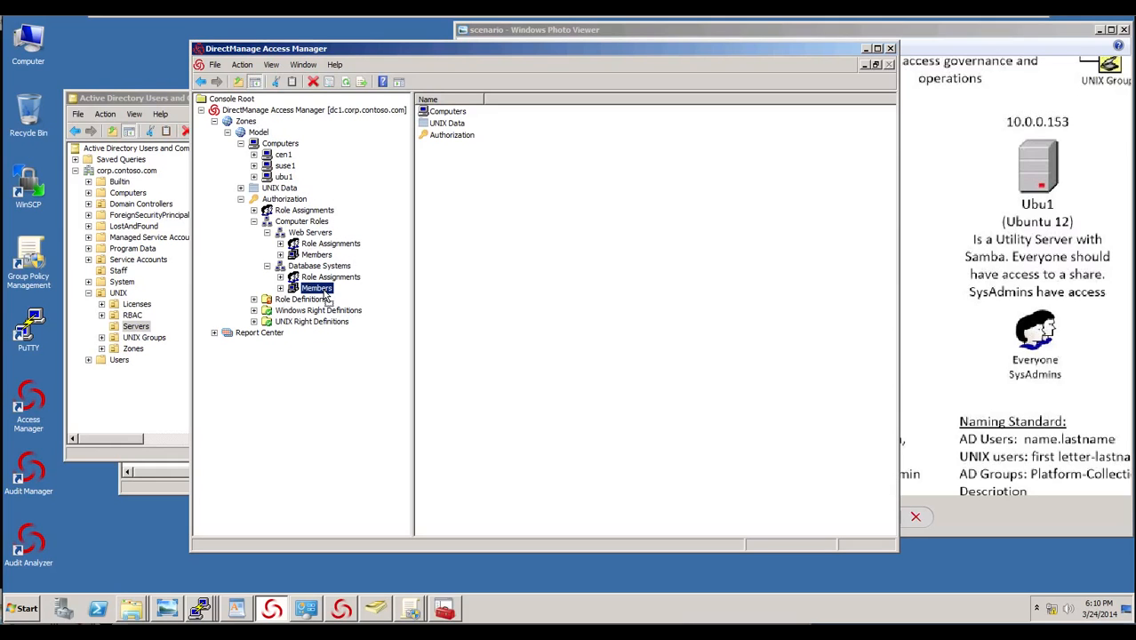
drag(324, 294, 324, 294)
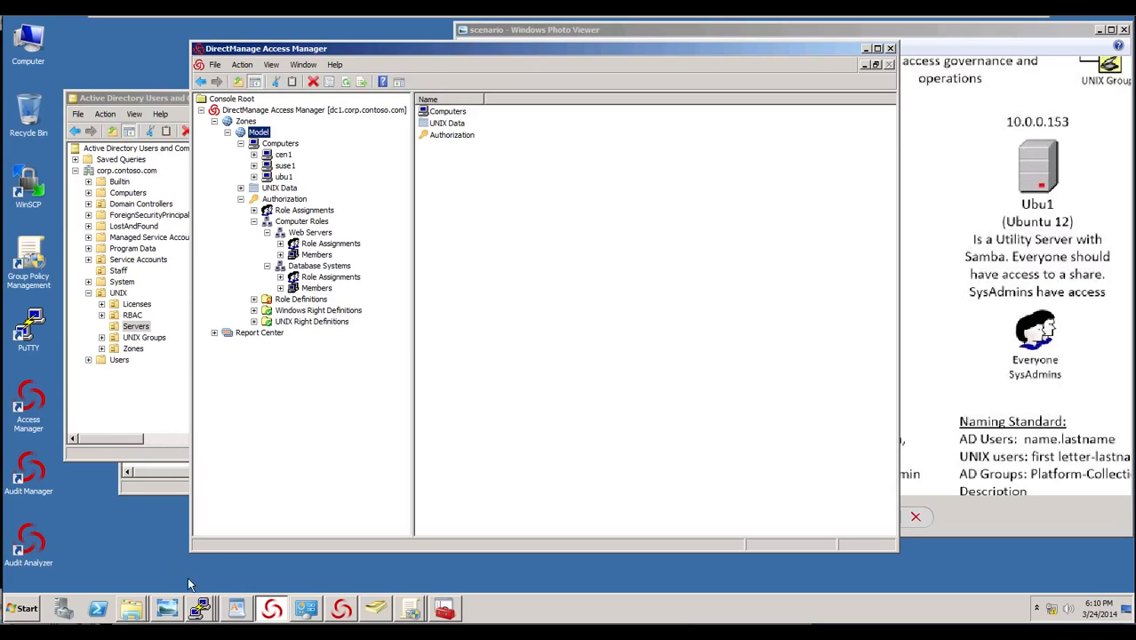
Switch to the cen1 PuTTY session and restart the Centrify agent with "service centrifydc restart".
click(202, 609)
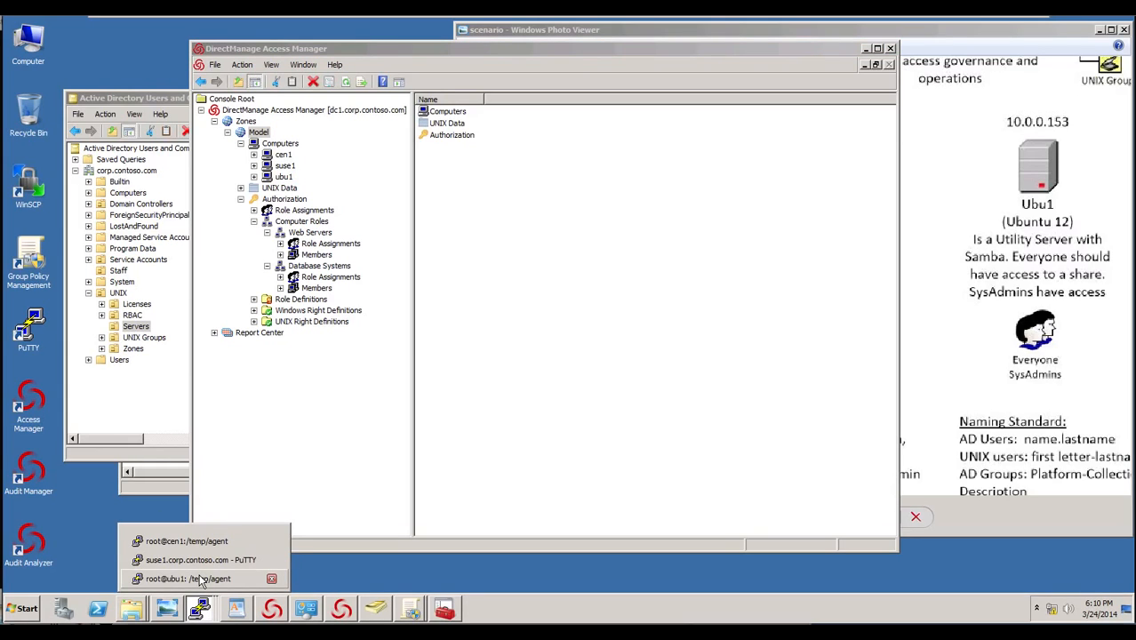
click(204, 543)
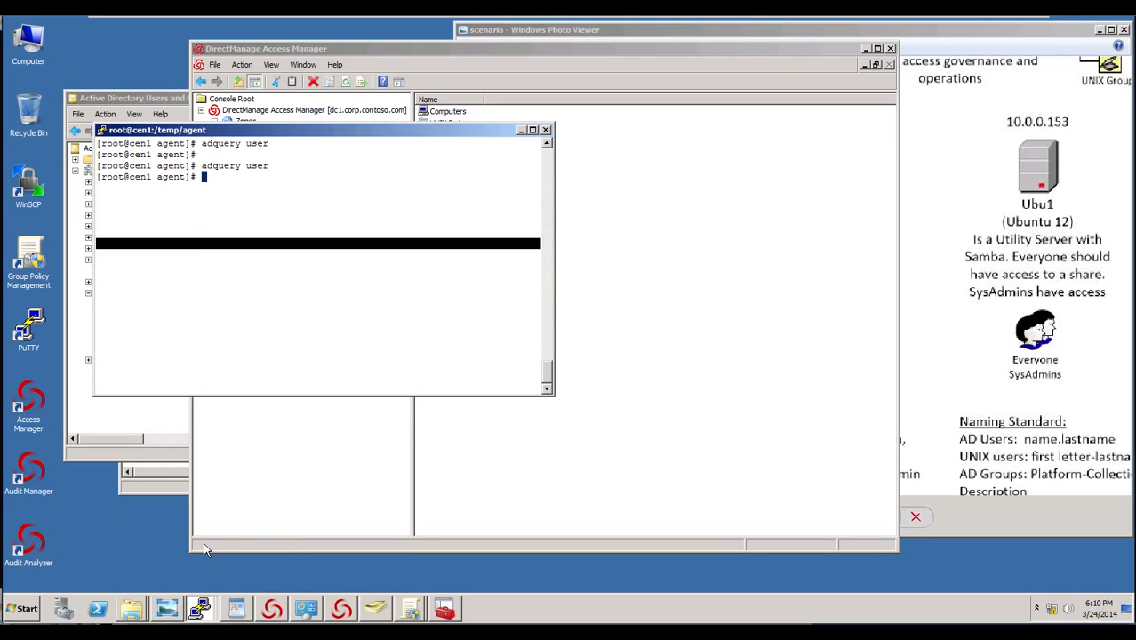
text(serv)
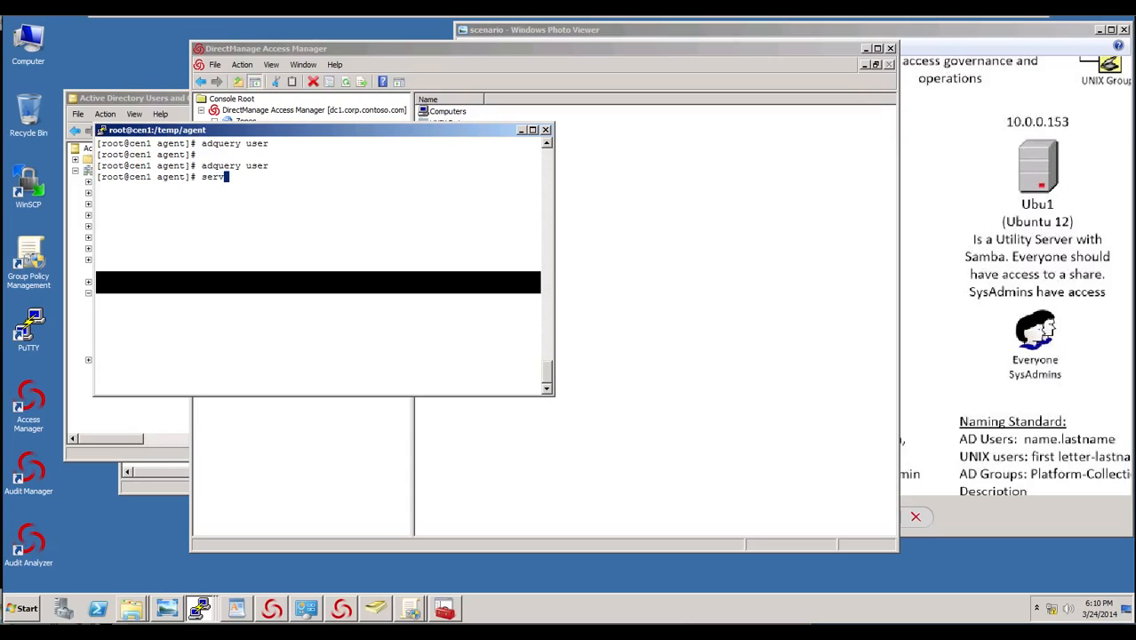
text(ice centrifydc restart)
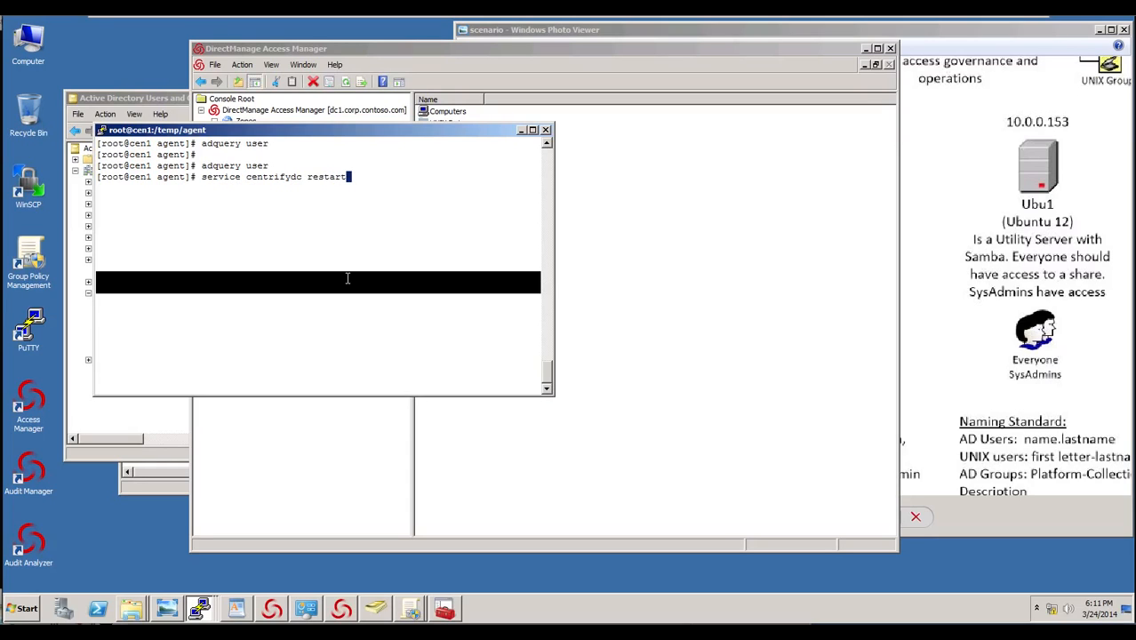
key(Return)
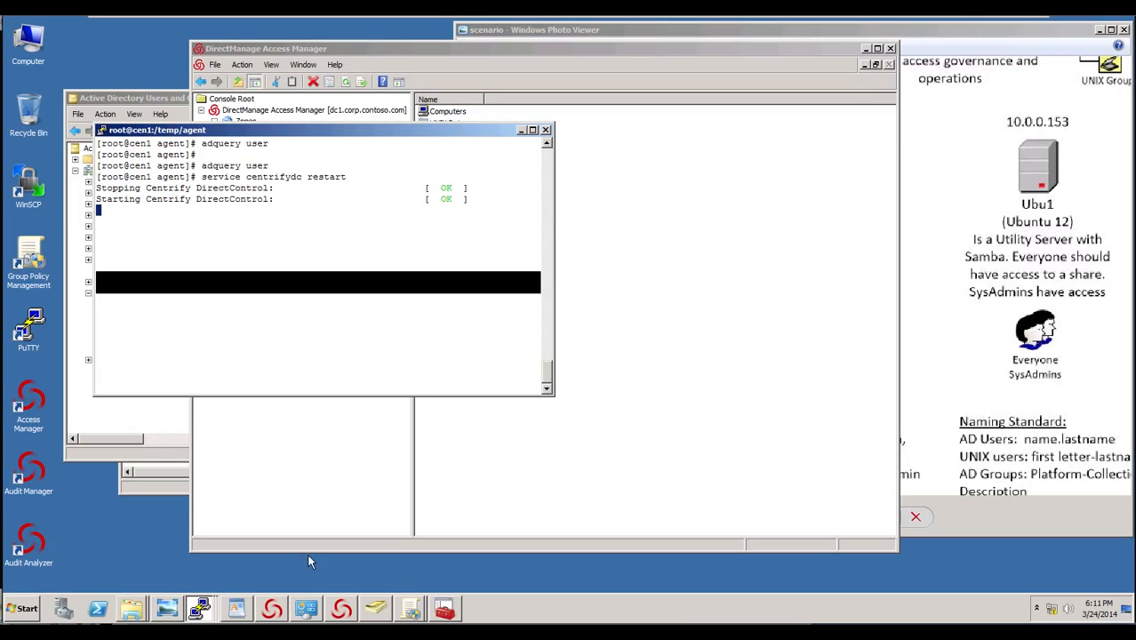
Switch to the suse1 PuTTY session and restart its Centrify agent with "service centrifydc restart".
click(201, 610)
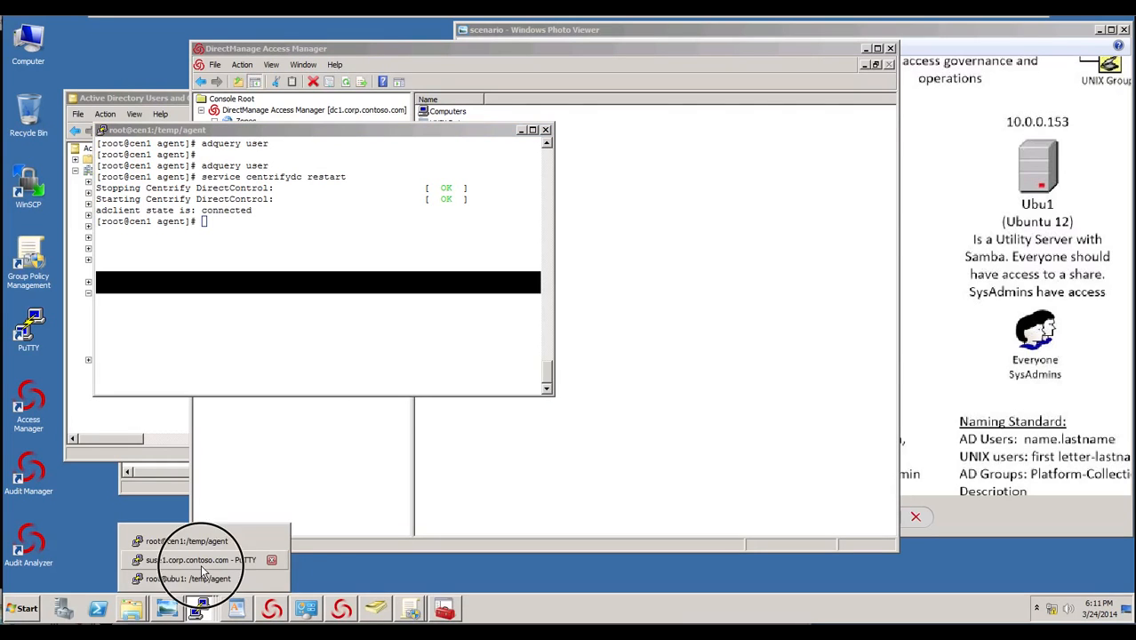
click(195, 562)
text(service)
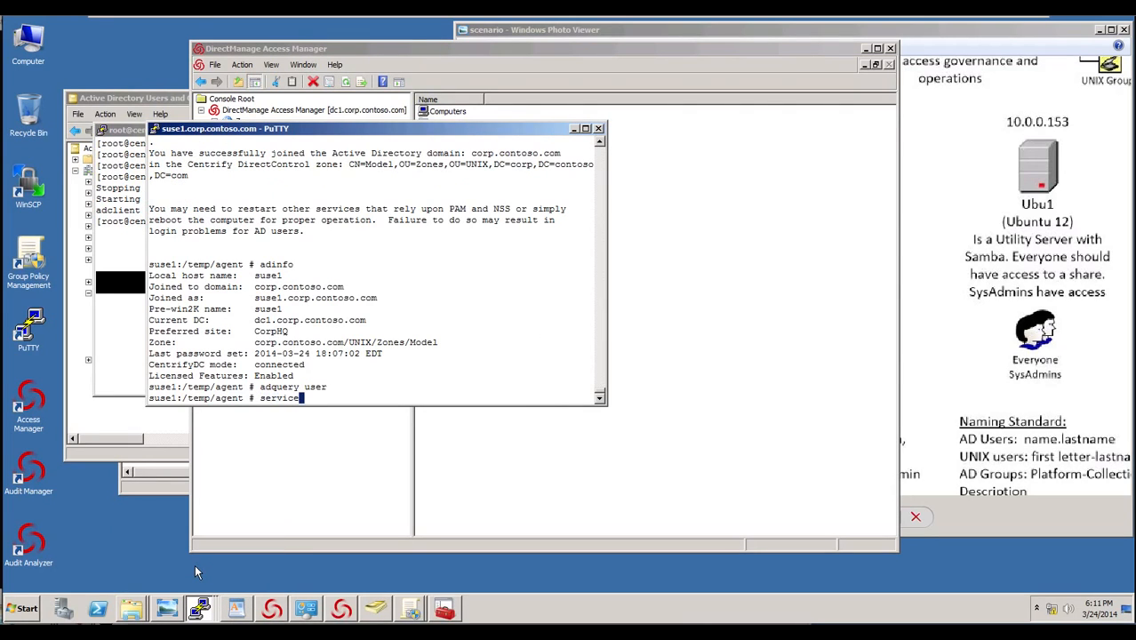
text( centrifydc restart)
key(Return)
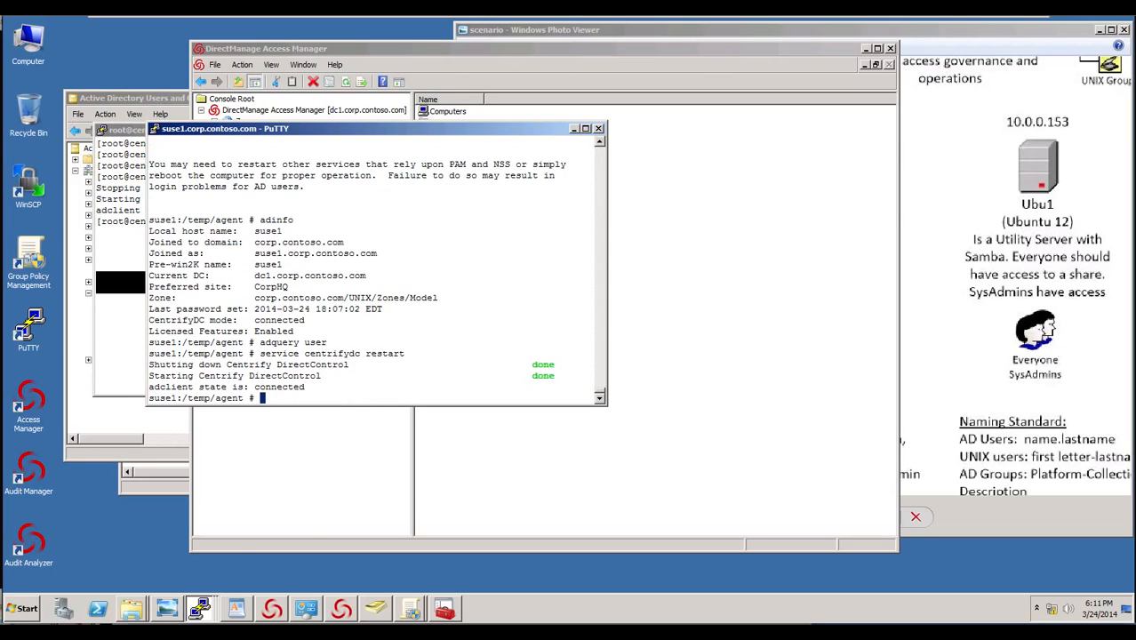
Minimize the scenario diagram and, in the WordPad test plan, strike through item 2, "Not all AD users have access to UNIX/Linux systems by default".
click(1099, 33)
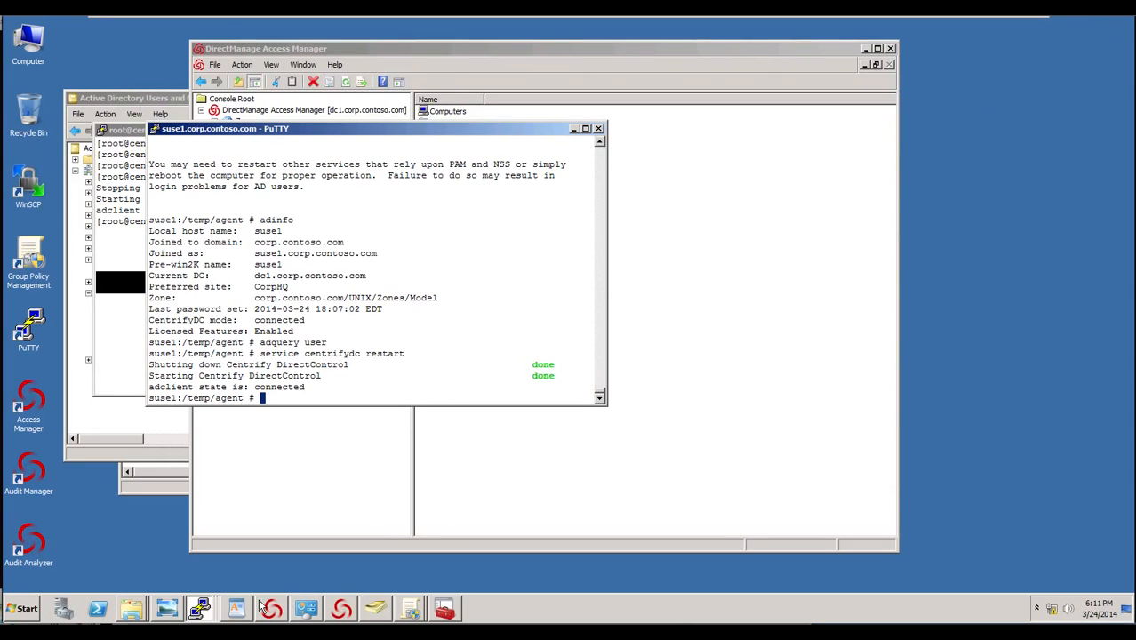
click(200, 613)
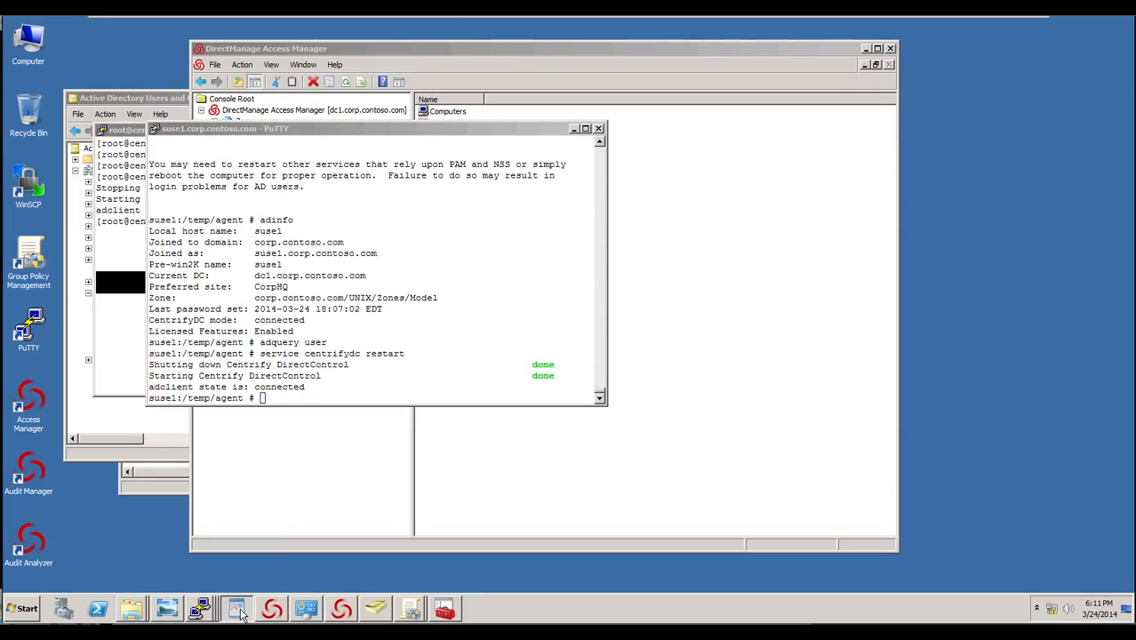
click(238, 610)
scroll(635, 174, up, 5)
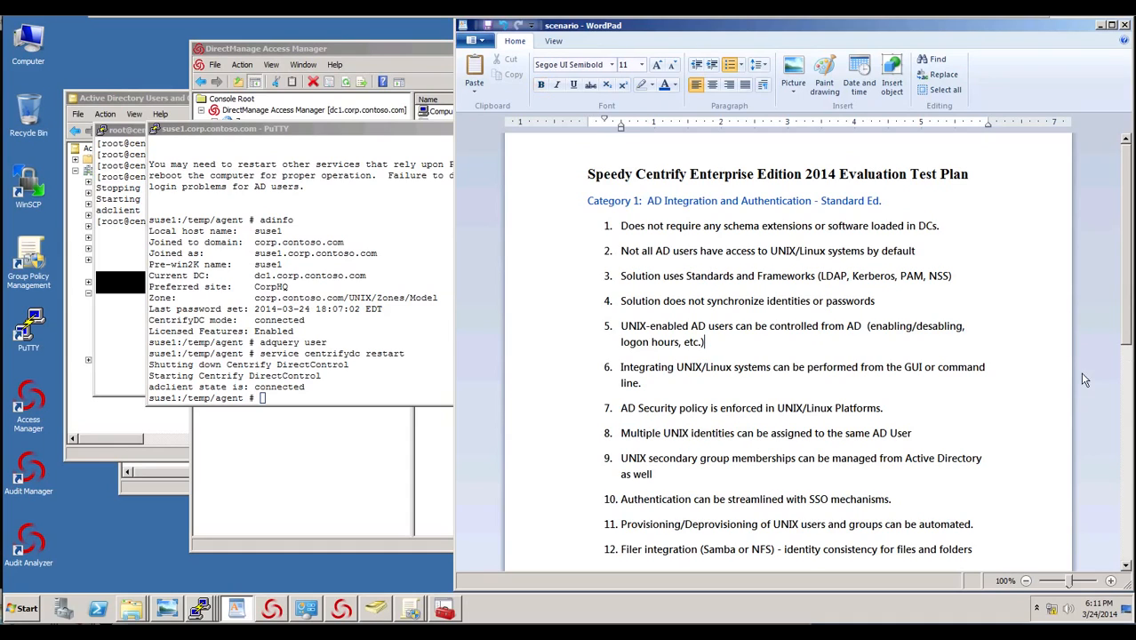
drag(916, 251, 621, 254)
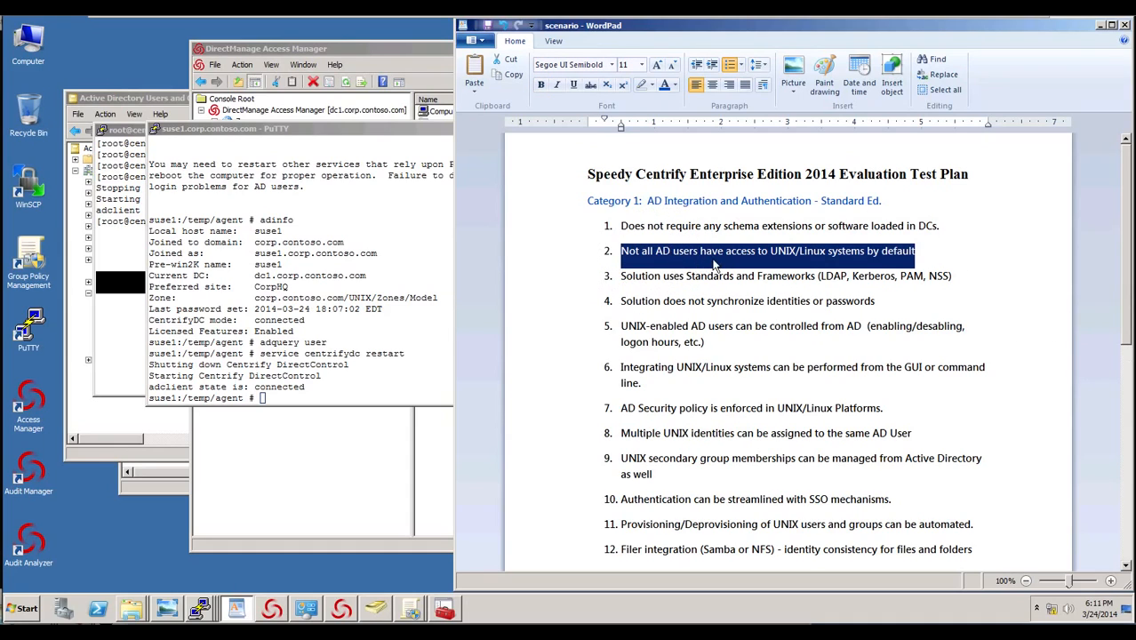
click(590, 85)
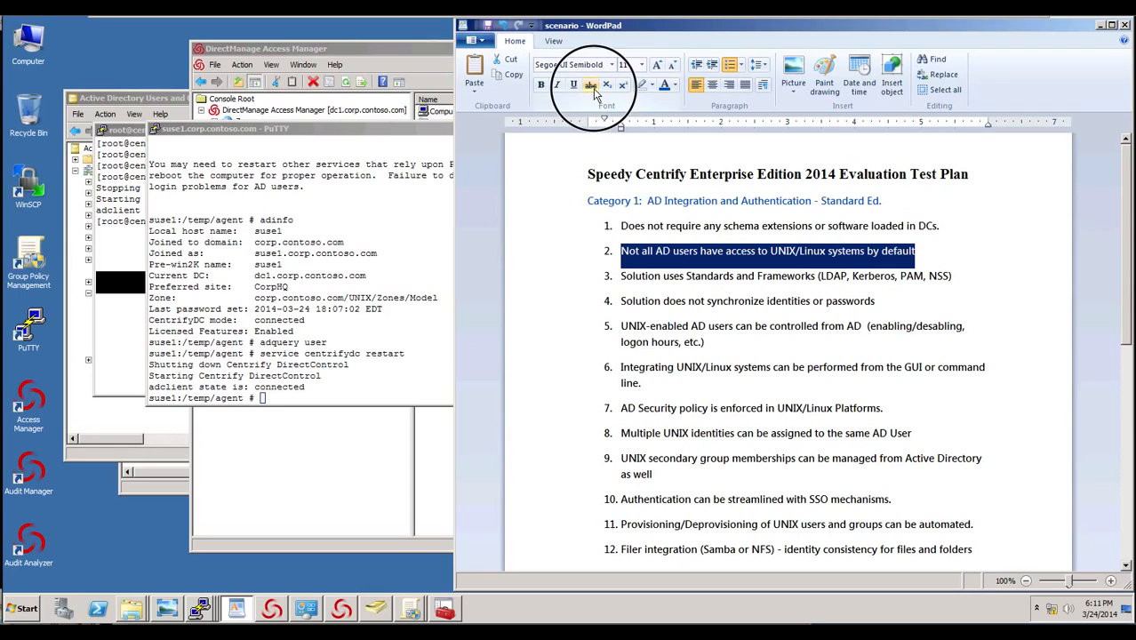
Bring the Group Policy Management Editor showing the UNIX Settings policy to the front.
click(347, 378)
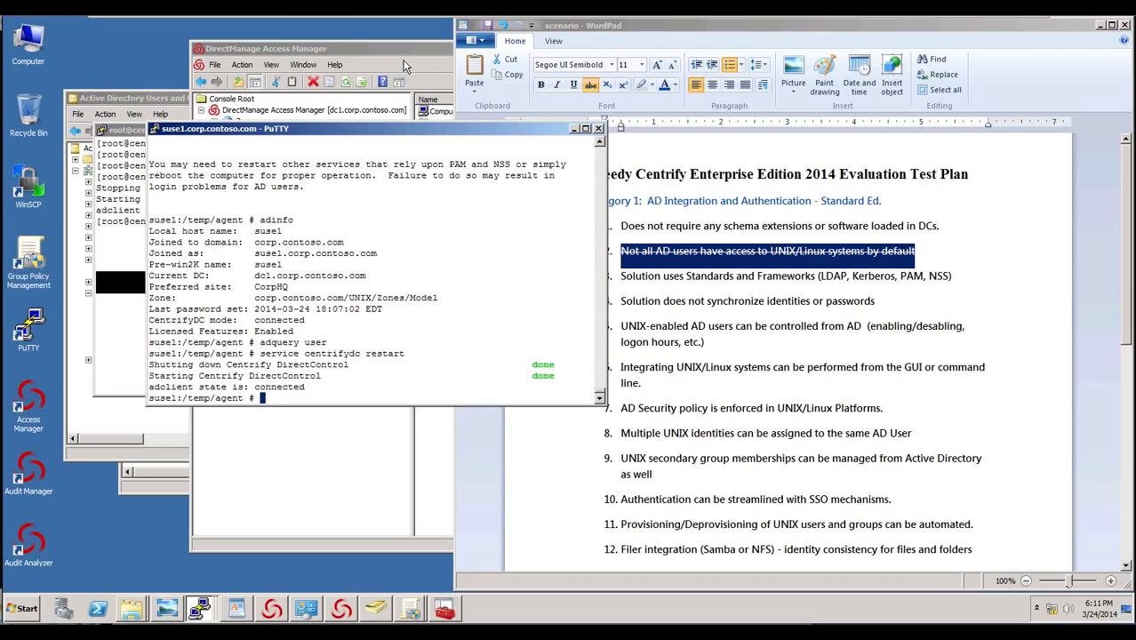
click(160, 99)
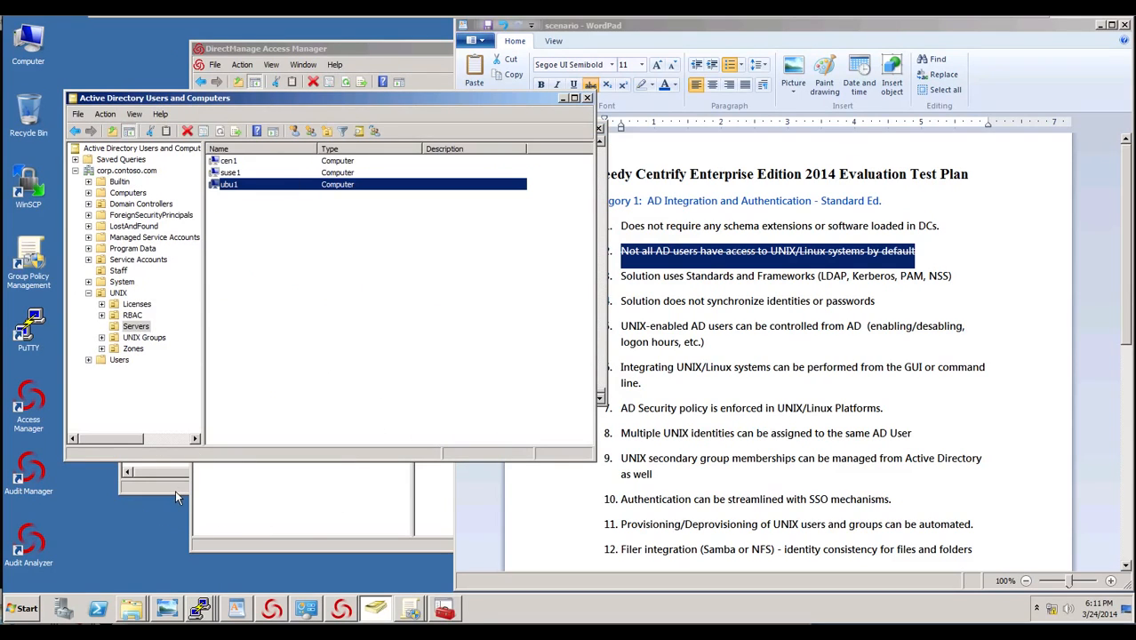
click(175, 491)
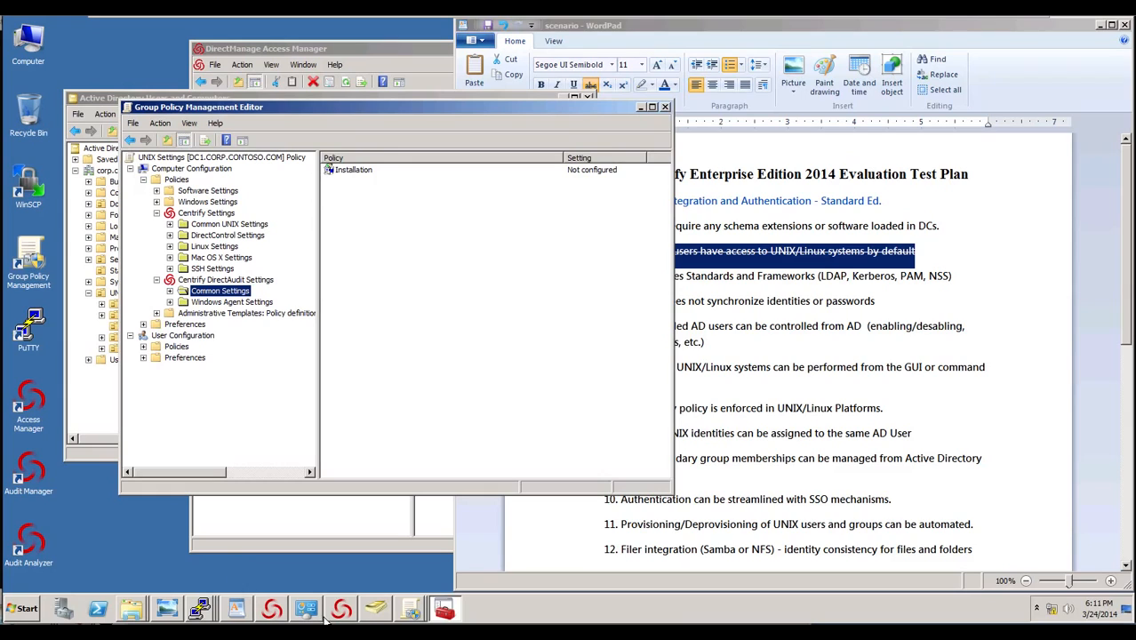
Switch to DirectManage Access Manager and show the Users list under the Model zone's UNIX Data, collapsing the Authorization node.
click(277, 610)
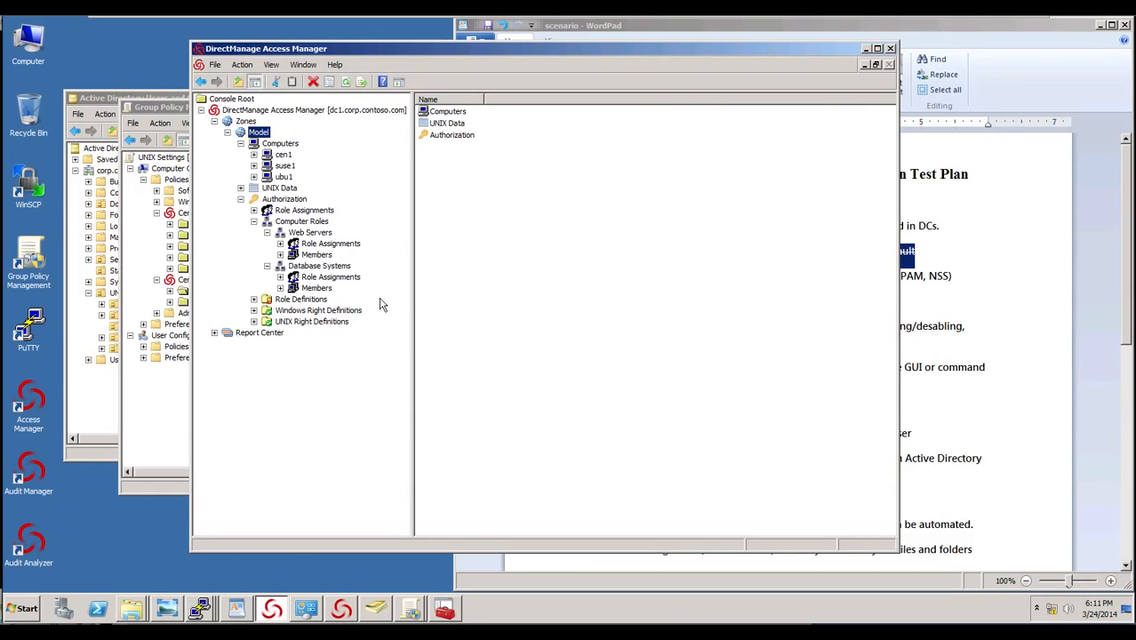
click(303, 212)
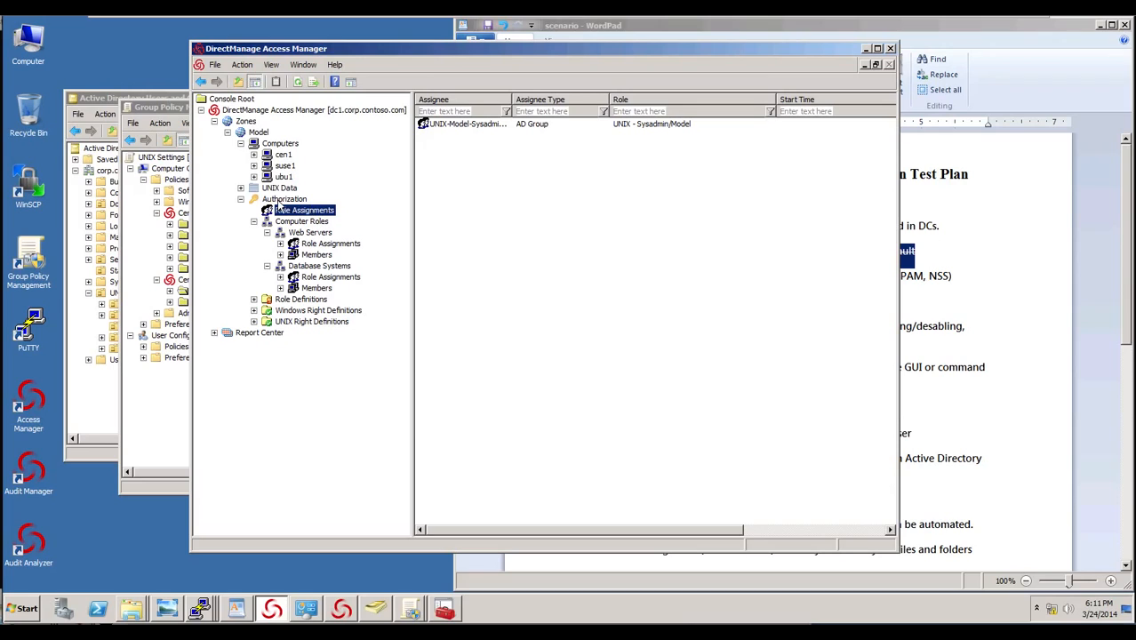
click(240, 189)
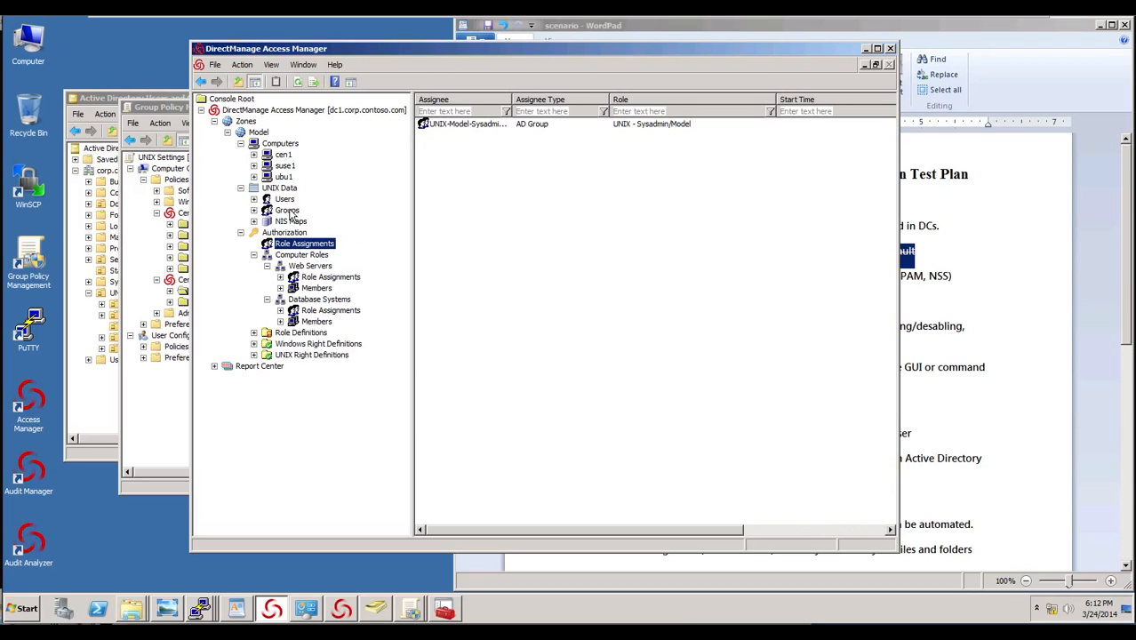
click(284, 200)
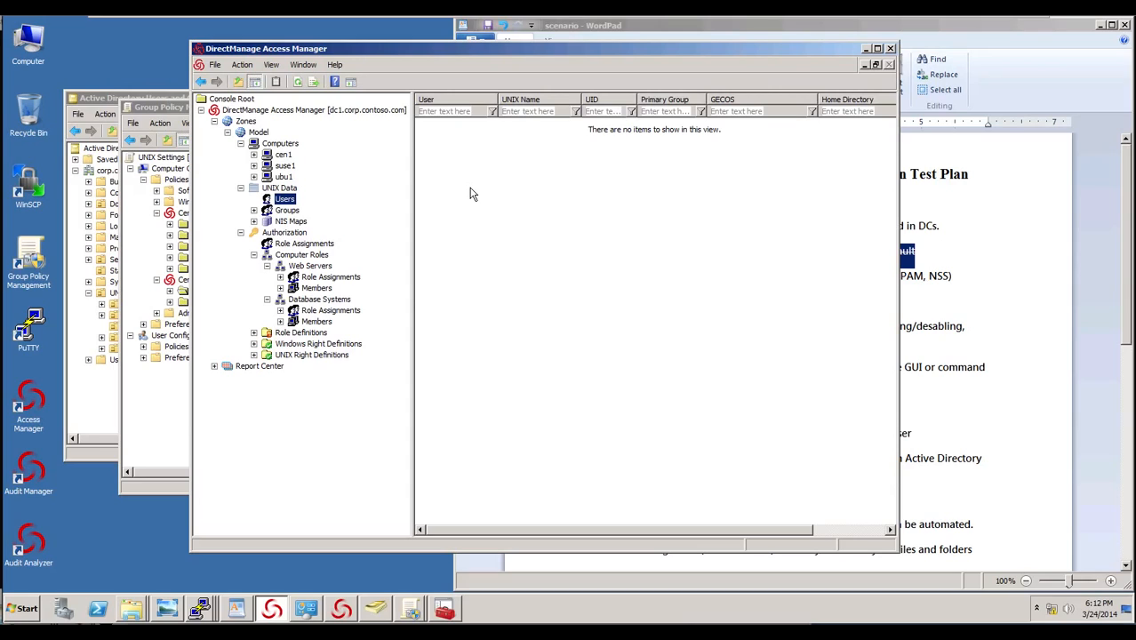
click(241, 234)
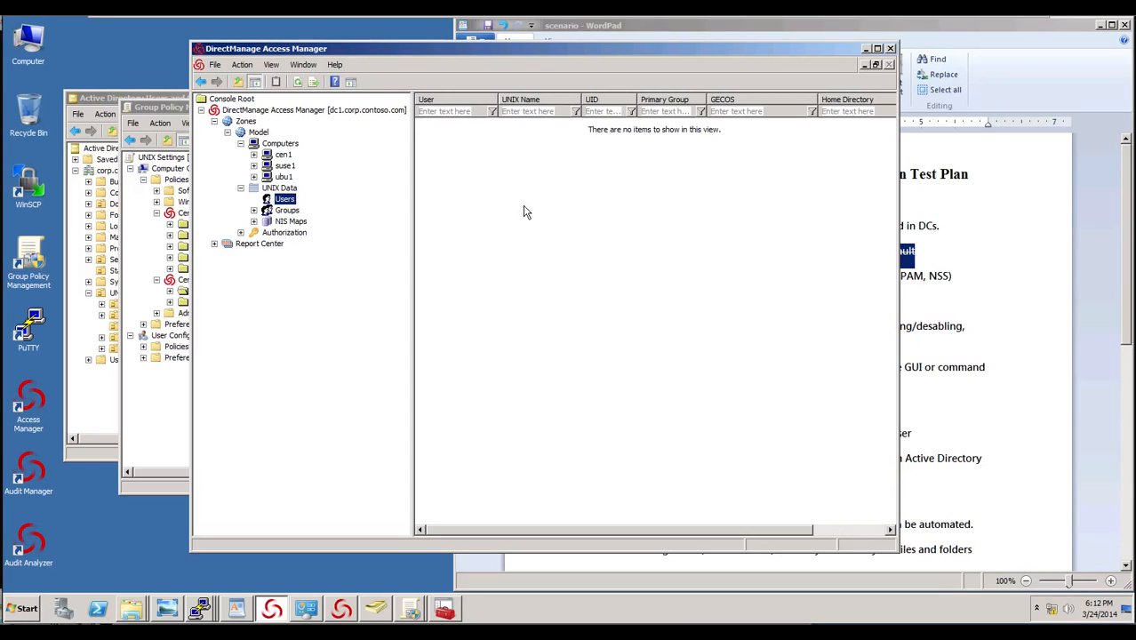
Add the UNIX SysAdmin staff member from corp.contoso.com to the Model zone, shortening the UNIX login name to the first name only.
right_click(470, 180)
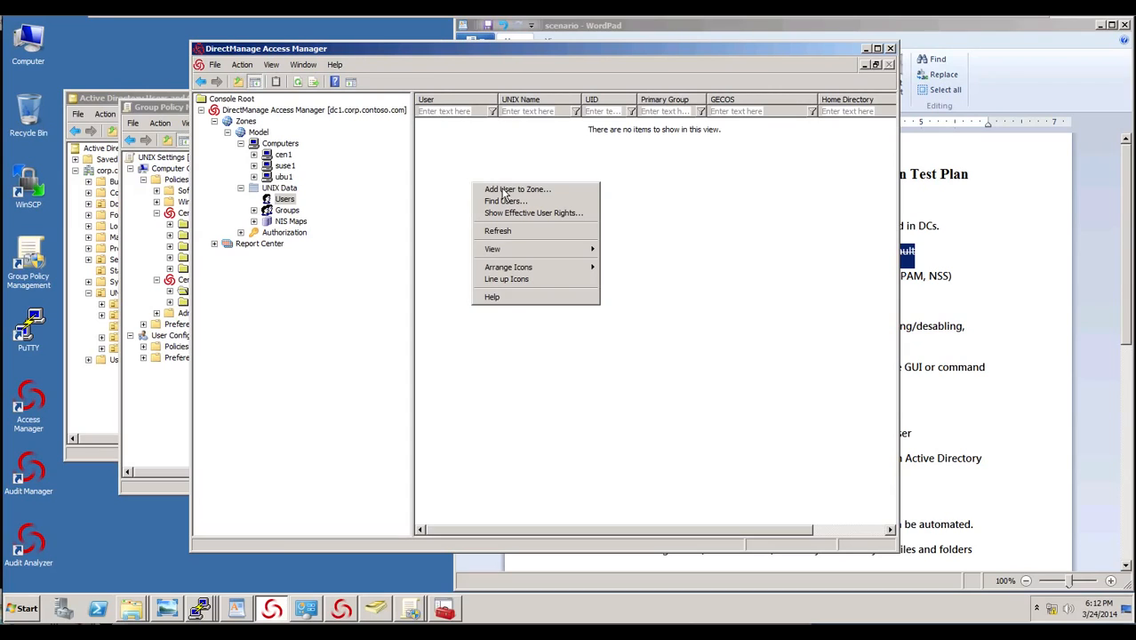
click(504, 190)
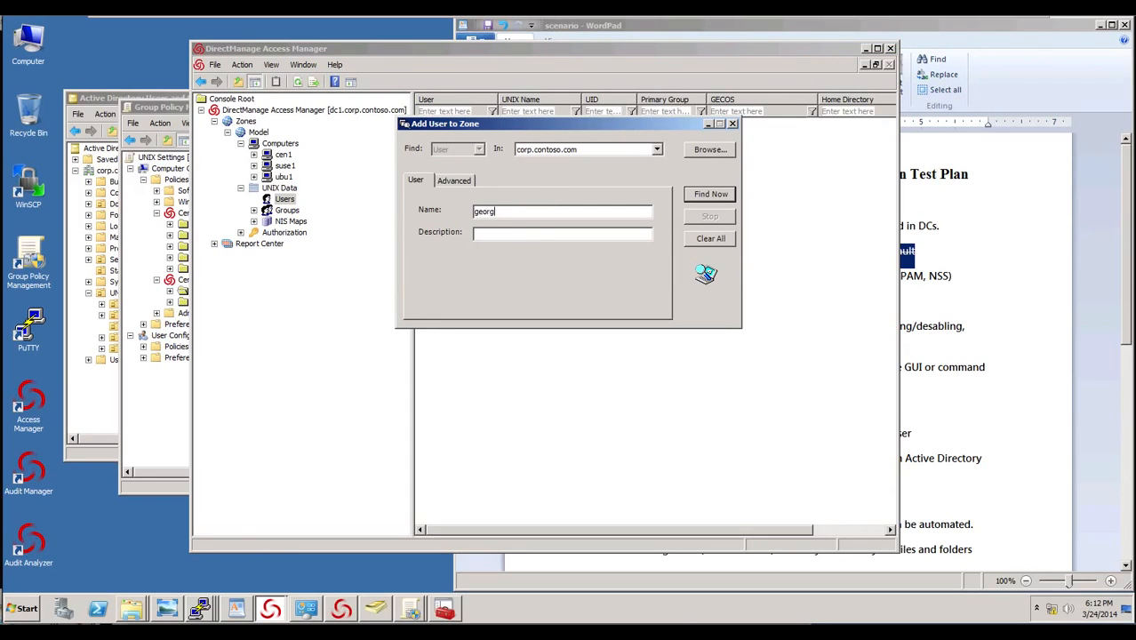
click(723, 198)
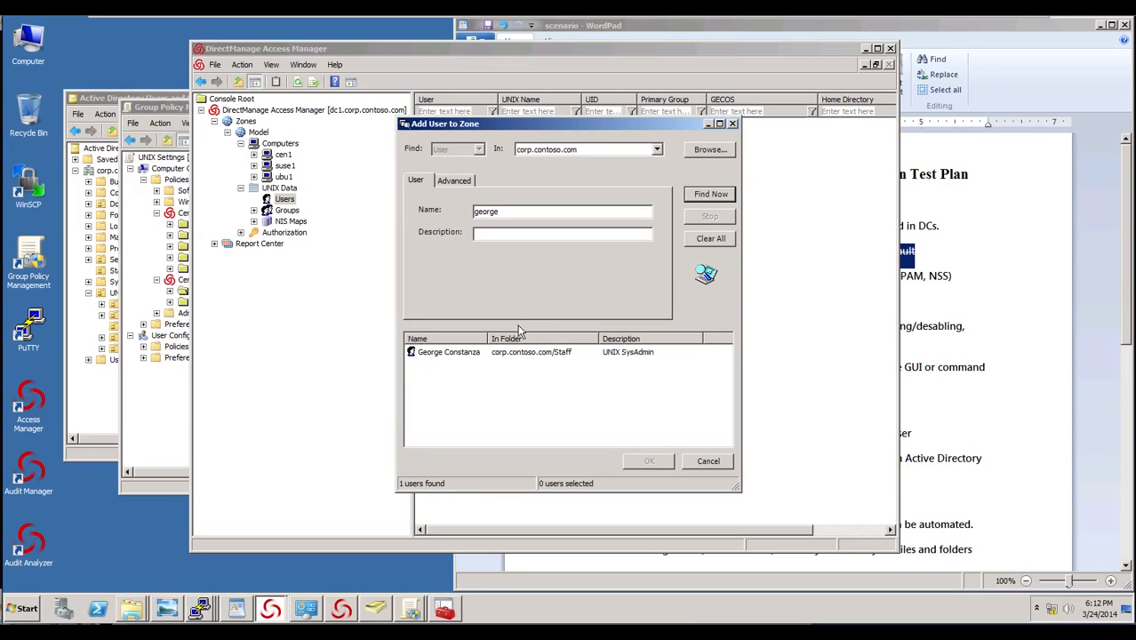
double_click(549, 352)
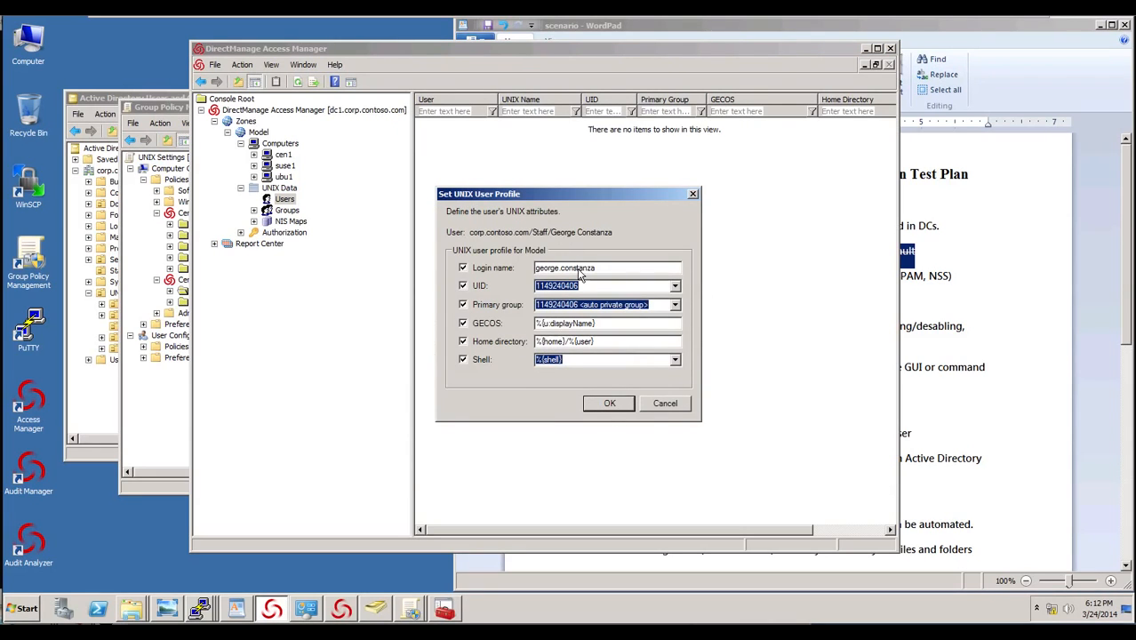
click(575, 270)
click(601, 272)
drag(602, 273, 561, 277)
key(Delete)
key(Delete)
key(Delete)
key(BackSpace)
click(610, 404)
Add the Web Admin staff member to the Model zone, keeping only the last name as the UNIX login name.
right_click(526, 264)
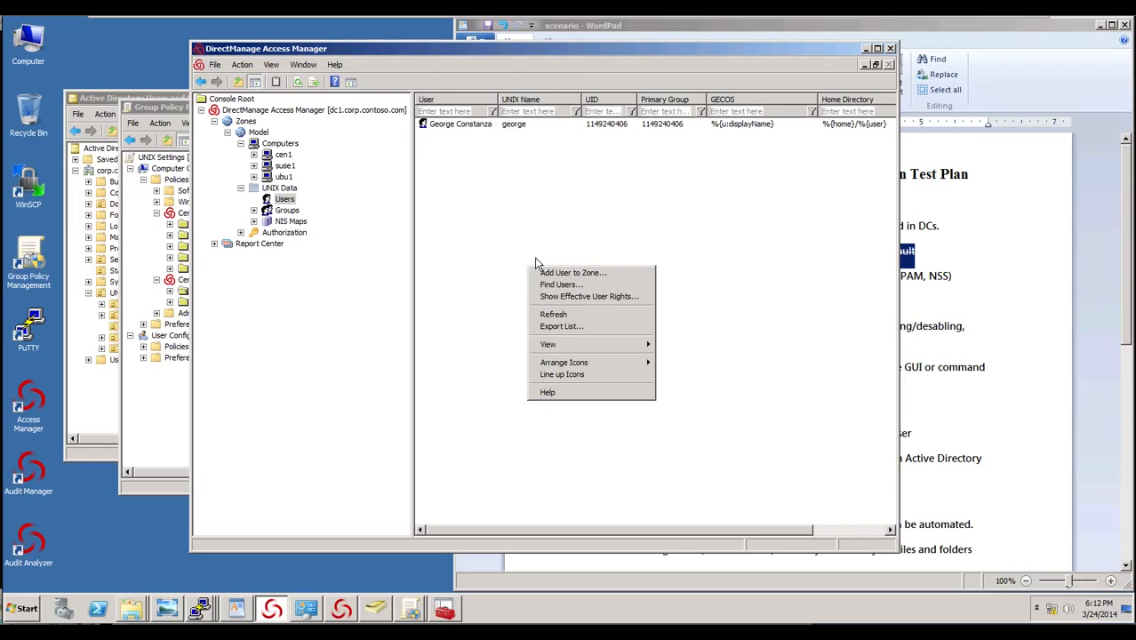
click(553, 274)
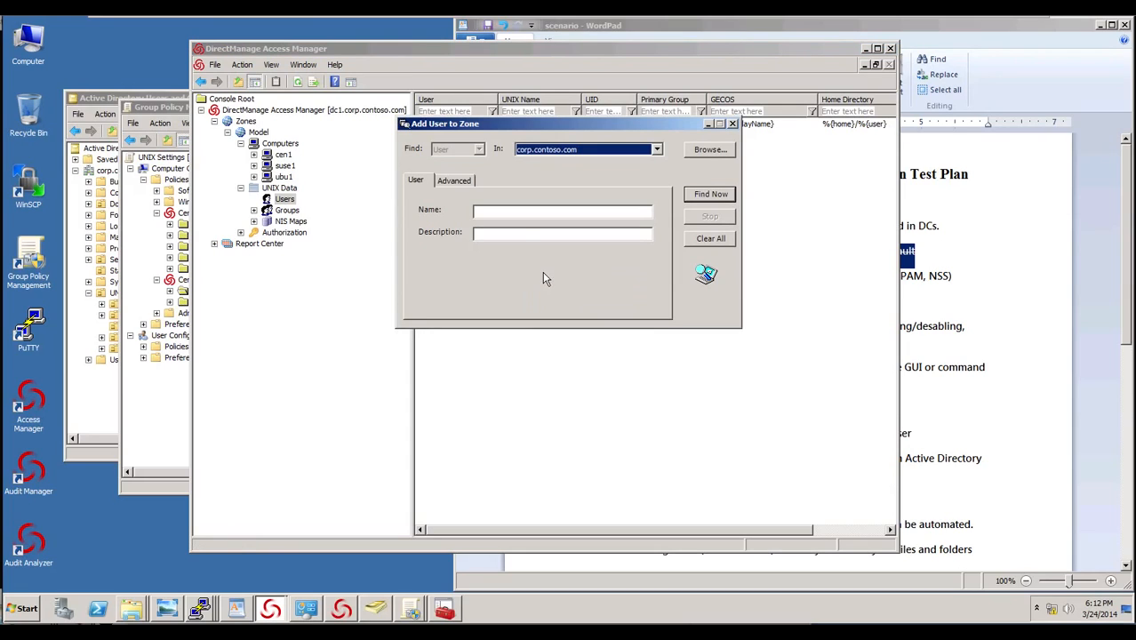
click(516, 219)
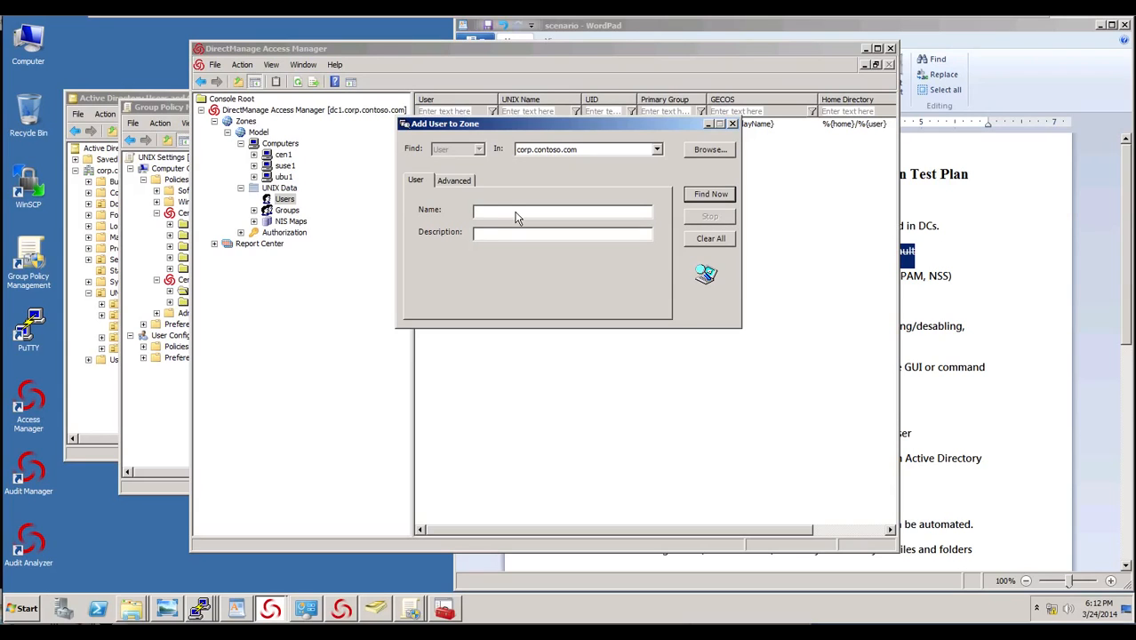
text(kramer)
key(Return)
double_click(454, 352)
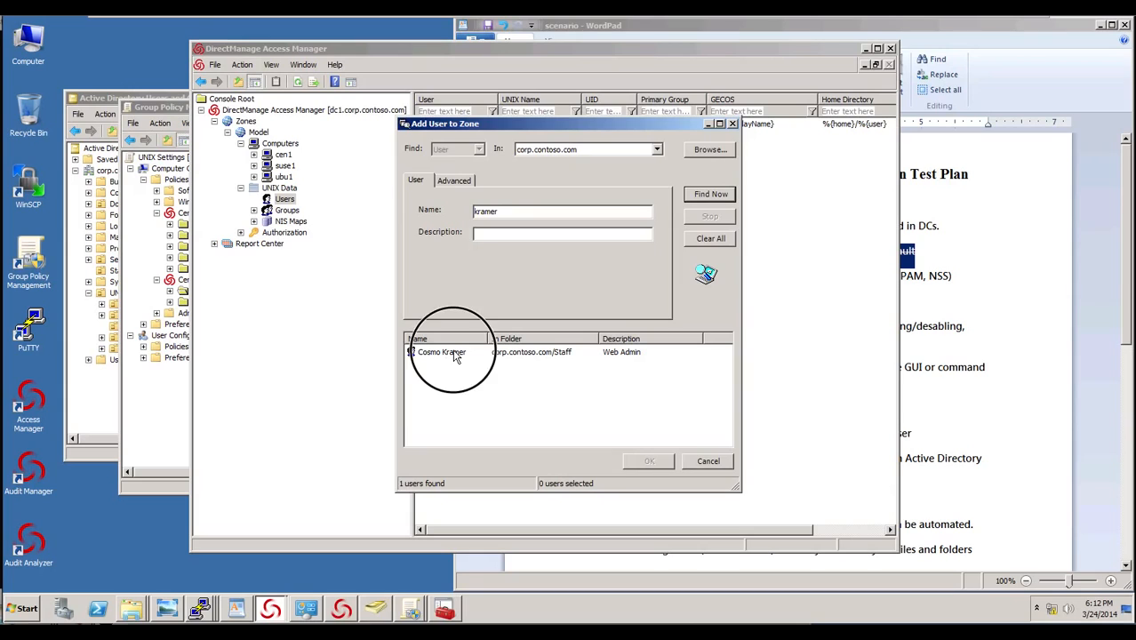
double_click(574, 270)
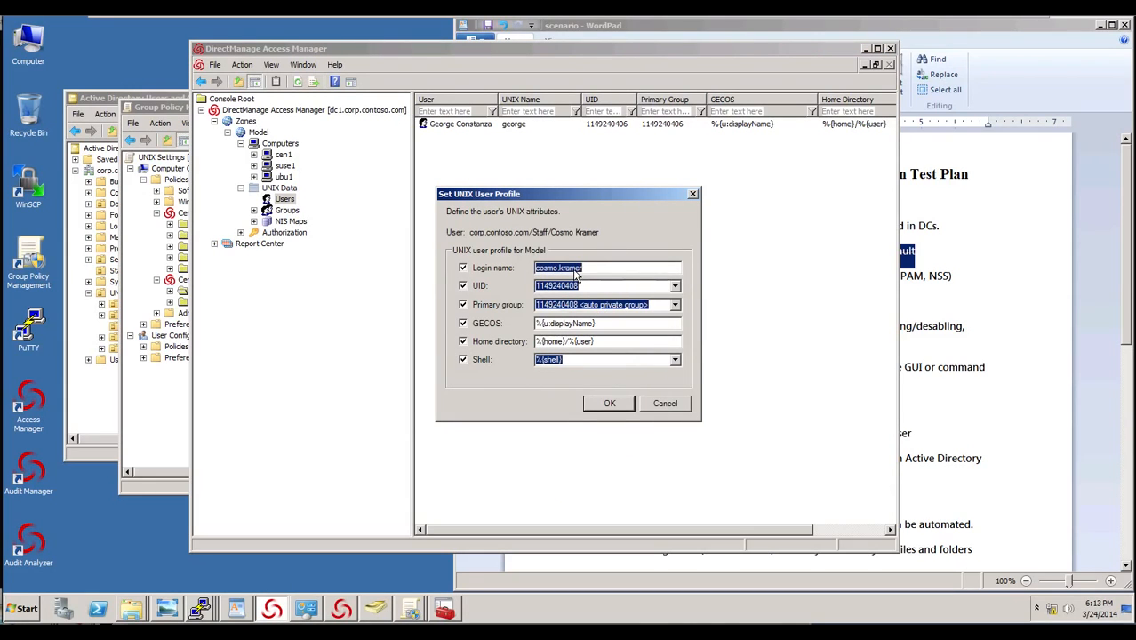
drag(558, 270, 508, 276)
key(Delete)
click(610, 402)
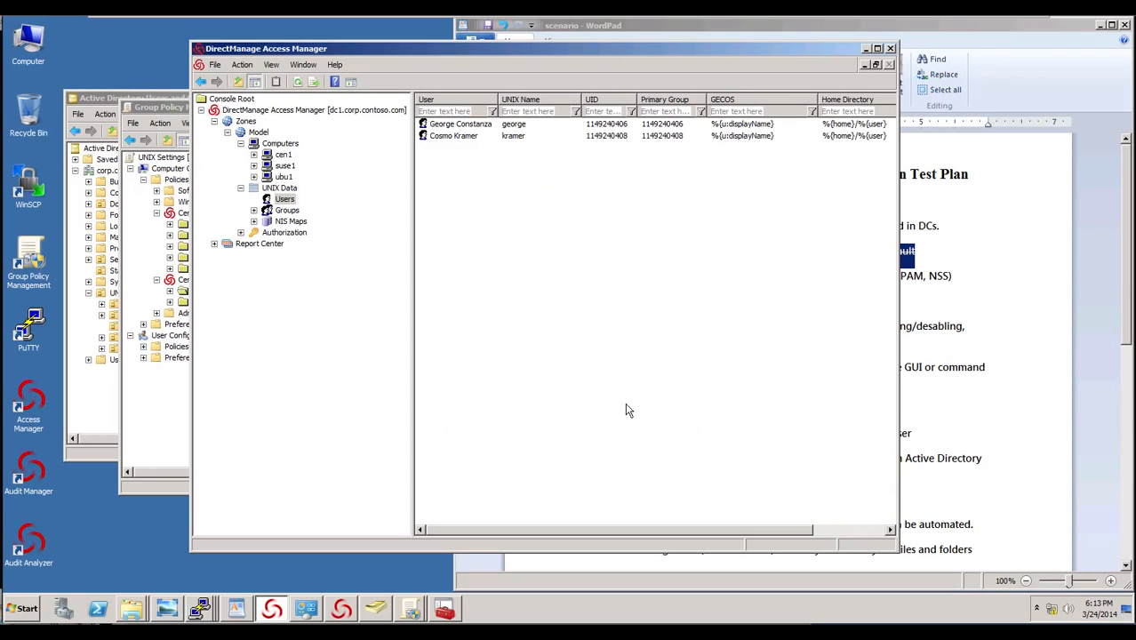
Add the IT Auditor staff member to the Model zone with only the last name as the UNIX login name.
right_click(497, 210)
click(517, 219)
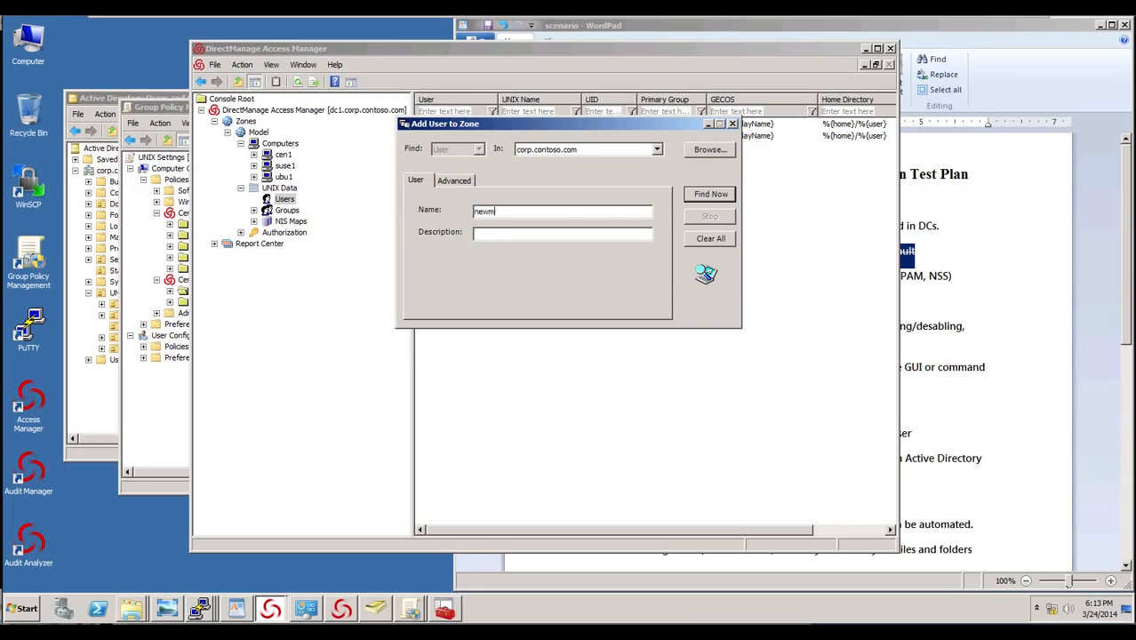
click(711, 194)
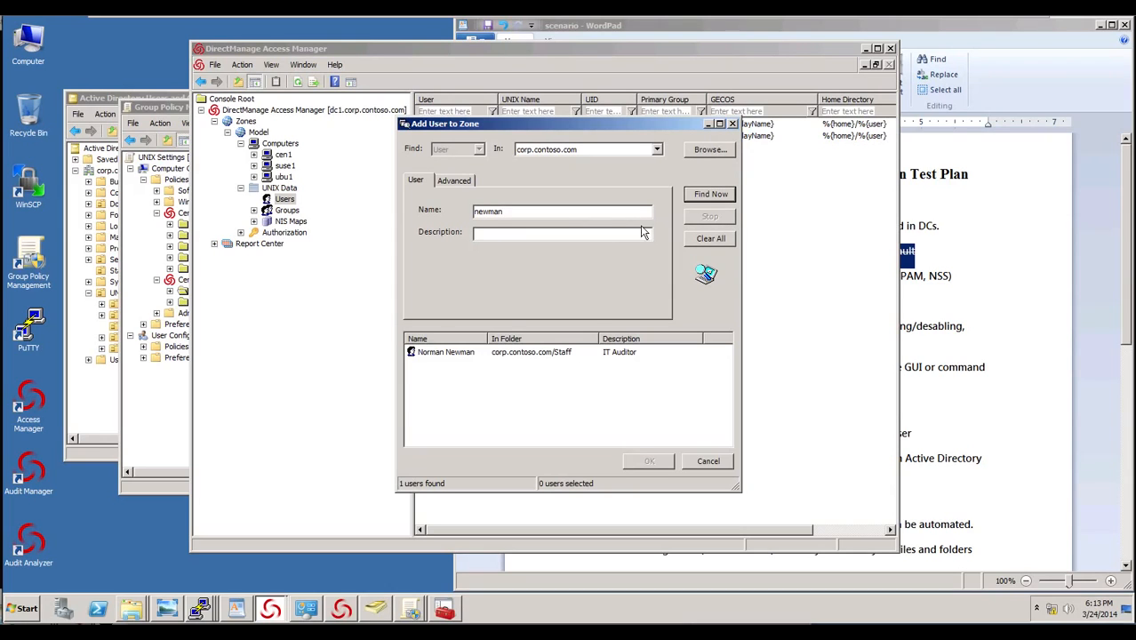
click(460, 353)
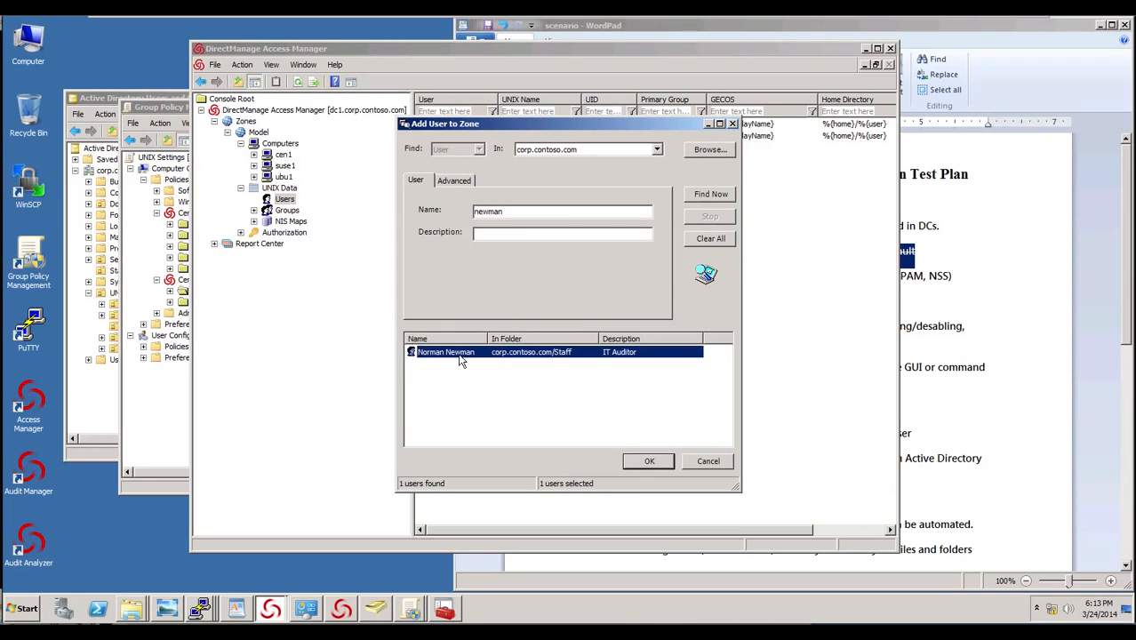
click(649, 460)
drag(561, 271, 499, 268)
key(BackSpace)
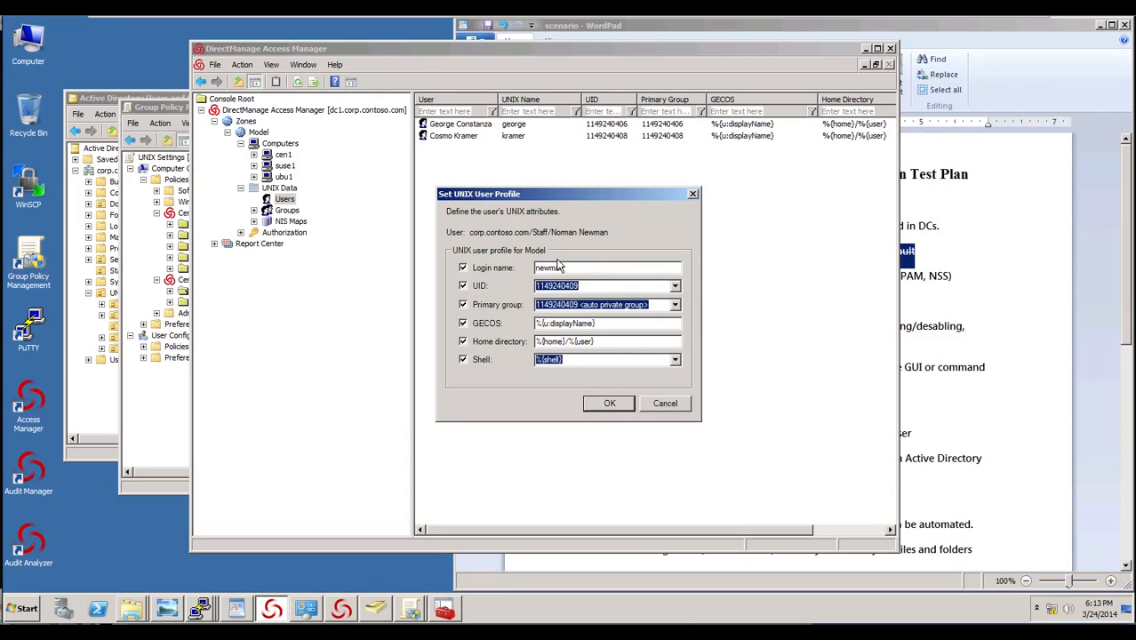
click(610, 402)
Add the DBA Admin staff member to the Model zone with only the first name as the UNIX login name.
right_click(534, 238)
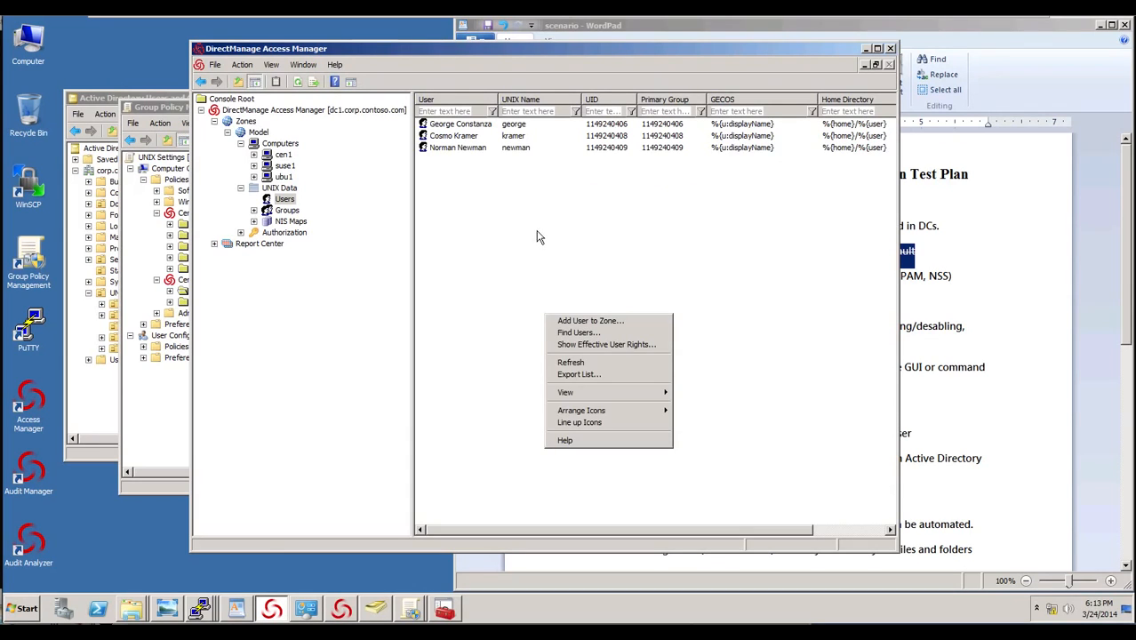
click(576, 318)
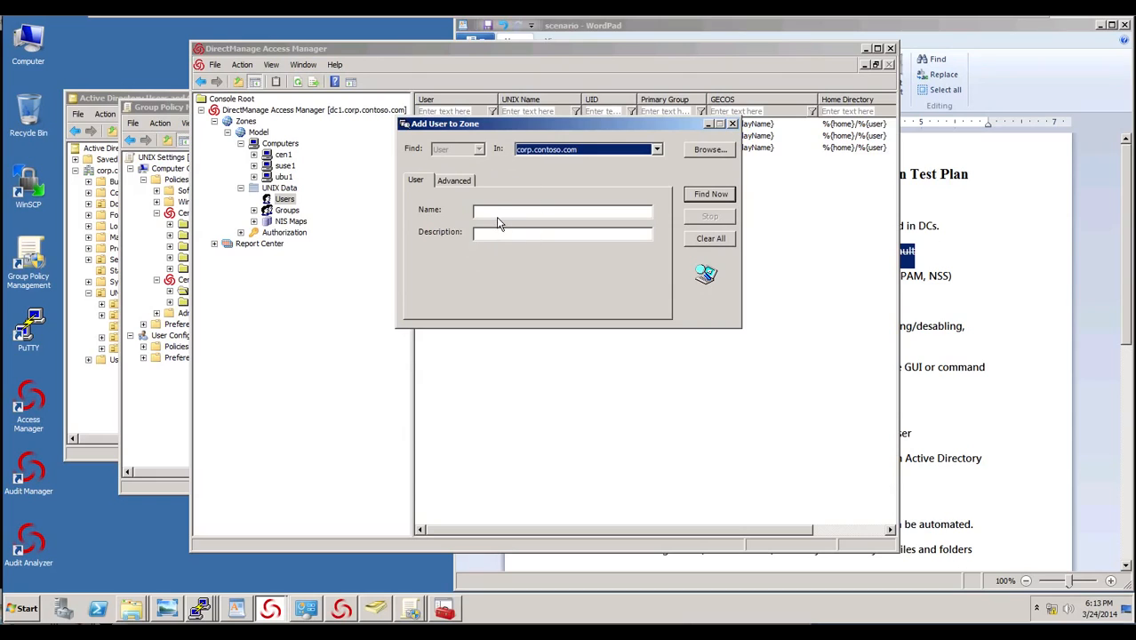
click(498, 212)
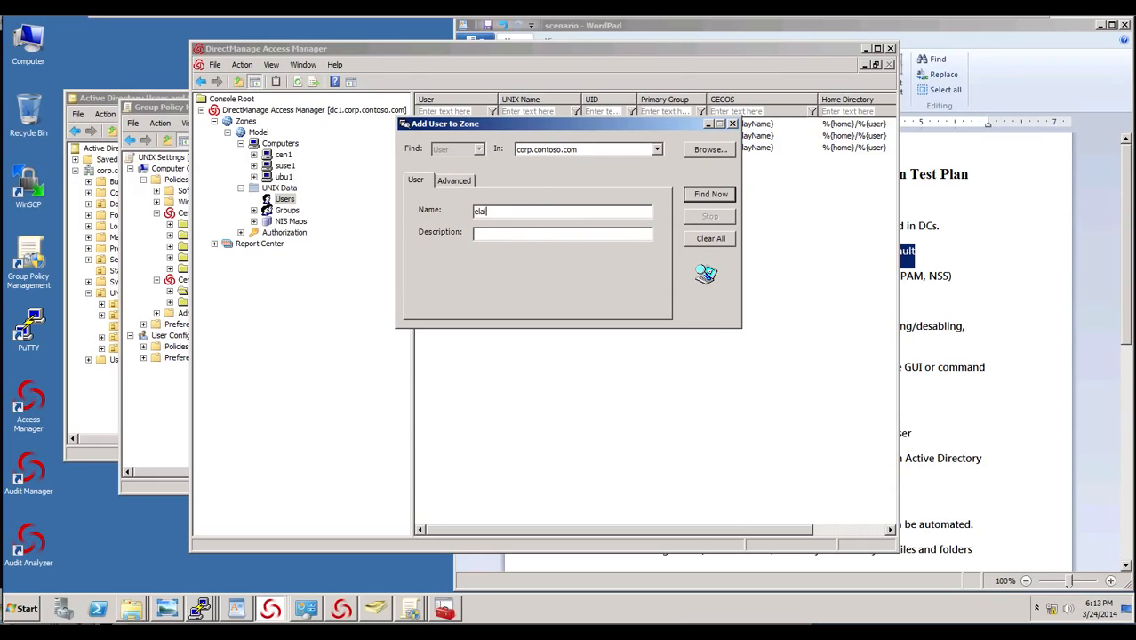
click(707, 197)
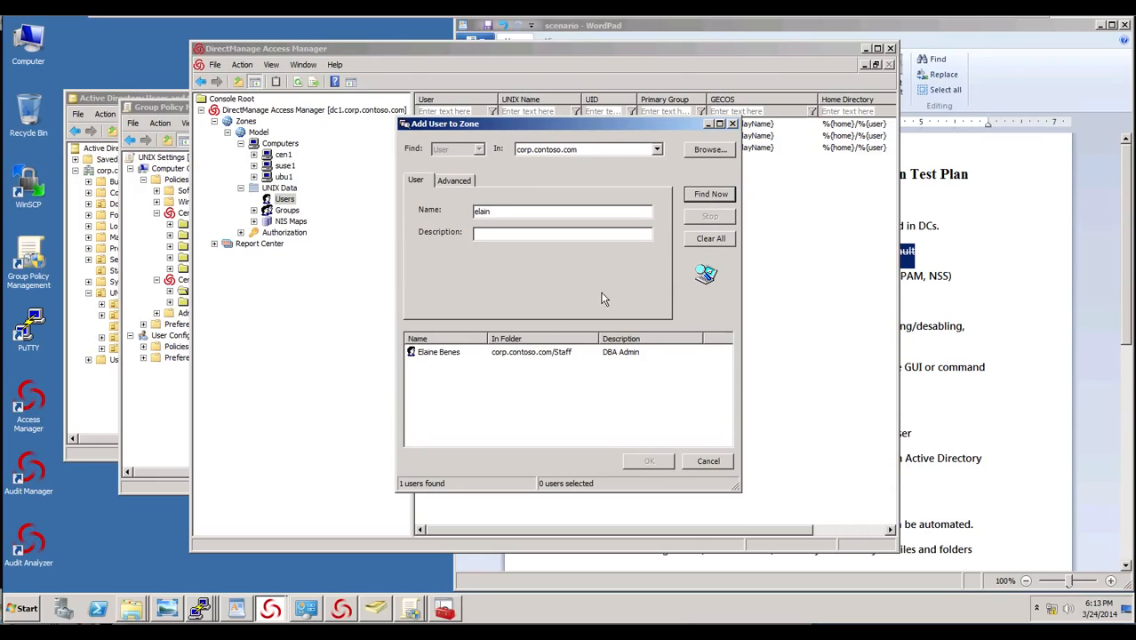
click(462, 356)
double_click(462, 356)
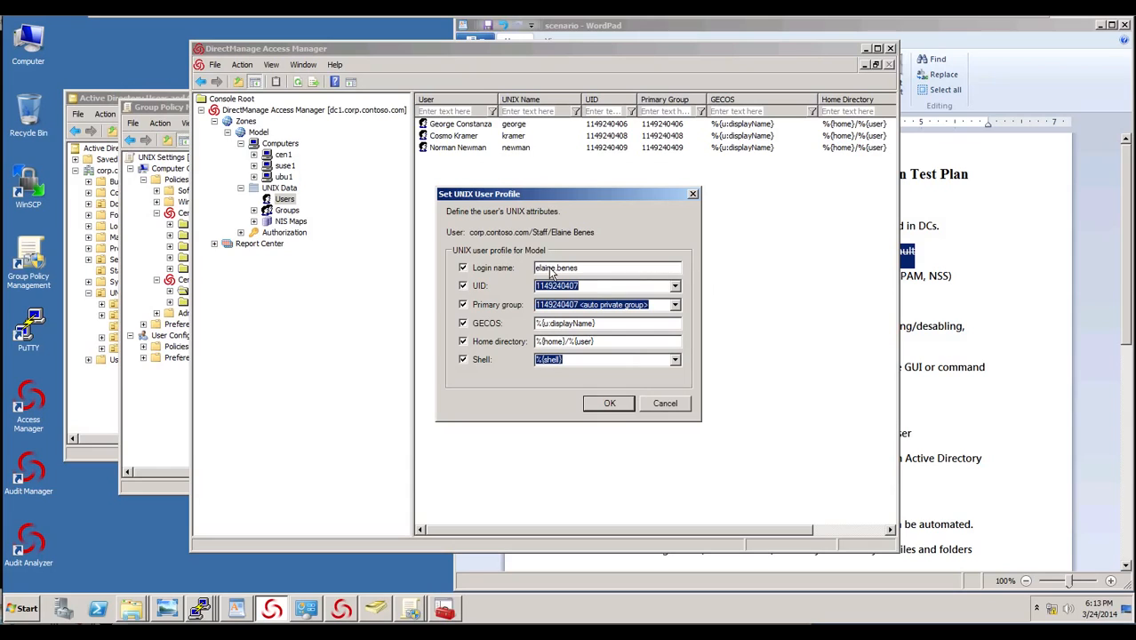
drag(558, 270, 646, 267)
key(BackSpace)
click(595, 405)
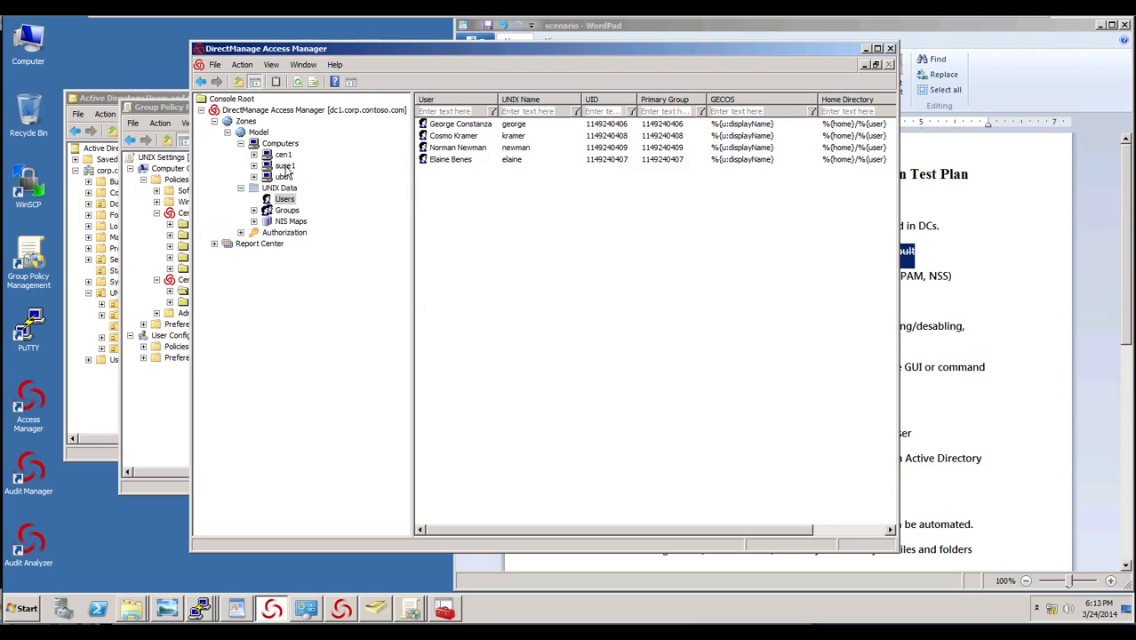
Switch to Active Directory Users and Computers, list the groups in the UNIX RBAC OU and widen the Name column to show full names.
click(173, 106)
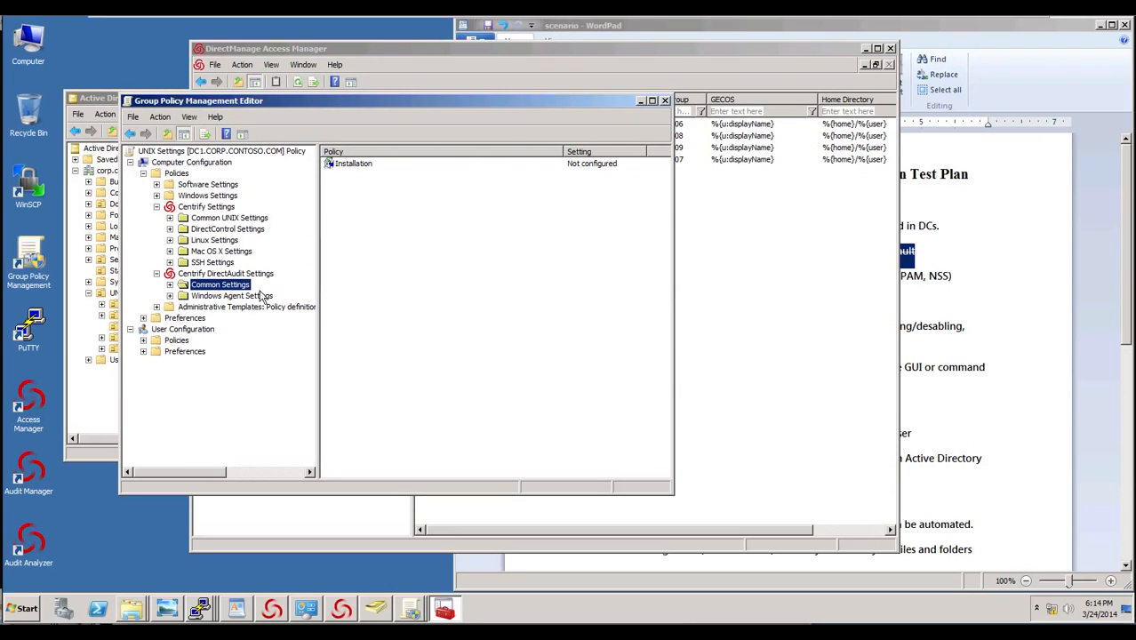
key(ctrl)
click(377, 607)
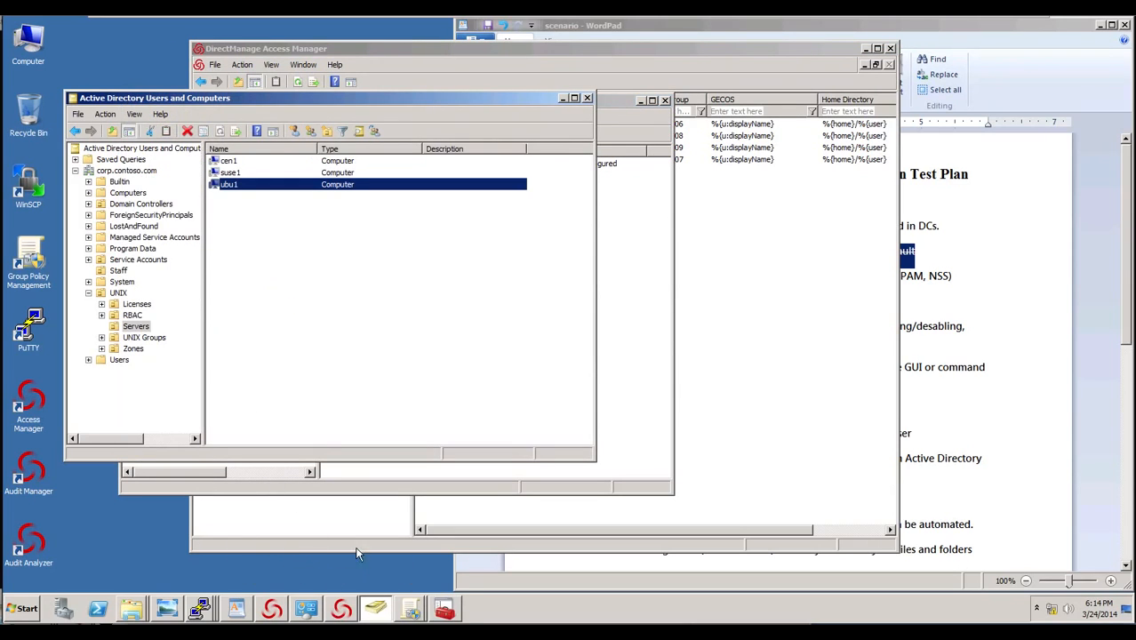
click(132, 315)
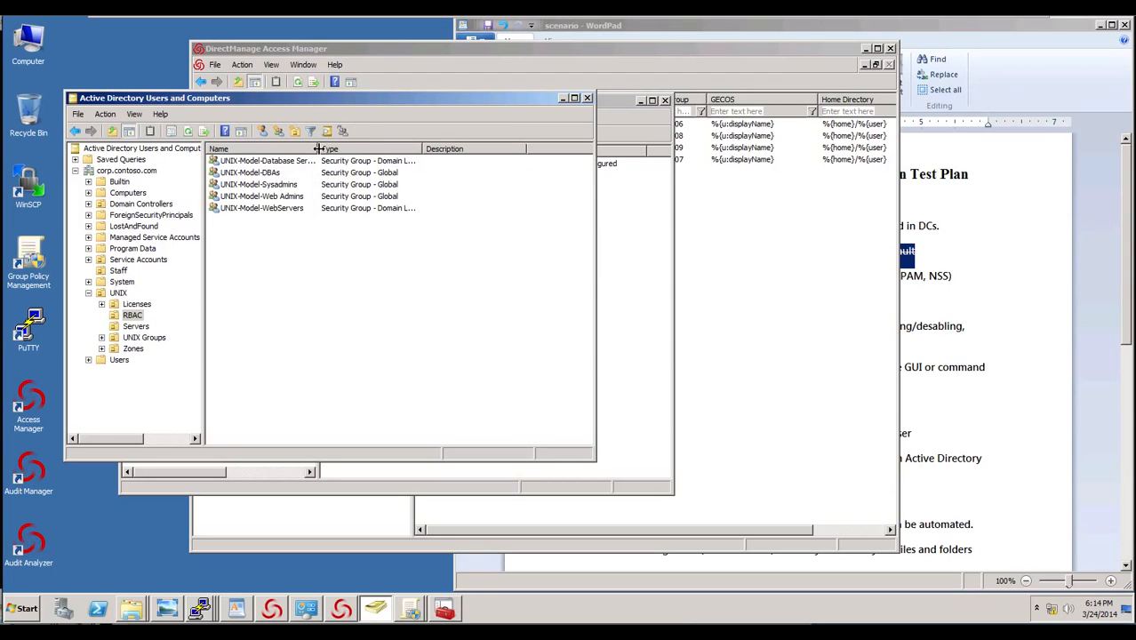
drag(317, 149, 367, 149)
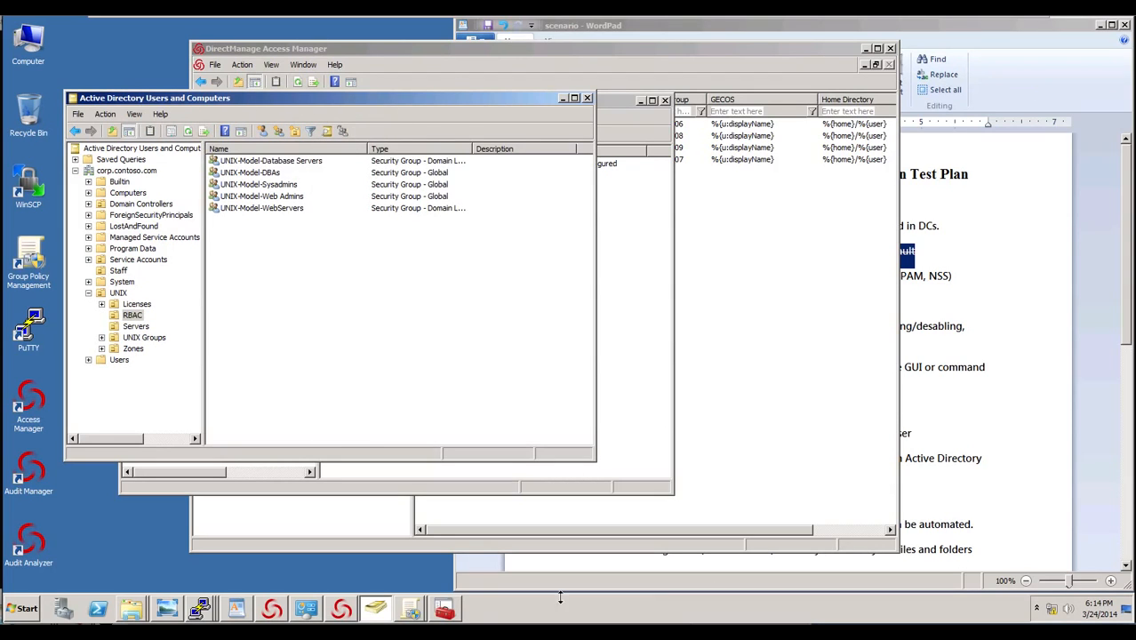
Bring up the scenario diagram in Windows Photo Viewer and examine its server access, Privileges and Staff sections.
click(168, 609)
click(169, 609)
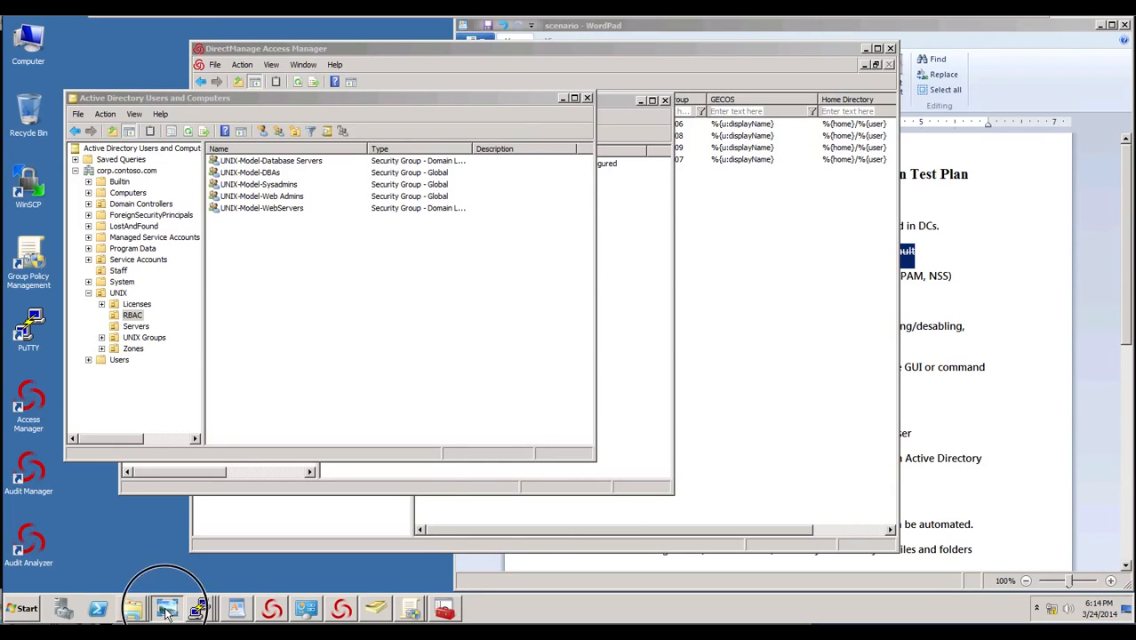
scroll(852, 449, down, 2)
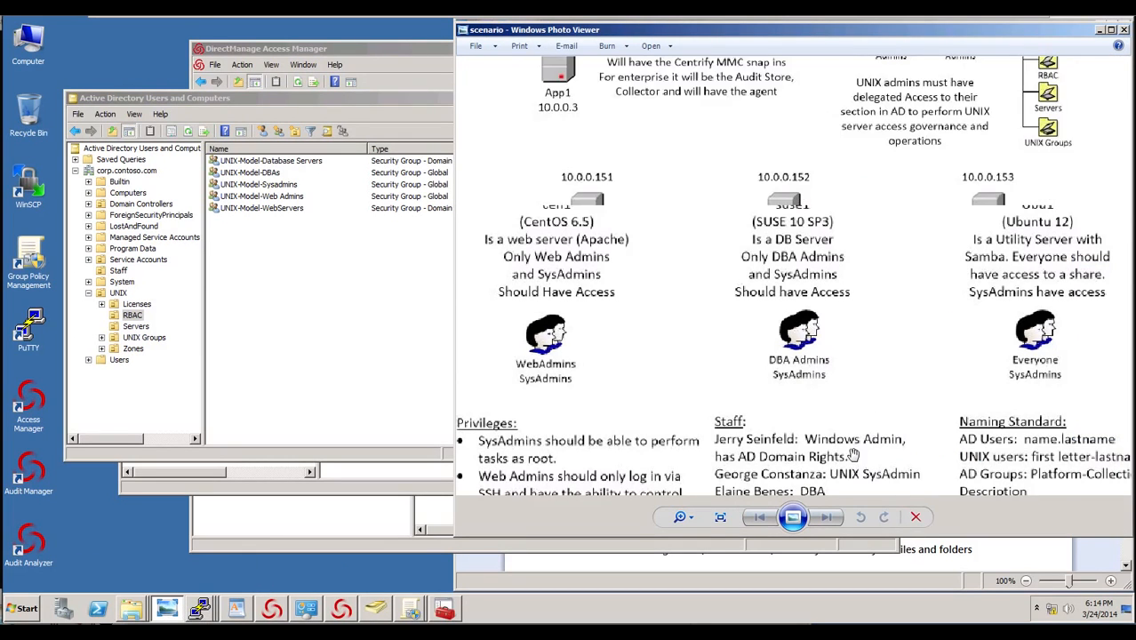
drag(860, 446, 877, 404)
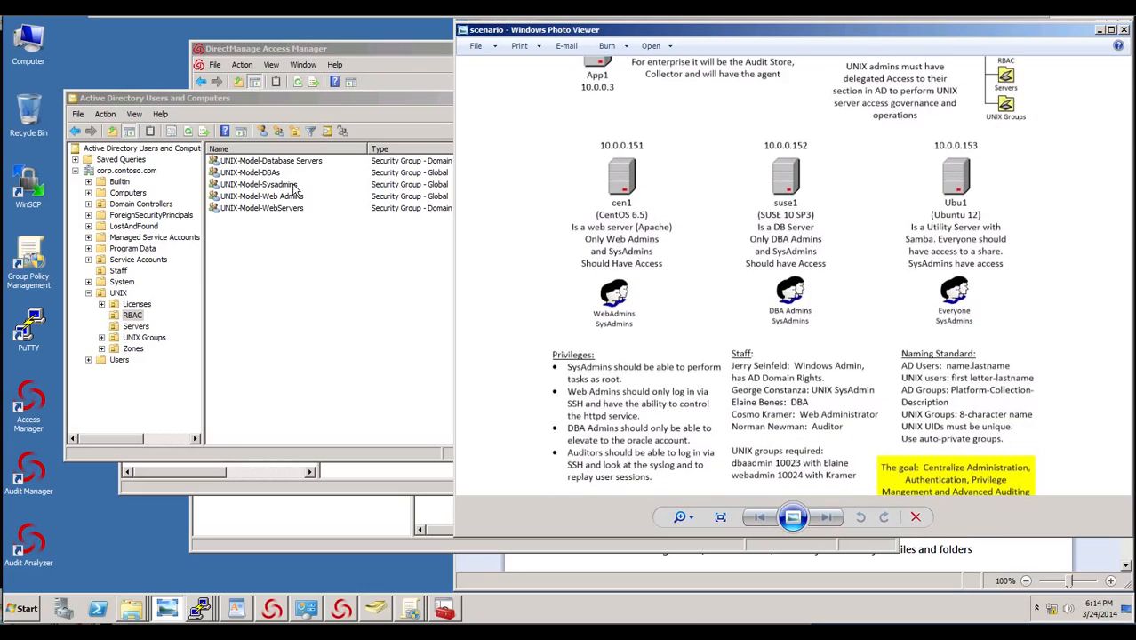
Add the DBA staff member to the members of the UNIX-Model-DBAs group in Active Directory Users and Computers.
click(287, 272)
double_click(260, 172)
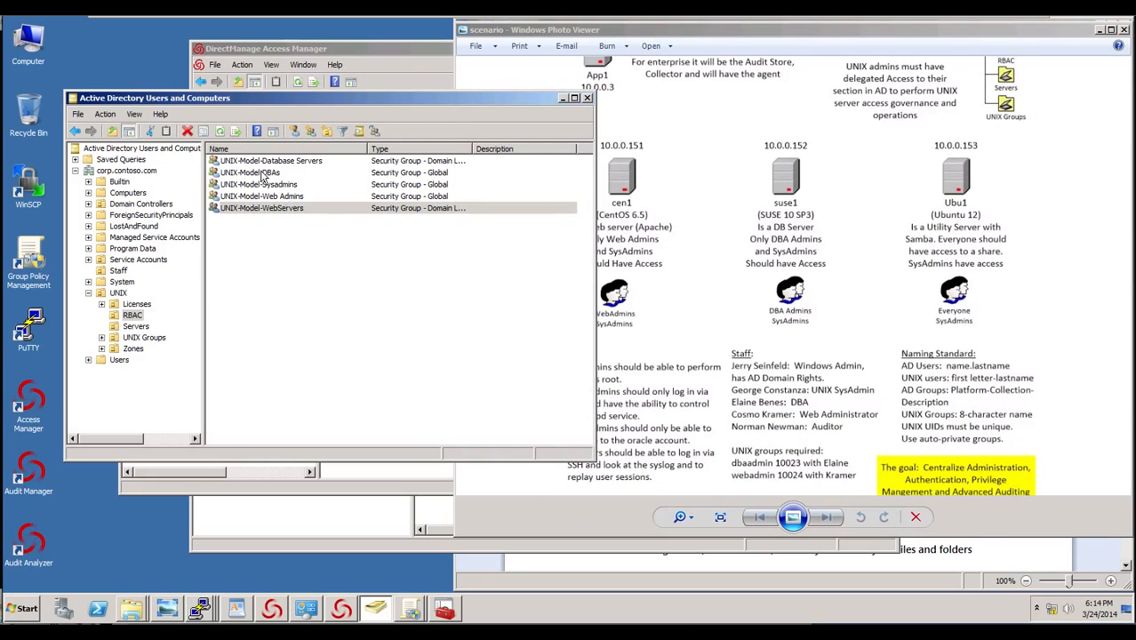
click(271, 124)
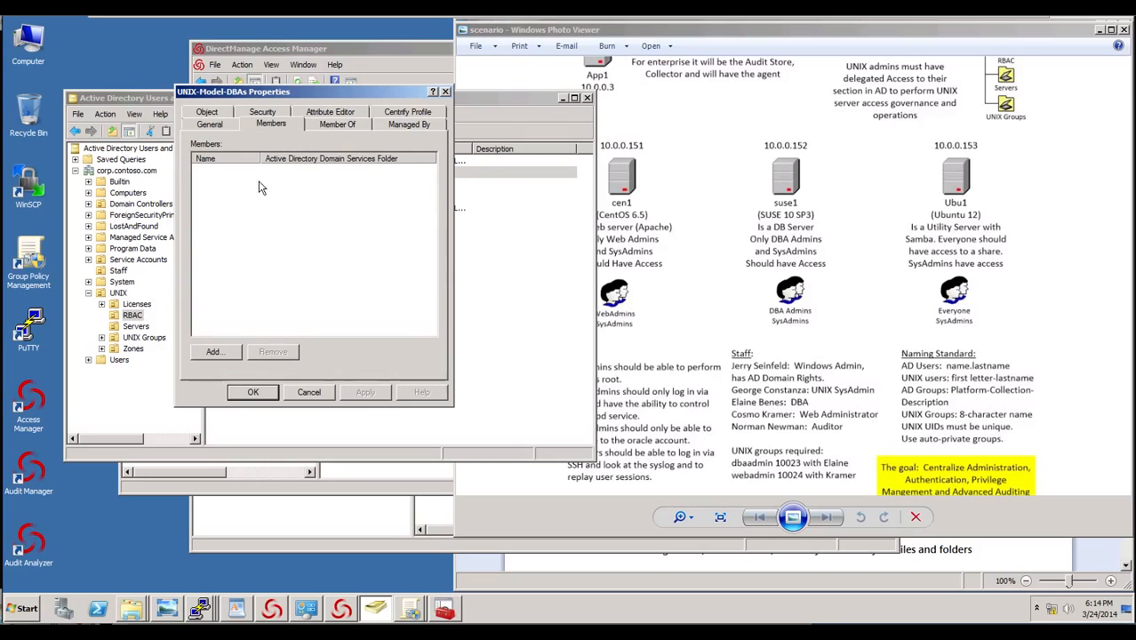
click(214, 352)
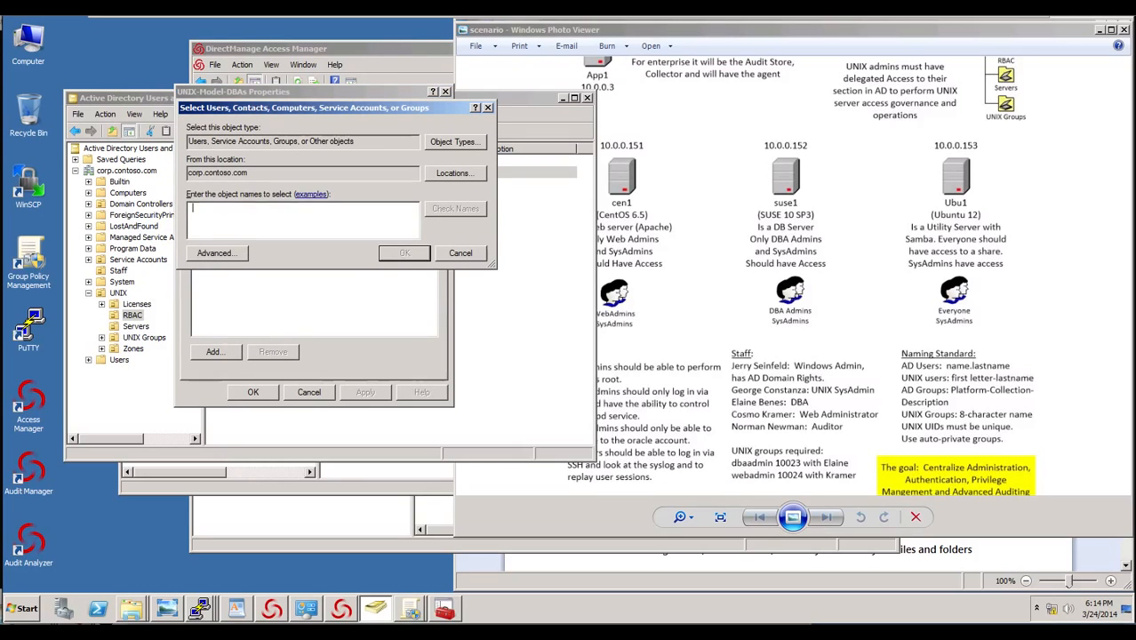
text(elaine)
click(450, 211)
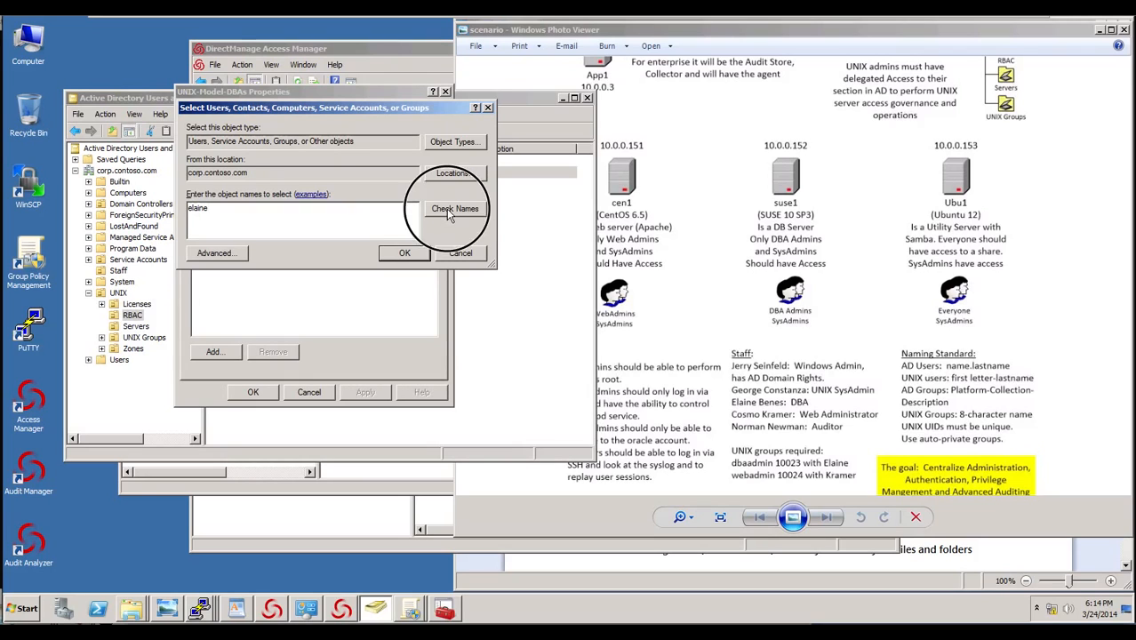
click(408, 259)
click(254, 392)
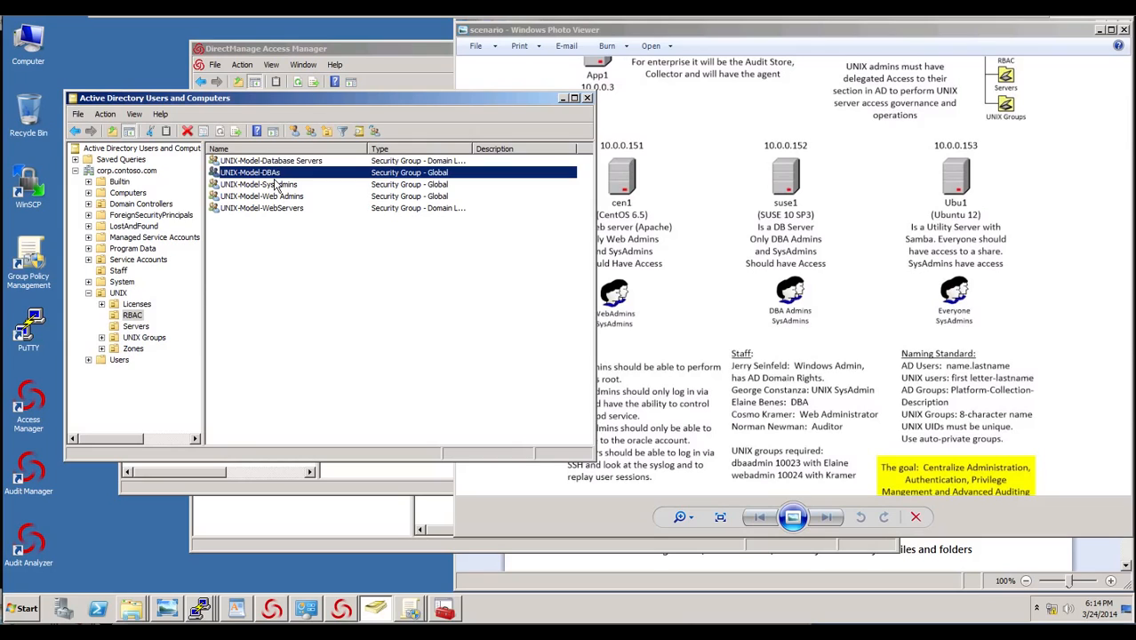
Add the UNIX SysAdmin staff member to the members of the UNIX-Model-Sysadmins group.
double_click(282, 189)
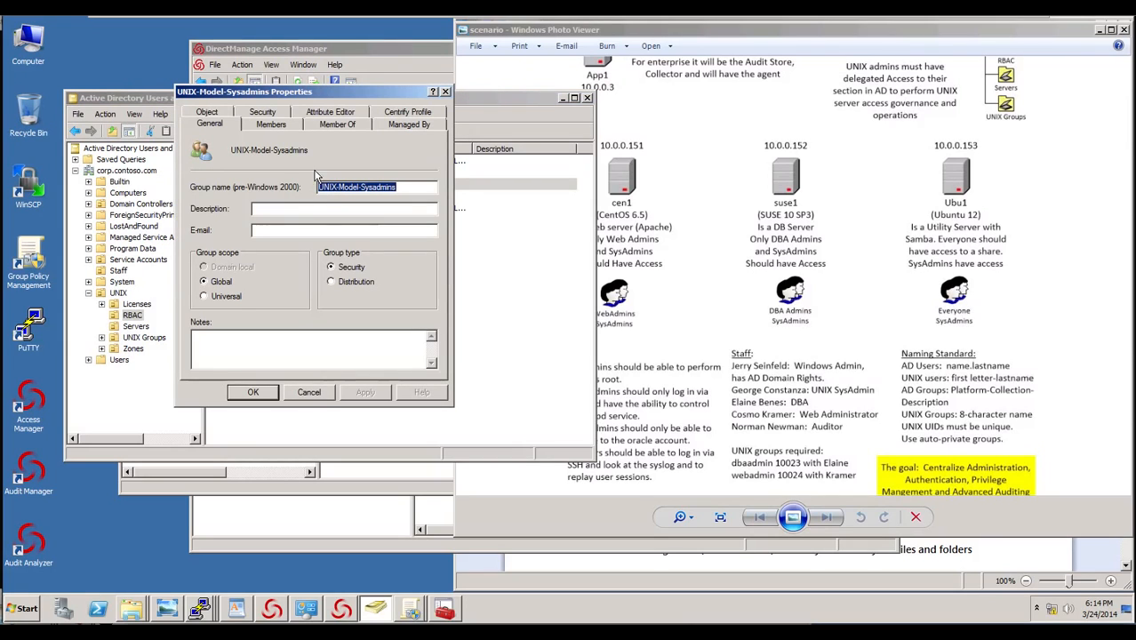
click(272, 125)
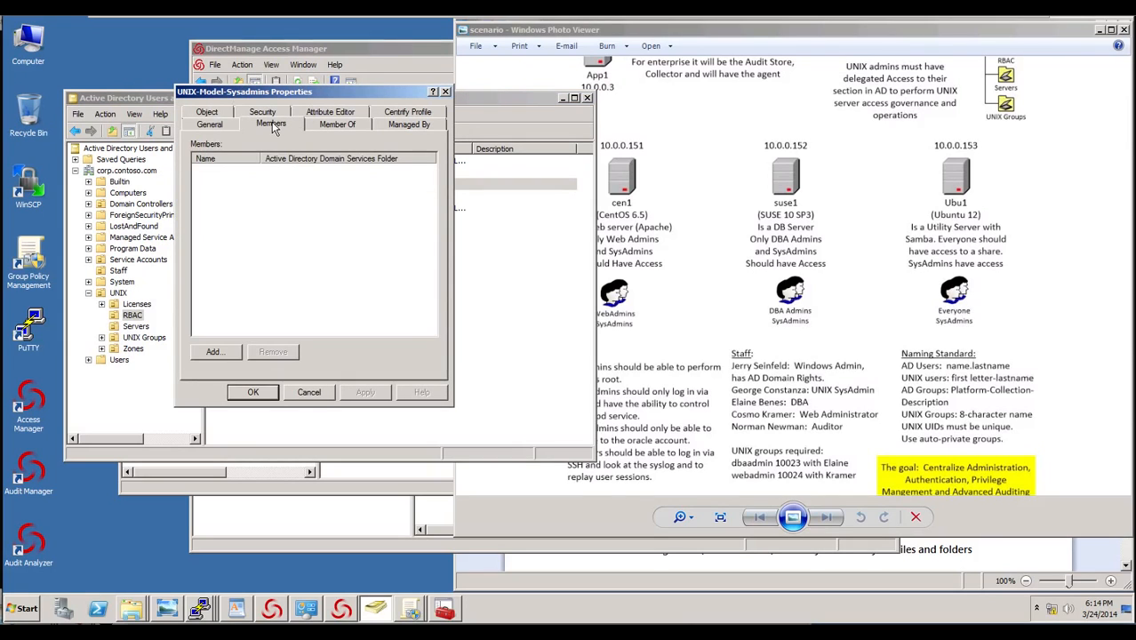
click(213, 351)
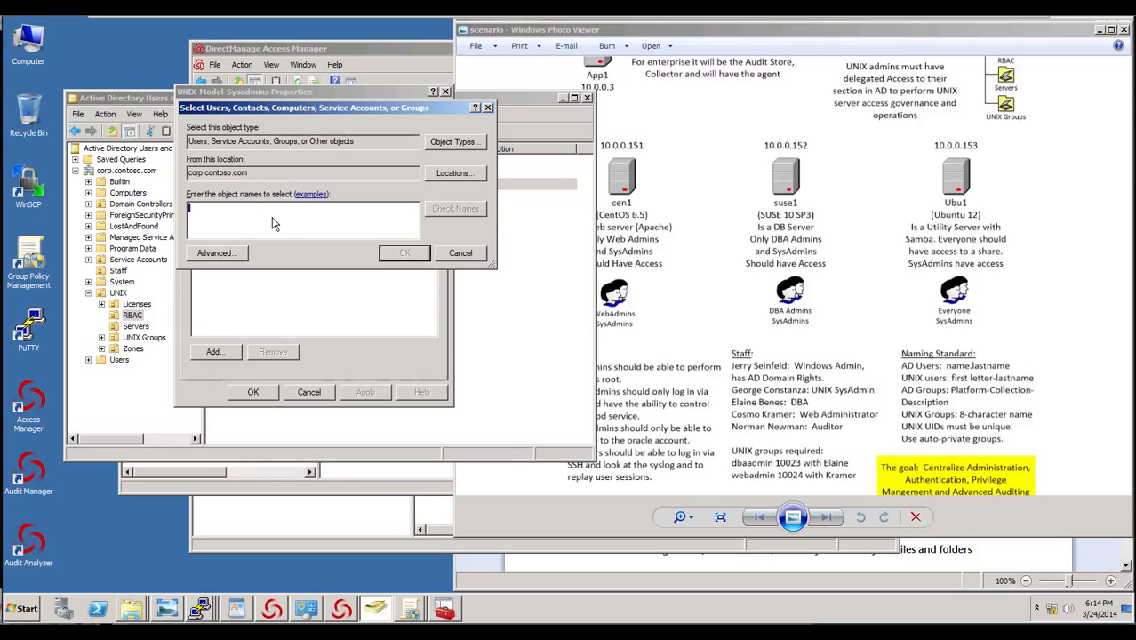
text(george)
click(459, 212)
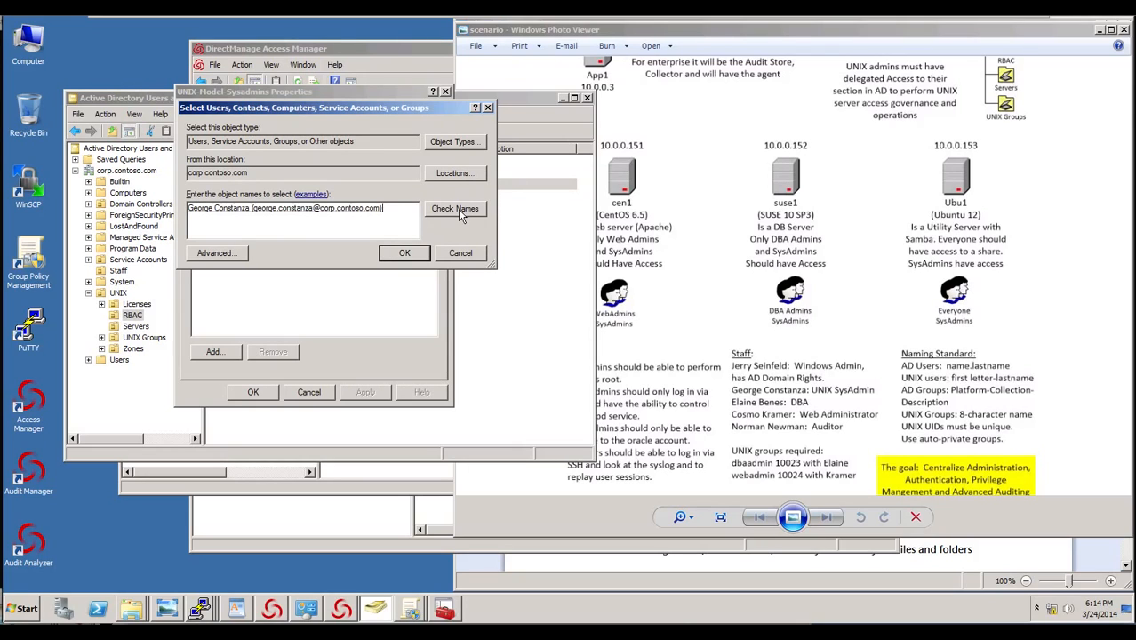
click(404, 253)
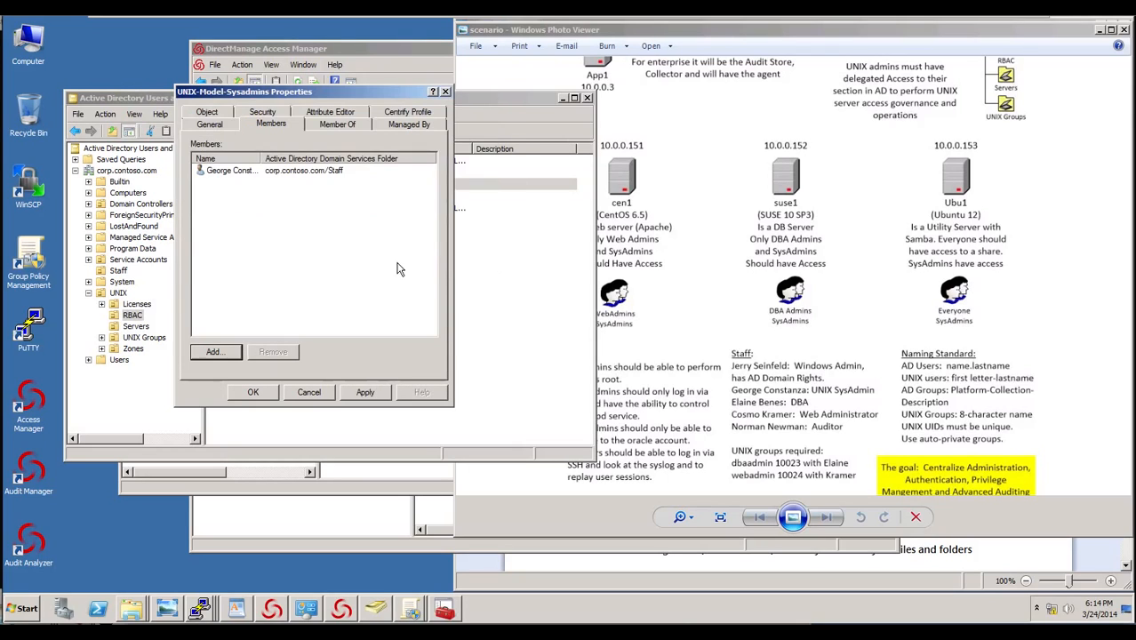
click(255, 392)
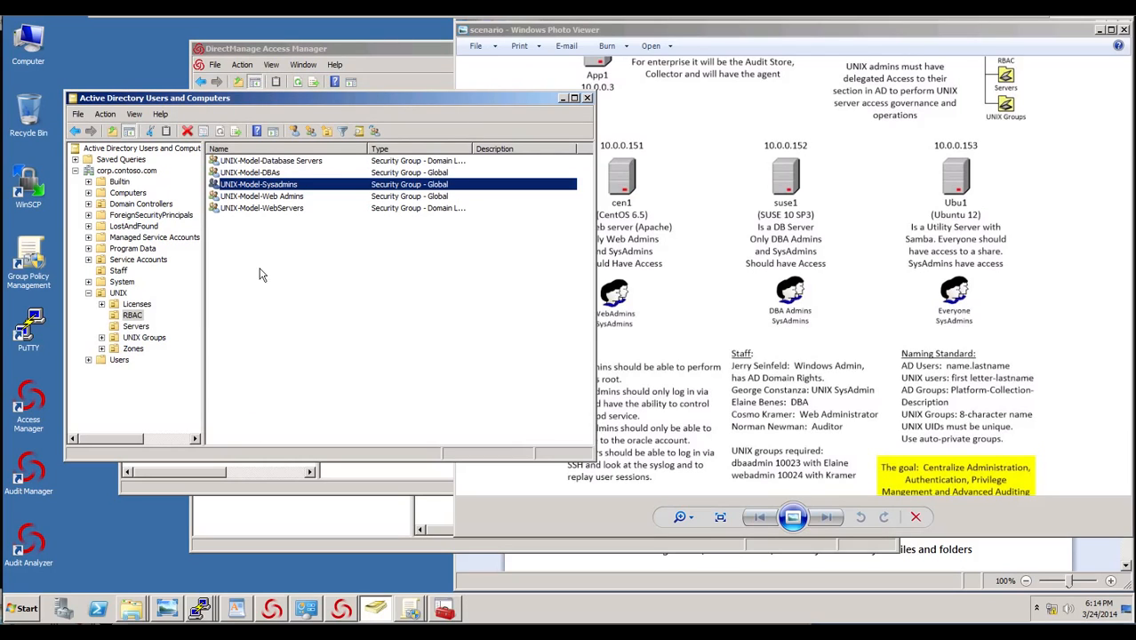
Add the Web Administrator staff member to the members of the UNIX-Model-Web Admins group.
click(283, 197)
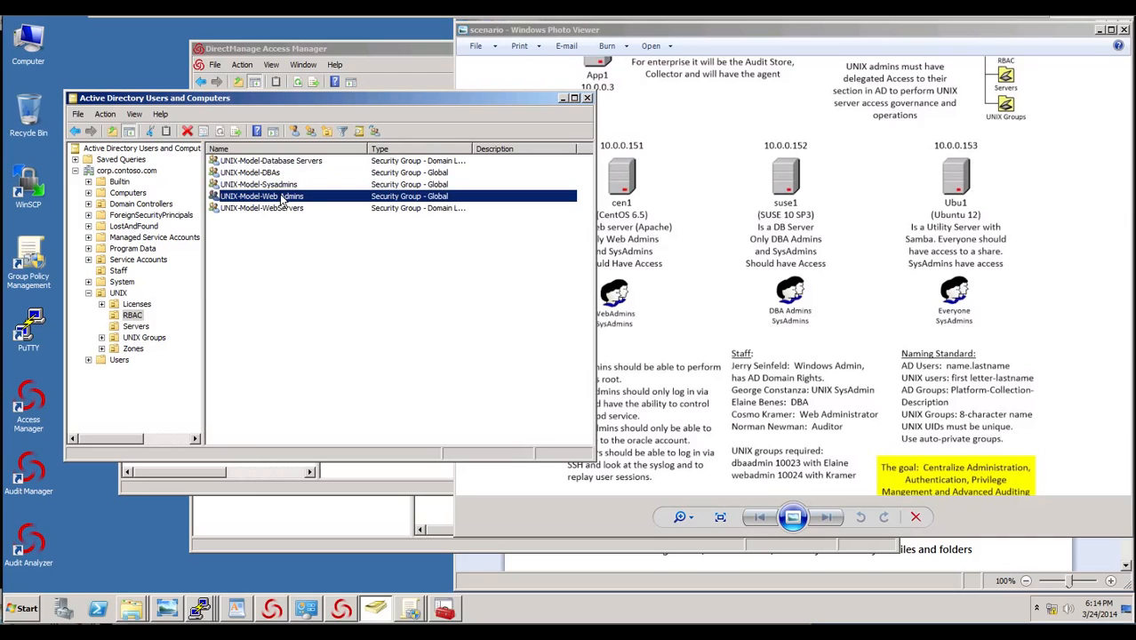
click(224, 199)
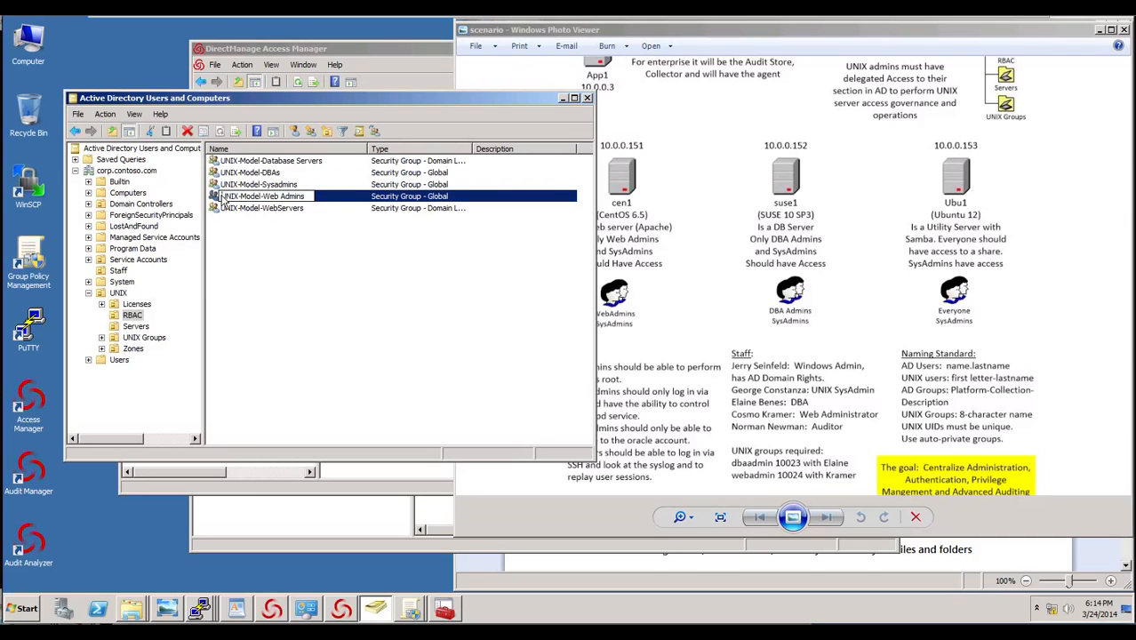
double_click(222, 201)
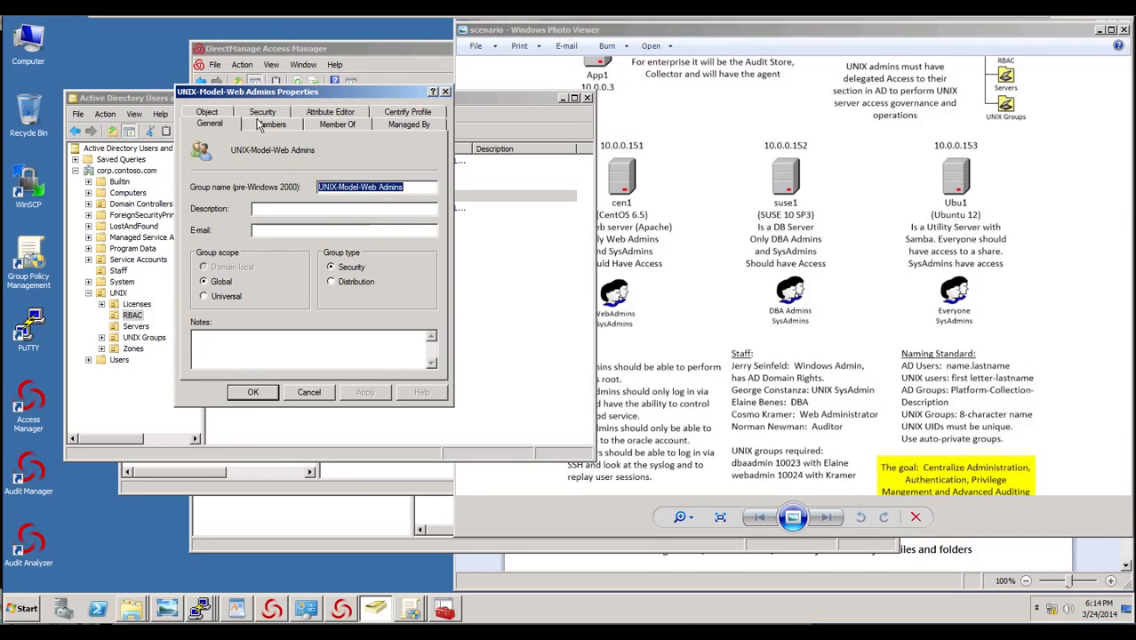
click(261, 124)
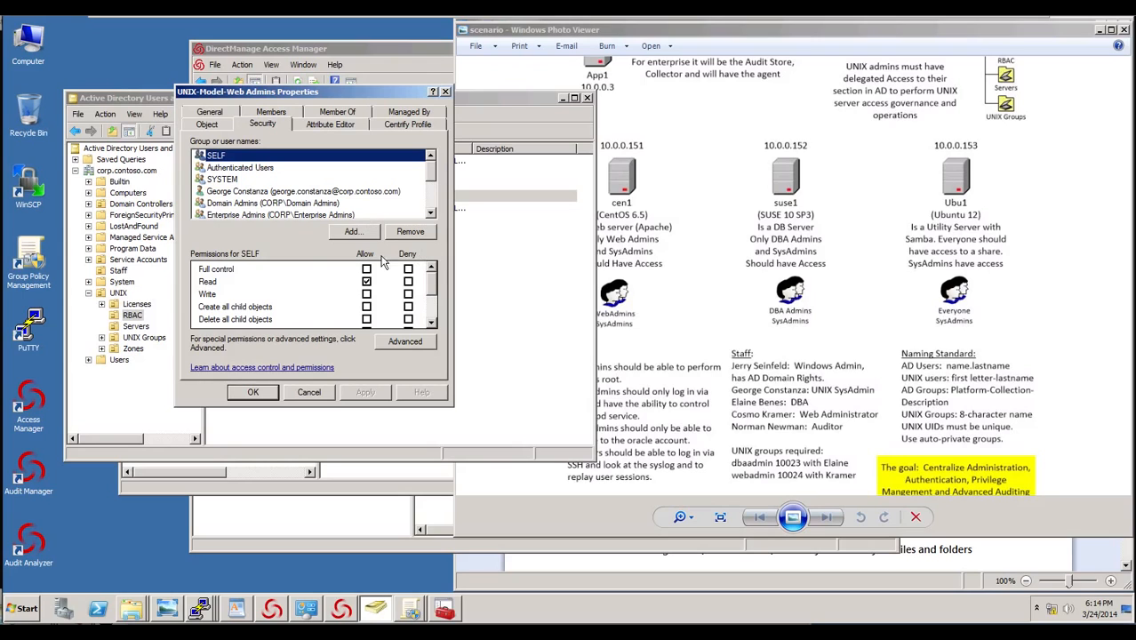
click(260, 110)
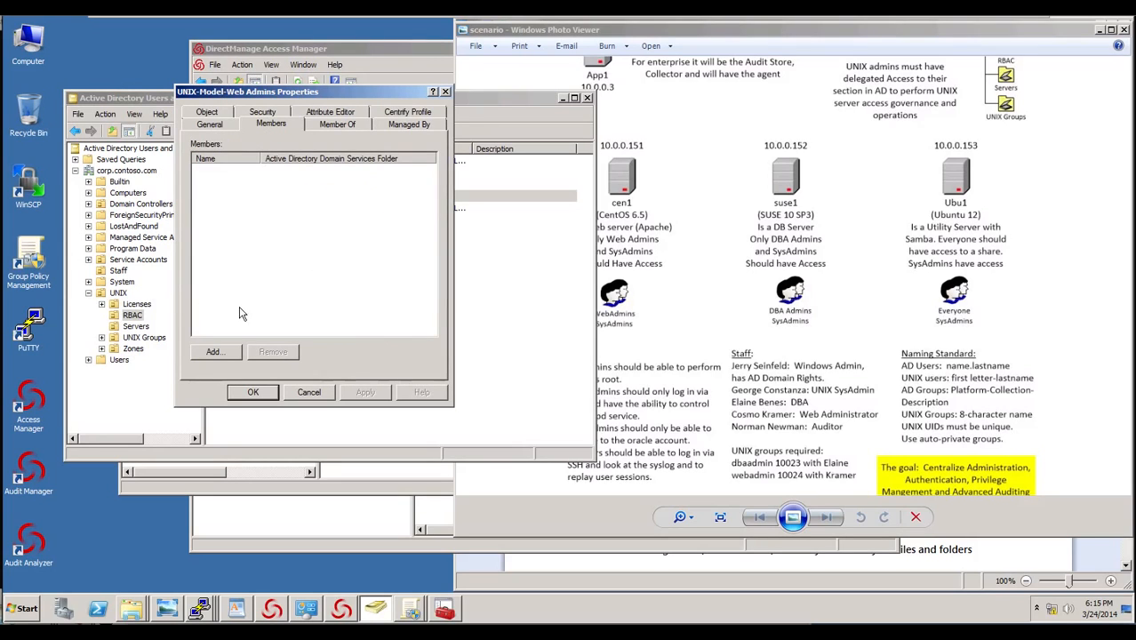
click(233, 354)
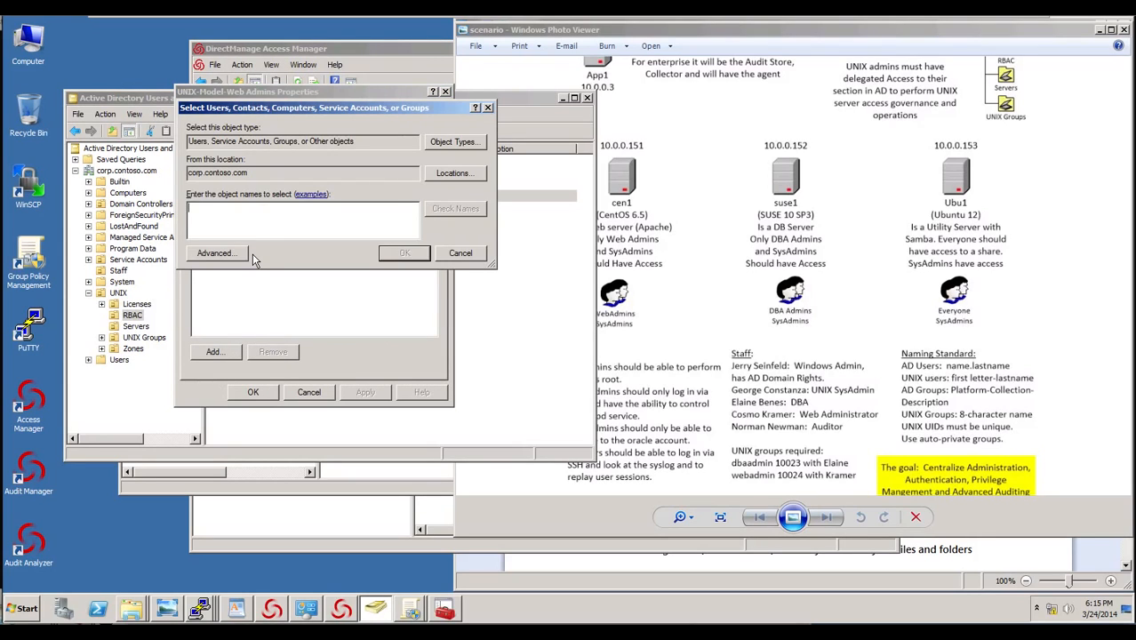
text(cosmo)
click(444, 214)
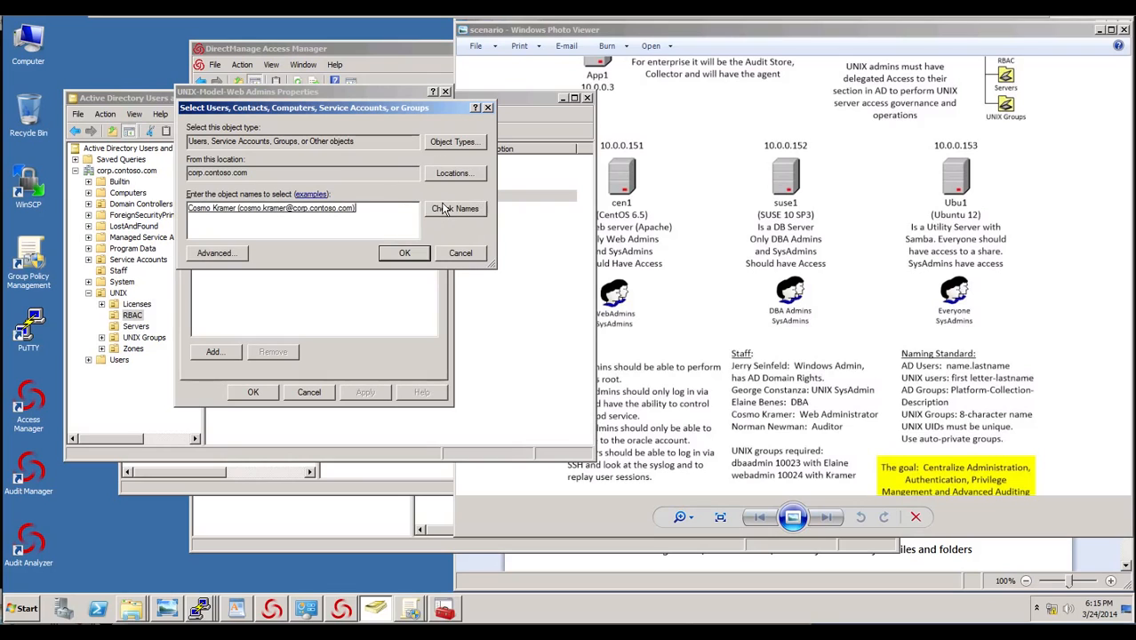
click(402, 253)
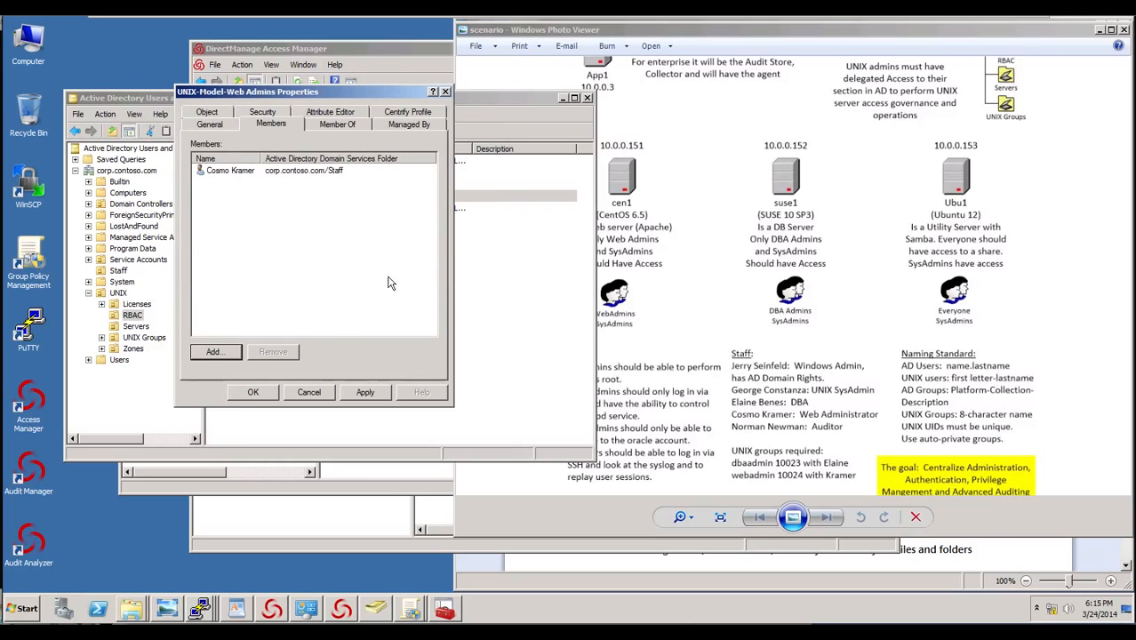
click(253, 392)
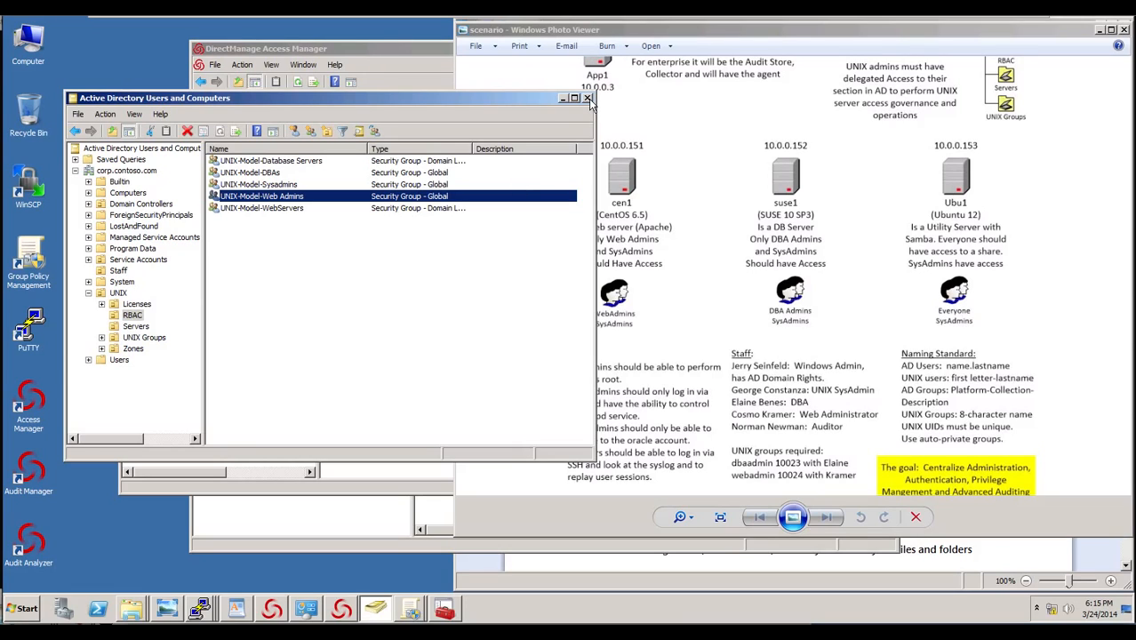
Switch to the cen1 PuTTY session and display the adquery command help on a cleared terminal.
click(203, 609)
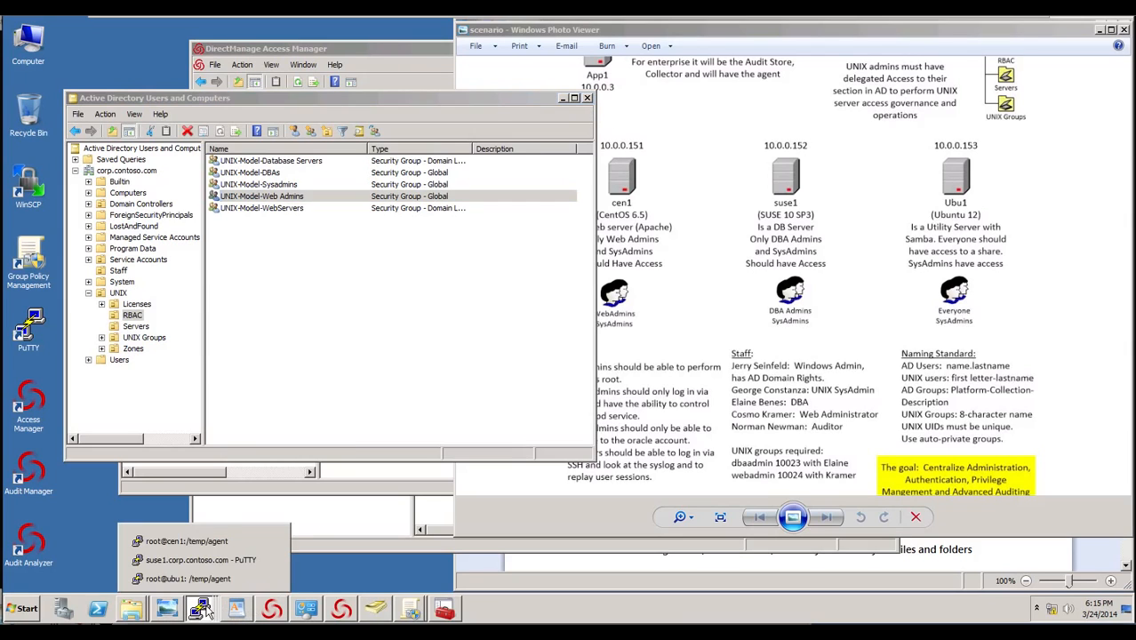
click(205, 542)
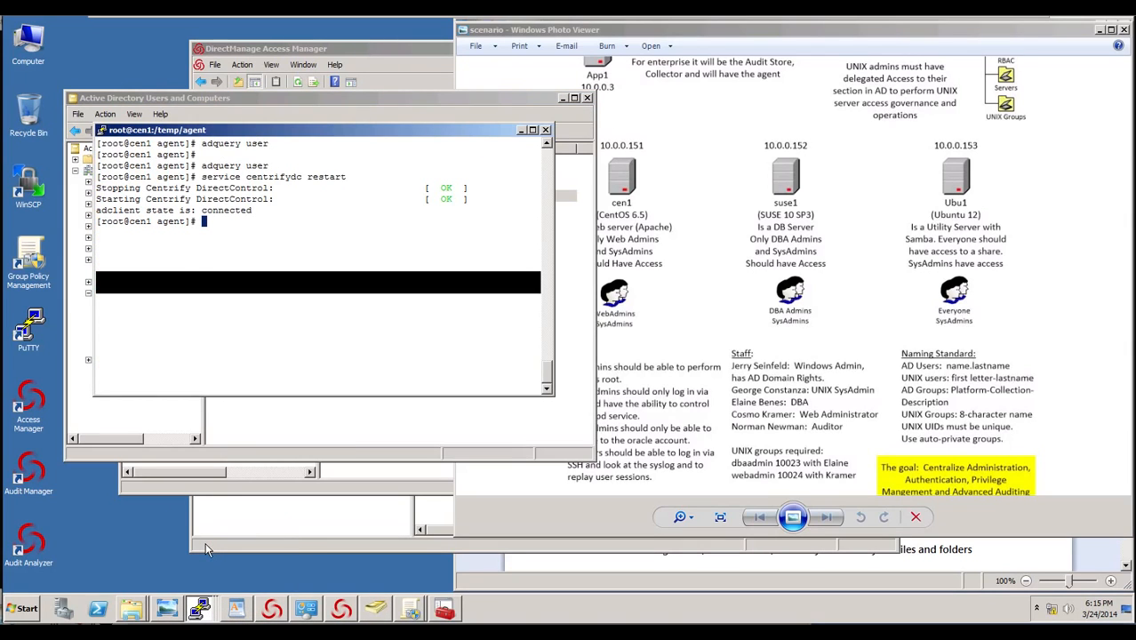
text(clear)
key(Return)
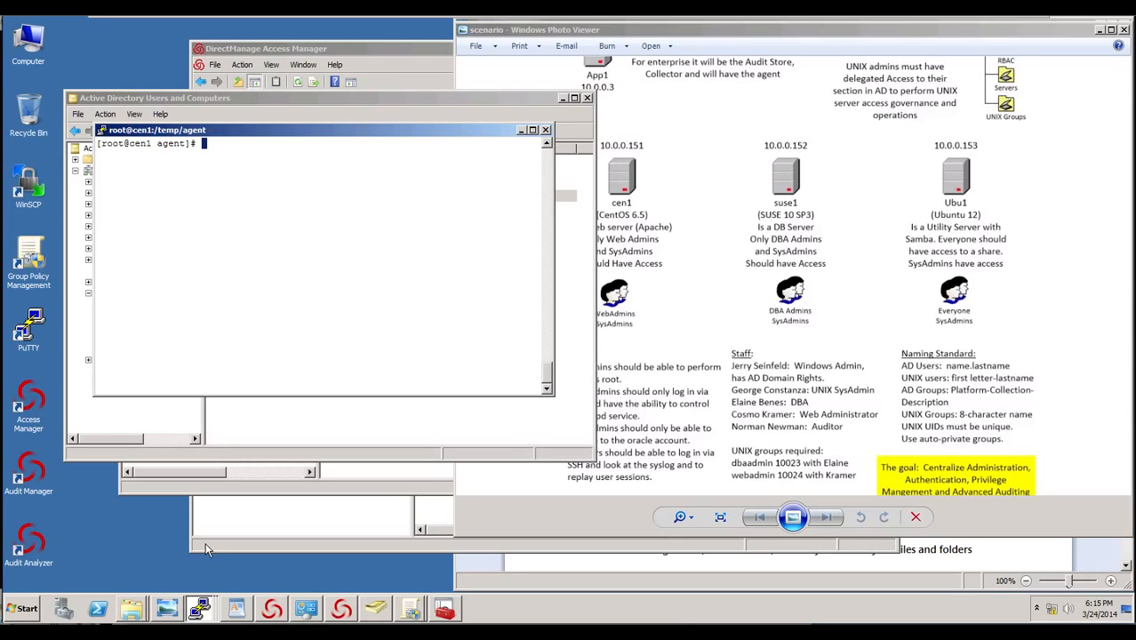
text(adquery )
text(--help)
key(Return)
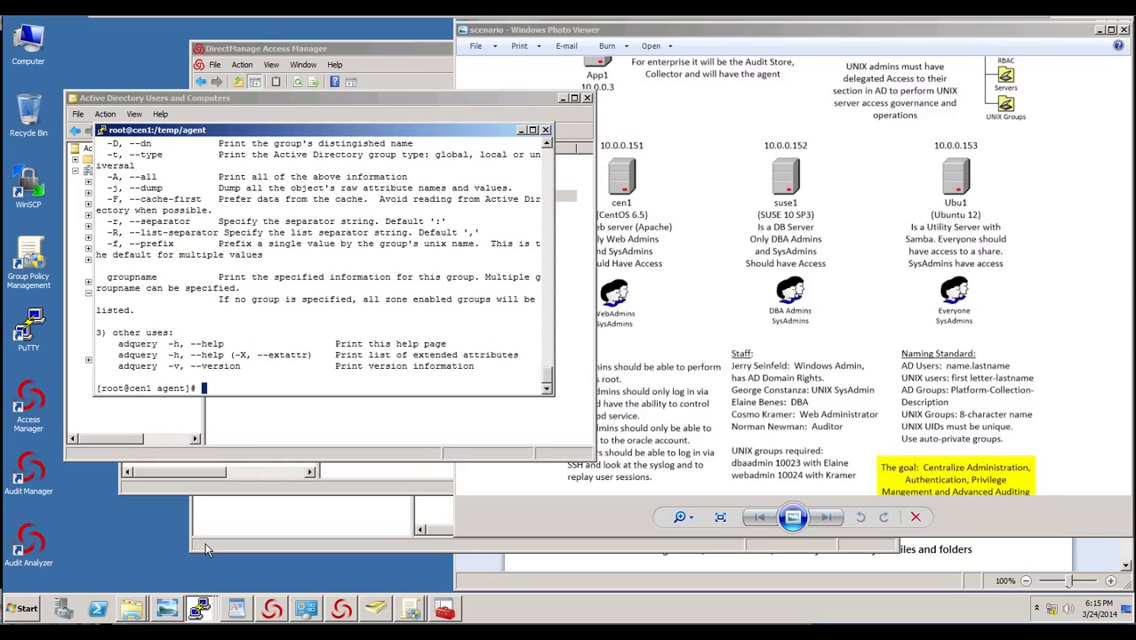
Clear the cen1 terminal and list the zone-enabled users with adquery user.
text(clear)
key(Return)
text(clear)
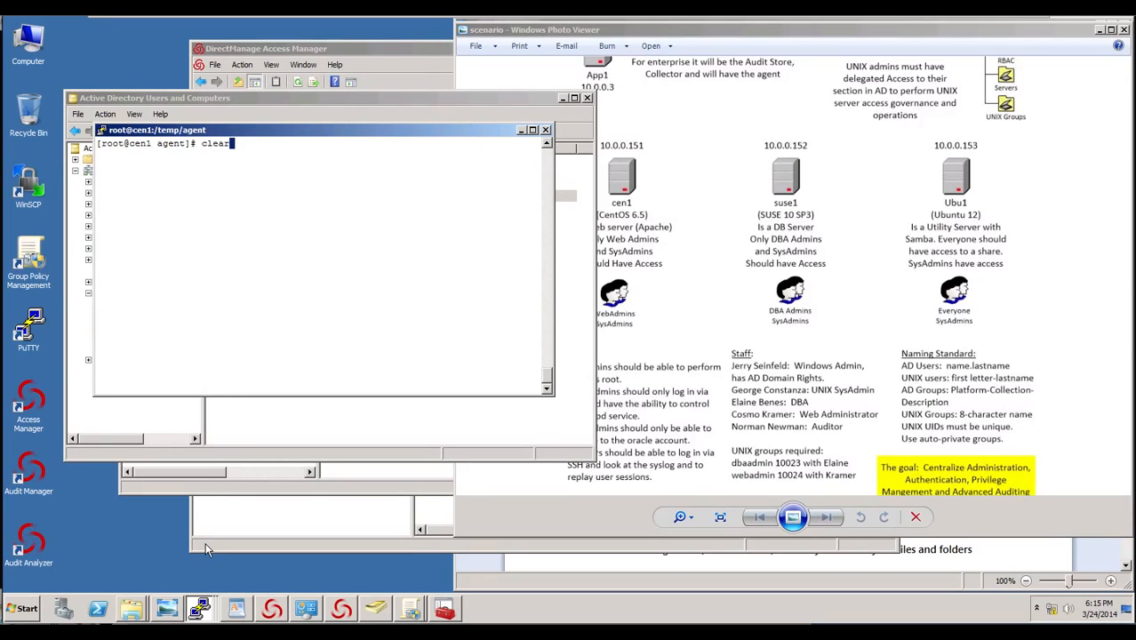
key(Return)
text(adquery uers)
key(Up)
key(Up)
key(Up)
key(Return)
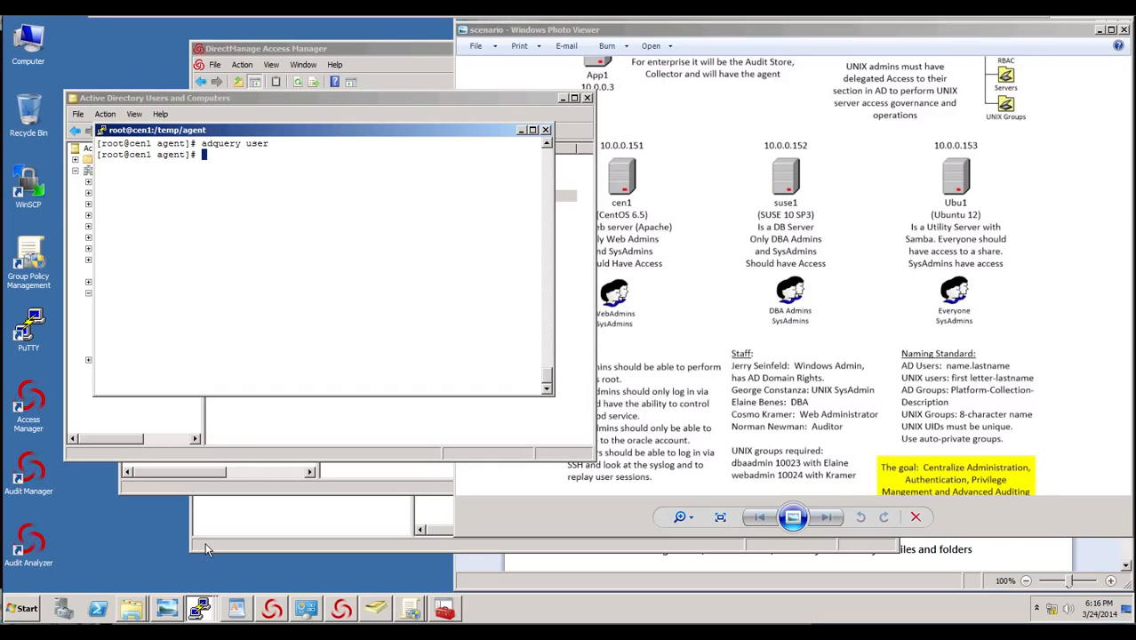
Run adinfo on cen1 and examine its current domain controller, preferred site and zone details.
text(adinfo)
key(Return)
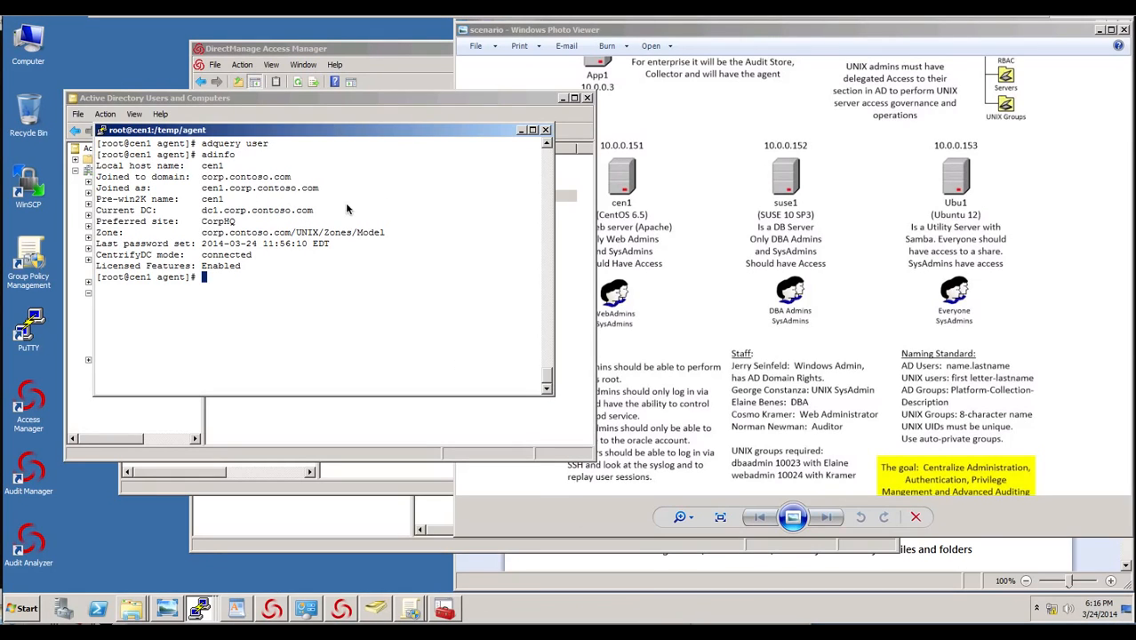
drag(310, 217, 244, 220)
drag(312, 212, 252, 223)
click(76, 241)
mouse_move(77, 241)
mouse_down()
mouse_move(162, 260)
mouse_move(249, 260)
mouse_move(284, 275)
mouse_up()
Flush the Centrify caches on cen1 with adflush and list the zone users again with adquery user.
text(adflush)
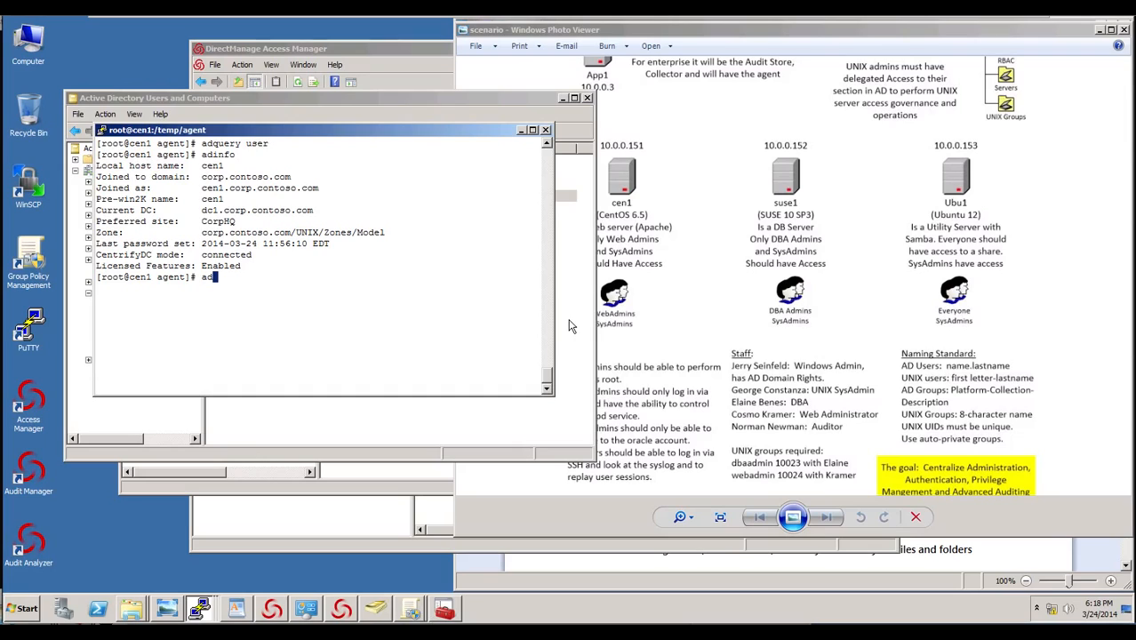
key(Return)
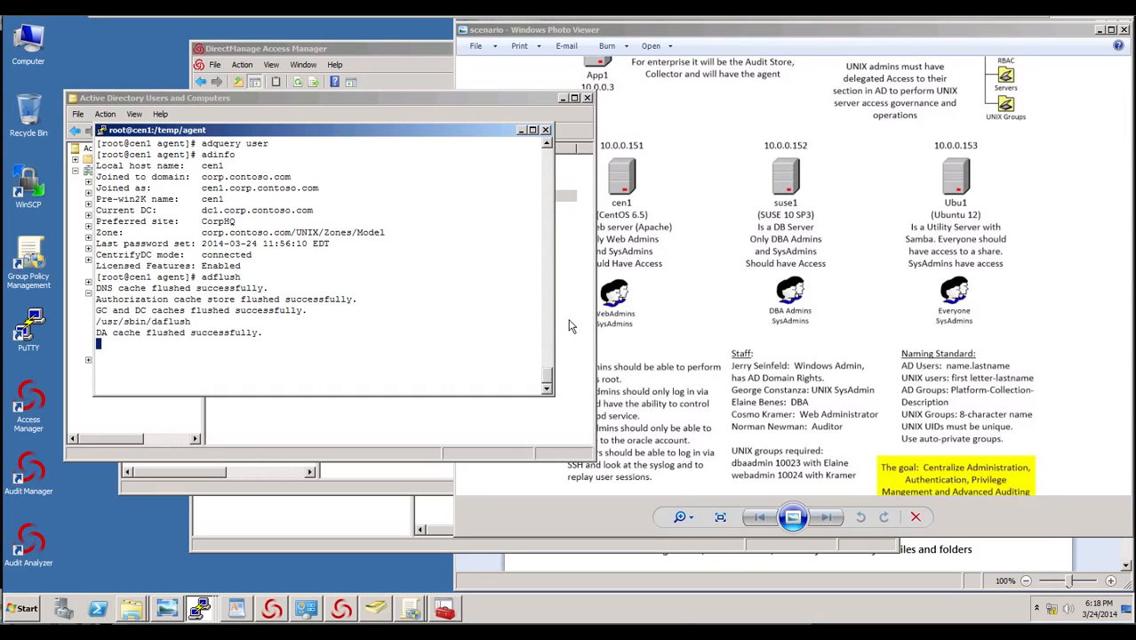
key(Up)
key(Up)
key(Up)
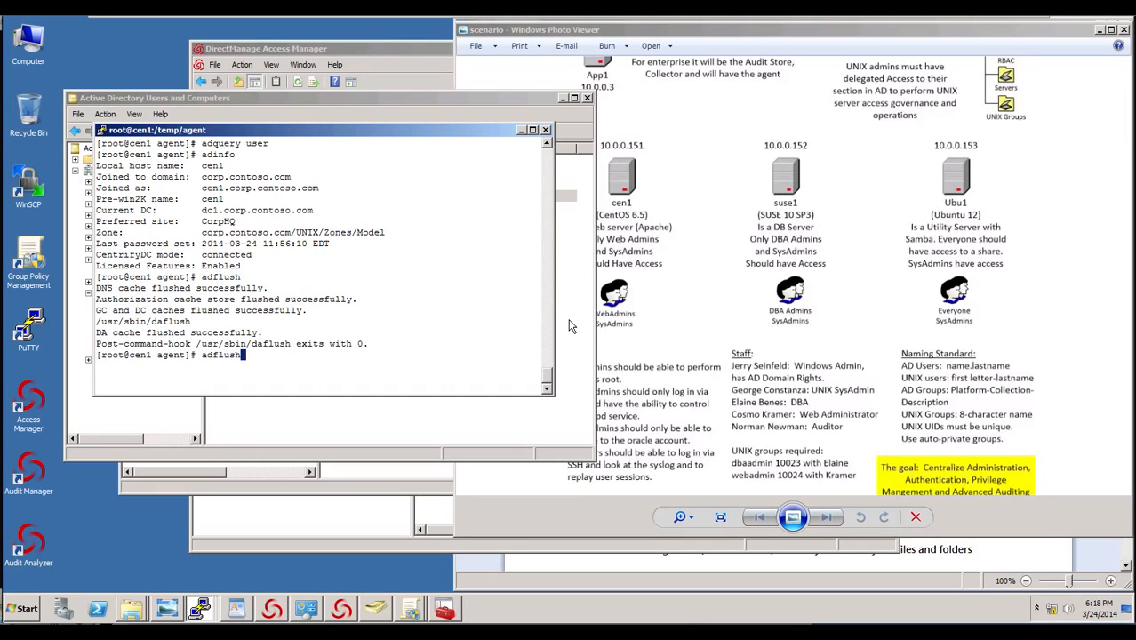
key(Return)
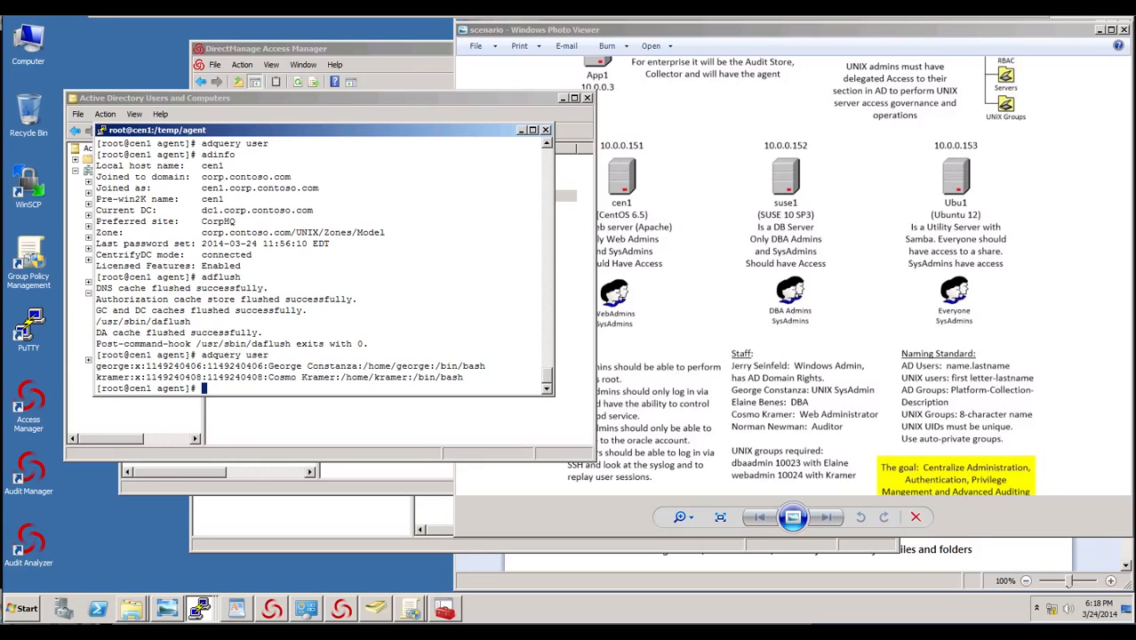
Switch to the suse1 PuTTY session, query its zone users with adquery user and flush its caches with adflush.
click(199, 610)
click(200, 560)
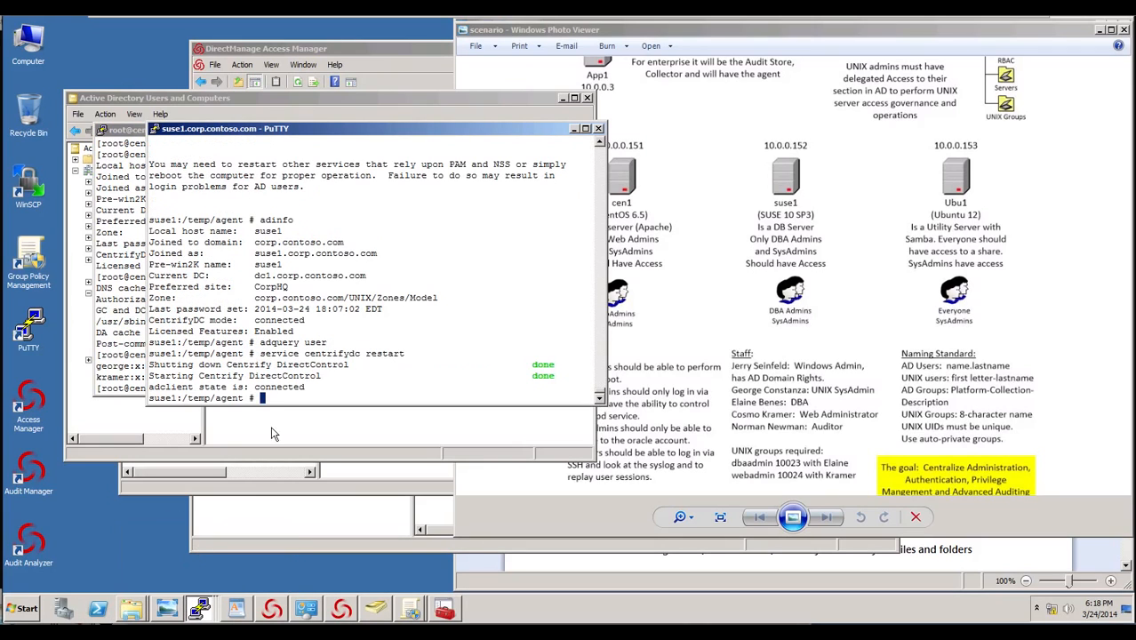
key(Up)
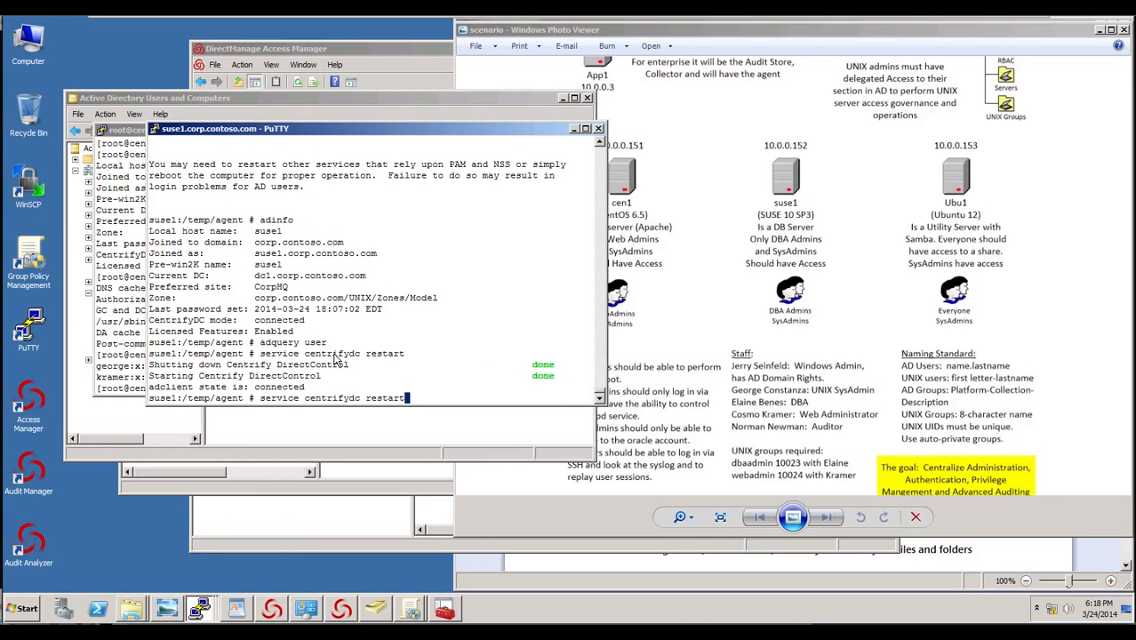
key(Up)
key(Return)
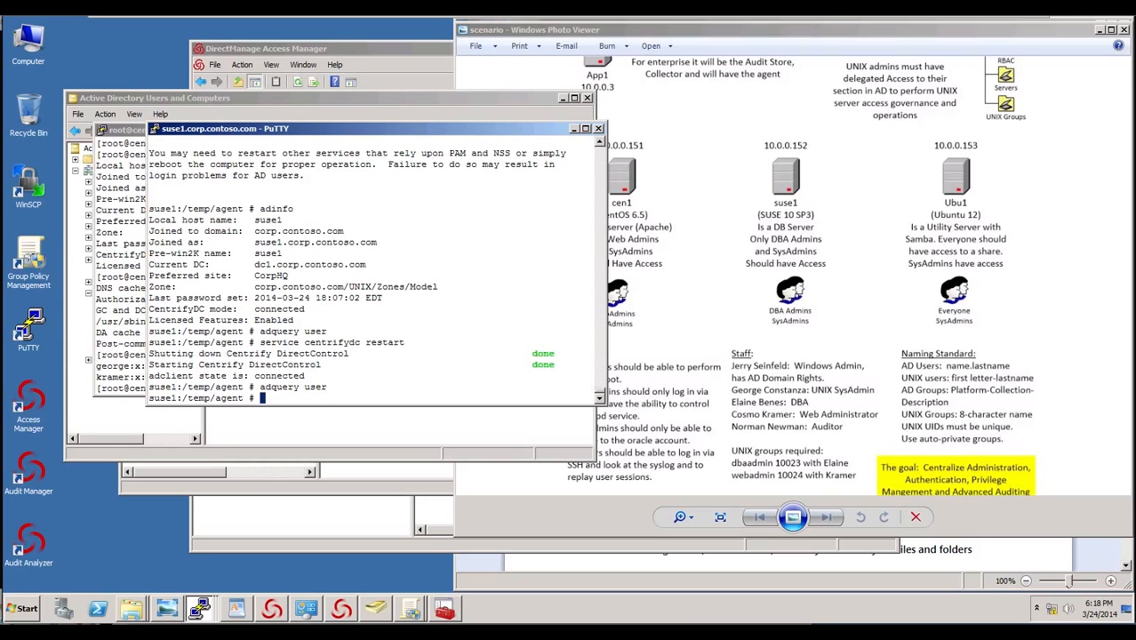
text(adflush)
key(Return)
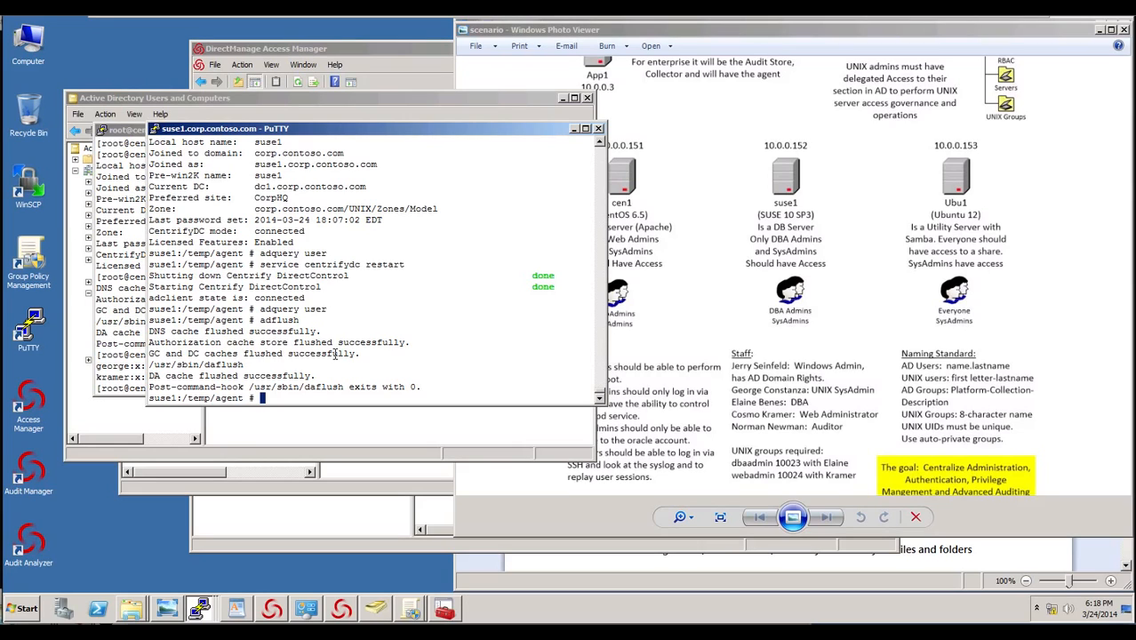
List the zone users on suse1 again with adquery user.
text(adquery user)
key(Return)
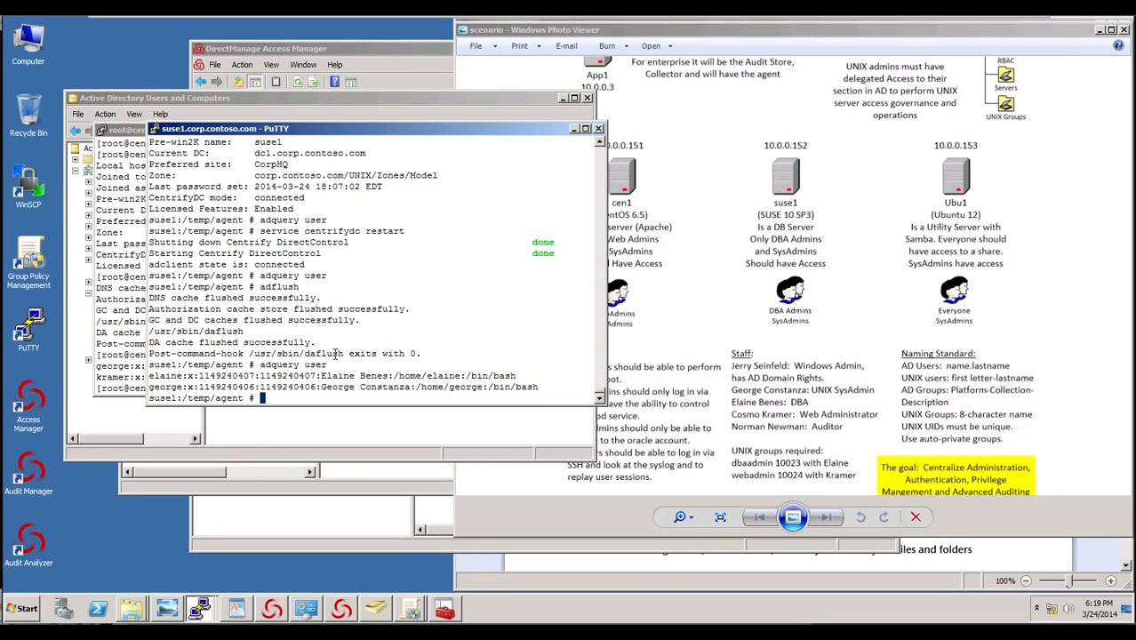
Switch to the ubu1 PuTTY session, flush its Centrify caches with adflush and list its zone users with adquery user.
click(202, 608)
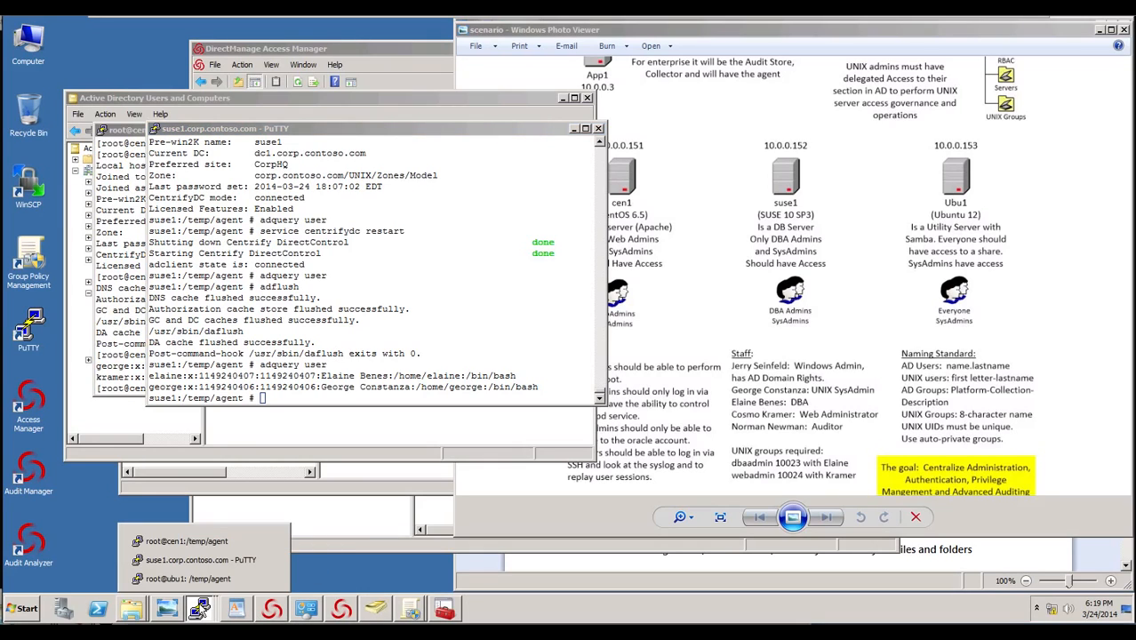
click(217, 579)
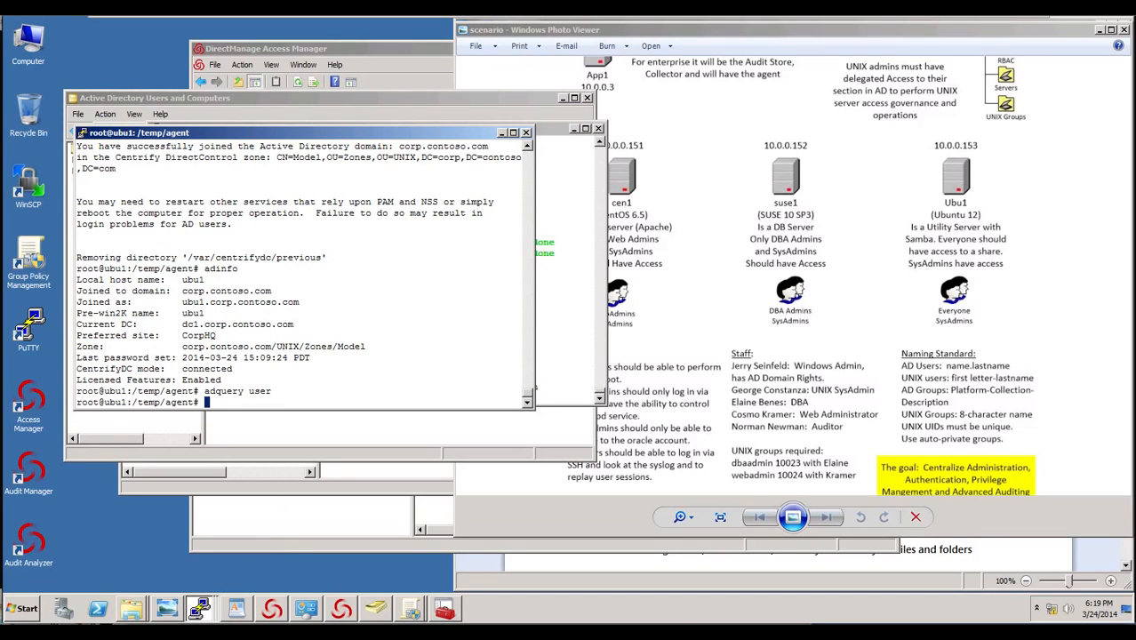
text(adflush)
key(Return)
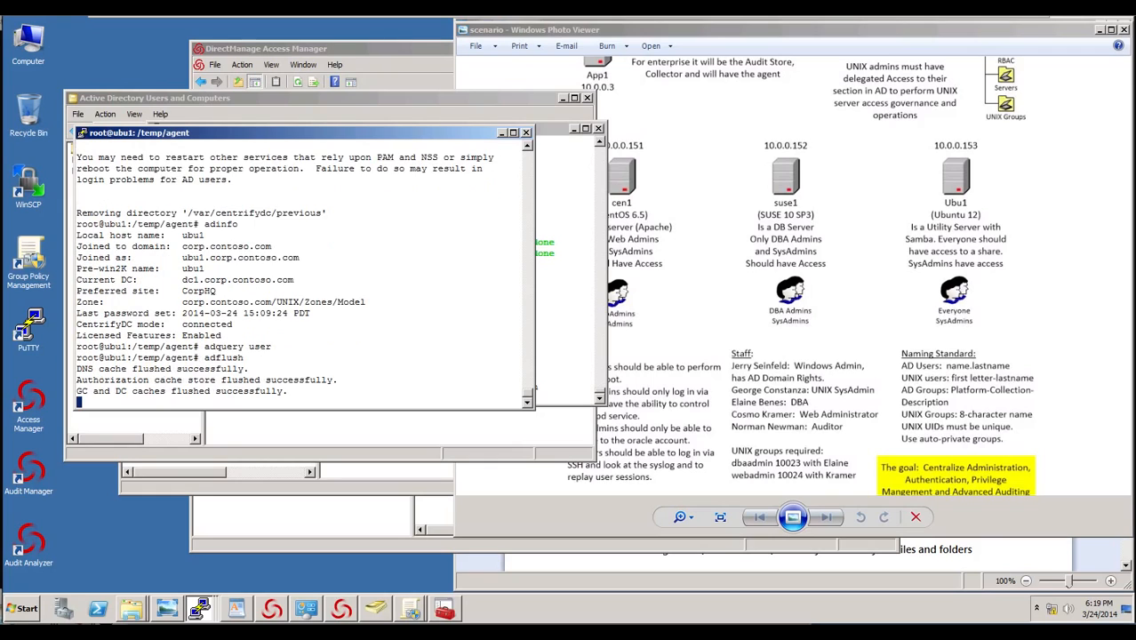
text(adquery user)
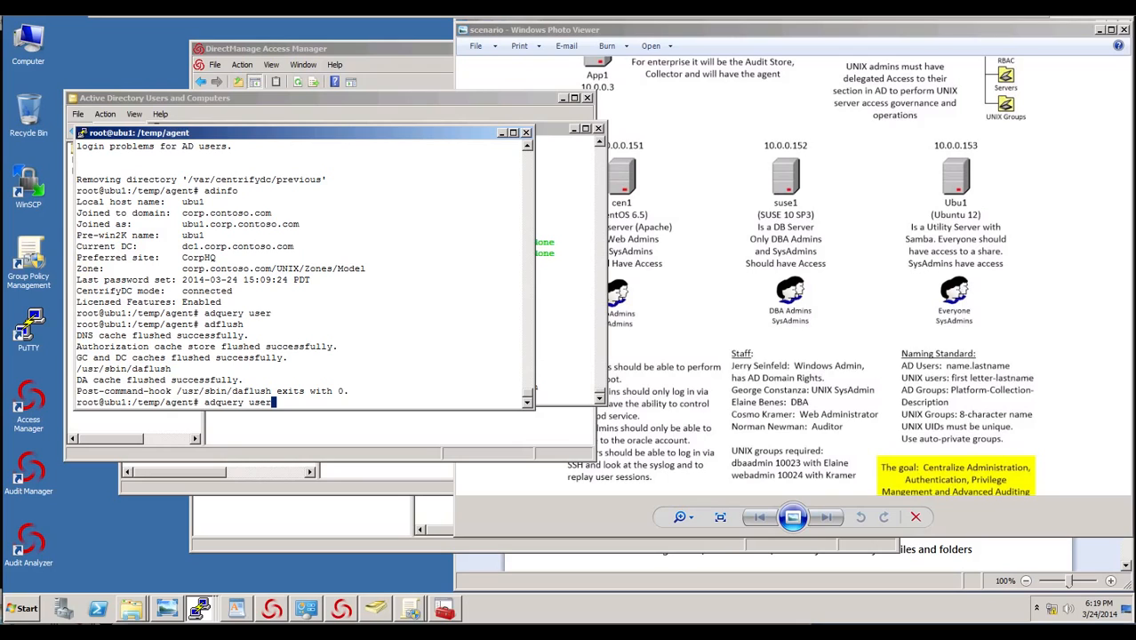
key(Return)
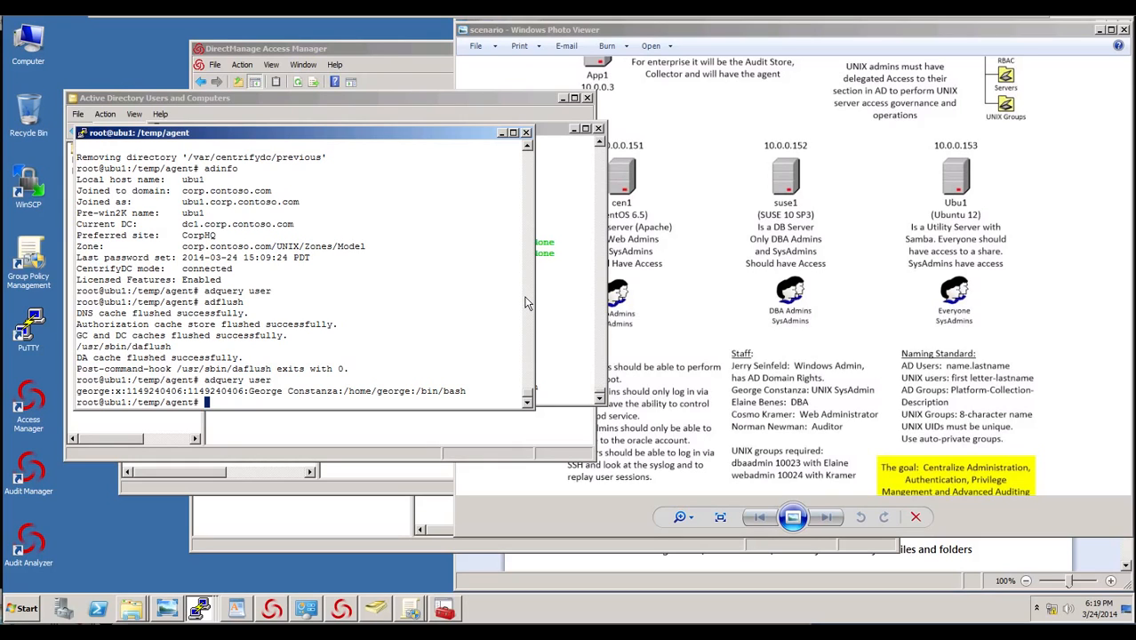
Switch to Active Directory Users and Computers and create the global security group UNIX-Model-Samba Users in the RBAC OU.
click(411, 72)
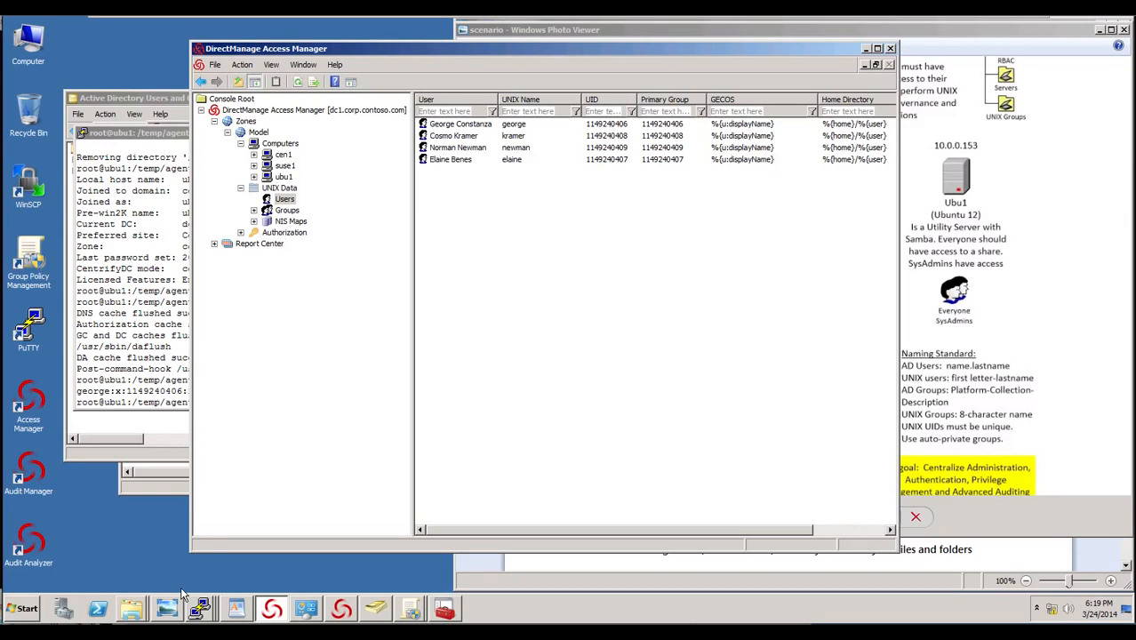
drag(341, 611, 374, 609)
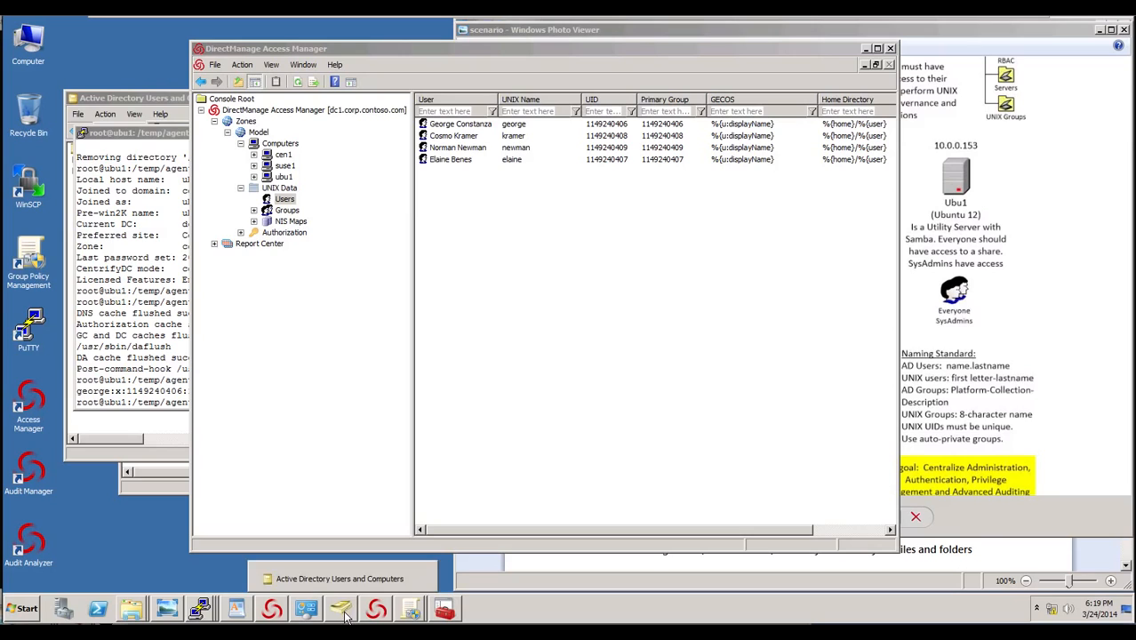
click(343, 614)
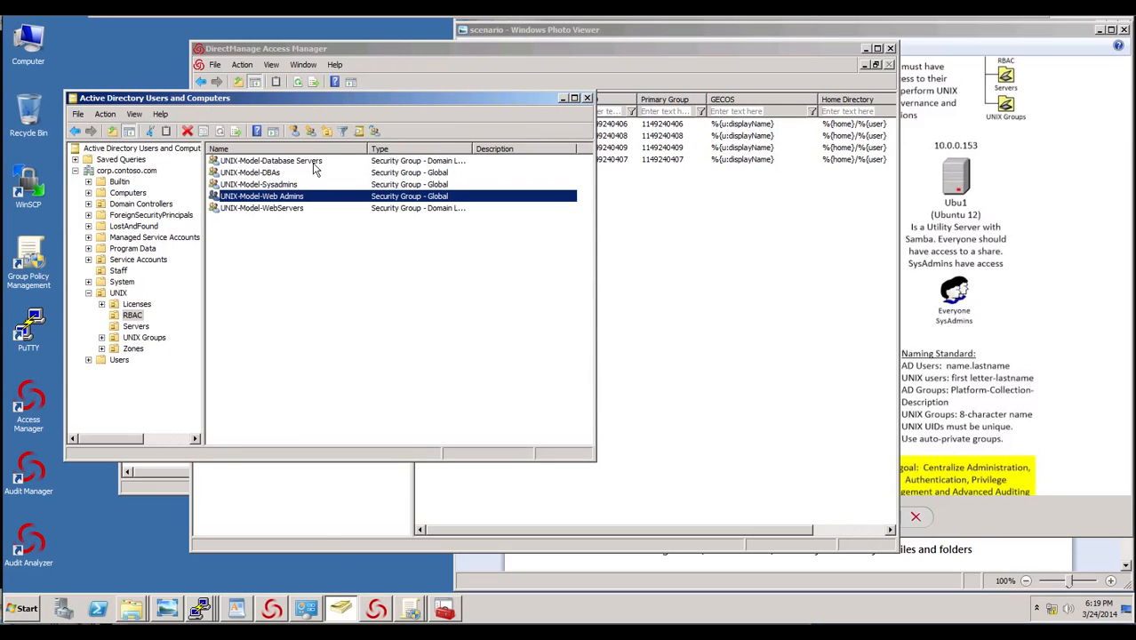
click(311, 132)
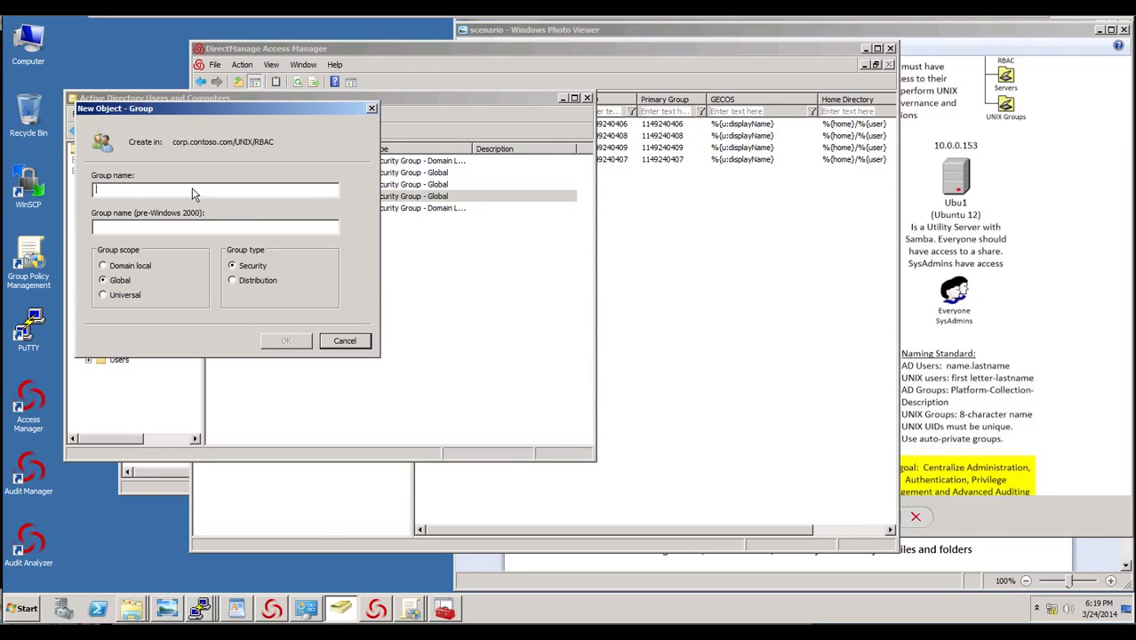
text(UNIX)
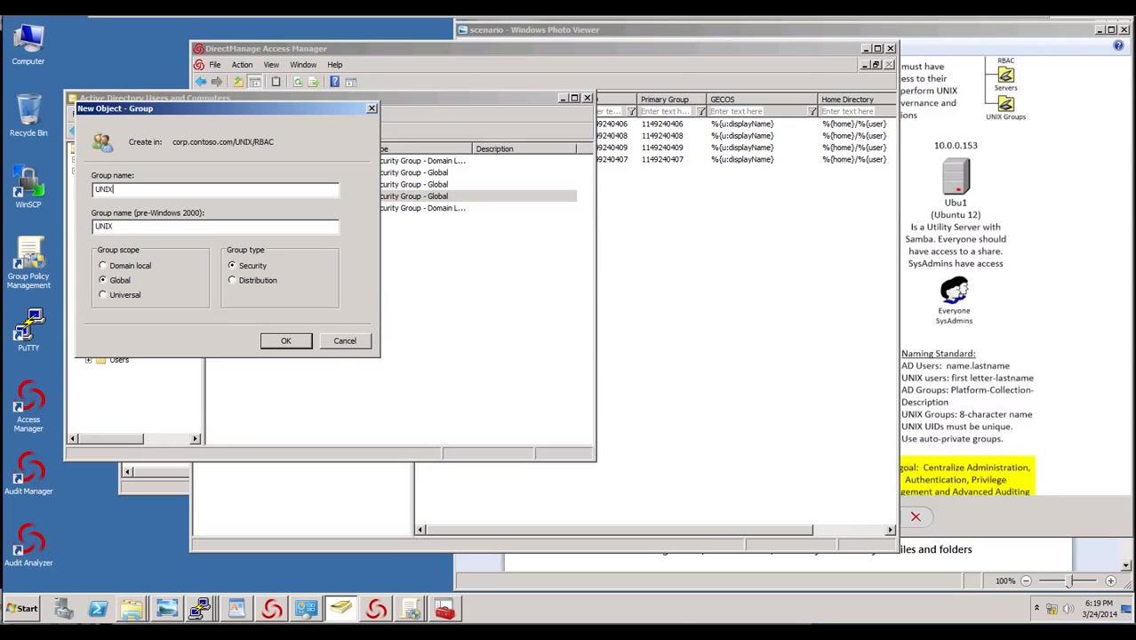
text(-Model-Samba Us)
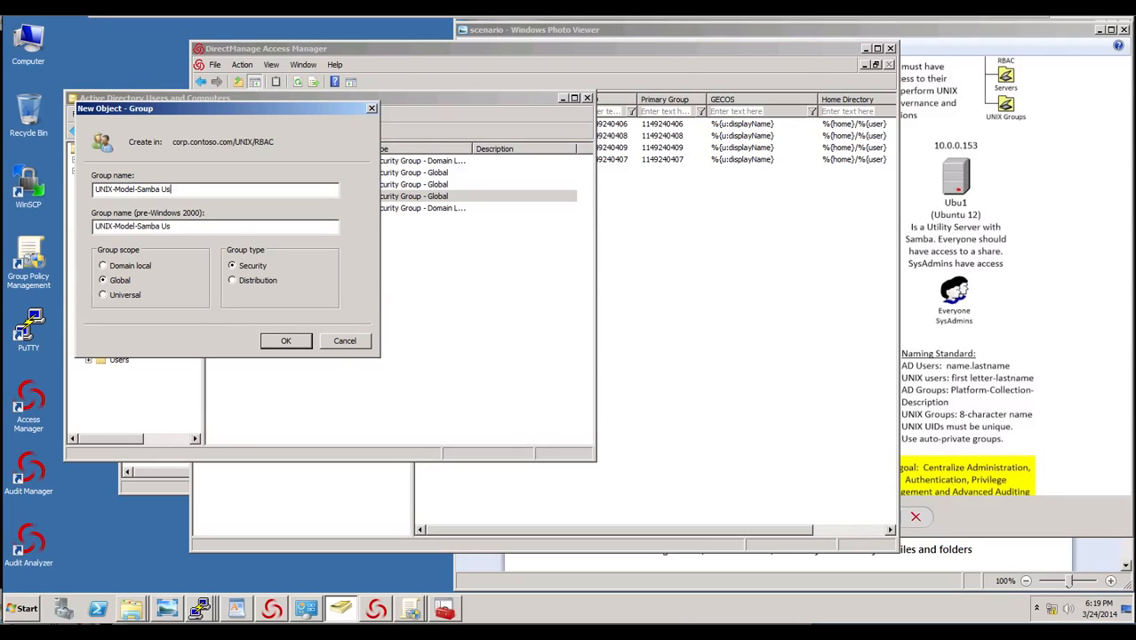
text(ers)
click(304, 348)
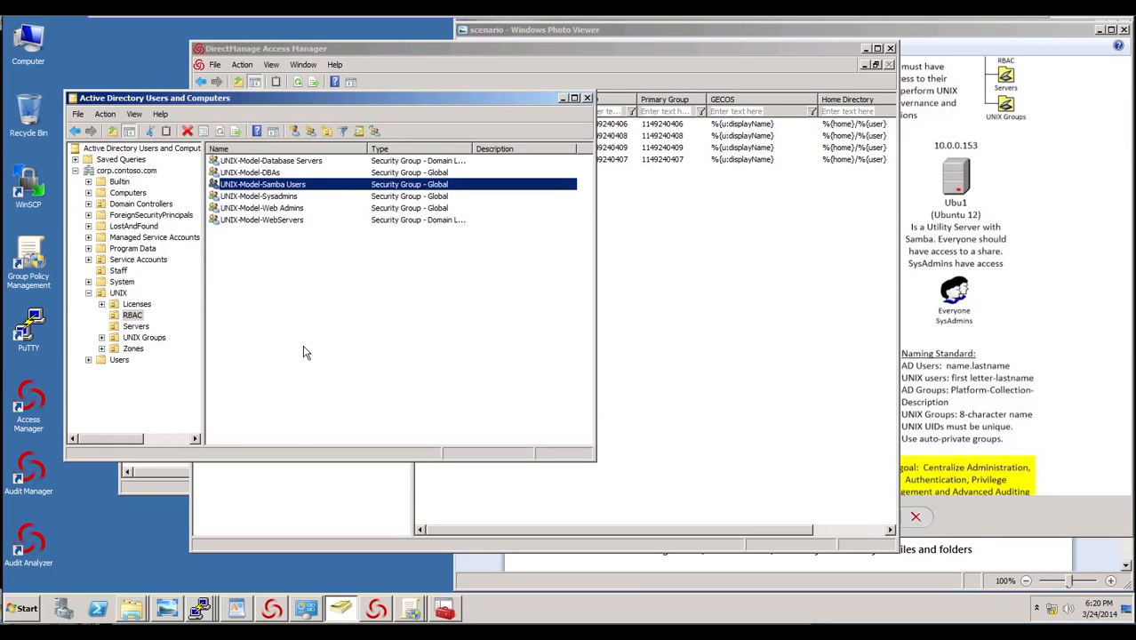
Switch to DirectManage Access Manager and examine the description and system rights of the Model zone's predefined listed role.
click(395, 83)
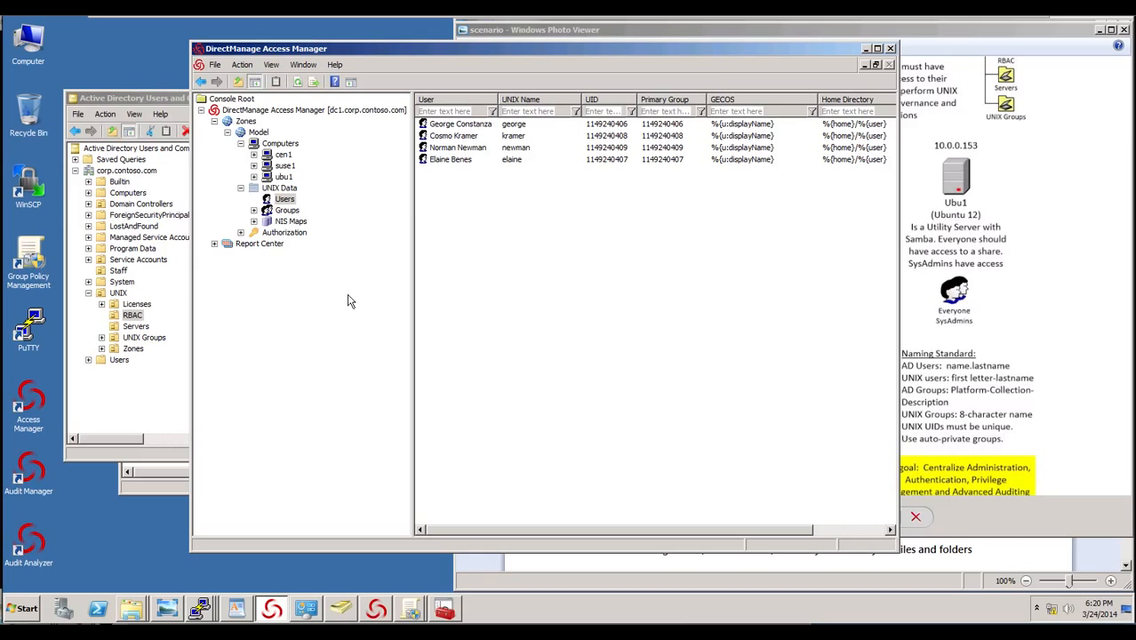
click(241, 232)
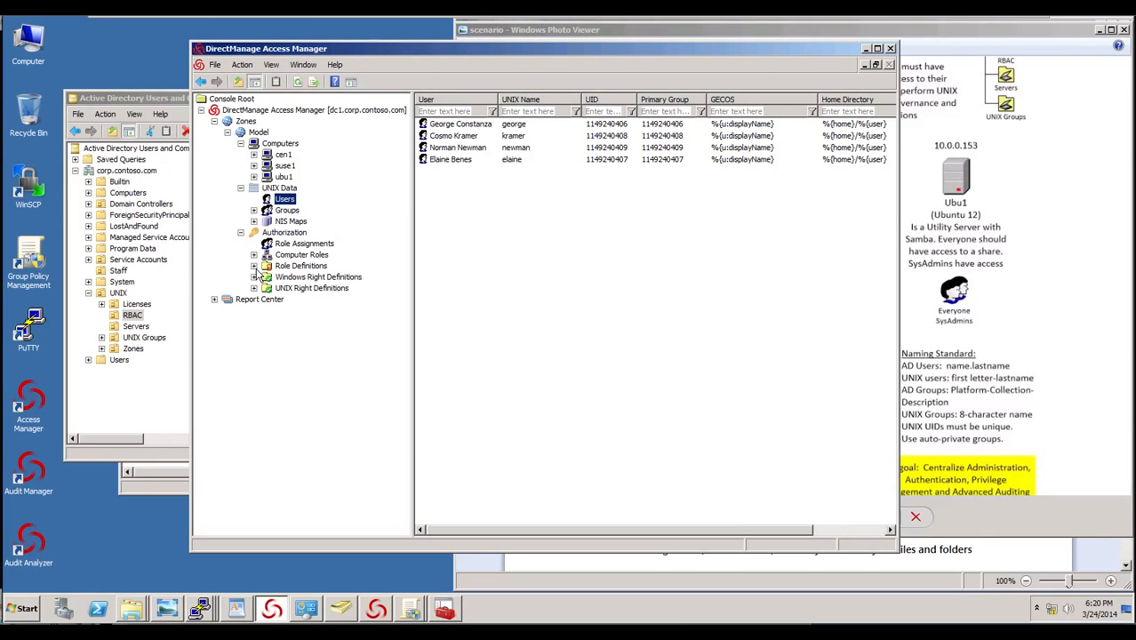
click(255, 266)
click(296, 290)
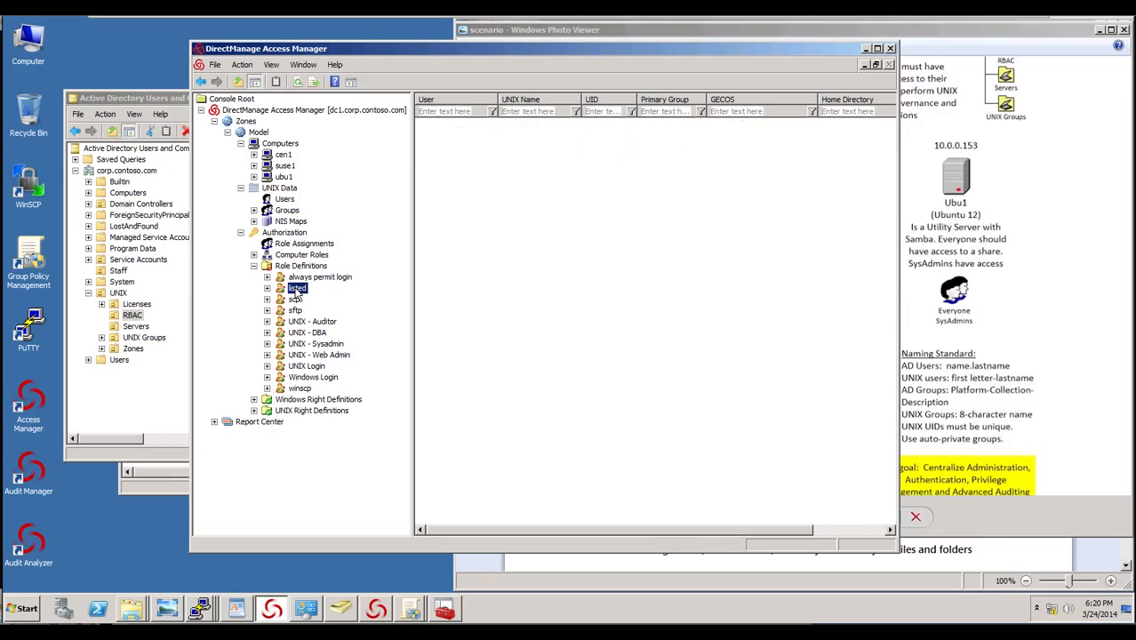
right_click(296, 290)
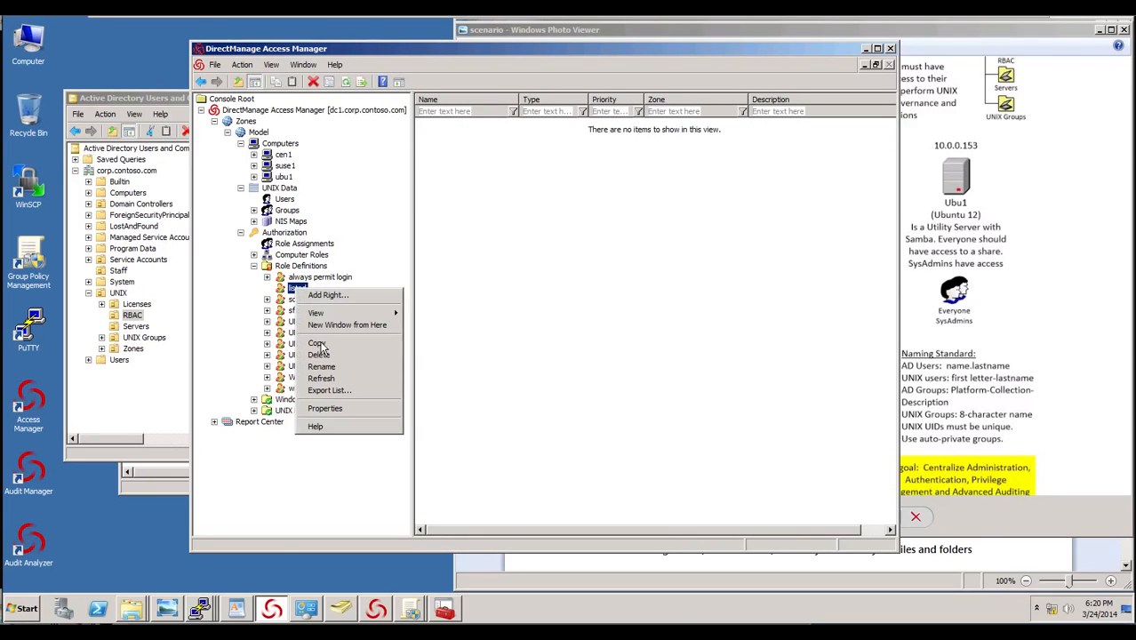
click(329, 409)
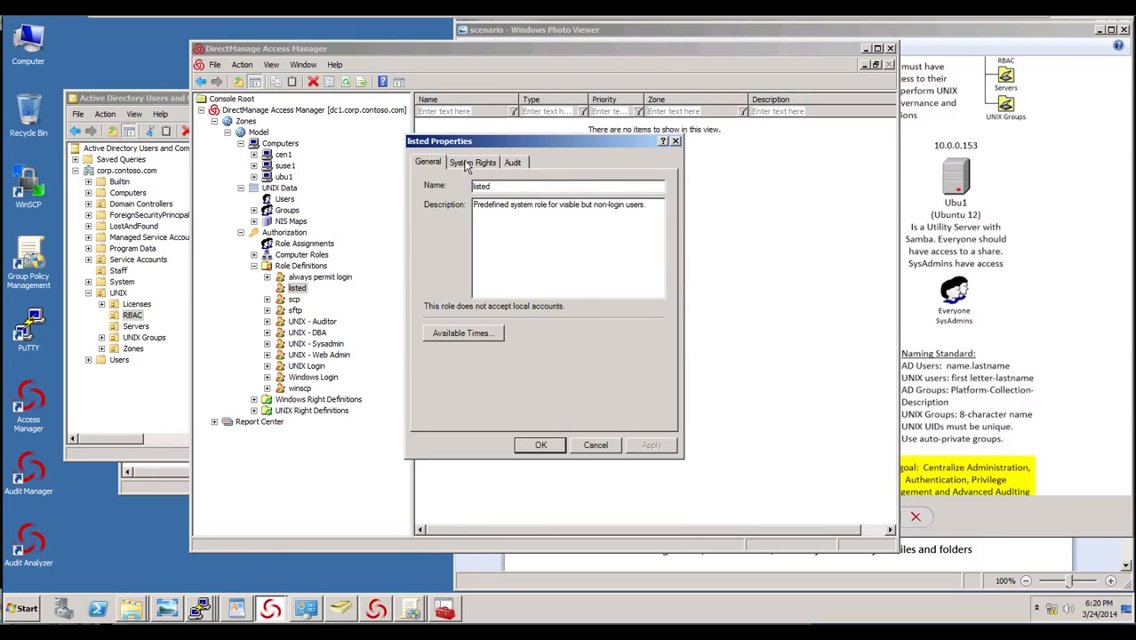
click(469, 163)
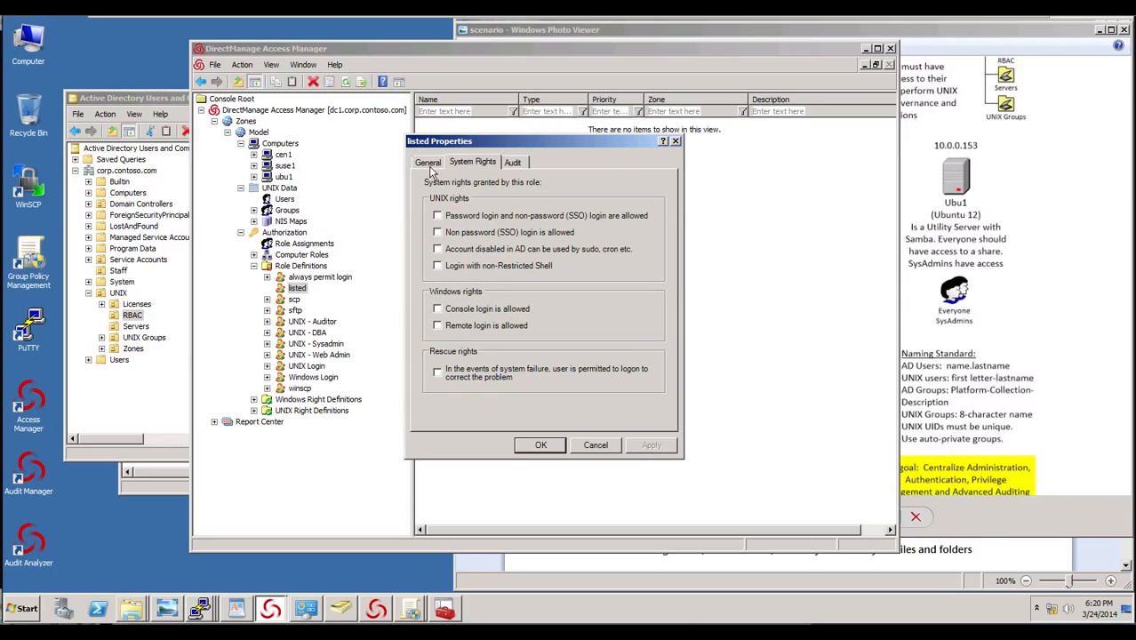
click(591, 445)
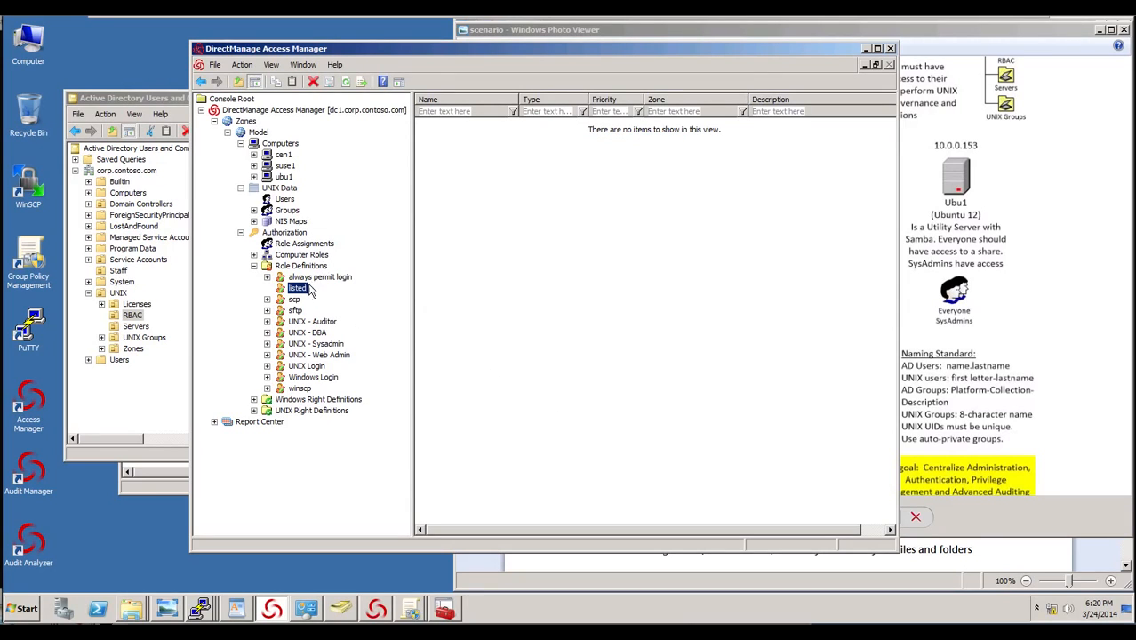
Start a zone-level role assignment in the Model zone using the listed role.
click(307, 244)
right_click(458, 176)
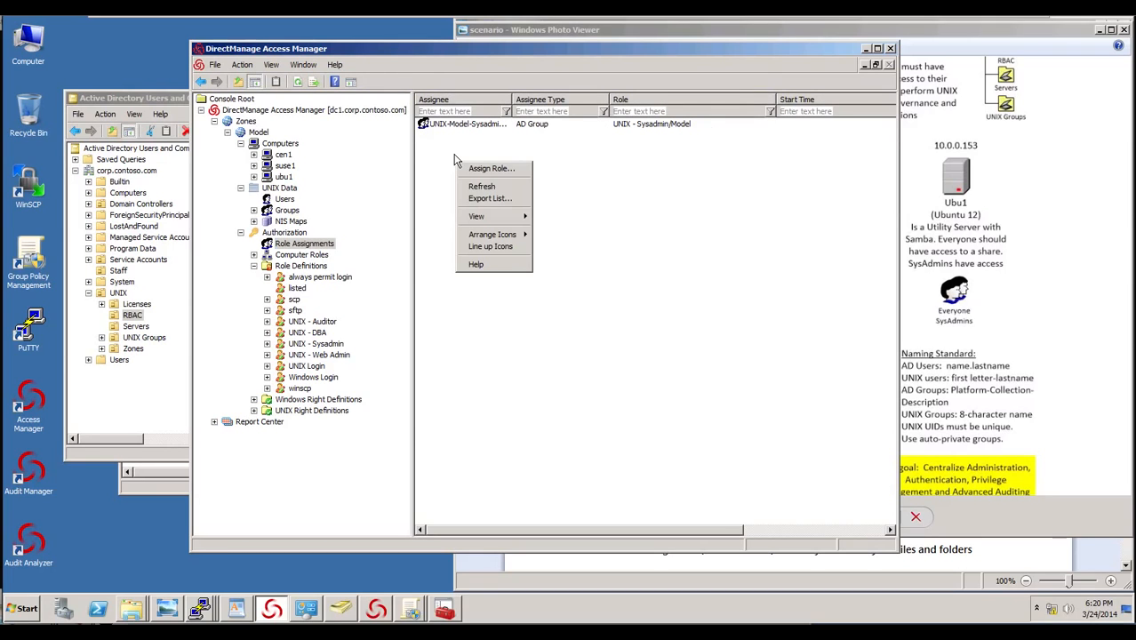
click(481, 172)
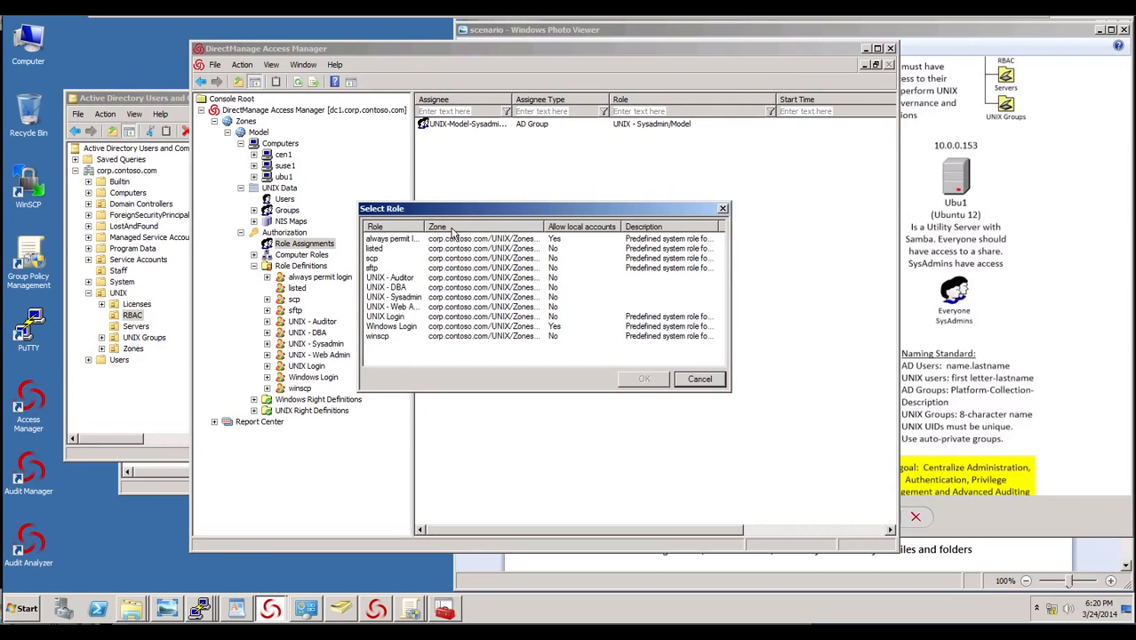
click(378, 248)
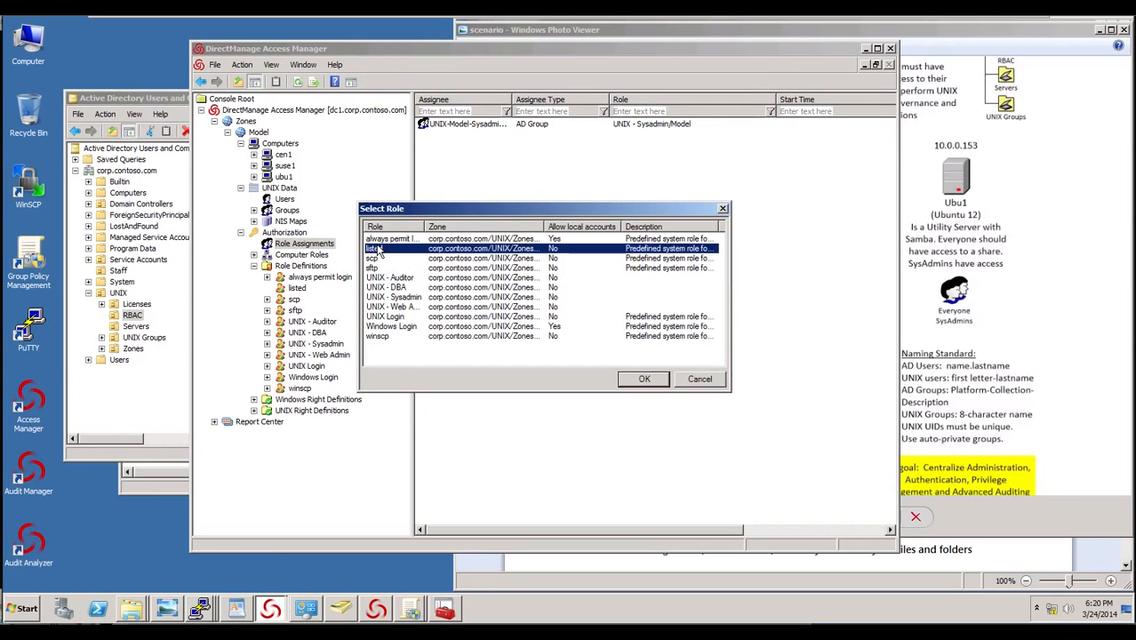
click(645, 379)
Search AD groups for "unix", add UNIX-Model-Samba Users as the assignee of the listed role and confirm the assignment.
click(644, 300)
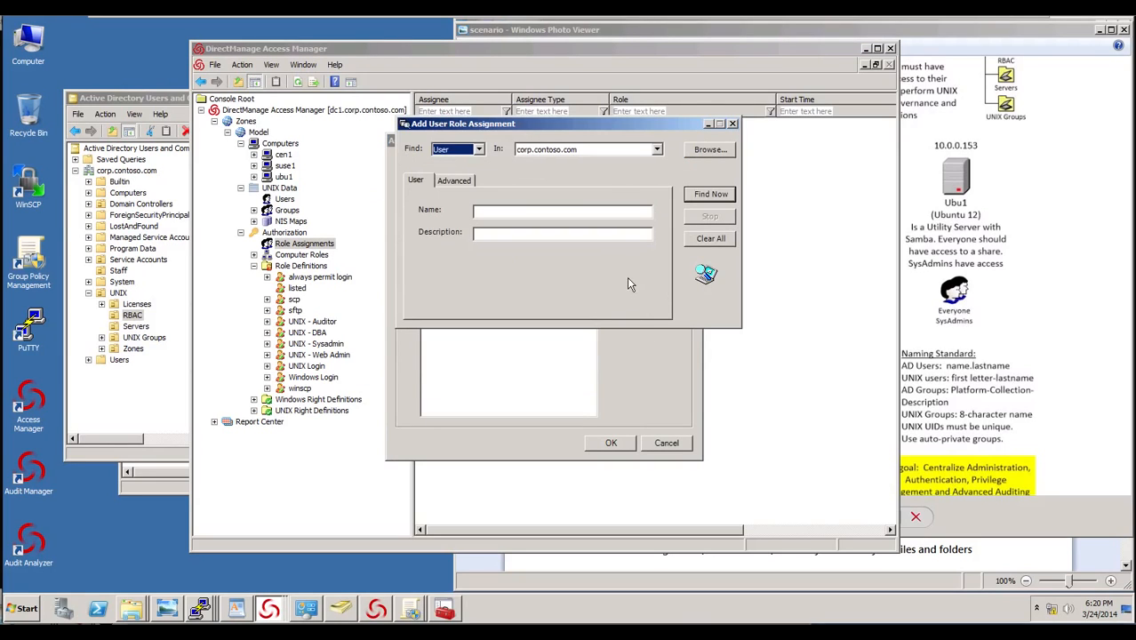
click(570, 216)
text(unix)
click(478, 150)
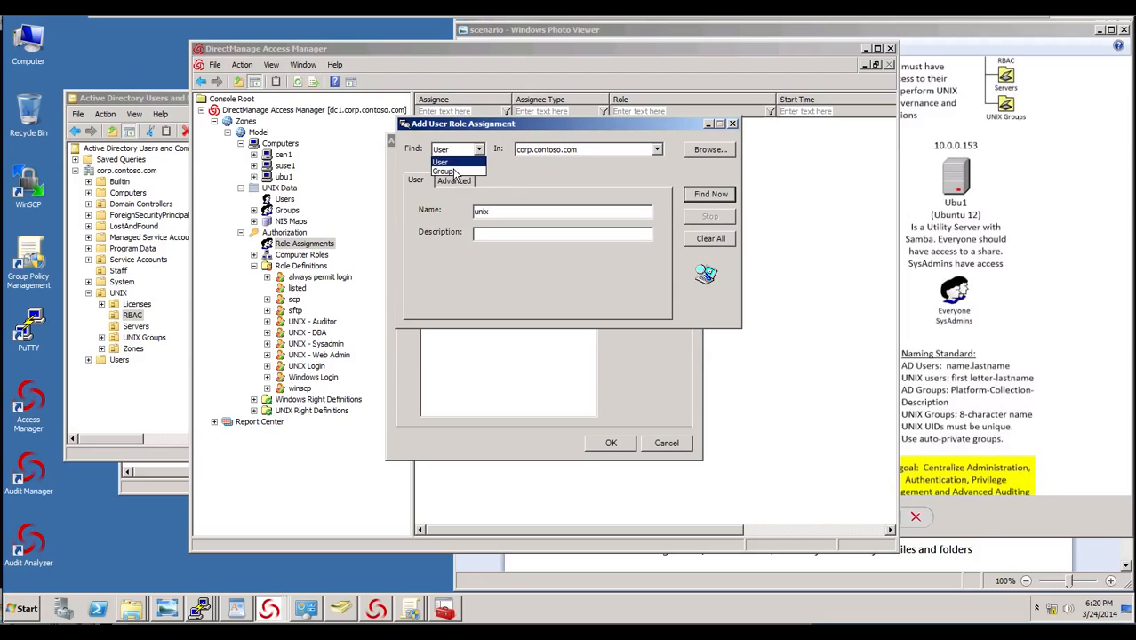
click(457, 174)
click(711, 198)
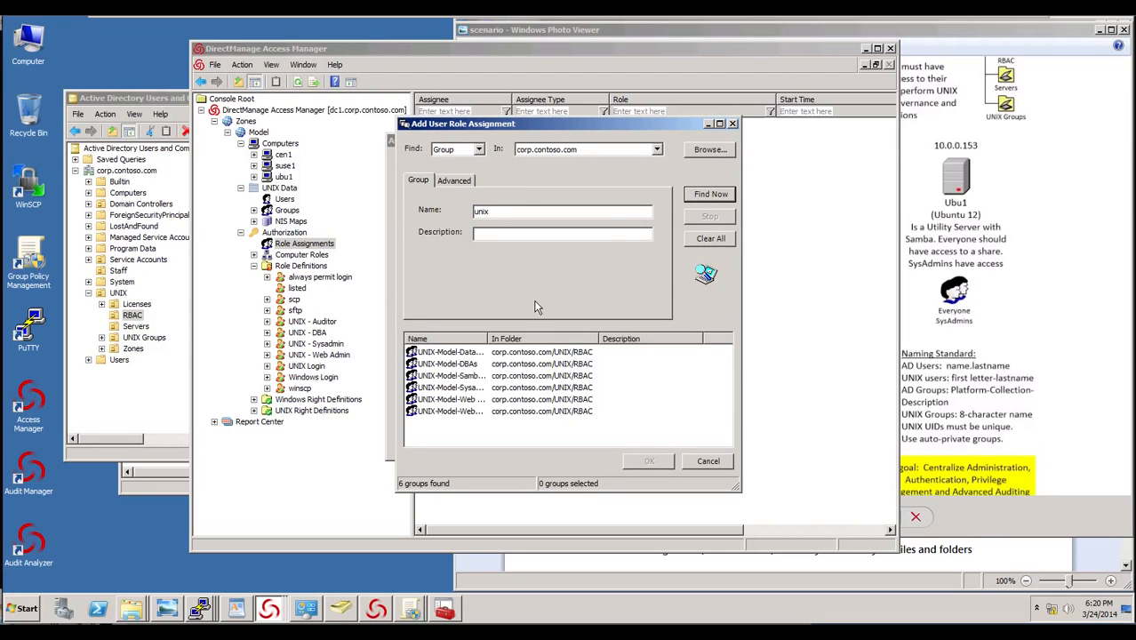
click(481, 376)
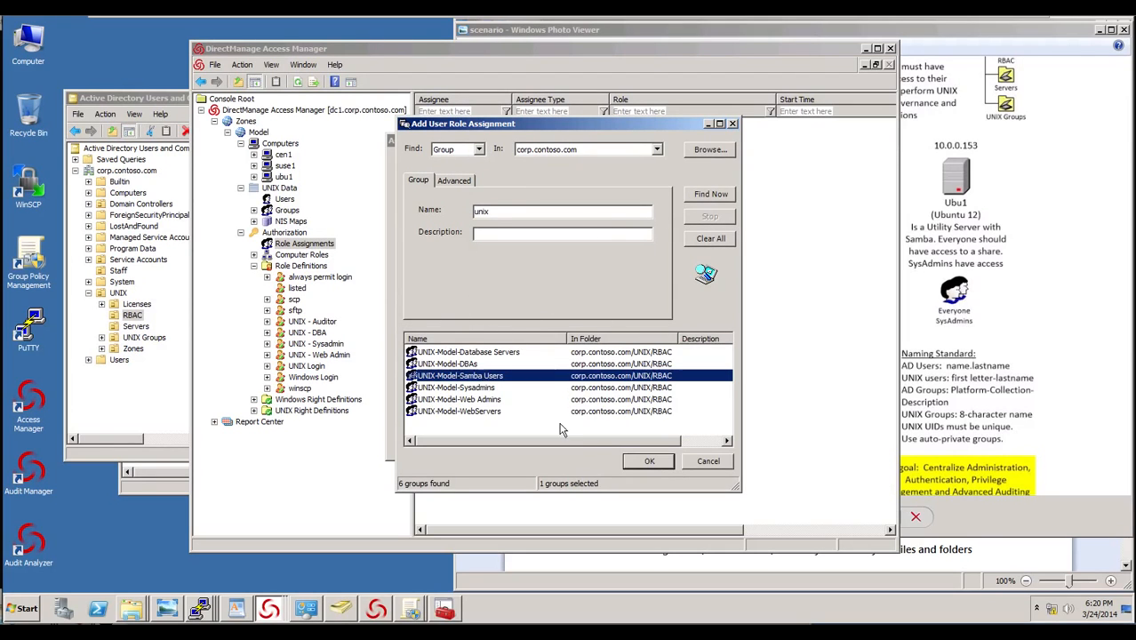
click(650, 462)
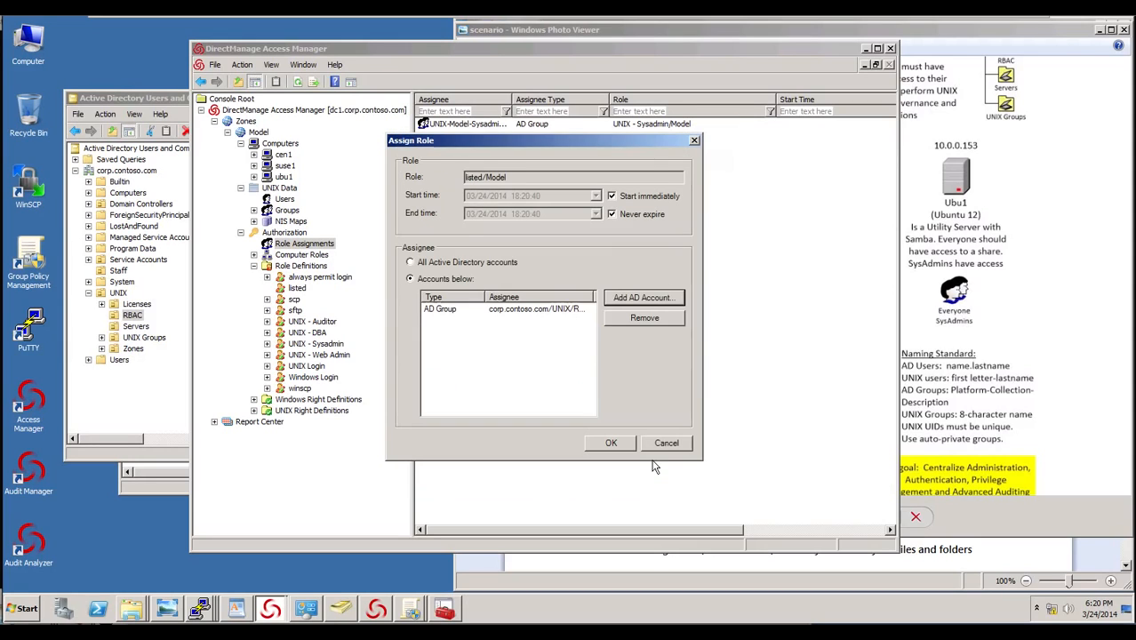
click(611, 442)
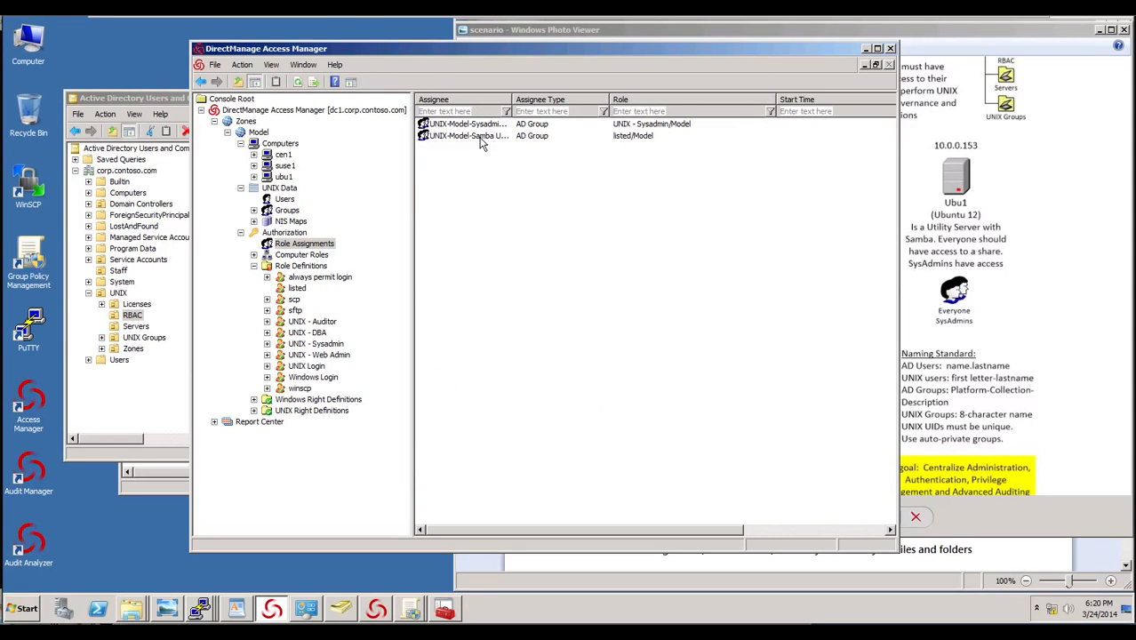
right_click(481, 137)
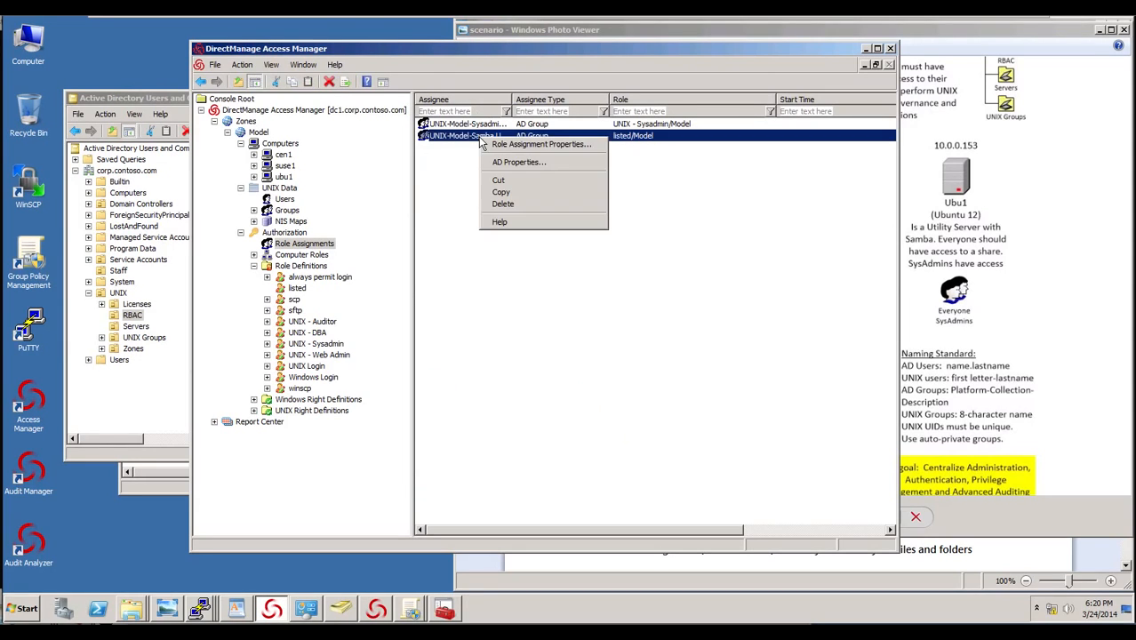
click(519, 163)
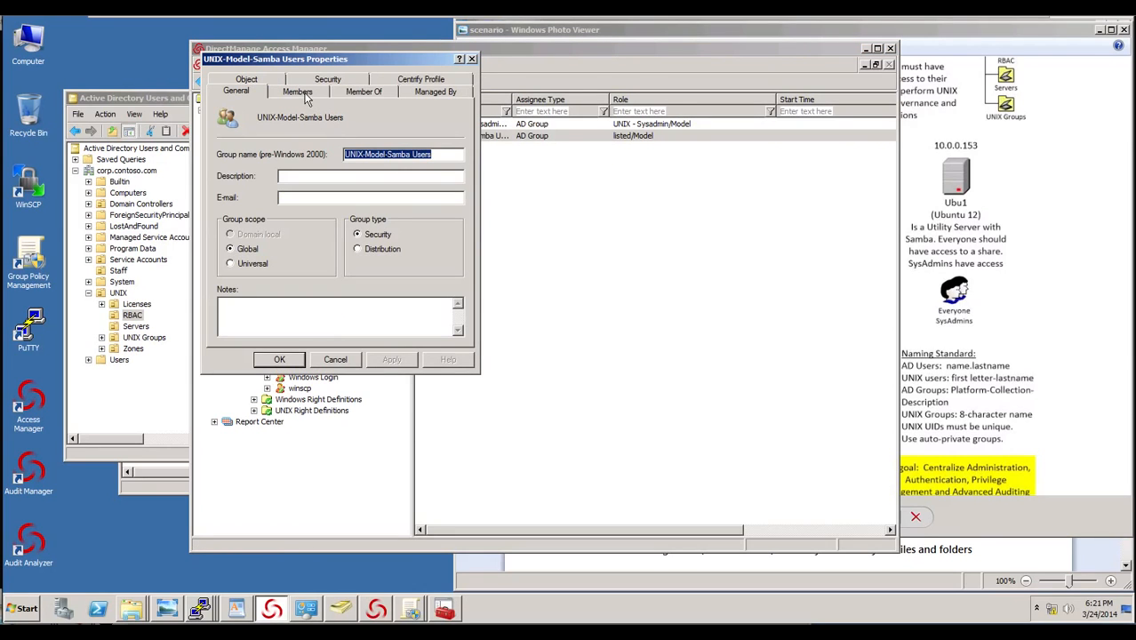
click(304, 95)
click(240, 319)
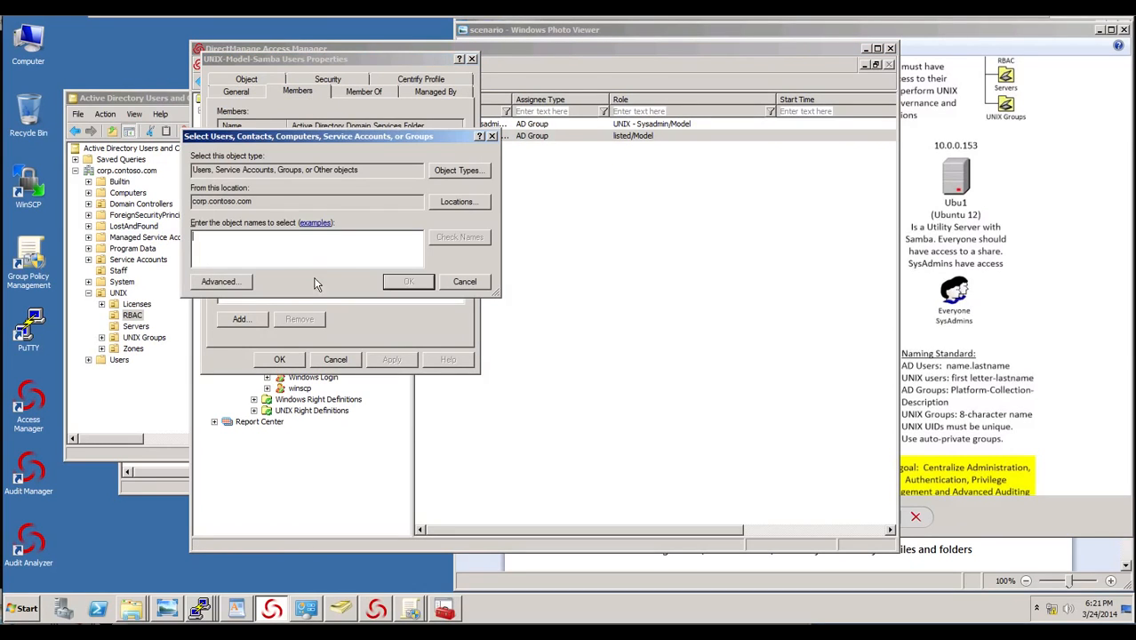
text(aeogr)
key(BackSpace)
key(BackSpace)
text(rge; elaine)
click(480, 282)
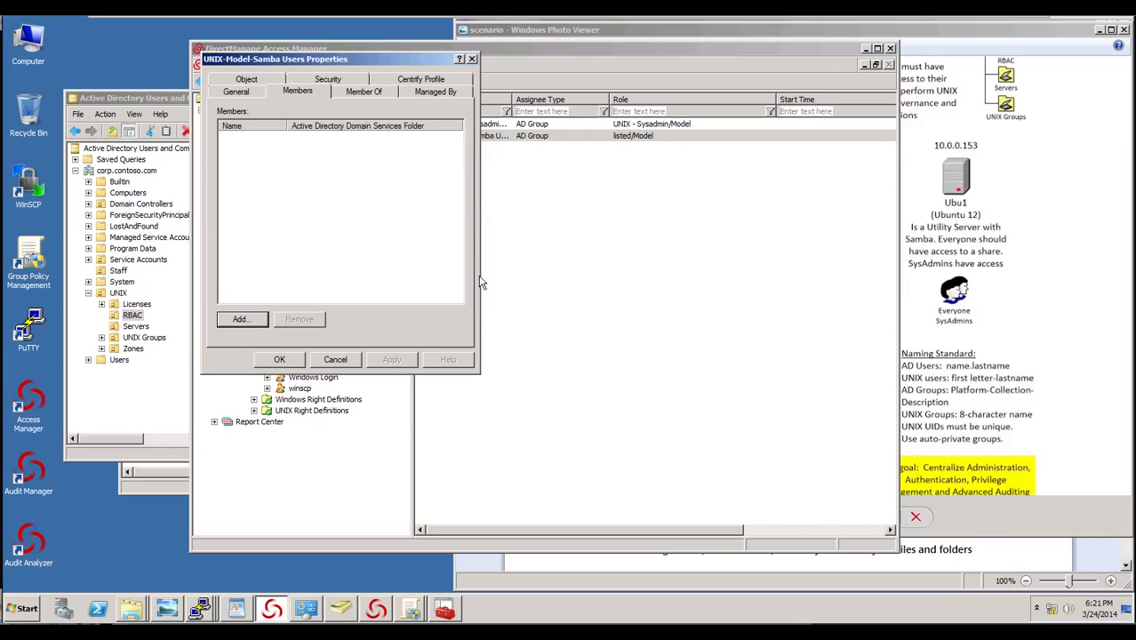
click(345, 363)
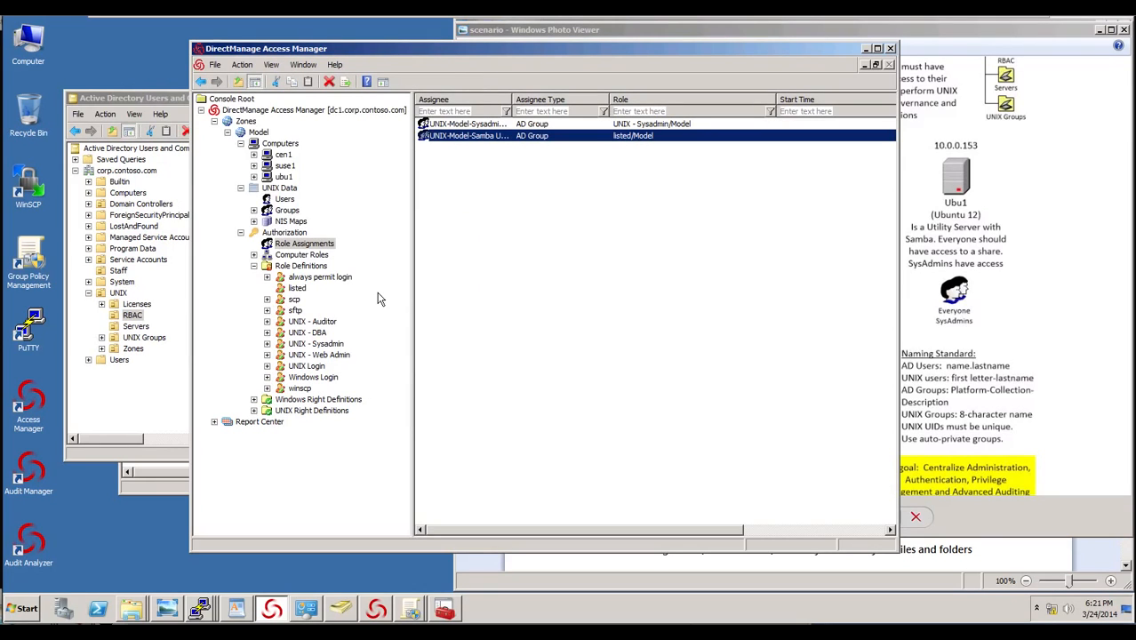
Delete the Model zone's listed role assignment for UNIX-Model-Samba Users and confirm the removal.
right_click(488, 143)
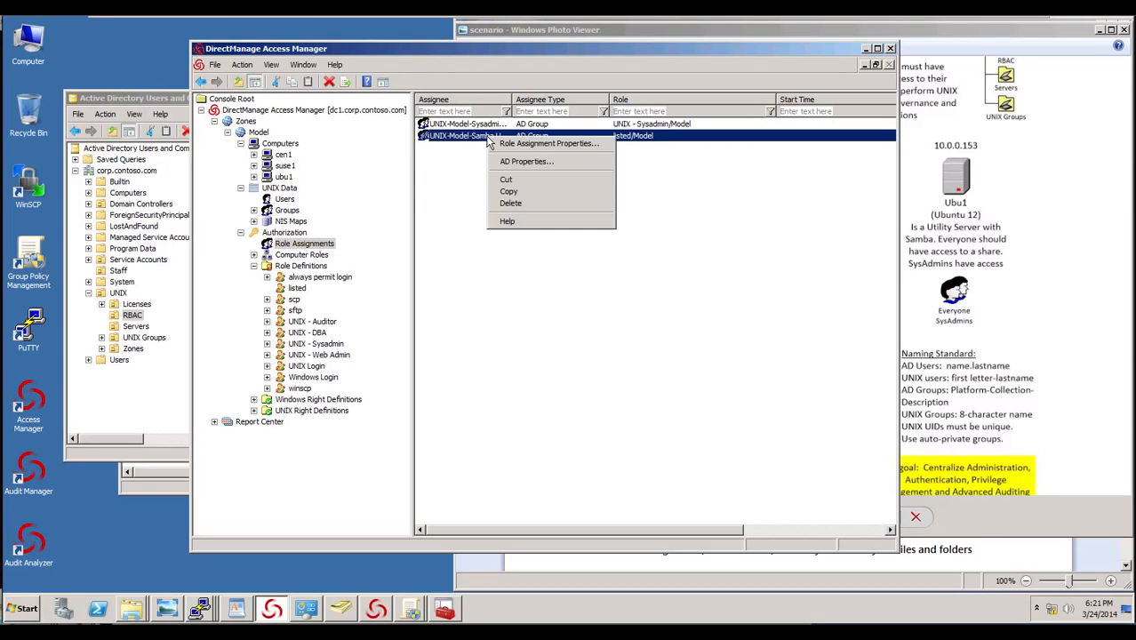
click(522, 205)
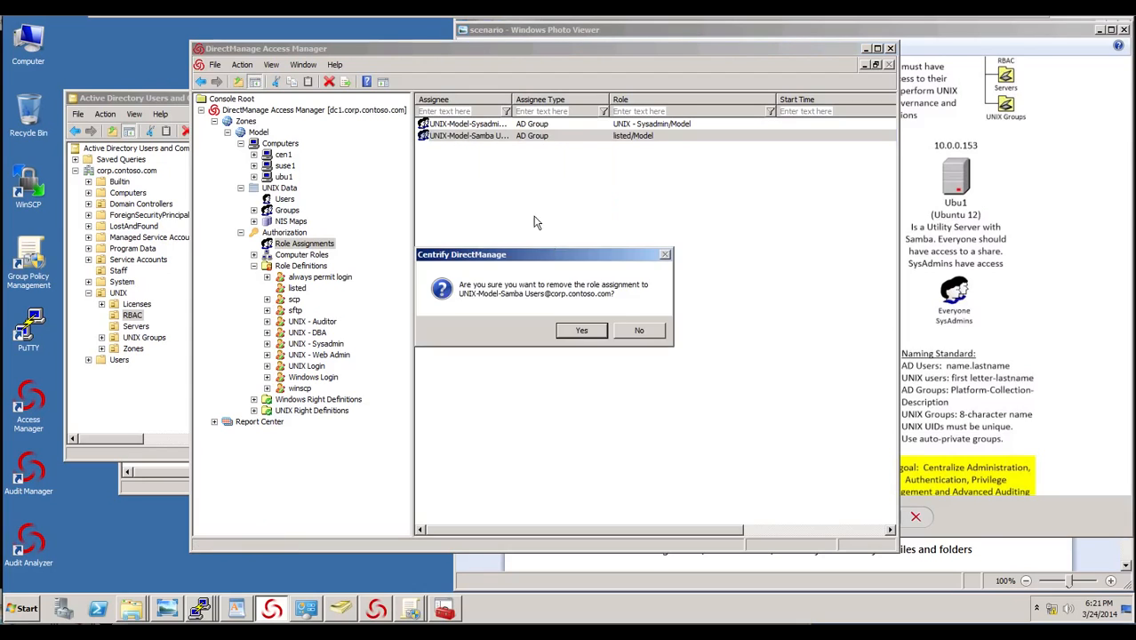
click(576, 335)
Start a new computer role named Filers in the Model zone and choose to create a new AD group for its computers.
click(255, 266)
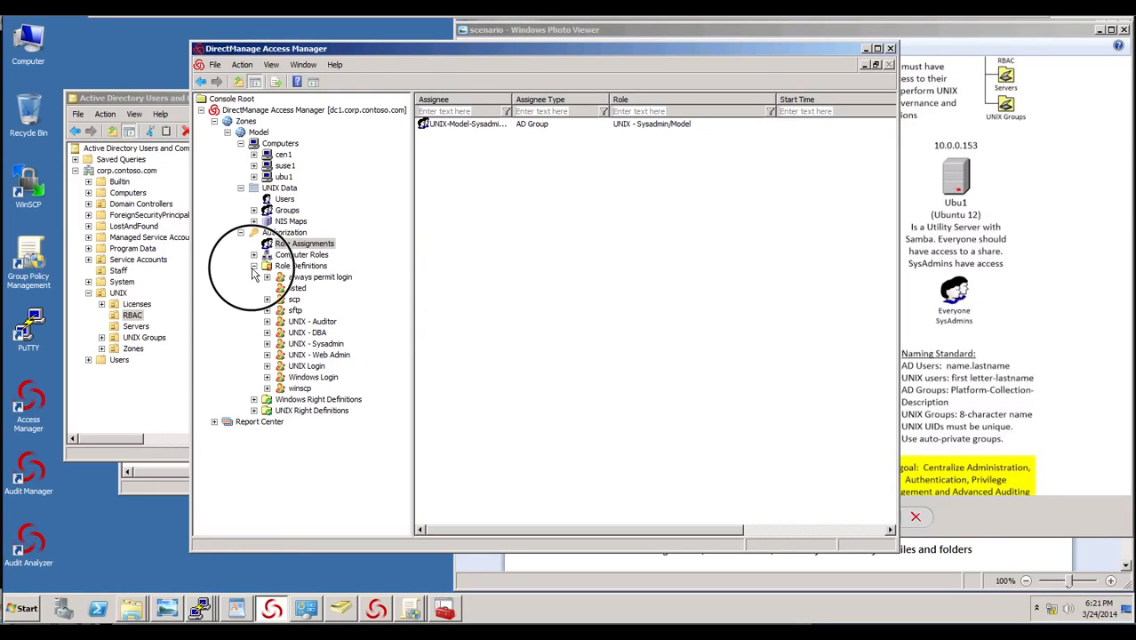
click(254, 255)
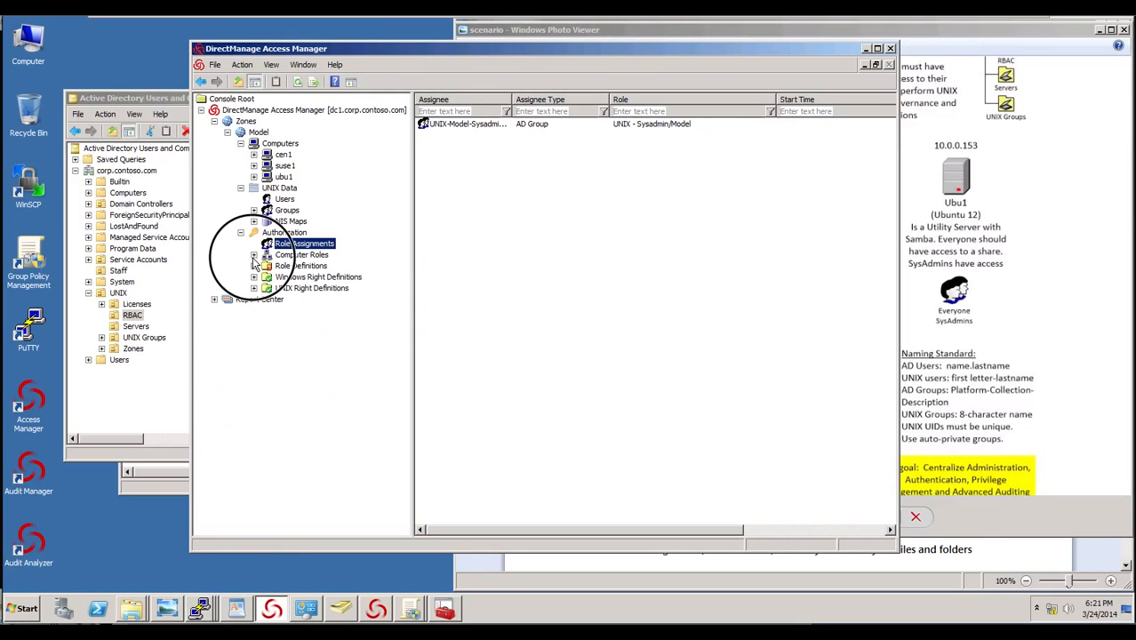
right_click(312, 257)
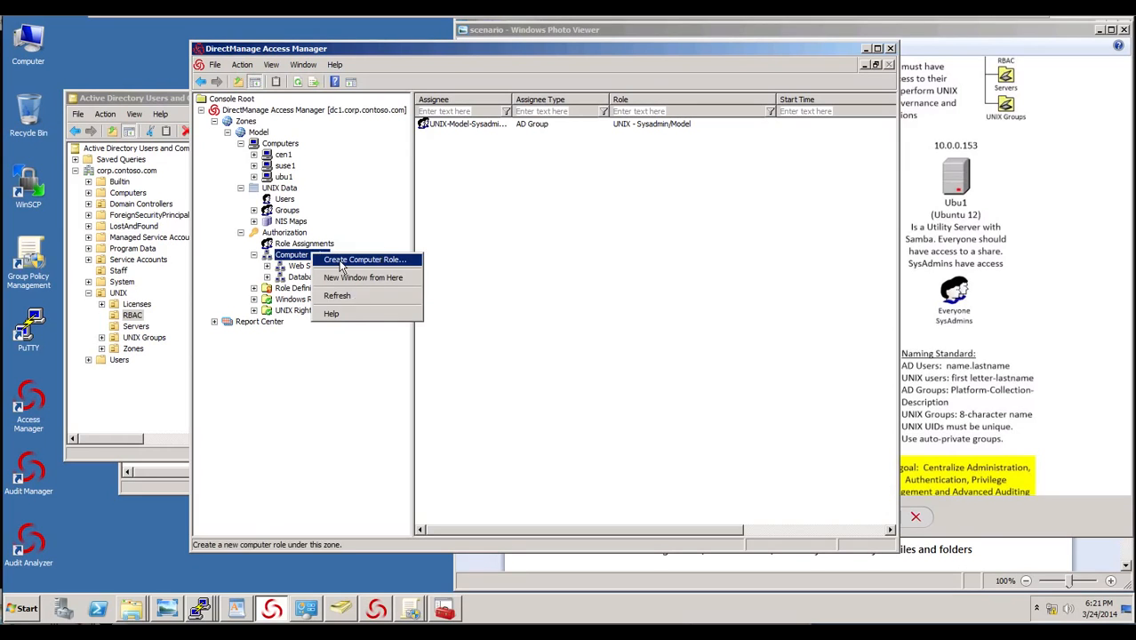
click(341, 260)
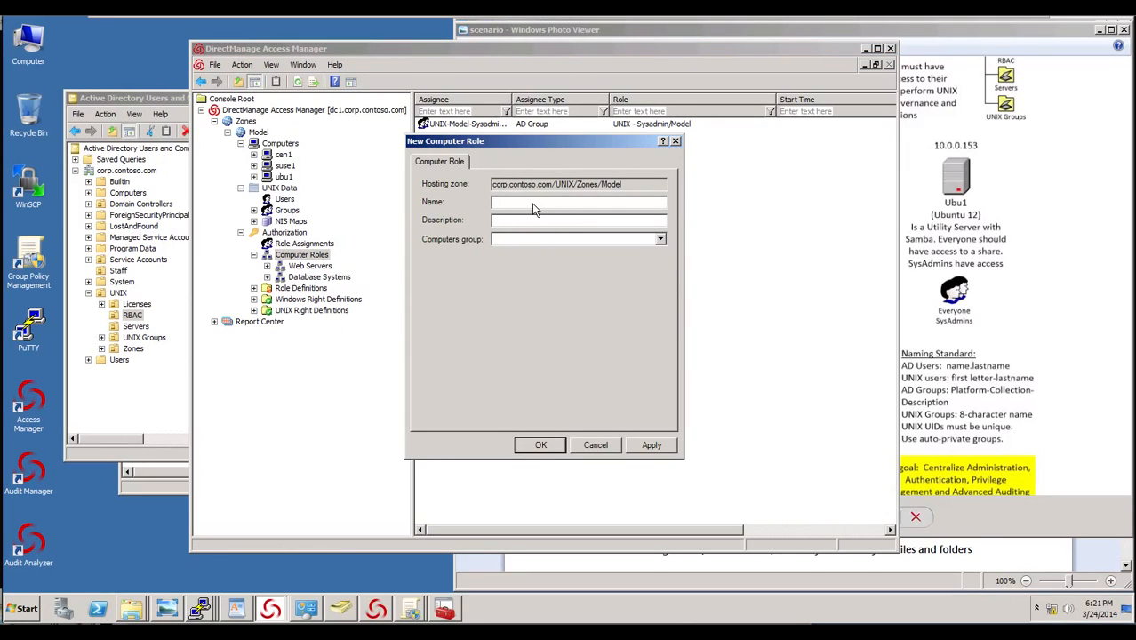
text(Filers)
click(549, 240)
click(549, 240)
click(571, 249)
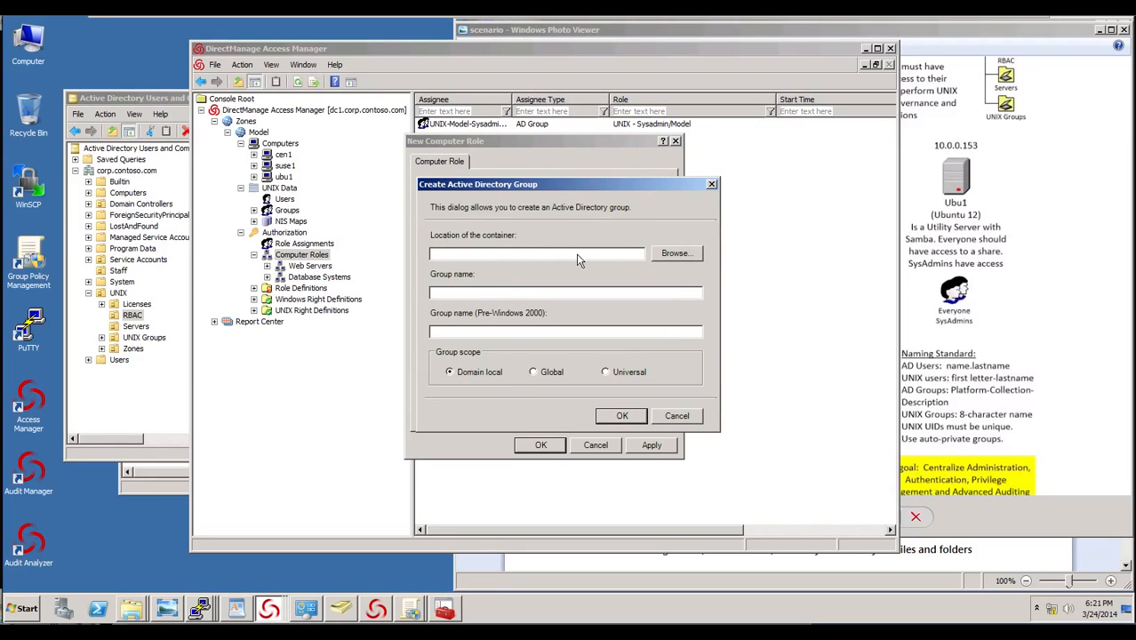
Set the new AD group's container to the RBAC OU under UNIX in corp.contoso.com.
click(669, 254)
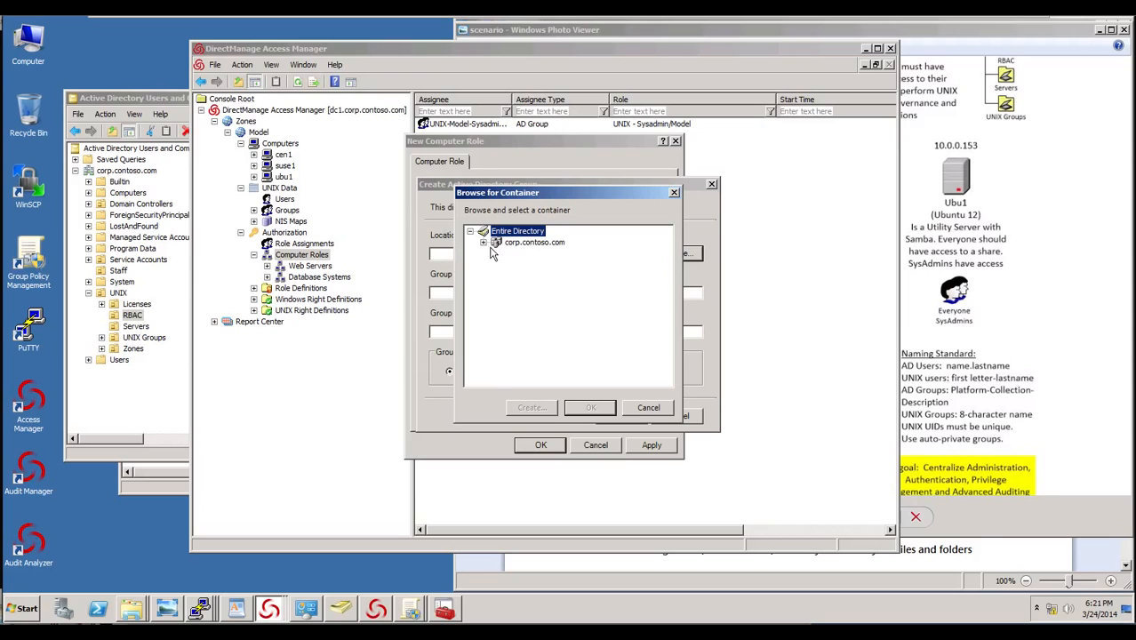
click(496, 244)
click(483, 243)
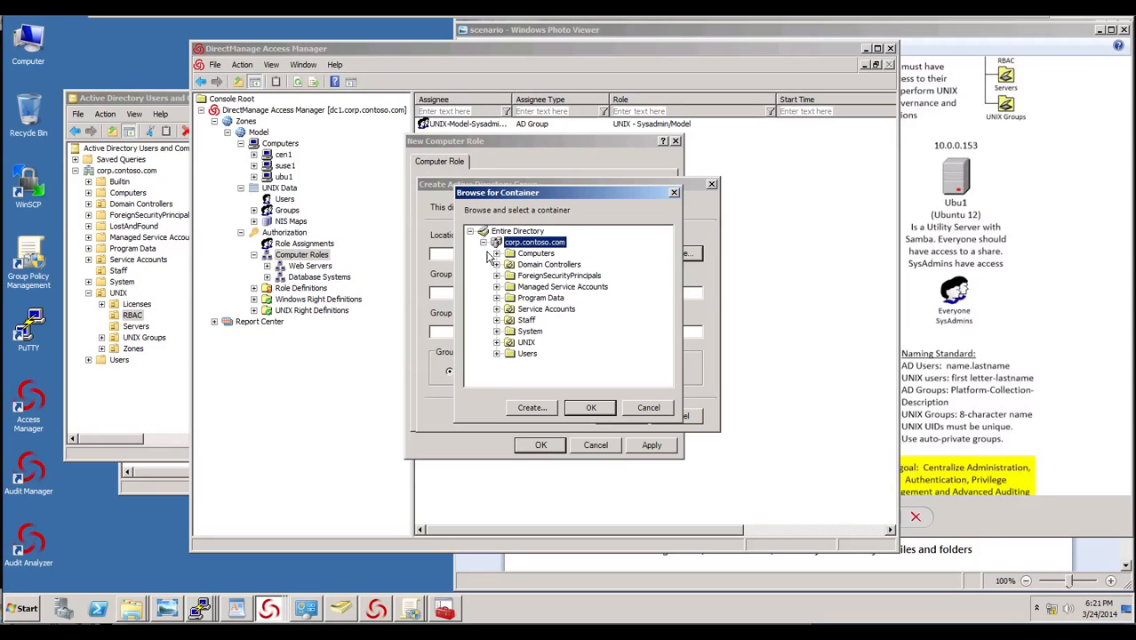
click(525, 342)
click(496, 342)
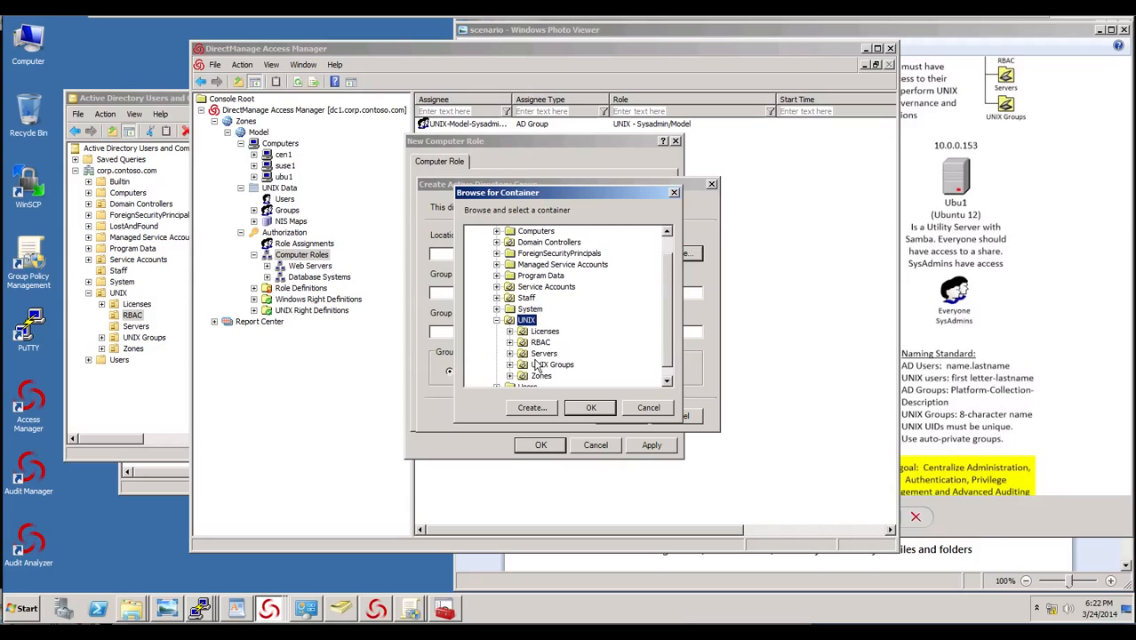
click(542, 345)
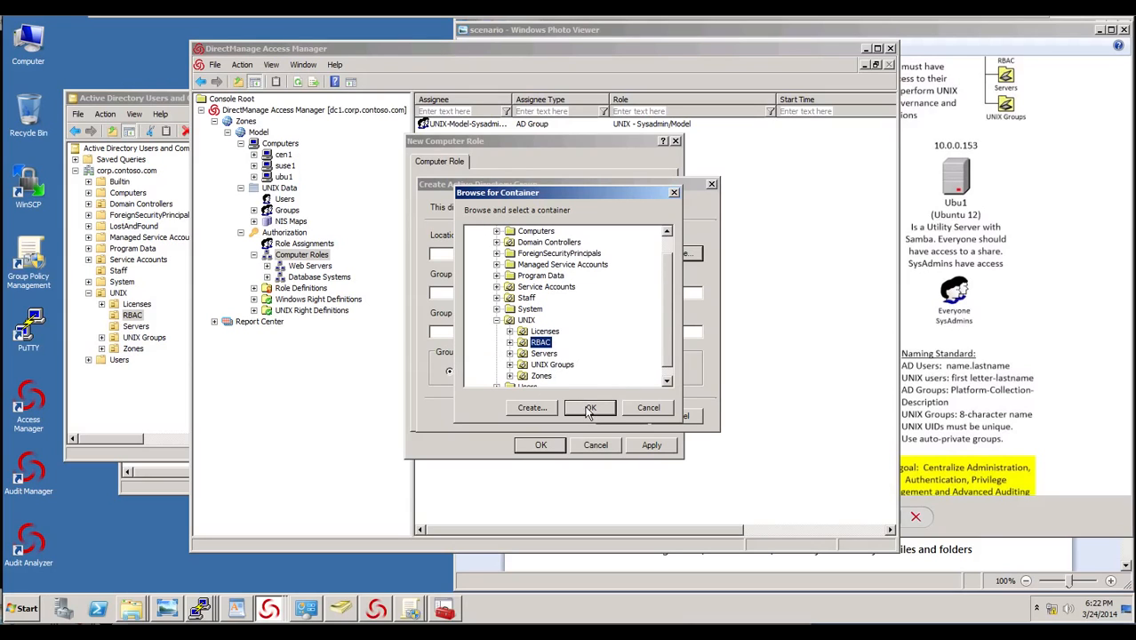
click(591, 407)
Name the computers group UNIX-Model-Samba Servers and create it with domain local scope.
click(466, 292)
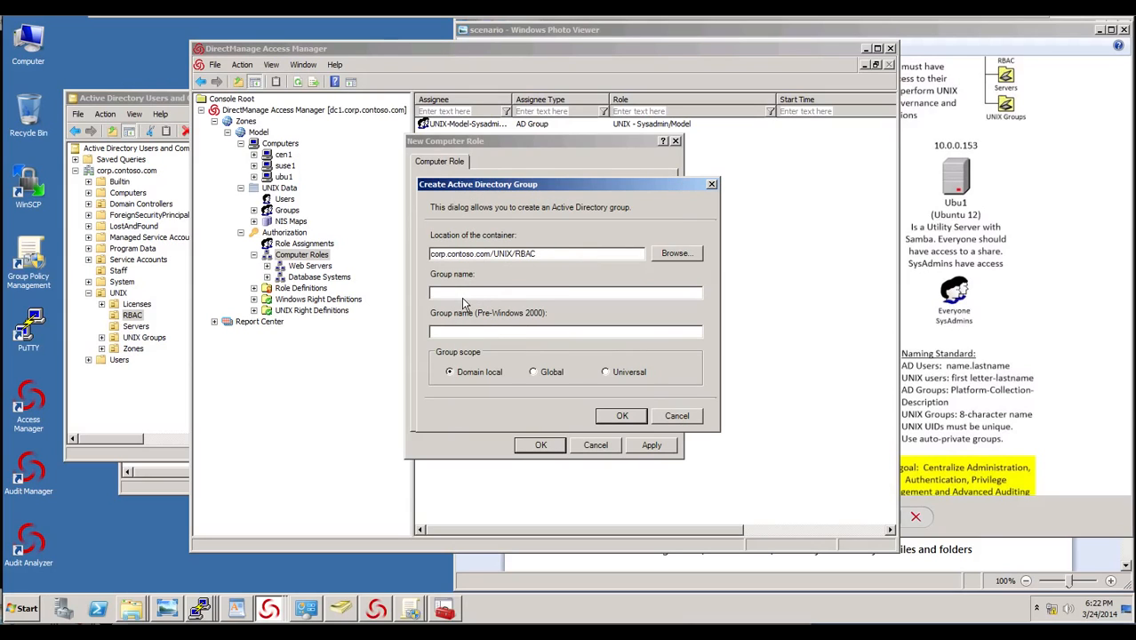
text(UNIx)
text(IX)
text(-Model)
text(-Sambar)
text(Servers)
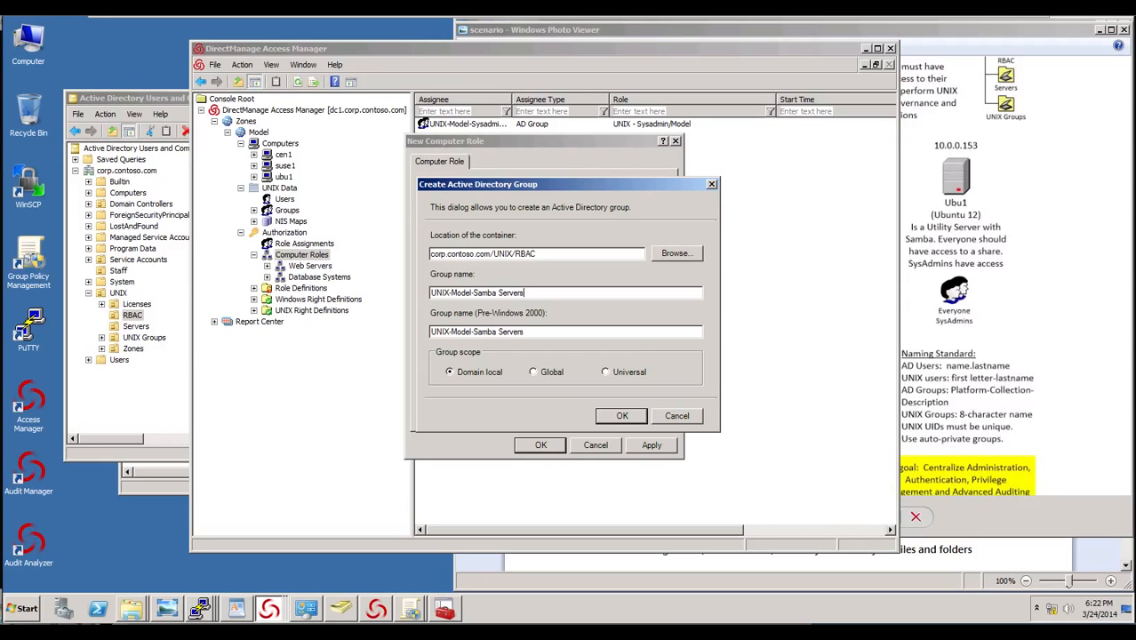
click(623, 415)
Change the new computer role's name to NFS and Samba Servers and create the role.
click(521, 205)
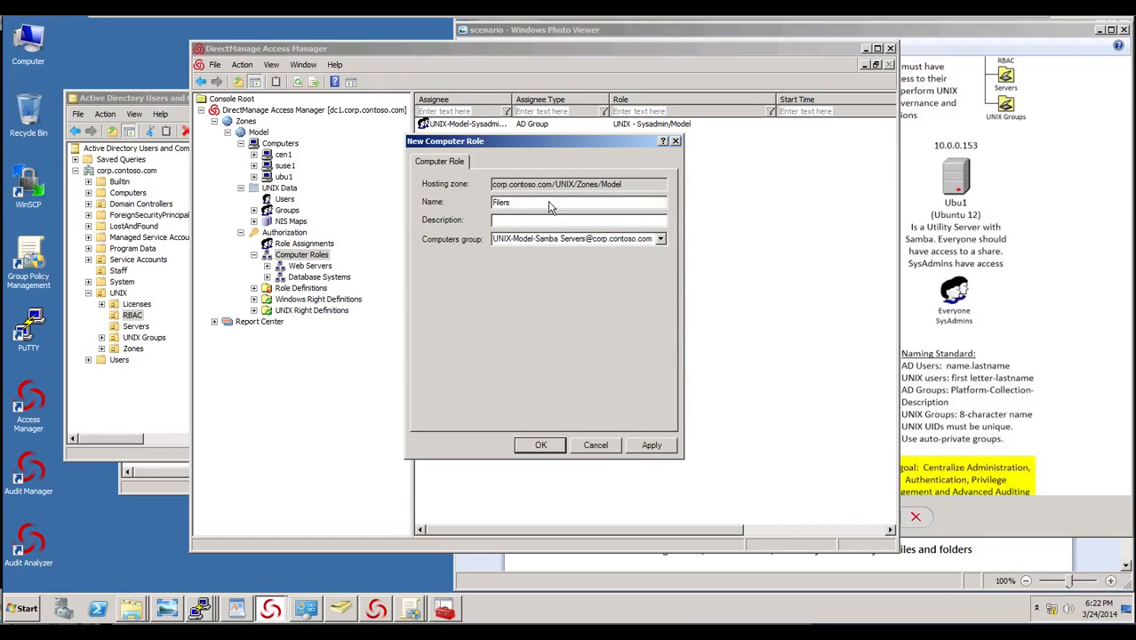
key(BackSpace)
key(BackSpace)
key(BackSpace)
key(BackSpace)
key(BackSpace)
key(BackSpace)
text(N)
click(554, 449)
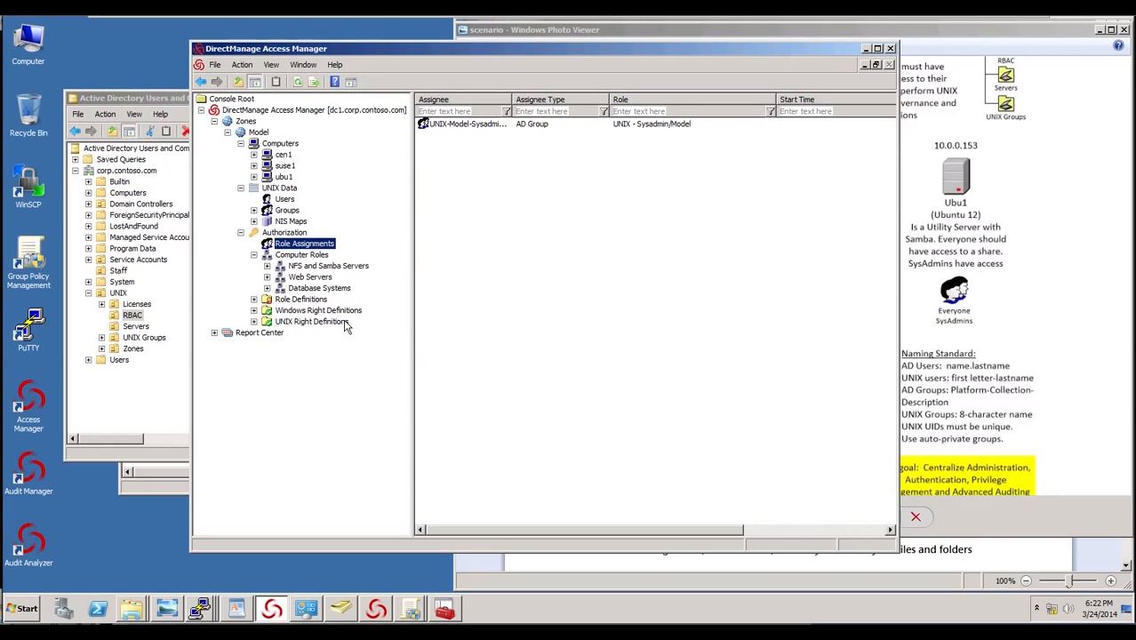
Add computer ubu1 to the members of the NFS and Samba Servers computer role and check its member list.
click(333, 267)
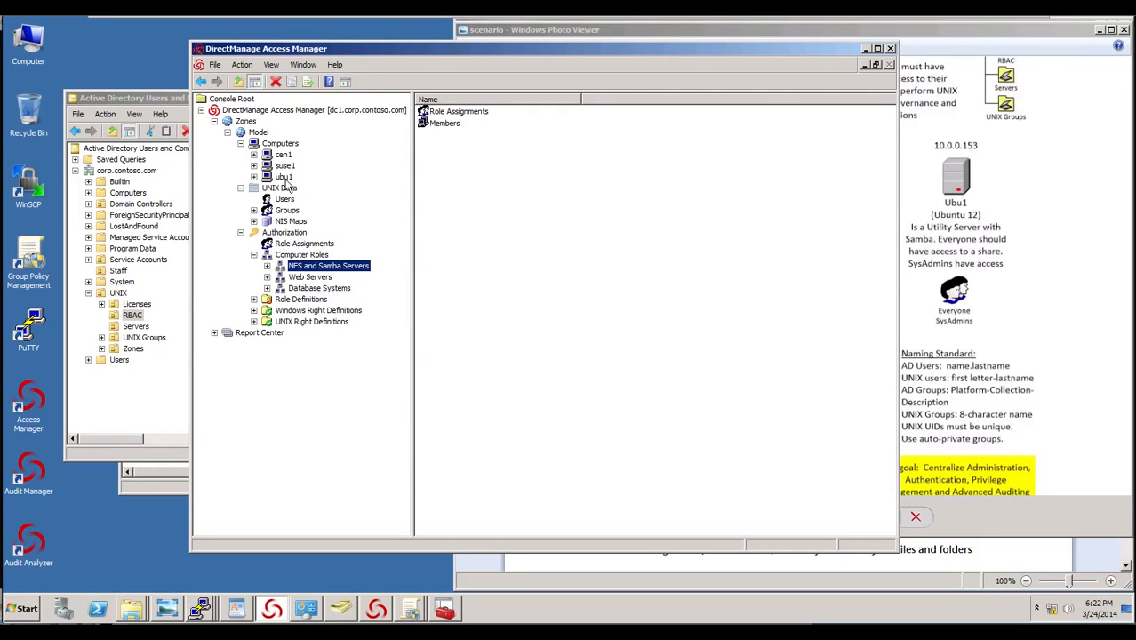
drag(283, 177, 338, 274)
click(266, 266)
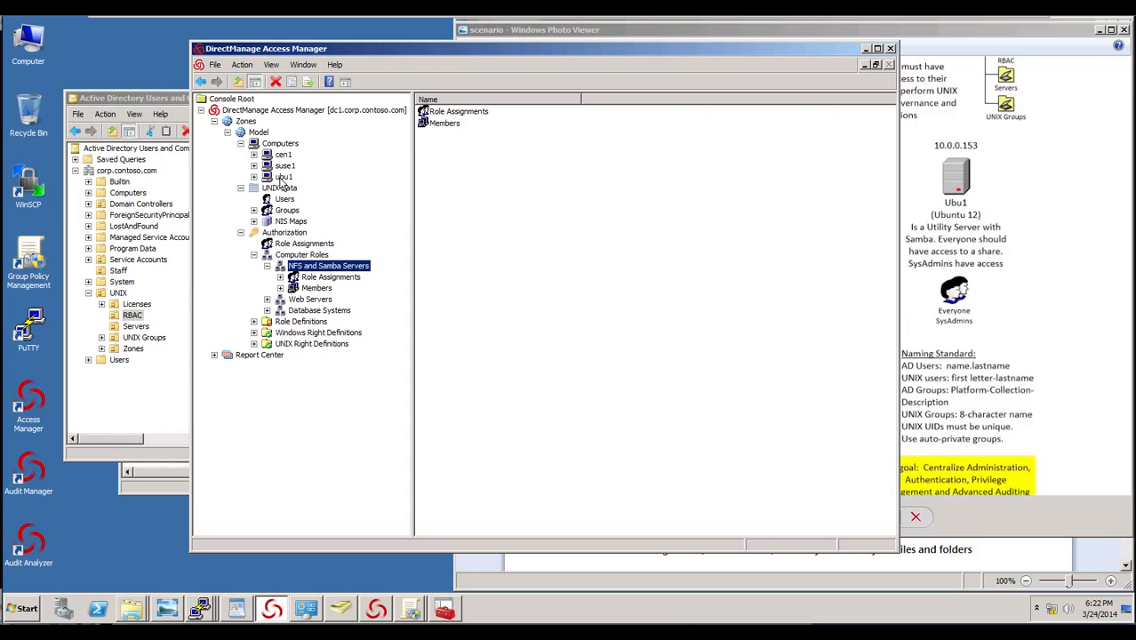
drag(283, 178, 315, 289)
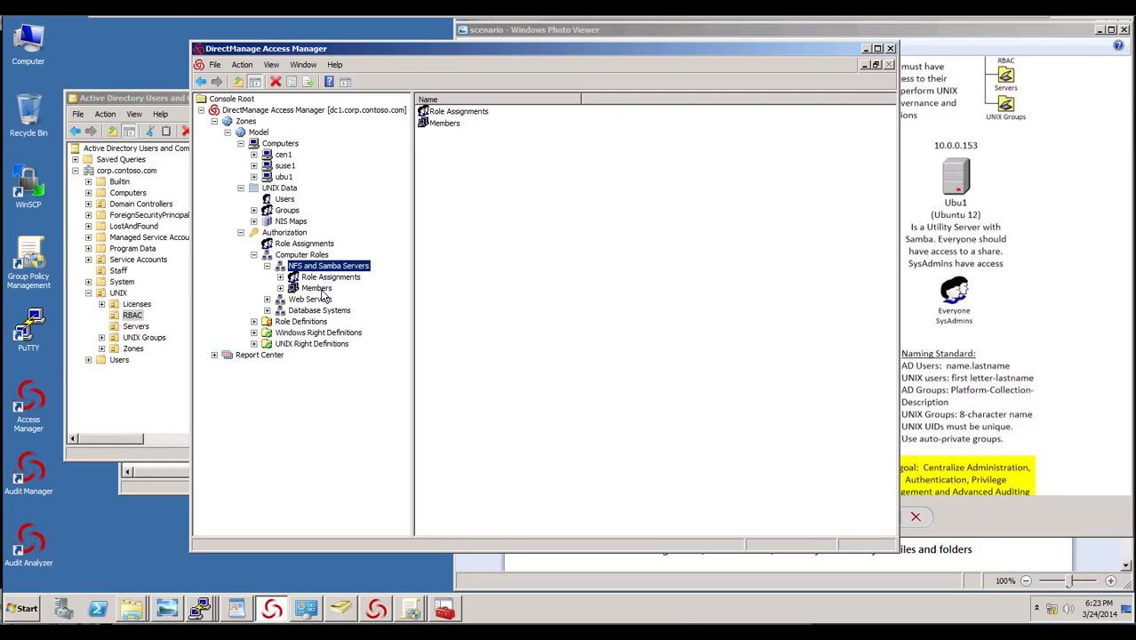
click(320, 289)
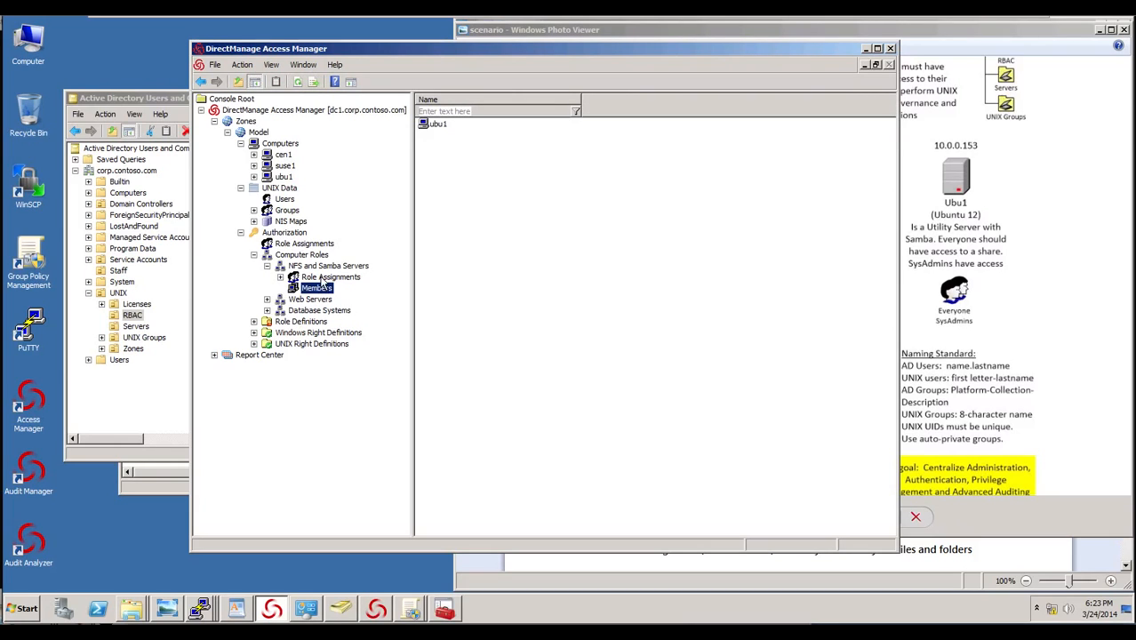
Start a role assignment in the NFS and Samba Servers computer role using the listed role.
click(329, 277)
right_click(455, 144)
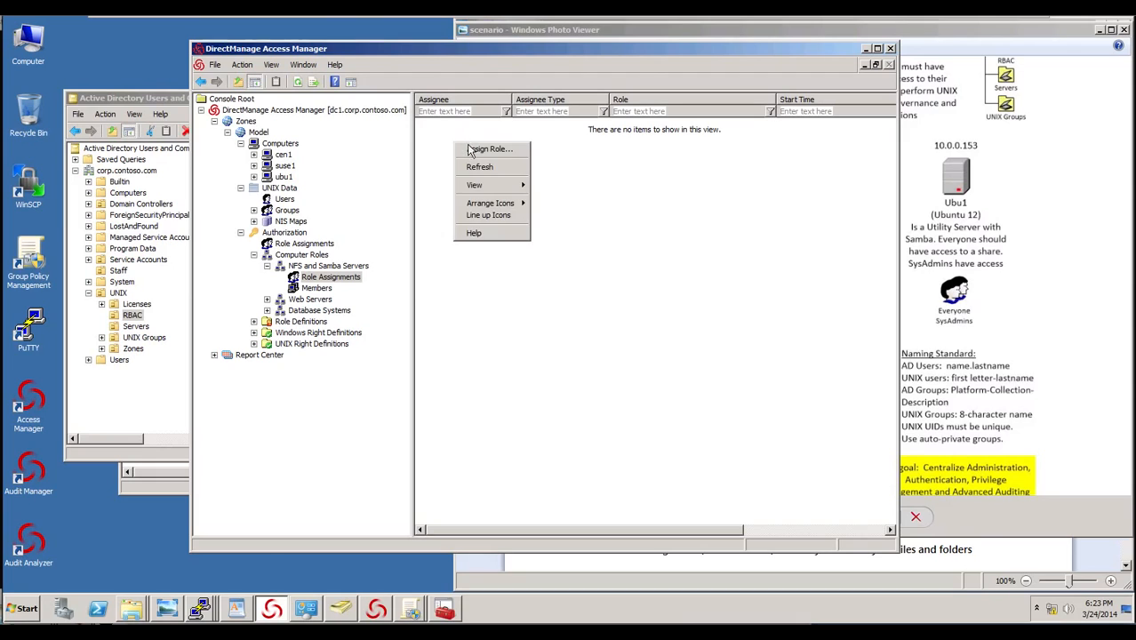
click(471, 149)
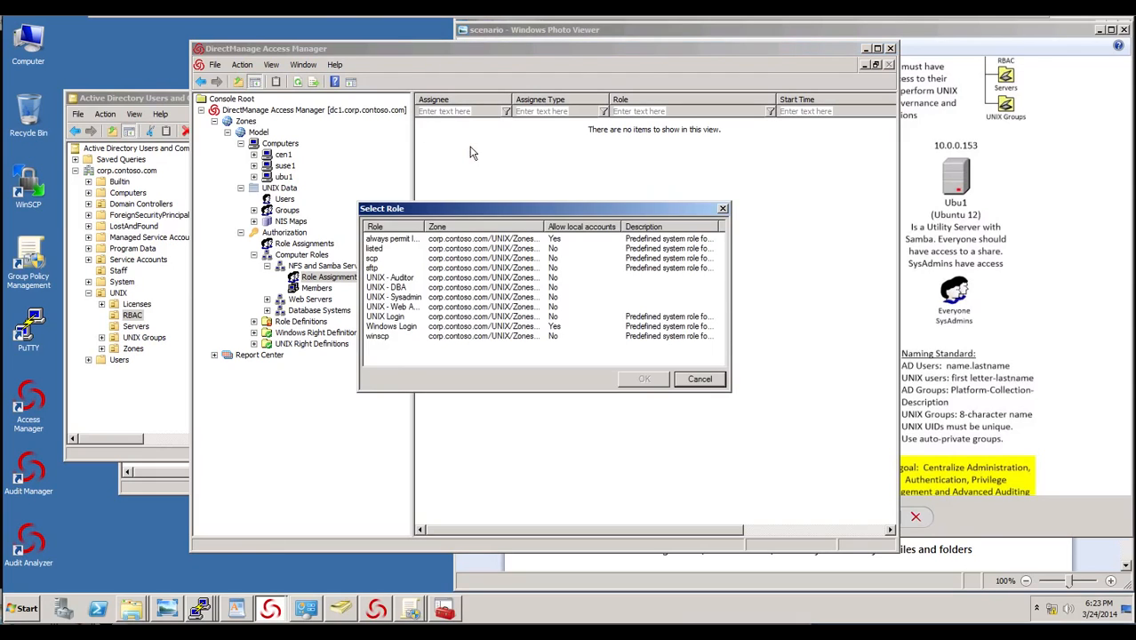
click(373, 250)
click(622, 379)
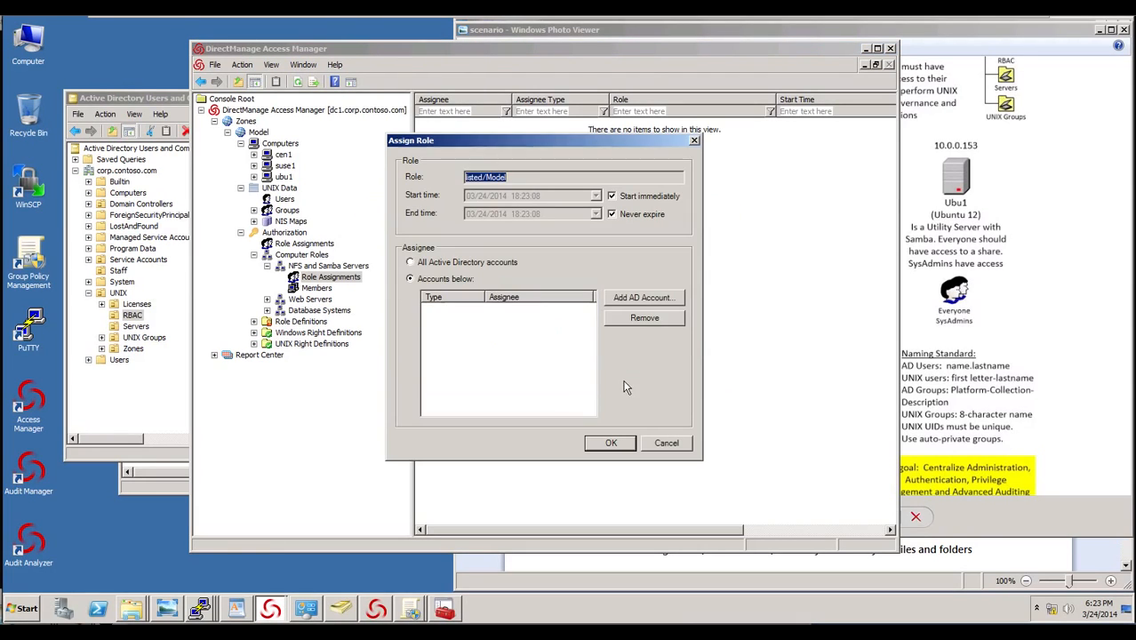
Search AD groups for "unix", add UNIX-Model-Samba Users as the assignee and confirm the computer-role assignment.
click(645, 299)
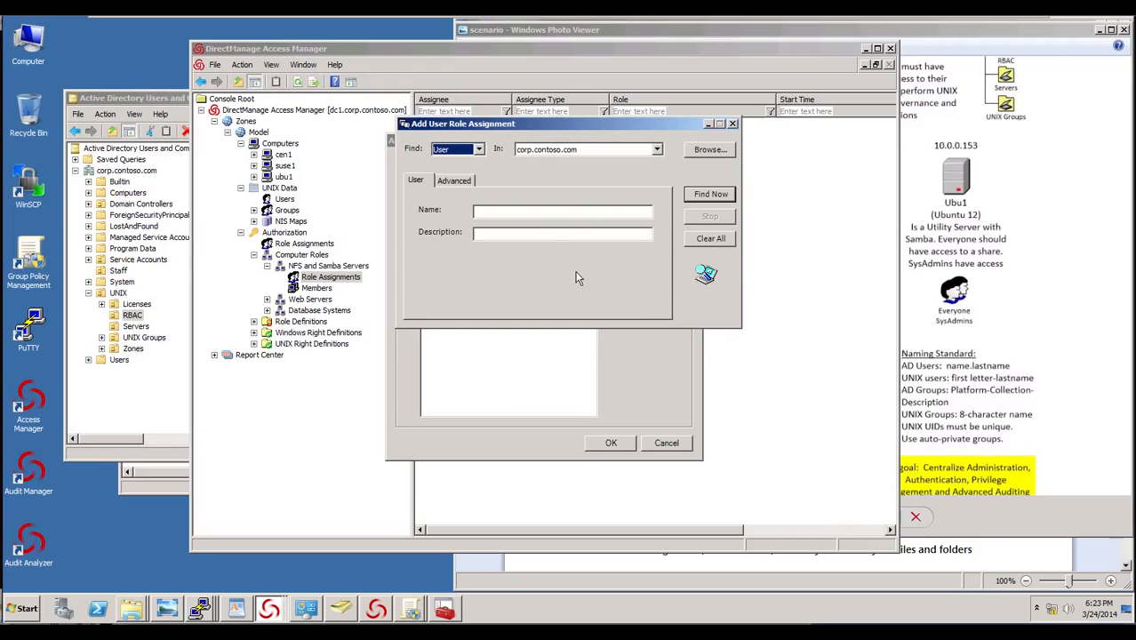
click(479, 149)
click(458, 171)
click(521, 214)
text(u)
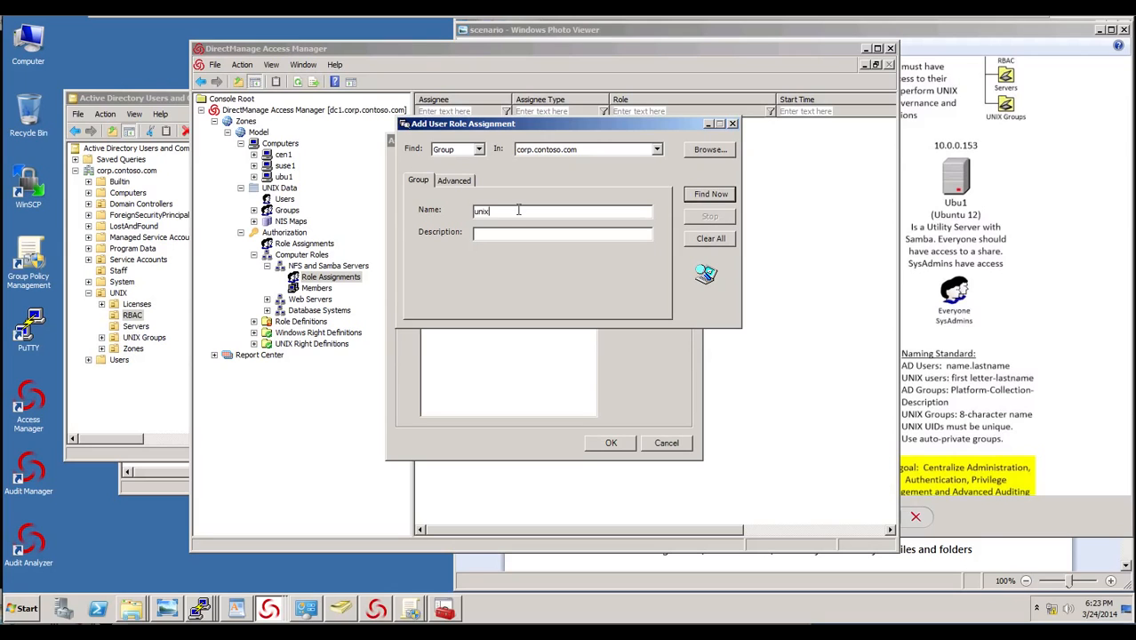
text(nix)
click(710, 194)
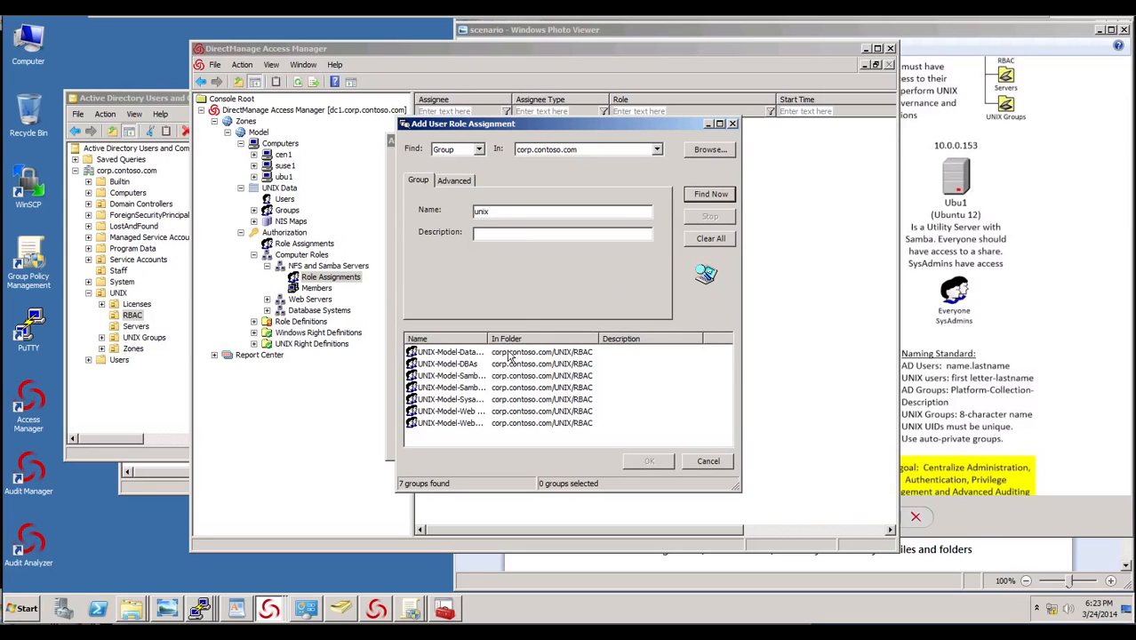
drag(488, 339, 510, 339)
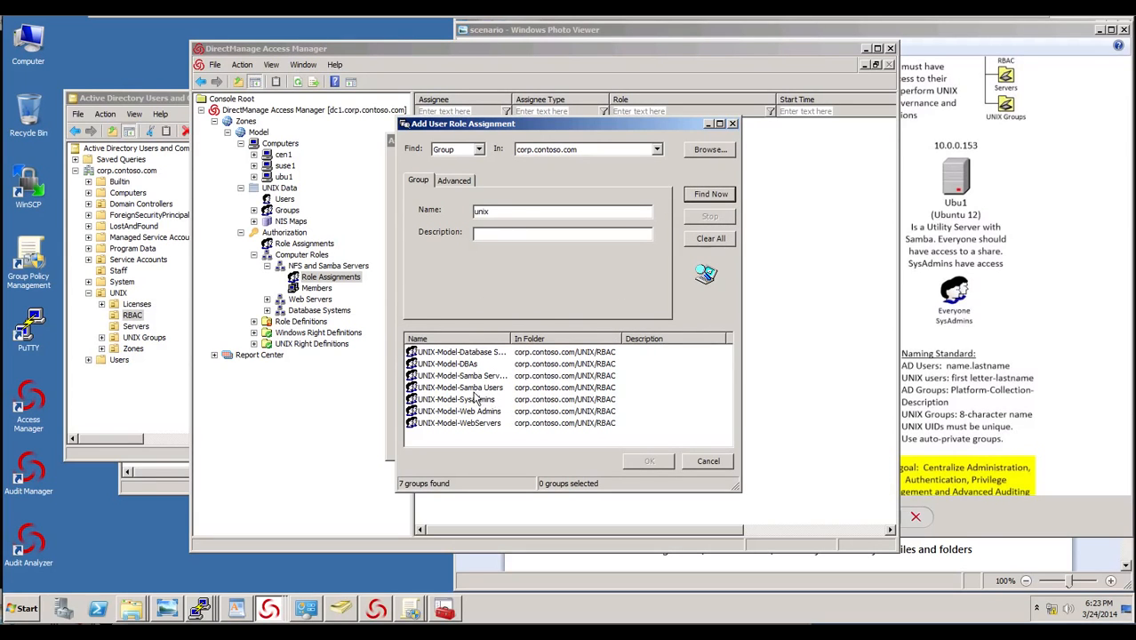
double_click(464, 388)
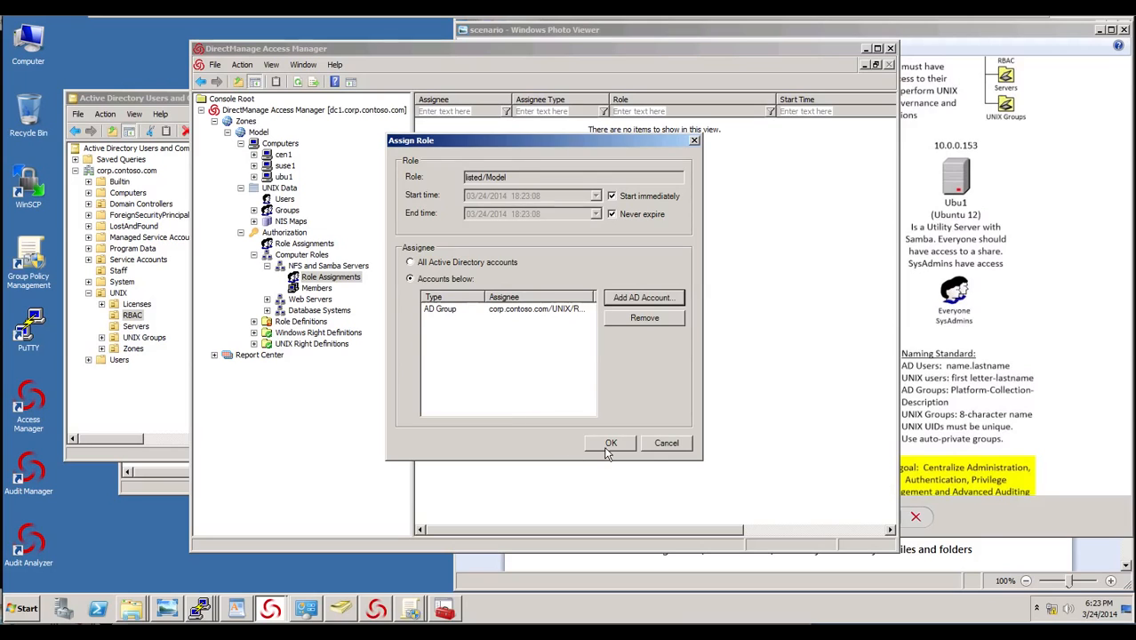
click(610, 445)
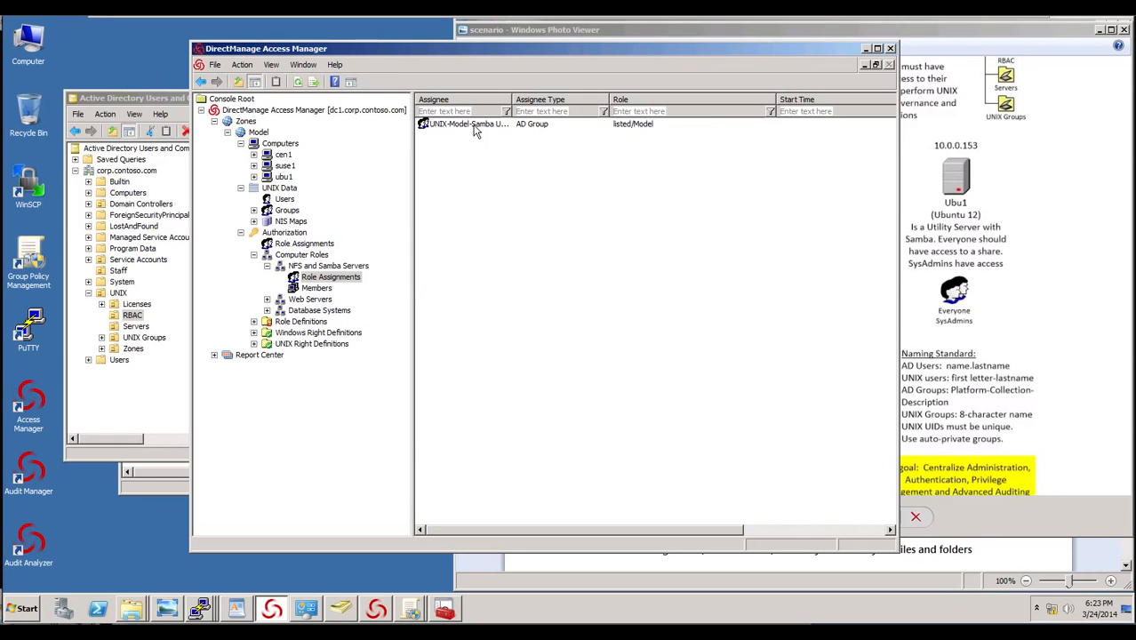
Add the three staff users as members of the UNIX-Model-Samba Users AD group and save its properties.
right_click(474, 131)
click(495, 151)
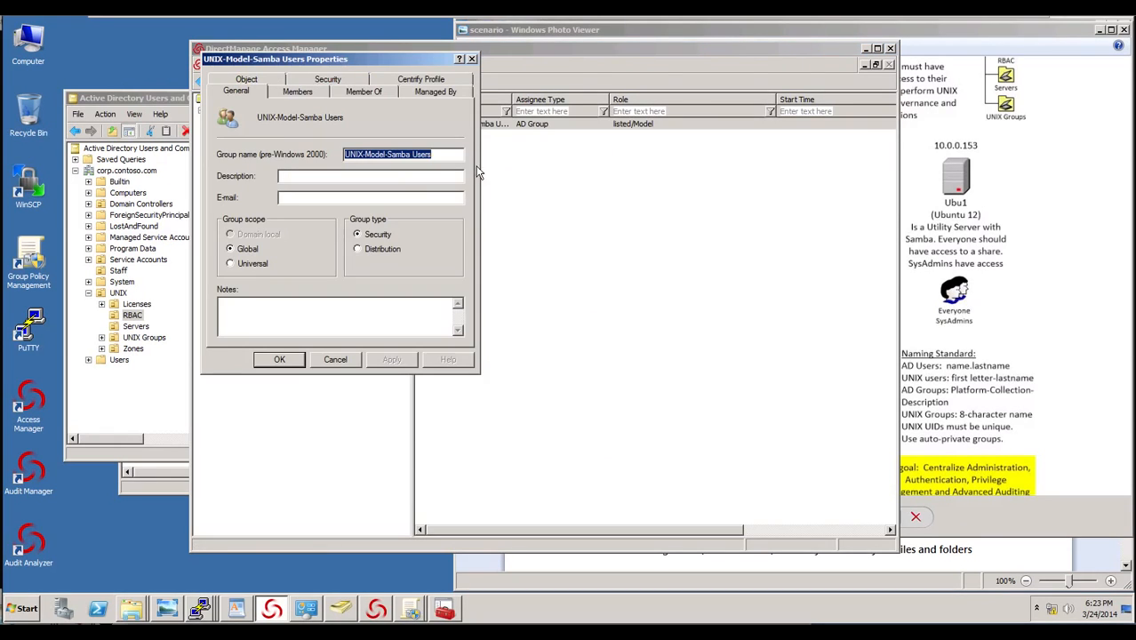
click(286, 94)
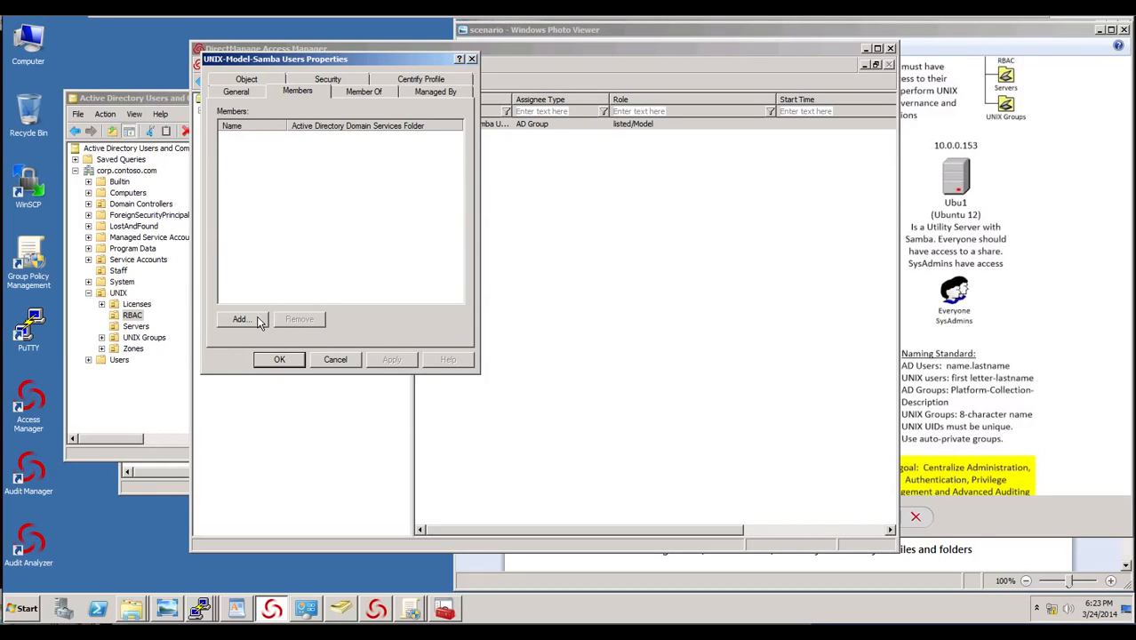
click(240, 319)
text(s)
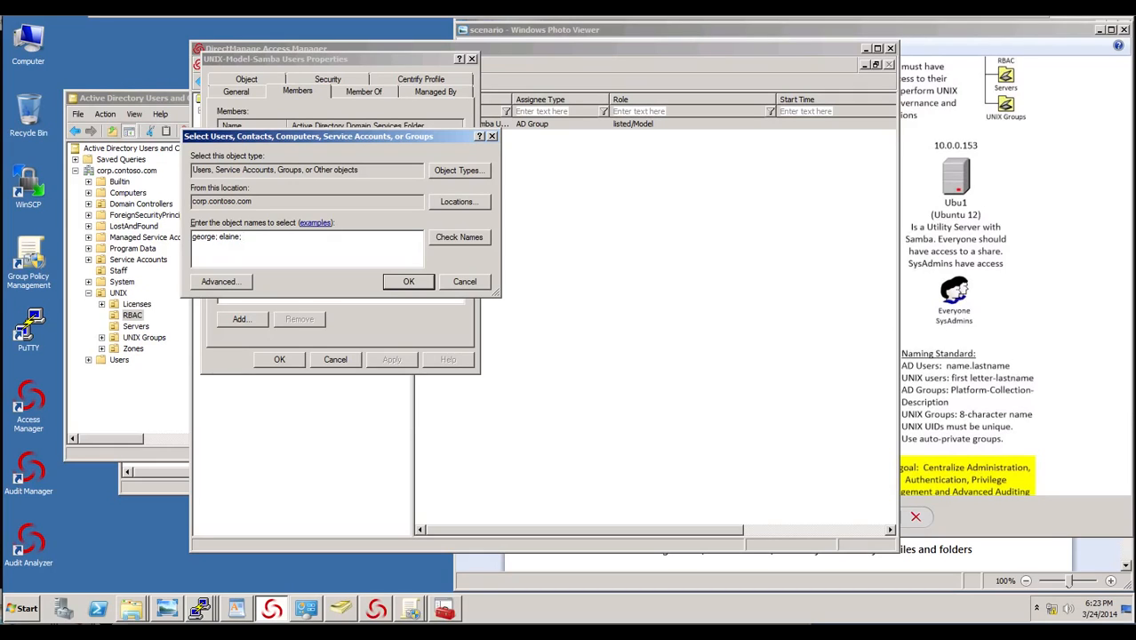
text(osmo;)
click(439, 238)
click(409, 282)
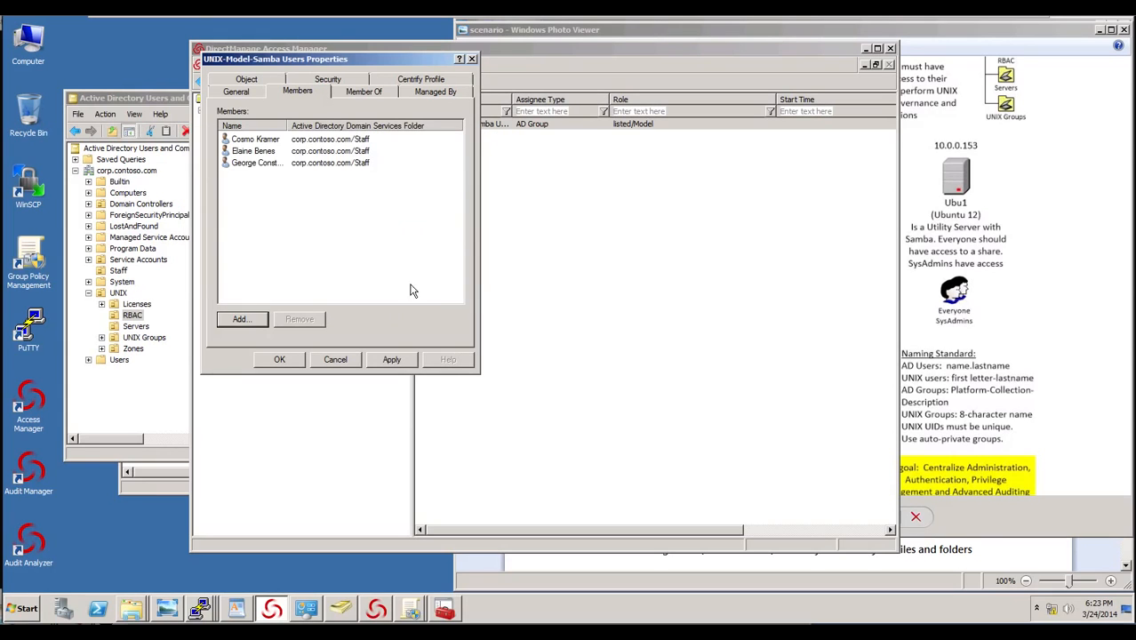
click(279, 359)
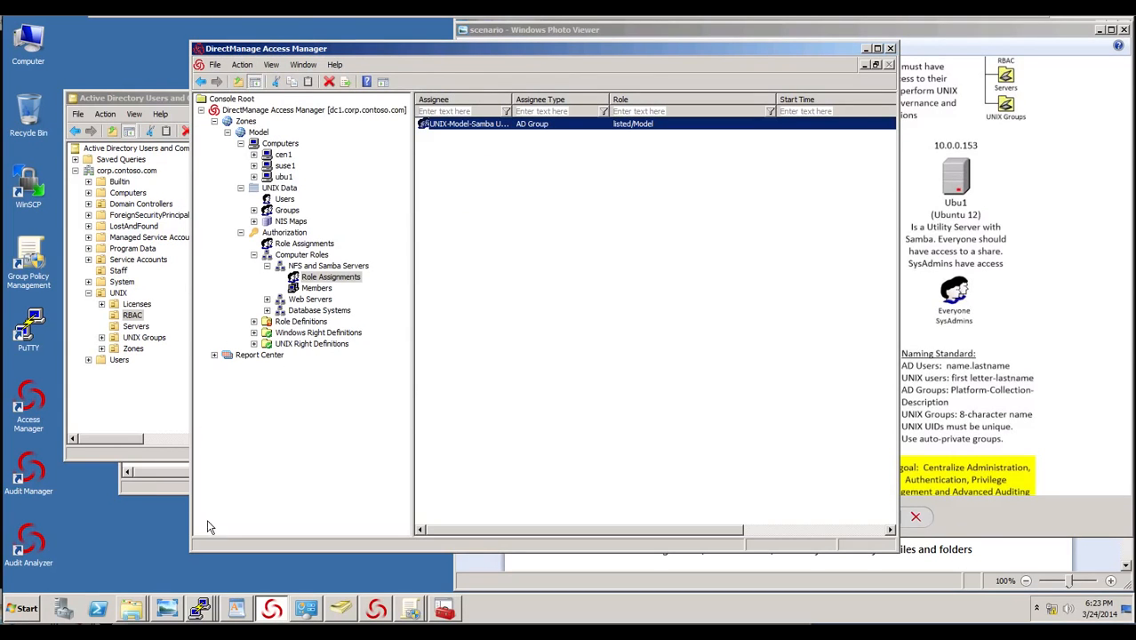
Switch to the ubu1 PuTTY session, restart the centrifydc service and flush its caches with adflush.
click(203, 612)
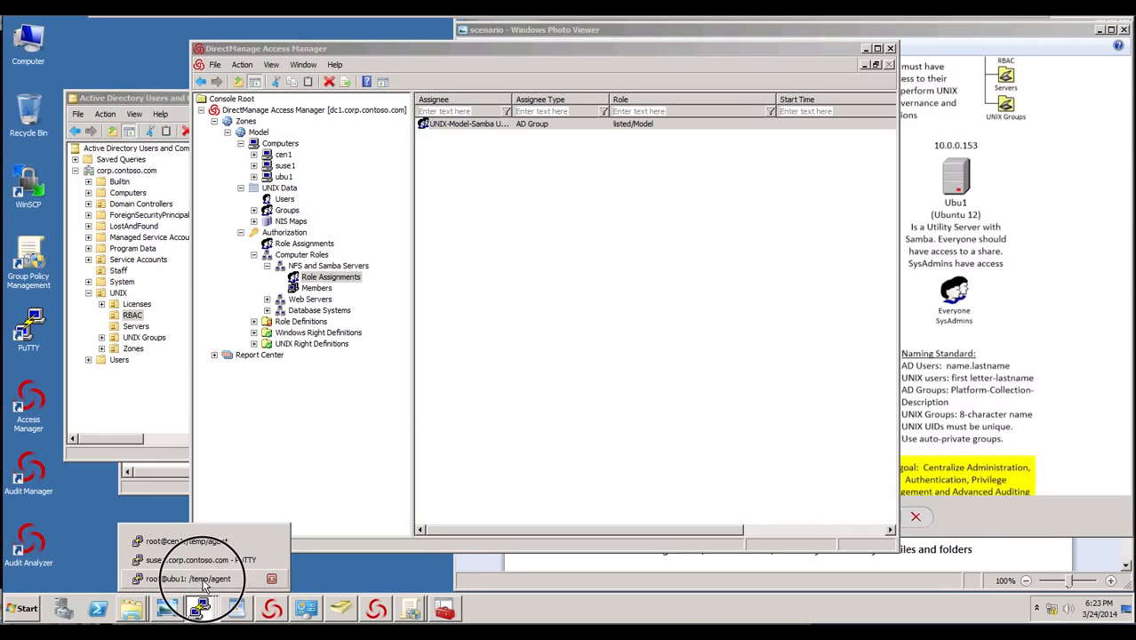
click(226, 544)
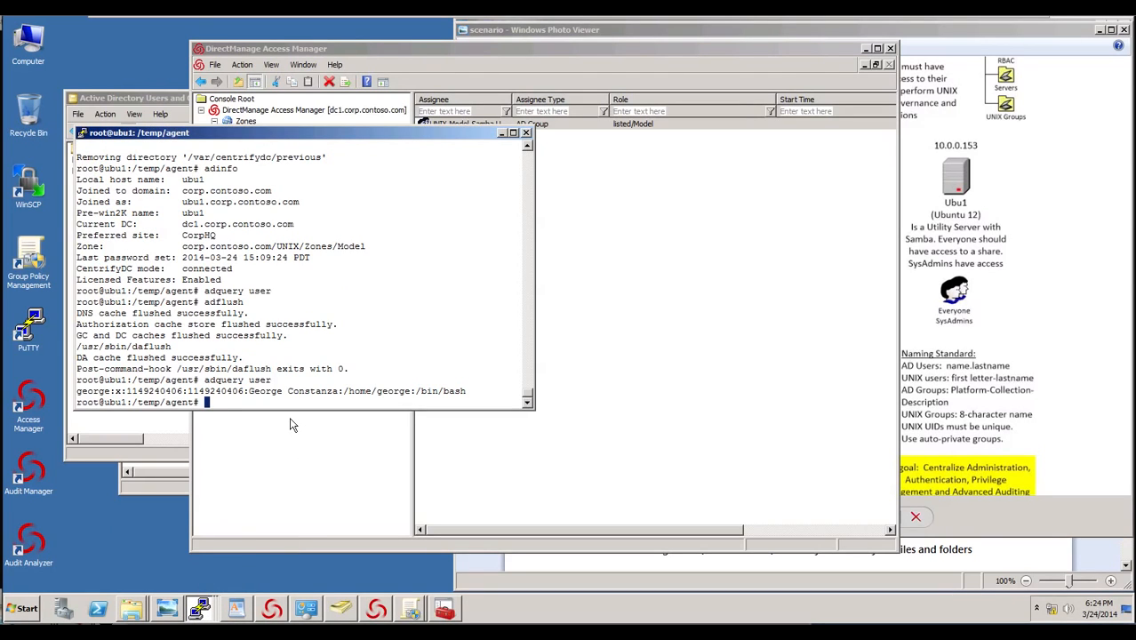
text(service centrifydc restart)
key(Return)
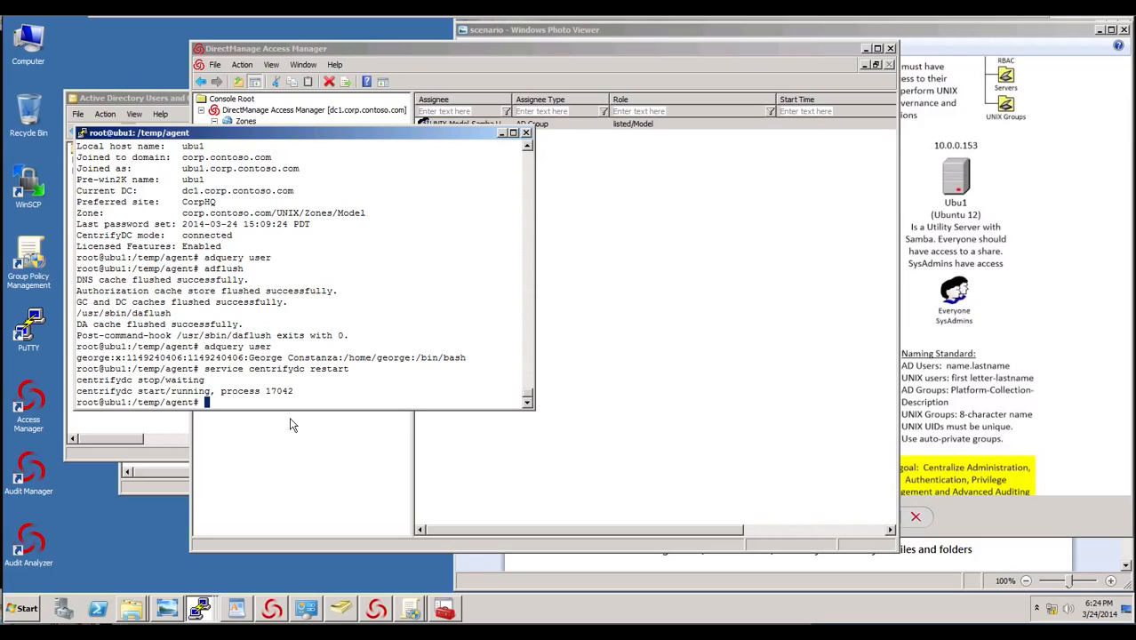
text(adflush)
key(Return)
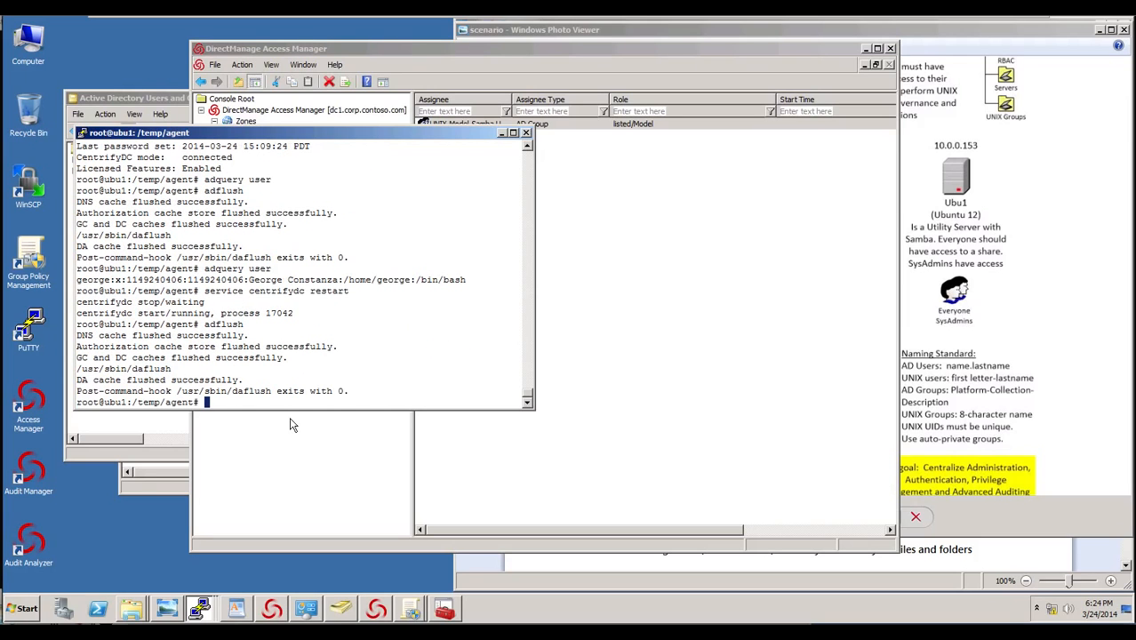
List the AD users visible on ubu1 with adquery user and review the DBA user's roles and rights with dzinfo.
text(adquery user)
key(Return)
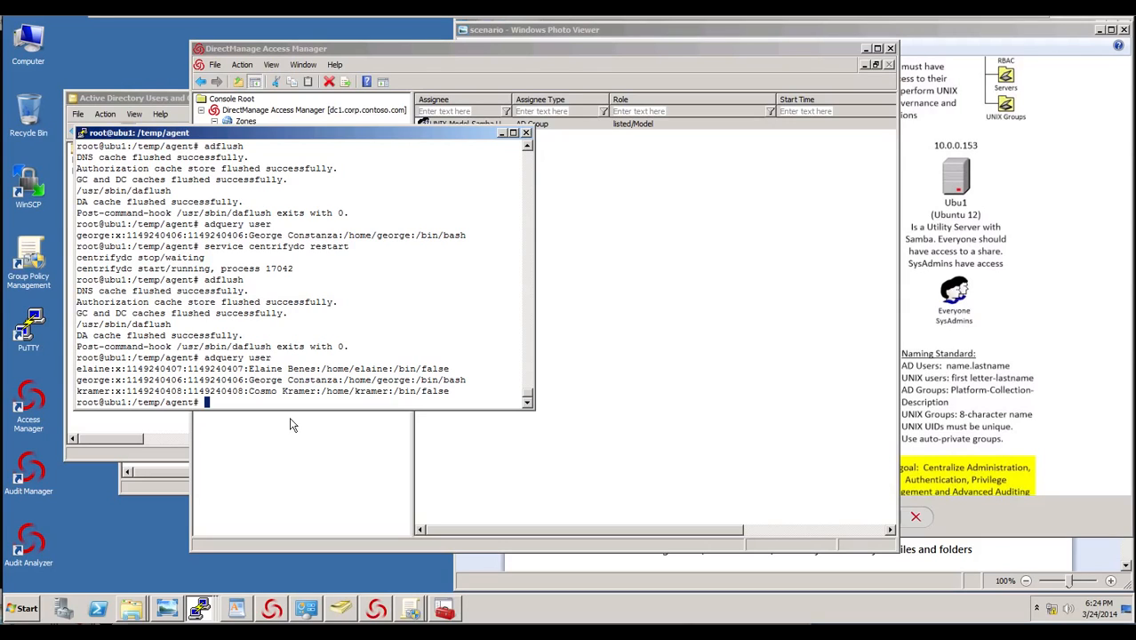
text(dzinfo elaine)
key(Return)
scroll(264, 309, up, 10)
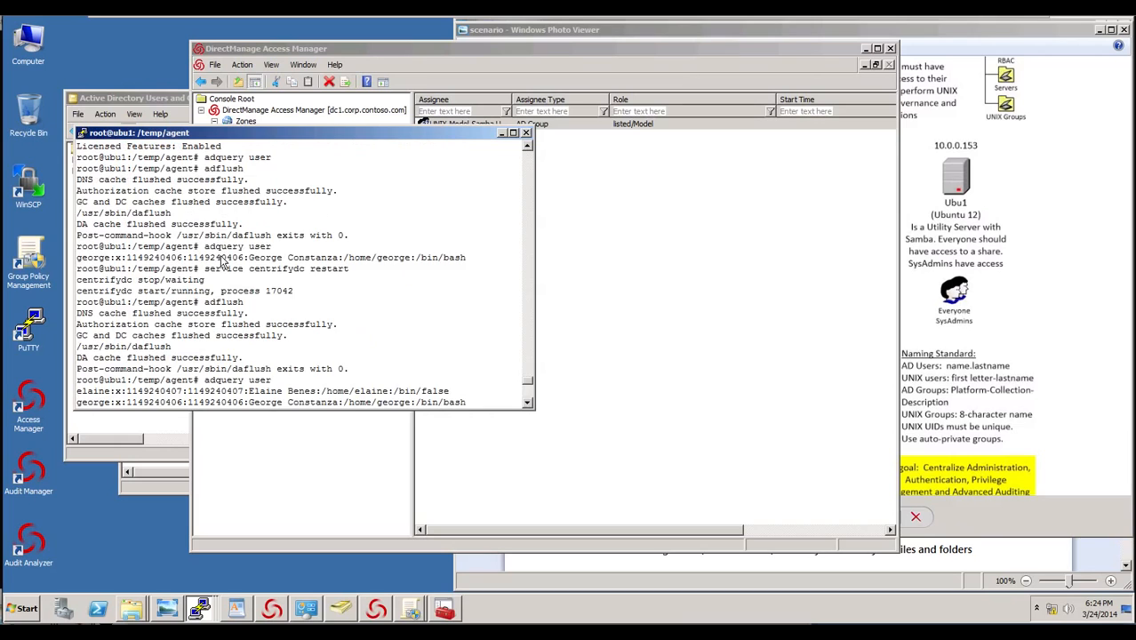
scroll(223, 267, down, 6)
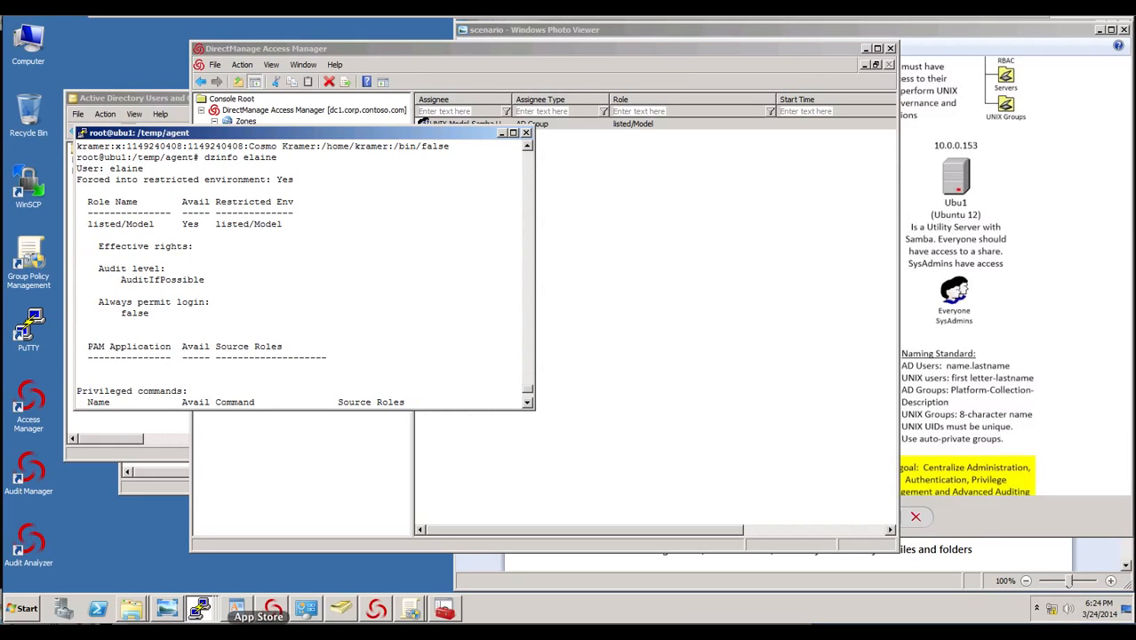
Switch to the suse1 PuTTY session and show the DBA user's roles and privileged commands with dzinfo.
click(197, 610)
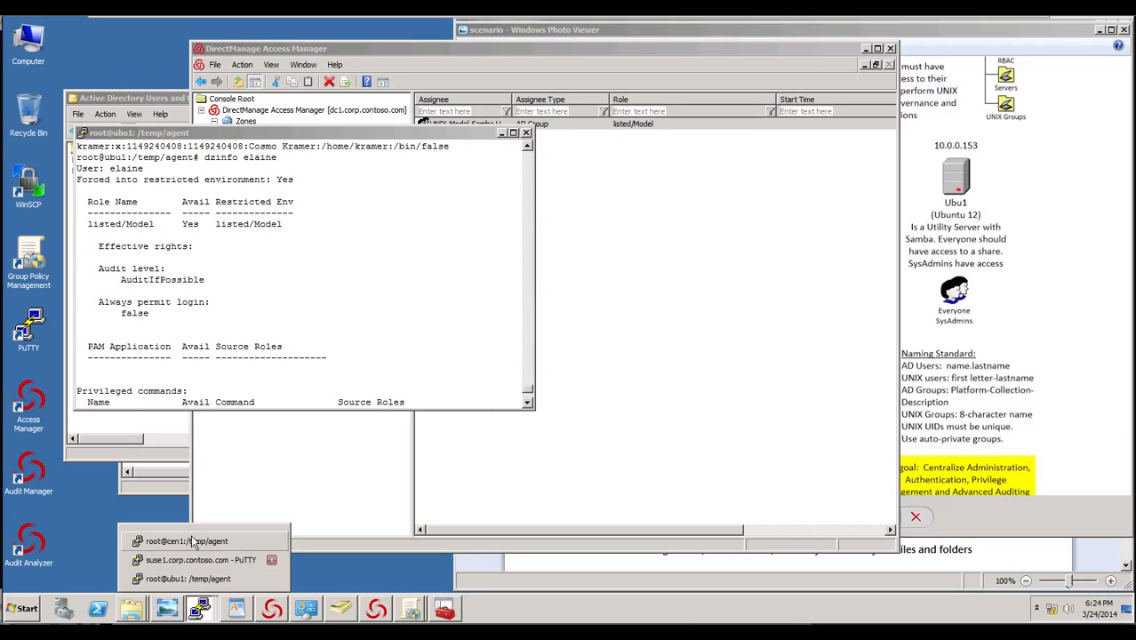
click(194, 542)
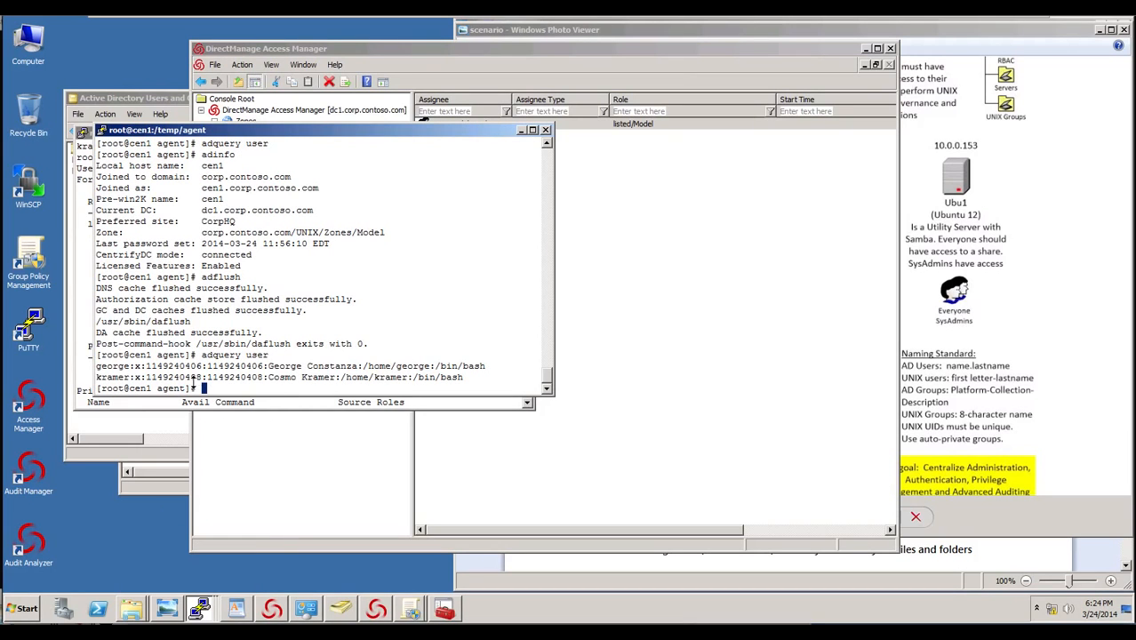
click(199, 610)
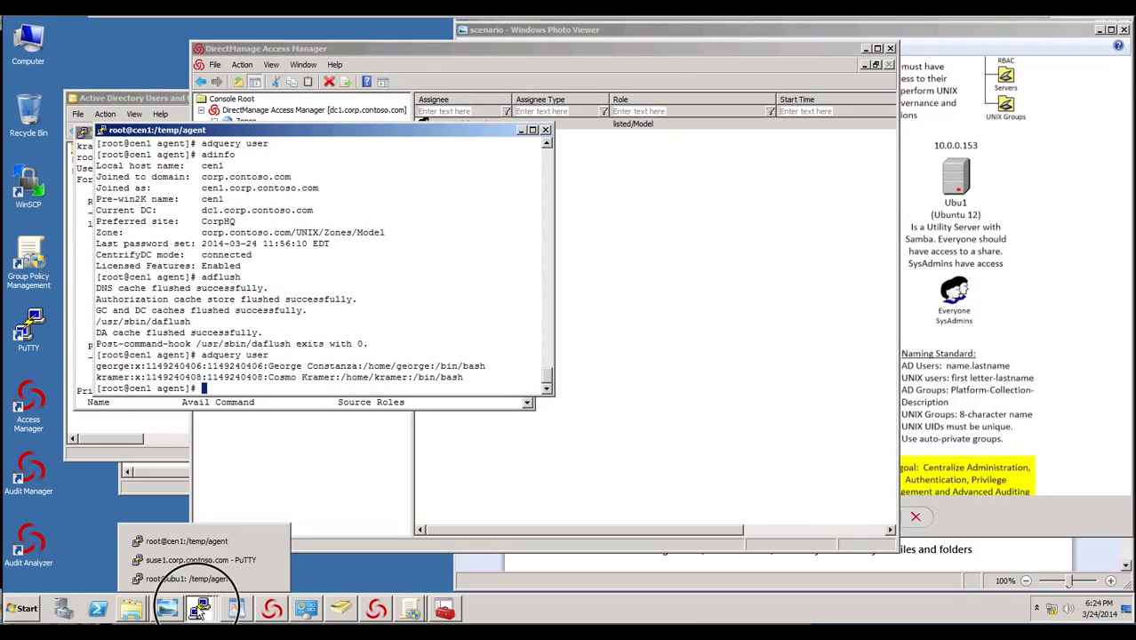
click(213, 560)
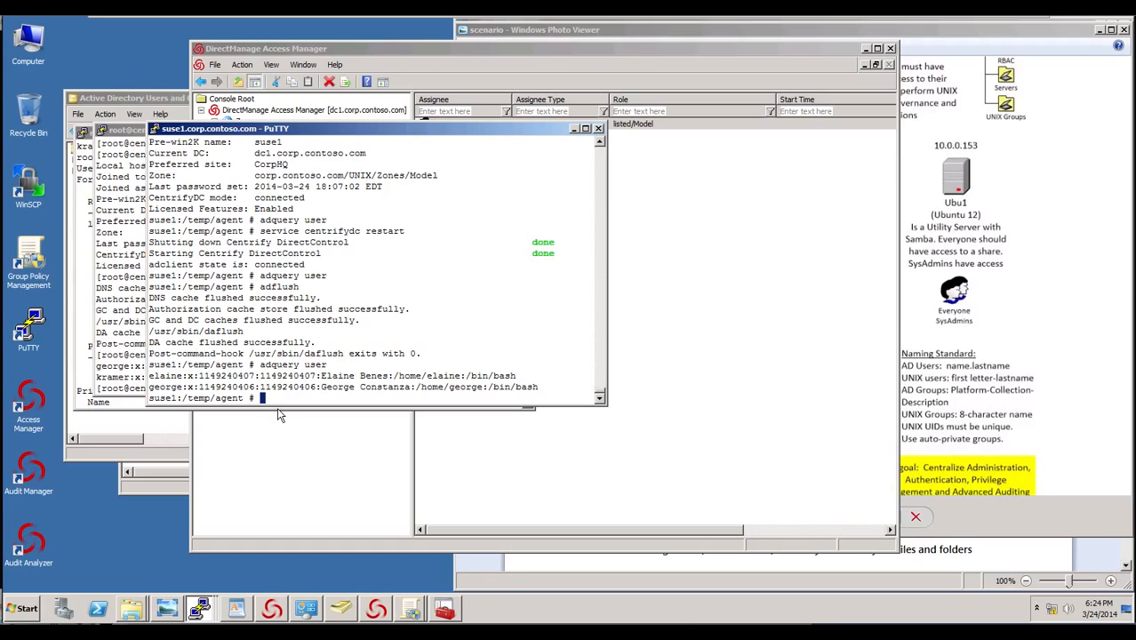
text(dzinfo elaine)
key(Return)
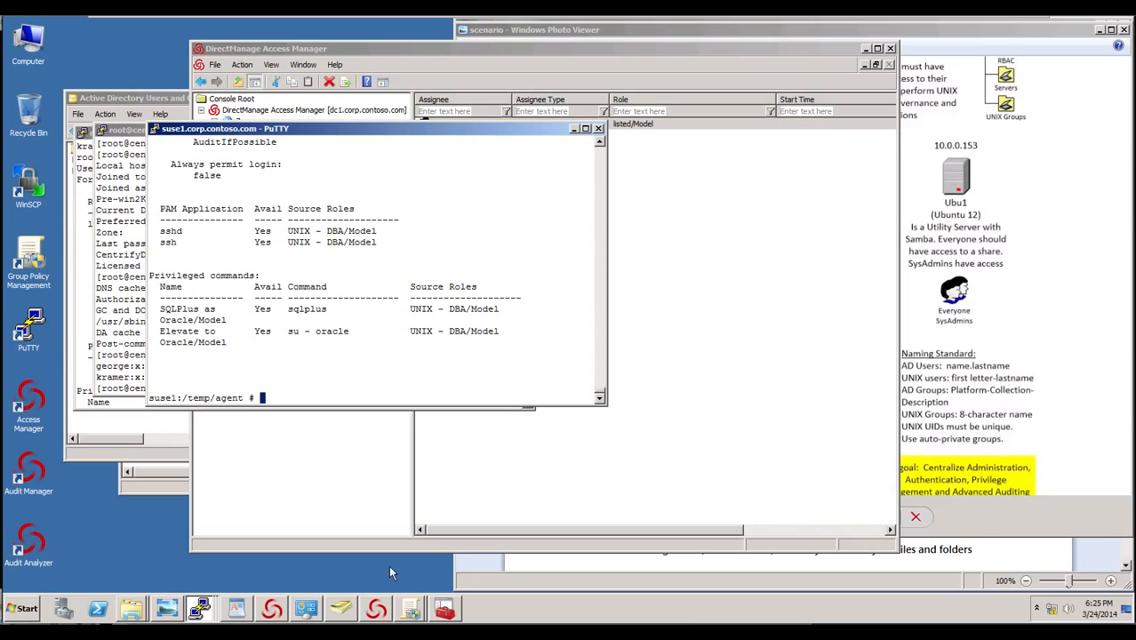
Return to the ubu1 session, run dzinfo for the sysadmin user and review the roles, effective rights and privileged commands.
click(208, 616)
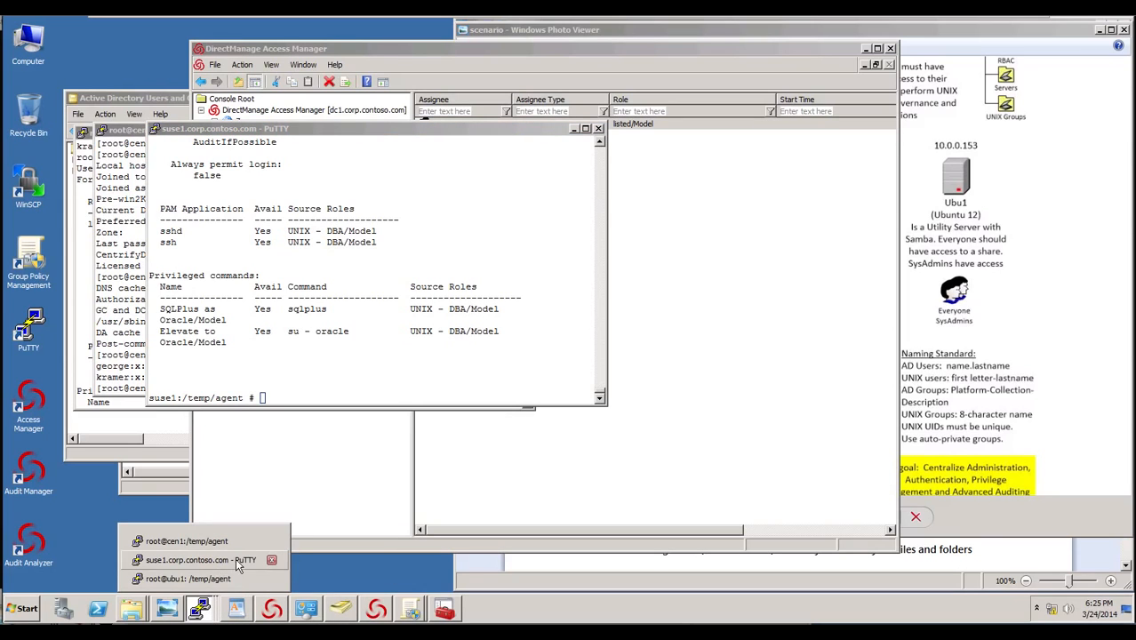
click(225, 579)
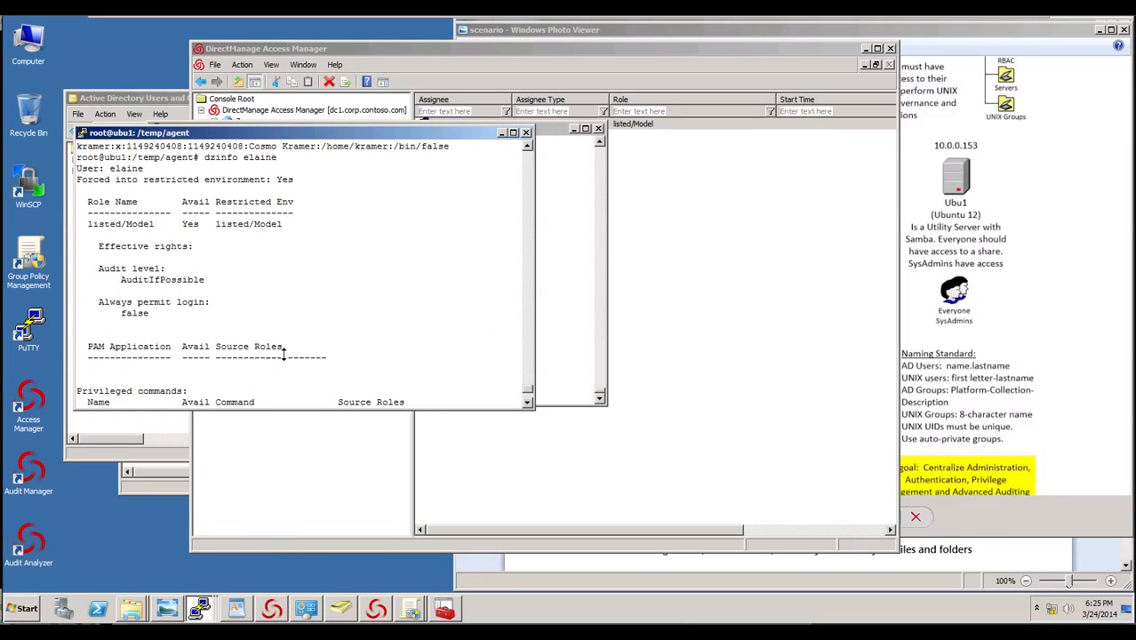
key(Up)
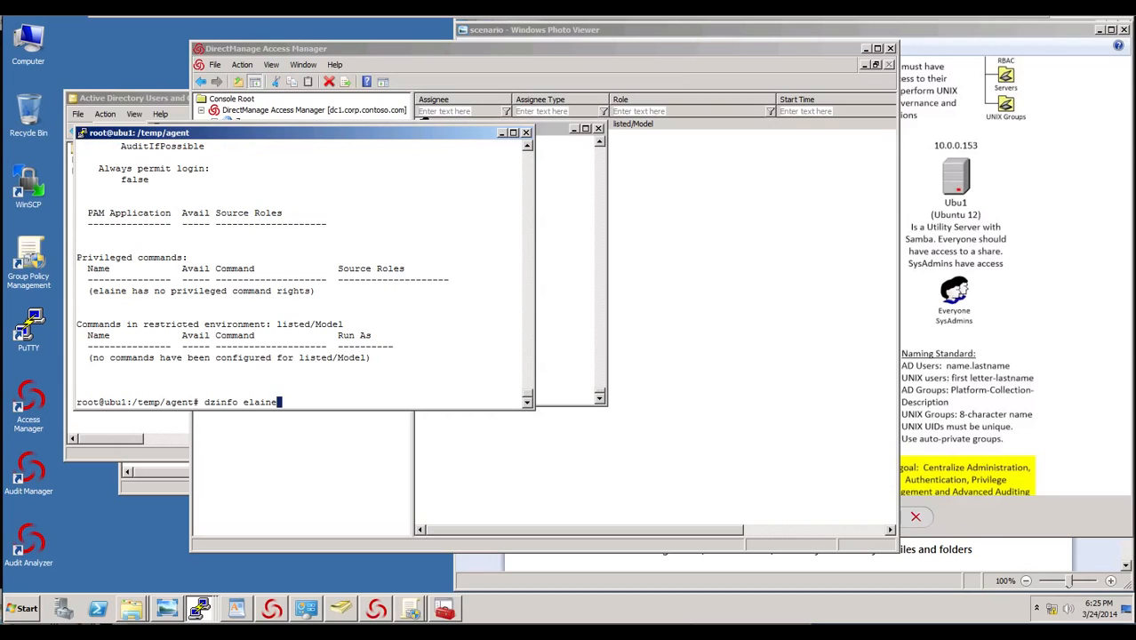
key(Up)
key(Down)
key(BackSpace)
key(BackSpace)
key(BackSpace)
key(BackSpace)
key(BackSpace)
key(BackSpace)
key(BackSpace)
text(george)
key(Return)
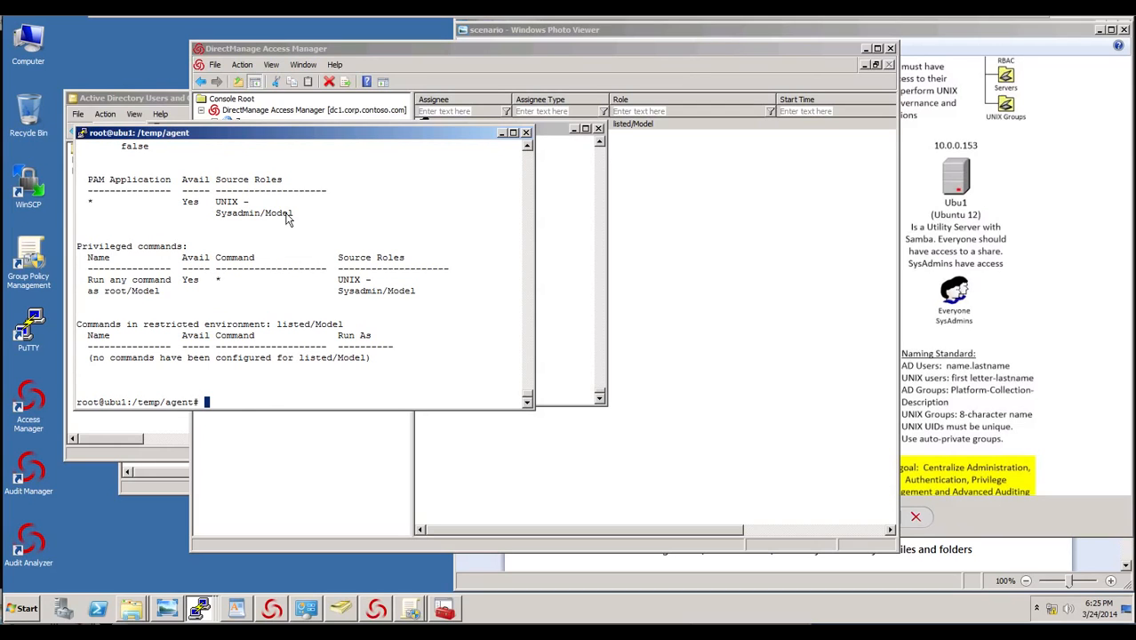
scroll(289, 233, up, 5)
scroll(249, 277, up, 4)
scroll(249, 277, down, 8)
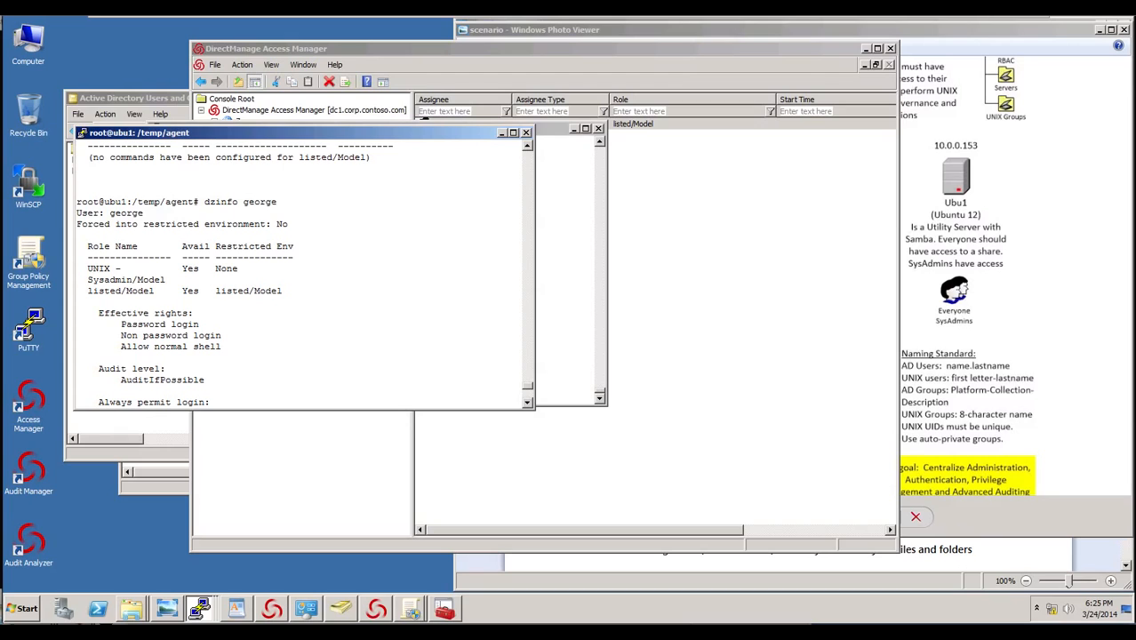
scroll(303, 266, down, 4)
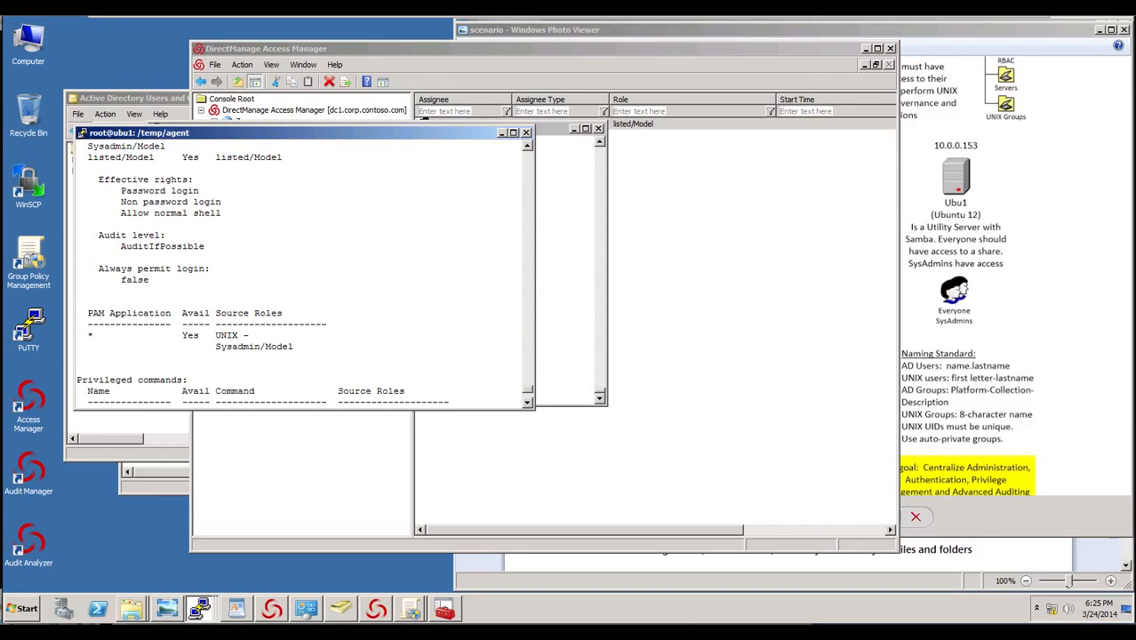
scroll(302, 267, down, 4)
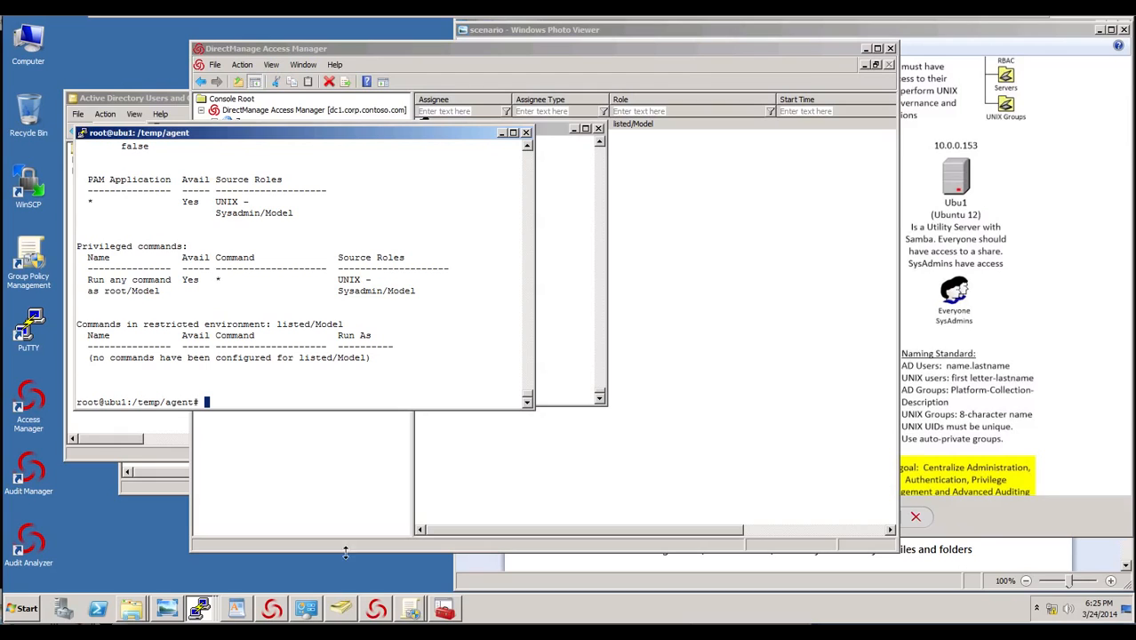
Switch to the cen1 root session and show the web admin user's roles and privileged commands with dzinfo.
click(202, 609)
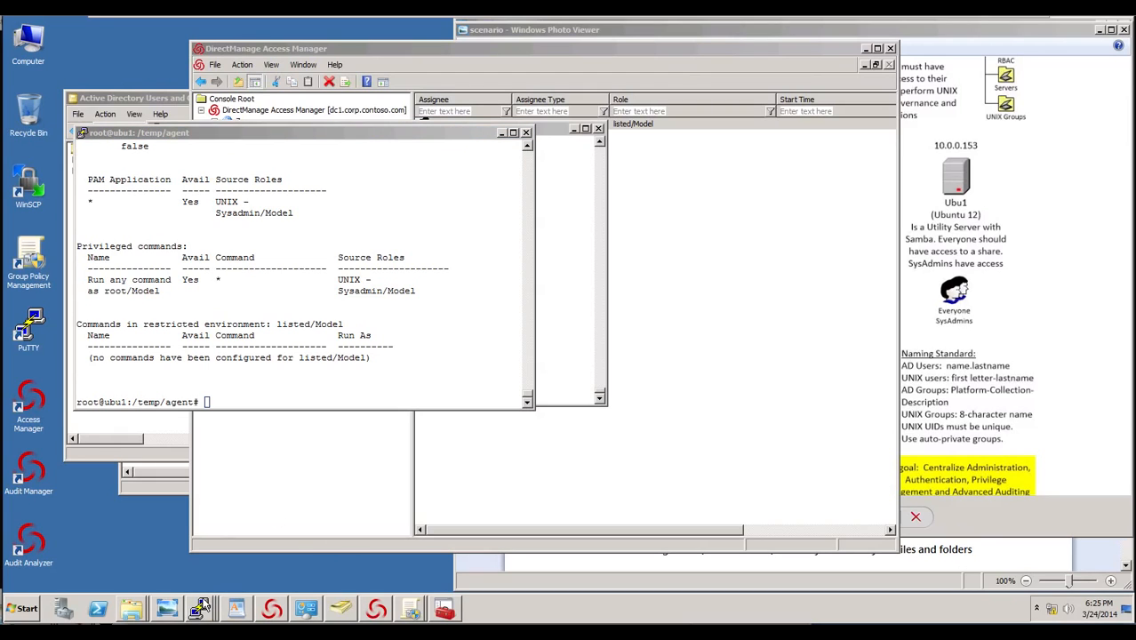
click(202, 609)
click(203, 609)
click(197, 540)
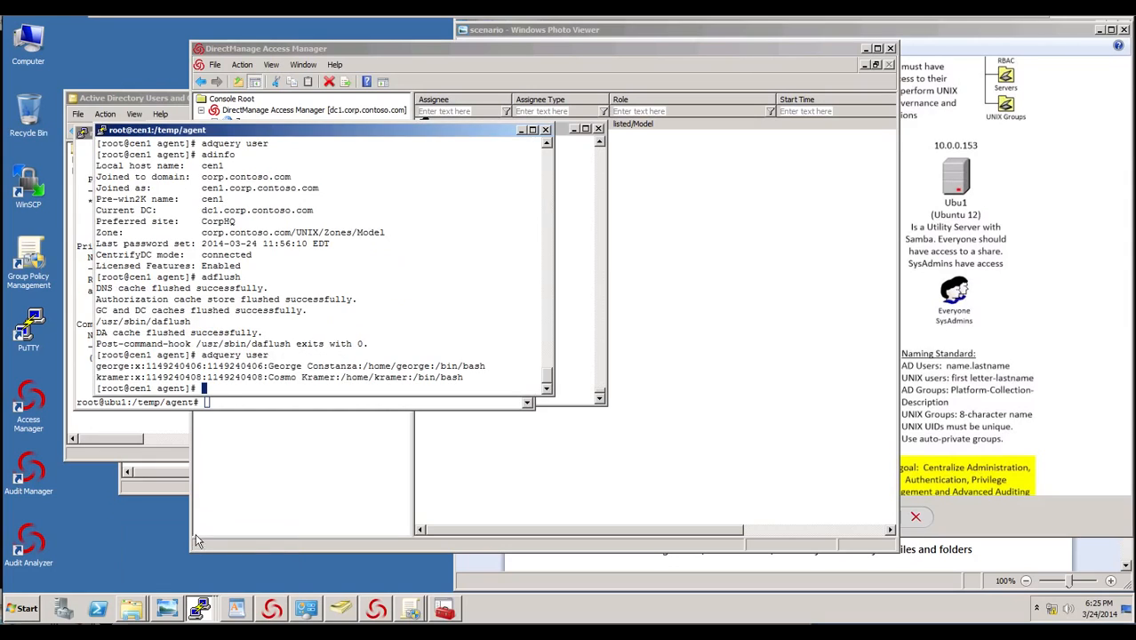
key(Up)
key(Down)
text(dzinfo -c)
key(BackSpace)
text(kramer)
key(Return)
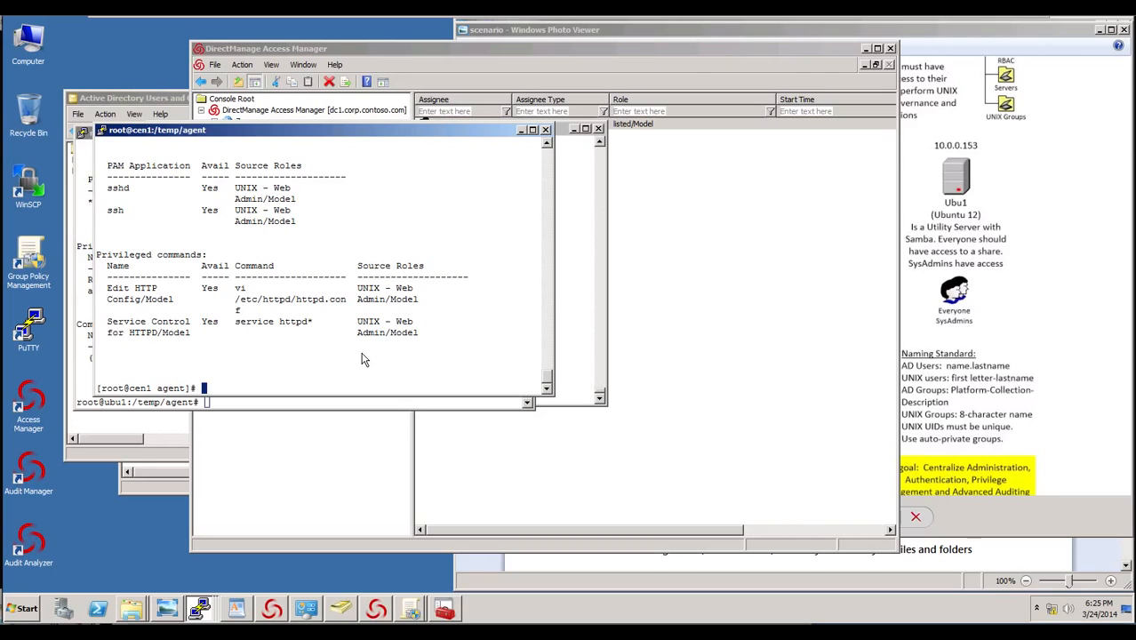
Open a new PuTTY connection using the saved cen1 session.
right_click(200, 608)
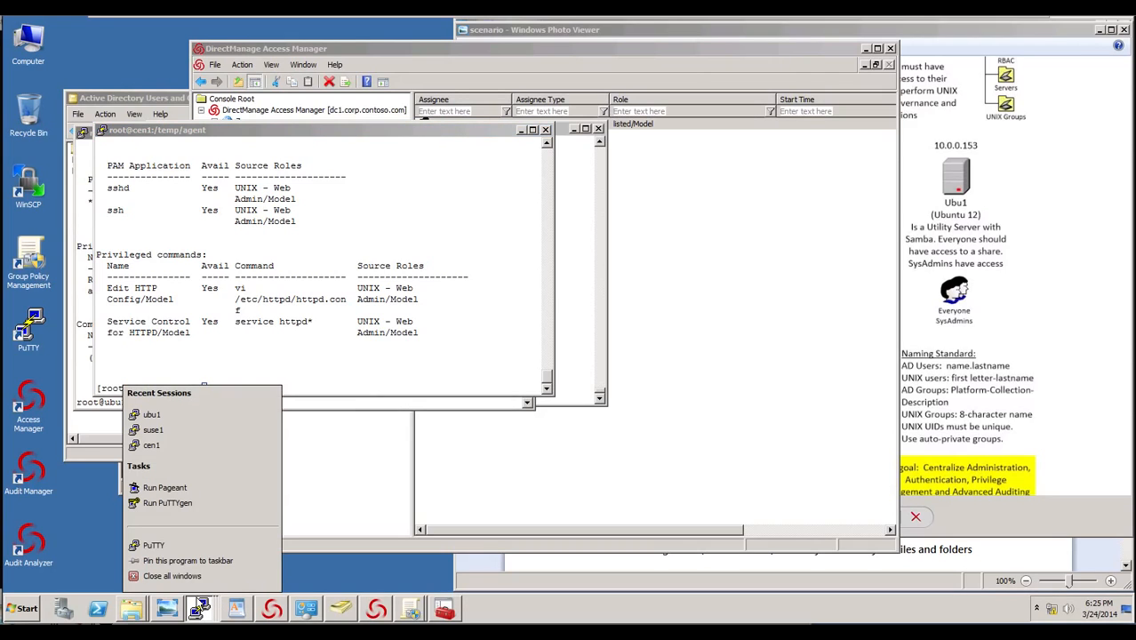
click(191, 576)
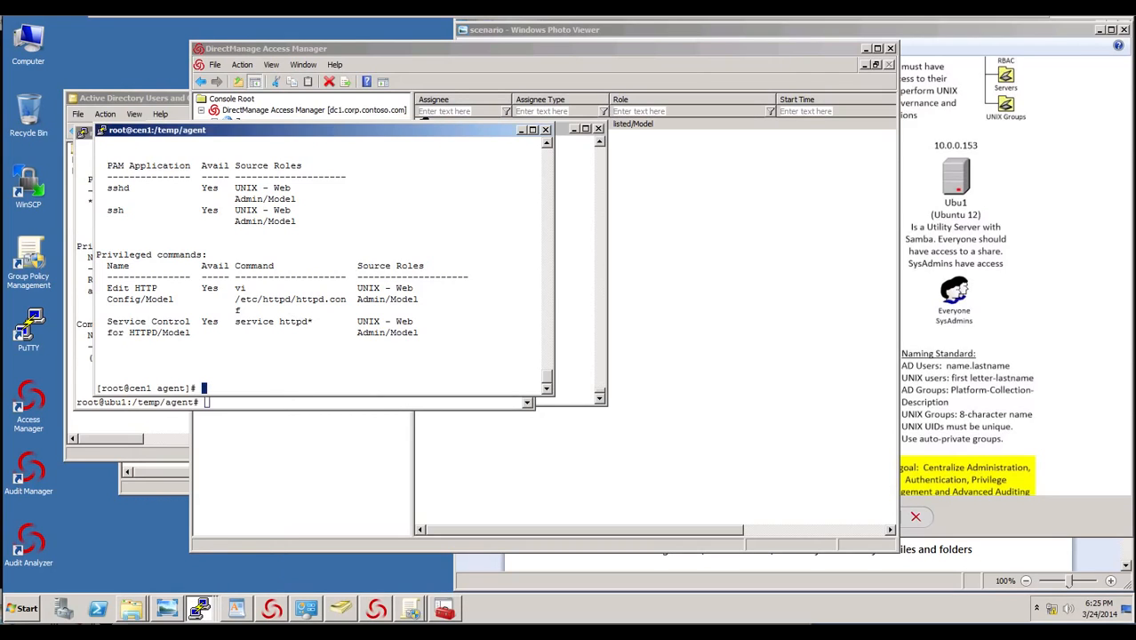
click(102, 131)
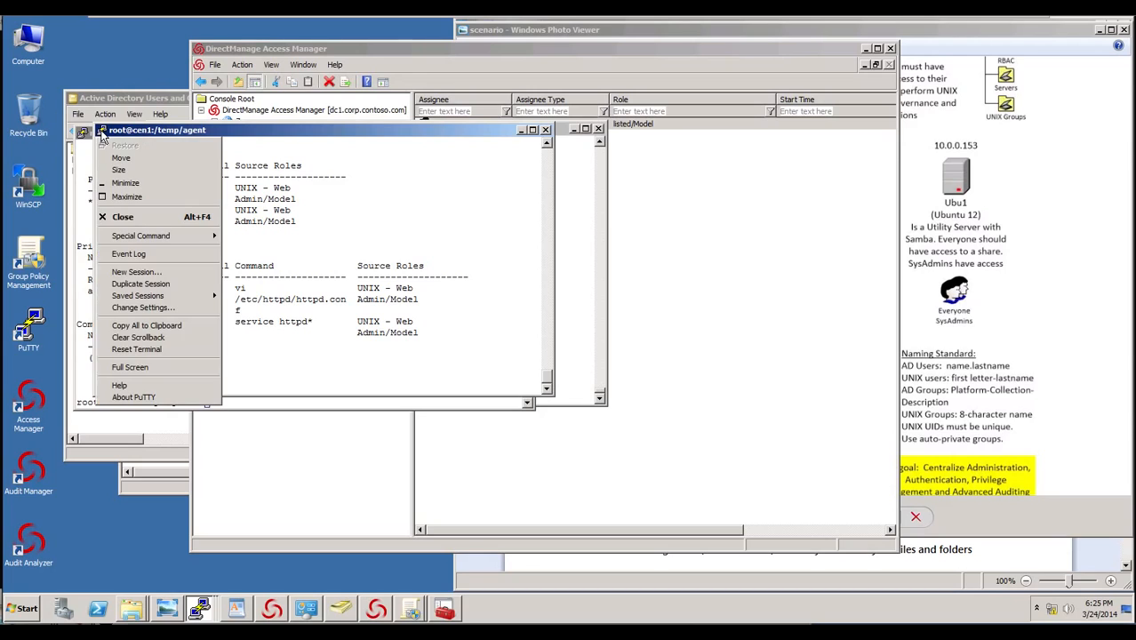
click(138, 272)
click(539, 340)
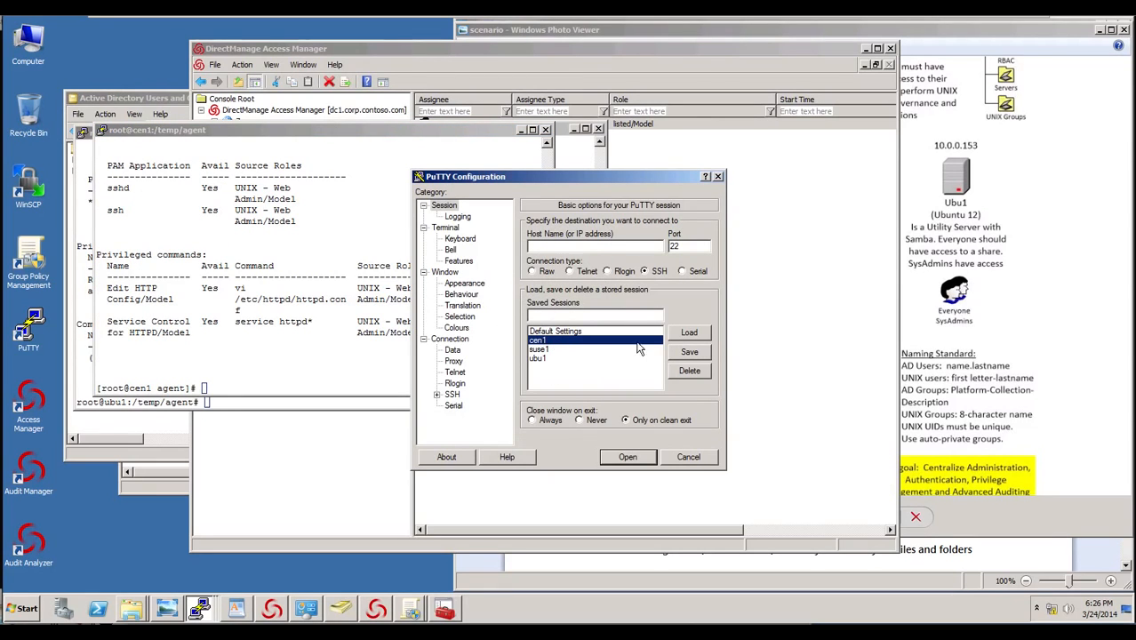
click(681, 337)
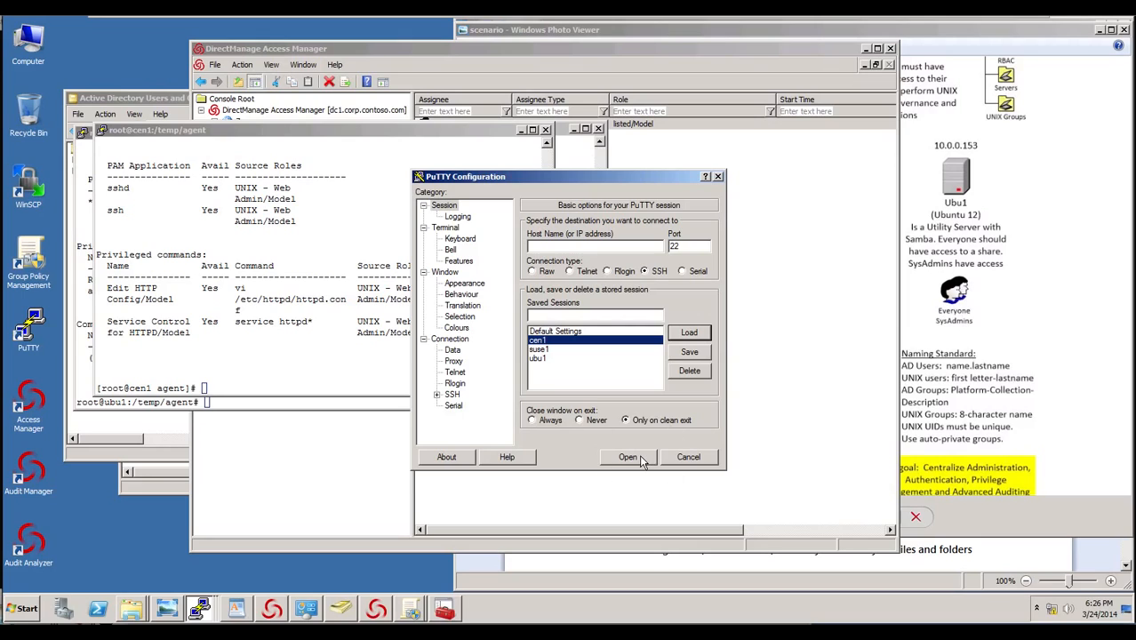
click(637, 458)
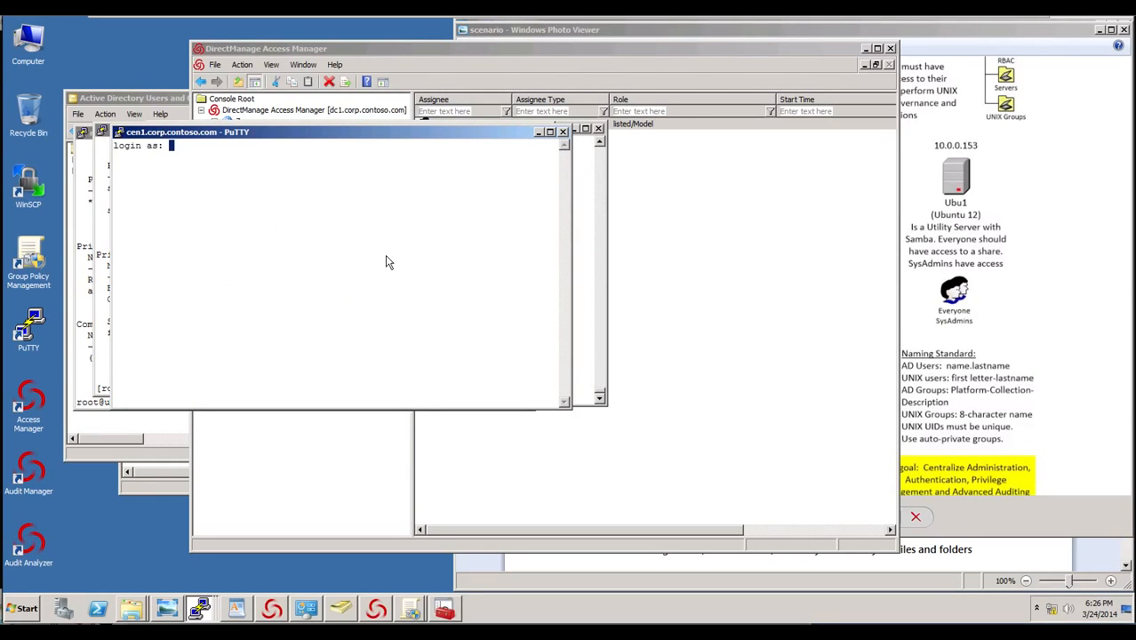
Log in to cen1 with the sysadmin user's login name and enter the account password.
text(george)
key(Return)
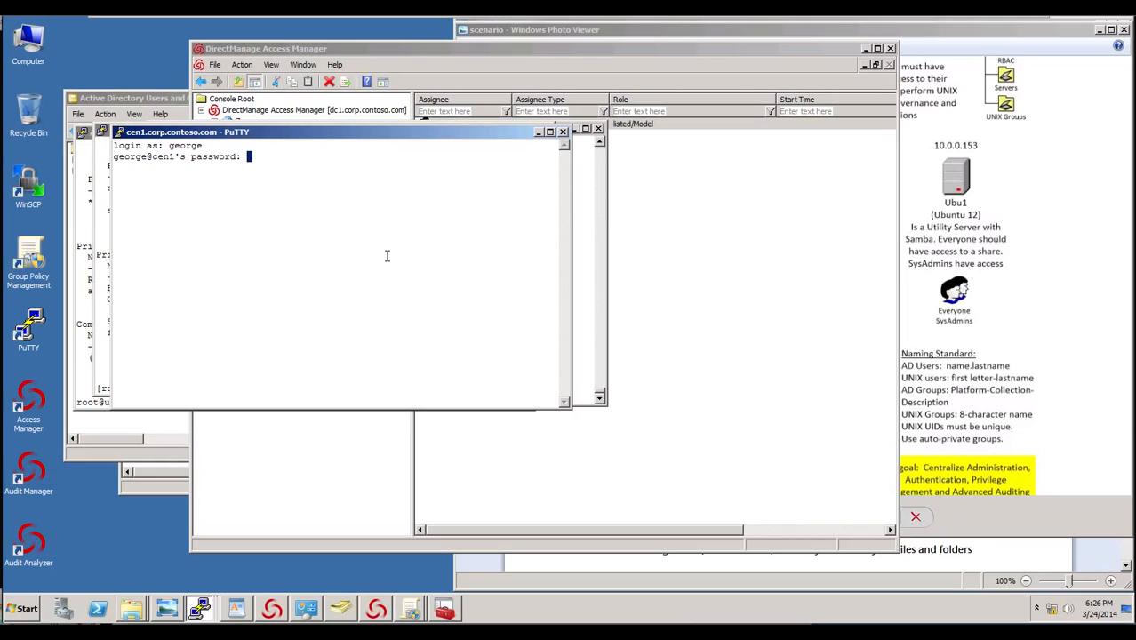
key(Return)
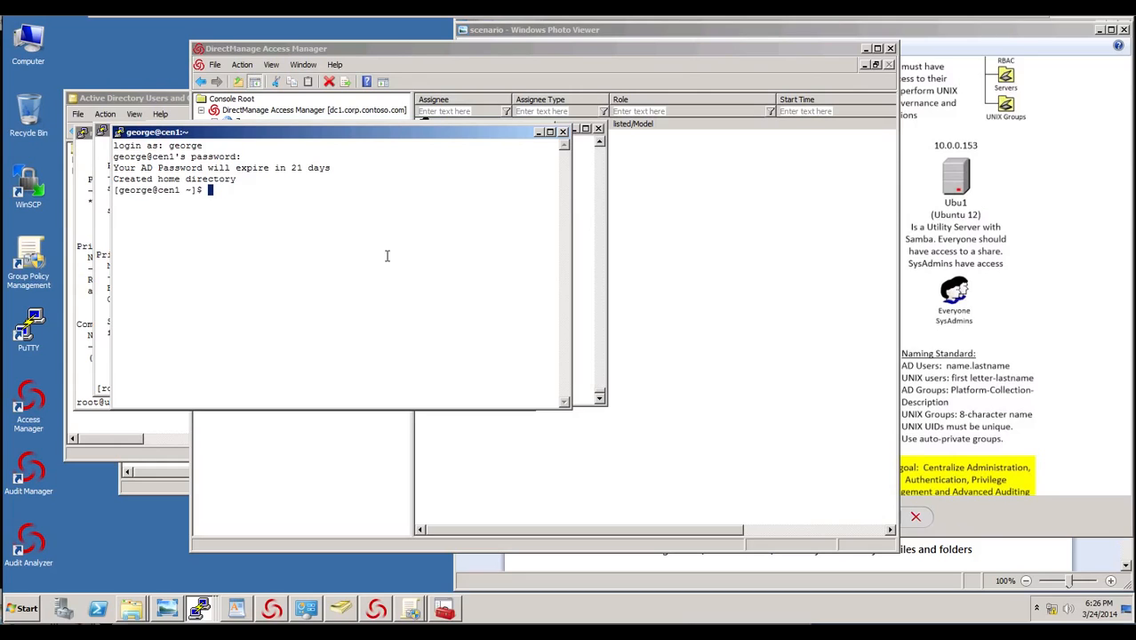
Show the logged-in sysadmin user's own rights with dzinfo and check the privilege tool's version with dzdo -V.
text(dzinfo)
key(Return)
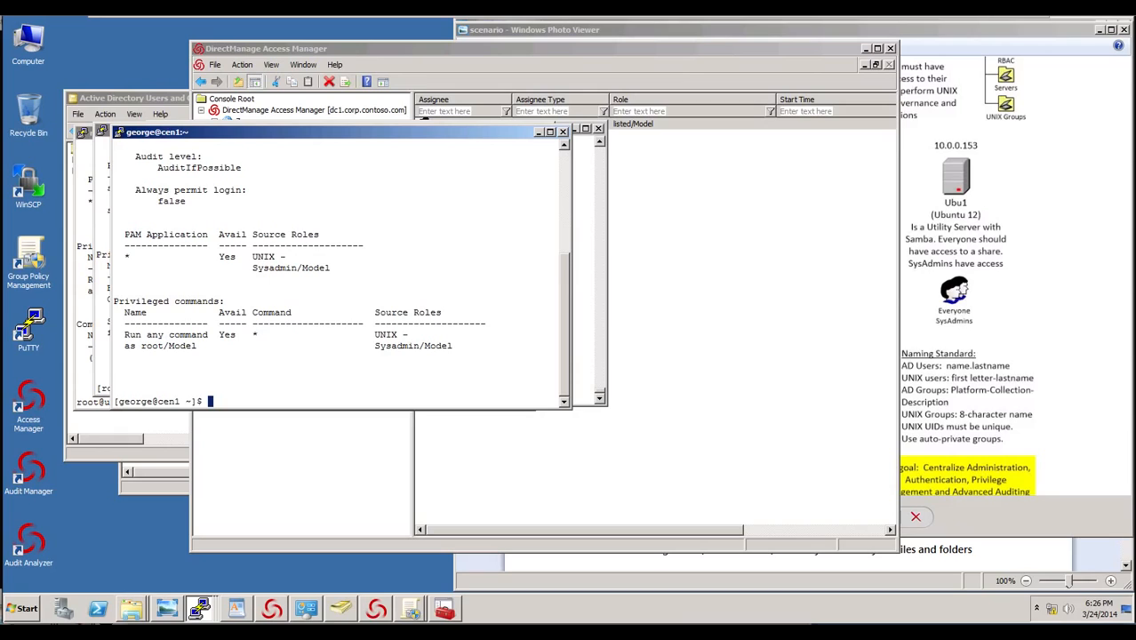
text(dzdo -V)
key(Return)
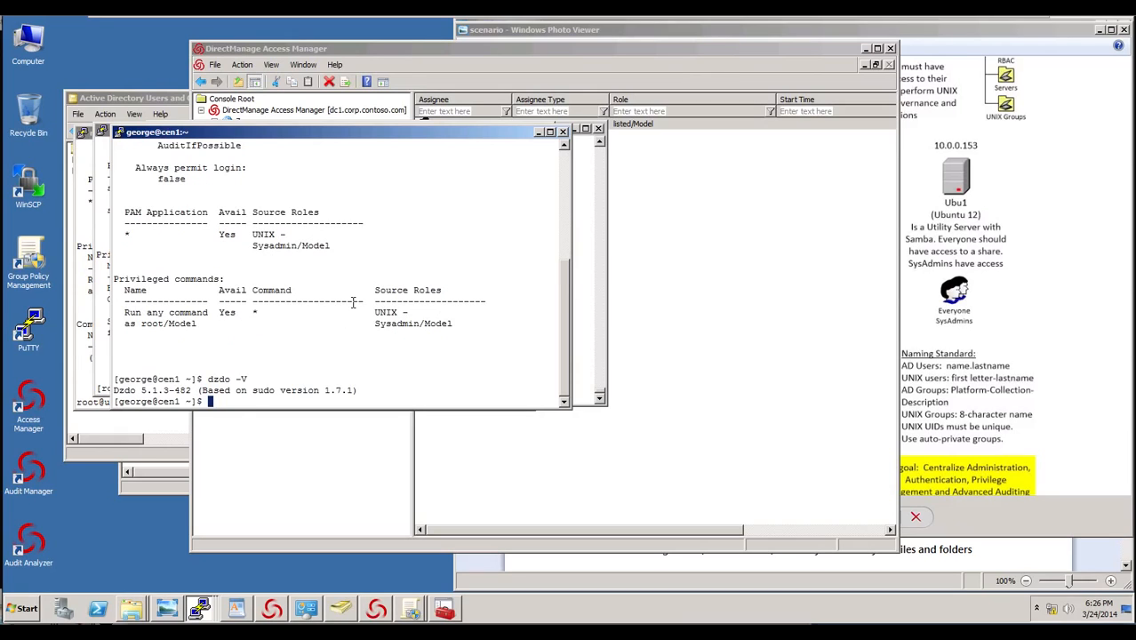
Open /etc/ssh/sshd_config in vi with elevated rights through dzdo, entering the AD password to authenticate.
text(dzdo vi /etc/ssh/sshd/)
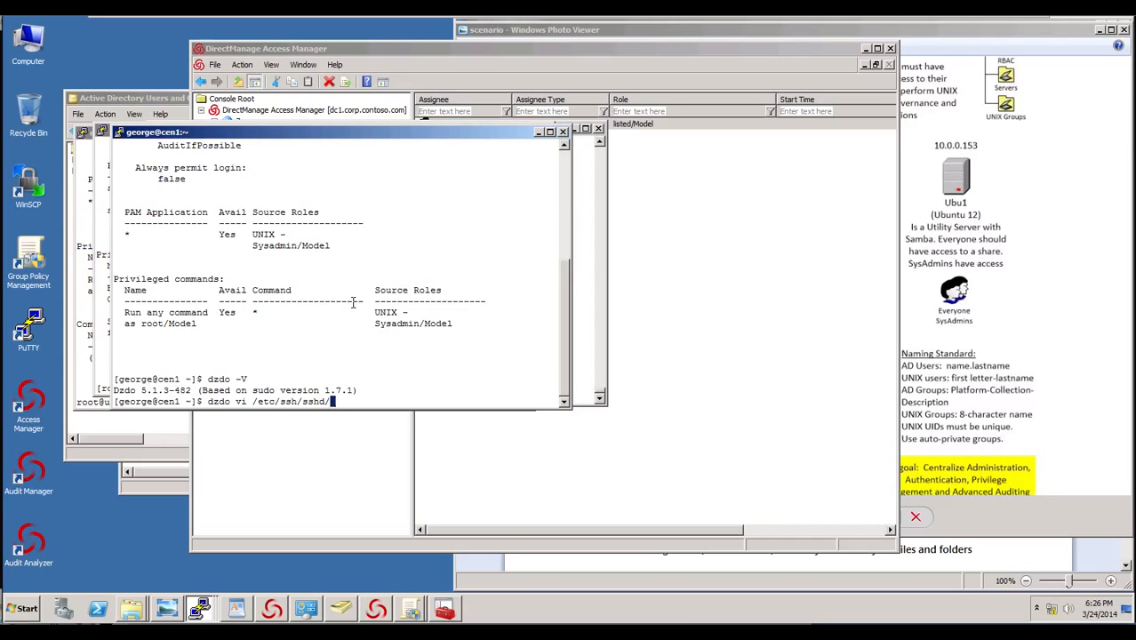
text(sshd)
key(BackSpace)
key(BackSpace)
key(BackSpace)
key(BackSpace)
text(sshd)
key(BackSpace)
key(BackSpace)
key(BackSpace)
key(BackSpace)
key(BackSpace)
key(BackSpace)
text(/sshd)
key(BackSpace)
key(BackSpace)
key(BackSpace)
key(BackSpace)
key(BackSpace)
key(BackSpace)
key(BackSpace)
text(s)
key(Tab)
key(Return)
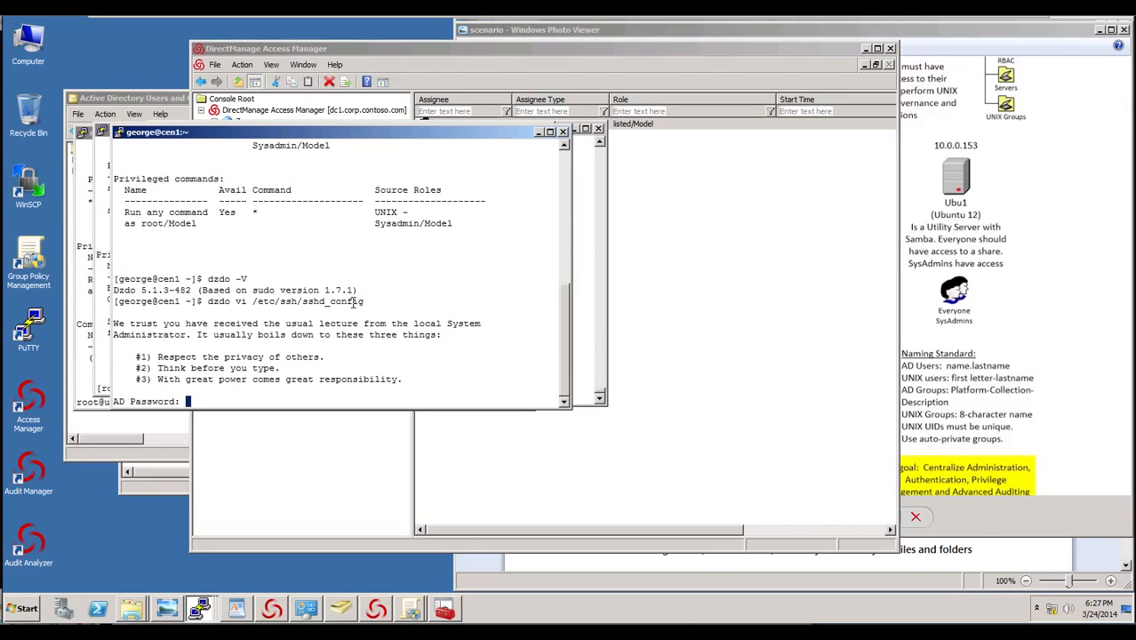
key(Return)
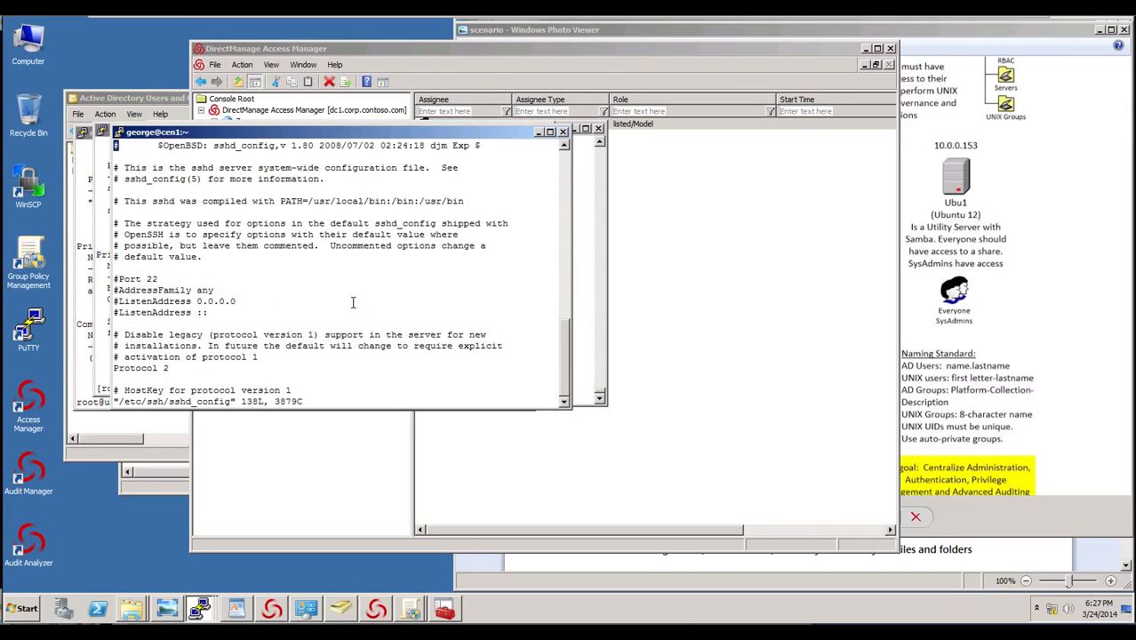
In sshd_config, uncomment the ChallengeResponseAuthentication yes line, comment out the ChallengeResponseAuthentication no line, and save and close the file.
text(/)
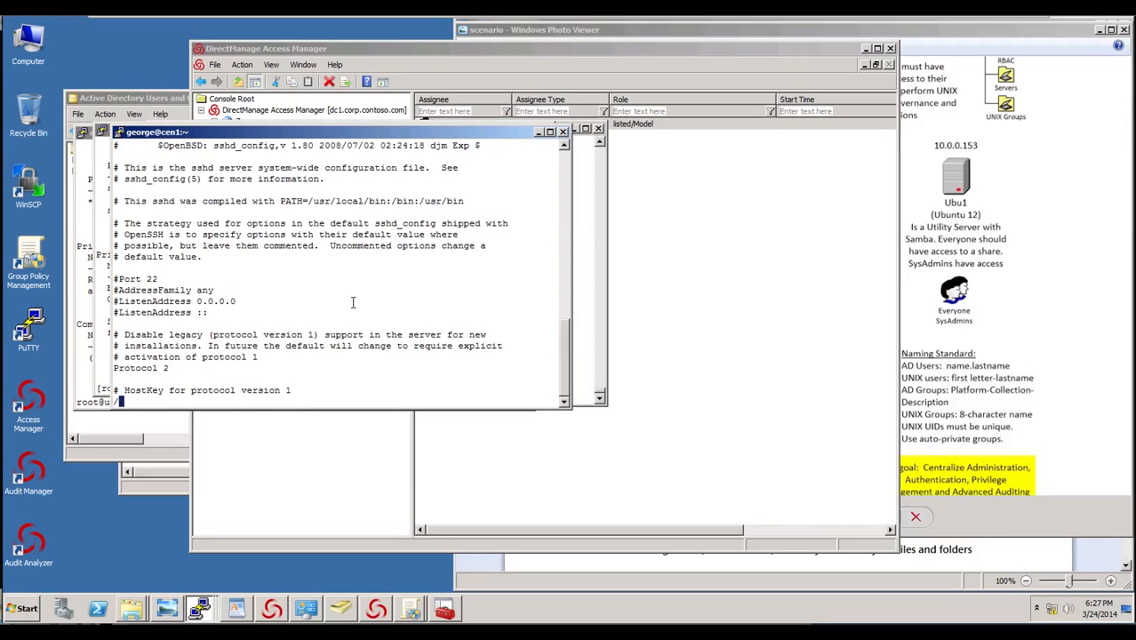
text(Challenge)
key(Return)
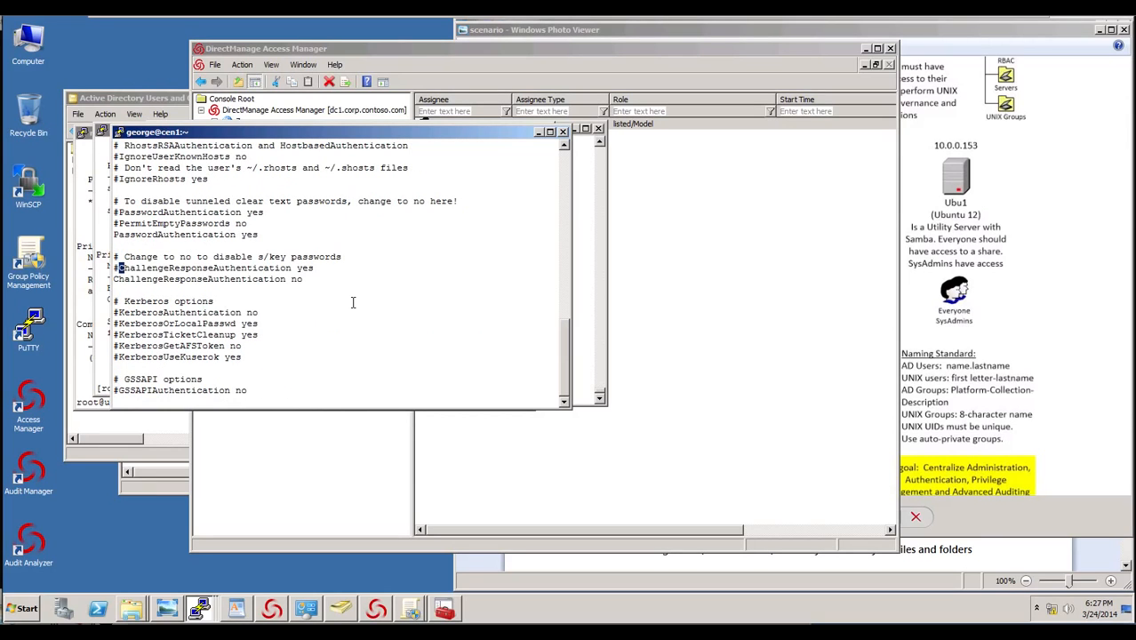
key(Left)
key(x)
key(Down)
text(i)
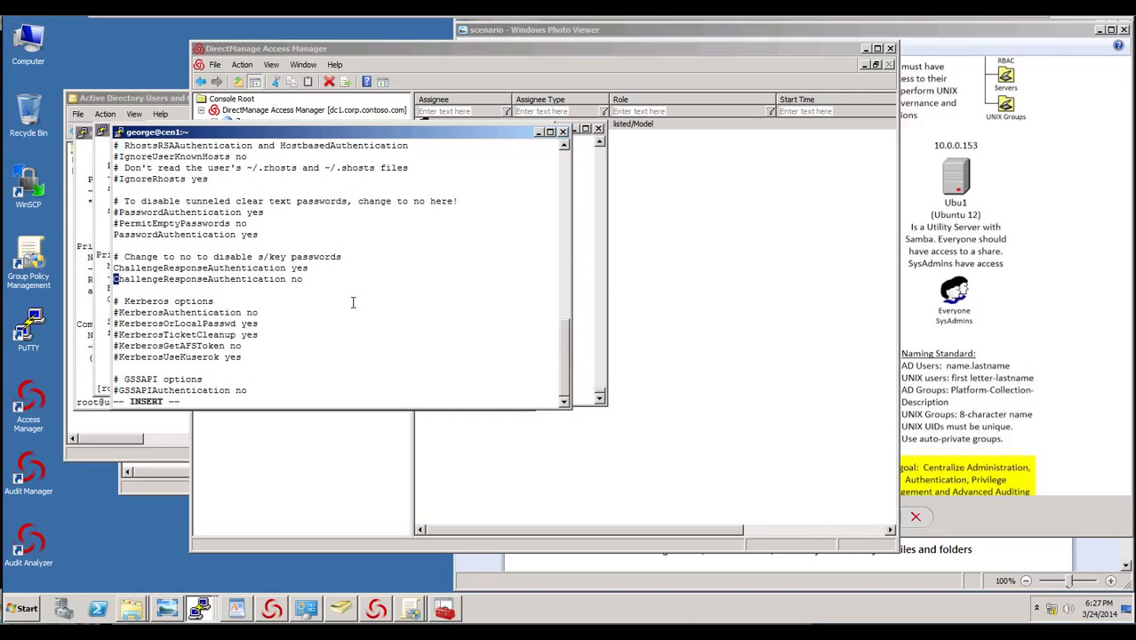
text(#)
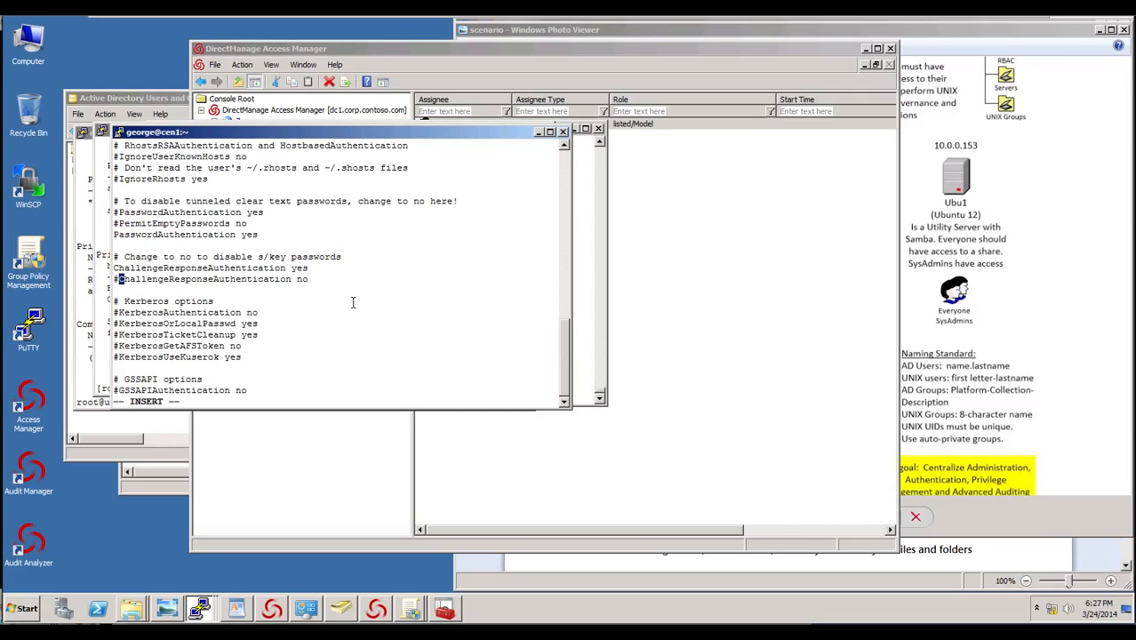
key(Escape)
text(:wq)
key(Return)
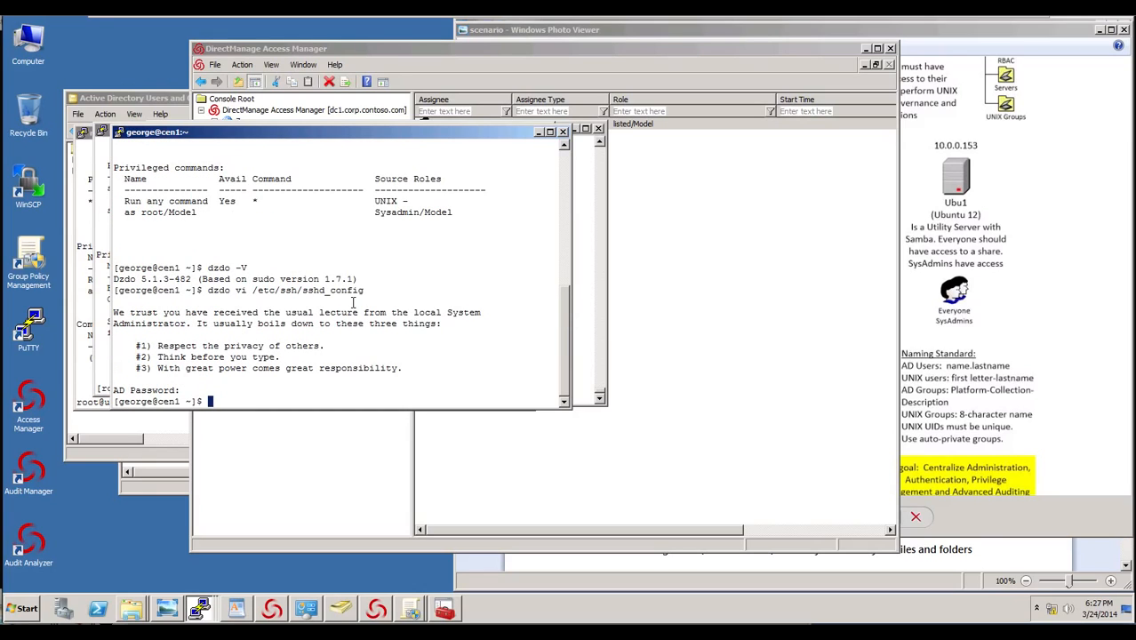
Restart the SSH service with dzdo service sshd restart and close the sysadmin user's session.
text(dzdo service sshd restart)
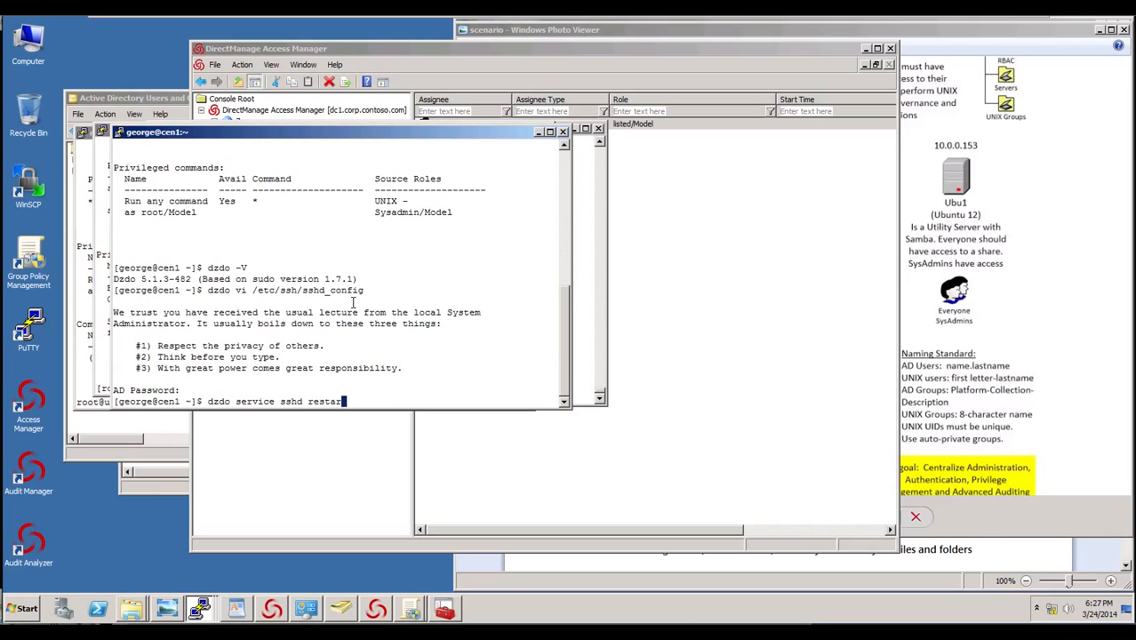
key(Return)
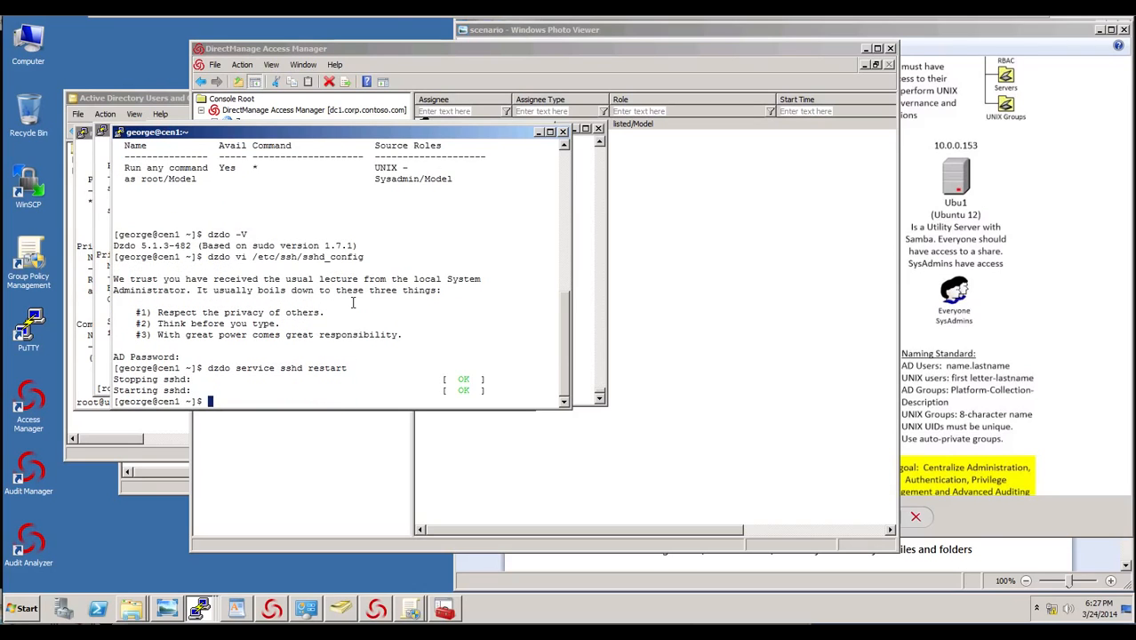
click(120, 135)
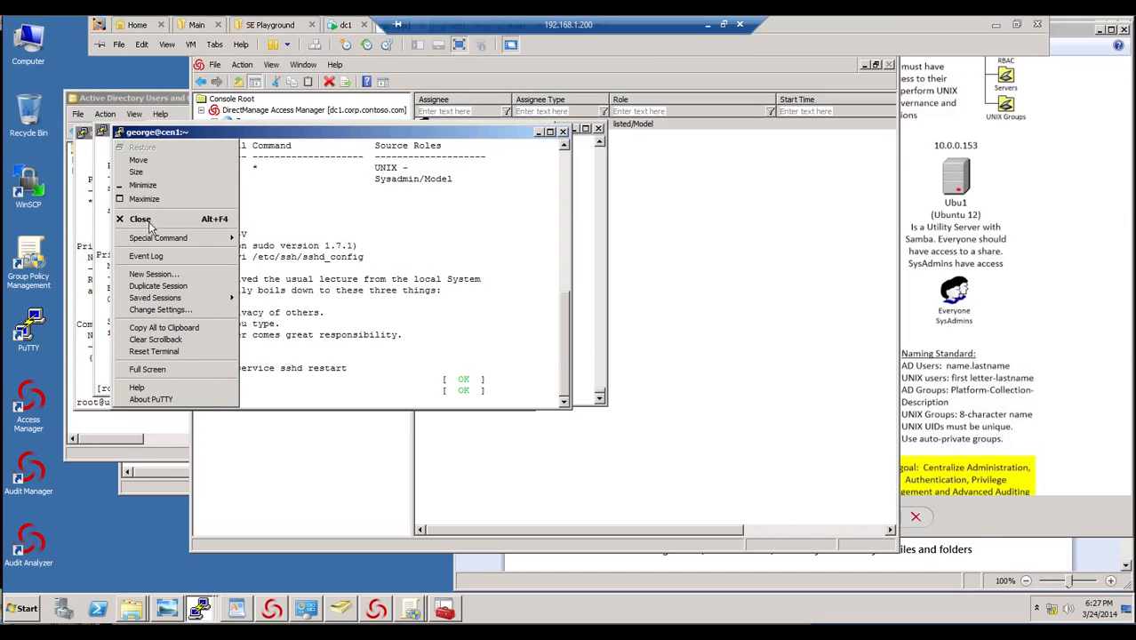
click(563, 131)
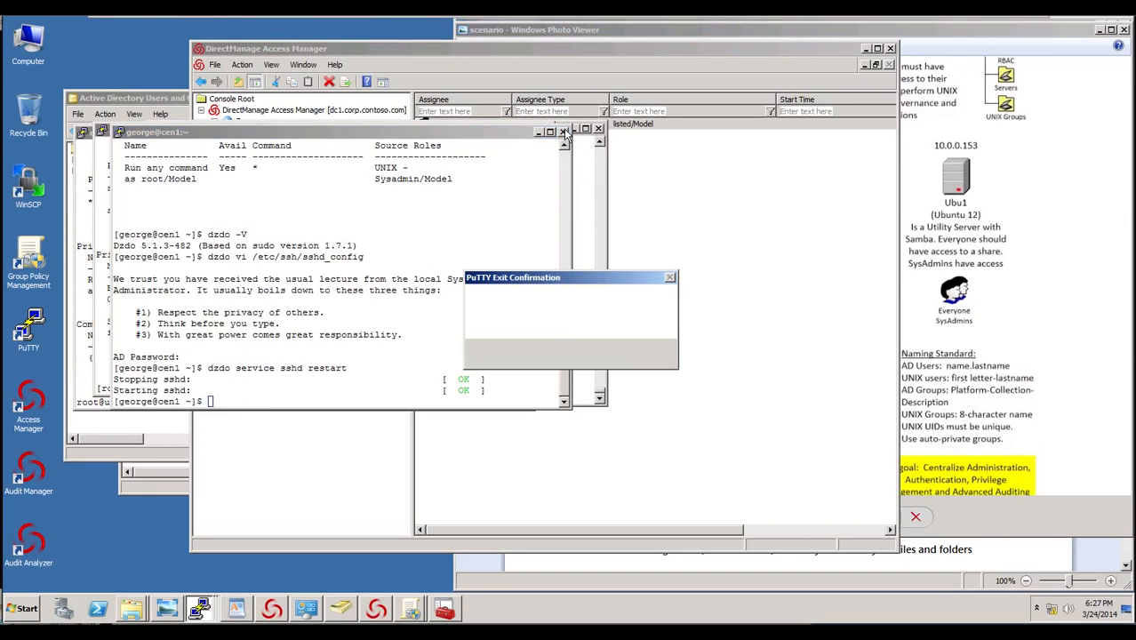
click(588, 356)
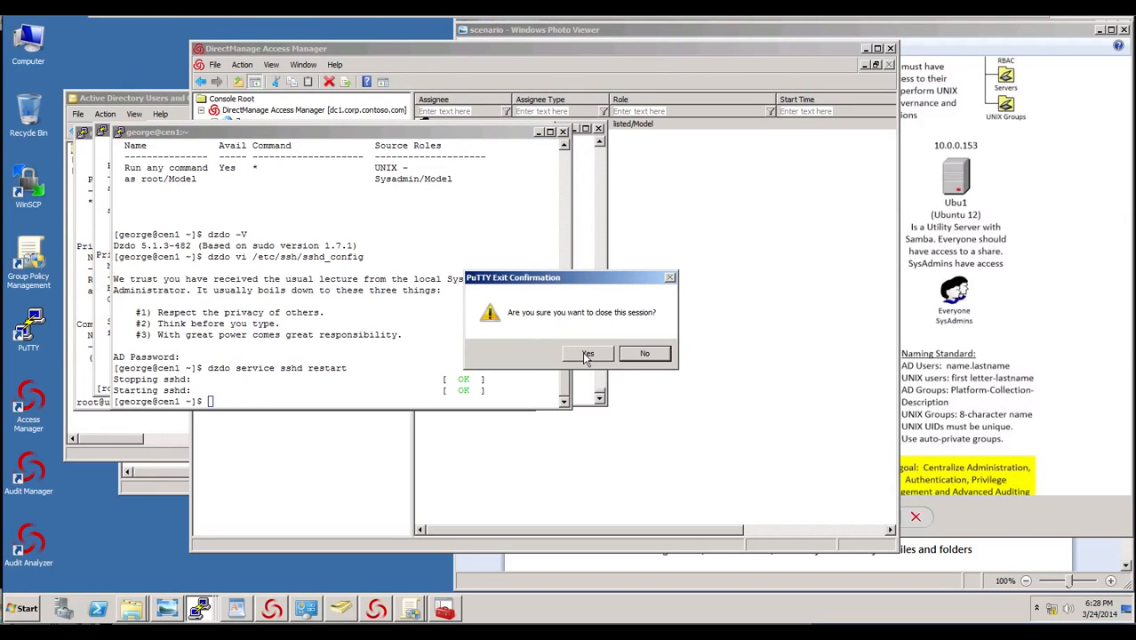
Duplicate the root cen1 session and log in with the sysadmin user's login name and AD password.
click(102, 130)
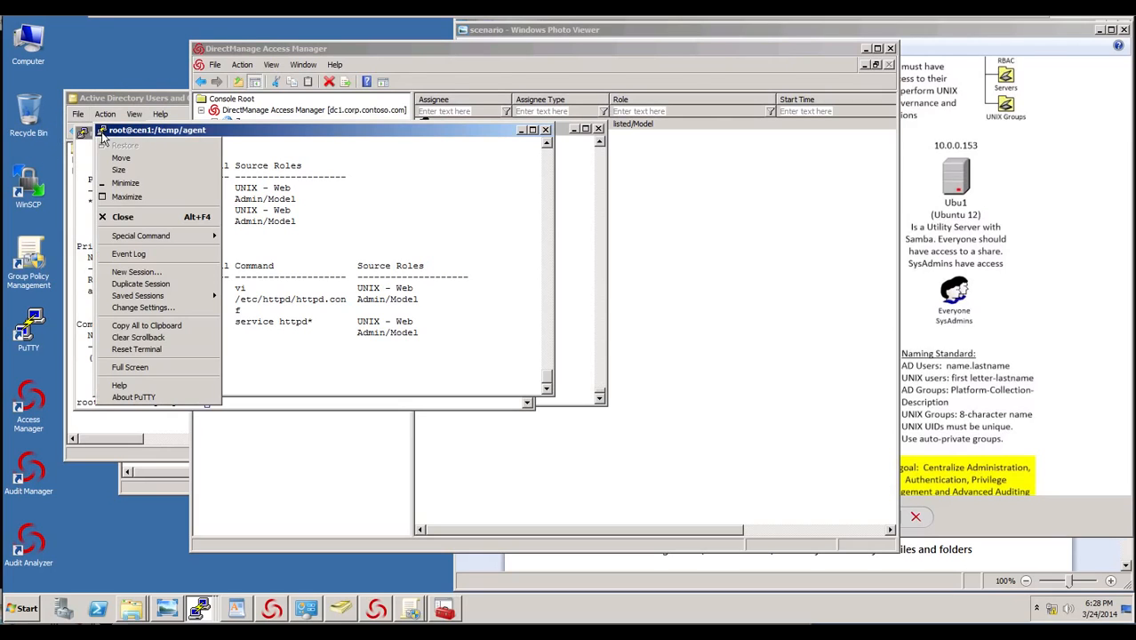
click(143, 285)
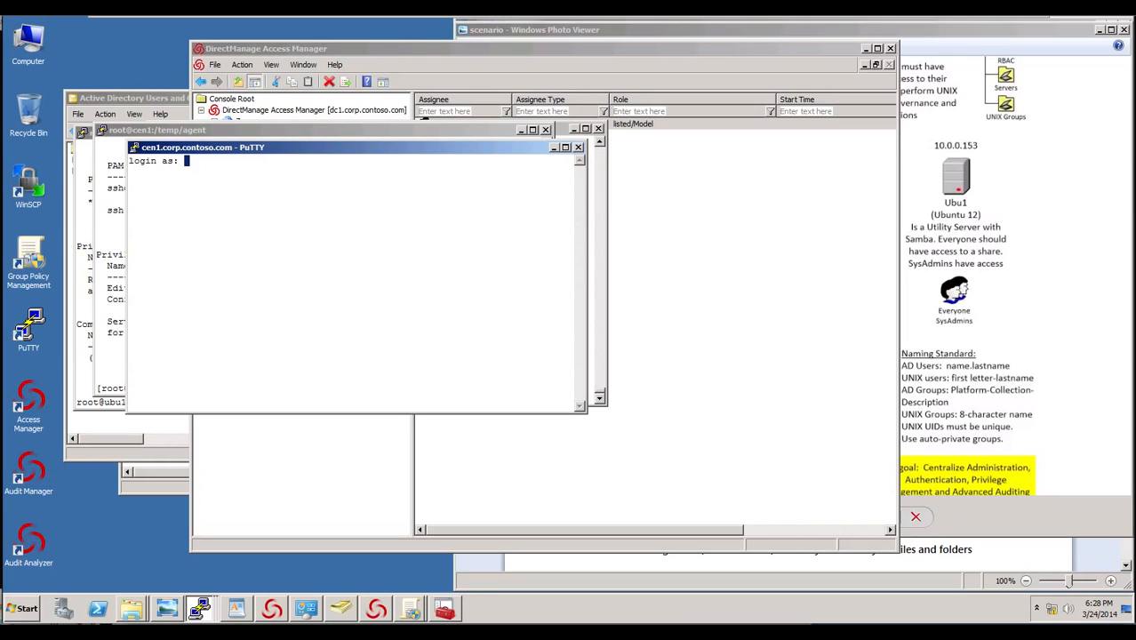
text(george)
key(Return)
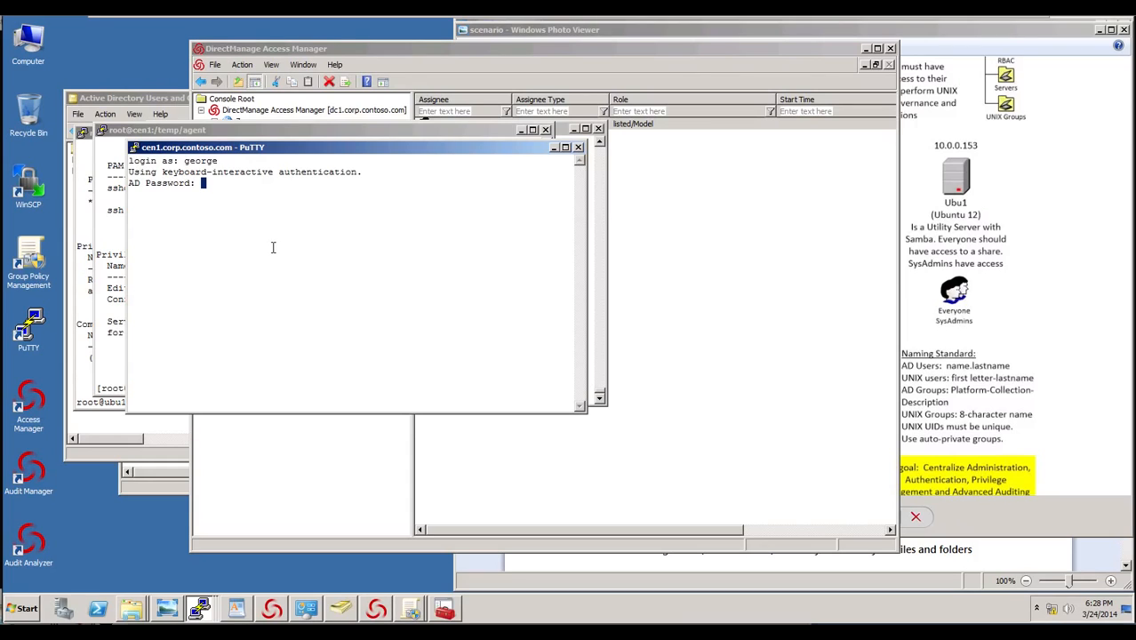
key(Return)
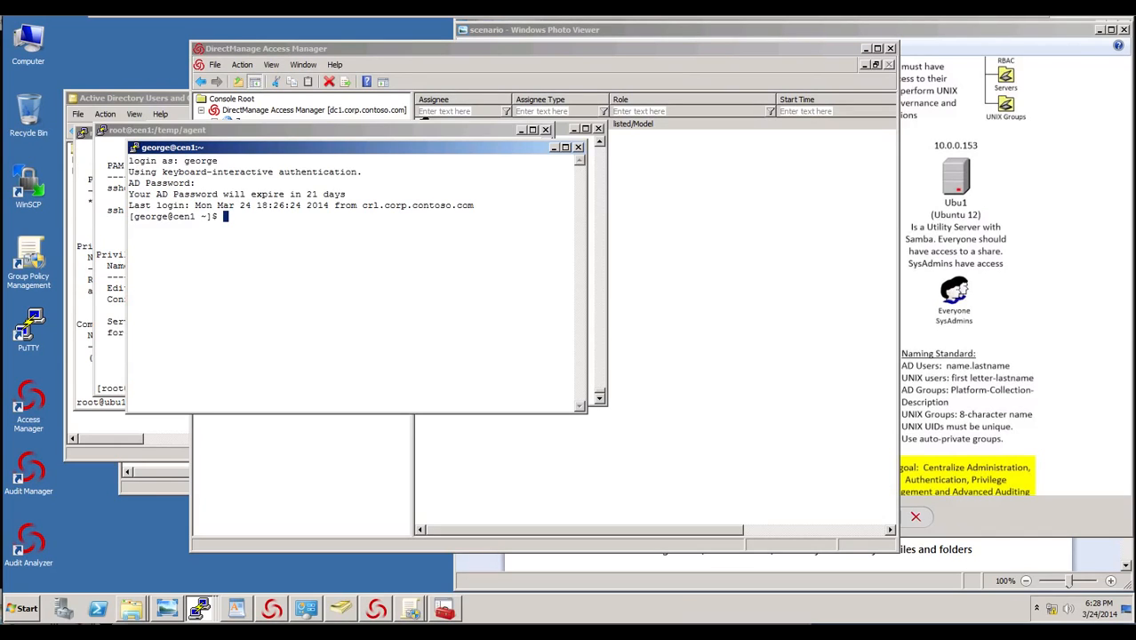
In the WordPad test plan, strike through item 1, "Does not require any schema extensions or software loaded in DCs.".
click(212, 619)
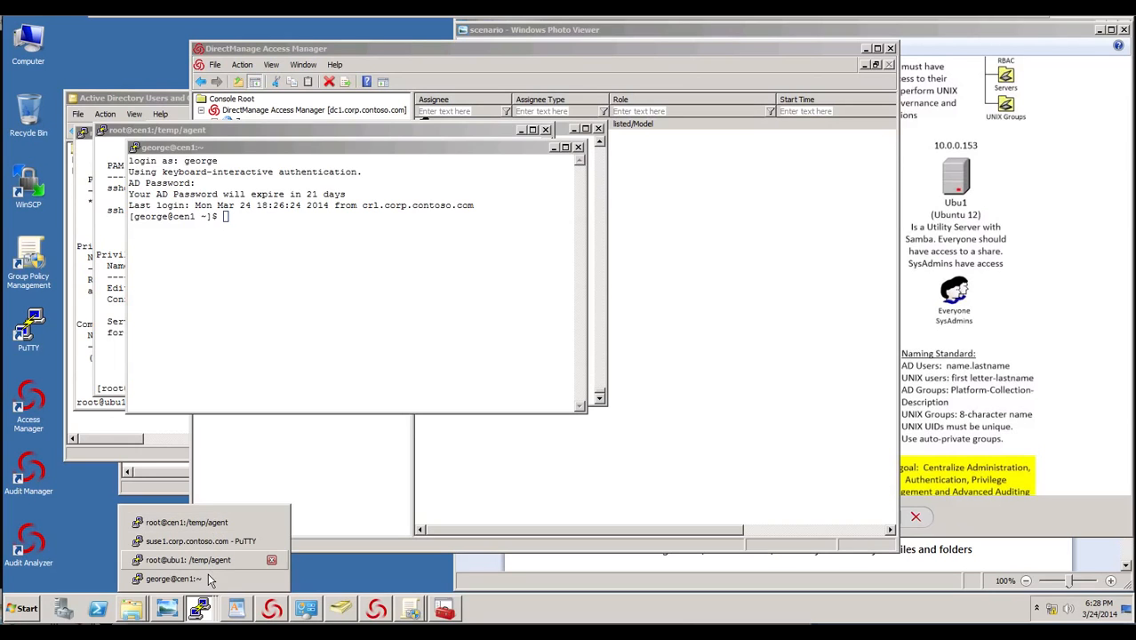
click(239, 611)
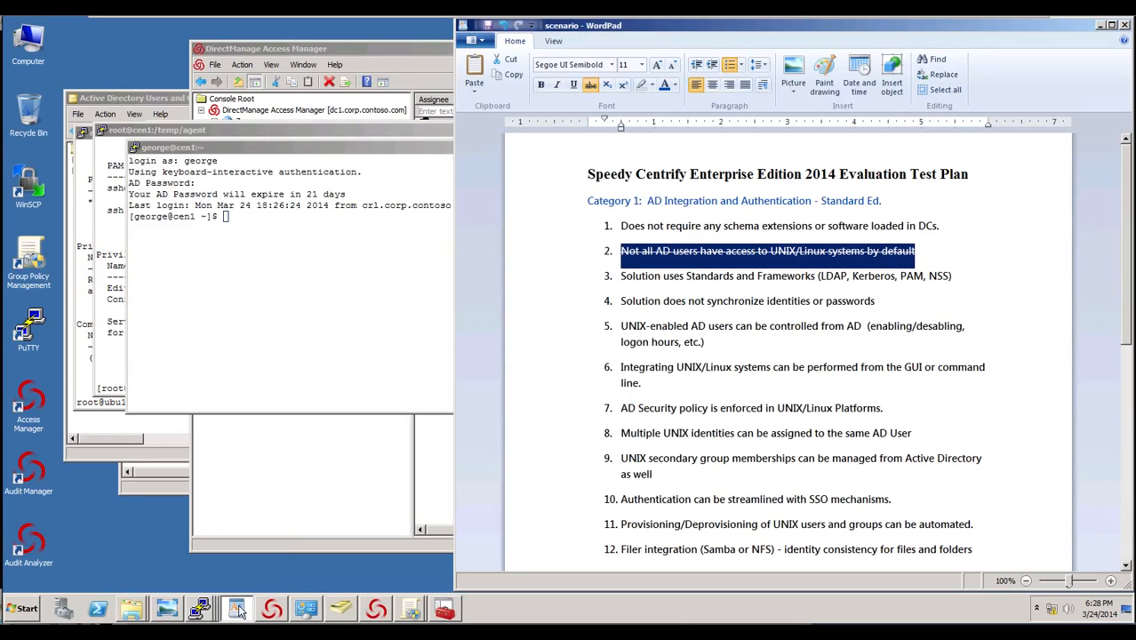
drag(941, 226, 623, 228)
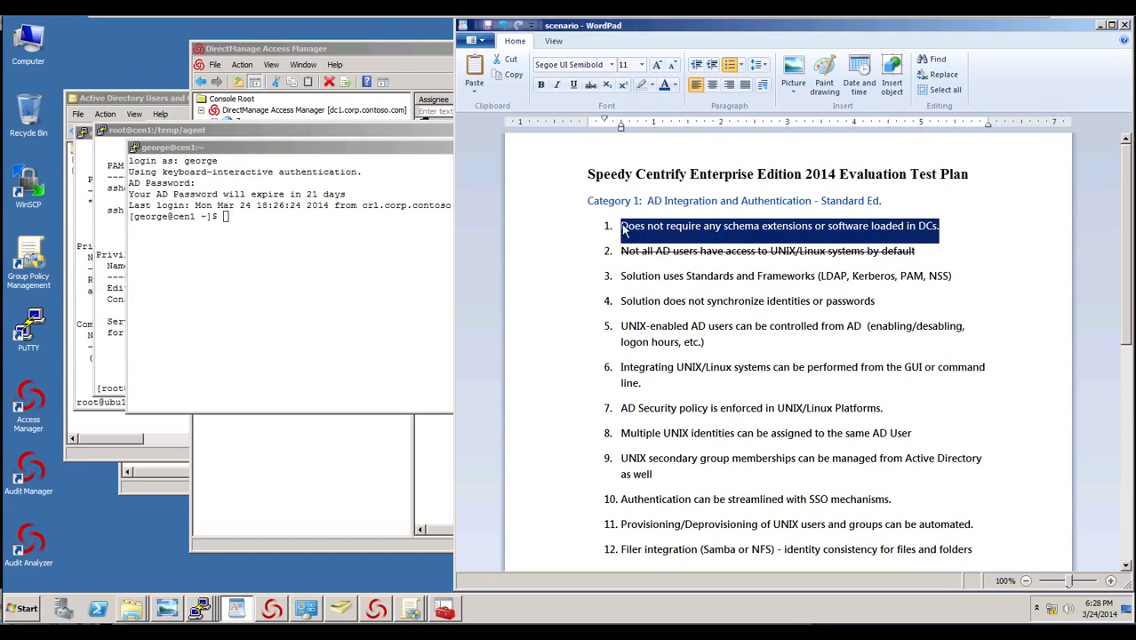
click(590, 86)
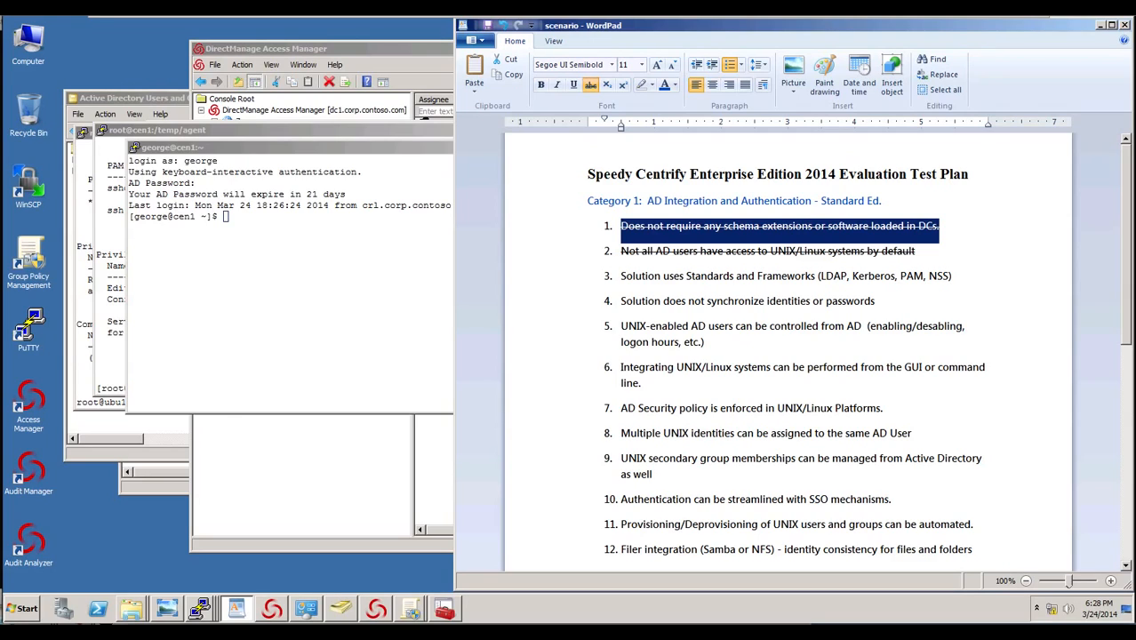
Back in the sysadmin user's PuTTY session, filter /etc/nsswitch.conf for centrifydc entries using cat and grep.
click(291, 233)
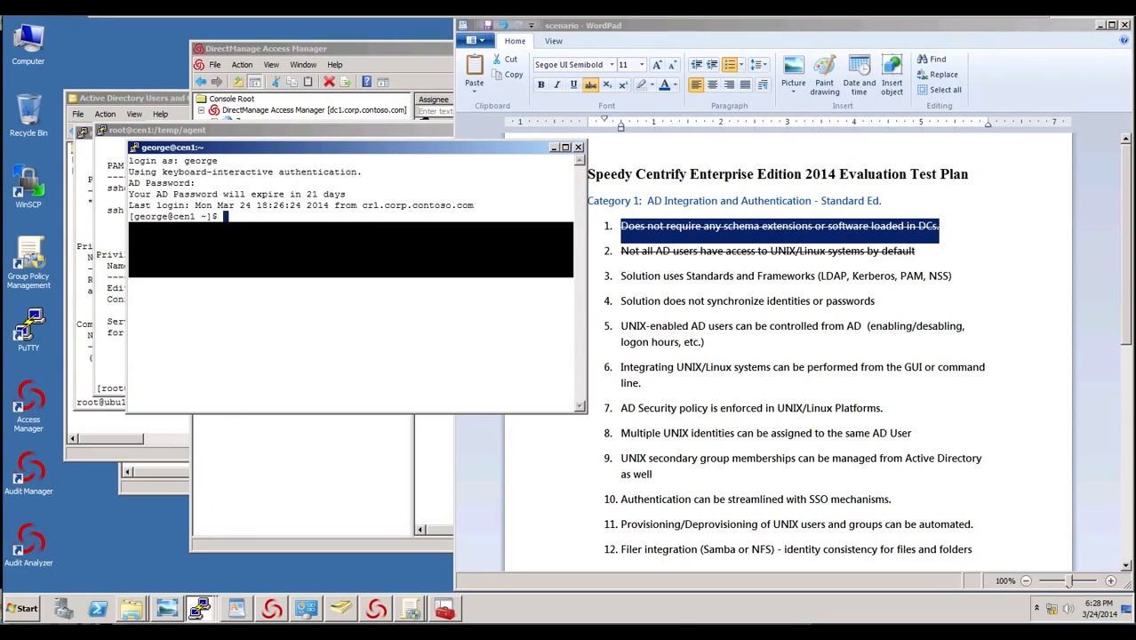
drag(308, 173, 308, 183)
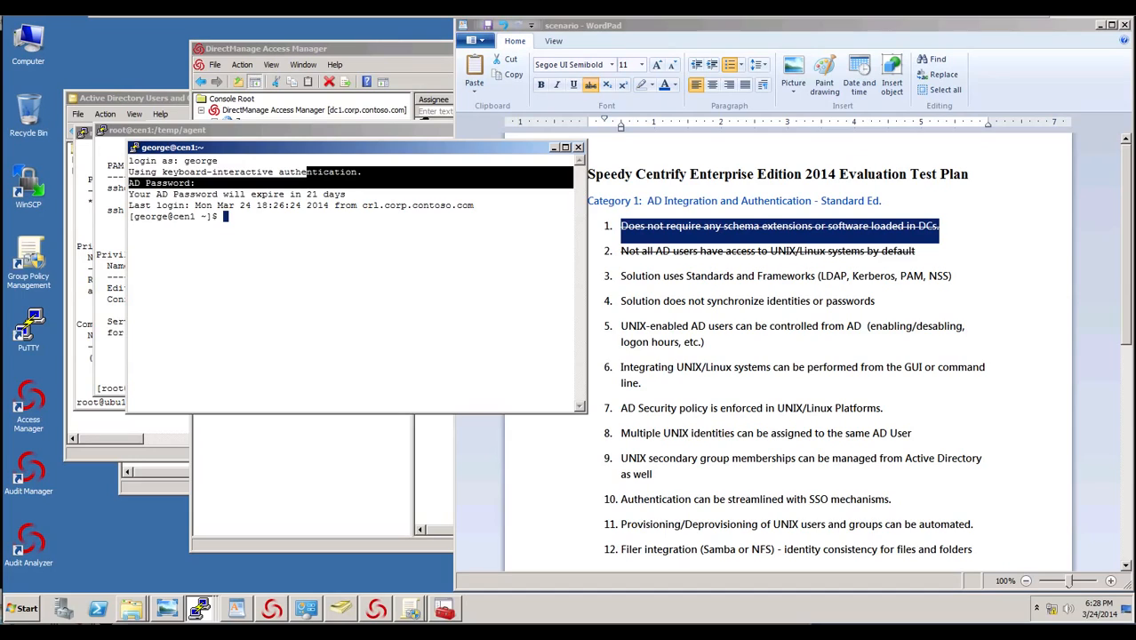
text(cat /etc/nsswitch.conf | greo c)
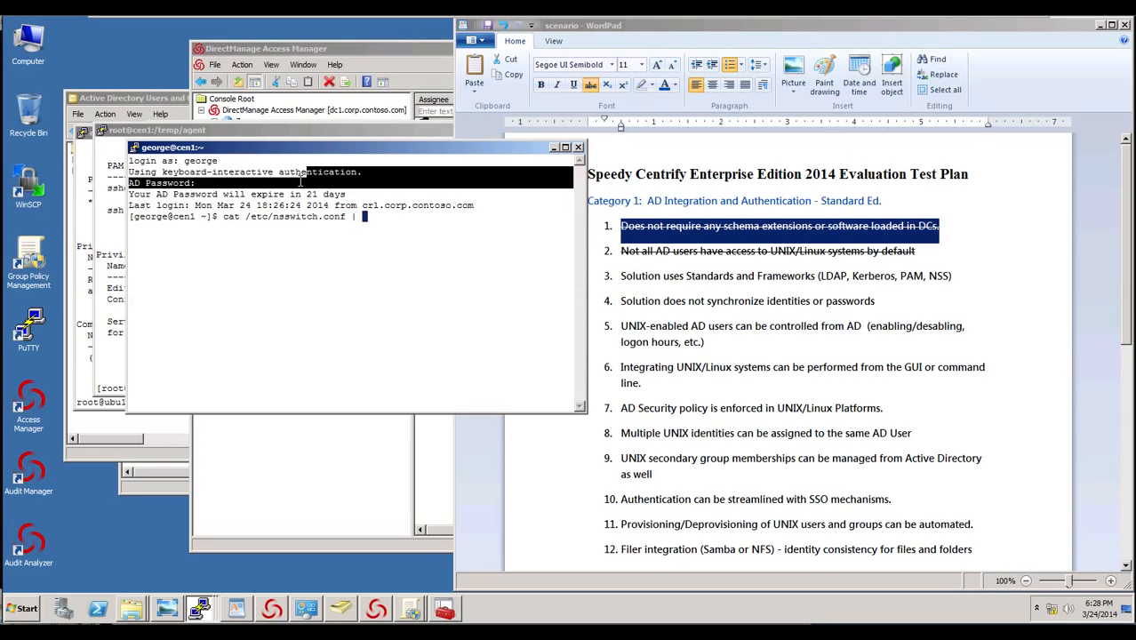
key(BackSpace)
key(BackSpace)
key(BackSpace)
text(p centrifydc)
key(Return)
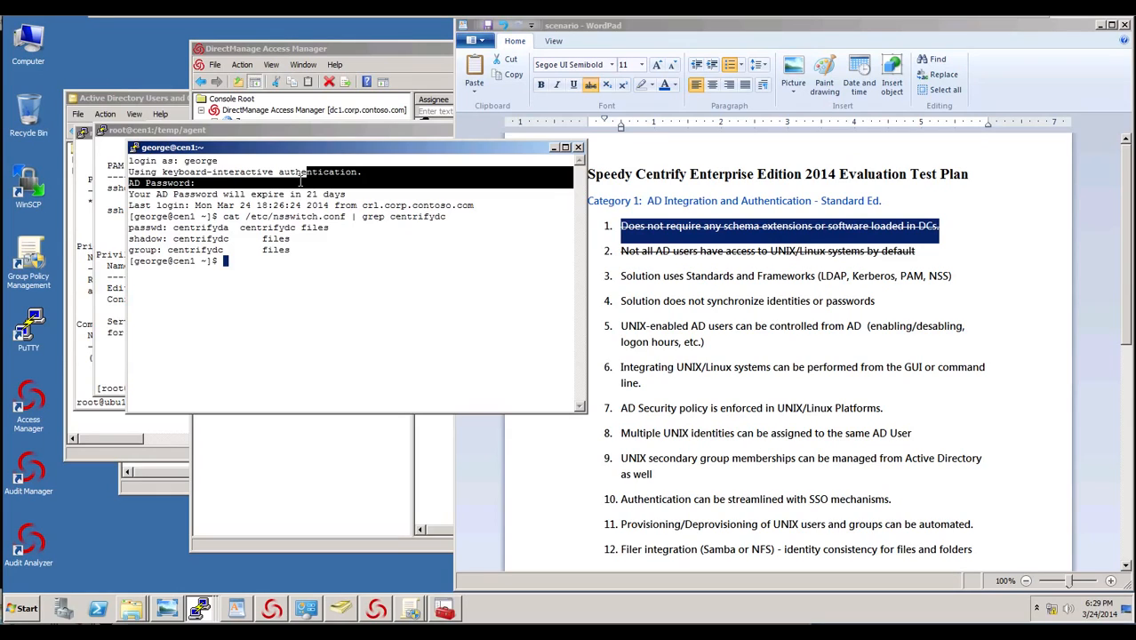
Change to /etc/pam.d and view the first page of the system-auth file with more.
text(cd /etc/pam.d)
key(Return)
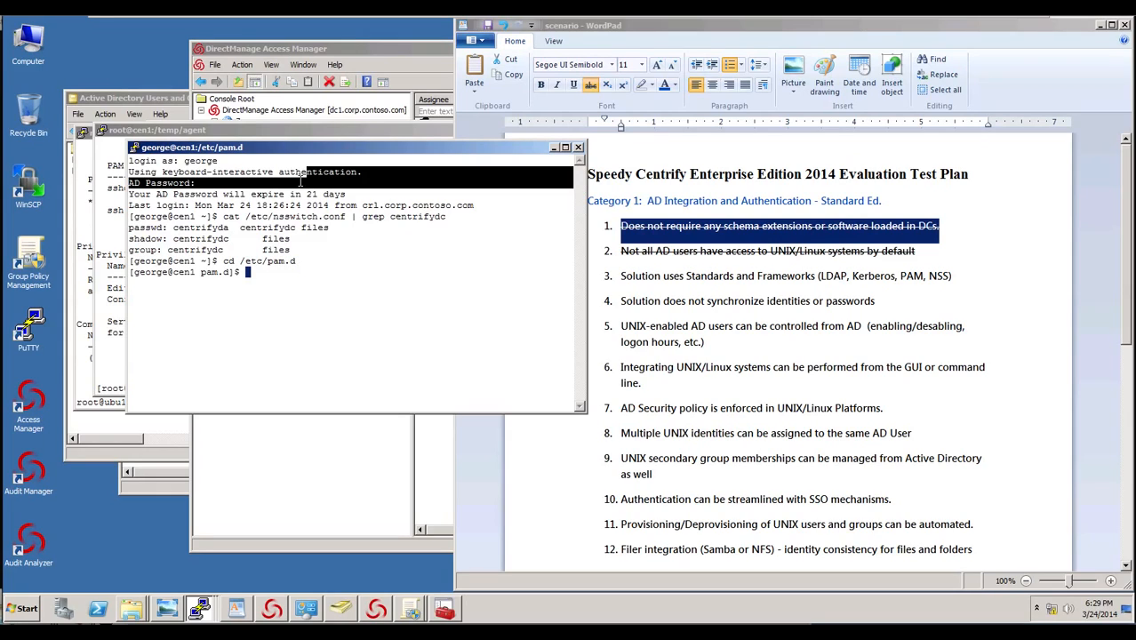
text(more system-auth)
key(Return)
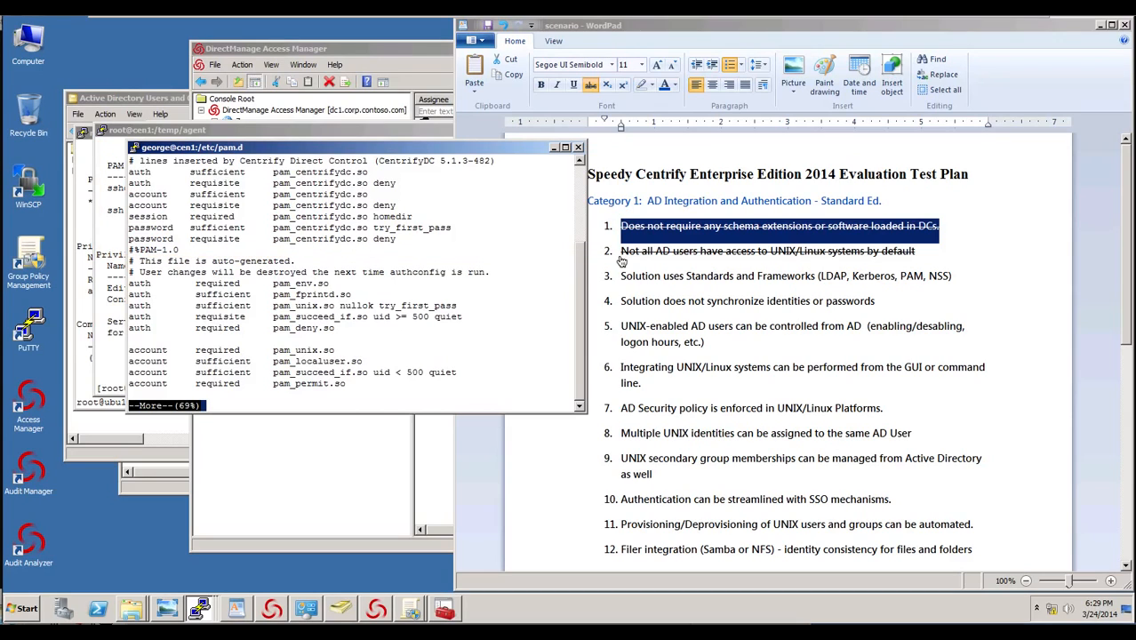
text(q)
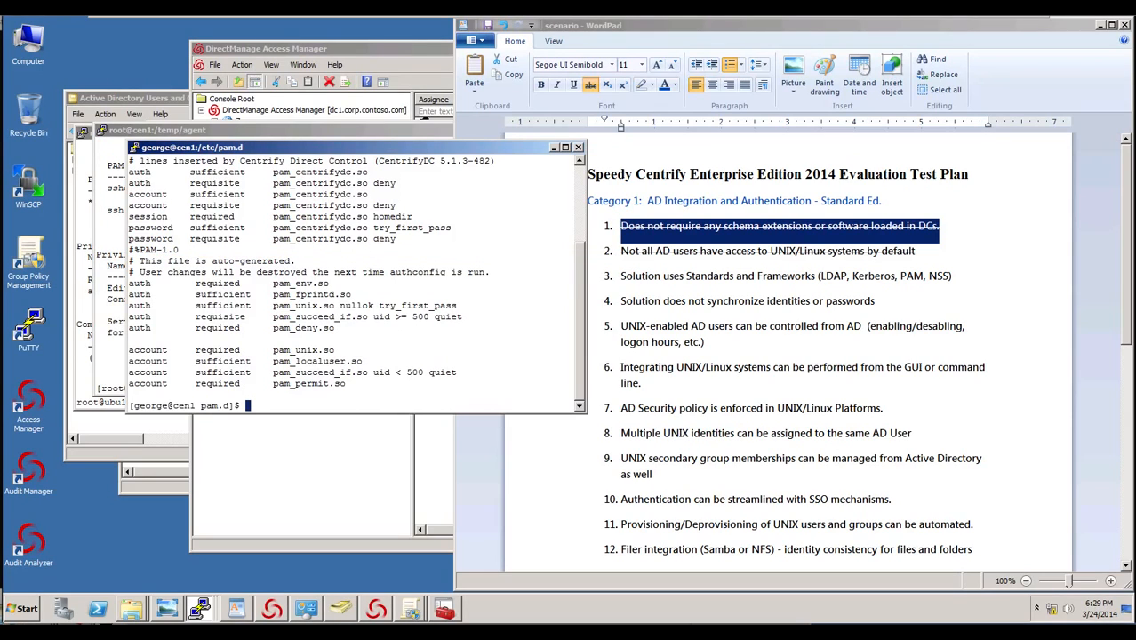
Show the logged-in user's identity with id and search /etc/passwd for the login name using cat and grep.
text(id)
key(Return)
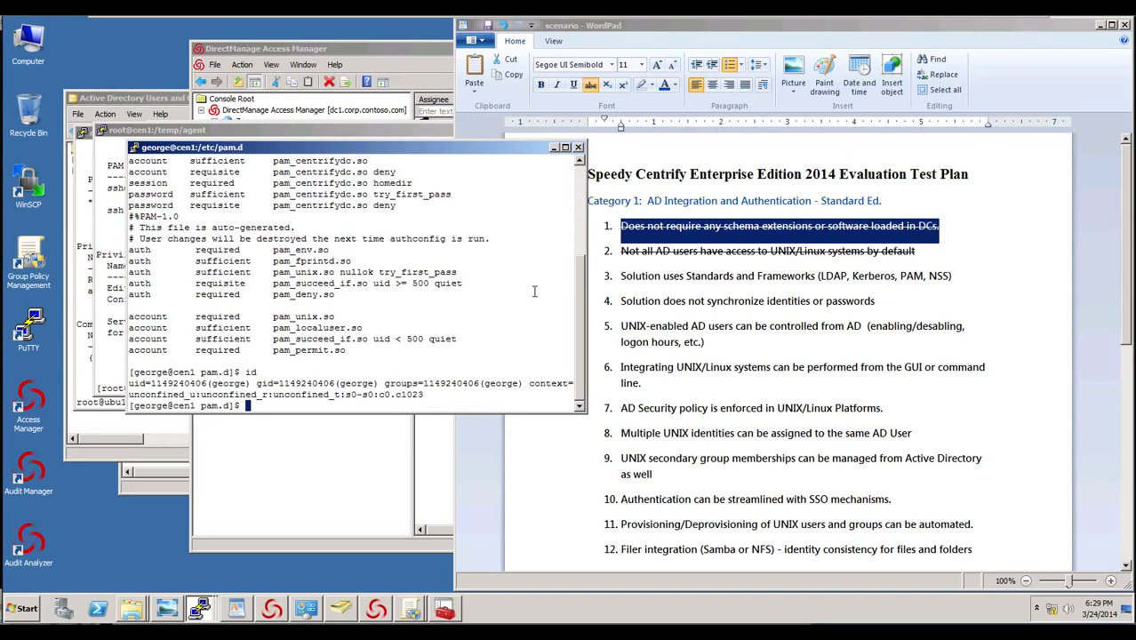
text(cat /etc/passwd | grep )
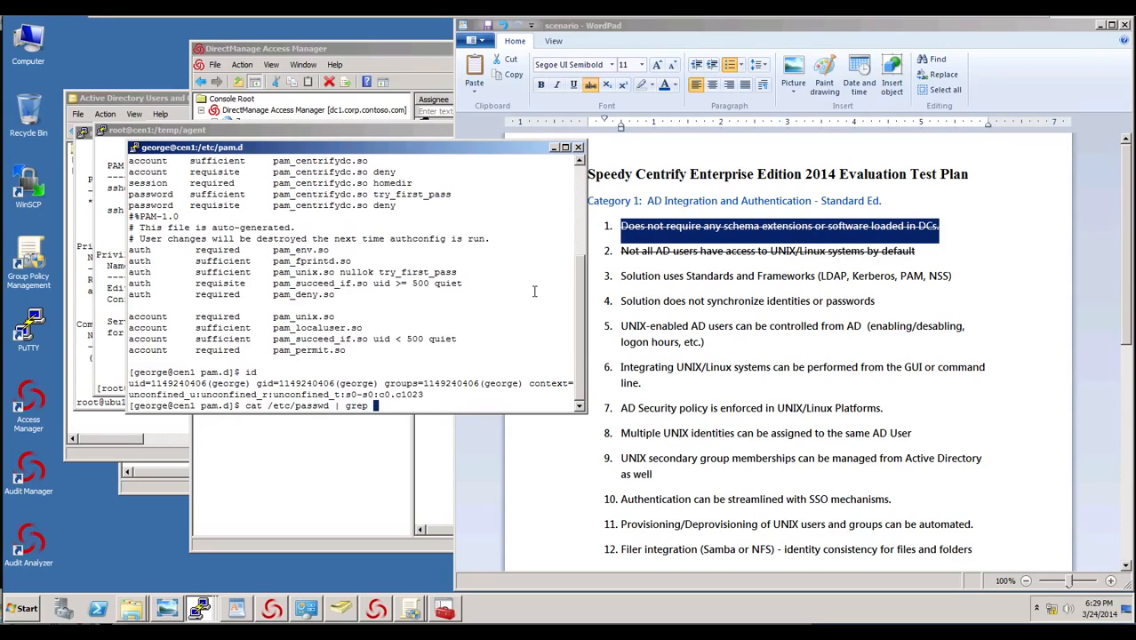
text(george)
key(Return)
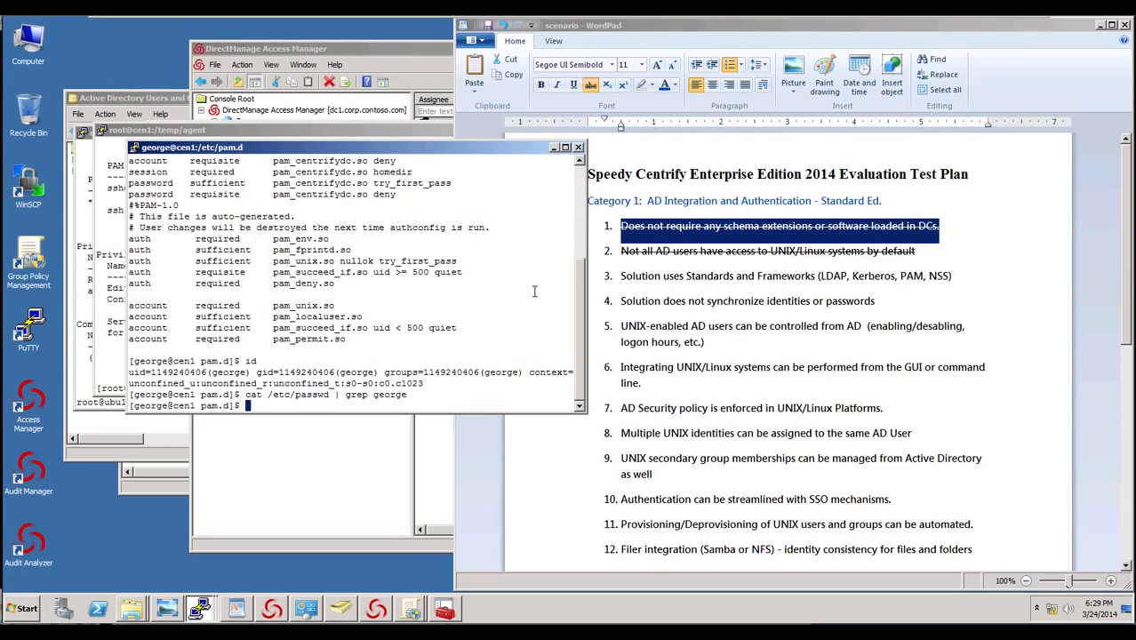
Query the sysadmin user's account entry through the name service with getent passwd.
text(ge)
text(tent passwd george)
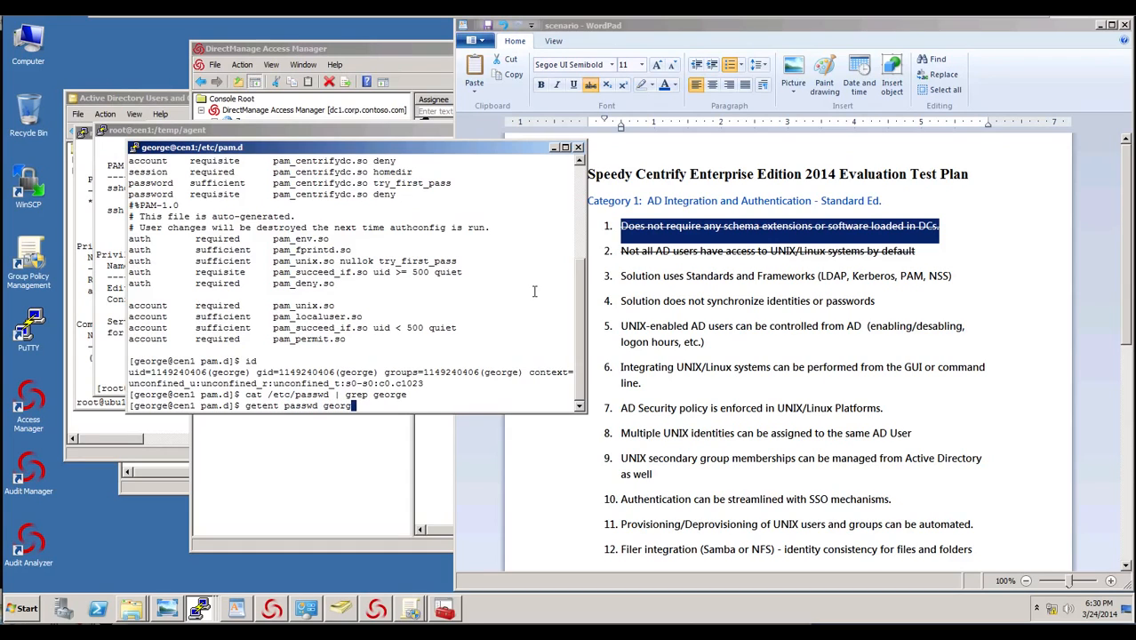
key(Return)
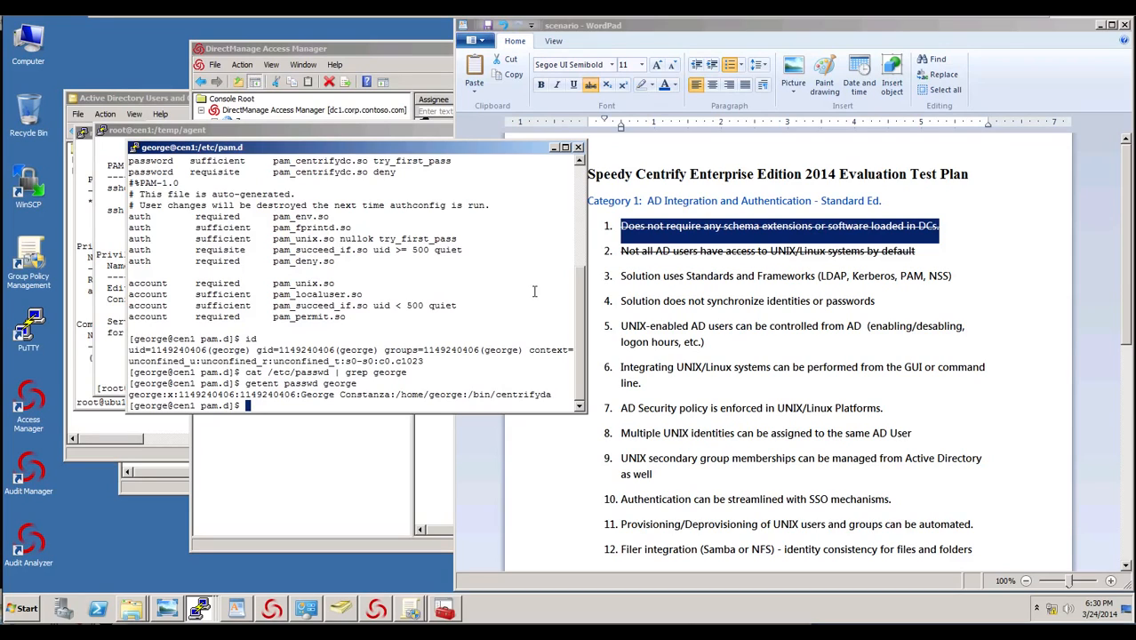
click(841, 266)
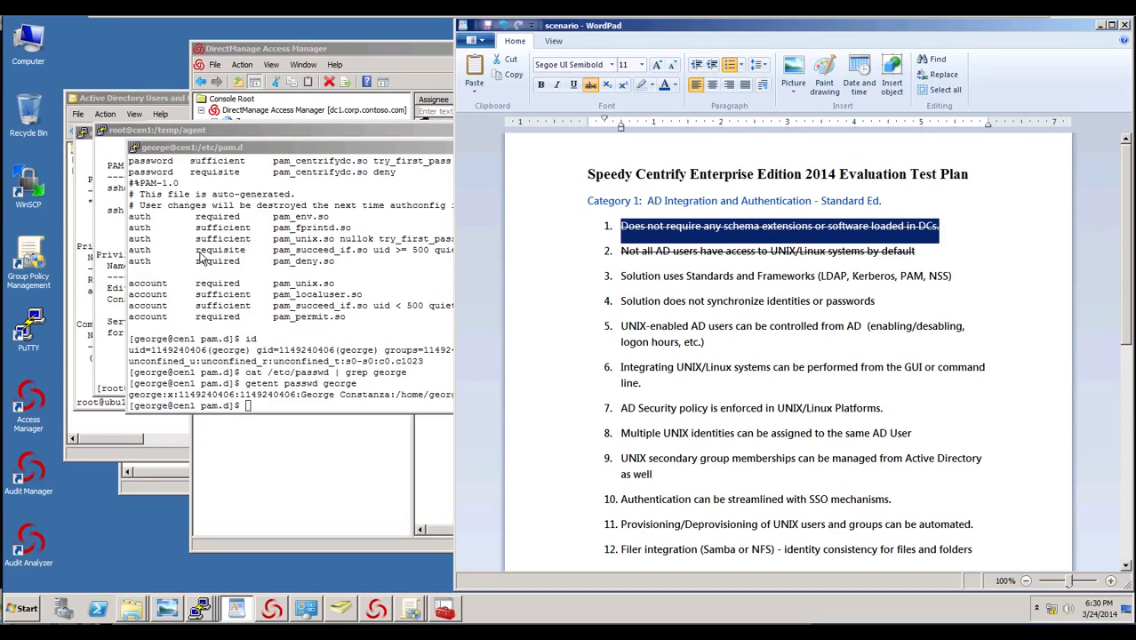
click(313, 229)
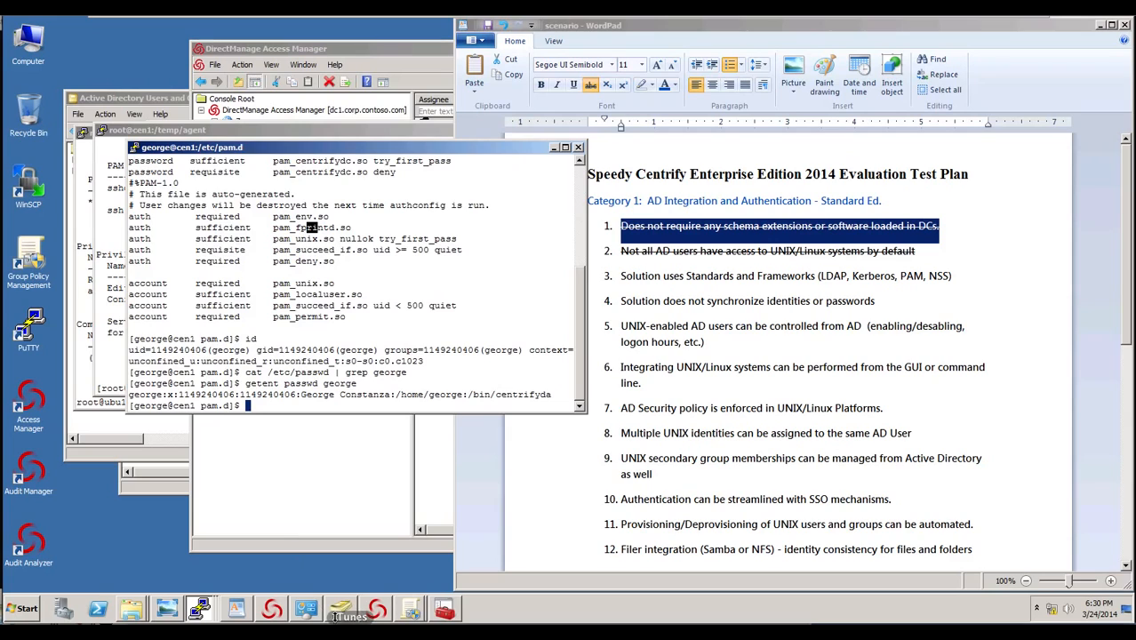
Switch to Active Directory Users and Computers and try to disable the UNIX SysAdmin's account in the Staff OU.
click(339, 609)
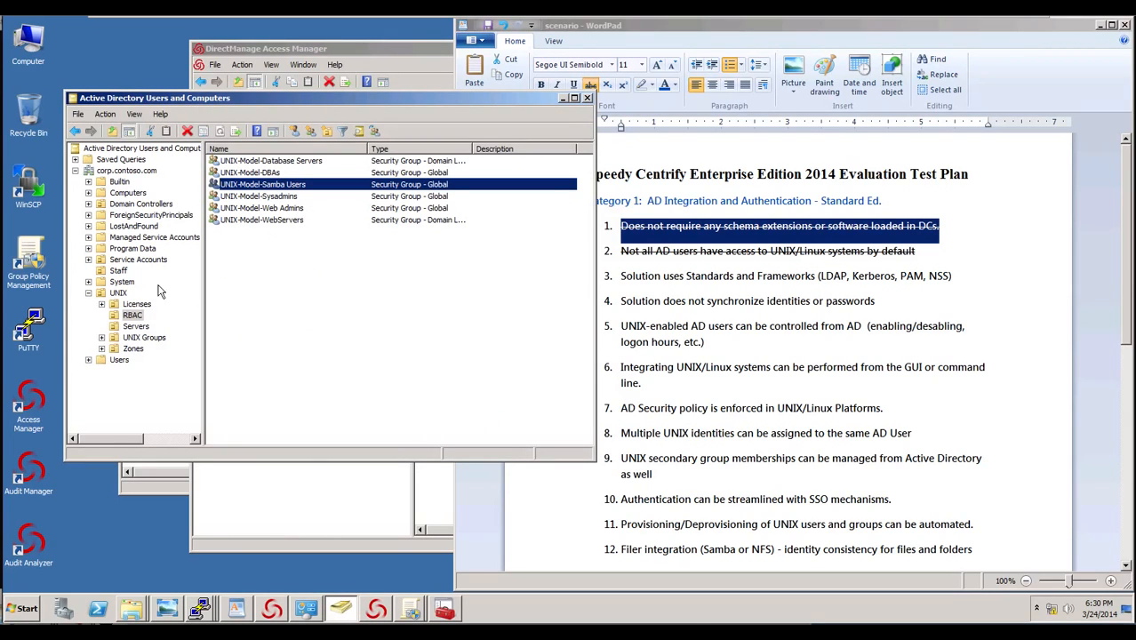
click(119, 271)
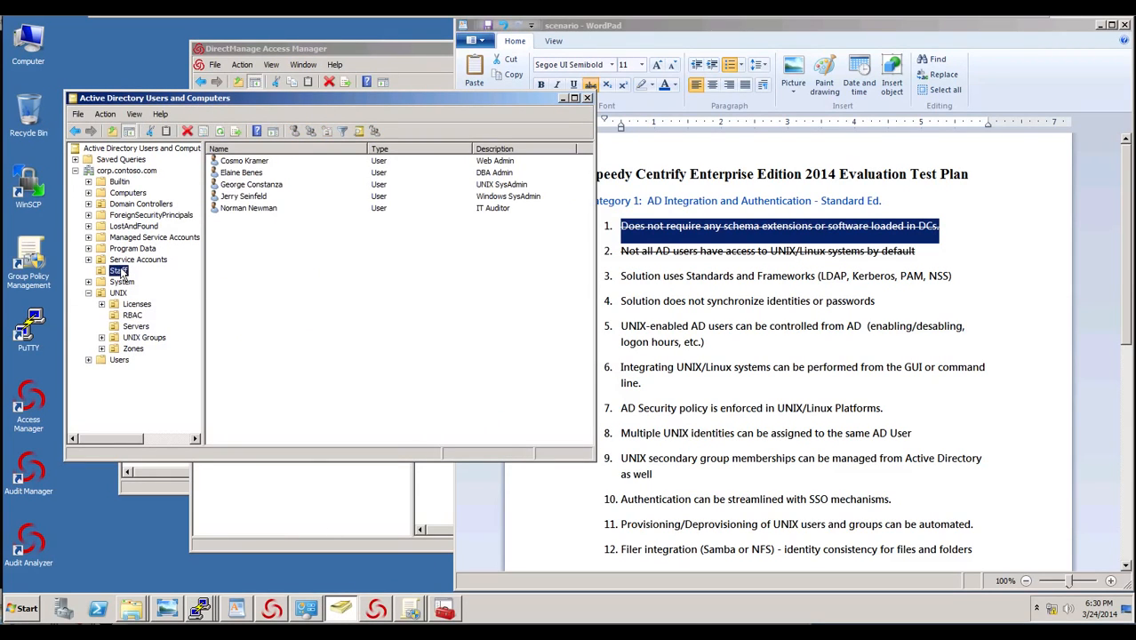
right_click(243, 175)
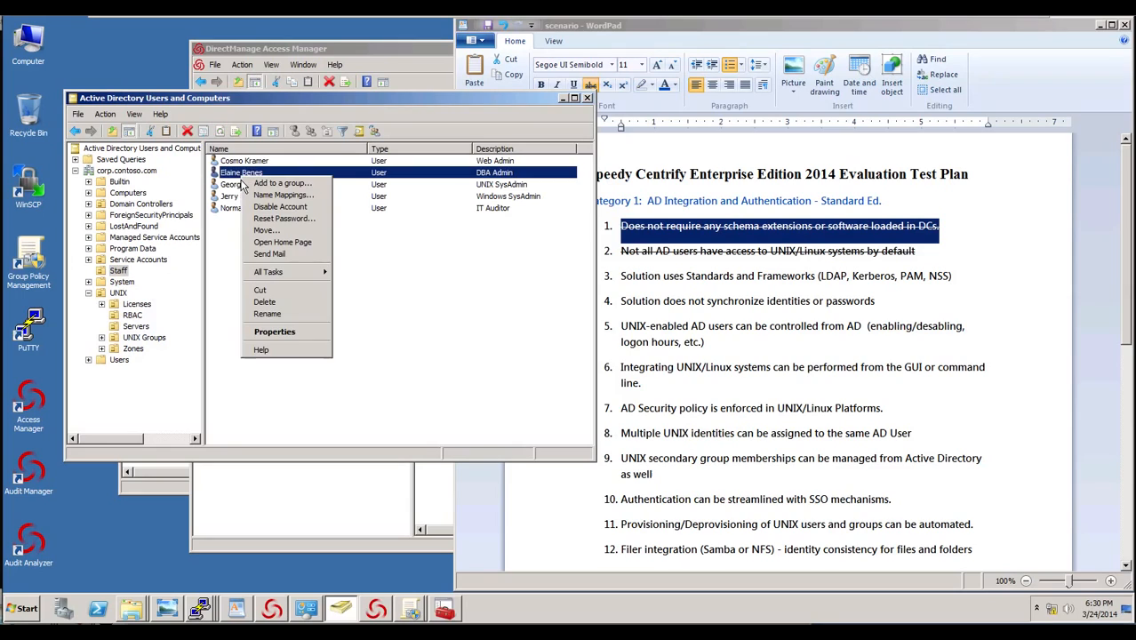
right_click(231, 185)
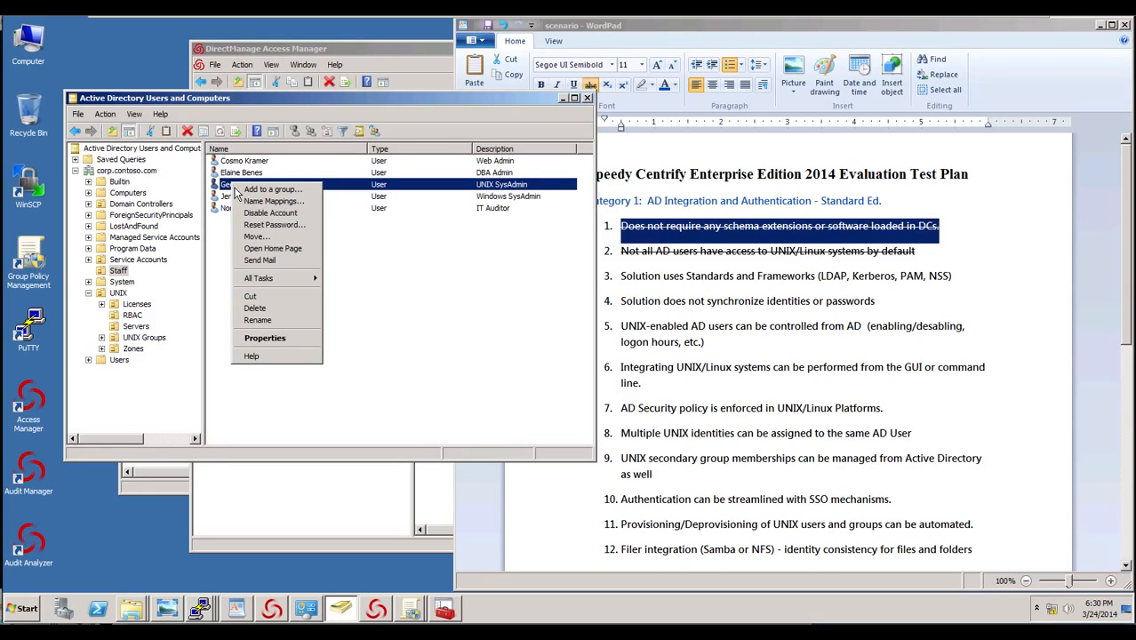
click(261, 215)
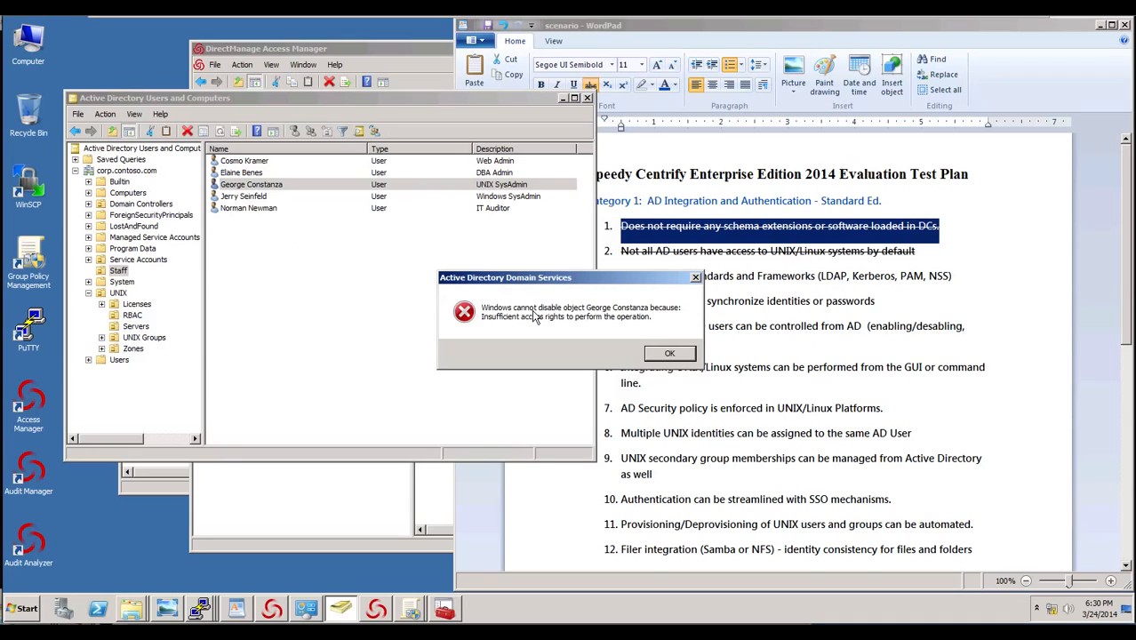
click(675, 353)
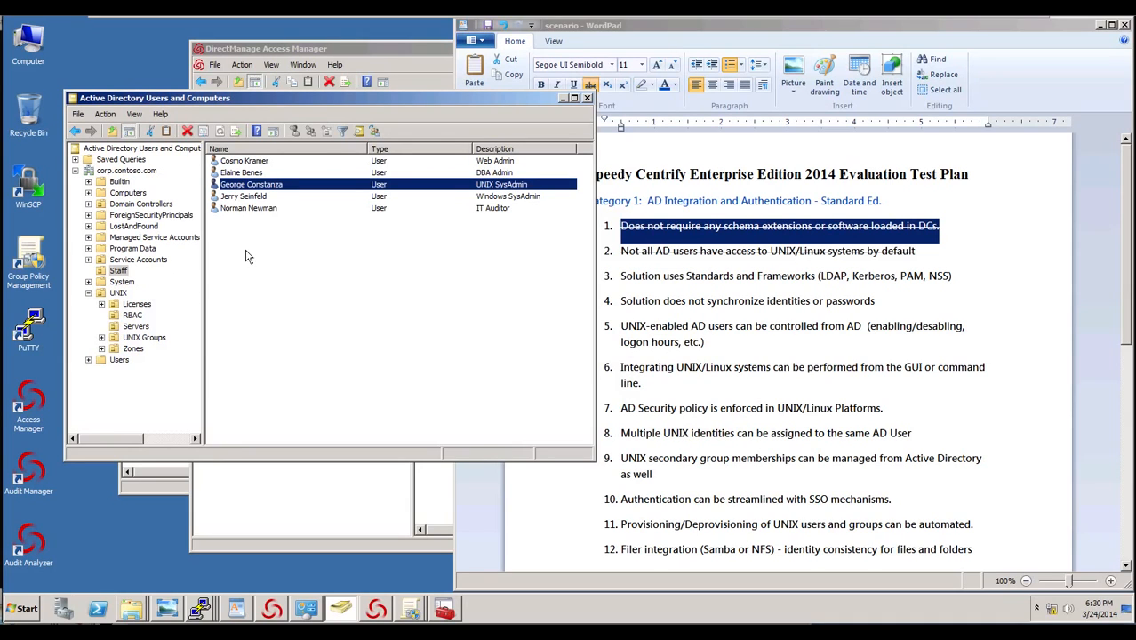
Move the Active Directory Users and Computers window aside and log out of the sysadmin user's PuTTY session on cen1.
drag(273, 98, 372, 105)
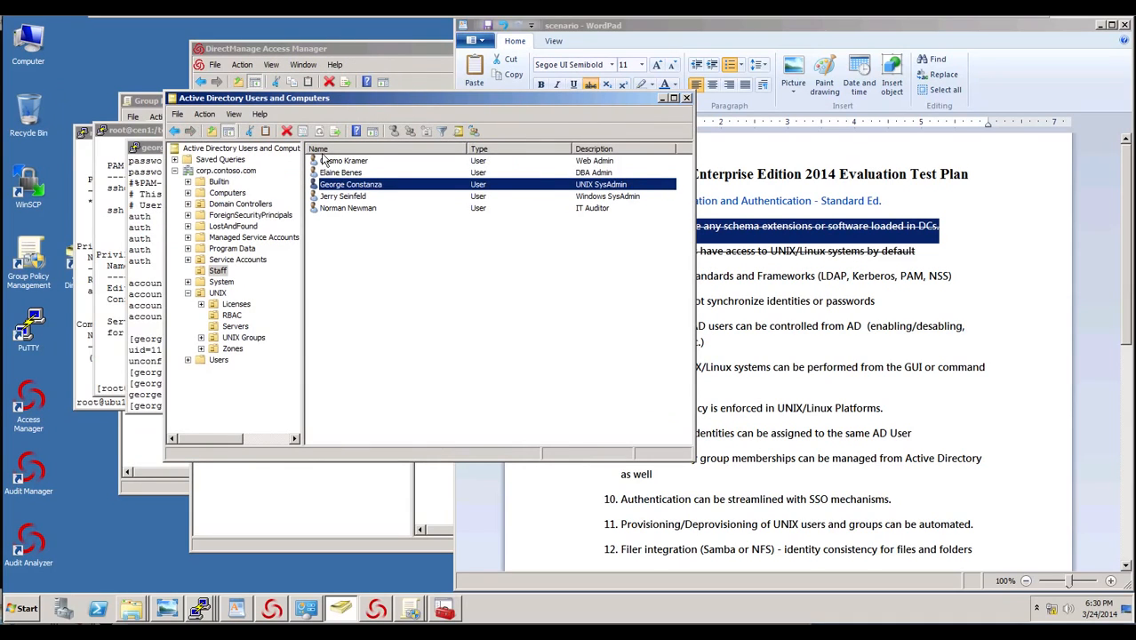
click(156, 185)
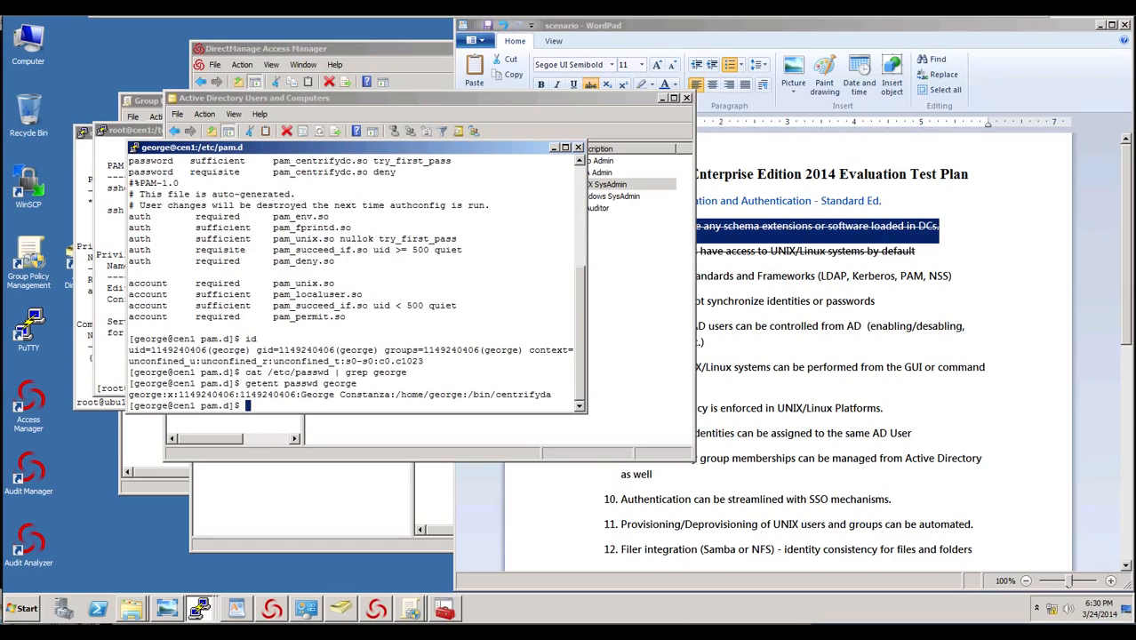
text(logout)
key(Return)
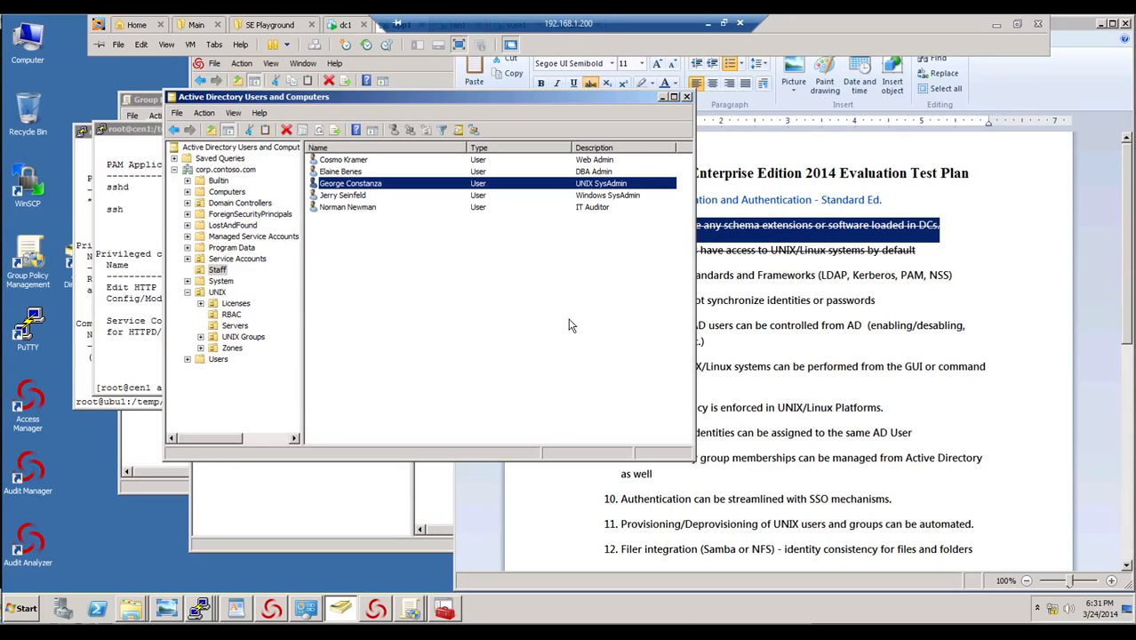
Run the Active Directory Users and Computers desktop shortcut as a different user, entering the Windows SysAdmin's user name and account password.
double_click(70, 272)
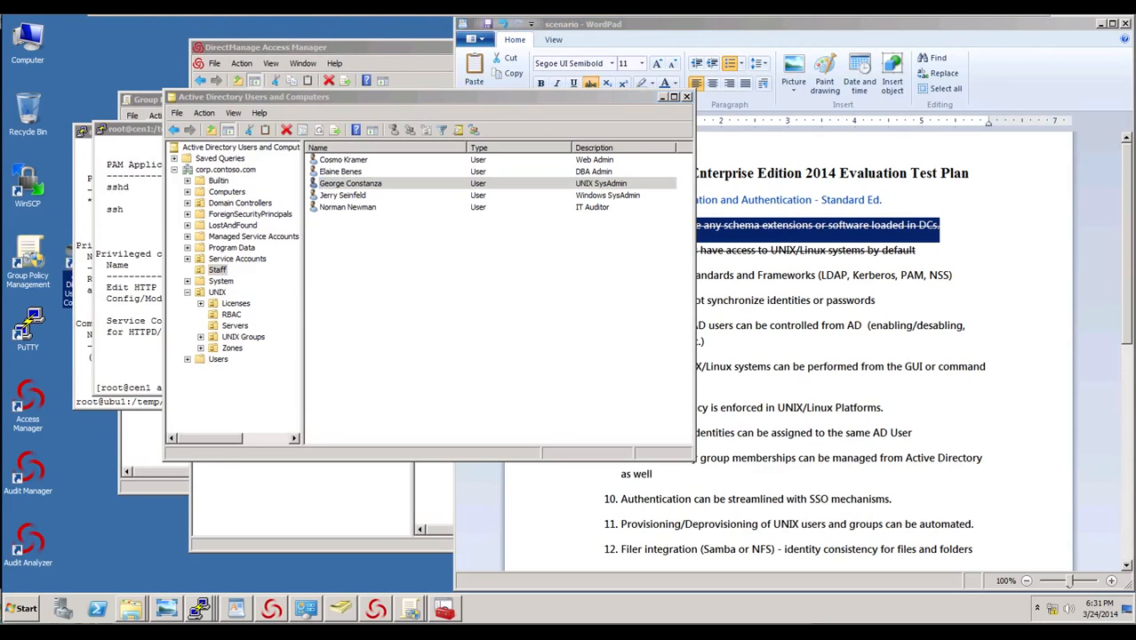
right_click(68, 264)
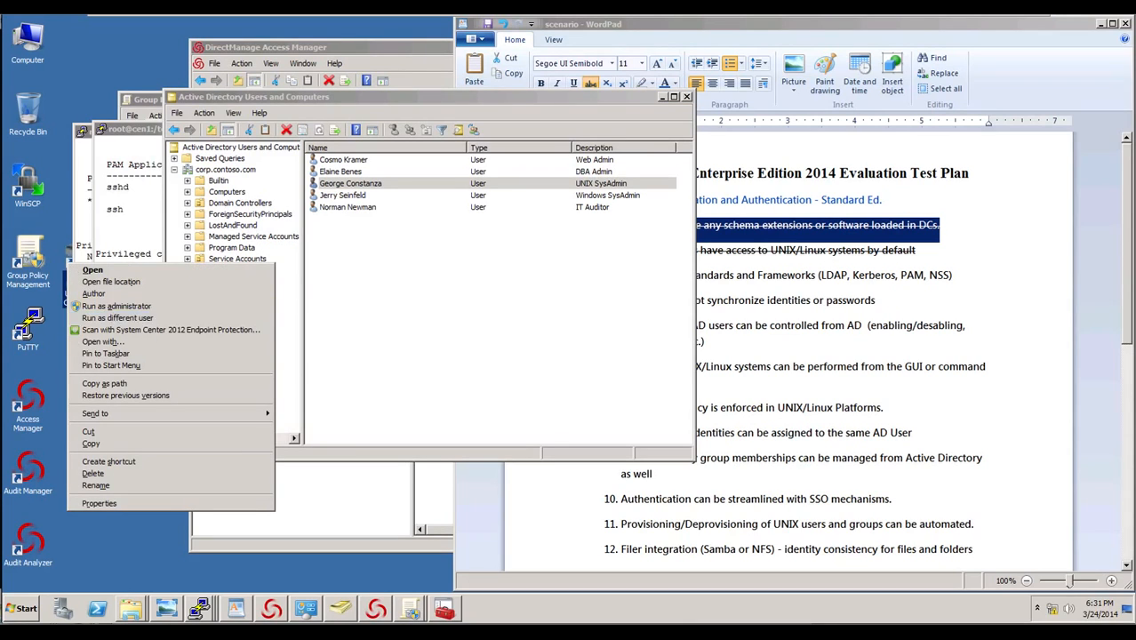
click(112, 321)
text(jerry)
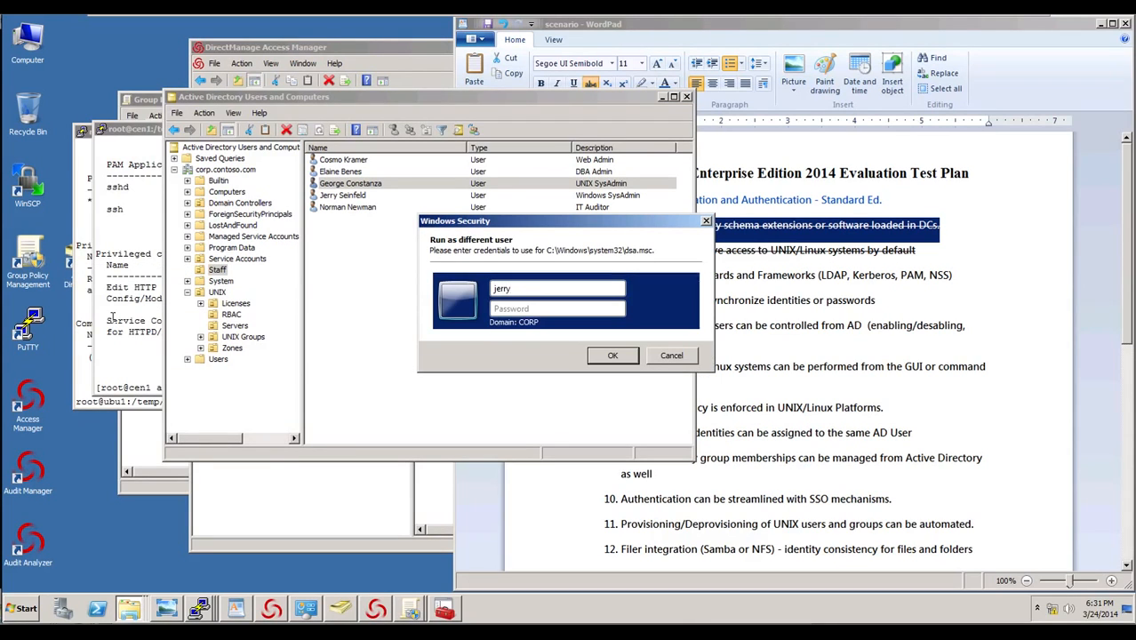
text(.seinfeld)
key(Tab)
text(••••••••)
key(Return)
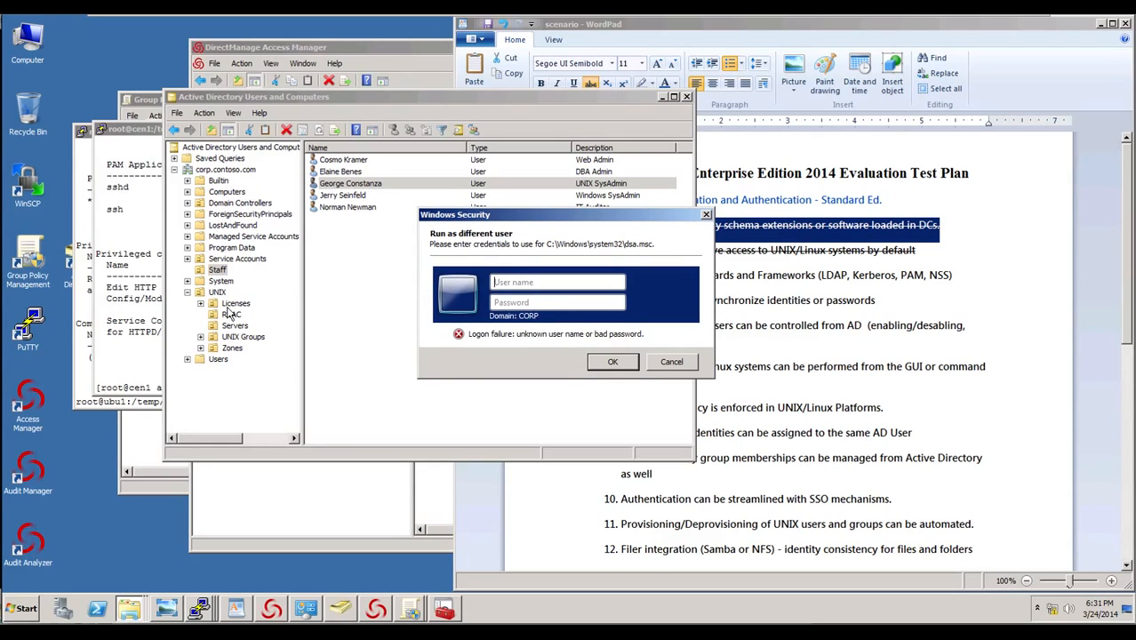
Re-enter the Windows SysAdmin's user name and account password to start the console under that account.
text(jetr)
key(BackSpace)
text(rry.seinfeld)
key(Tab)
text(•••••••••)
key(Return)
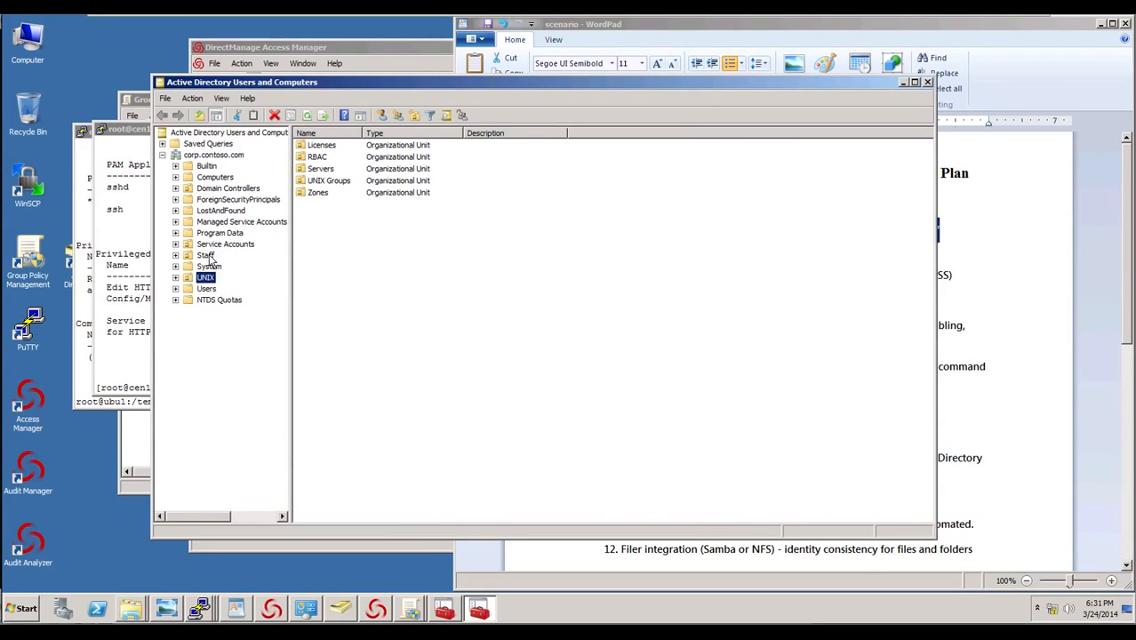
Disable the UNIX SysAdmin's user account in the Staff OU from the newly opened console.
click(207, 256)
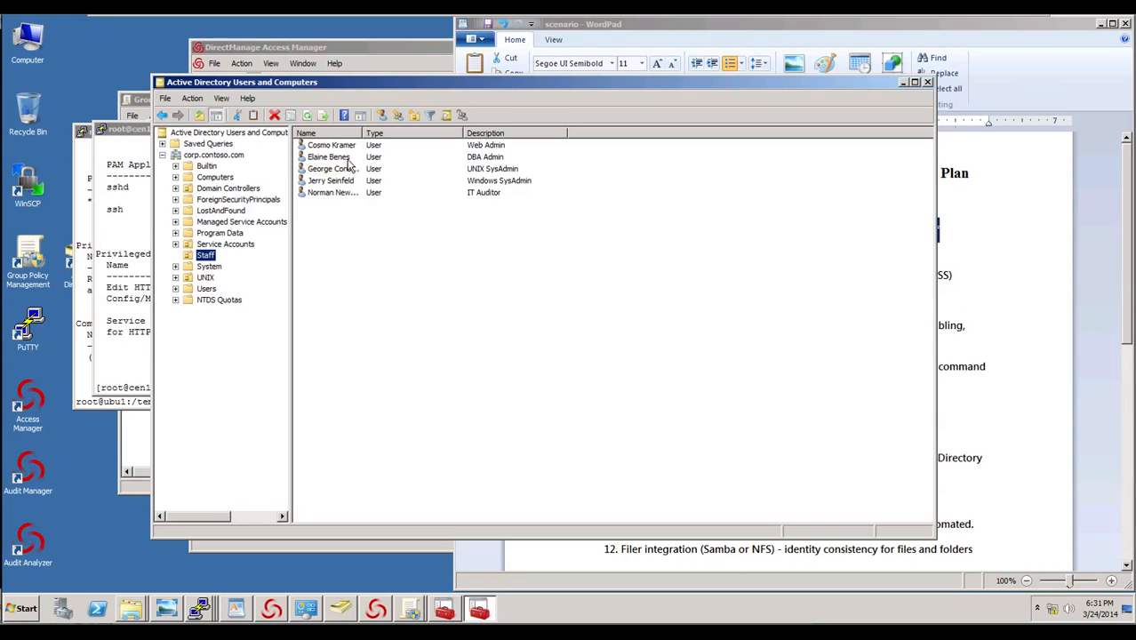
click(342, 170)
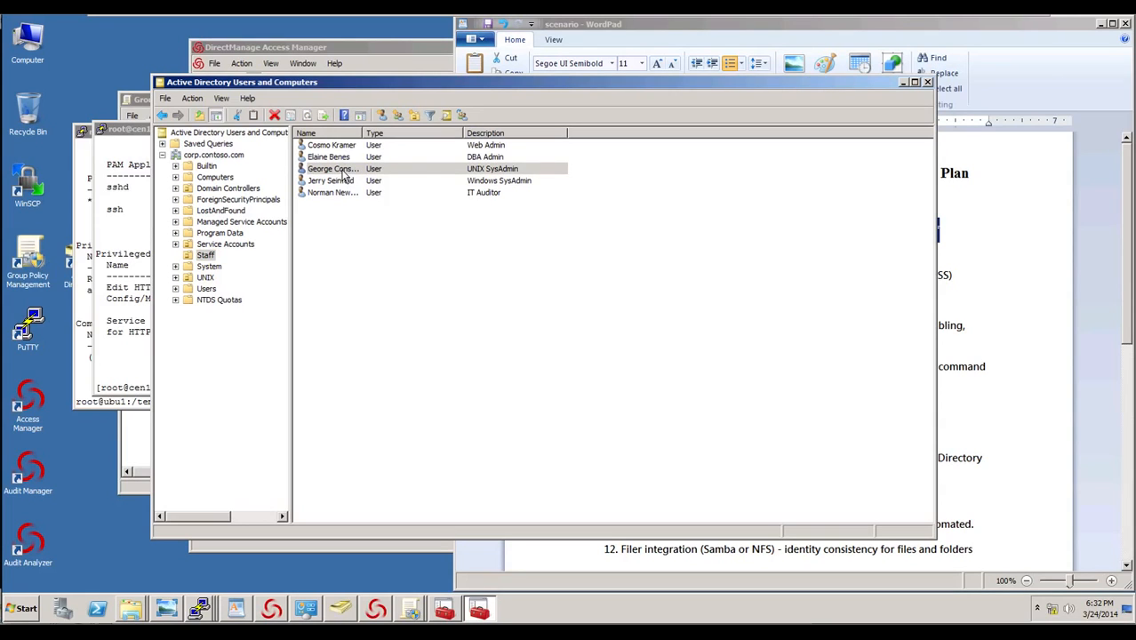
right_click(341, 174)
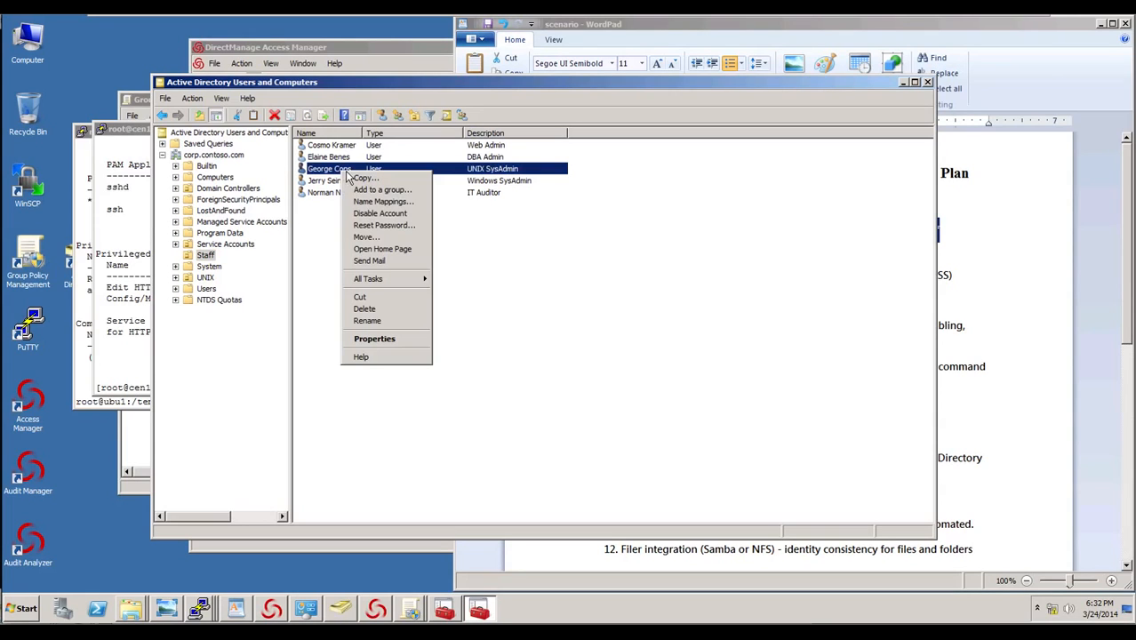
click(373, 214)
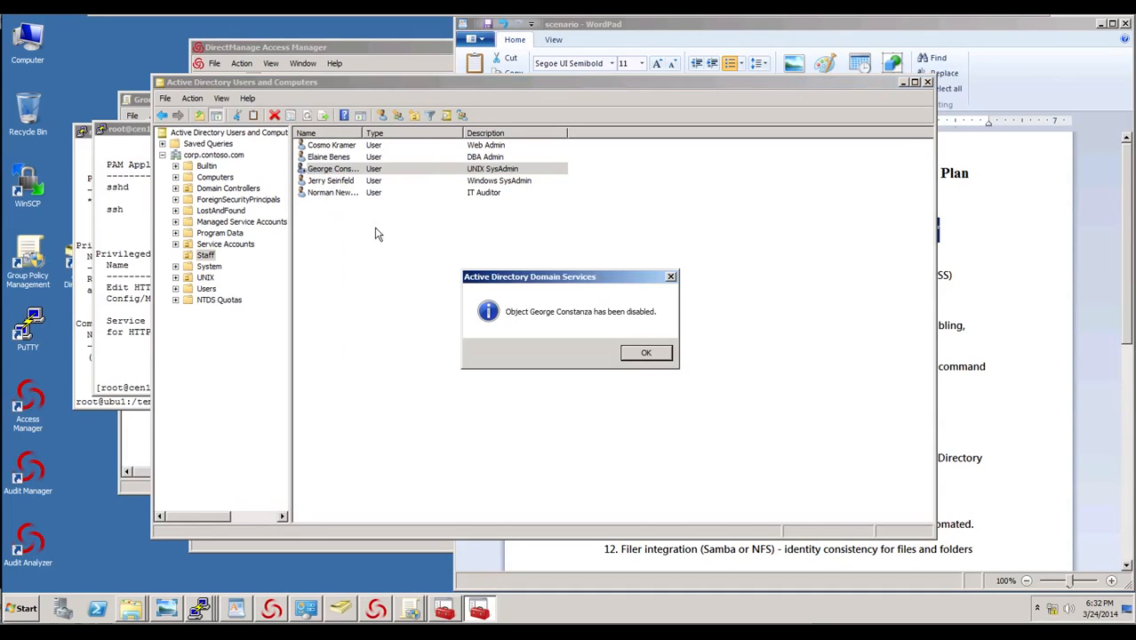
click(647, 354)
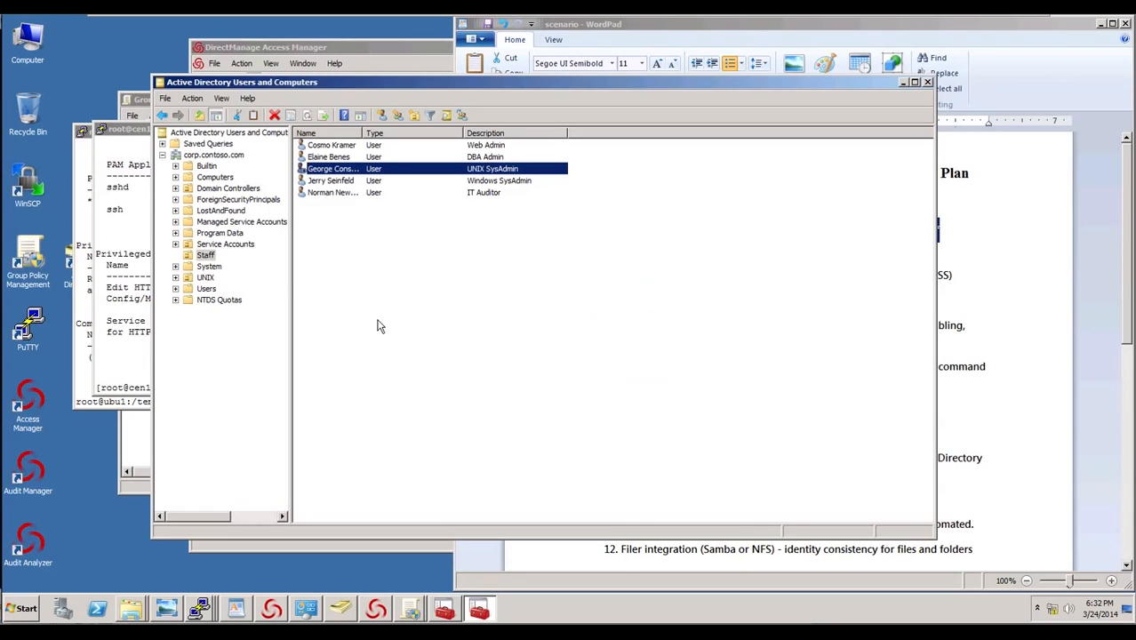
Duplicate the root@cen1 PuTTY session to open a fresh login window for cen1.corp.contoso.com.
click(132, 131)
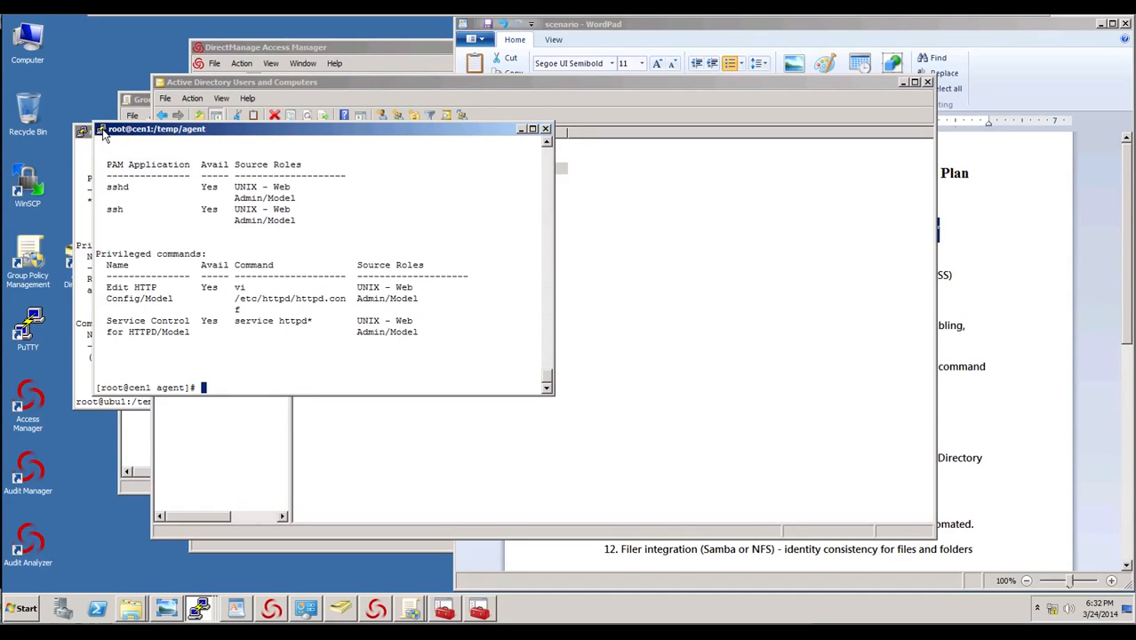
click(102, 132)
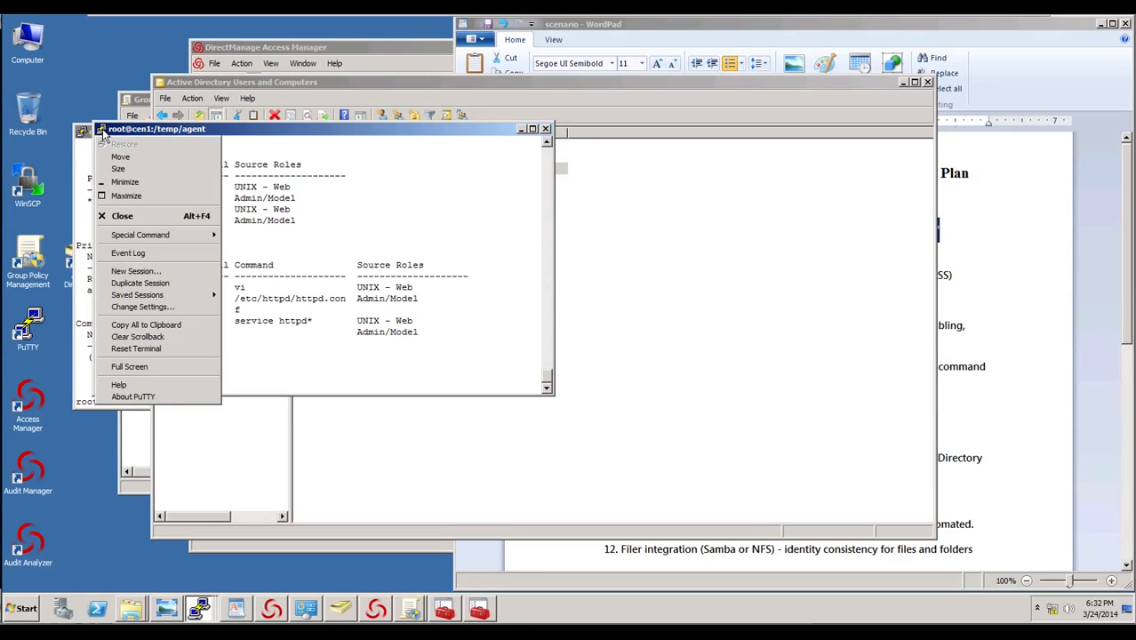
click(157, 284)
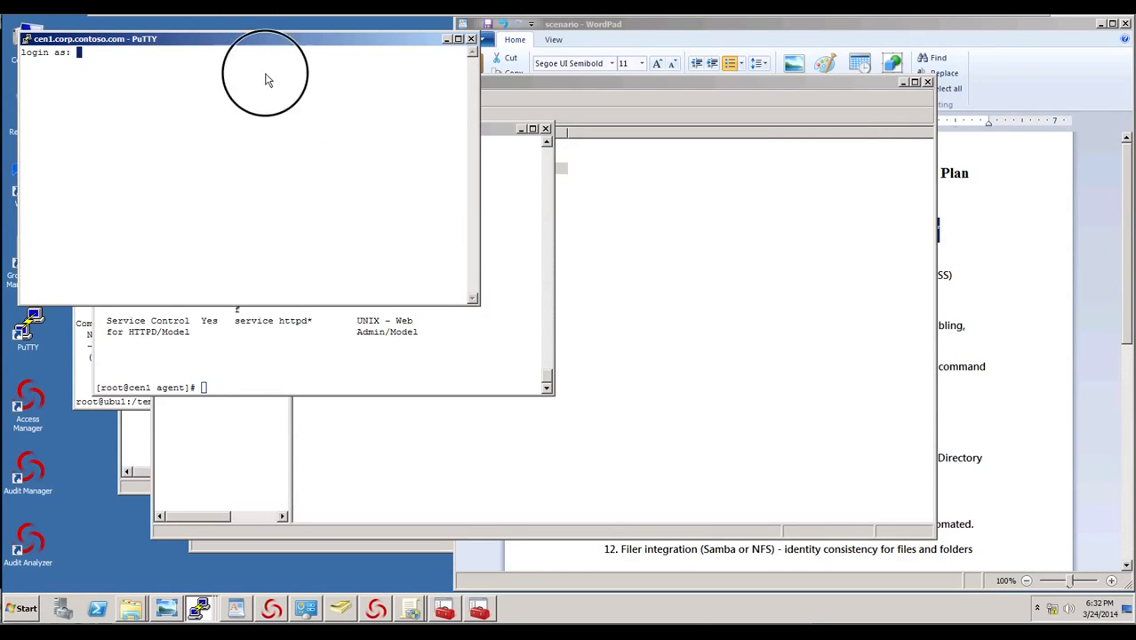
Try to log in to cen1.corp.contoso.com in PuTTY with the UNIX SysAdmin's username and AD password.
drag(241, 43, 399, 196)
text(george)
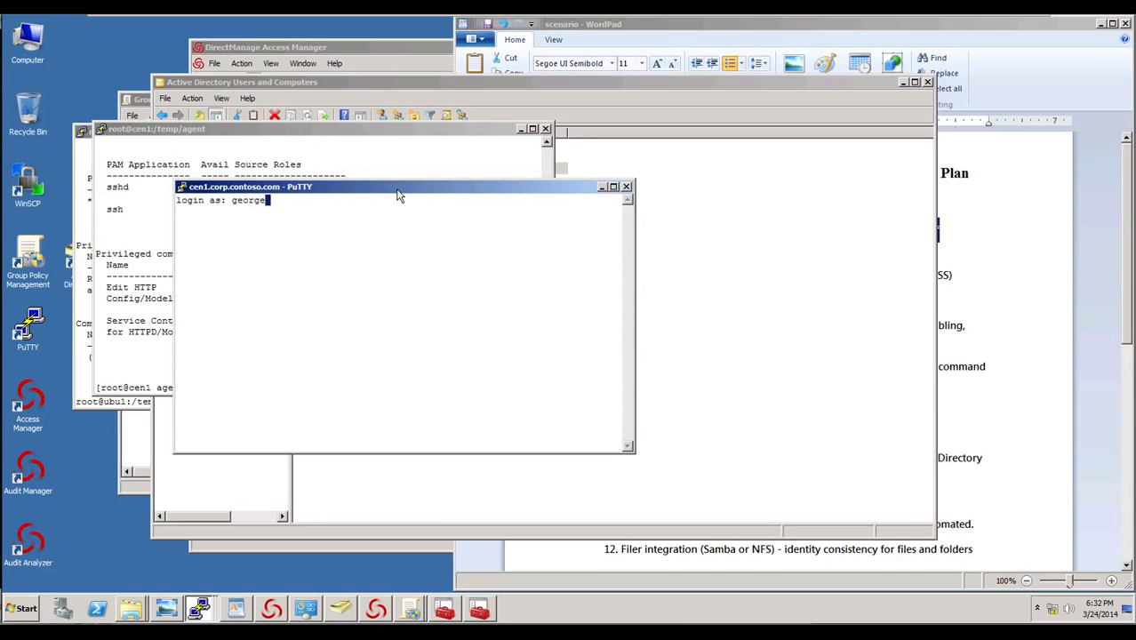
key(Return)
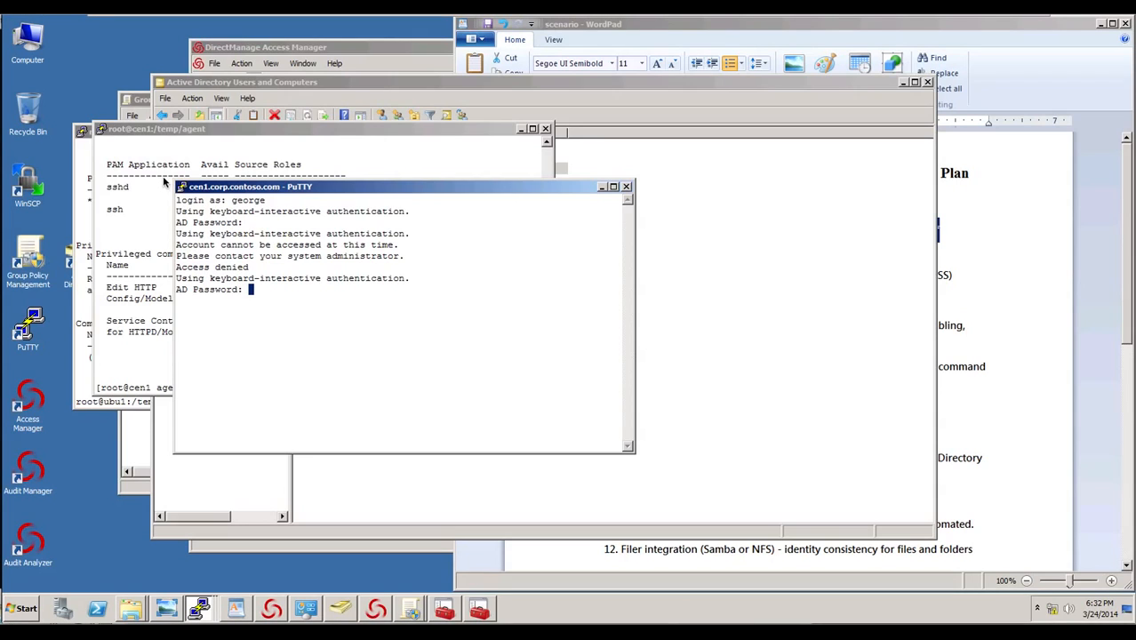
drag(163, 181, 568, 322)
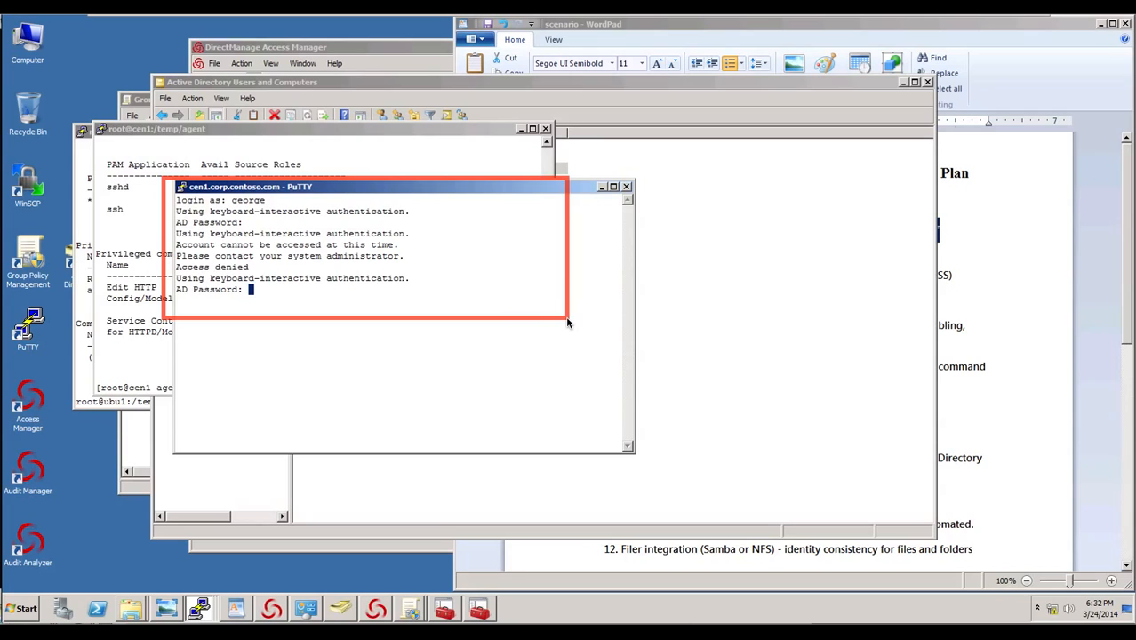
key(Escape)
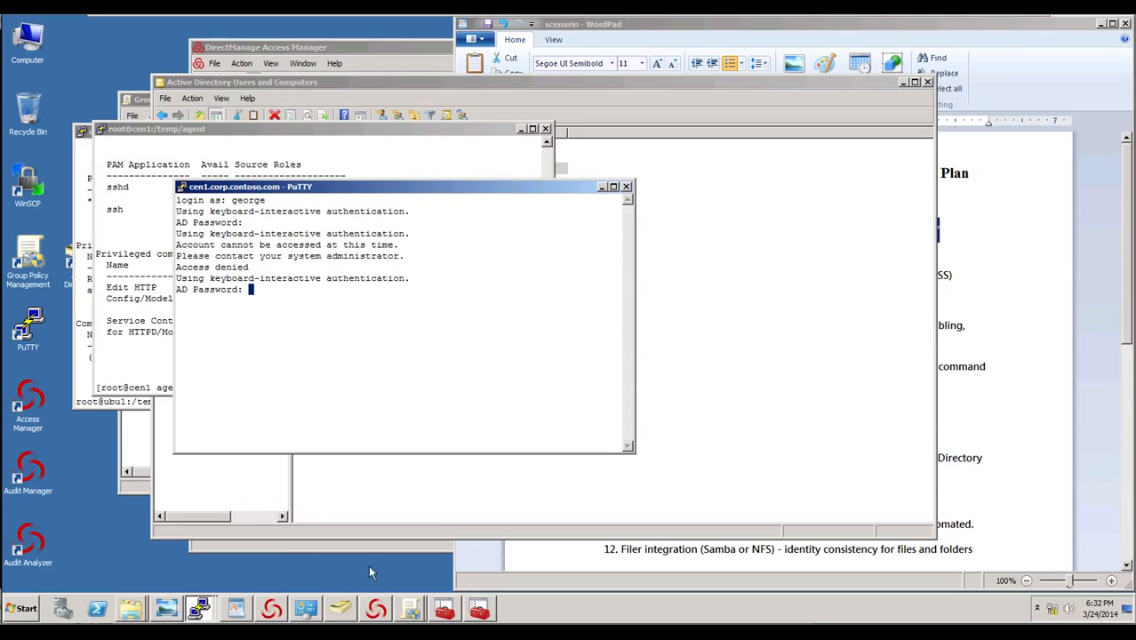
Switch to the standard Active Directory Users and Computers window and try to enable the UNIX SysAdmin's account in Staff.
click(347, 611)
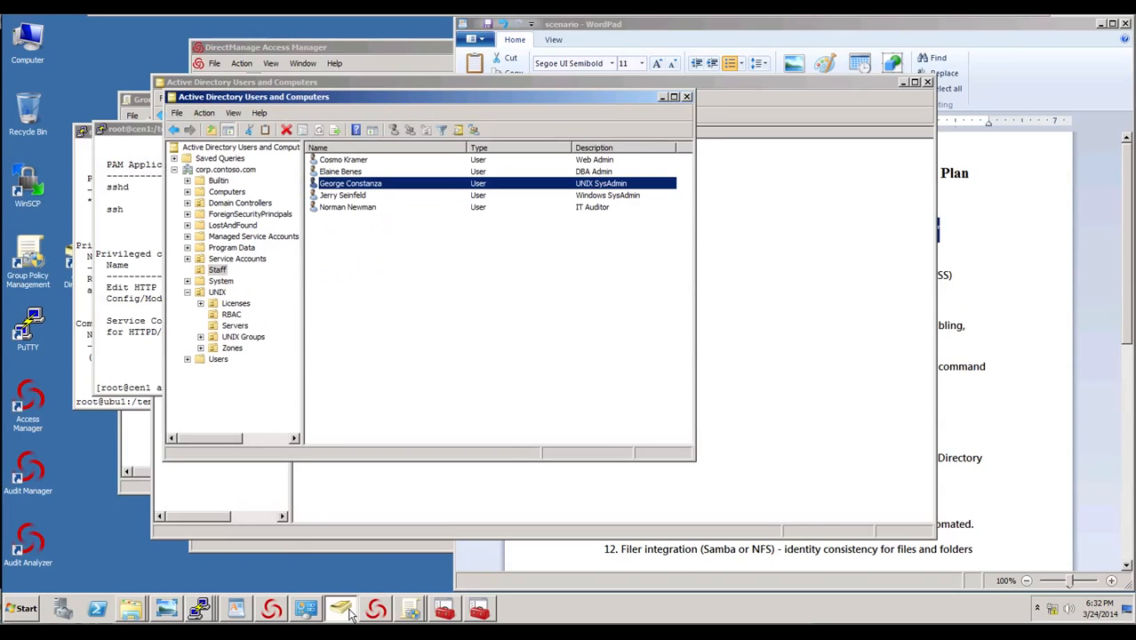
right_click(374, 188)
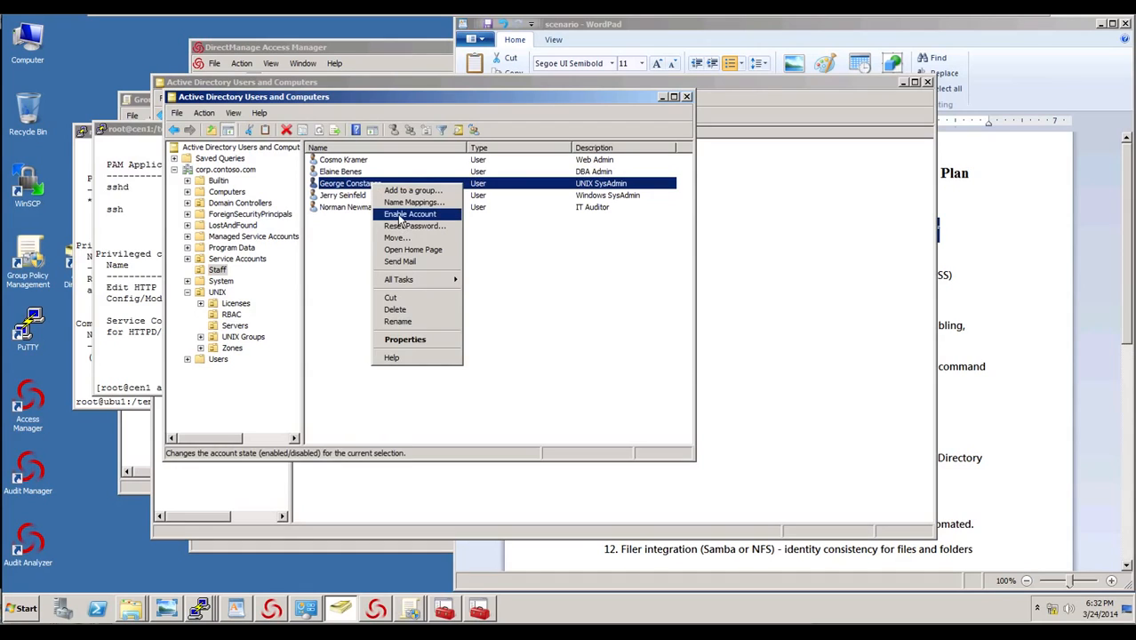
click(401, 216)
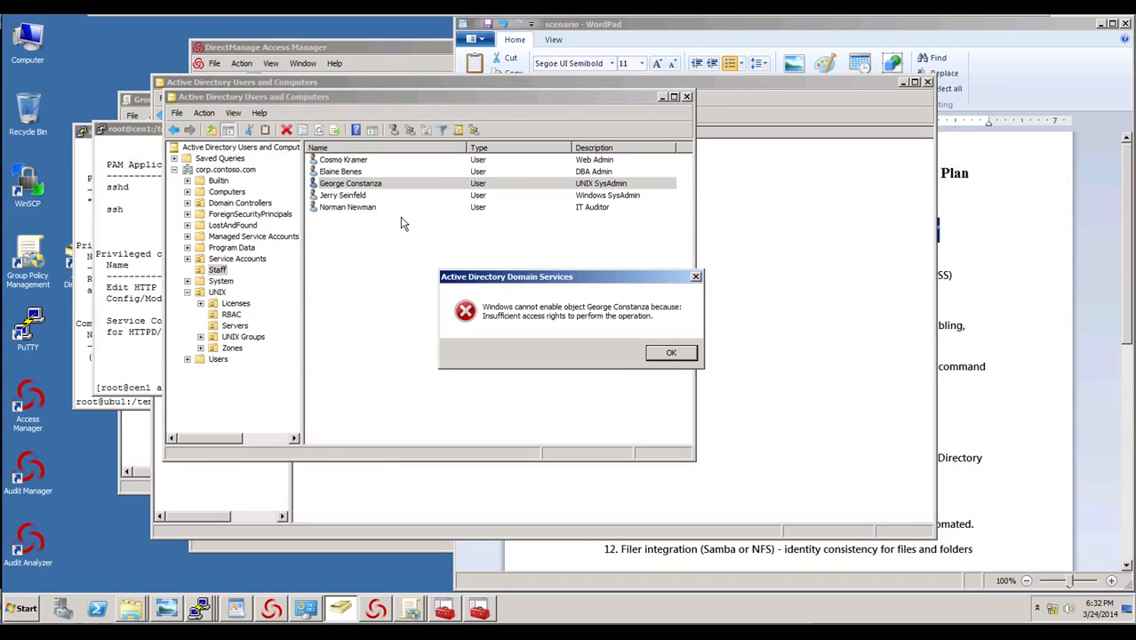
click(669, 355)
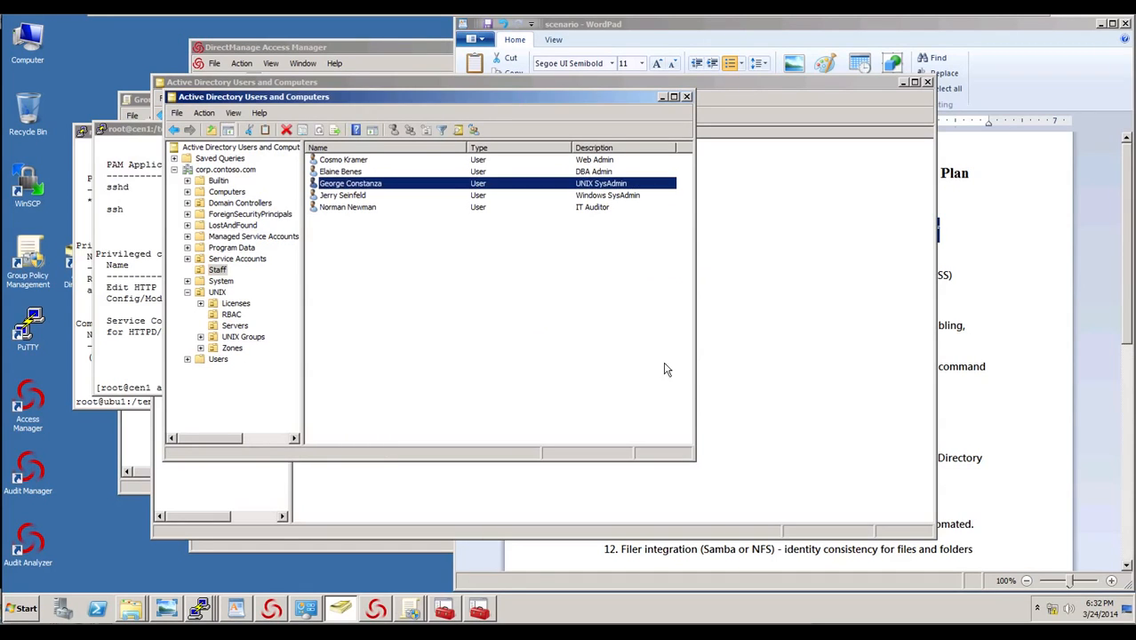
Enable the UNIX SysAdmin's account in Staff from the other Active Directory Users and Computers window.
click(481, 610)
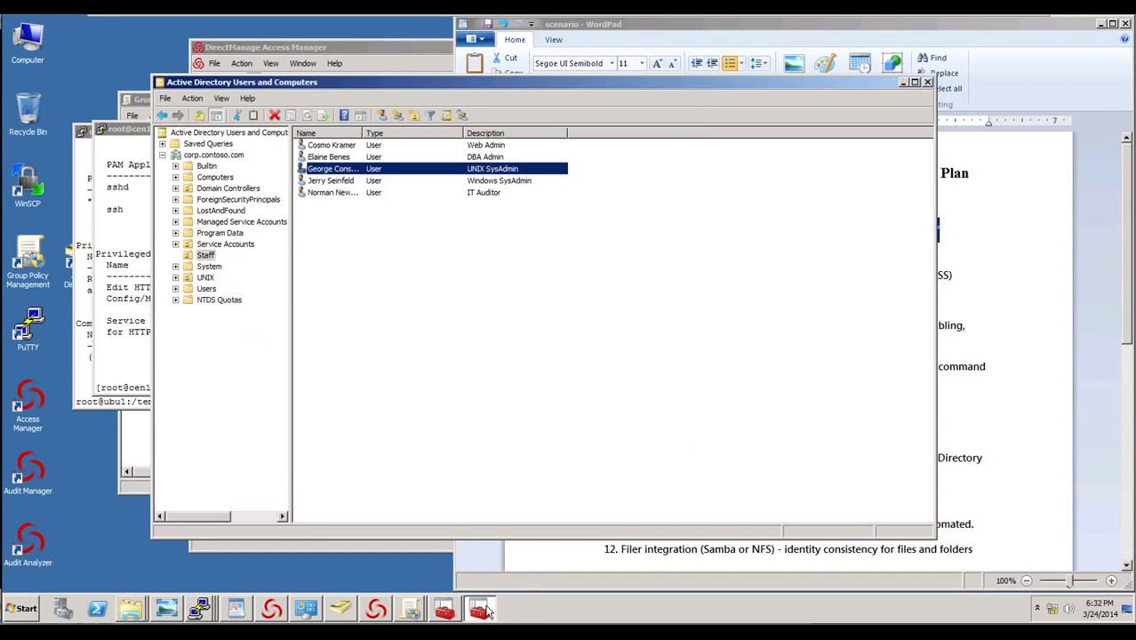
right_click(353, 172)
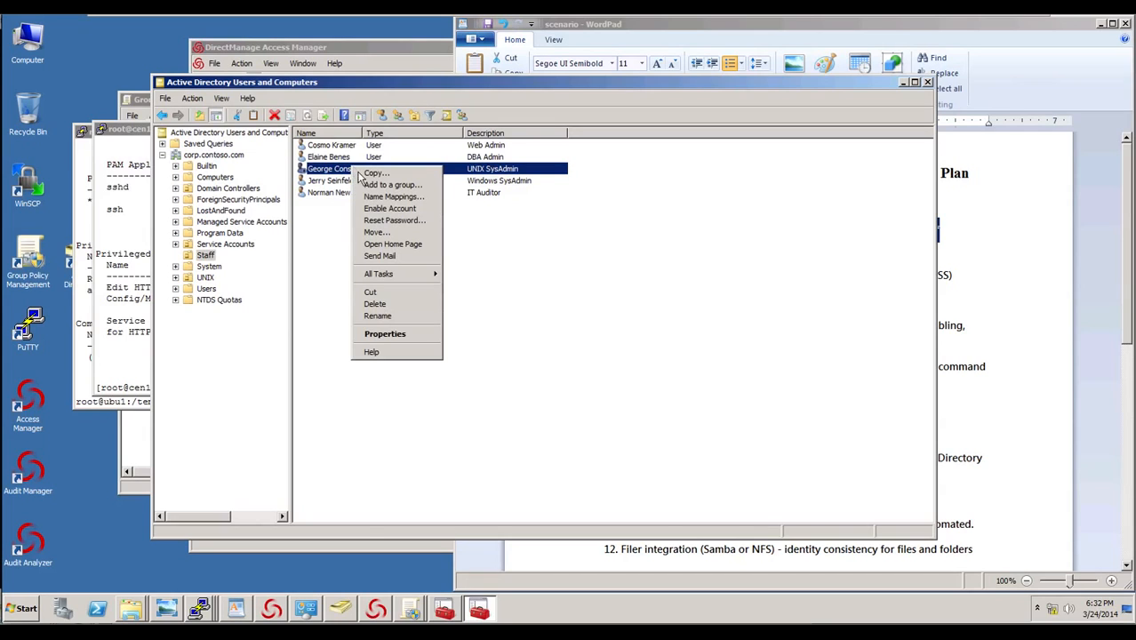
click(389, 209)
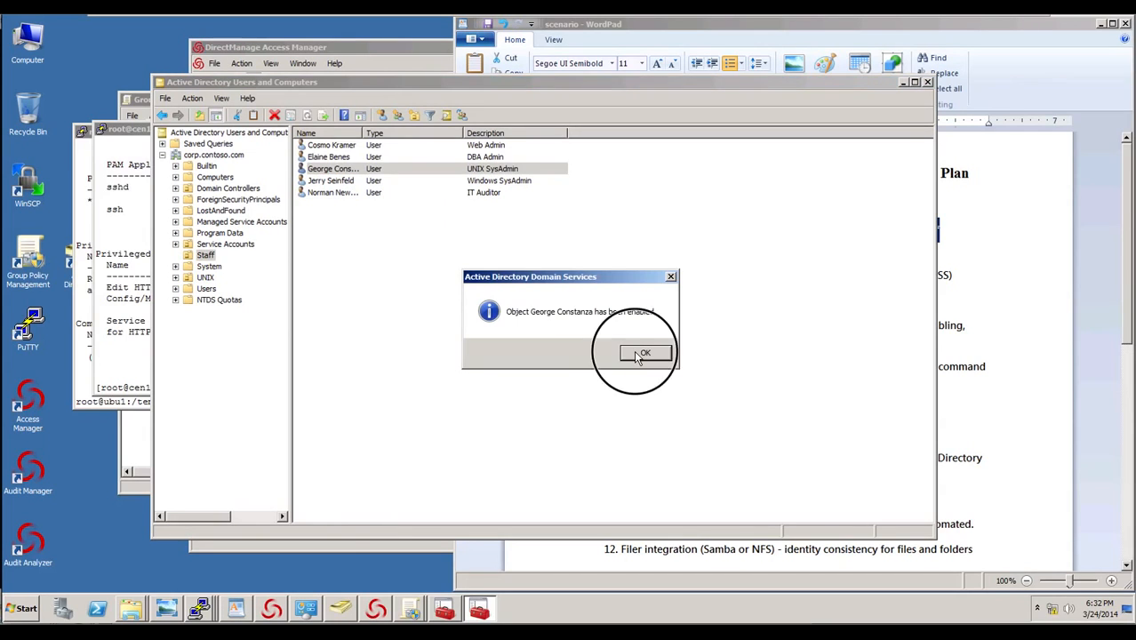
click(638, 356)
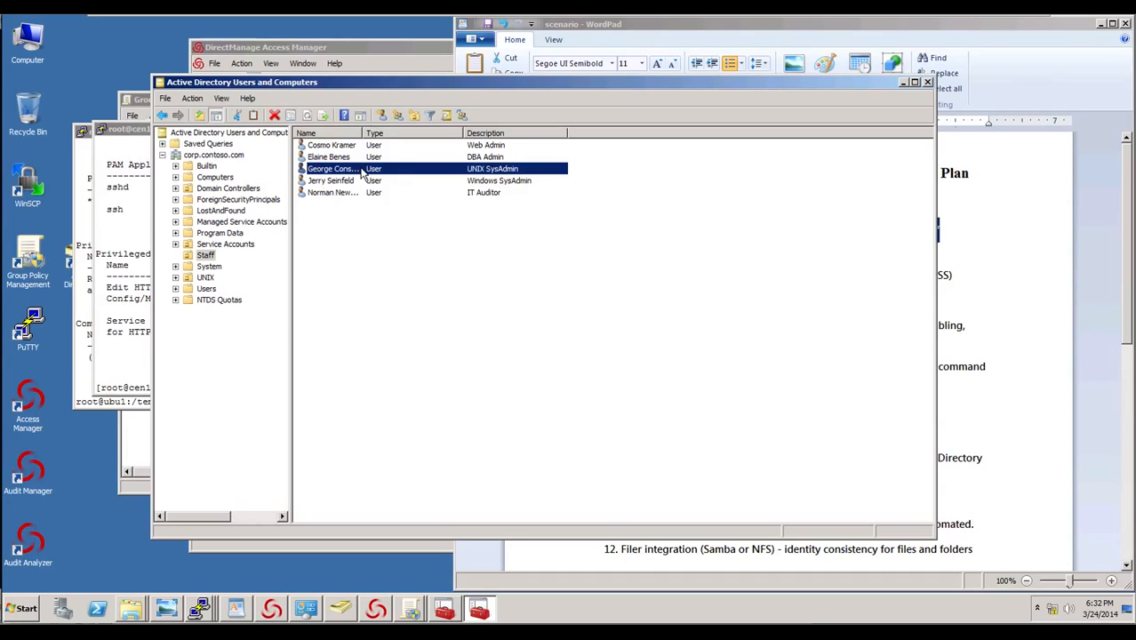
In the UNIX SysAdmin's account logon hours, deny logon for all of Monday through Wednesday.
double_click(311, 172)
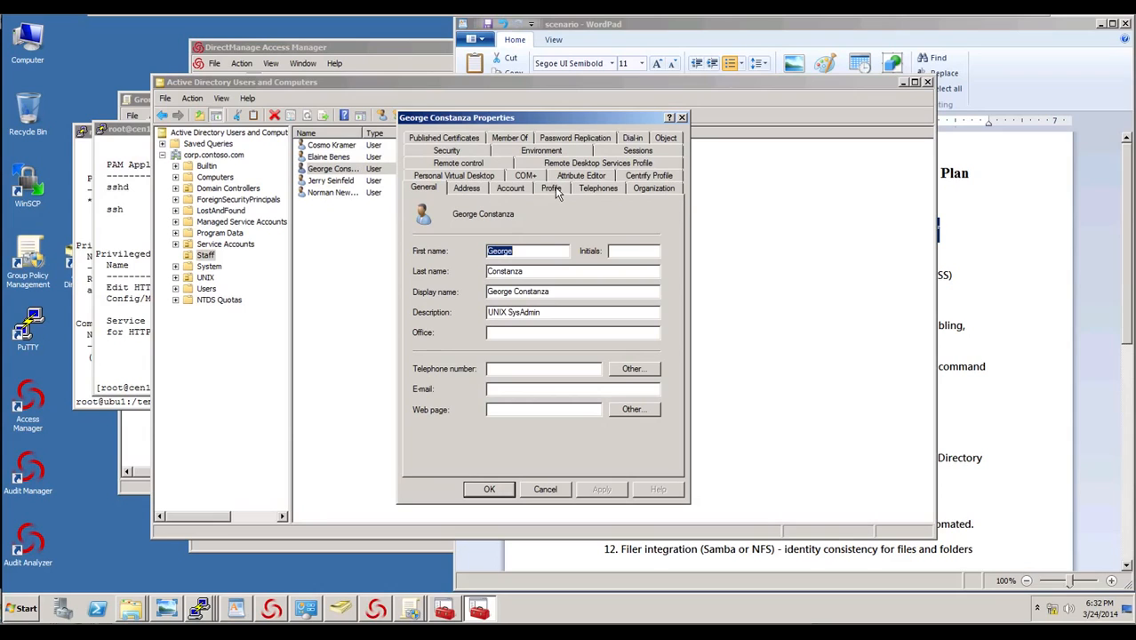
click(510, 188)
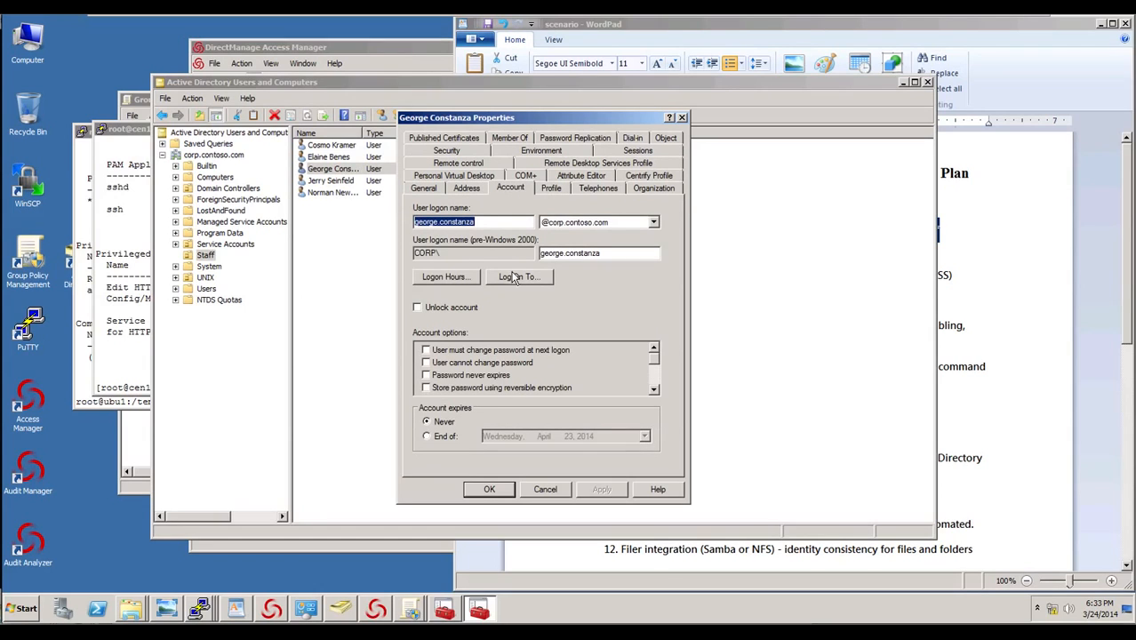
click(477, 277)
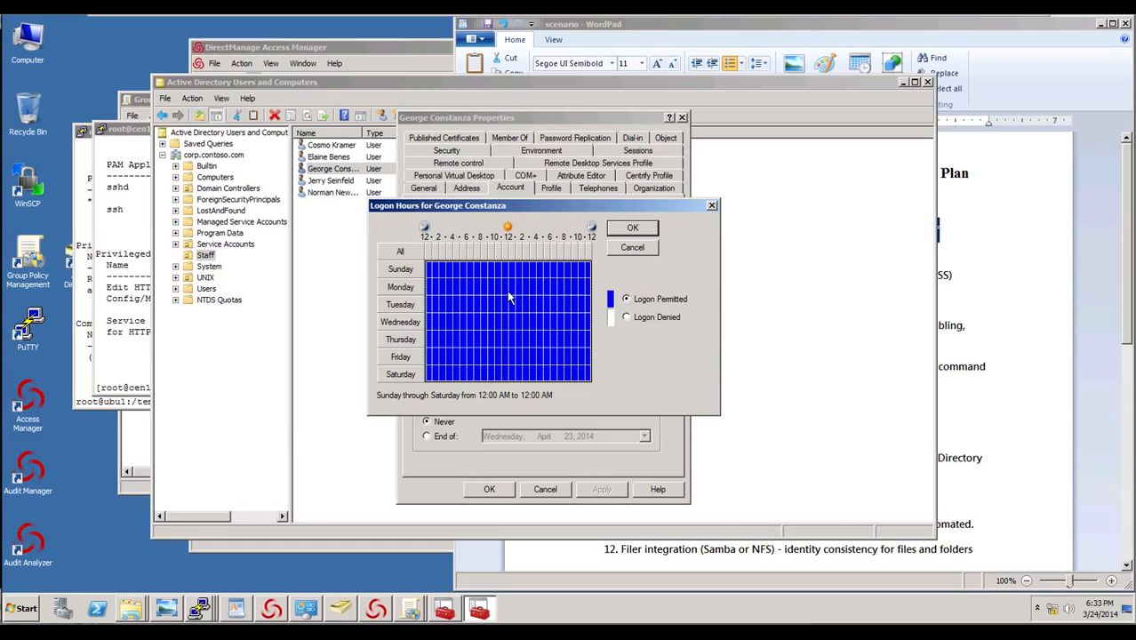
drag(433, 273, 620, 273)
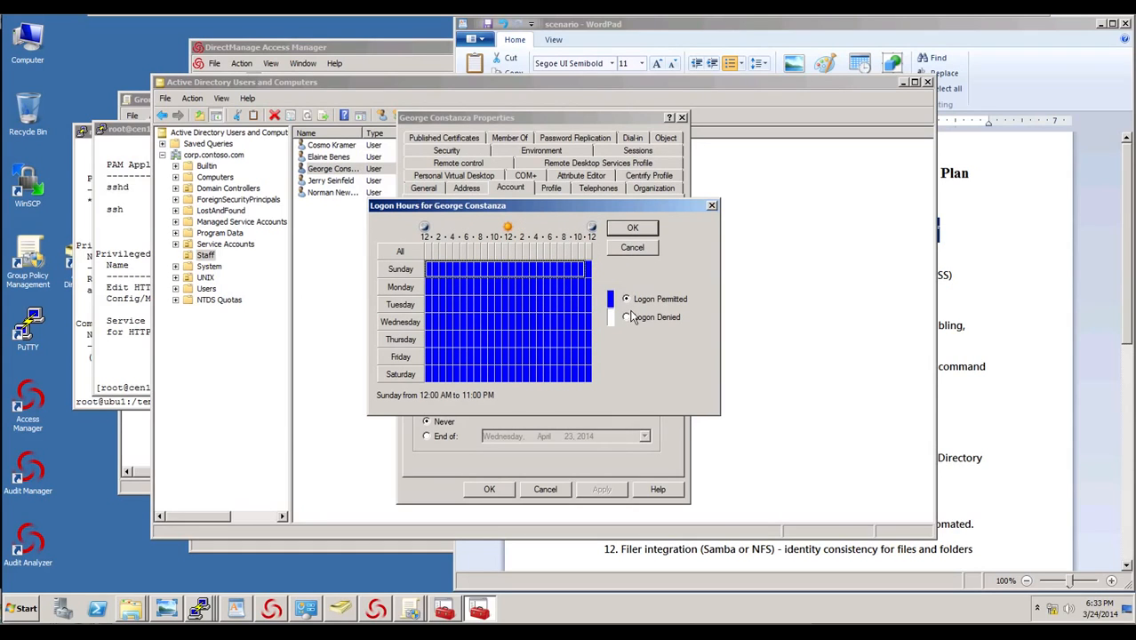
drag(435, 293, 589, 325)
mouse_move(589, 396)
mouse_down()
mouse_move(571, 405)
mouse_move(581, 415)
mouse_up()
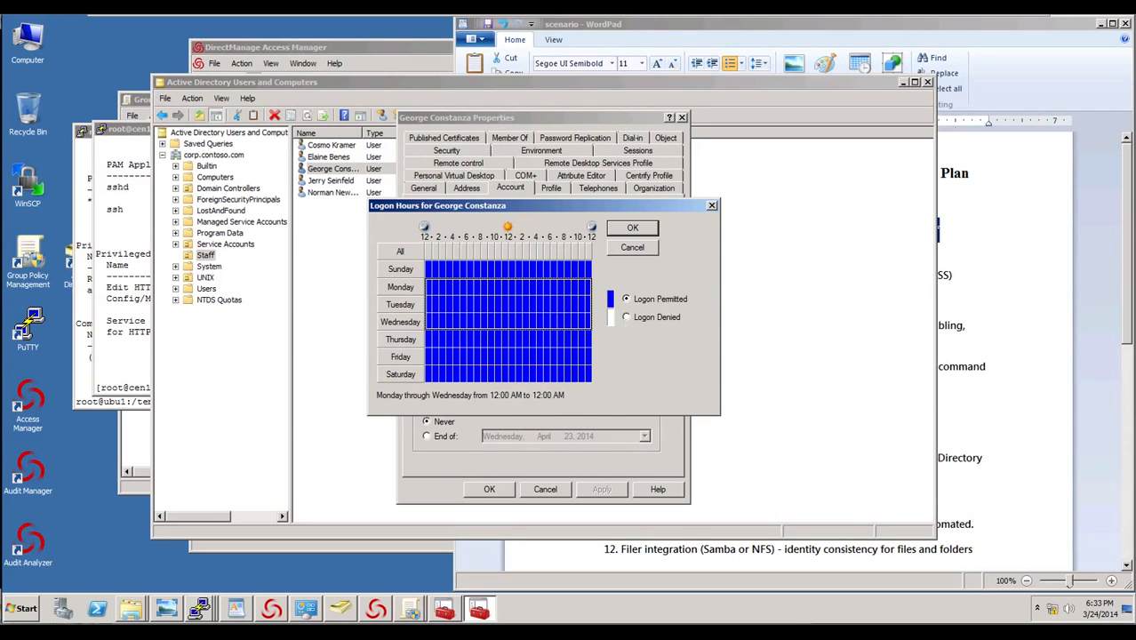
click(626, 316)
Deny the UNIX SysAdmin's logon Thursday through Saturday from 1:00 AM to 9:00 PM and save the account properties.
drag(431, 340, 610, 317)
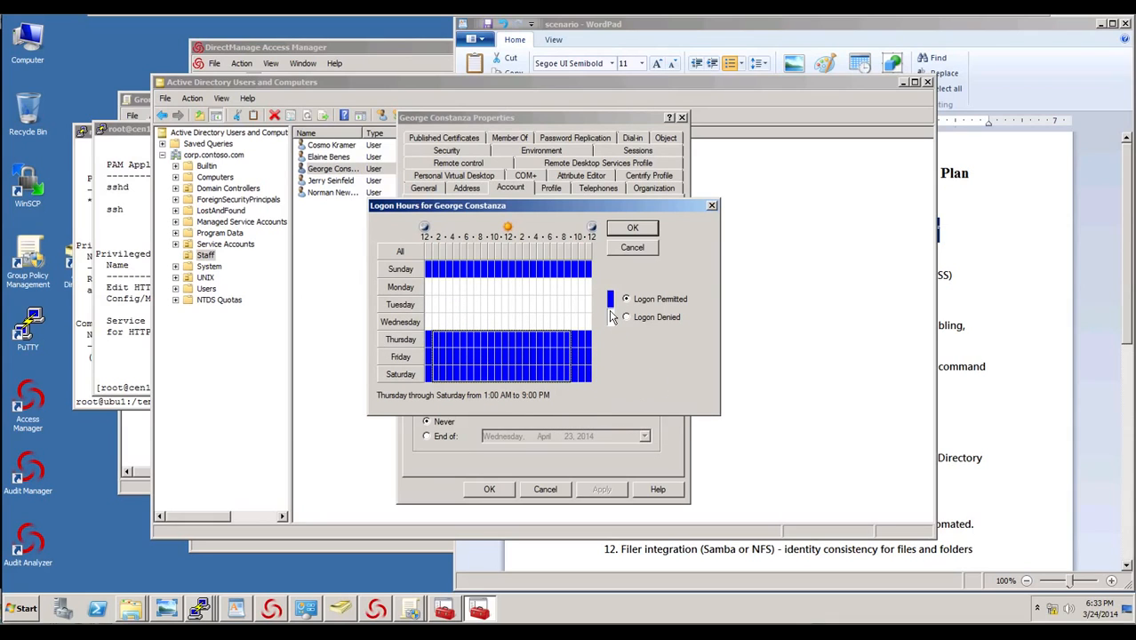
click(627, 317)
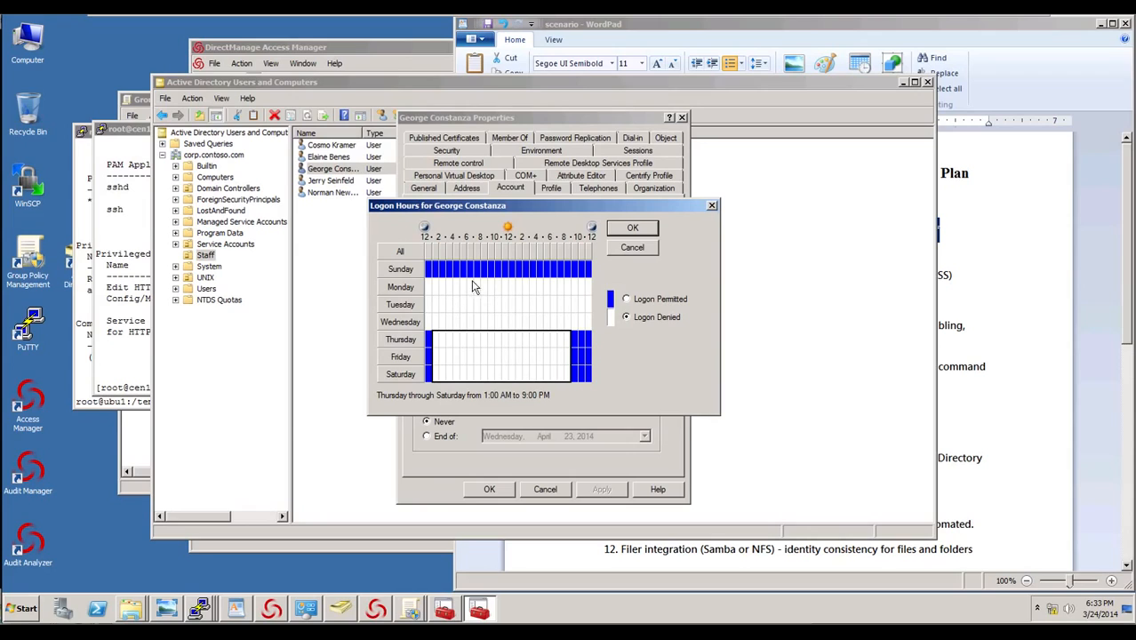
click(637, 232)
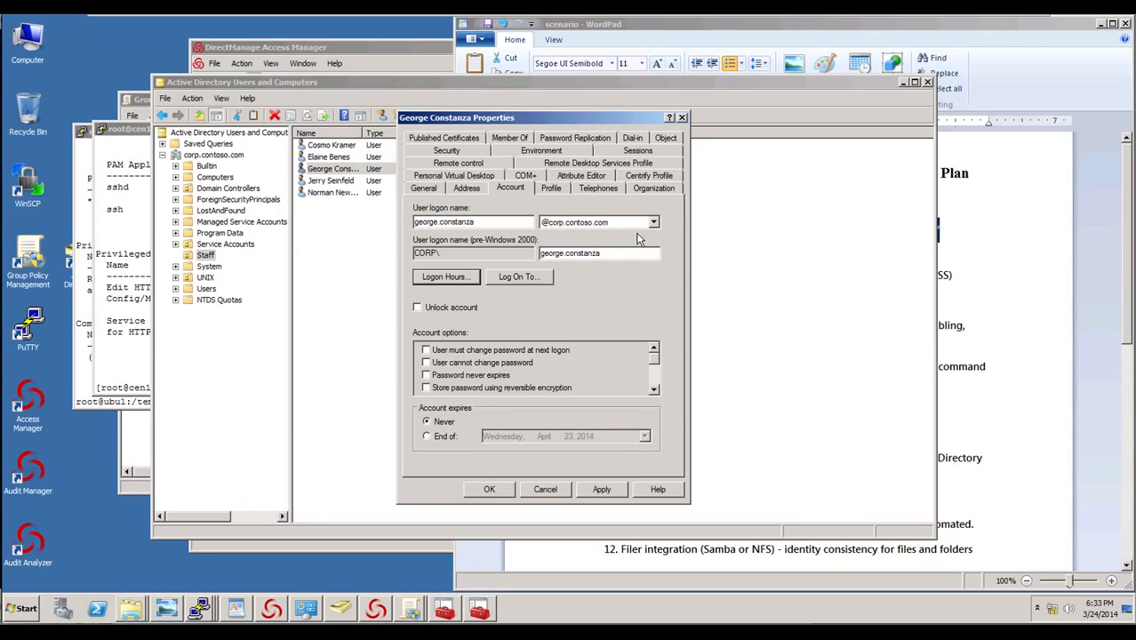
click(490, 489)
click(134, 228)
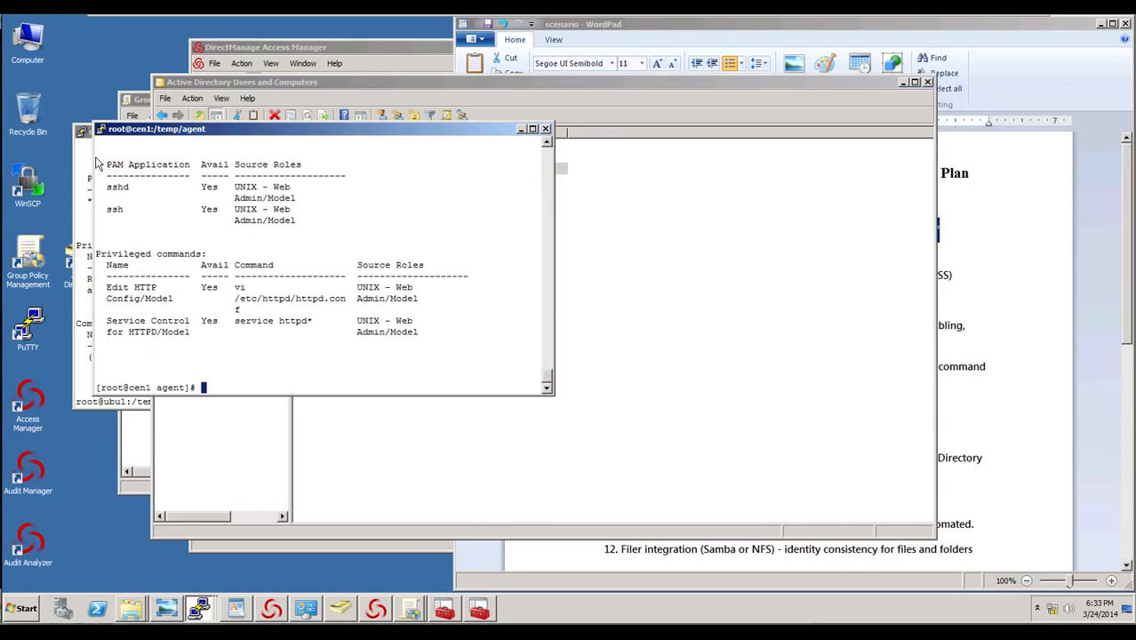
click(104, 130)
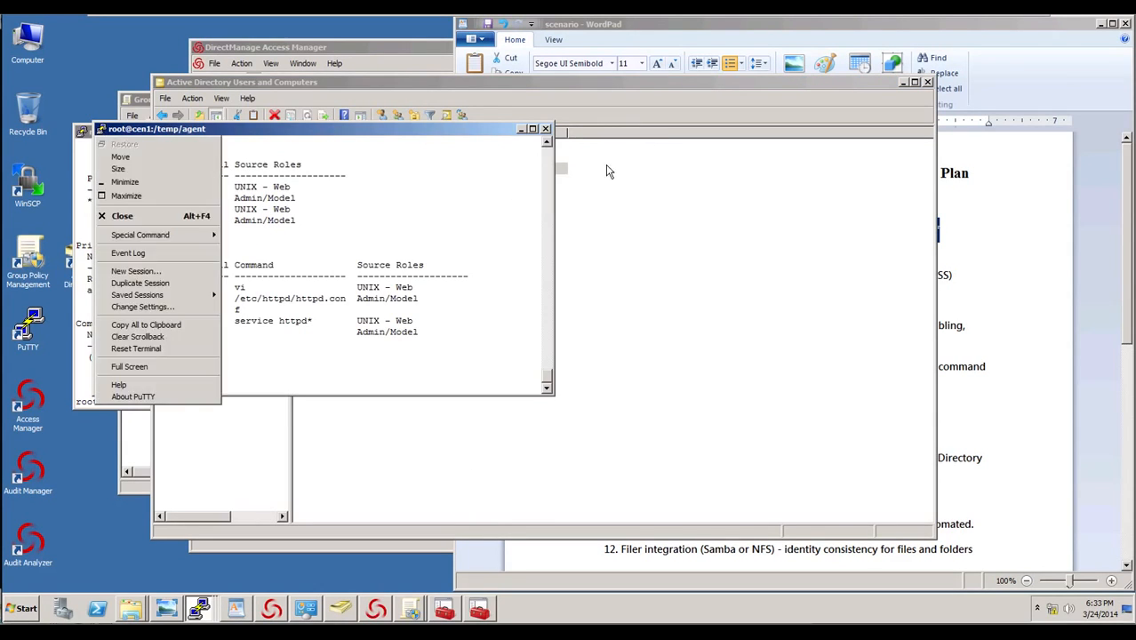
click(496, 169)
click(546, 182)
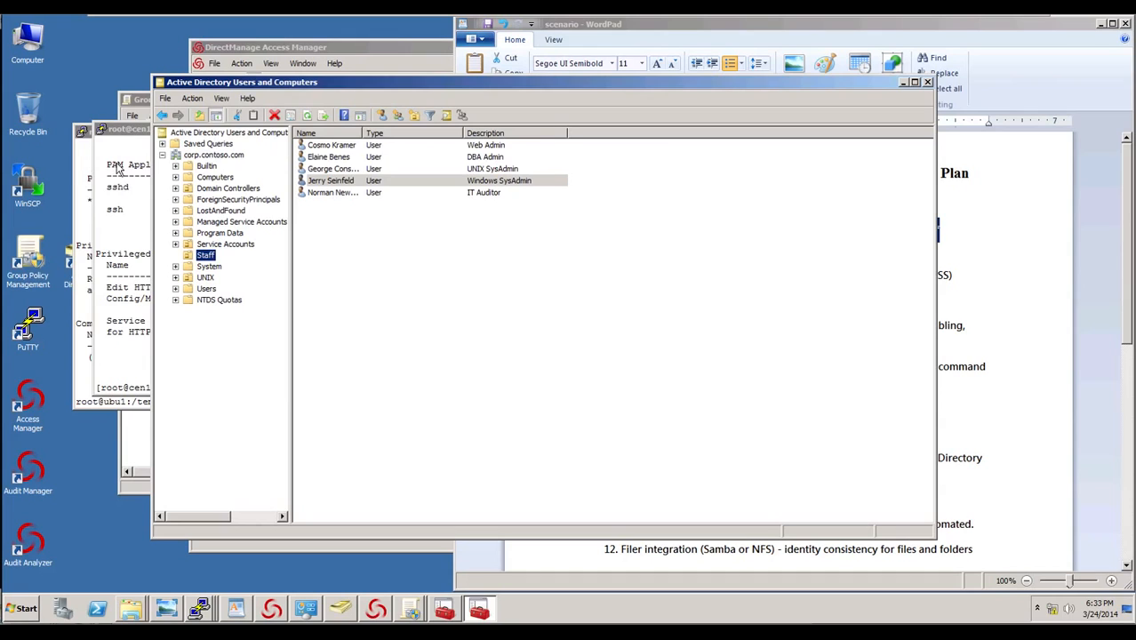
Duplicate the root@cen1 PuTTY session and try to log in with the UNIX SysAdmin's username and AD password.
click(119, 170)
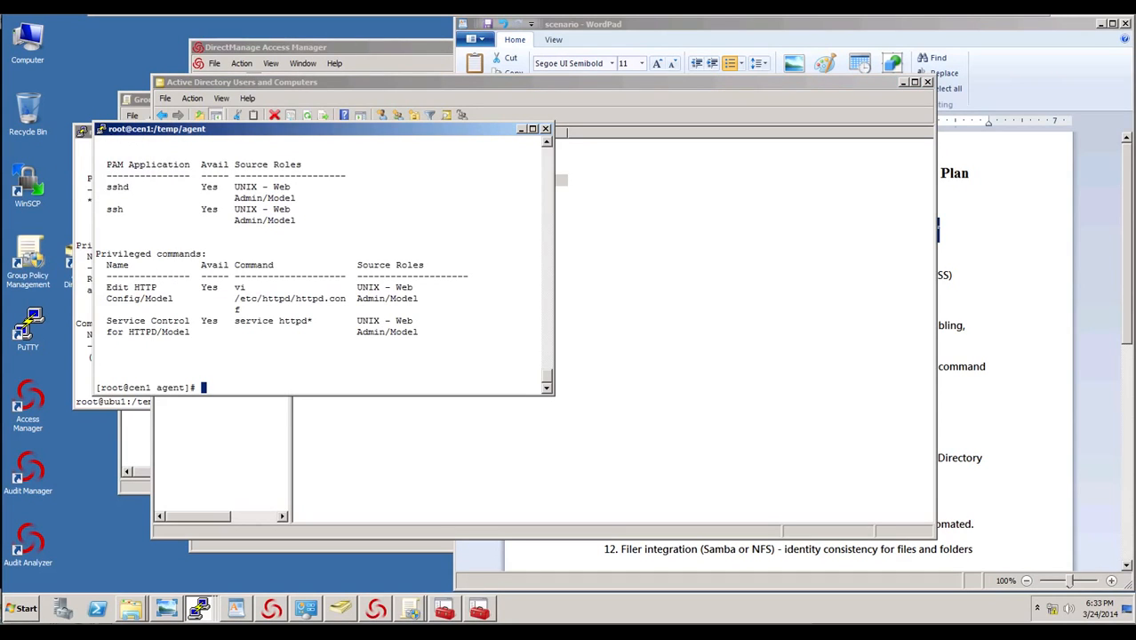
click(104, 131)
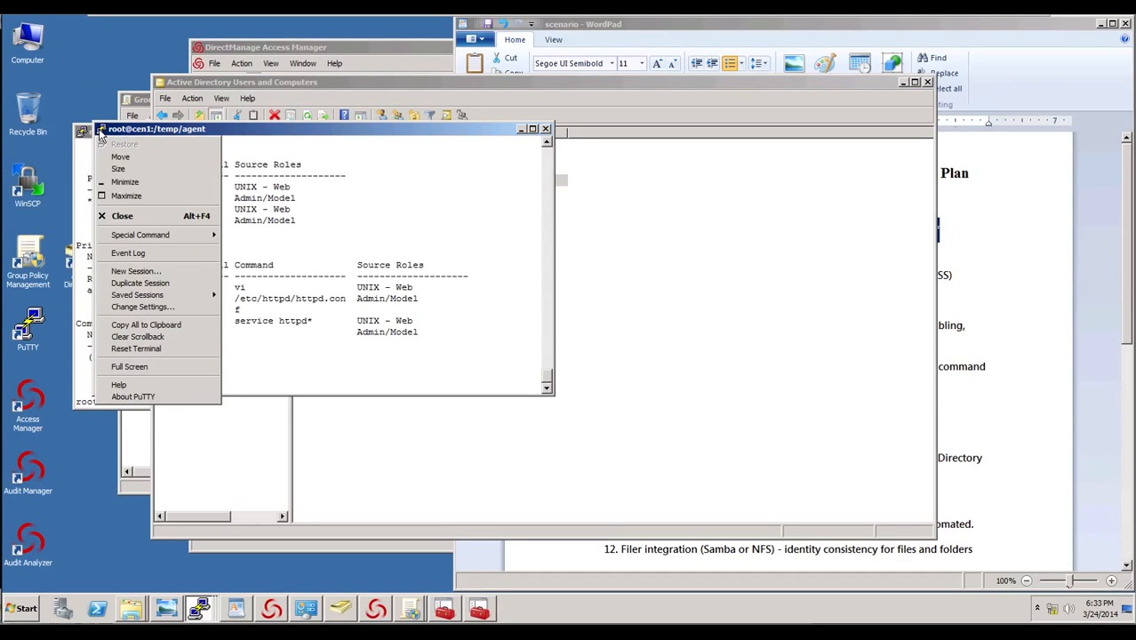
click(143, 283)
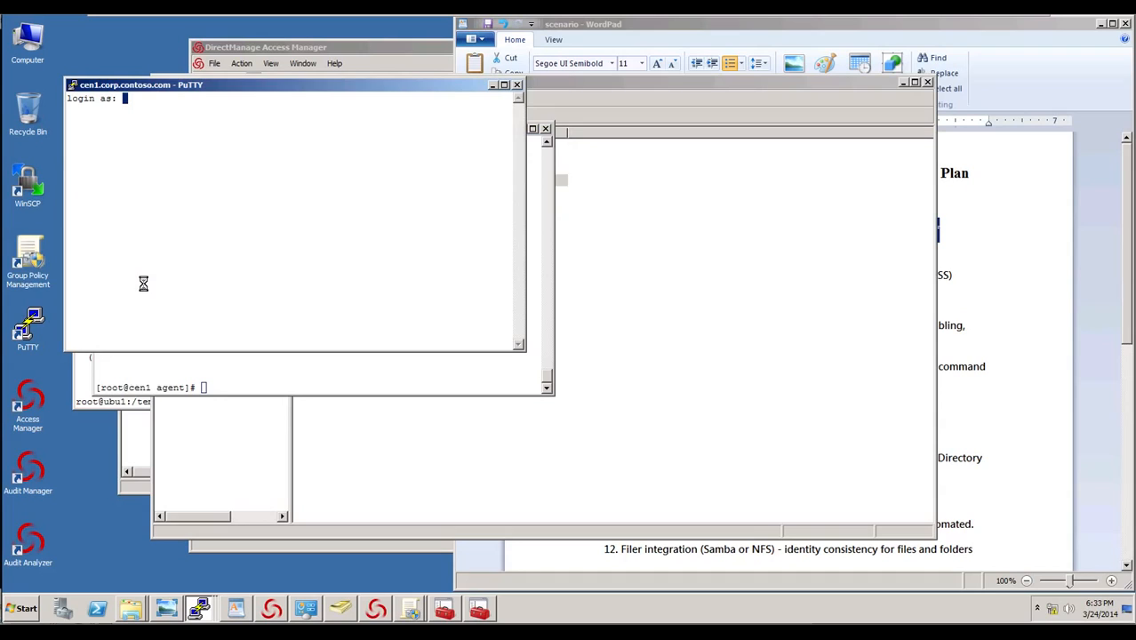
text(george)
key(Return)
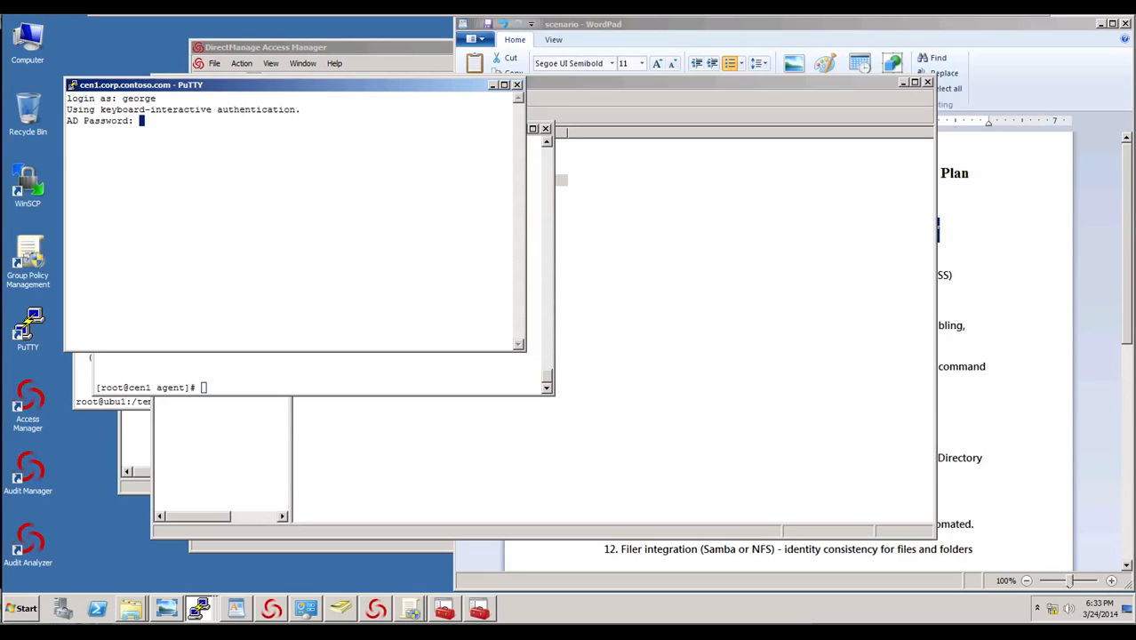
key(Return)
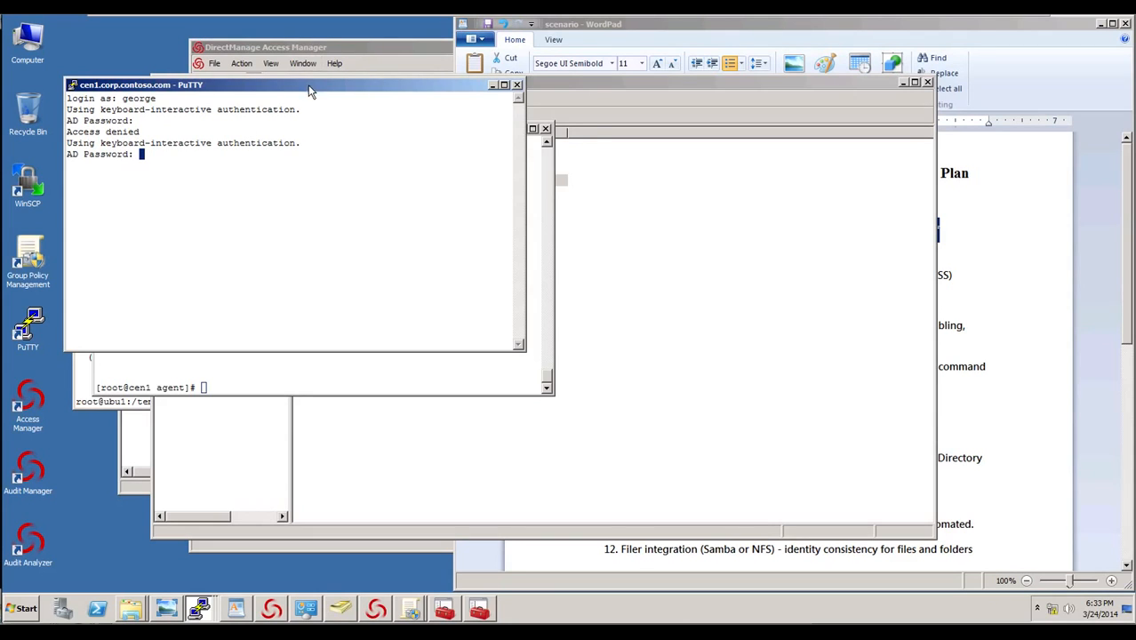
drag(310, 89, 404, 107)
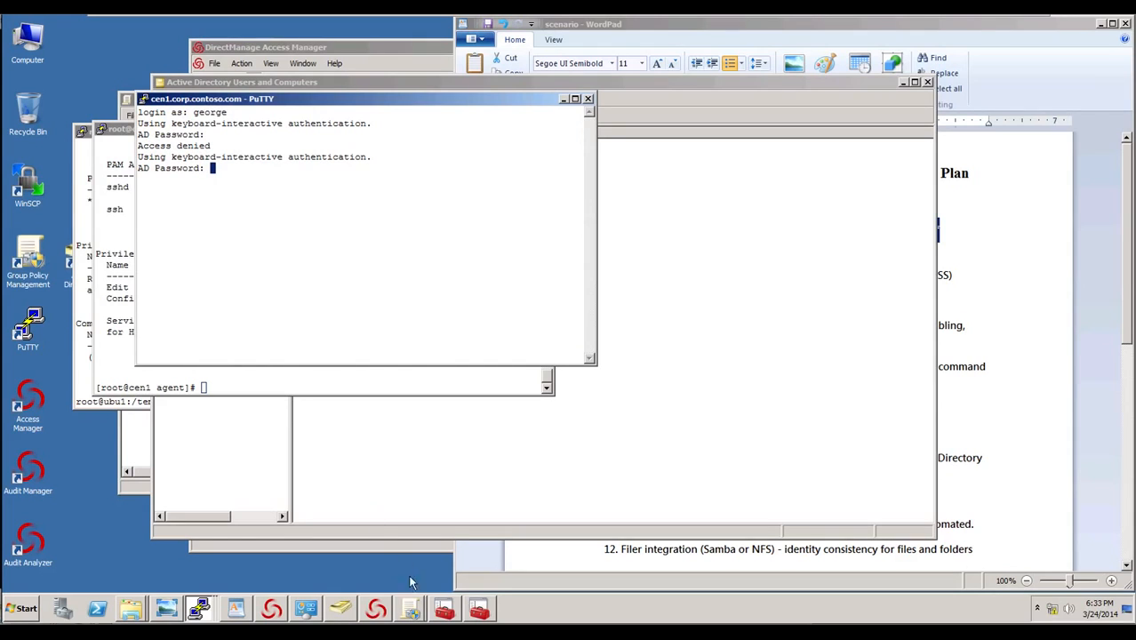
Switch to the Active Directory Users and Computers window that shows the Staff accounts.
click(480, 611)
click(480, 611)
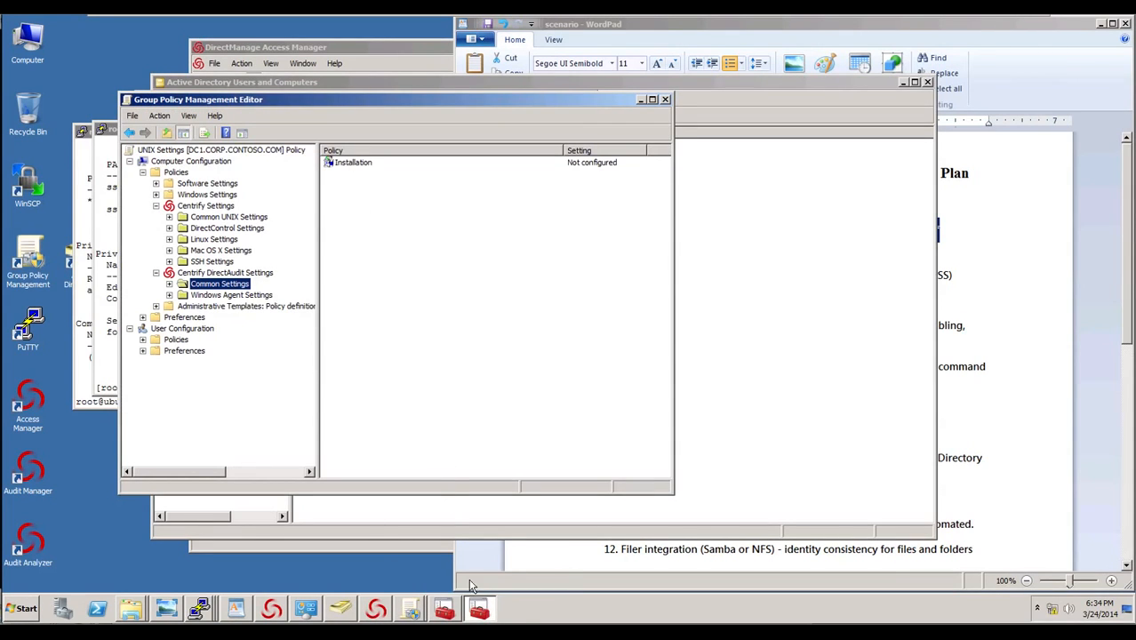
click(449, 610)
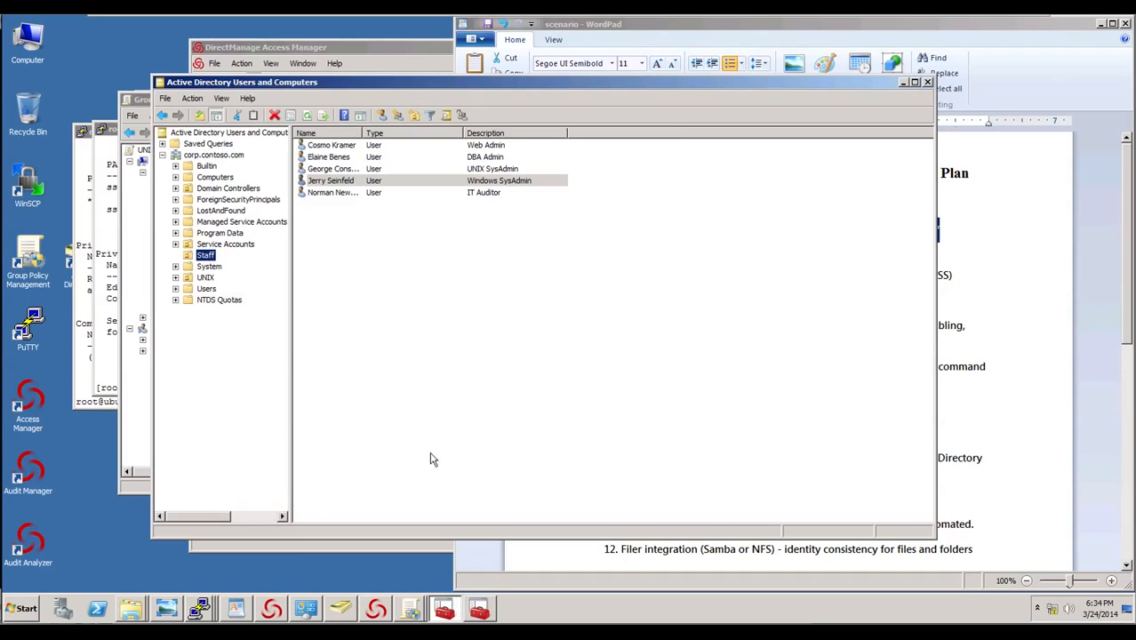
right_click(344, 183)
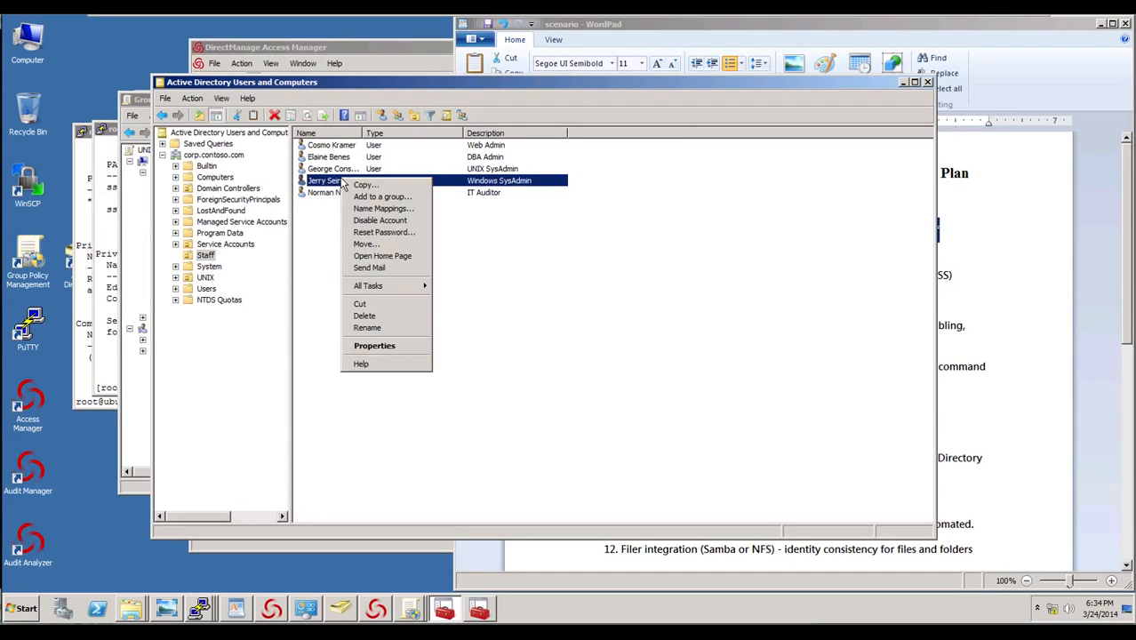
click(374, 348)
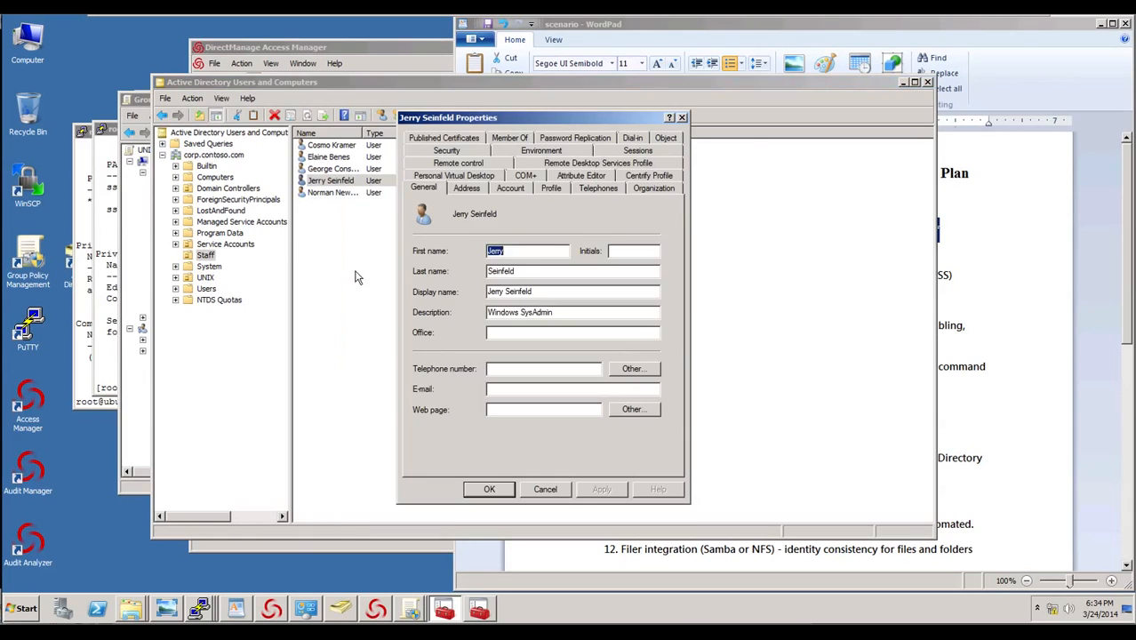
click(500, 190)
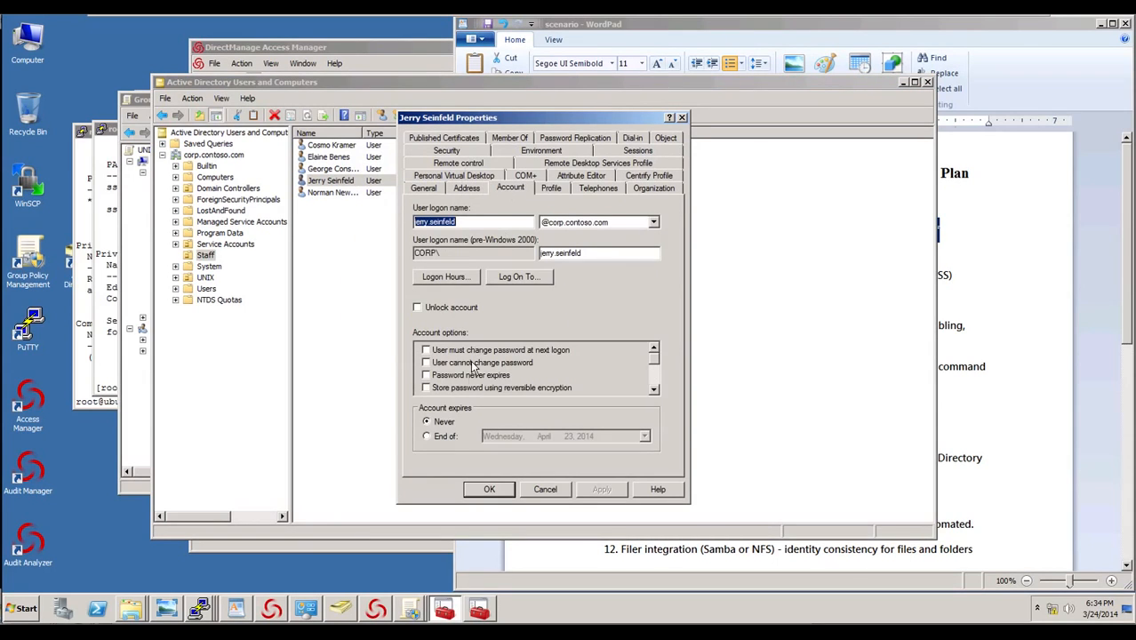
click(457, 279)
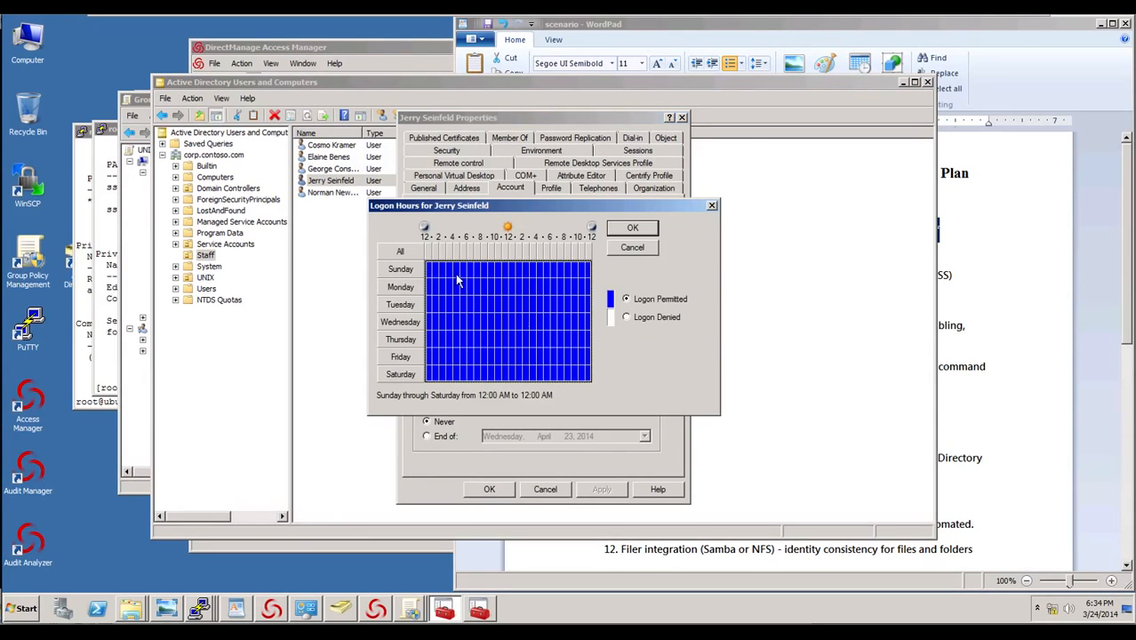
click(632, 248)
click(546, 488)
In the UNIX SysAdmin's account logon hours, permit logon Monday through Saturday from 12:00 AM to 11:00 PM.
double_click(338, 169)
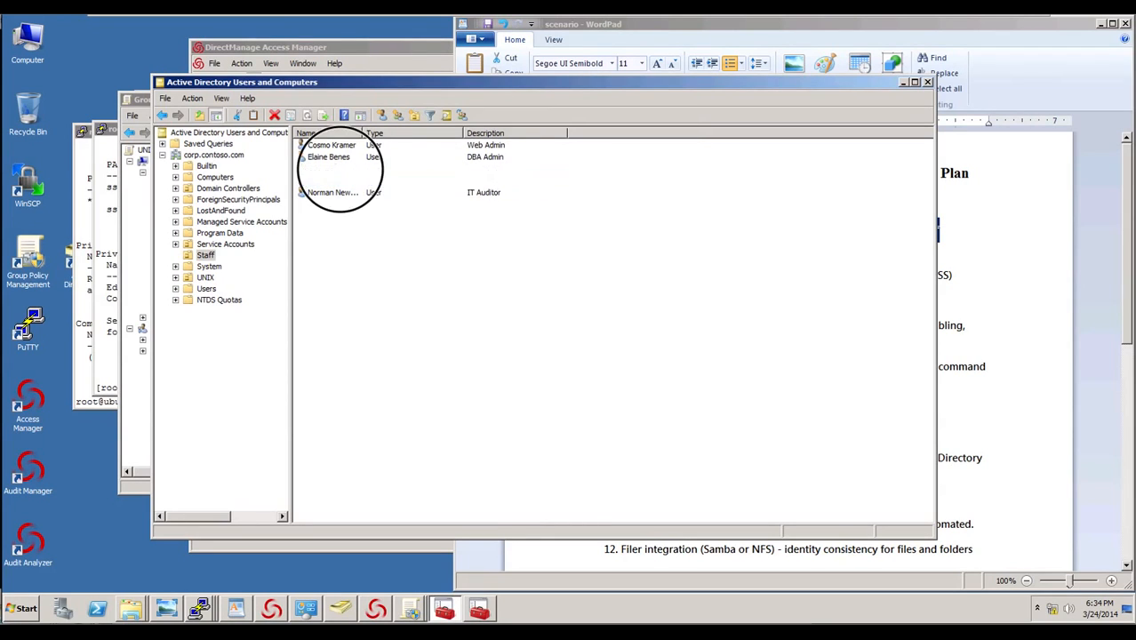
click(509, 188)
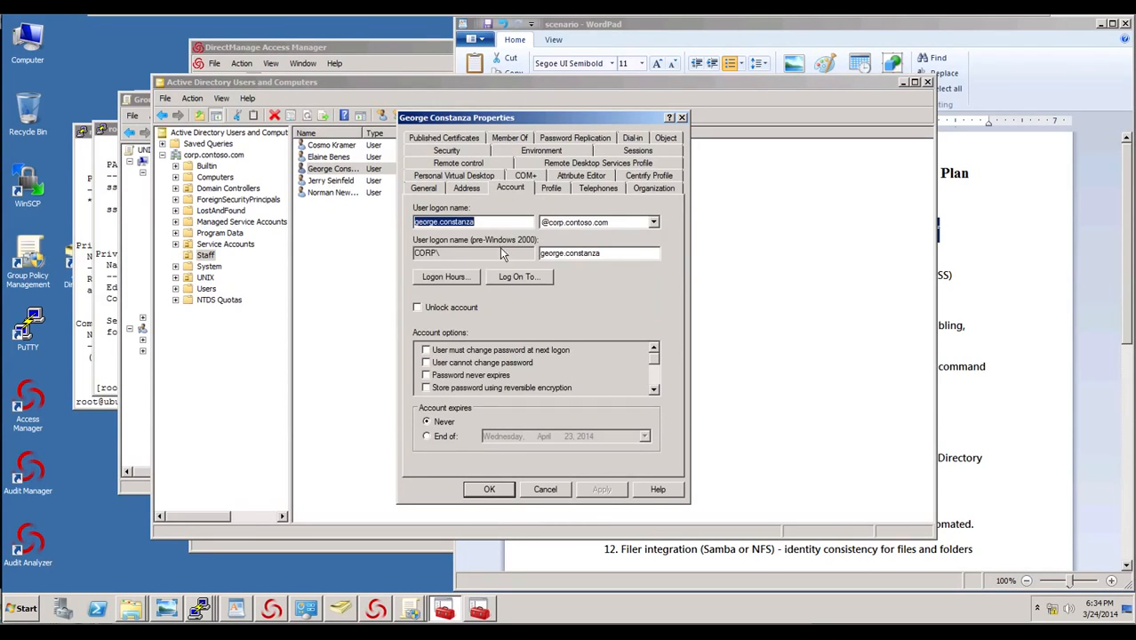
click(444, 276)
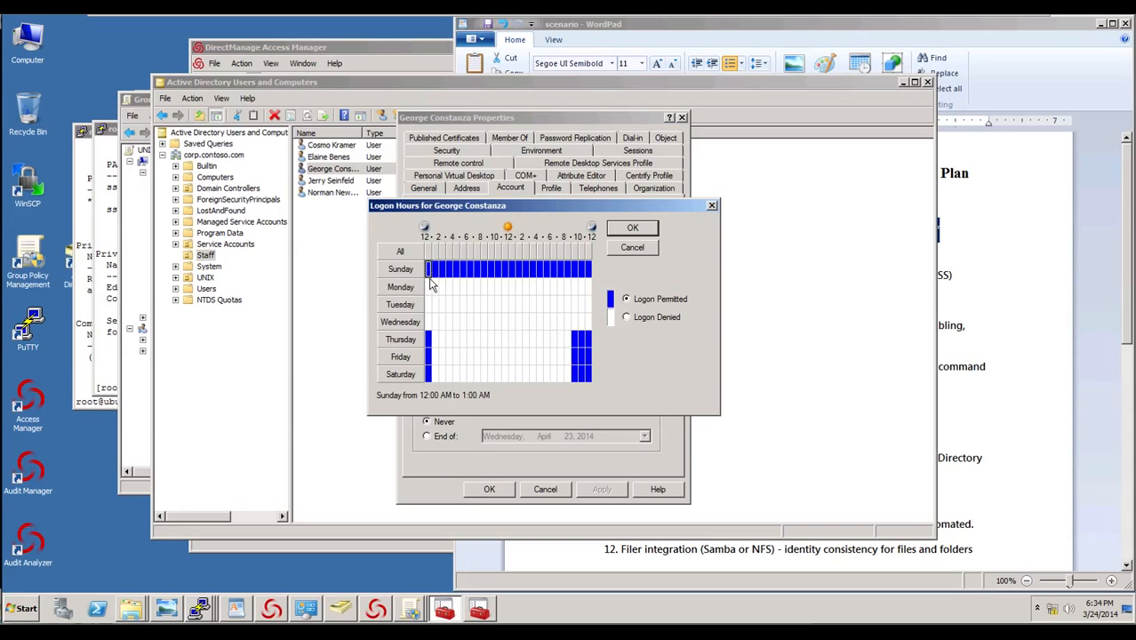
drag(430, 289, 591, 325)
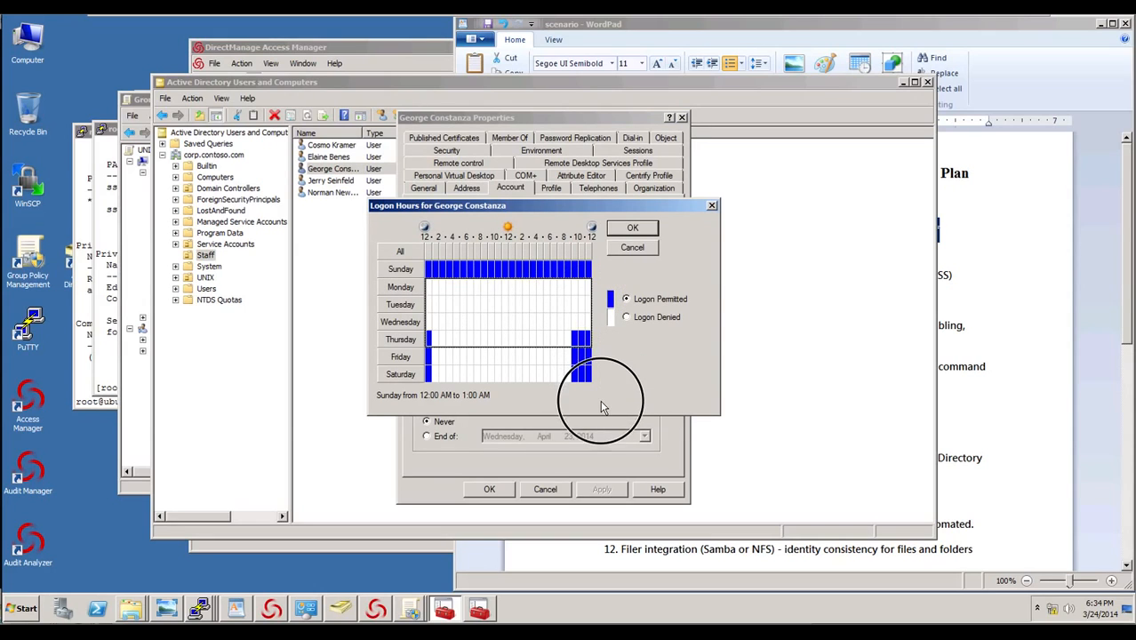
drag(598, 406, 591, 384)
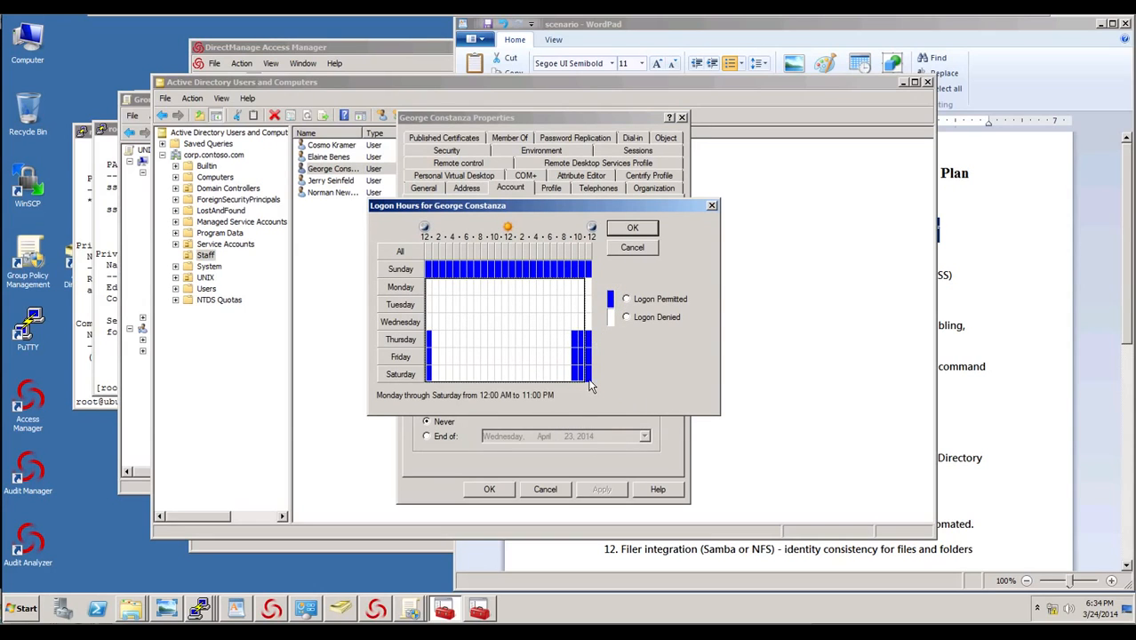
click(627, 301)
Permit the UNIX SysAdmin's logon Monday through Thursday from 11:00 PM to 12:00 AM and save the account properties.
drag(587, 290, 593, 341)
click(626, 301)
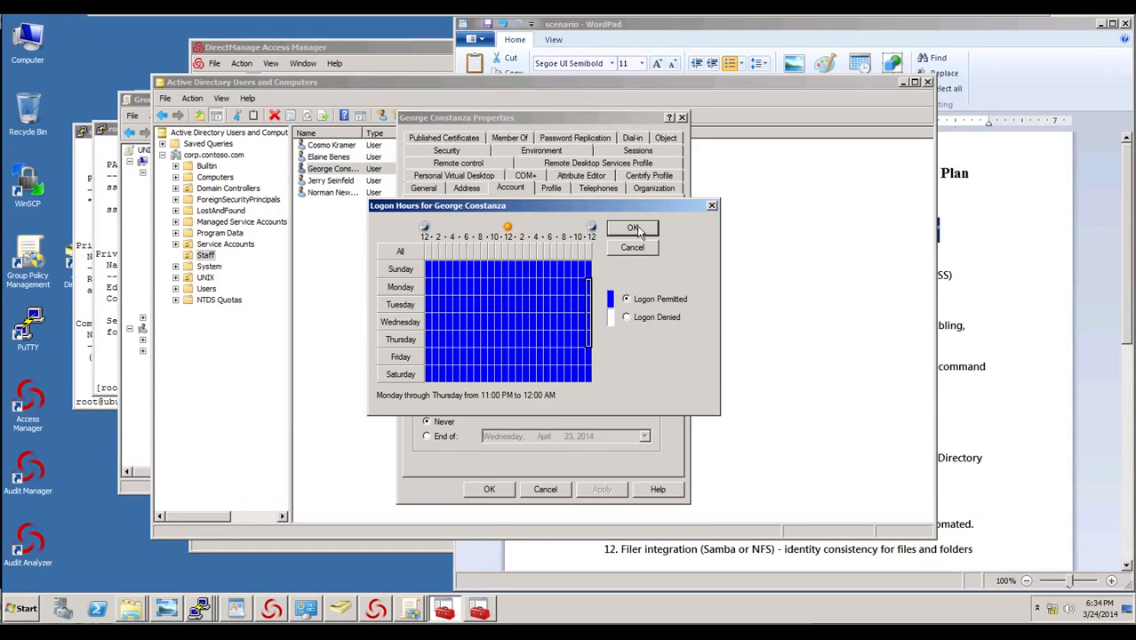
click(633, 230)
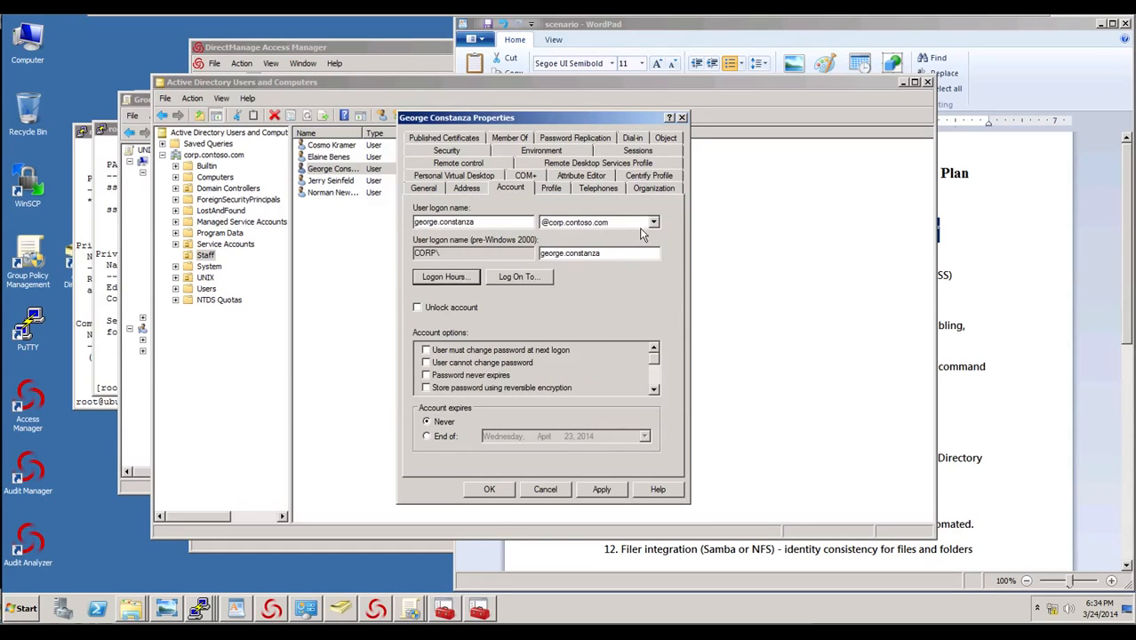
click(492, 489)
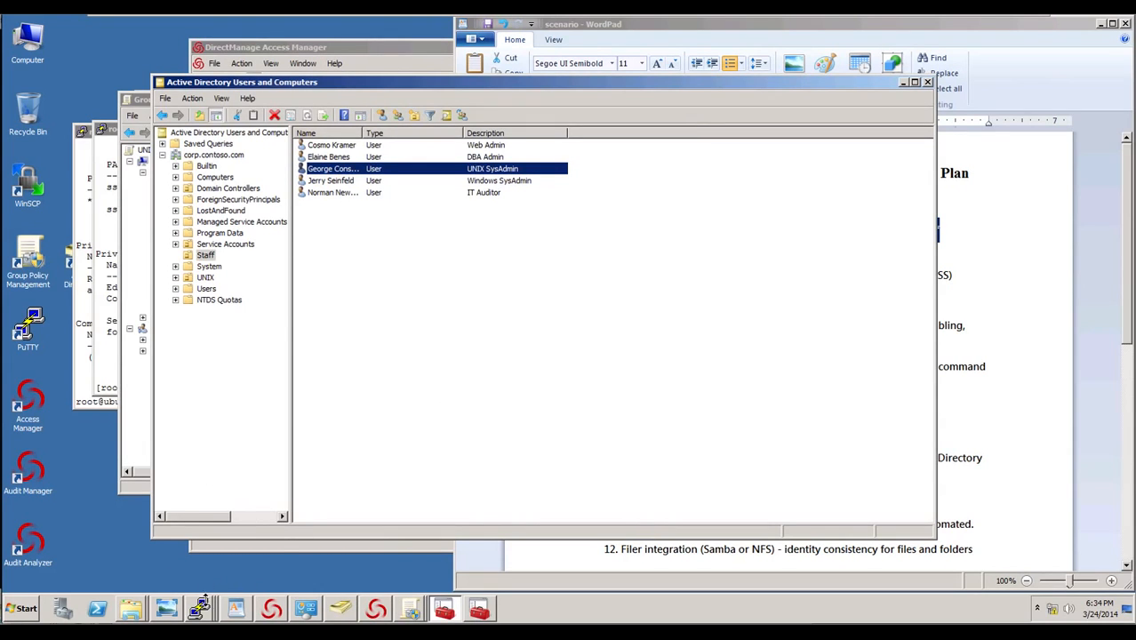
Submit the UNIX SysAdmin's AD password again in the open cen1 PuTTY login, and close that session.
mouse_move(202, 608)
click(204, 582)
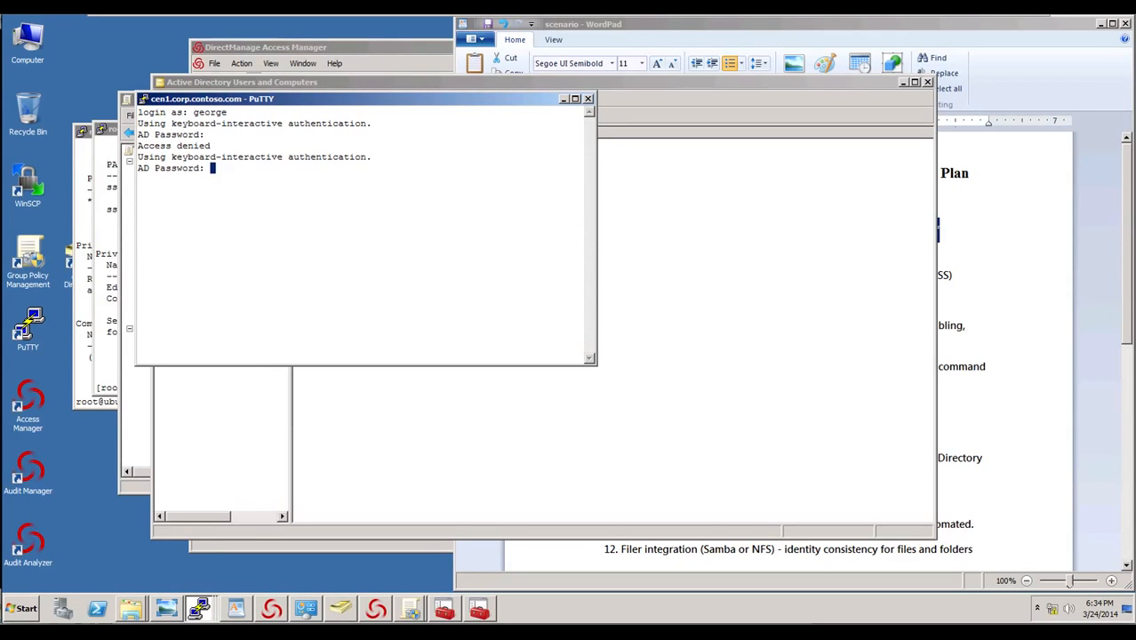
key(Return)
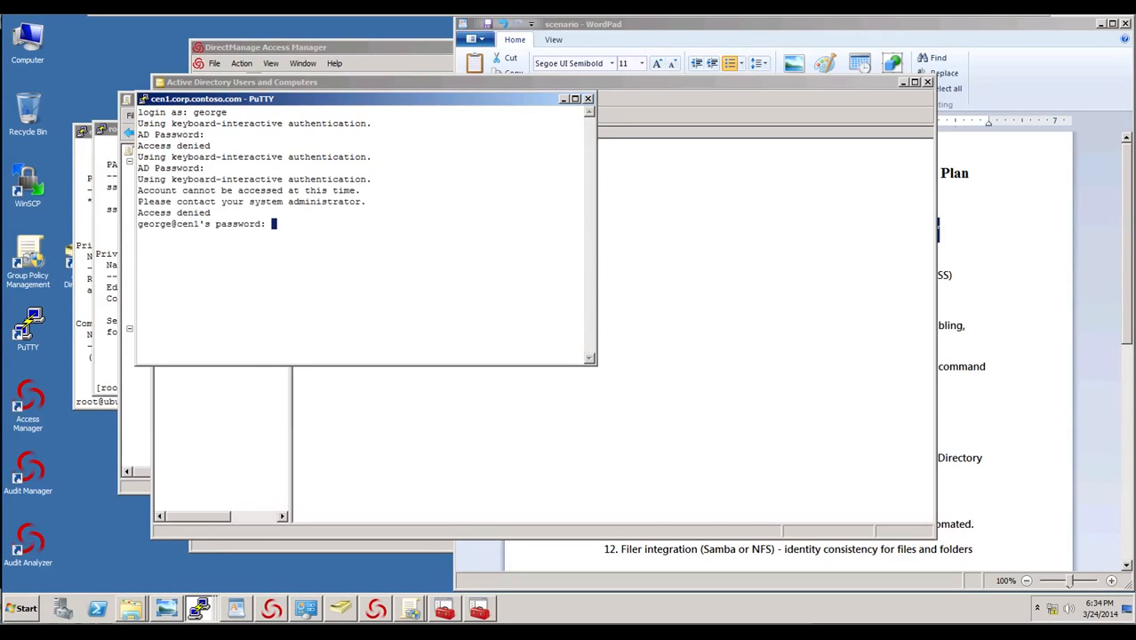
click(588, 99)
click(601, 367)
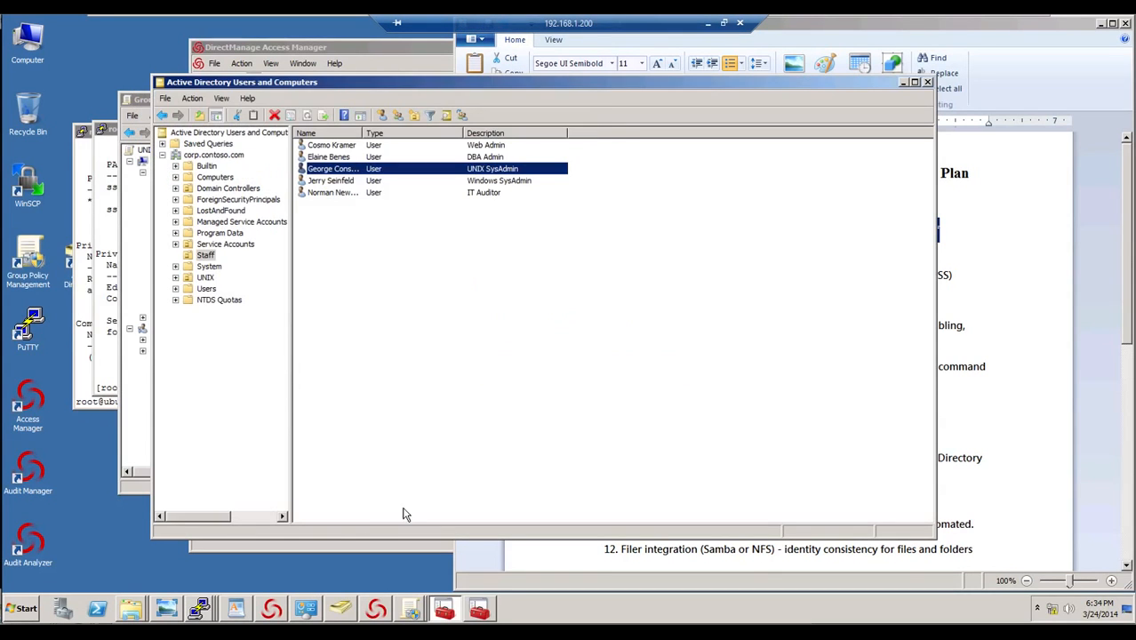
Duplicate the root@cen1 PuTTY session to get a fresh login window.
mouse_move(198, 608)
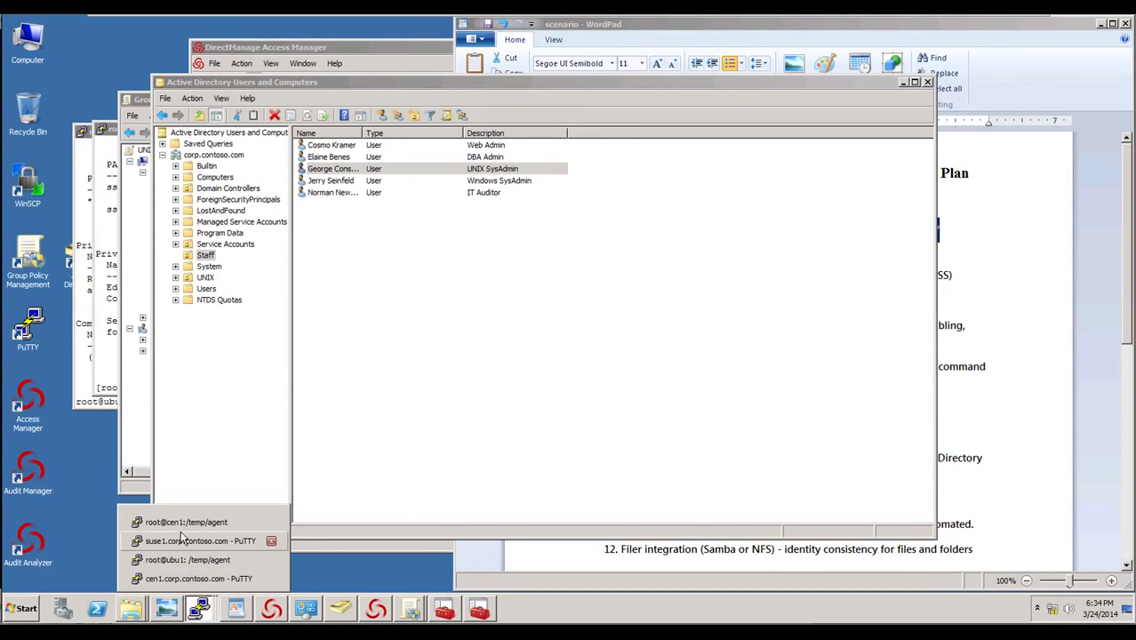
click(196, 521)
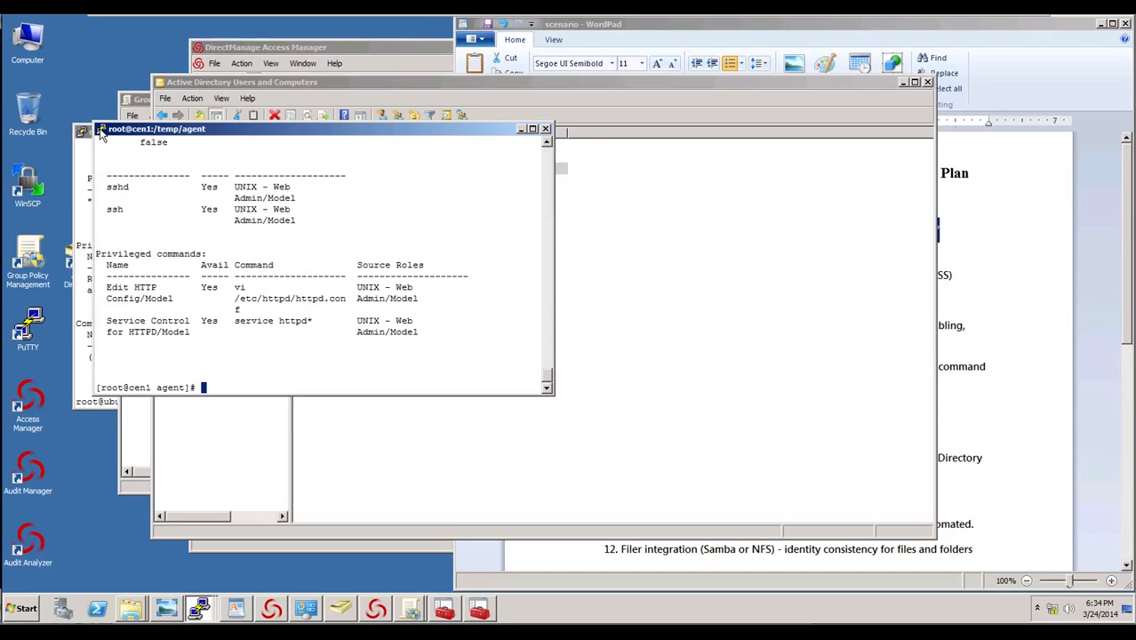
scroll(116, 165, up, 1)
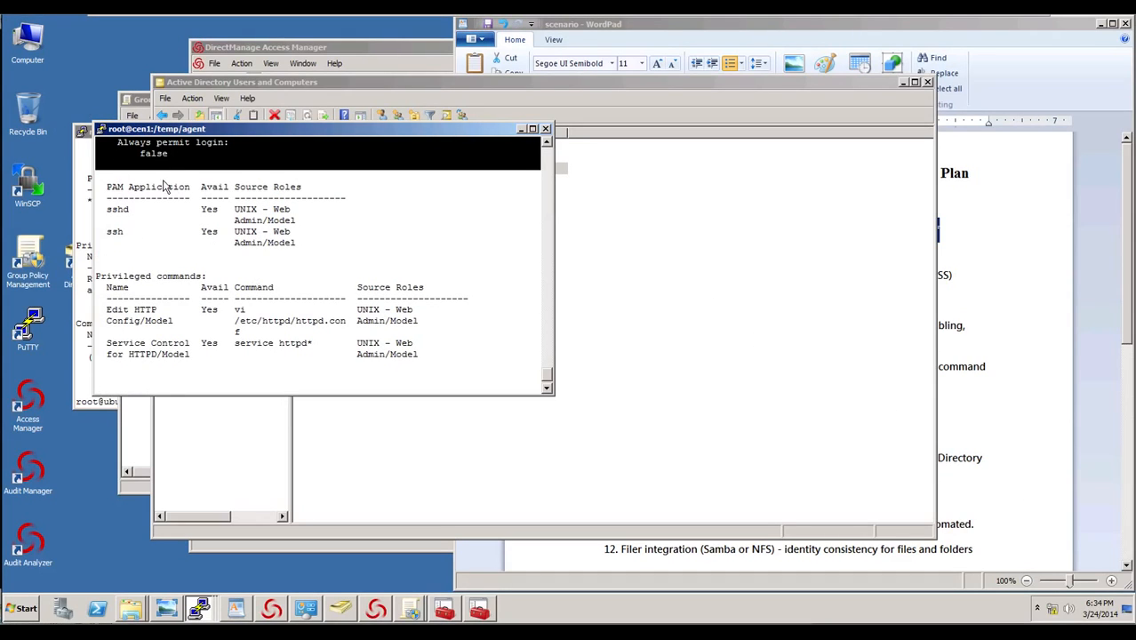
click(103, 133)
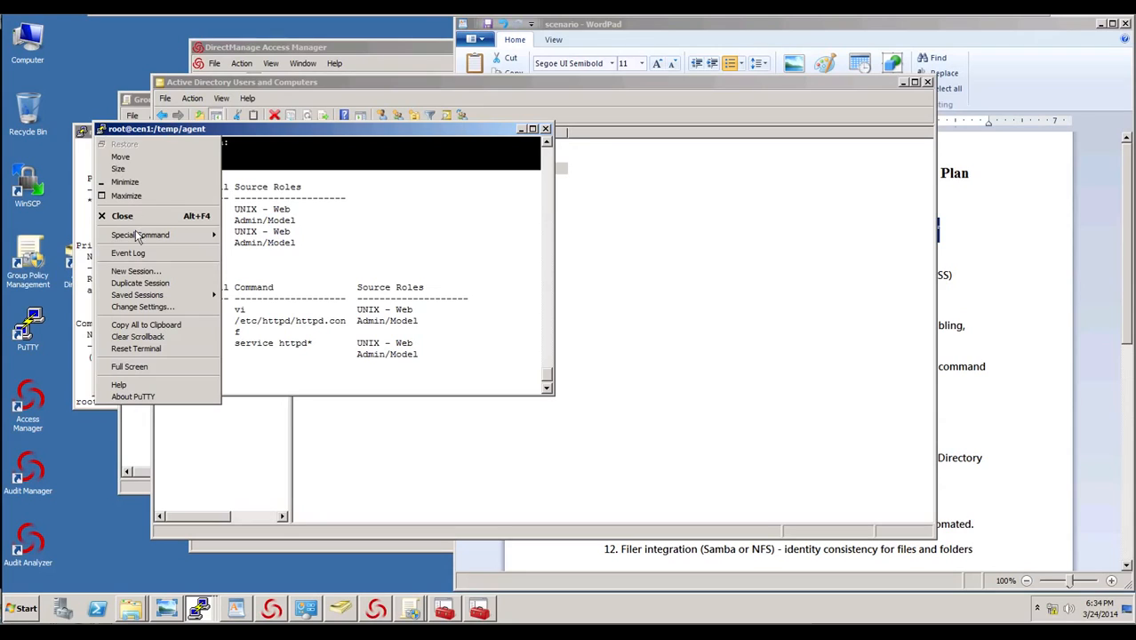
click(149, 283)
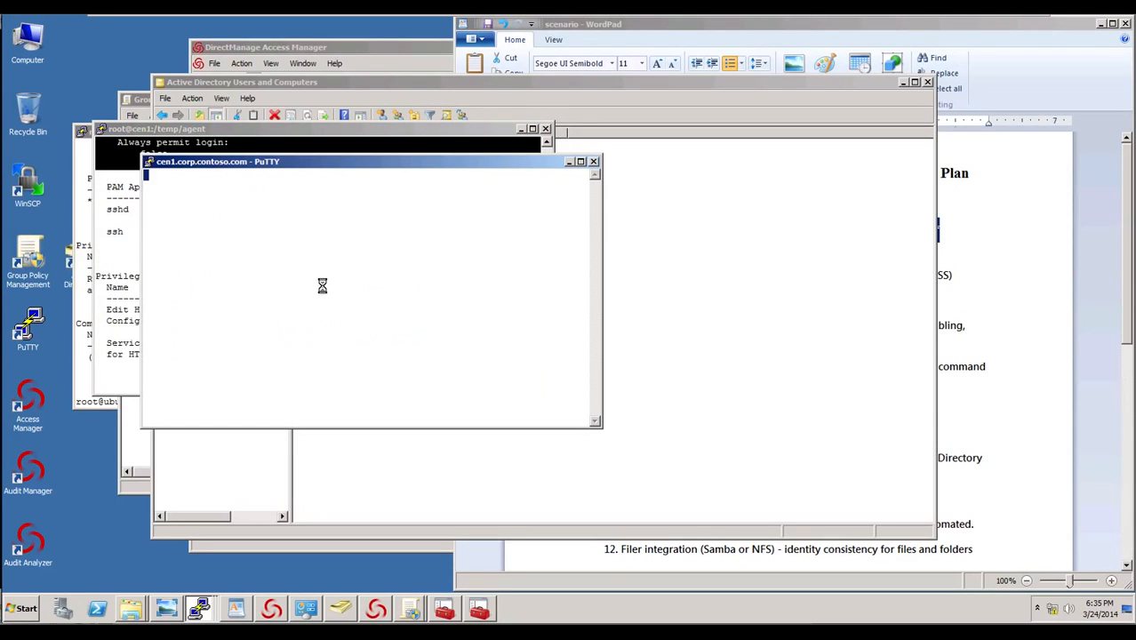
Log in to cen1 with the UNIX SysAdmin's username and AD password.
text(f)
text(eorge)
key(Return)
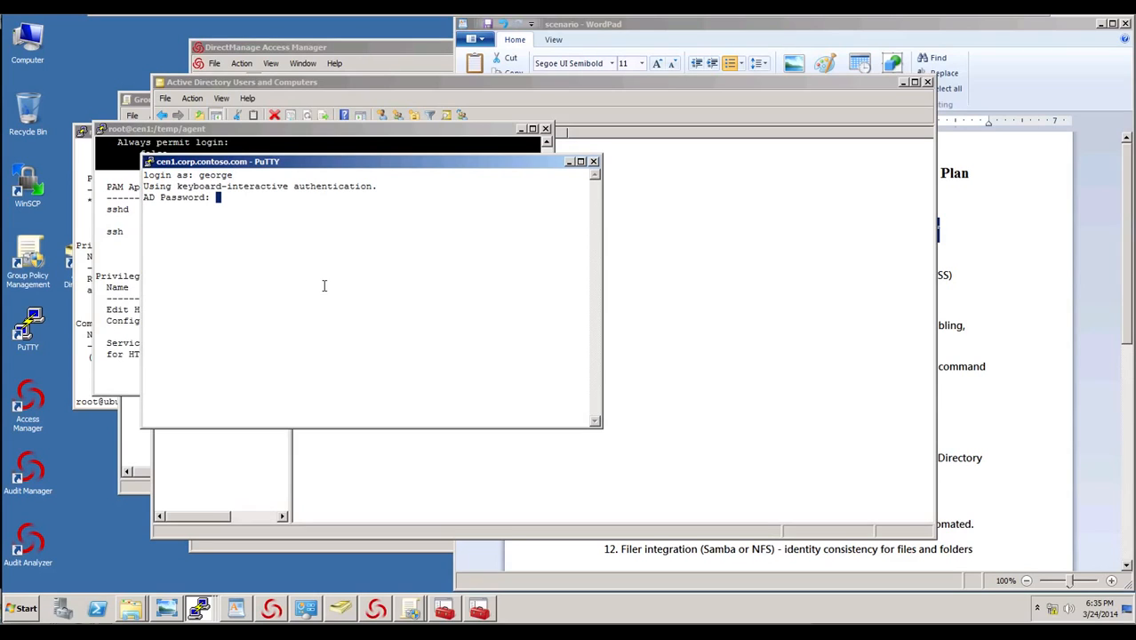
key(Return)
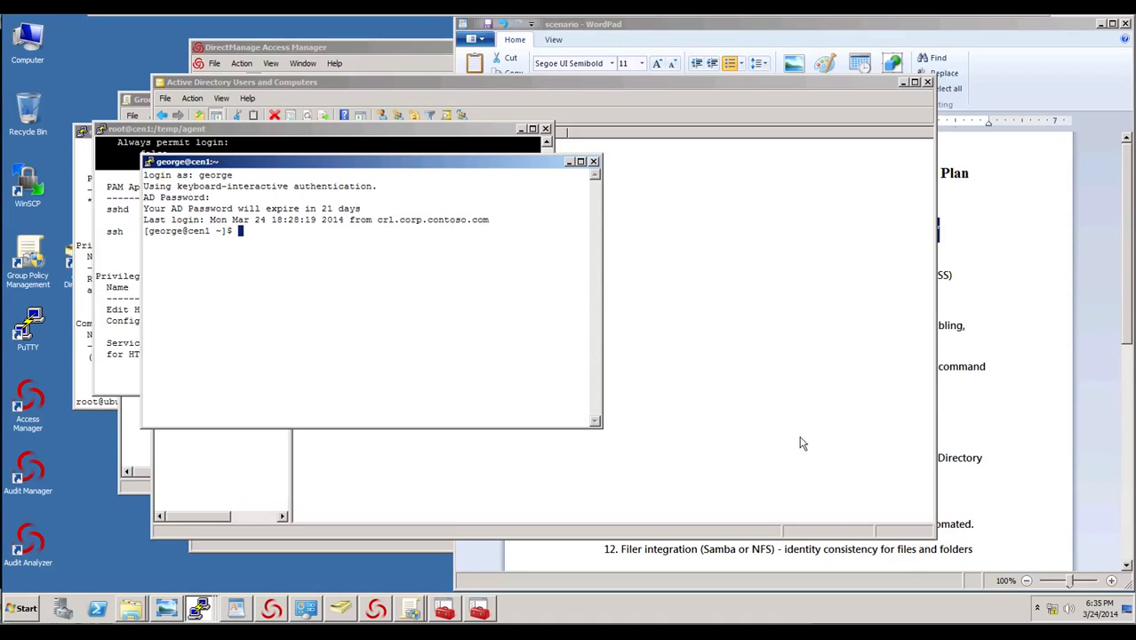
In the WordPad test plan, strike through item 5 about controlling UNIX-enabled AD users from AD.
click(996, 422)
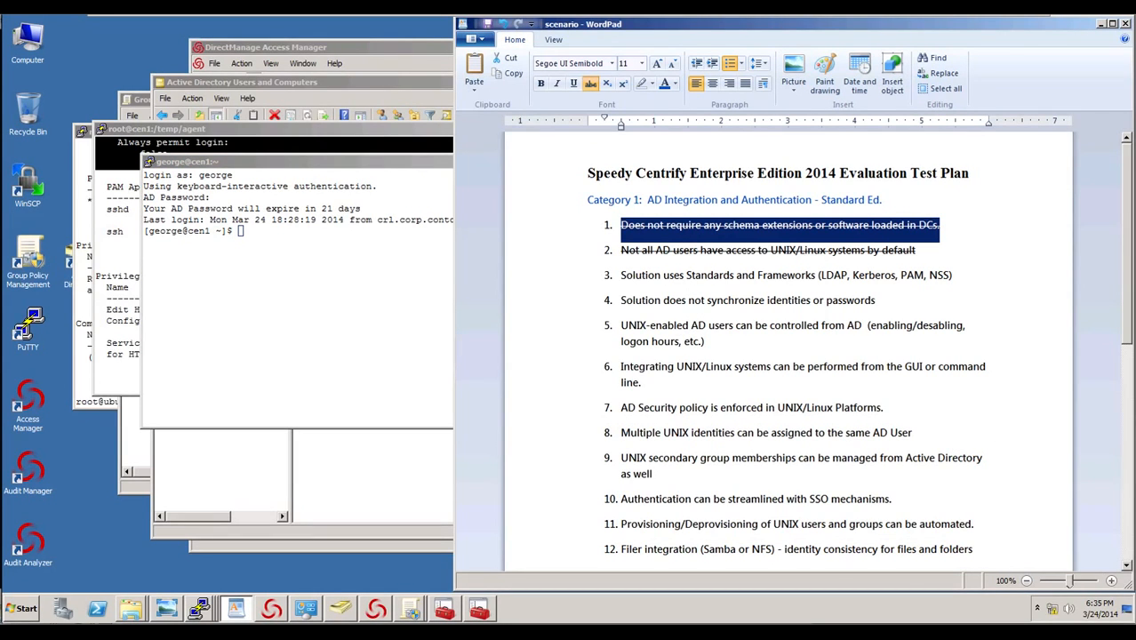
drag(681, 330, 586, 328)
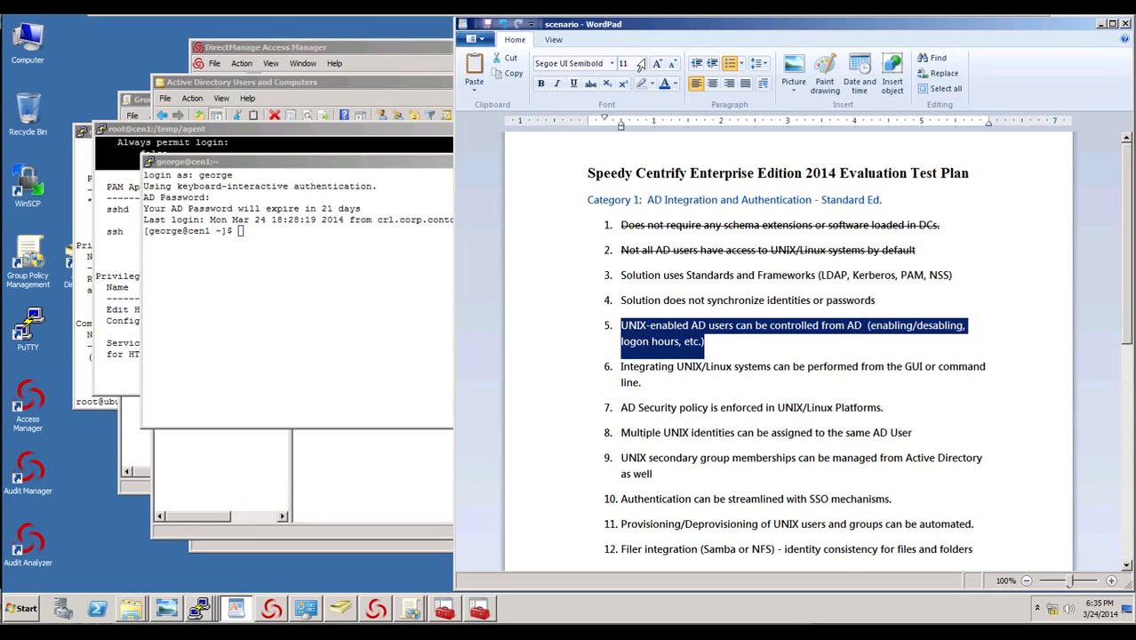
click(591, 85)
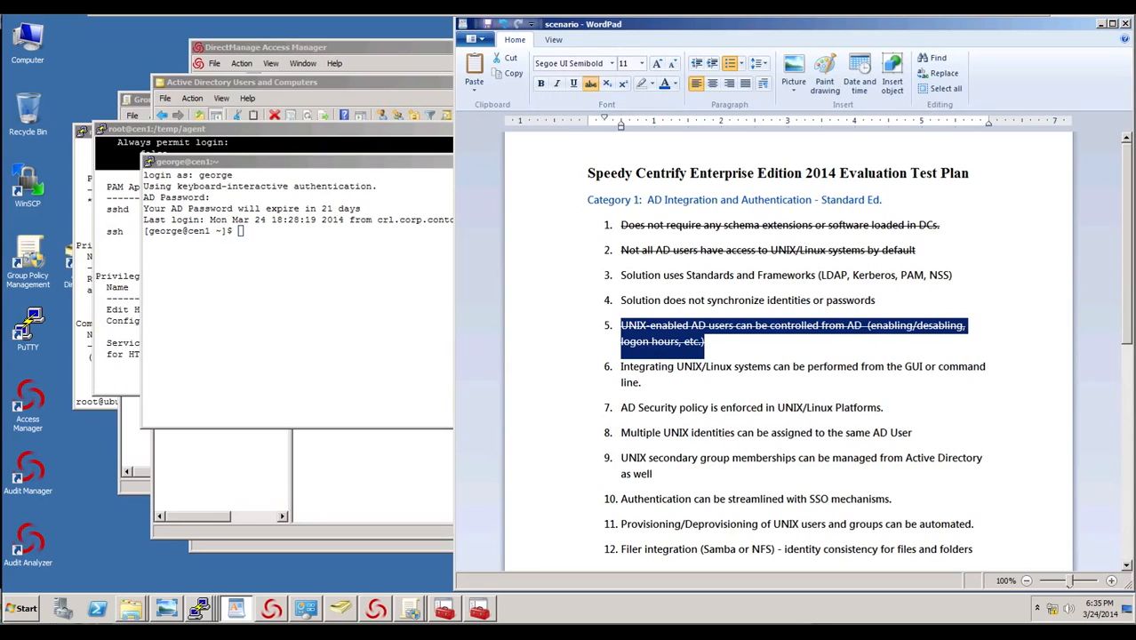
Strike through test plan items 4, on not synchronizing identities or passwords, and 6, on integrating UNIX/Linux systems.
click(876, 300)
drag(876, 301, 582, 306)
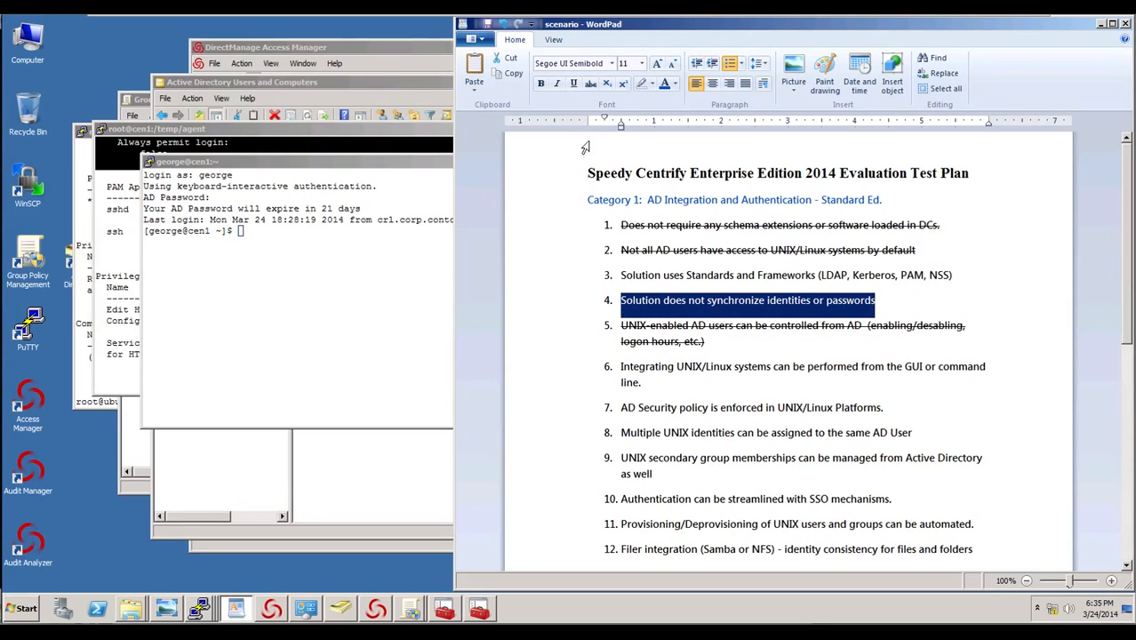
click(591, 84)
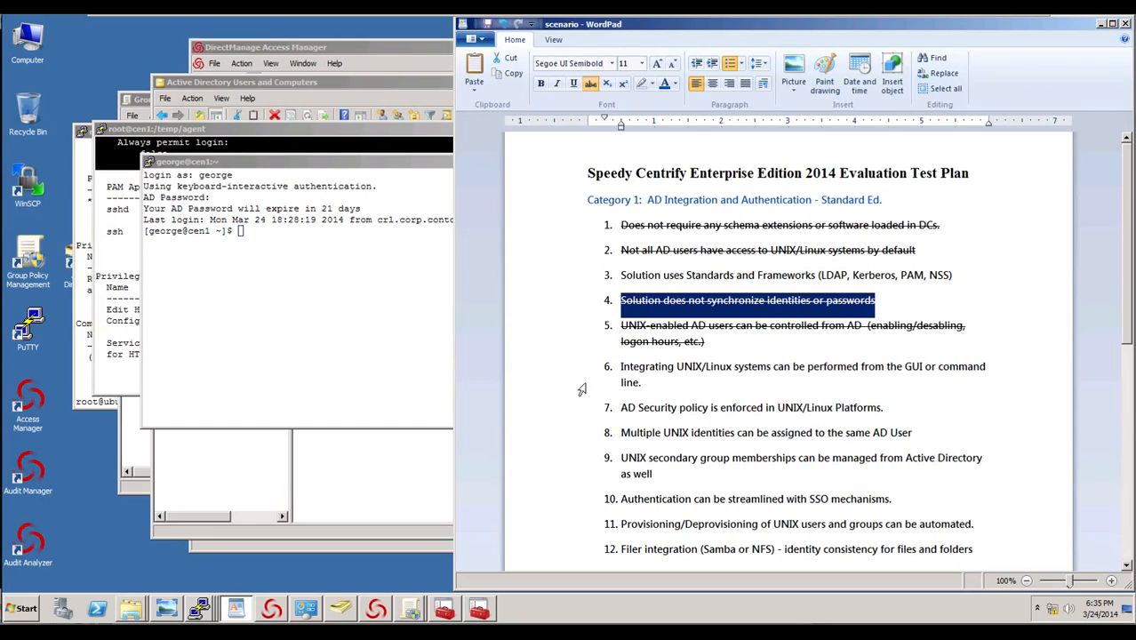
drag(642, 385, 620, 367)
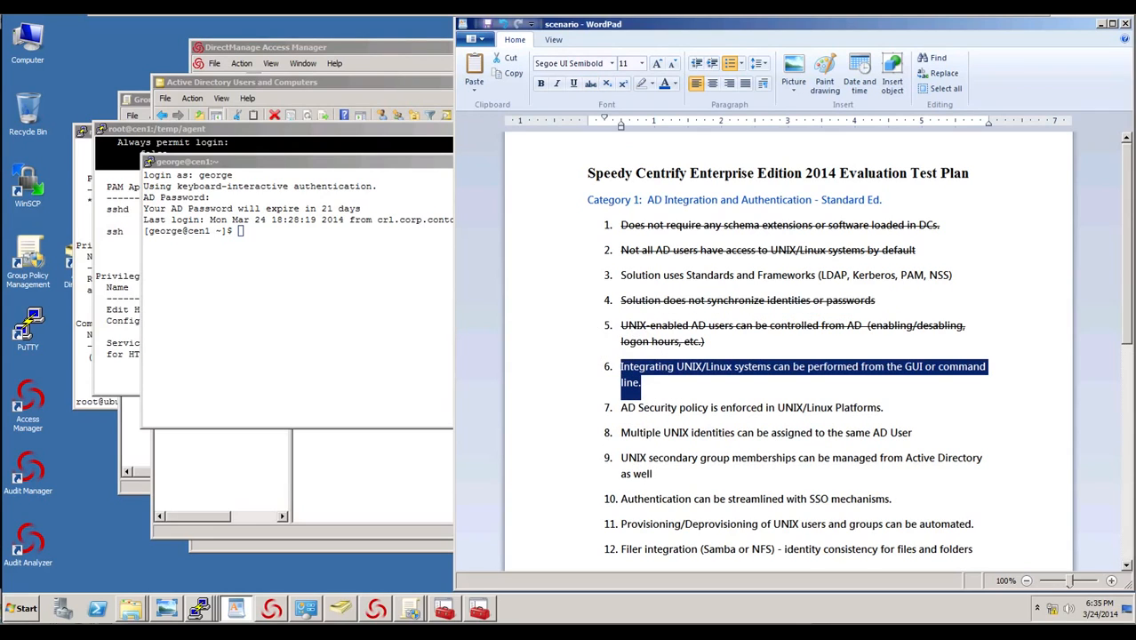
click(590, 83)
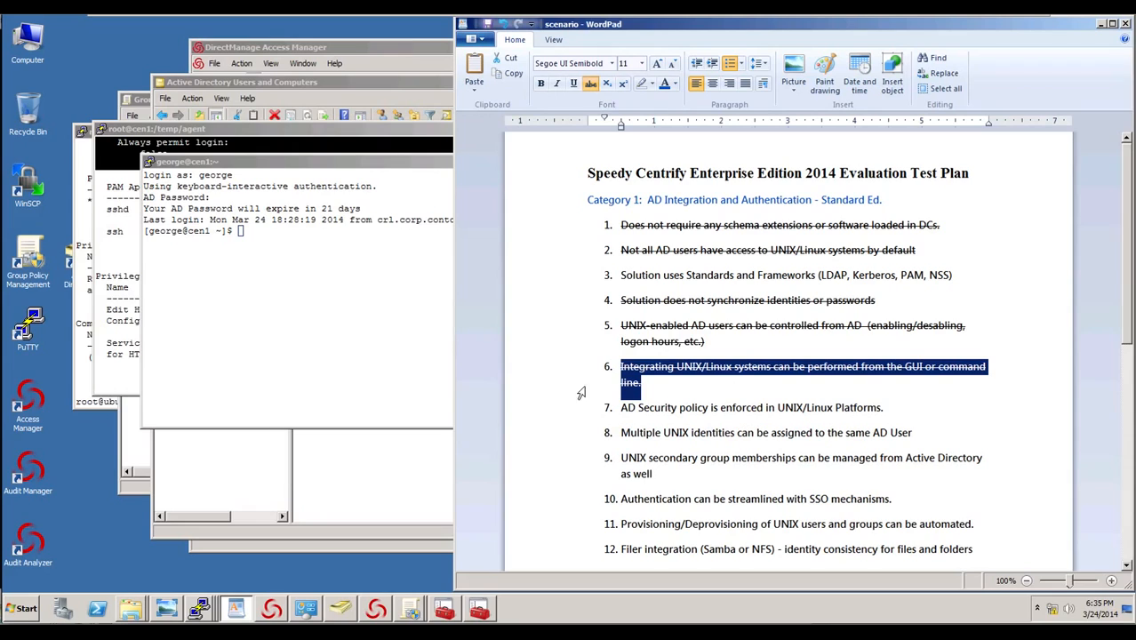
Switch to Group Policy Management and try to edit the Default Domain Policy of corp.contoso.com.
click(369, 304)
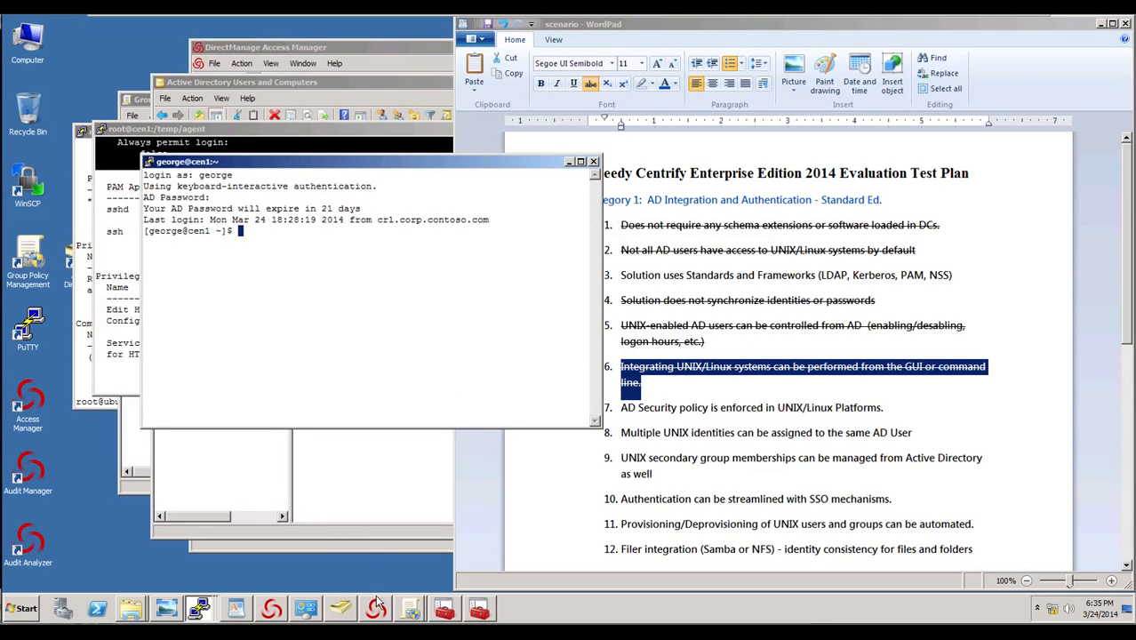
click(412, 609)
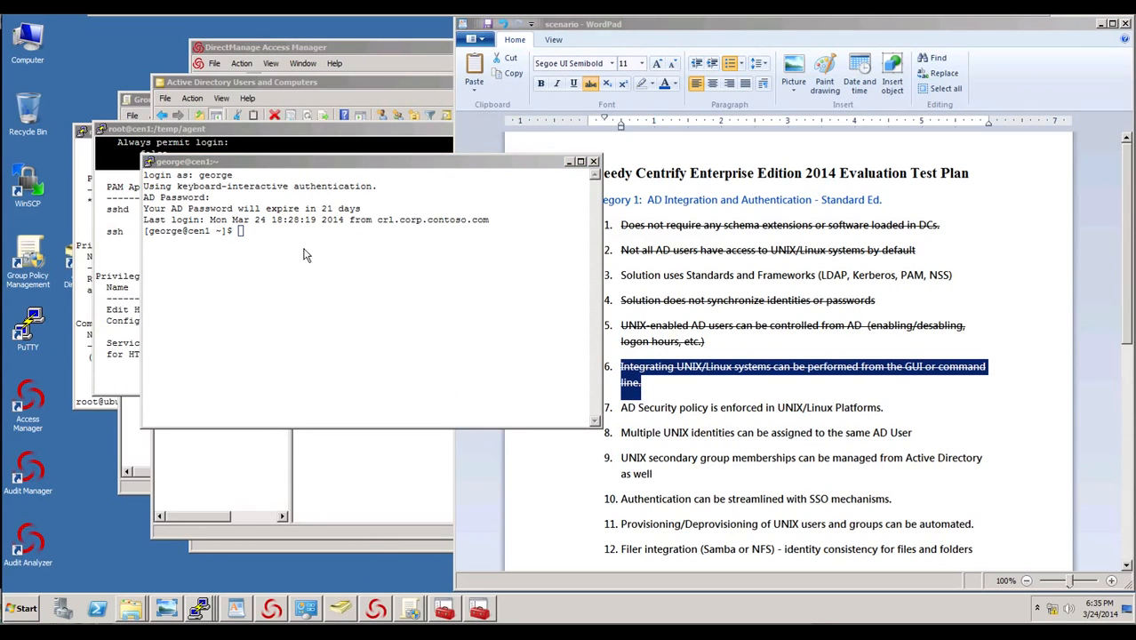
click(411, 611)
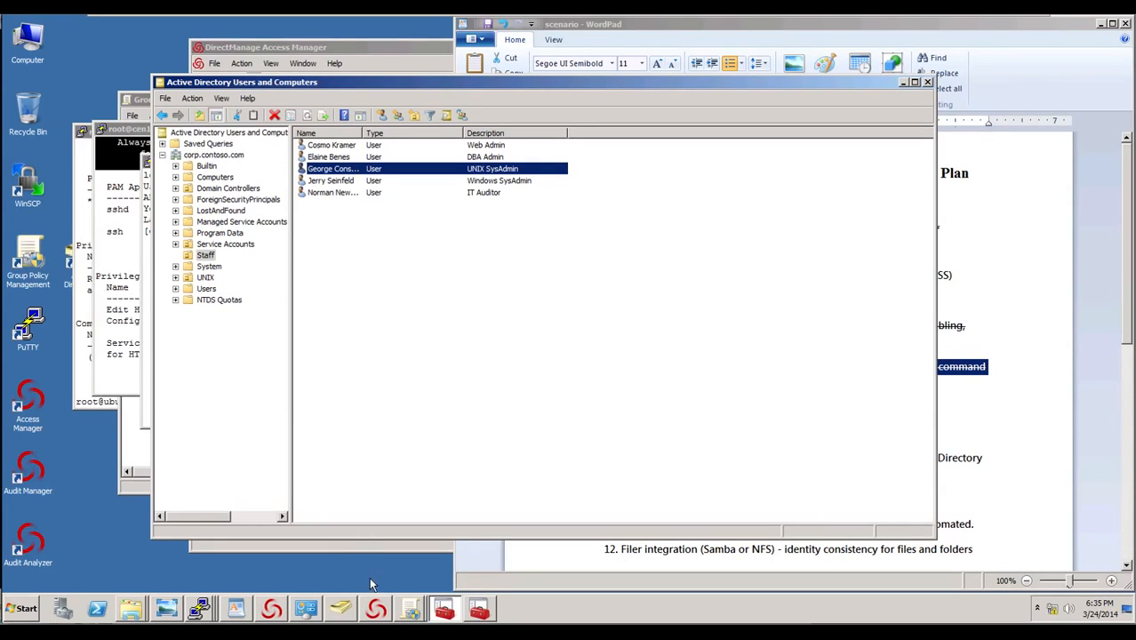
click(399, 608)
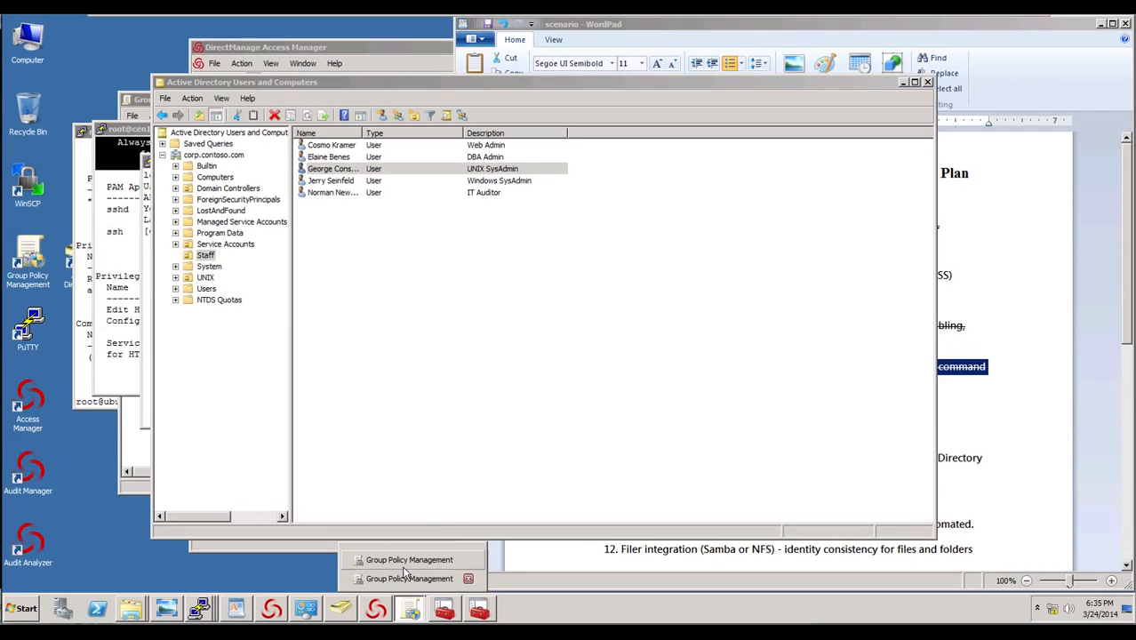
click(403, 561)
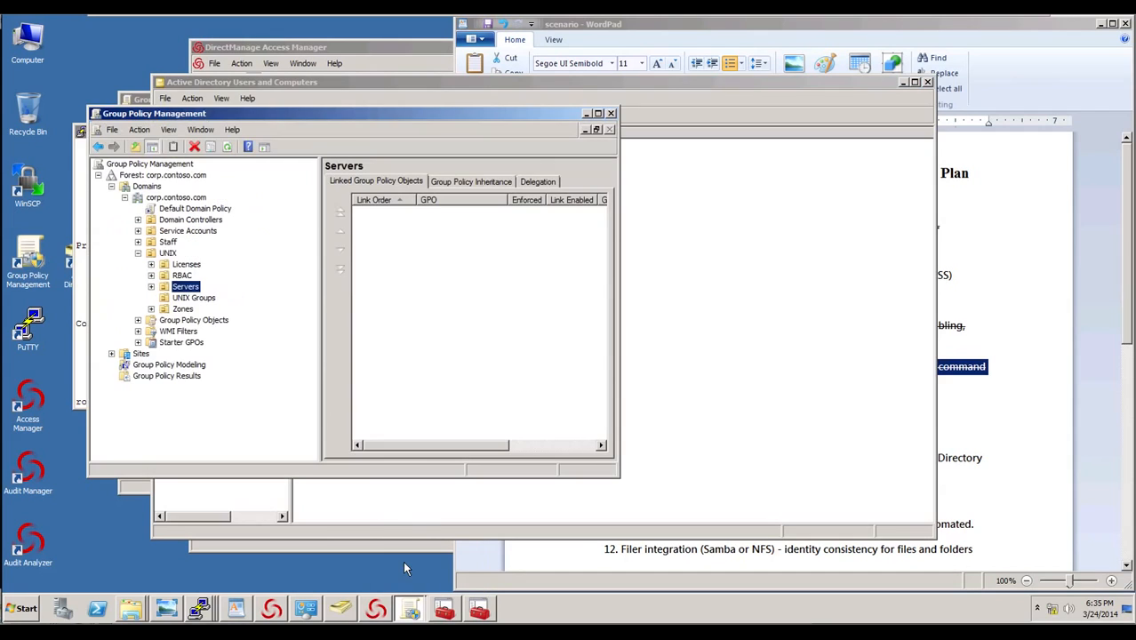
click(196, 208)
click(440, 321)
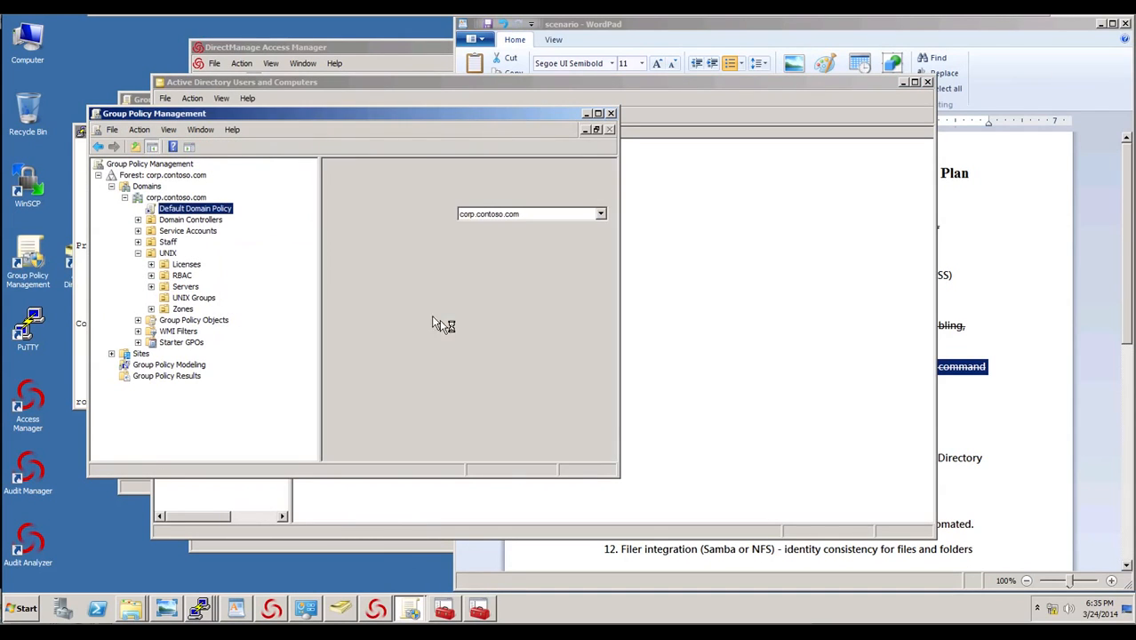
right_click(198, 208)
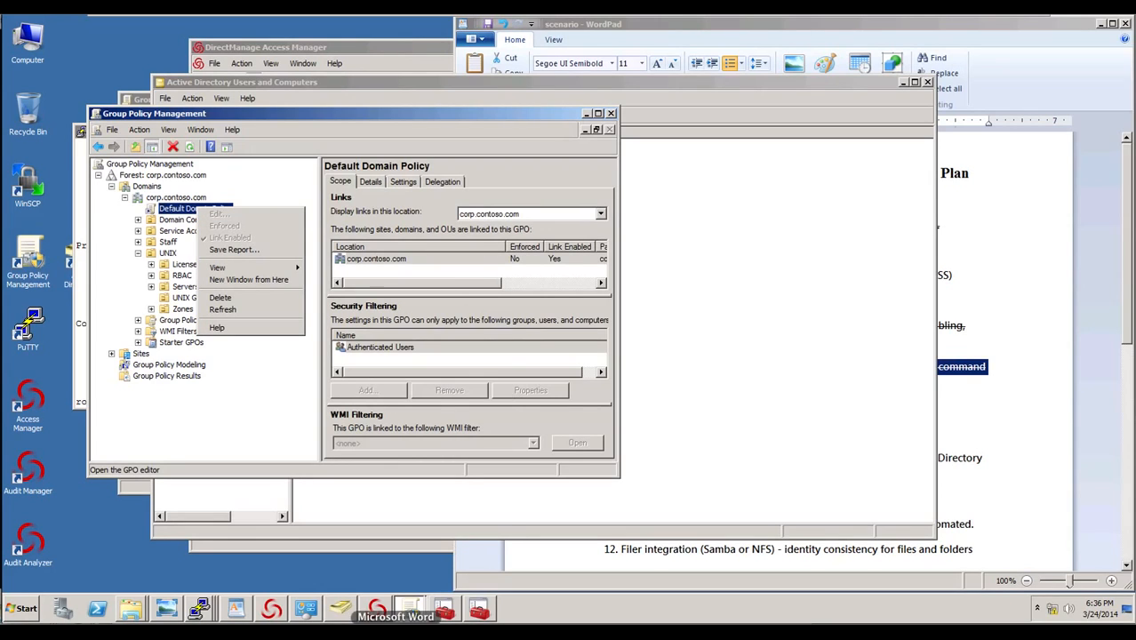
Try editing the Default Domain Policy from the other Group Policy Management window, and close the console.
click(411, 609)
click(409, 579)
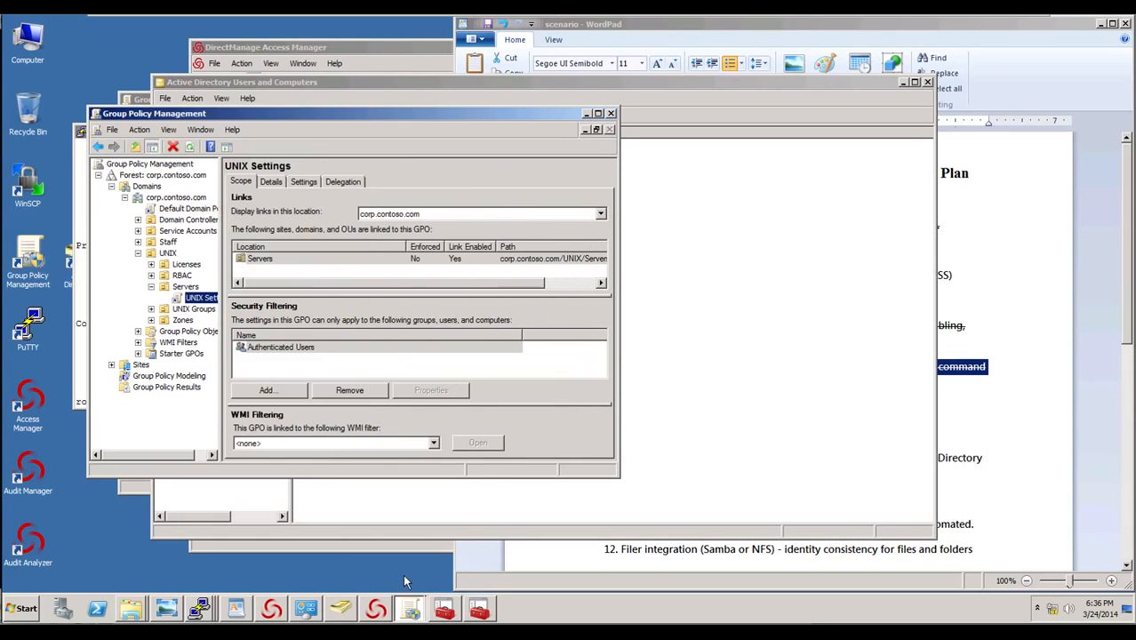
right_click(189, 208)
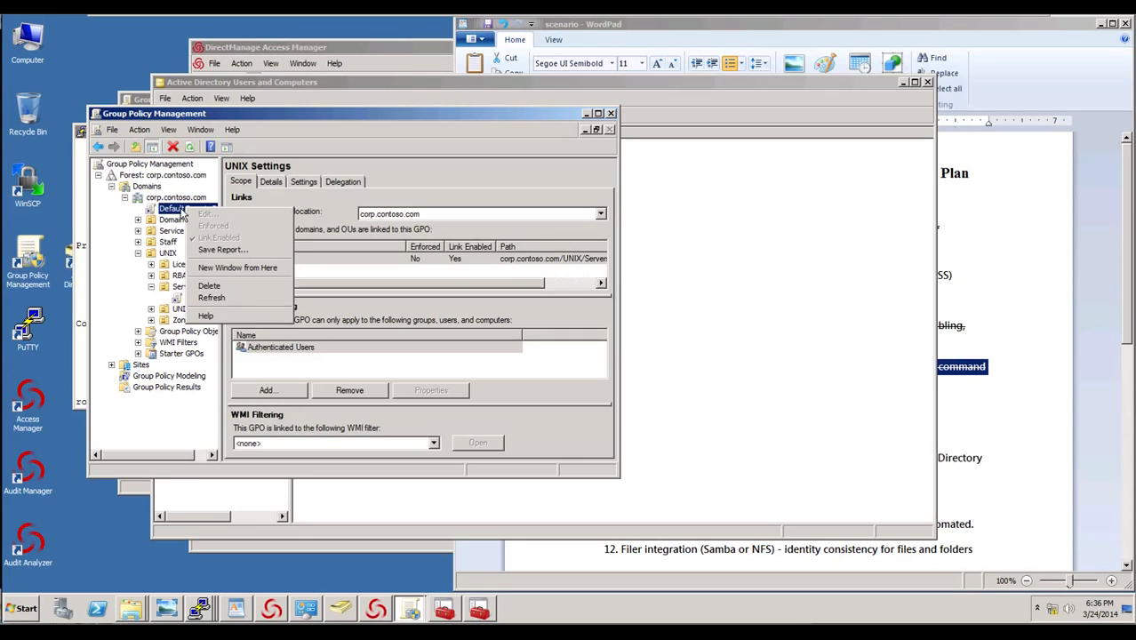
click(613, 130)
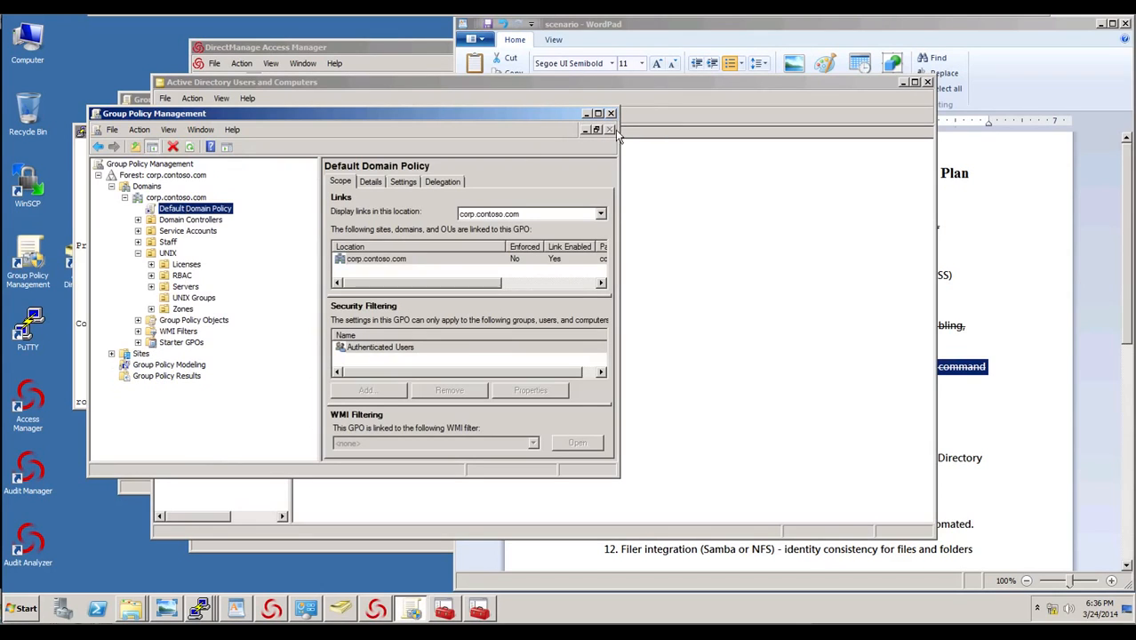
click(611, 113)
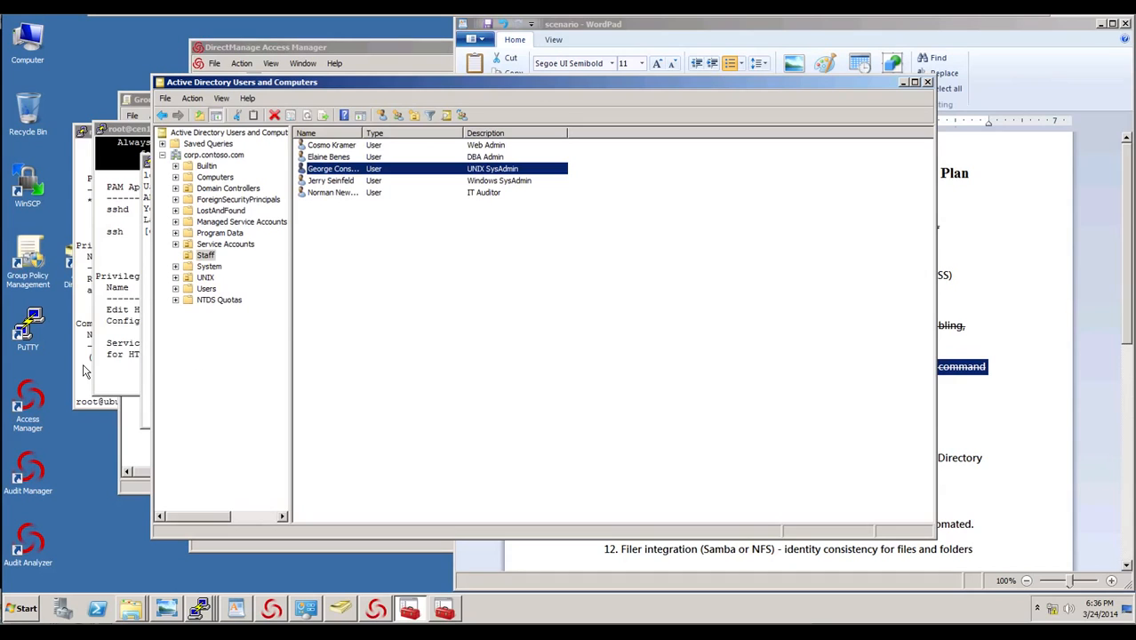
Launch Group Policy Management as a different user and submit the Windows SysAdmin's username.
click(37, 272)
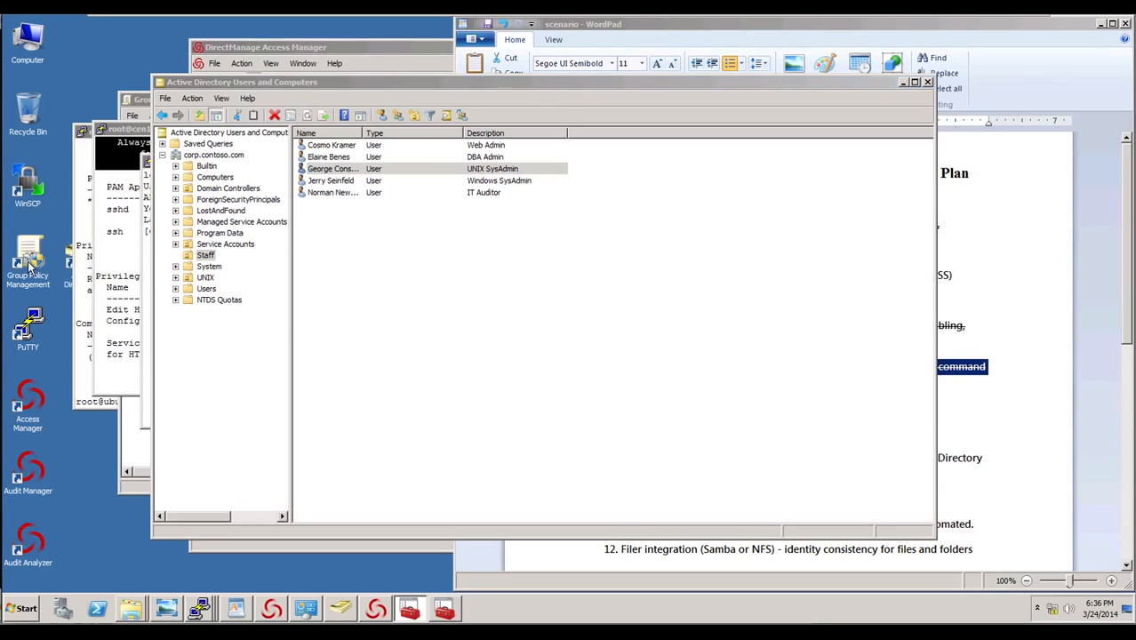
right_click(29, 263)
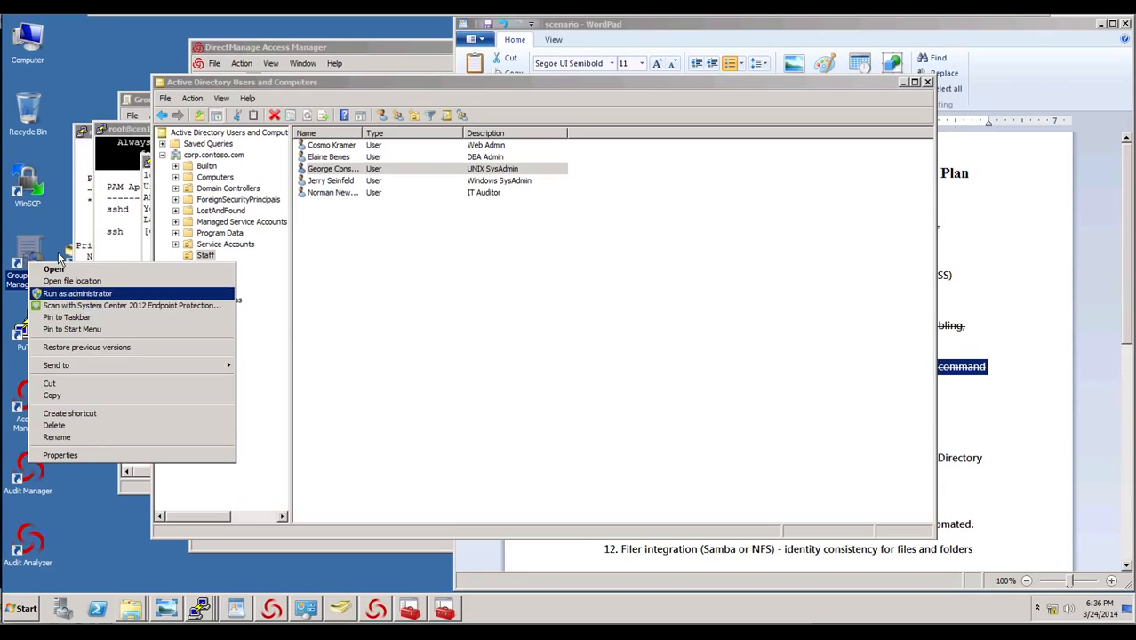
click(32, 246)
right_click(31, 244)
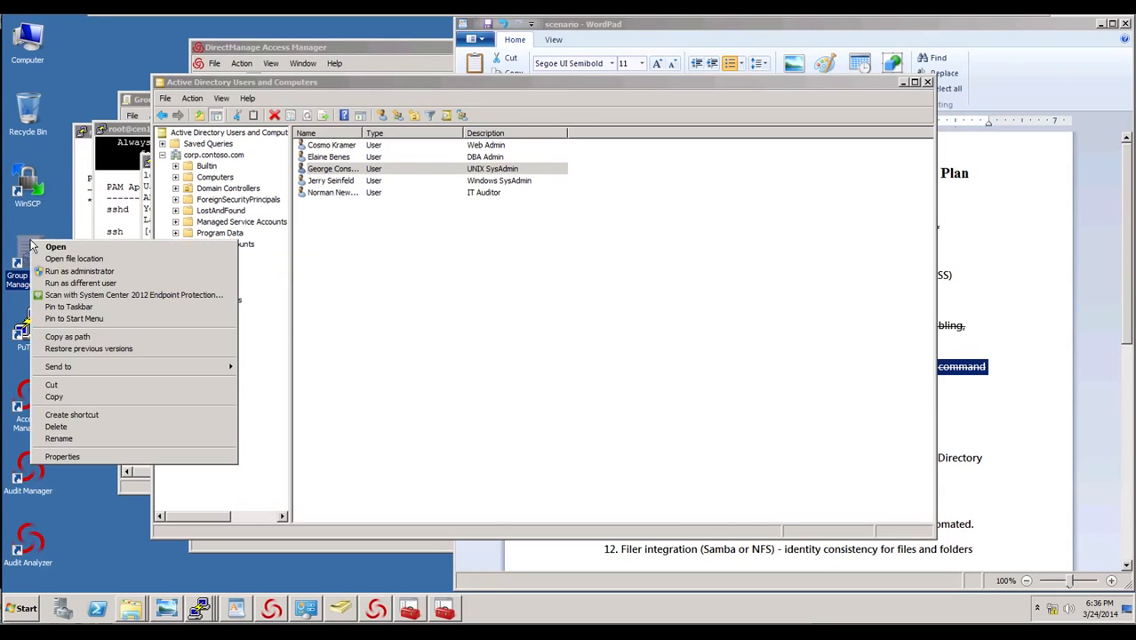
click(97, 284)
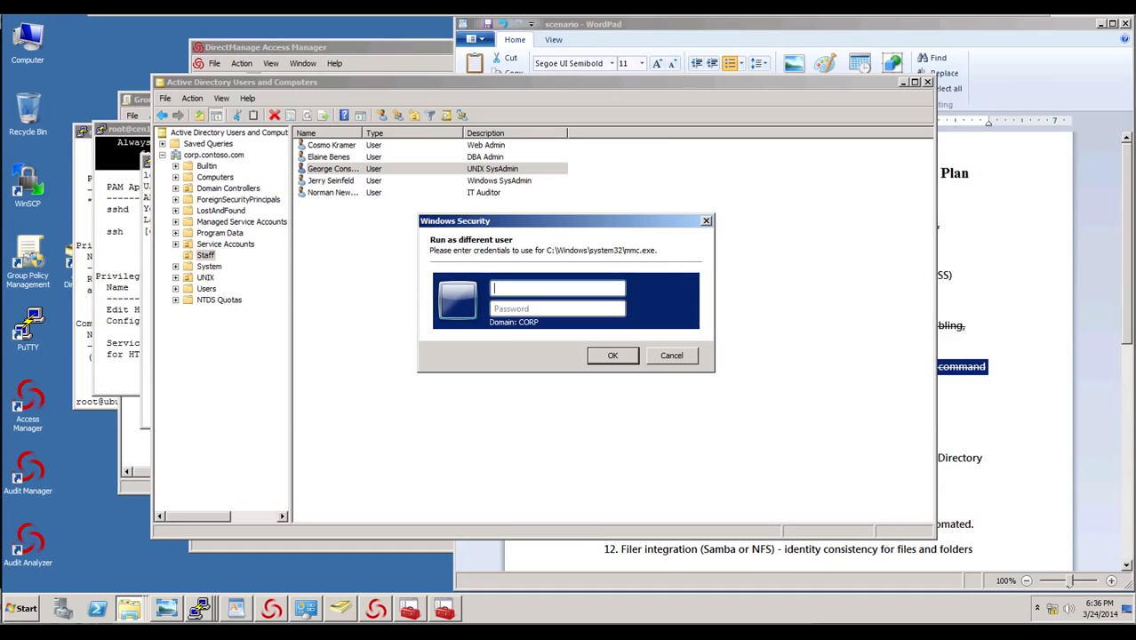
text(jerry.seinfeld)
key(Return)
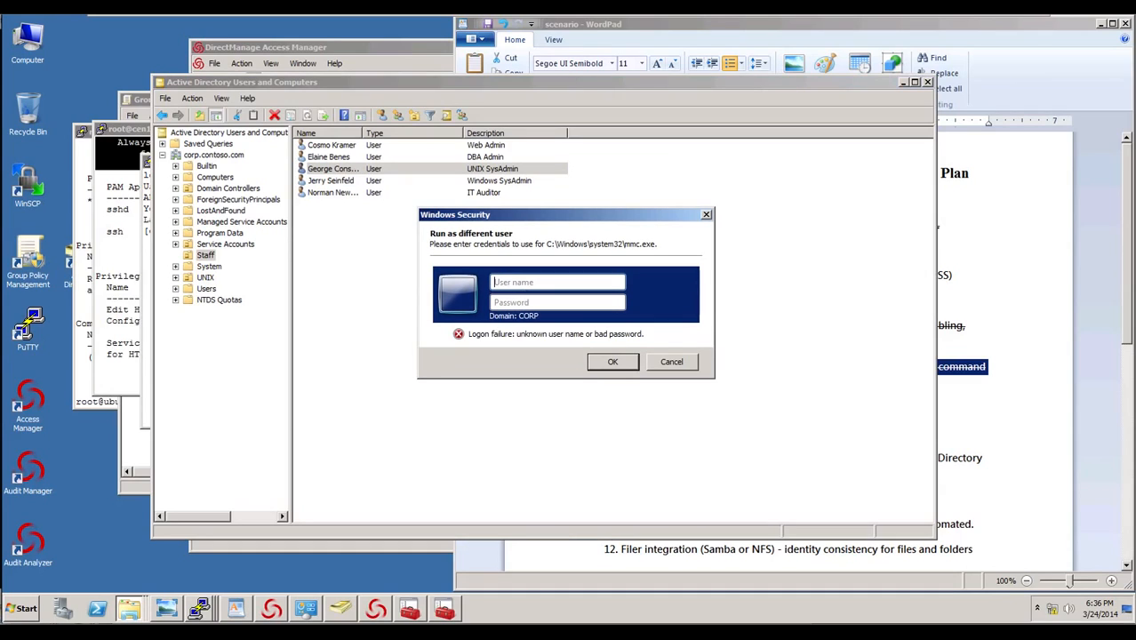
Enter the Windows SysAdmin's username and account password to open Group Policy Management under that account.
text(jerry.seinfeld)
key(Tab)
text(P)
key(Return)
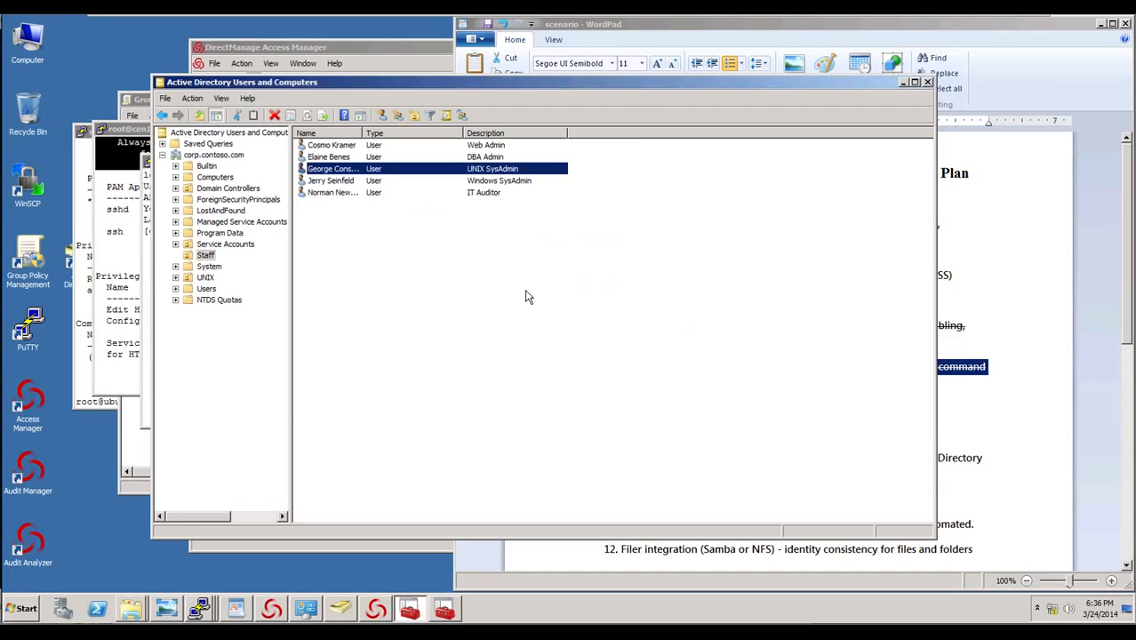
click(376, 609)
click(640, 422)
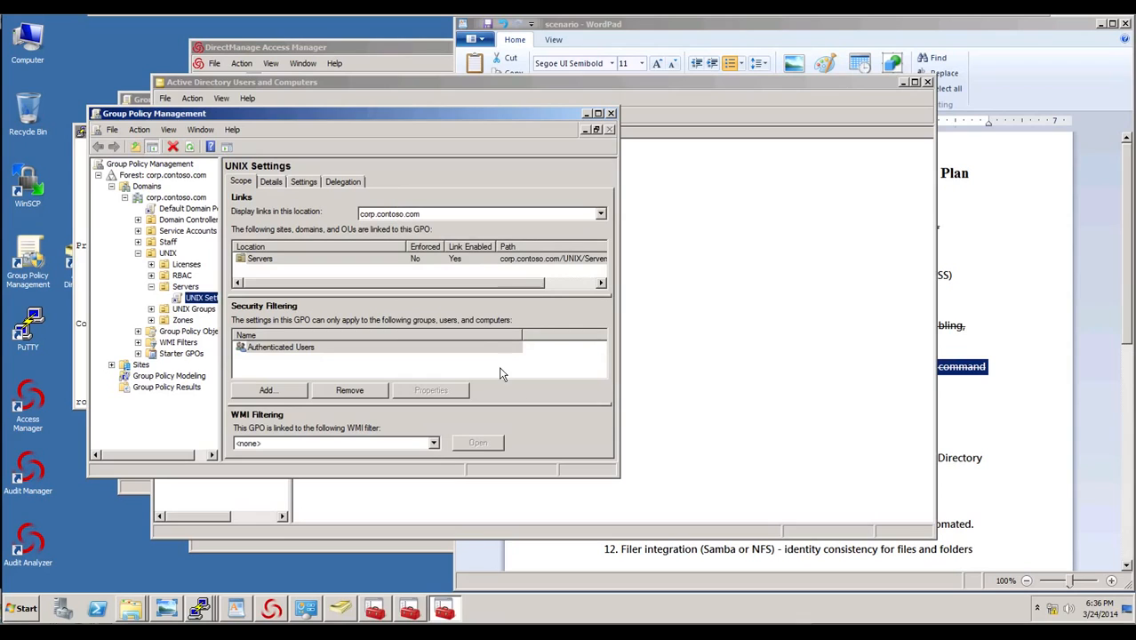
Open the Default Domain Policy in the Group Policy Management Editor and close the editor again.
right_click(207, 298)
right_click(184, 211)
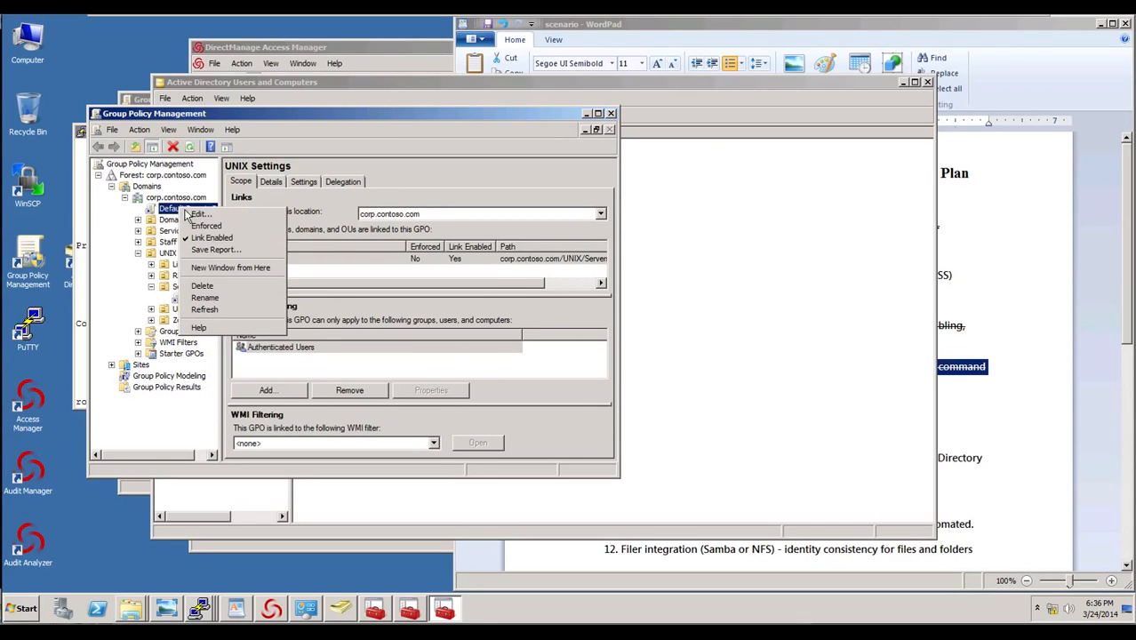
click(198, 215)
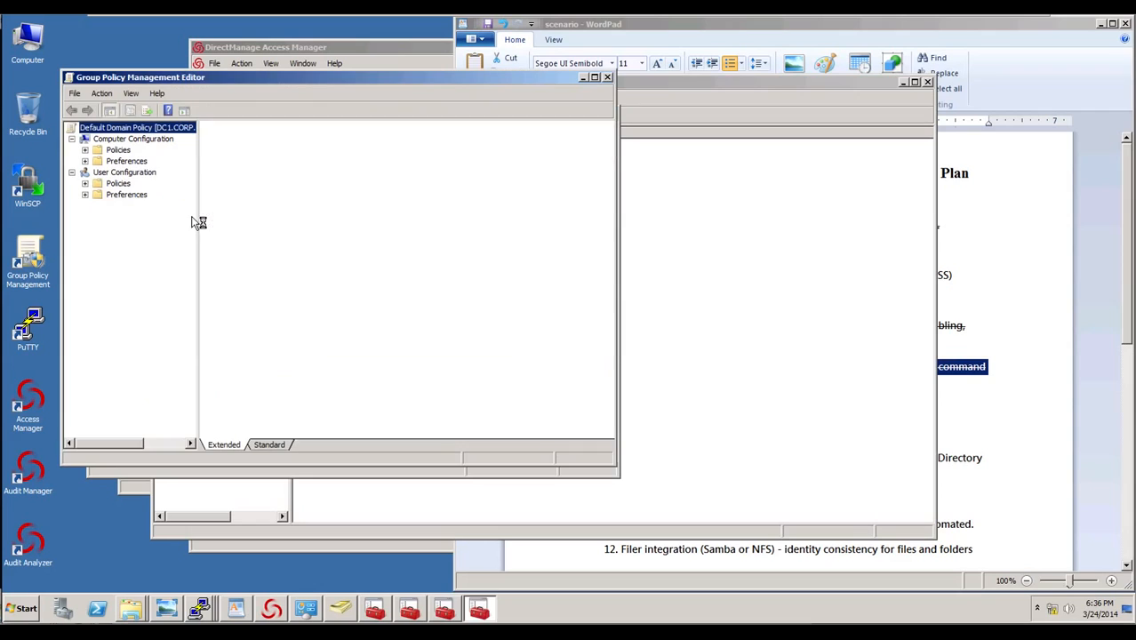
click(607, 78)
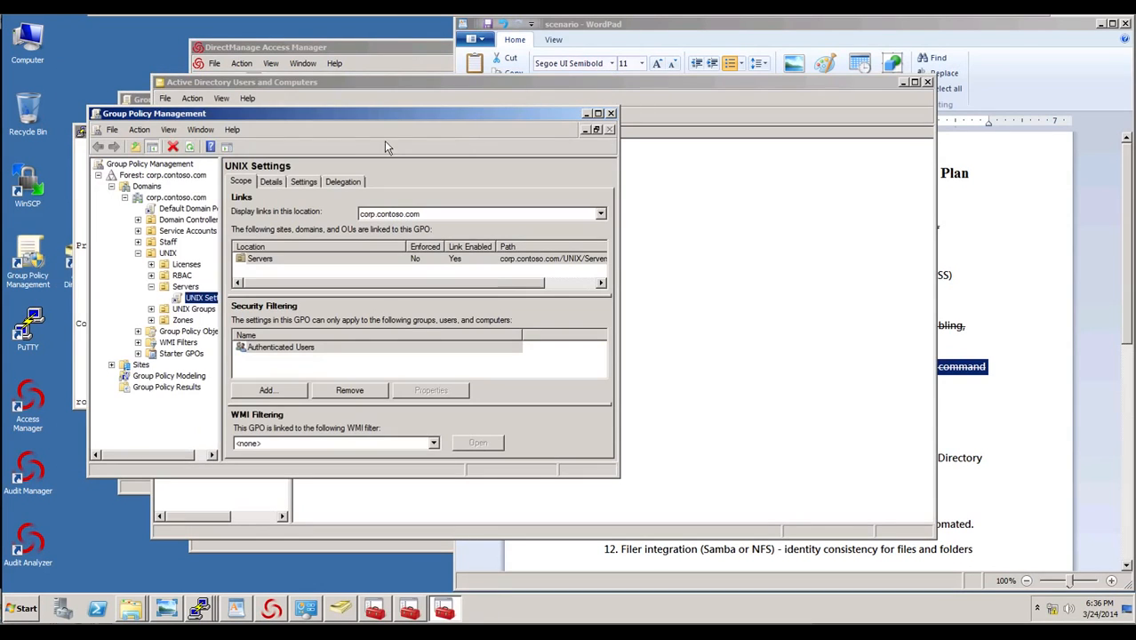
Display the settings report of the UNIX Settings GPO with all of its sections expanded.
click(301, 182)
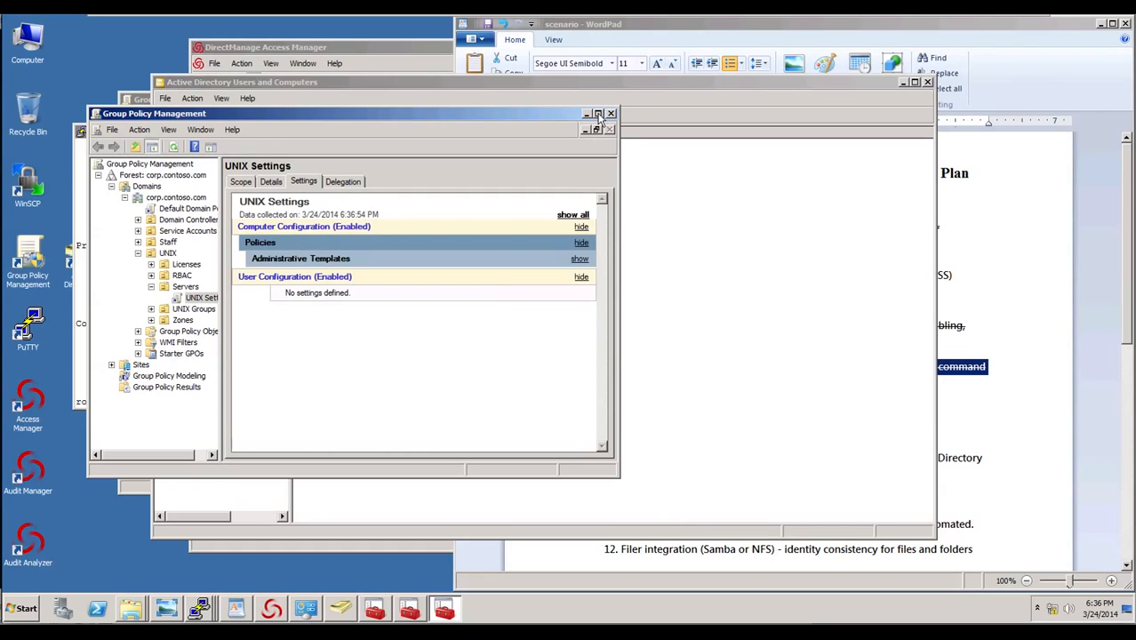
click(282, 229)
click(293, 229)
click(270, 246)
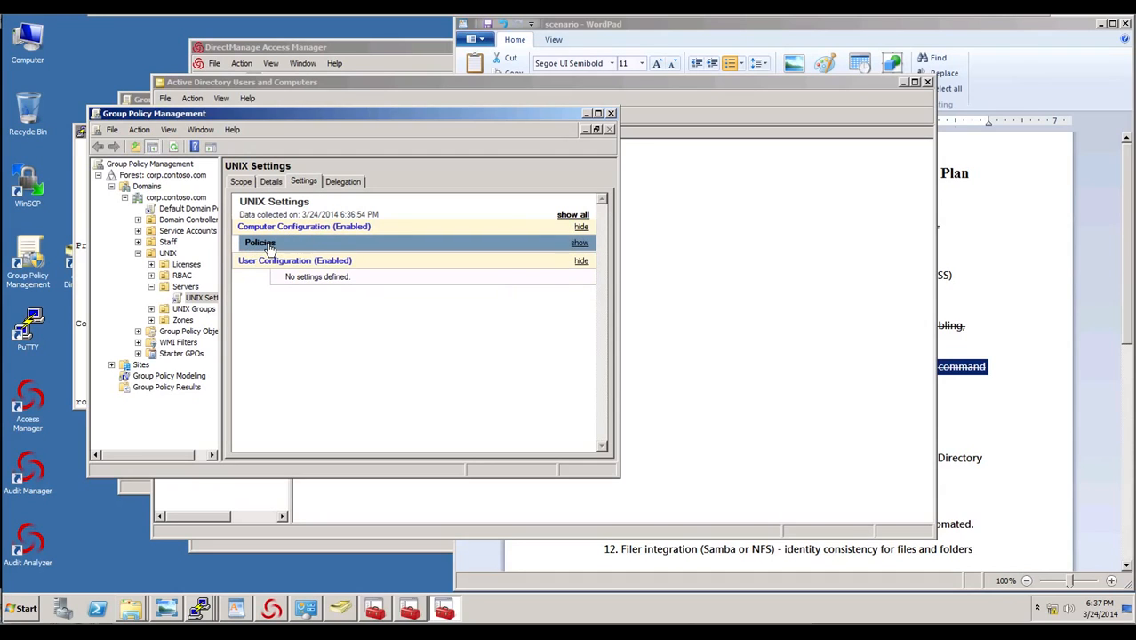
click(269, 244)
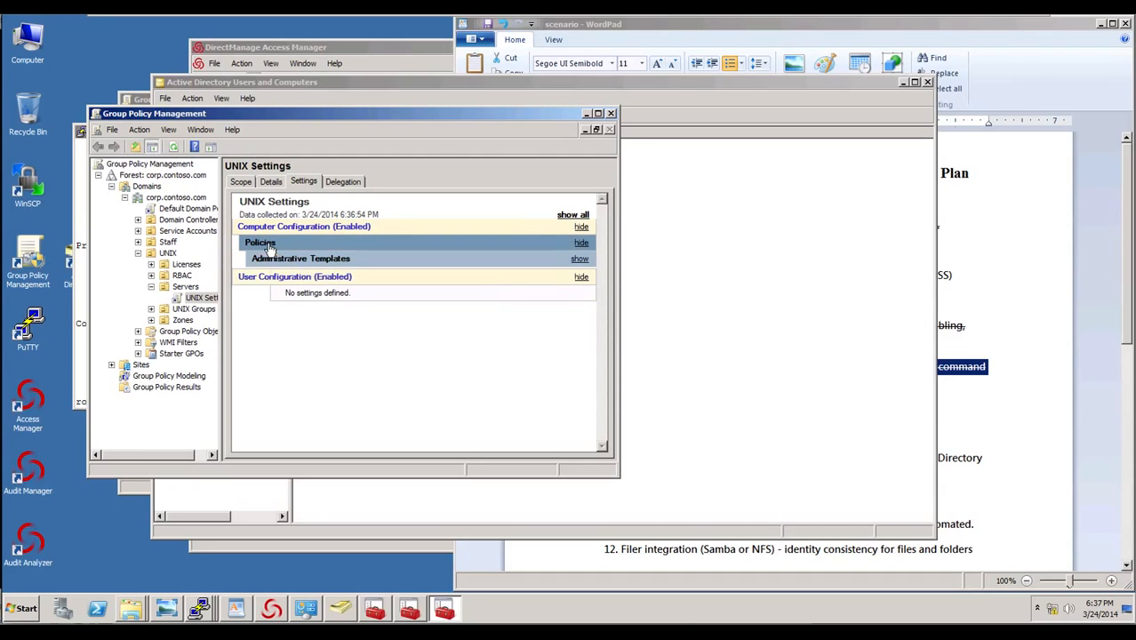
click(579, 259)
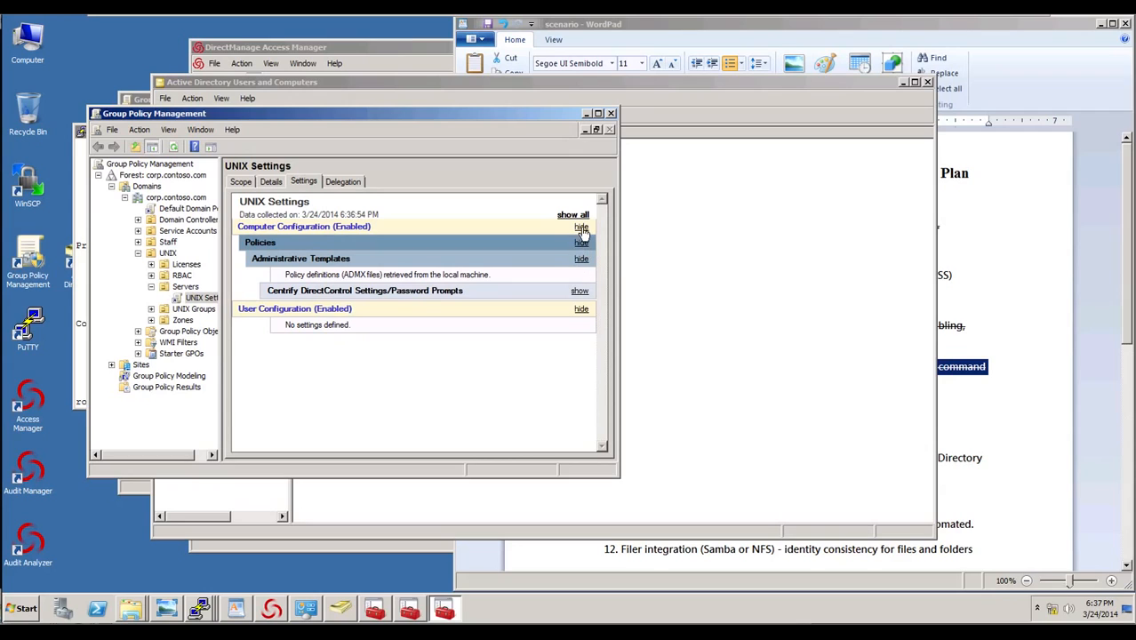
click(573, 214)
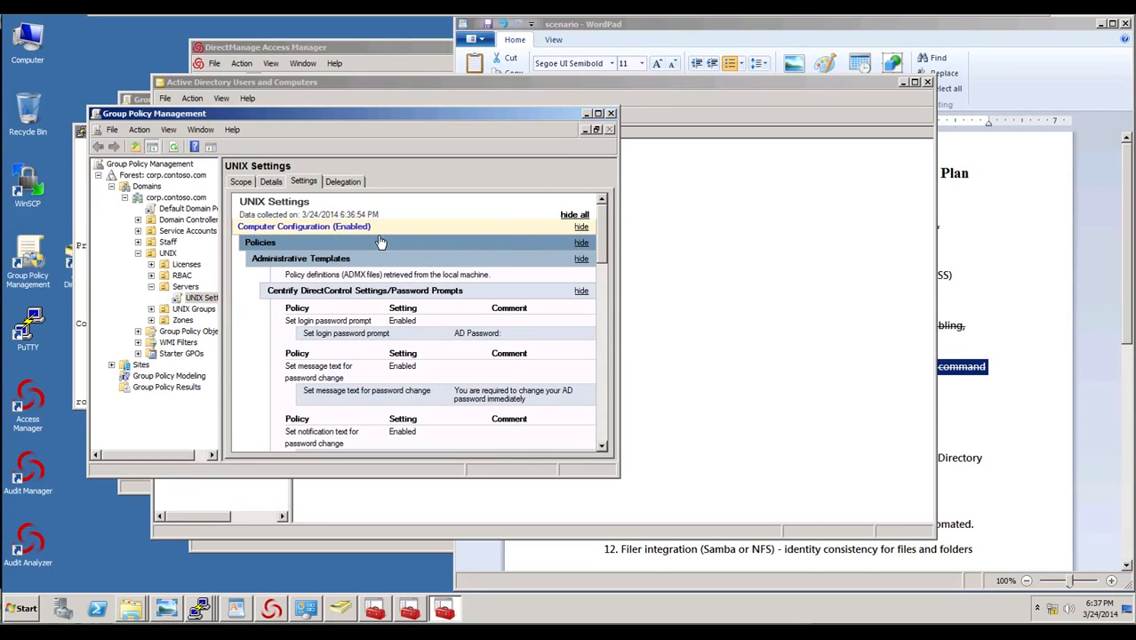
Show the Default Domain Policy's Account Policies/Password Policy settings under Security Settings.
click(189, 209)
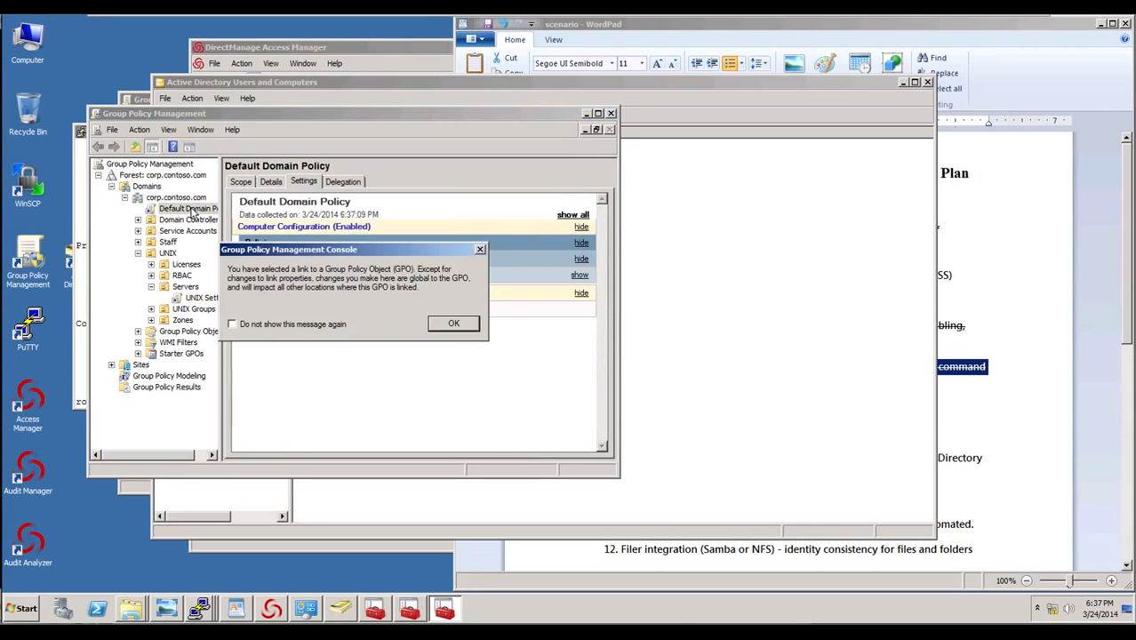
click(450, 325)
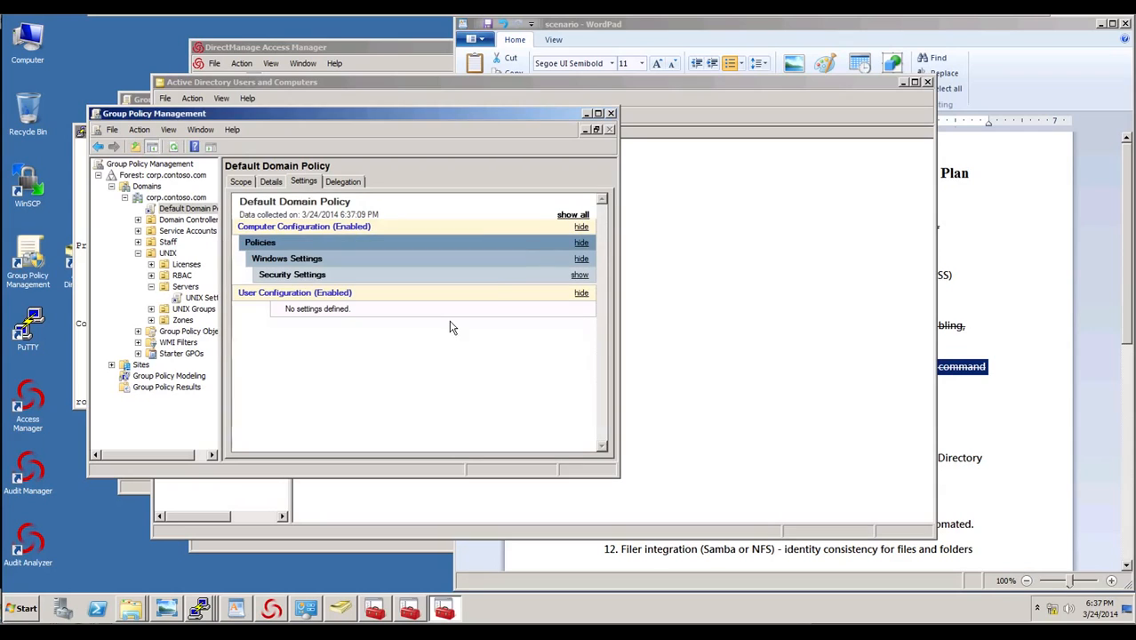
click(322, 277)
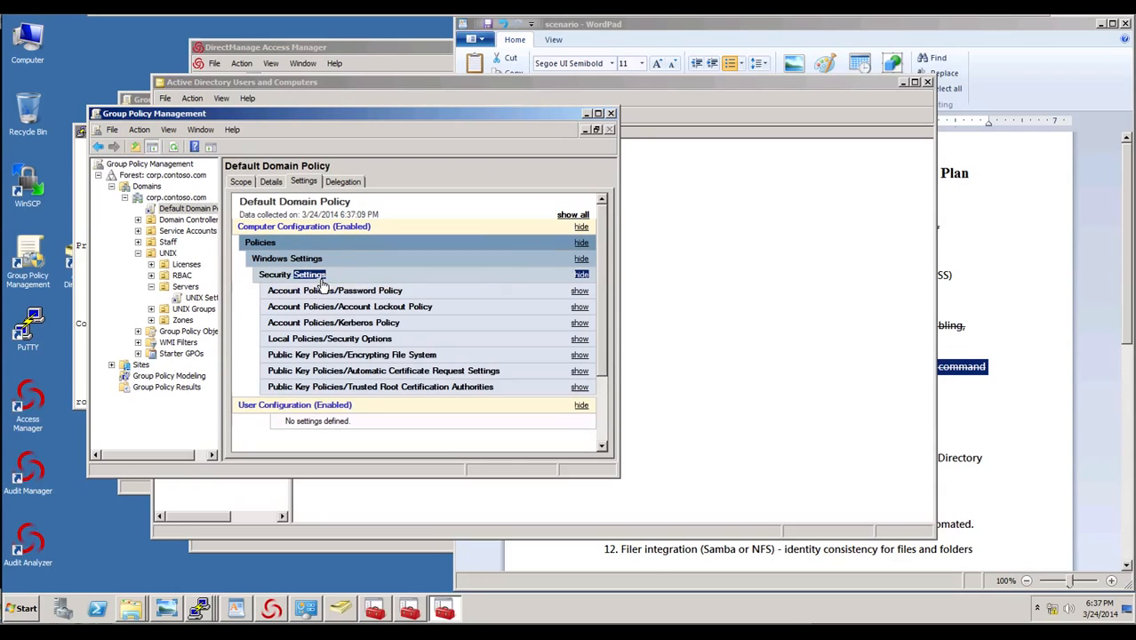
click(384, 293)
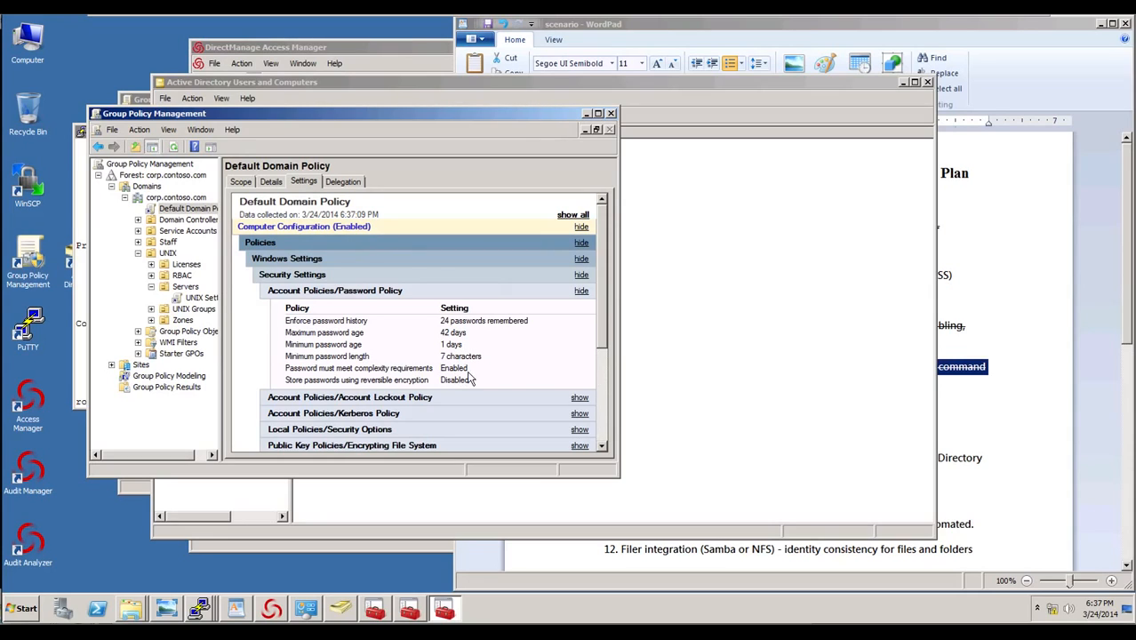
In the SysAdmin's PuTTY session on cen1, try to change the AD password with passwd, entering the current and new passwords.
click(199, 608)
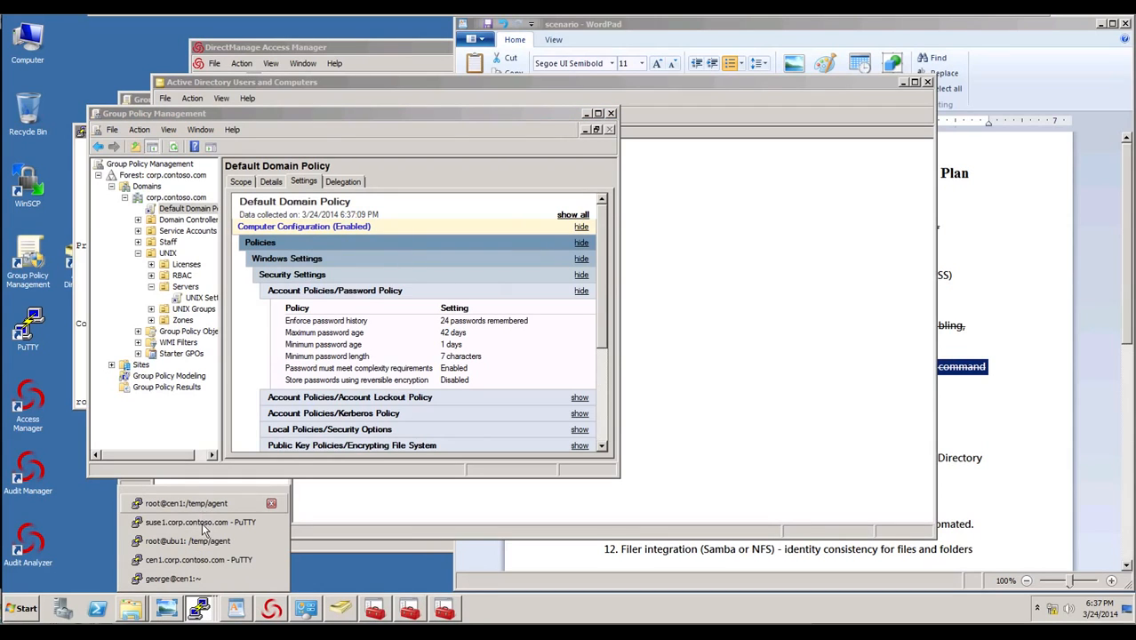
click(198, 579)
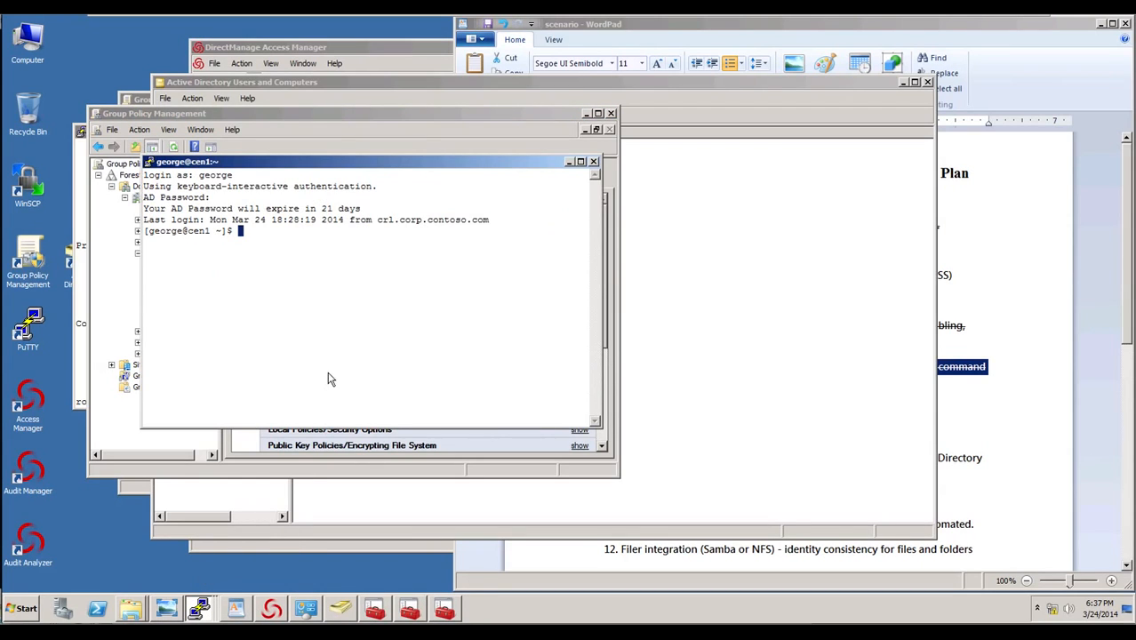
text(passwd)
key(Return)
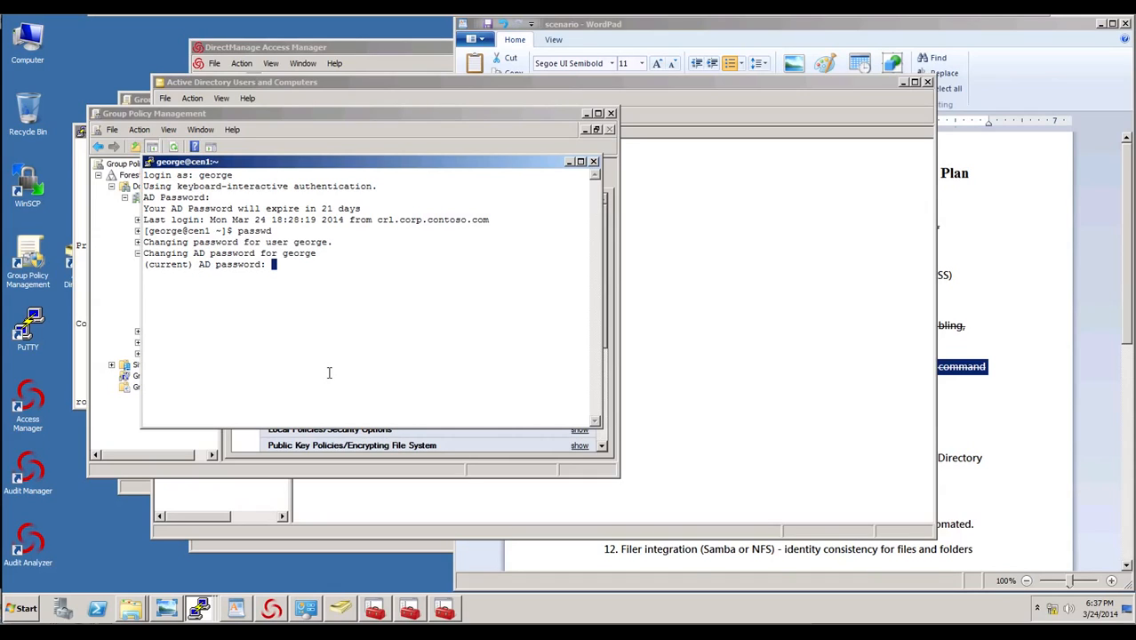
key(Return)
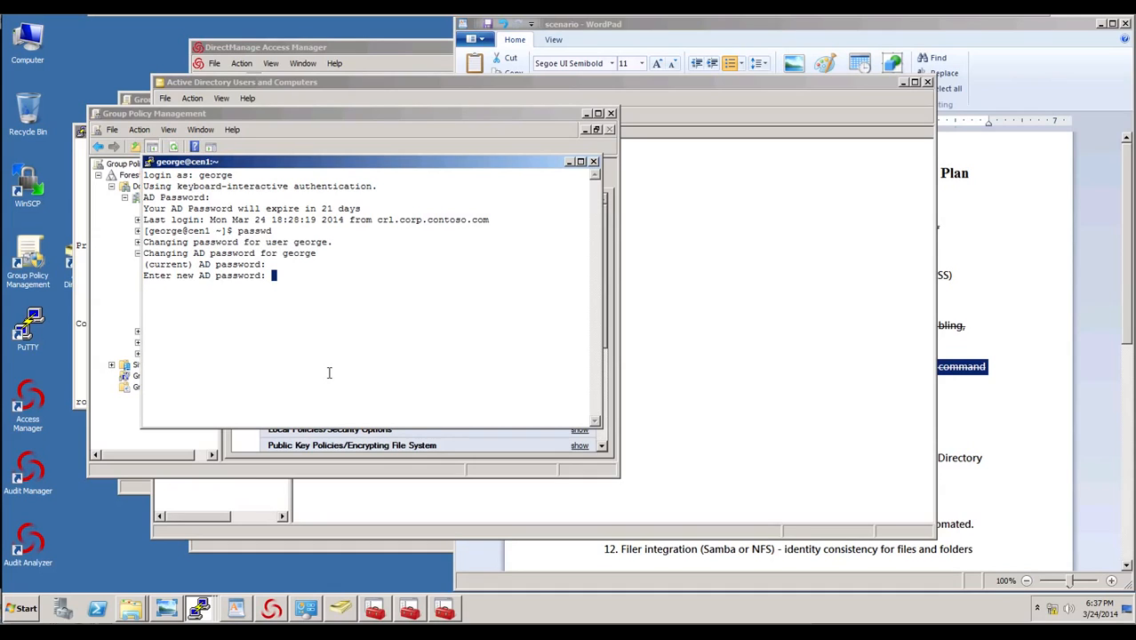
key(Return)
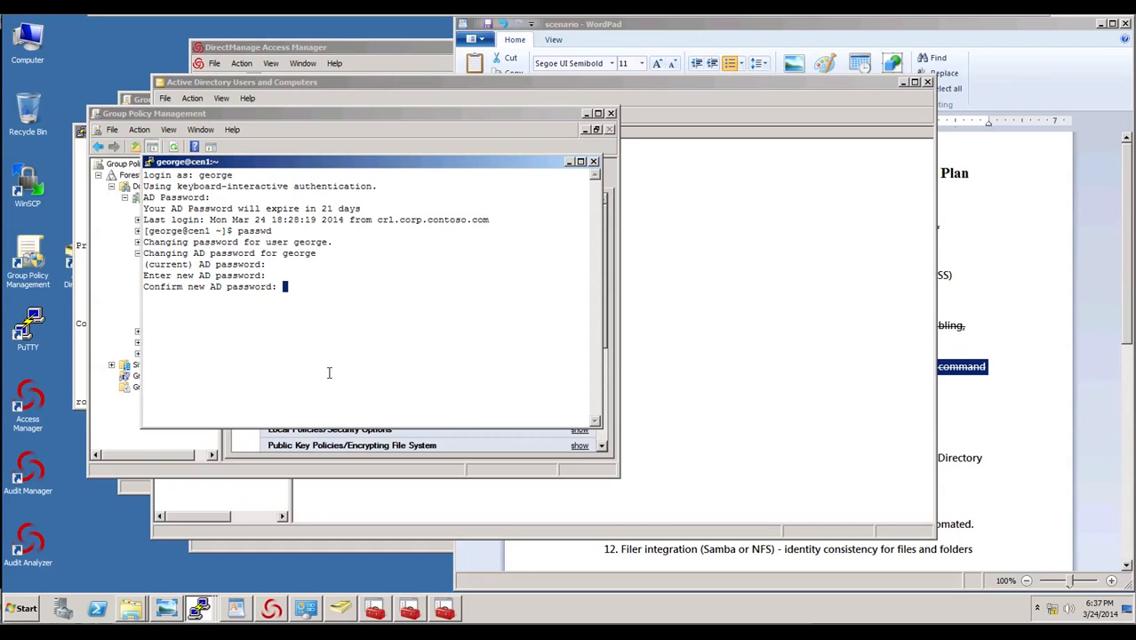
key(Return)
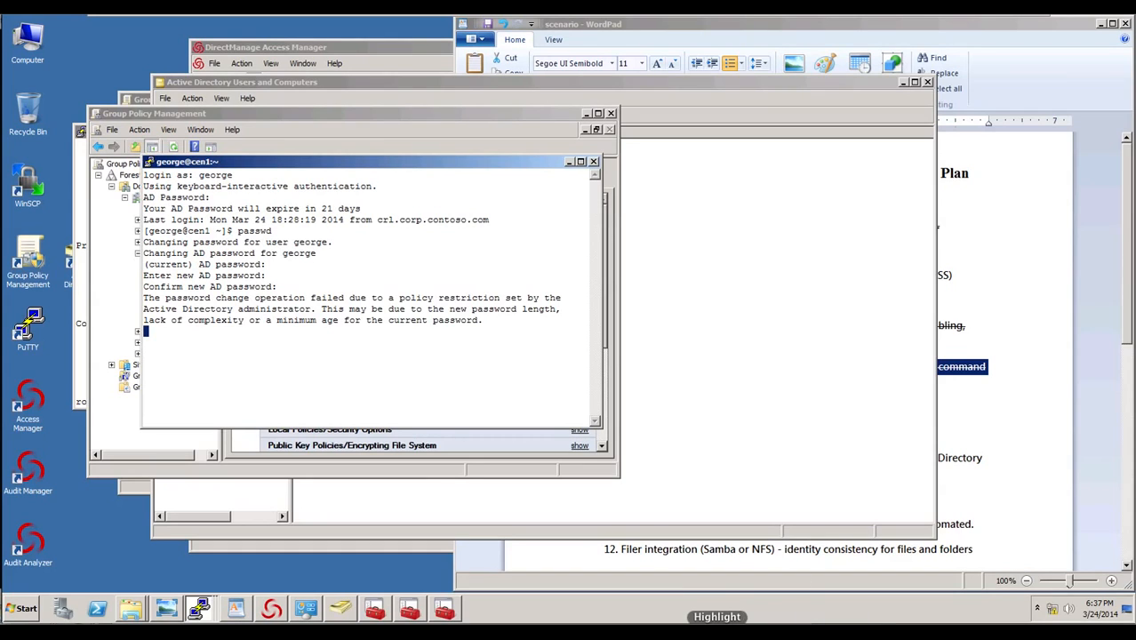
mouse_move(105, 285)
mouse_down()
mouse_move(130, 324)
mouse_move(424, 362)
mouse_move(638, 349)
mouse_move(633, 359)
mouse_up()
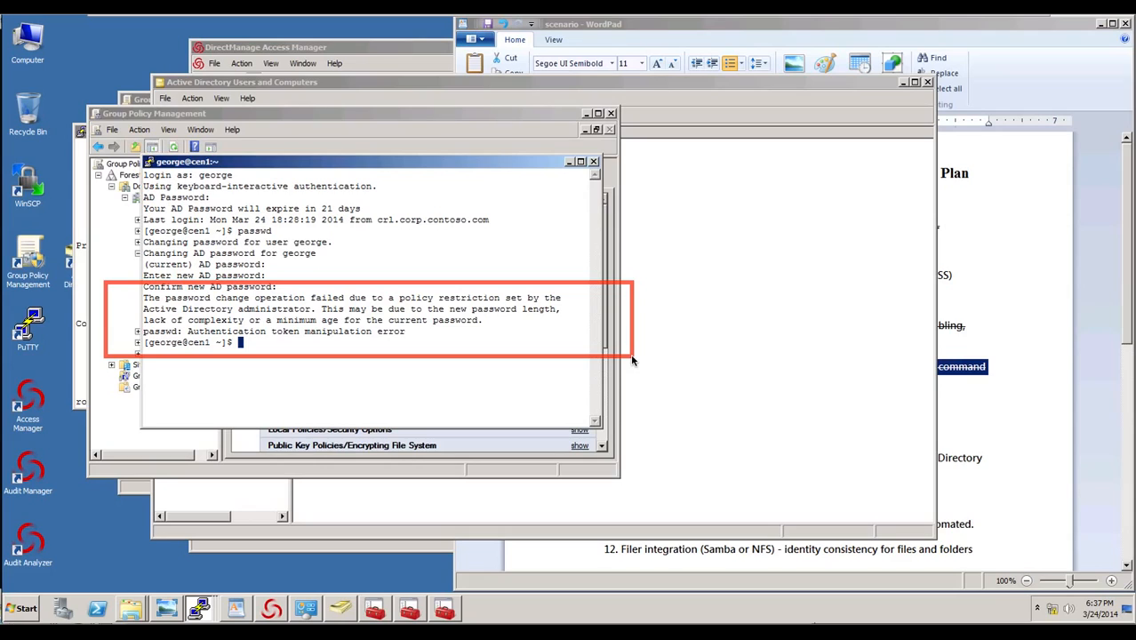
key(Escape)
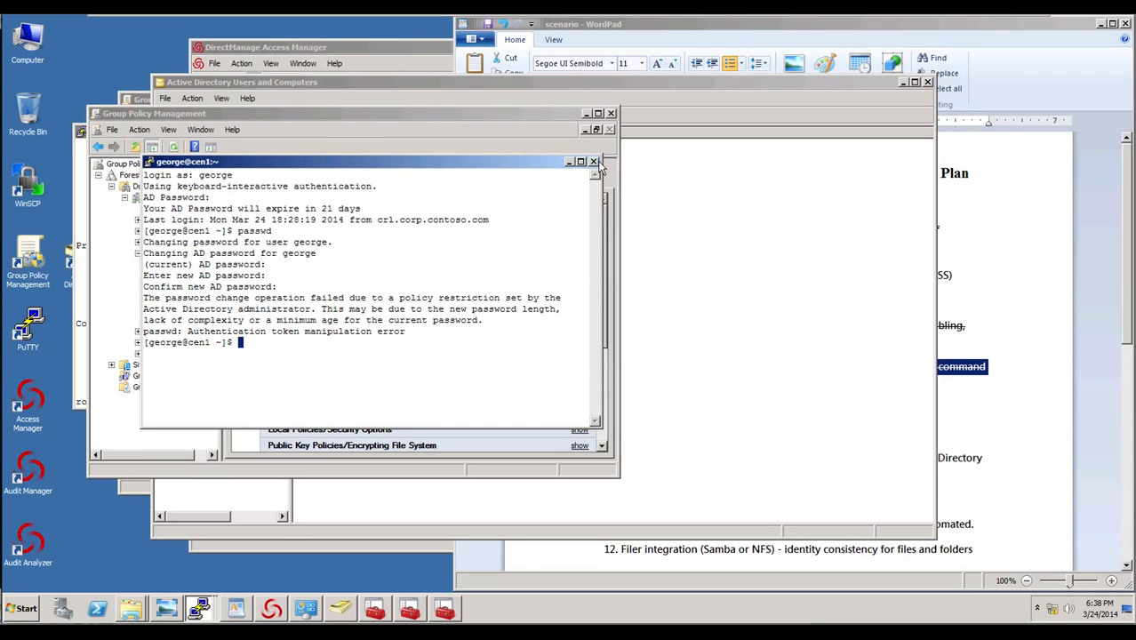
Switch to the WordPad test plan and strike through item 7, "AD Security policy is enforced in UNIX/Linux Platforms.".
click(949, 420)
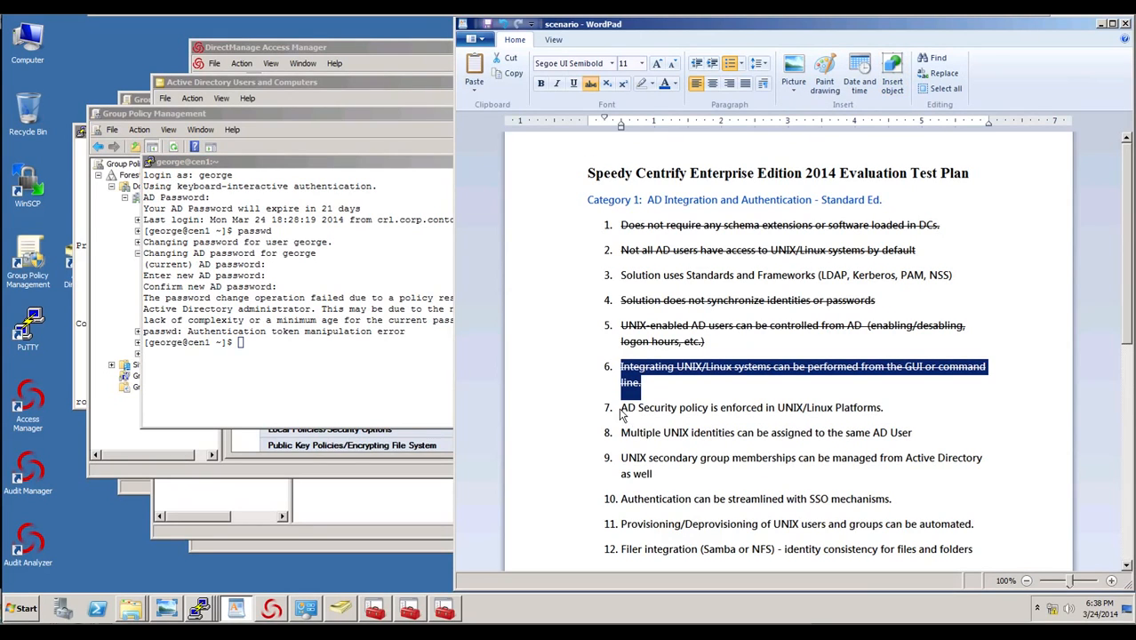
drag(621, 411, 884, 411)
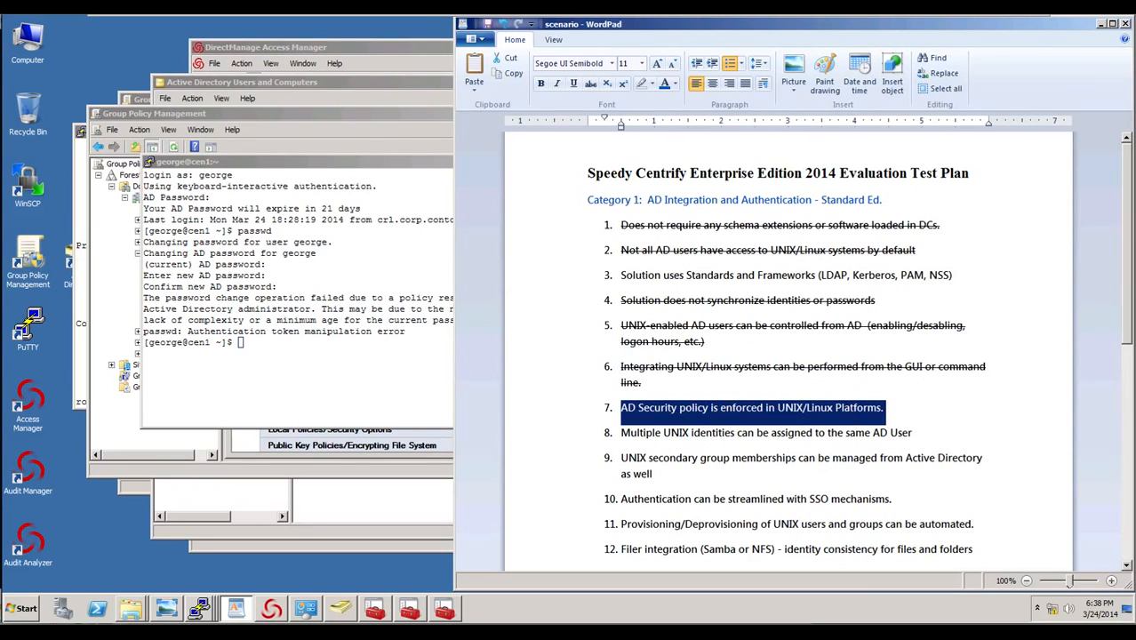
click(590, 83)
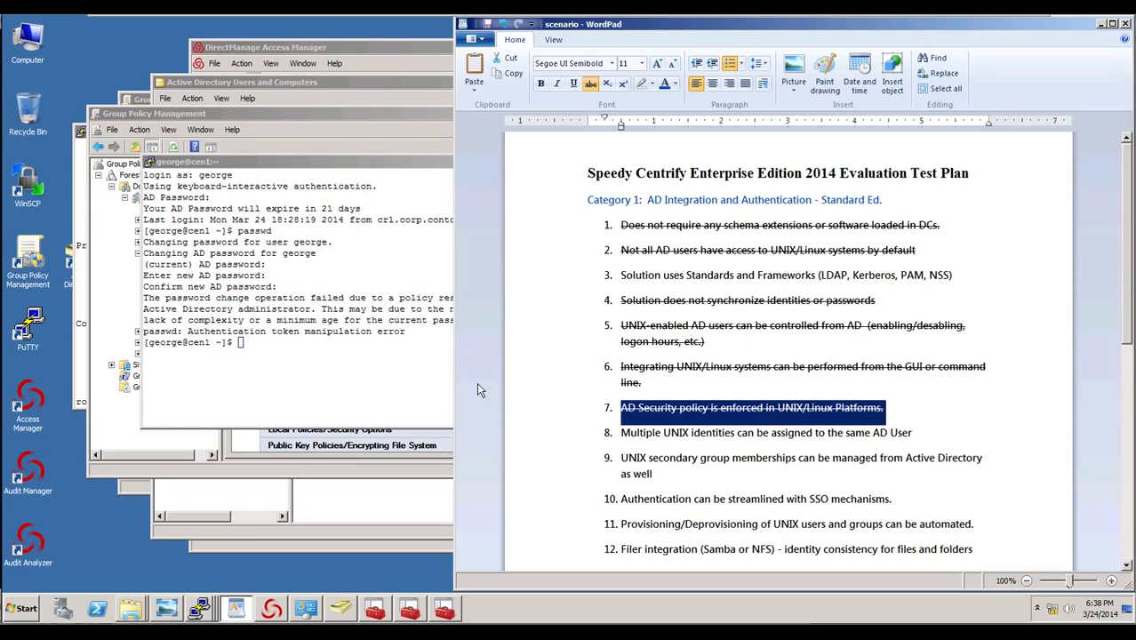
Switch to DirectManage Access Manager and show the Users under the UNIX Data of computer ubu1.
click(192, 309)
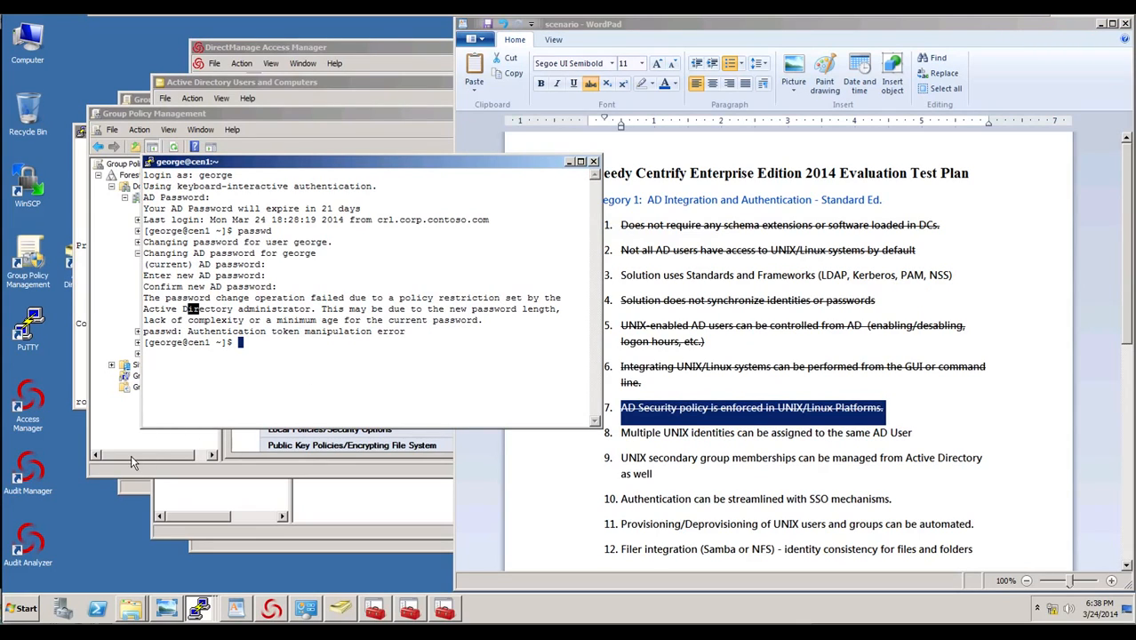
mouse_move(200, 613)
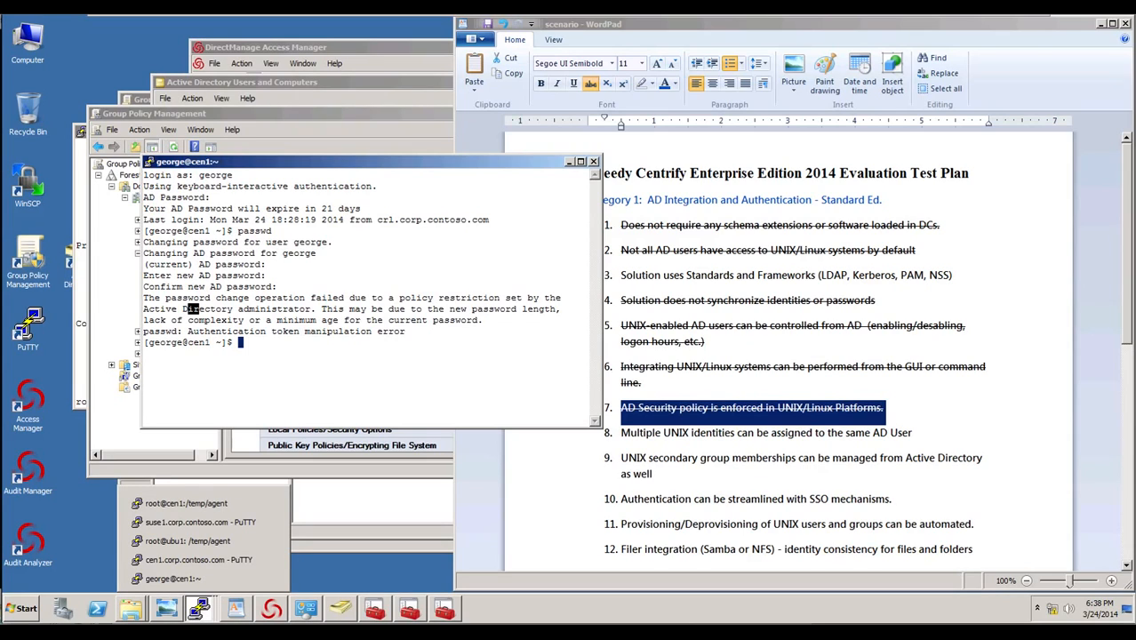
click(272, 613)
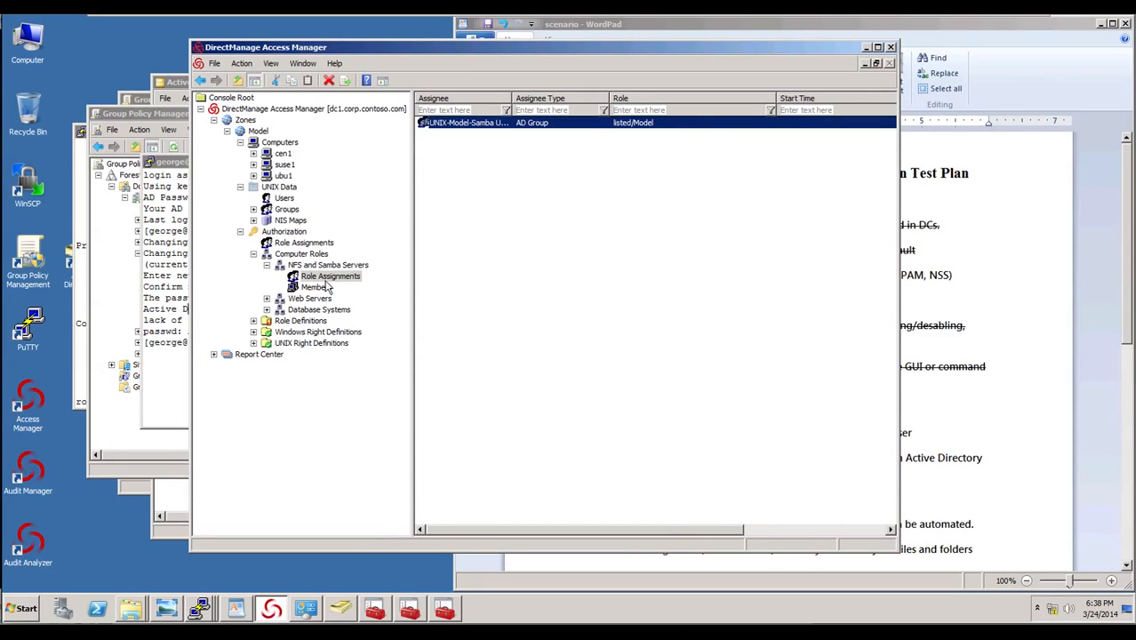
click(254, 176)
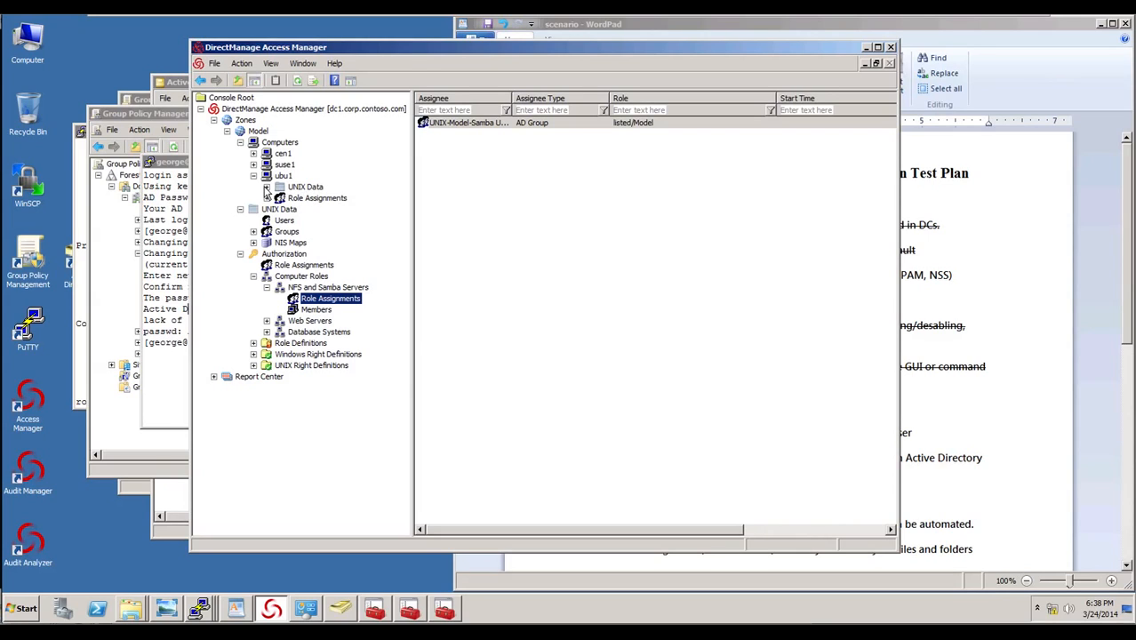
click(301, 187)
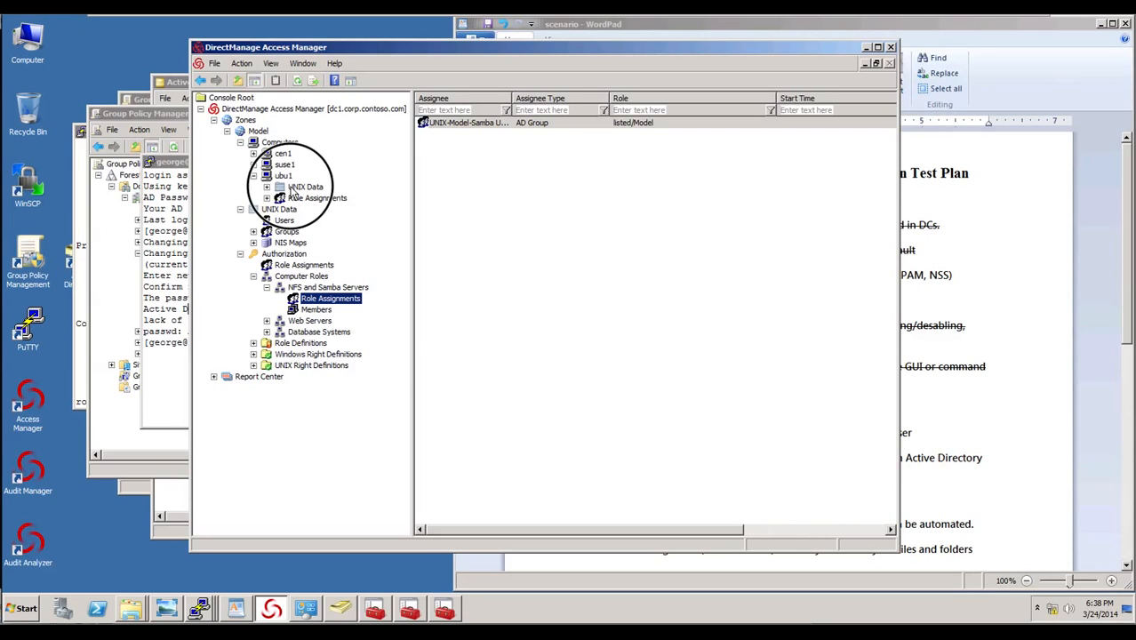
click(265, 188)
click(309, 199)
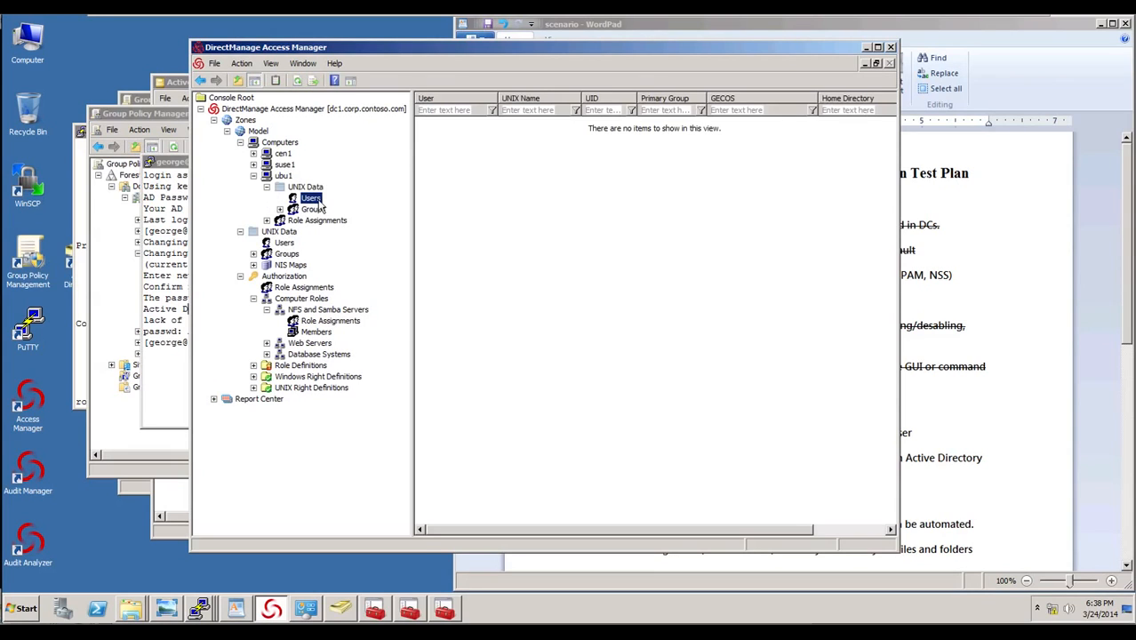
Start adding a user to the zone on ubu1, finding the UNIX SysAdmin's account by first name and choosing it.
right_click(460, 166)
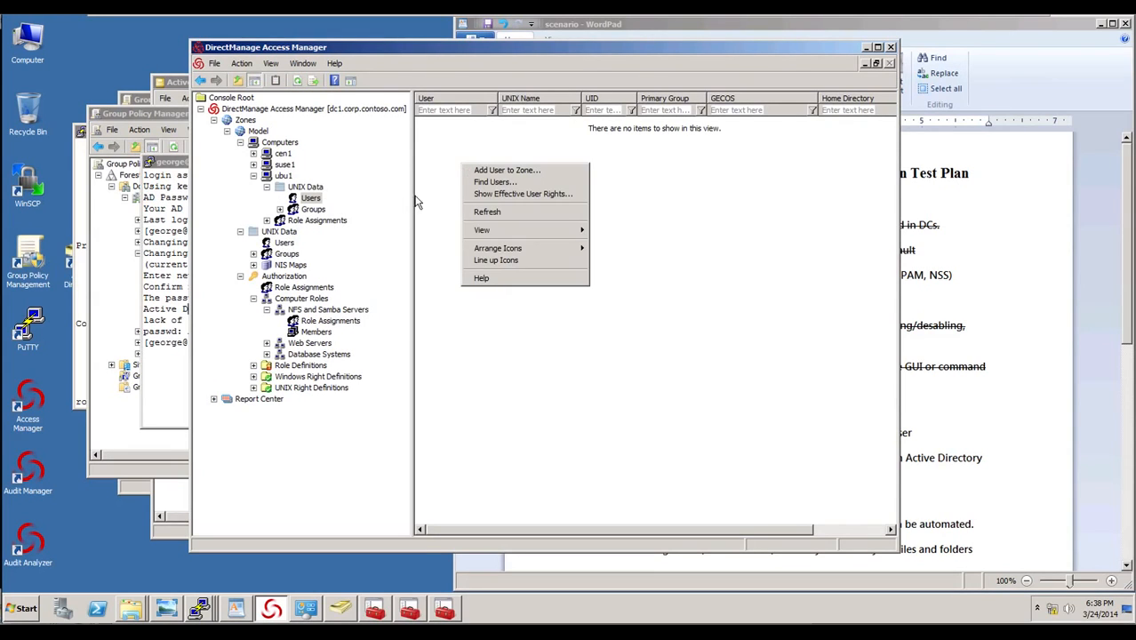
click(489, 171)
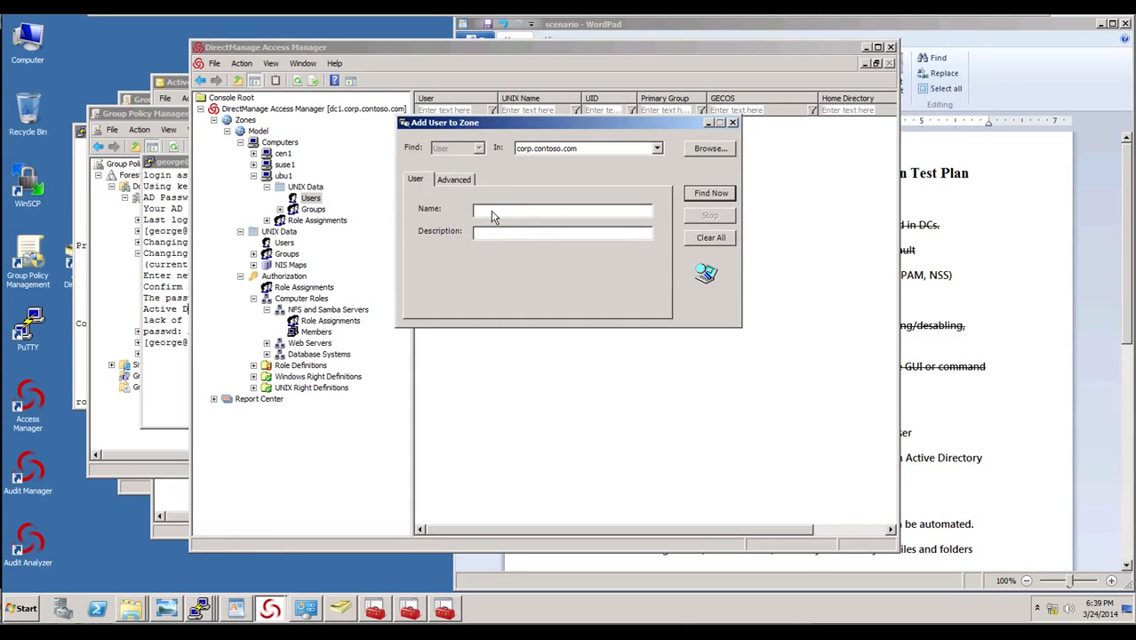
text(george)
key(Return)
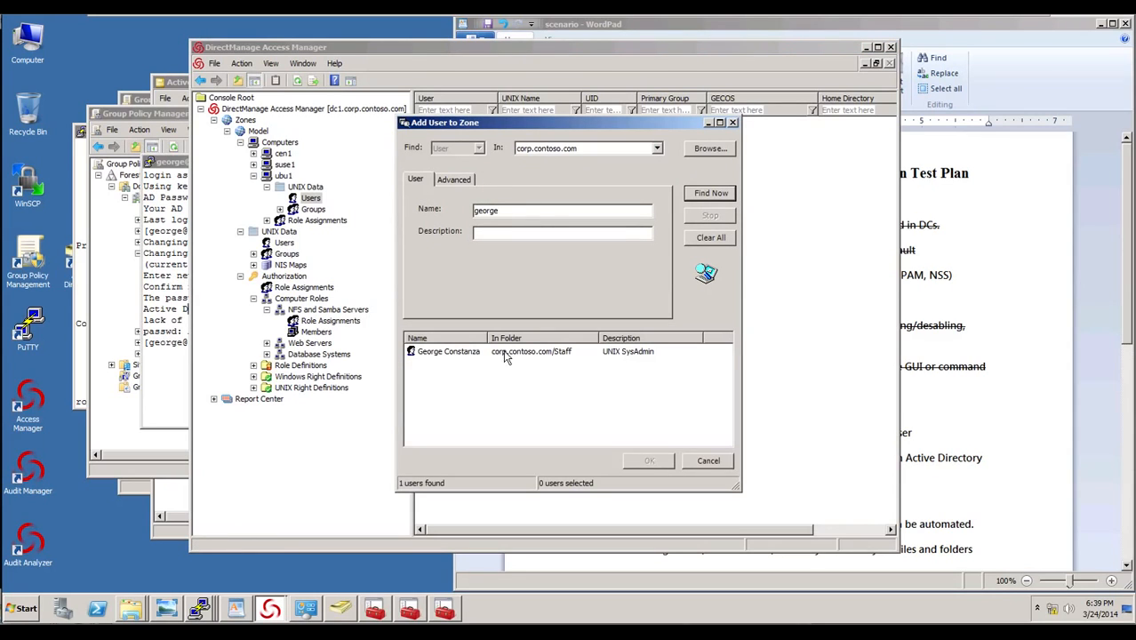
double_click(458, 352)
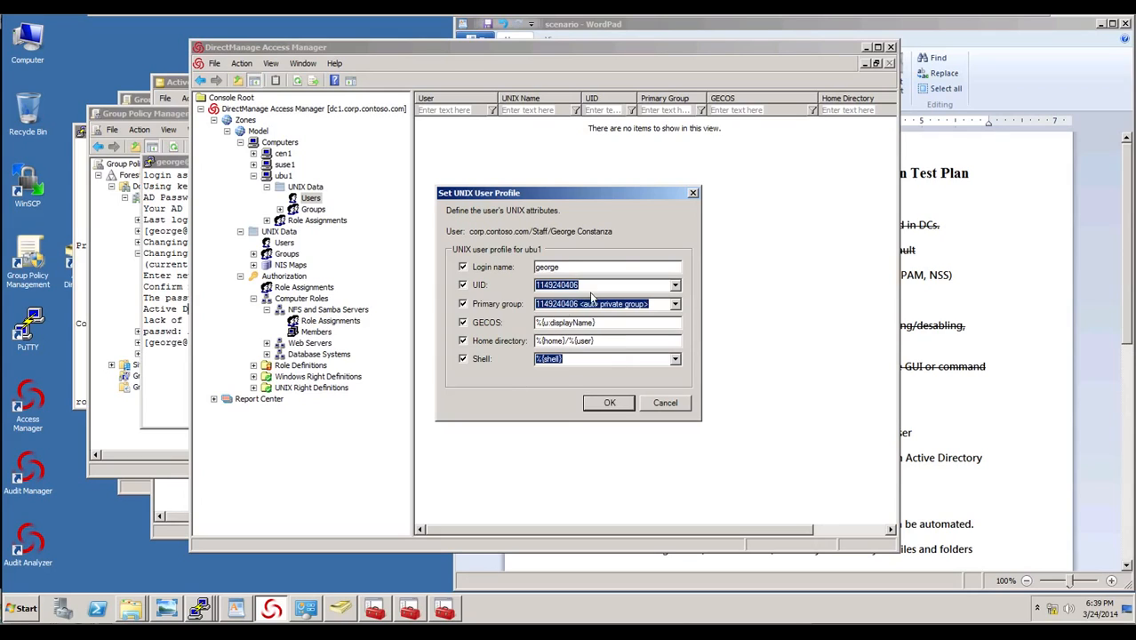
Set the UID to 12345 in the user's UNIX profile for ubu1 and save the profile.
click(561, 289)
double_click(561, 286)
key(BackSpace)
text(12345)
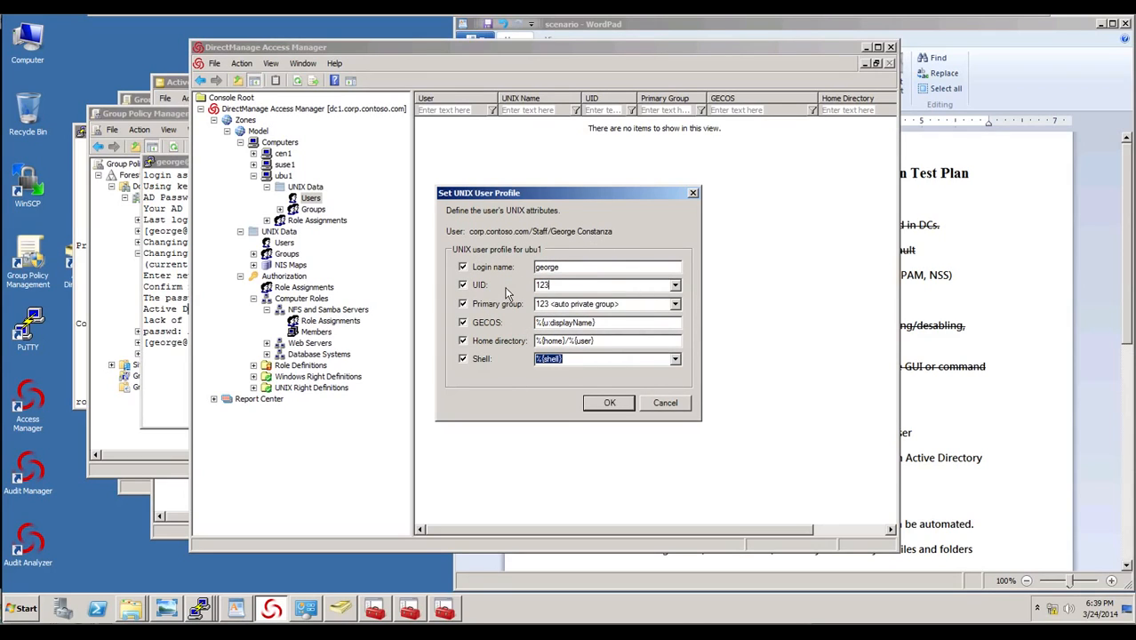
click(609, 403)
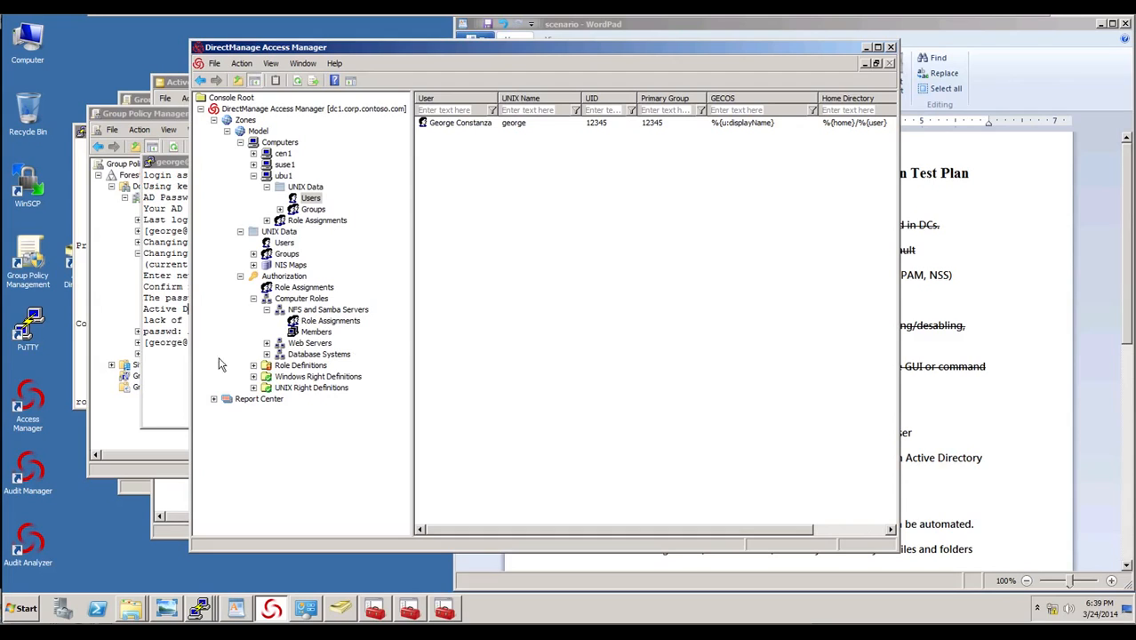
Switch to the root PuTTY session on ubu1 and list the AD users with "adquery user".
click(201, 608)
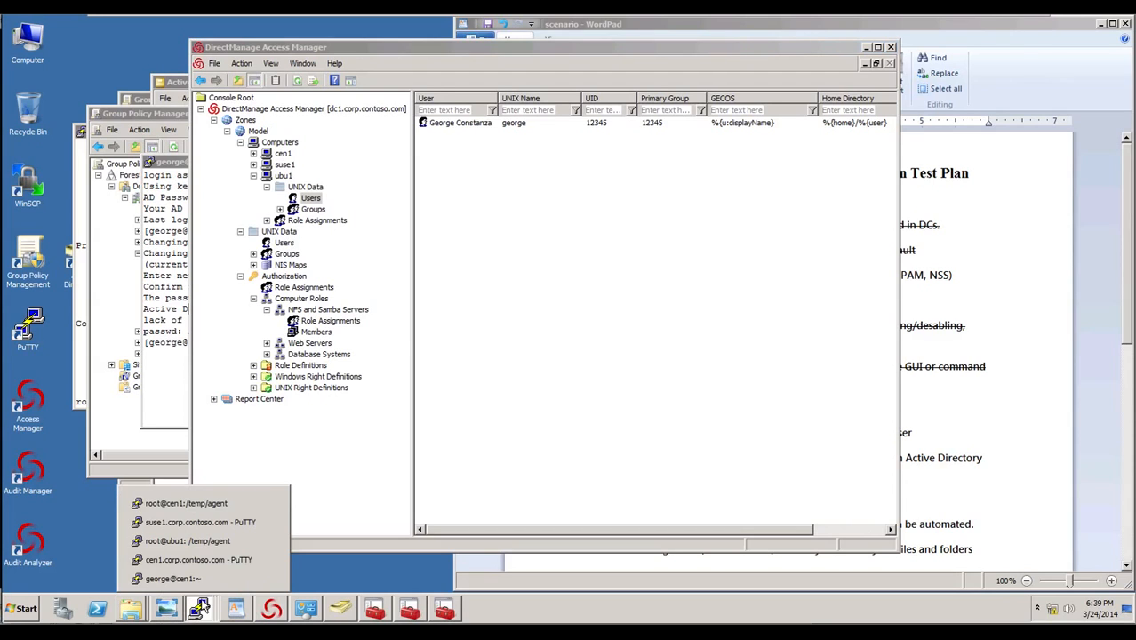
click(193, 541)
text(ad)
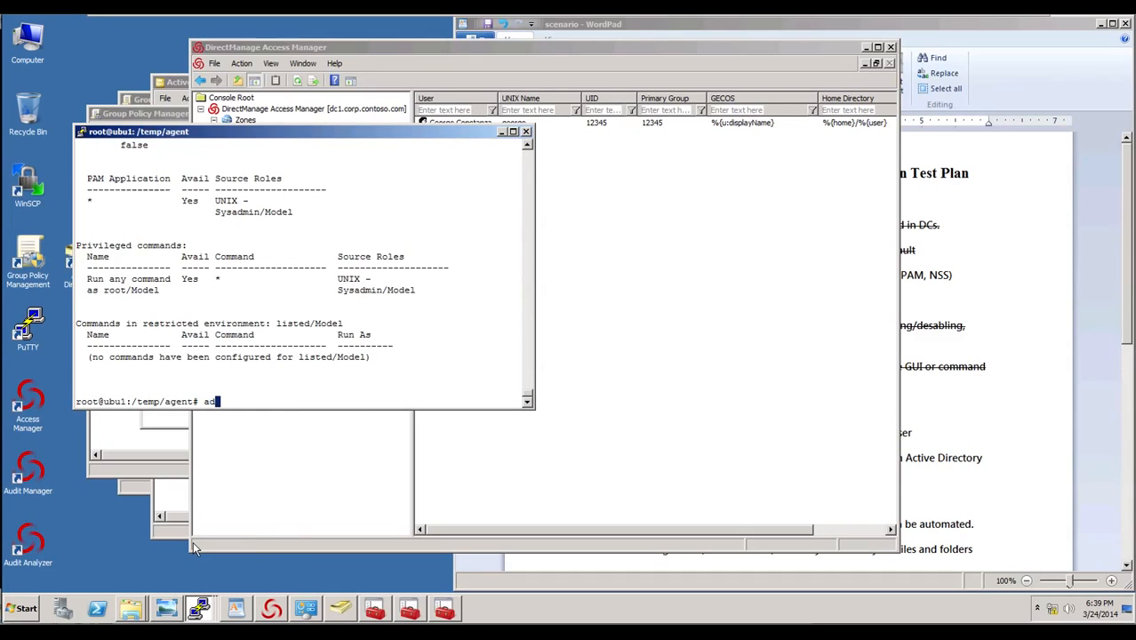
key(BackSpace)
key(BackSpace)
text(aduer)
key(BackSpace)
key(BackSpace)
key(BackSpace)
key(BackSpace)
text(dquery user)
key(Return)
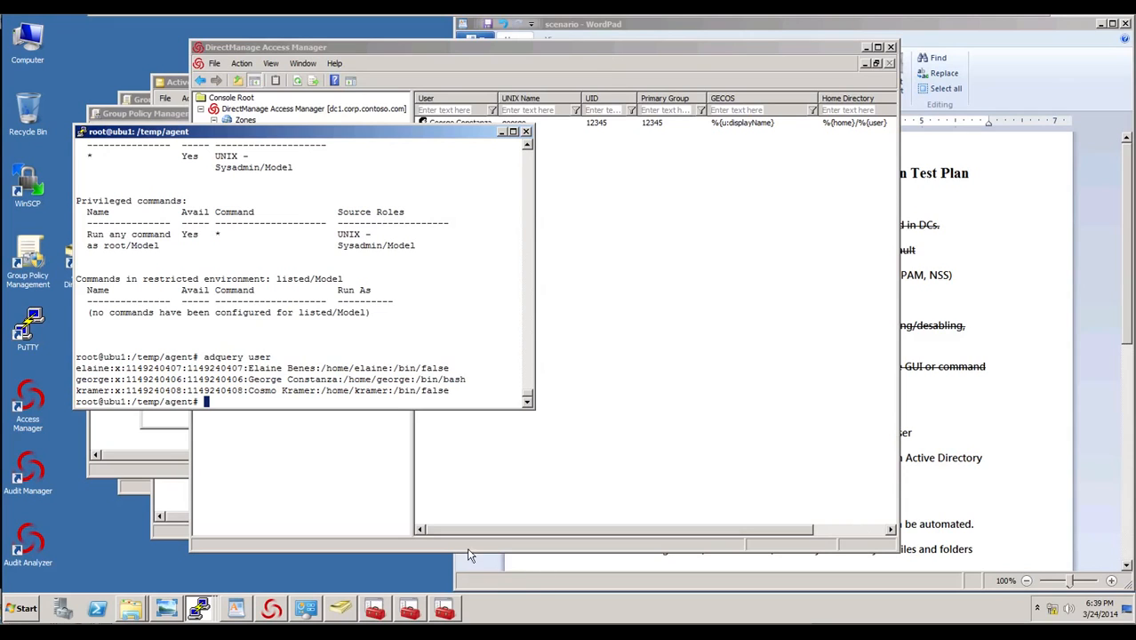
click(605, 40)
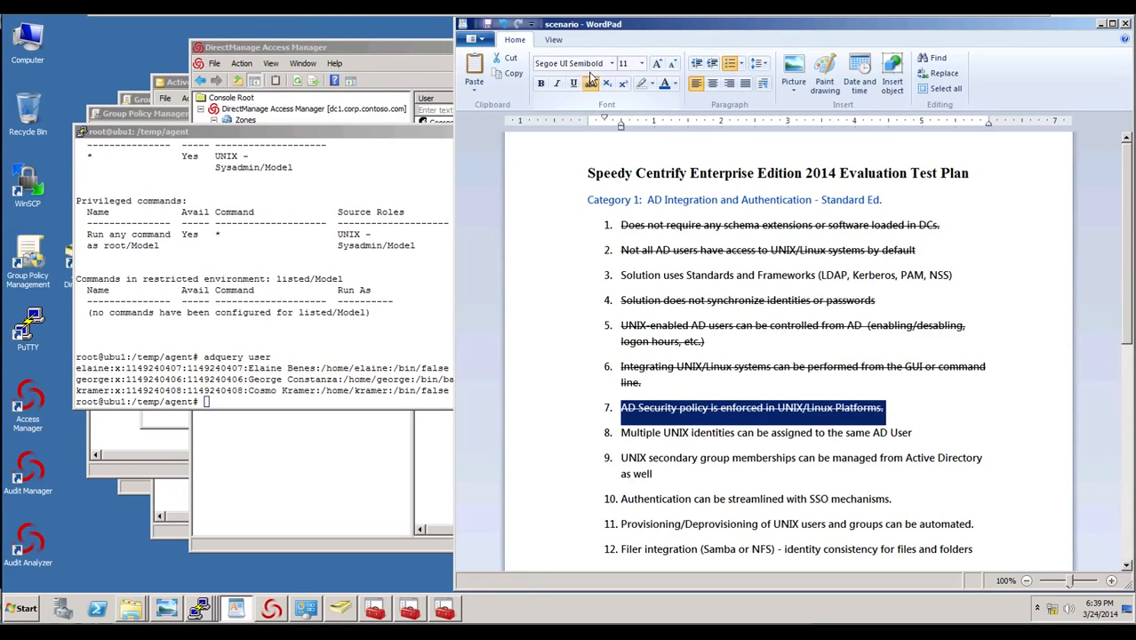
click(367, 70)
drag(130, 213, 114, 235)
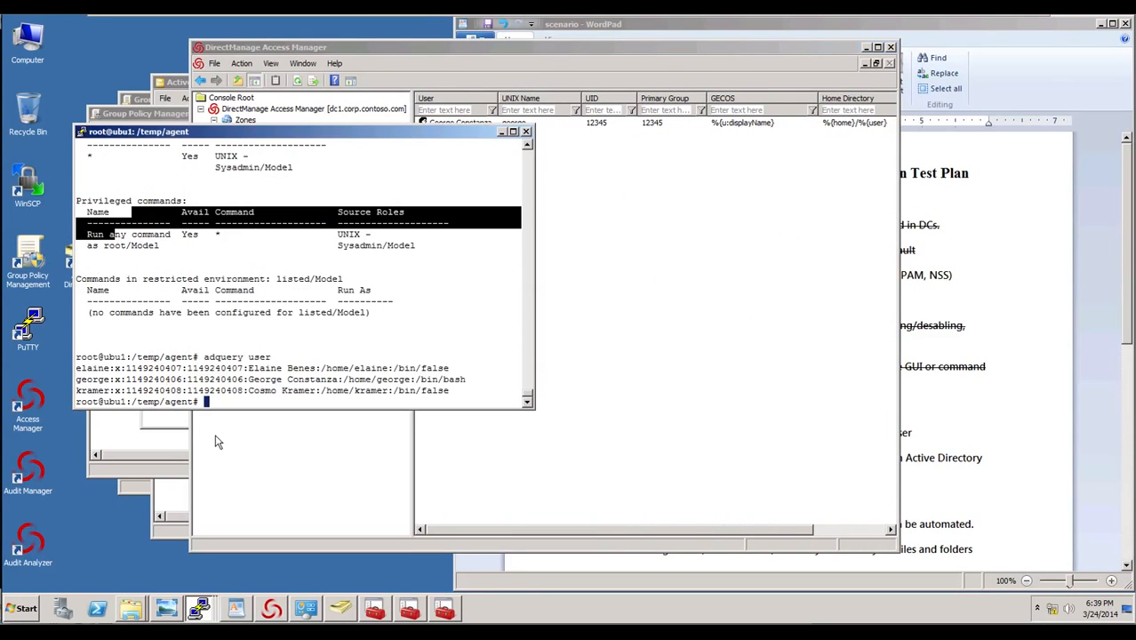
click(224, 391)
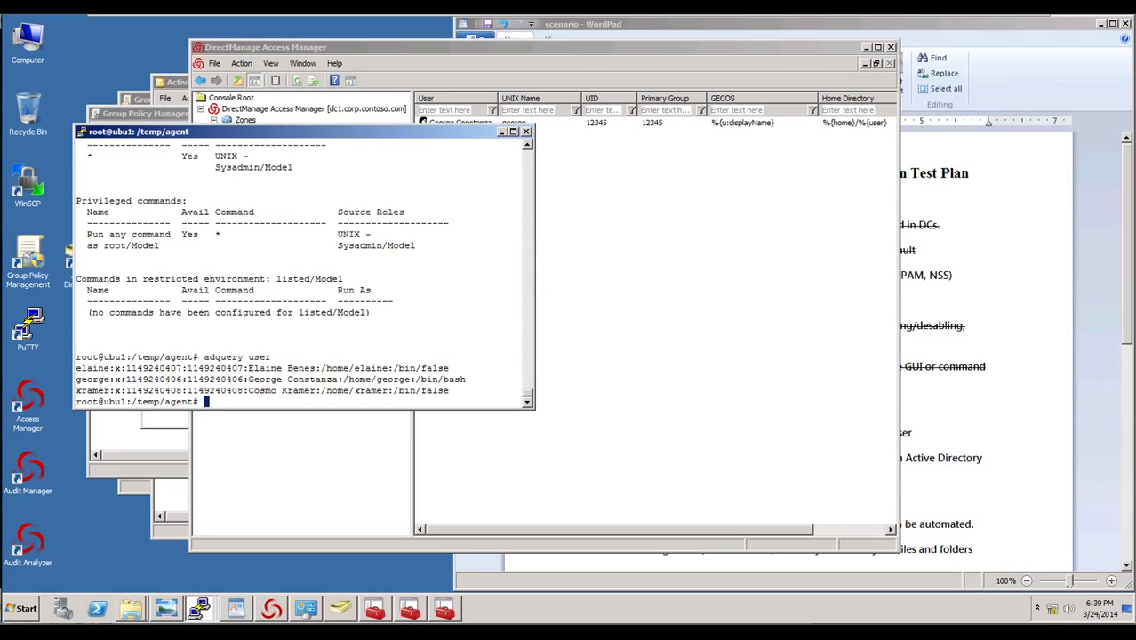
Restart the Centrify agent on ubu1 by recalling and running "service centrifydc restart".
key(Up)
key(Up)
key(Up)
key(Up)
key(Up)
key(Up)
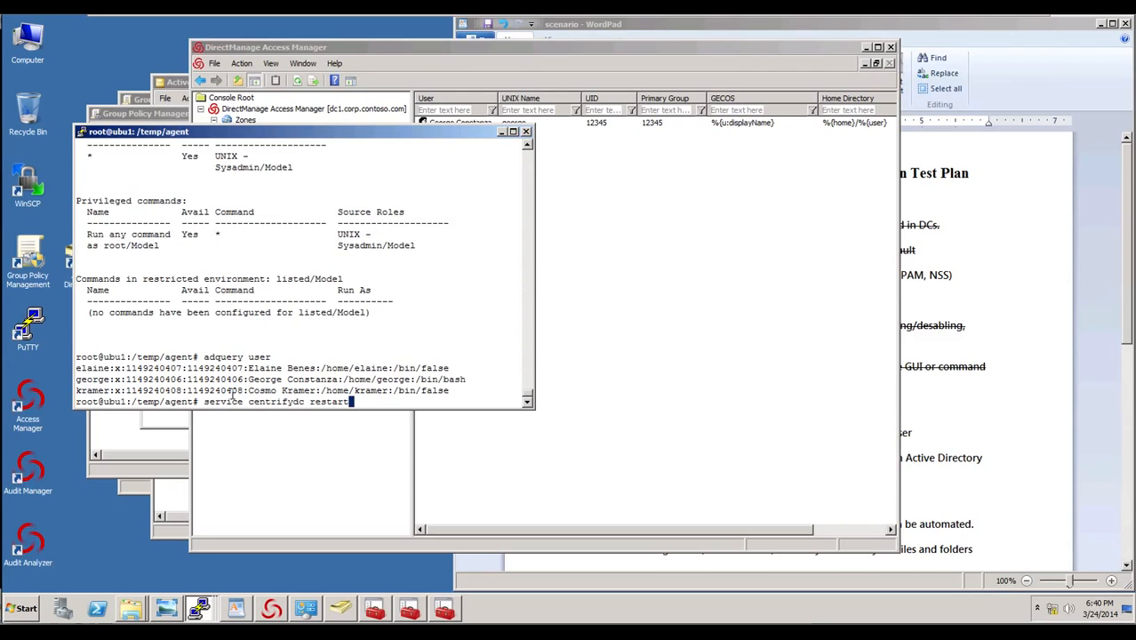
key(Return)
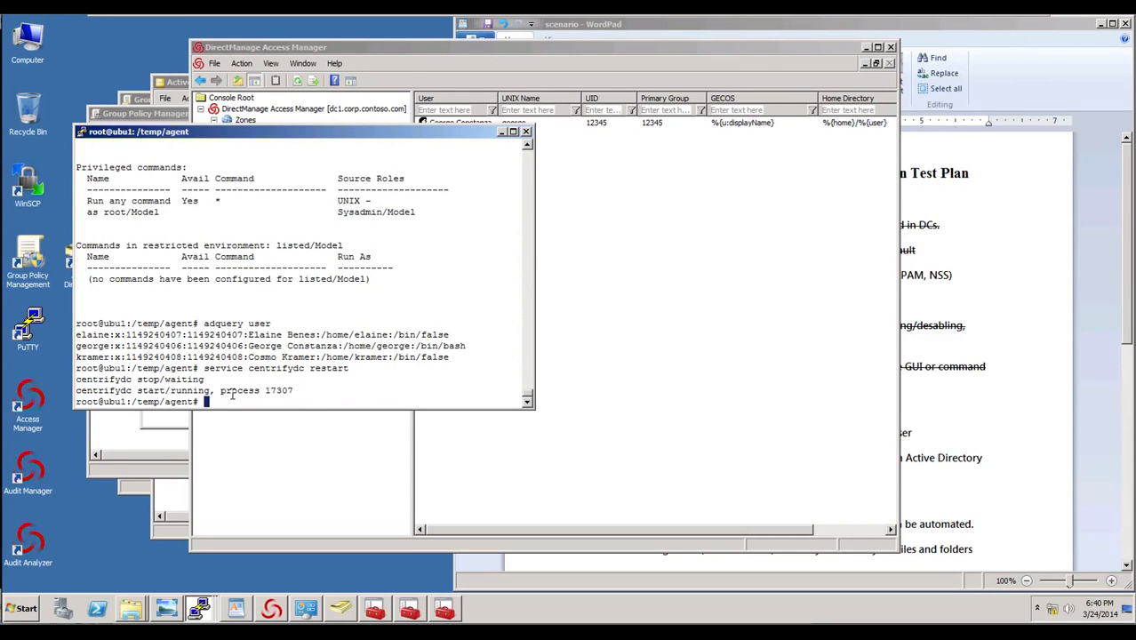
Flush the Centrify agent's caches on ubu1 with the "adflush" command.
key(Up)
key(Up)
key(Up)
key(Up)
key(Down)
key(Down)
key(Up)
key(Return)
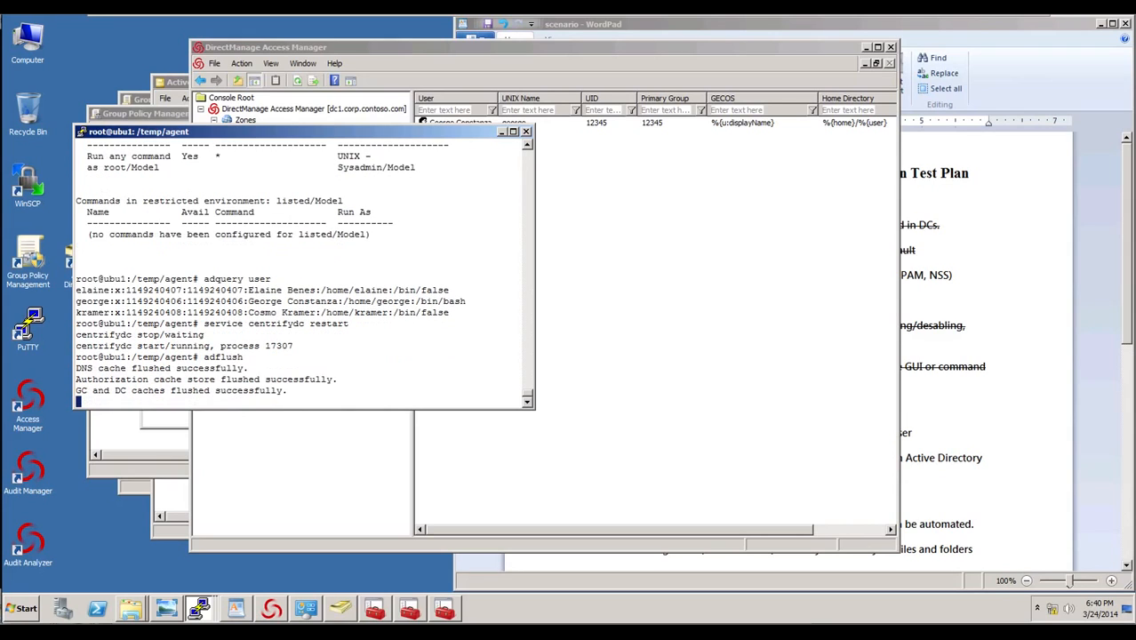
Run "adquery user" again on ubu1 to check the SysAdmin's overridden UID after the cache flush.
key(Up)
key(Up)
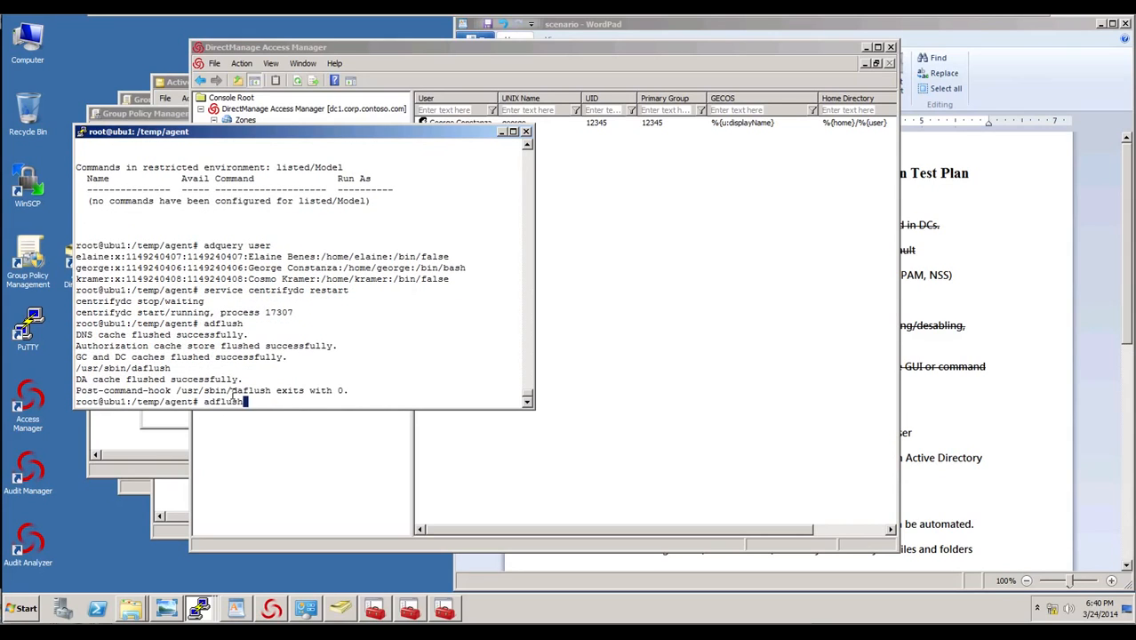
key(Up)
key(Return)
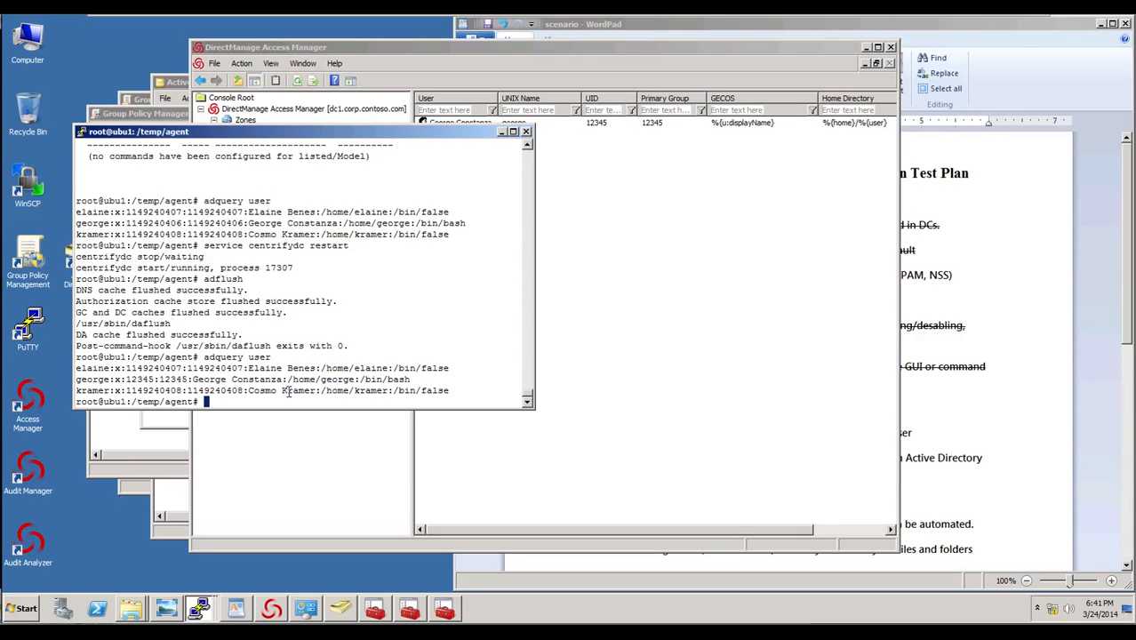
click(669, 279)
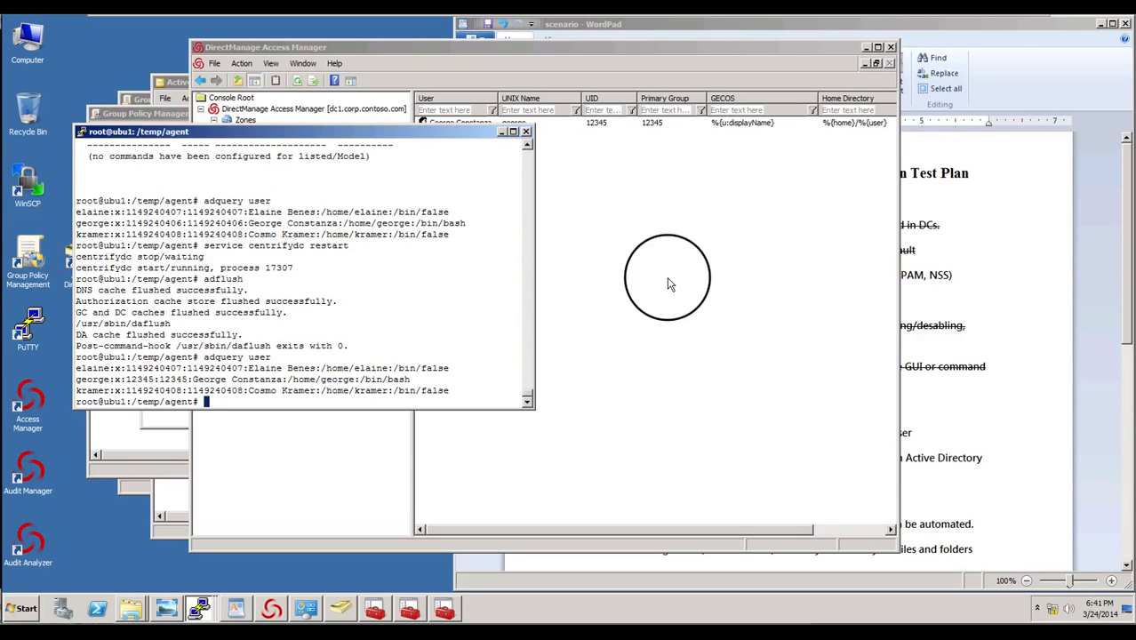
Remove the UNIX SysAdmin's overriding profile from the UNIX Data users of the ubu1 computer in Access Manager.
right_click(499, 124)
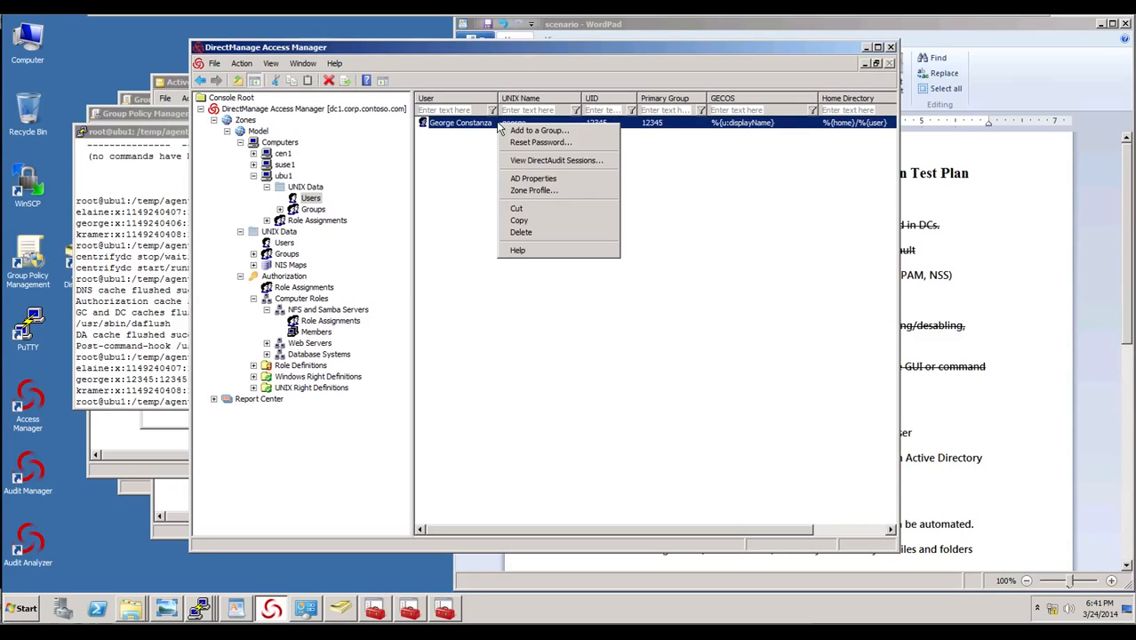
click(530, 234)
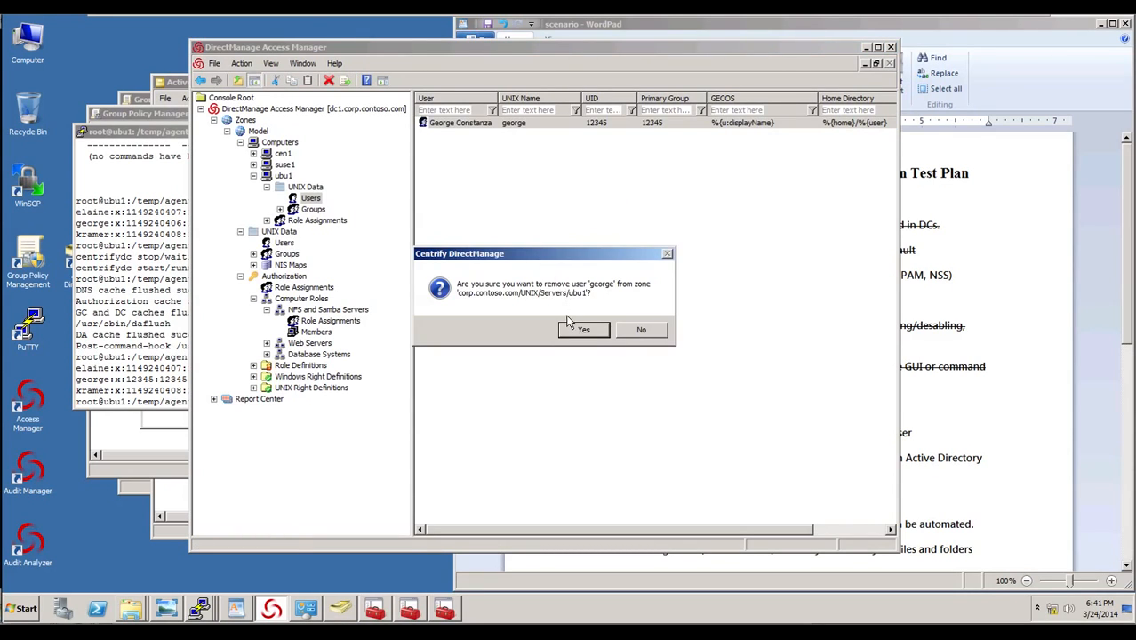
click(582, 329)
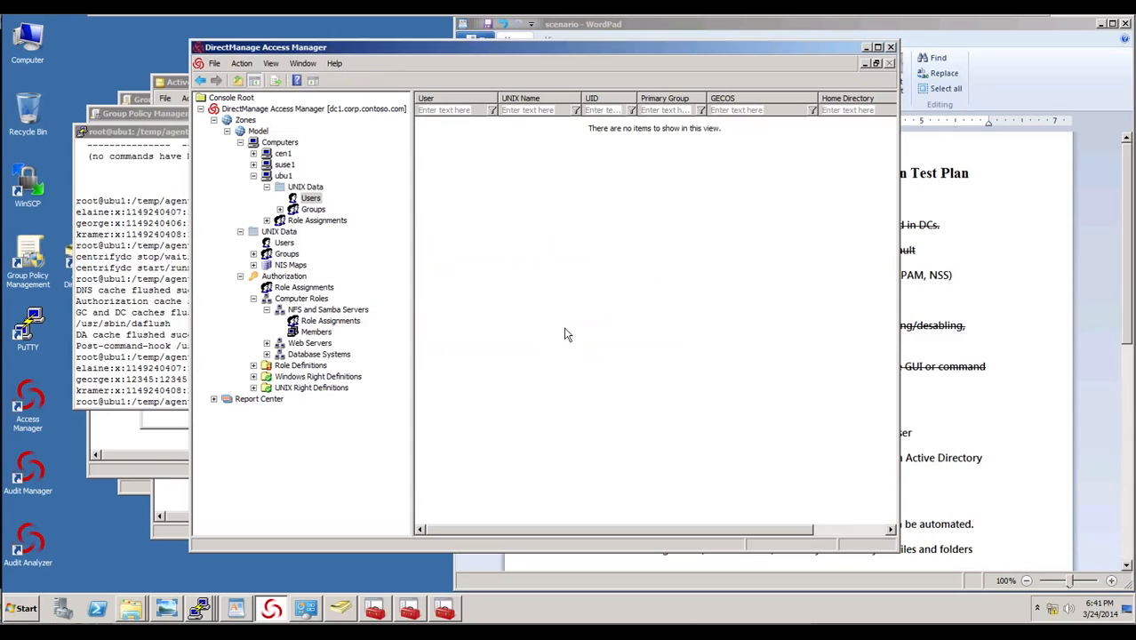
Switch to the root PuTTY session on ubu1 and restart the Centrify agent with "service centrifydc restart".
click(183, 347)
key(Up)
key(Up)
key(Up)
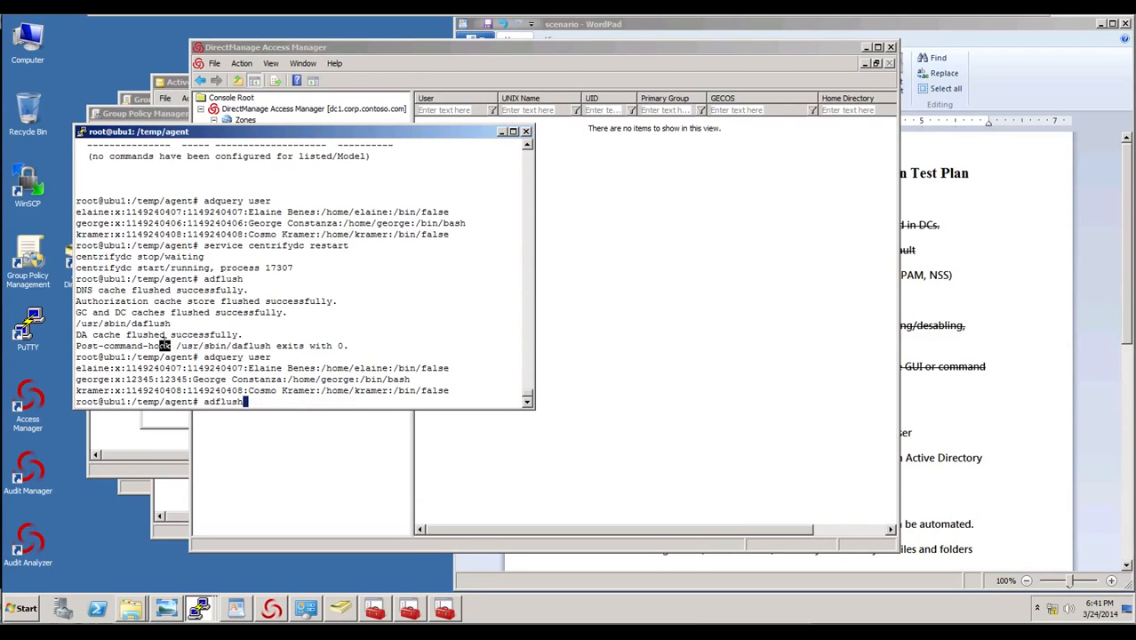
key(Return)
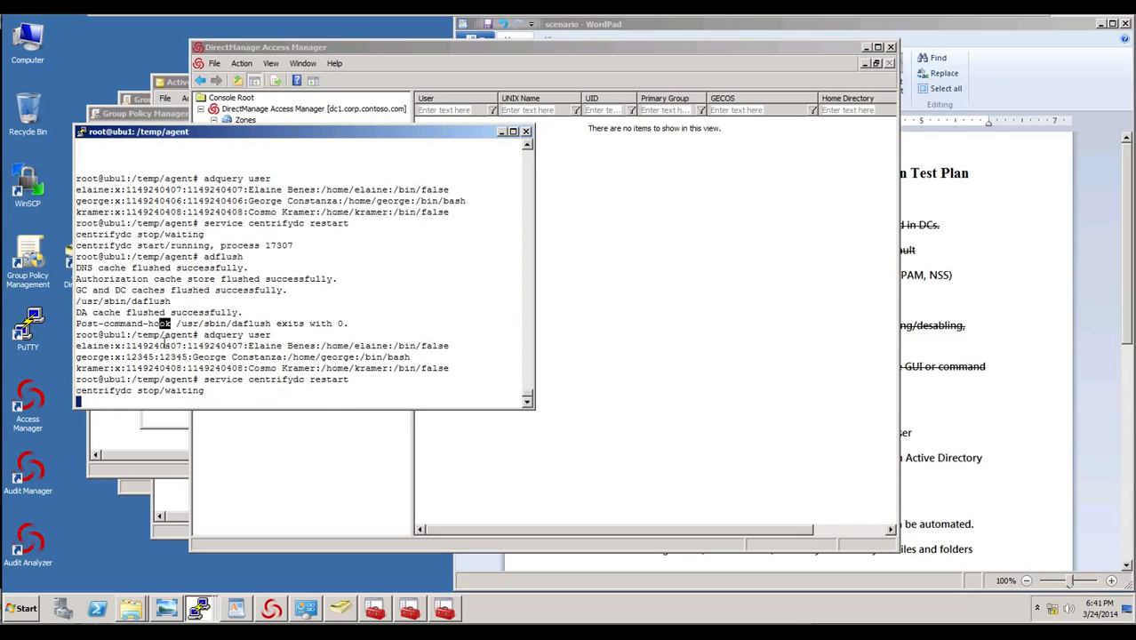
Run "adquery user" twice on ubu1 to check the SysAdmin's UID after the agent restart.
key(Up)
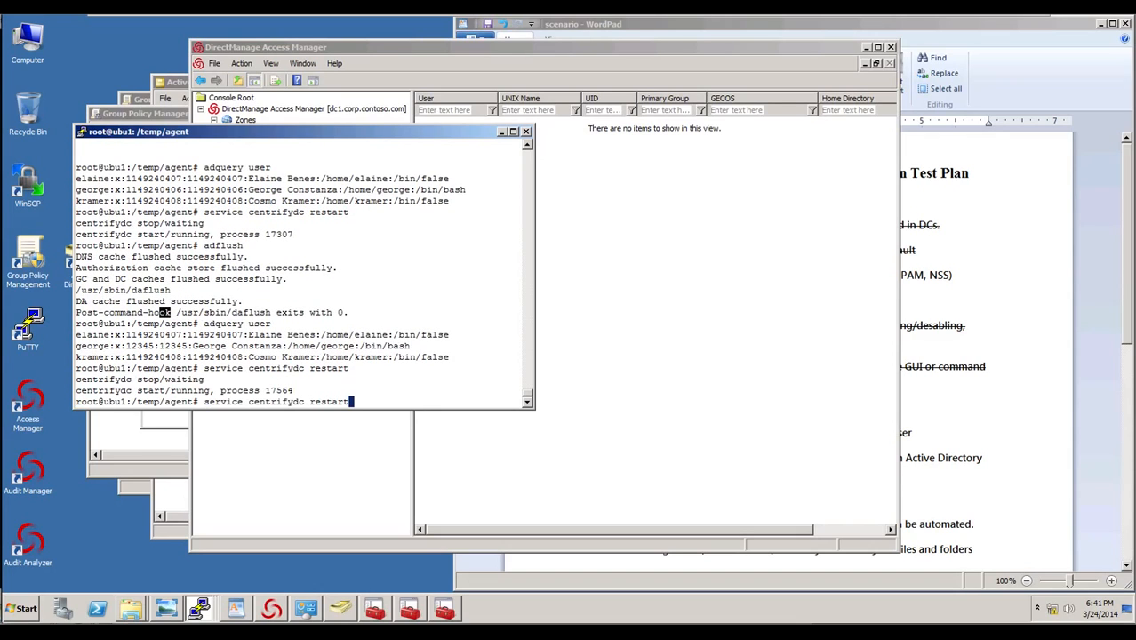
key(Up)
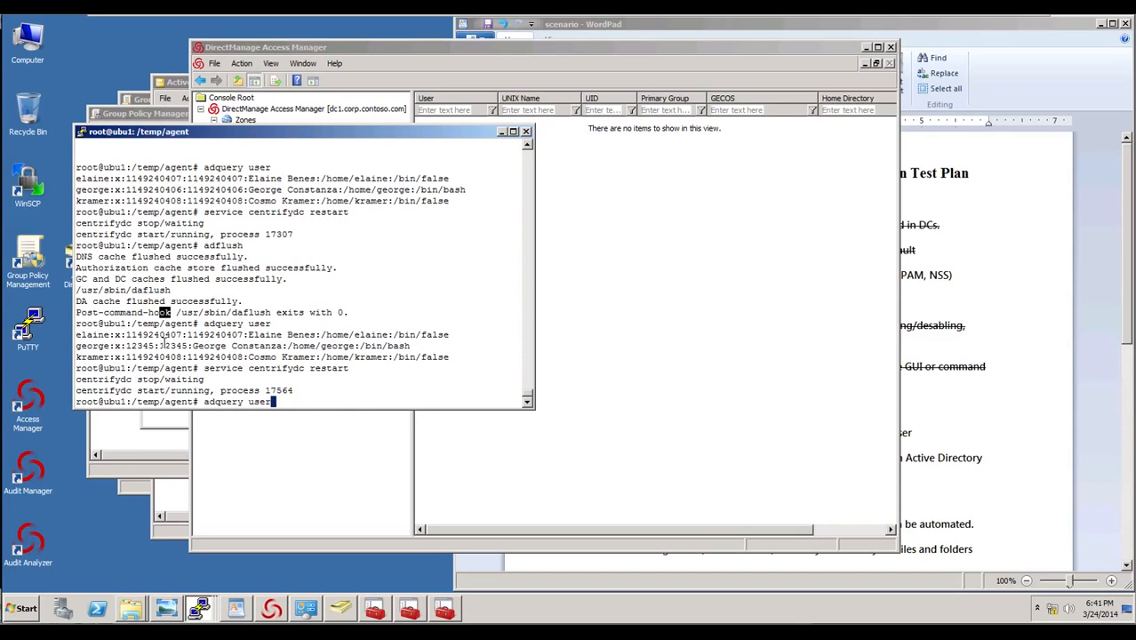
key(Return)
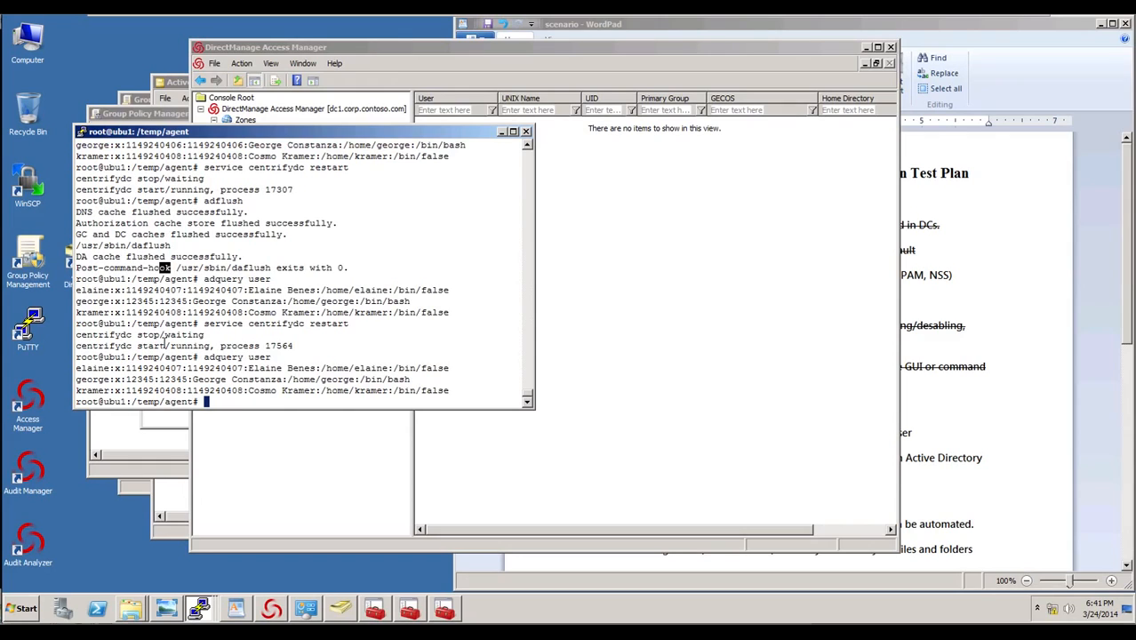
key(Up)
key(Up)
key(Down)
key(Return)
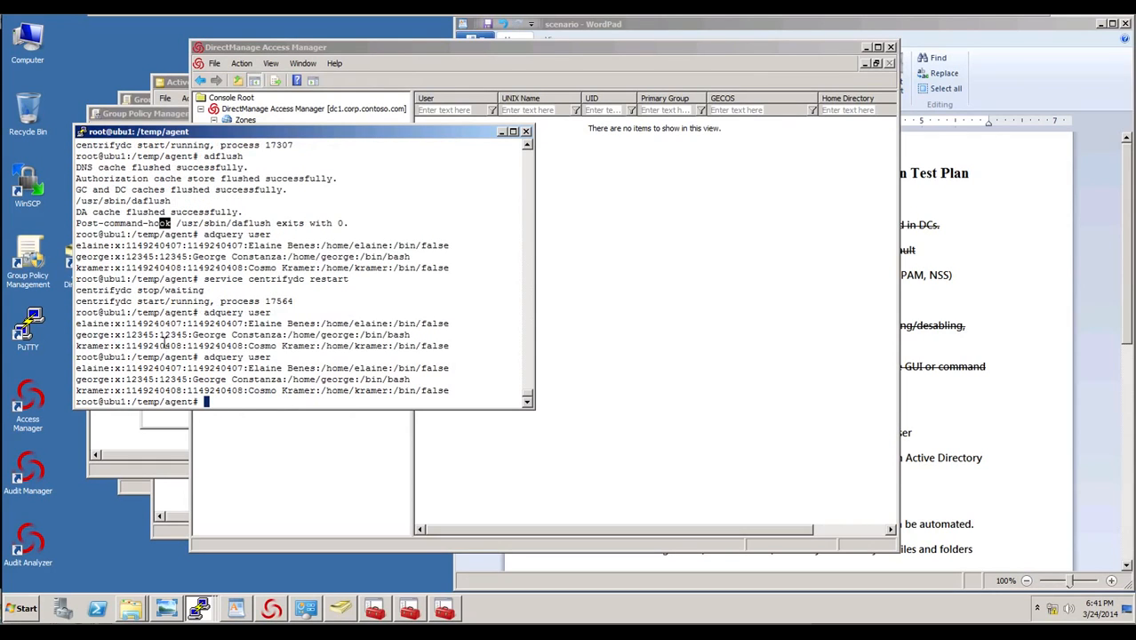
Flush the Centrify agent's caches on ubu1 by recalling and running "adflush".
key(Up)
key(Up)
key(Up)
key(Up)
key(Return)
List the AD users on ubu1 again with "adquery user" to check the SysAdmin's UID after the flush.
key(Up)
key(Up)
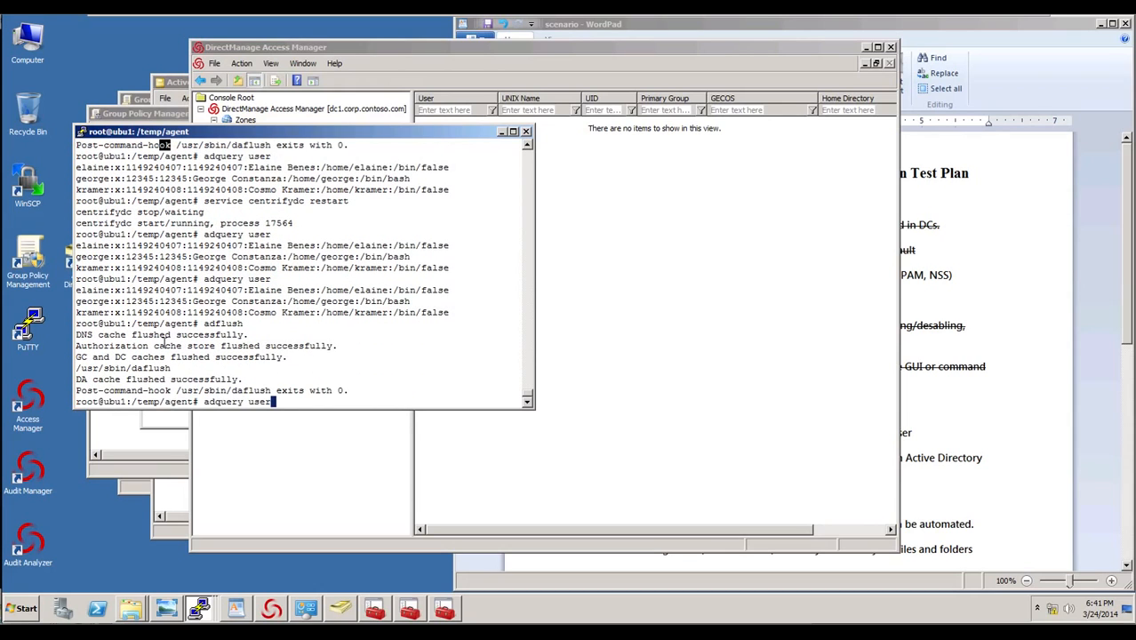
key(Return)
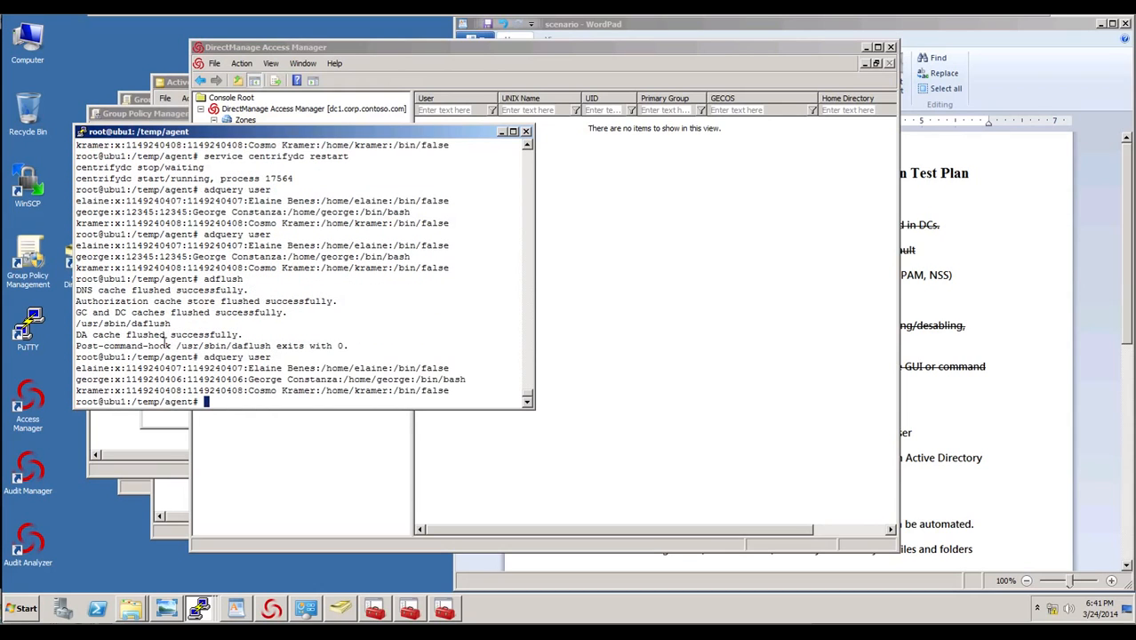
Strike through item 8, "Multiple UNIX identities can be assigned to the same AD User", in the WordPad test plan.
click(950, 360)
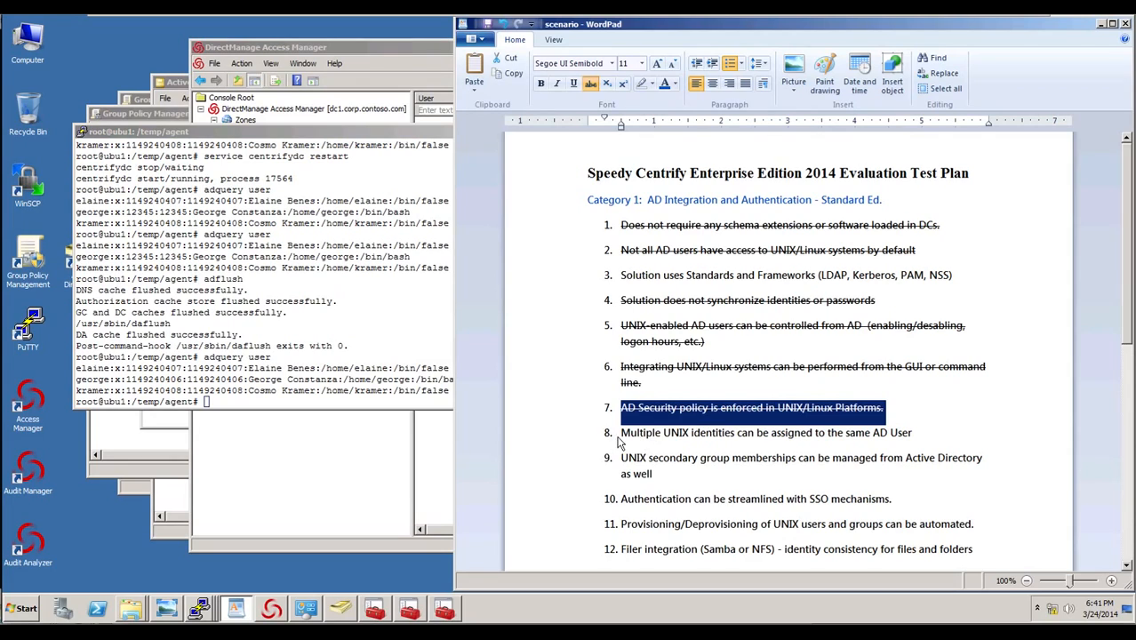
drag(620, 433, 942, 434)
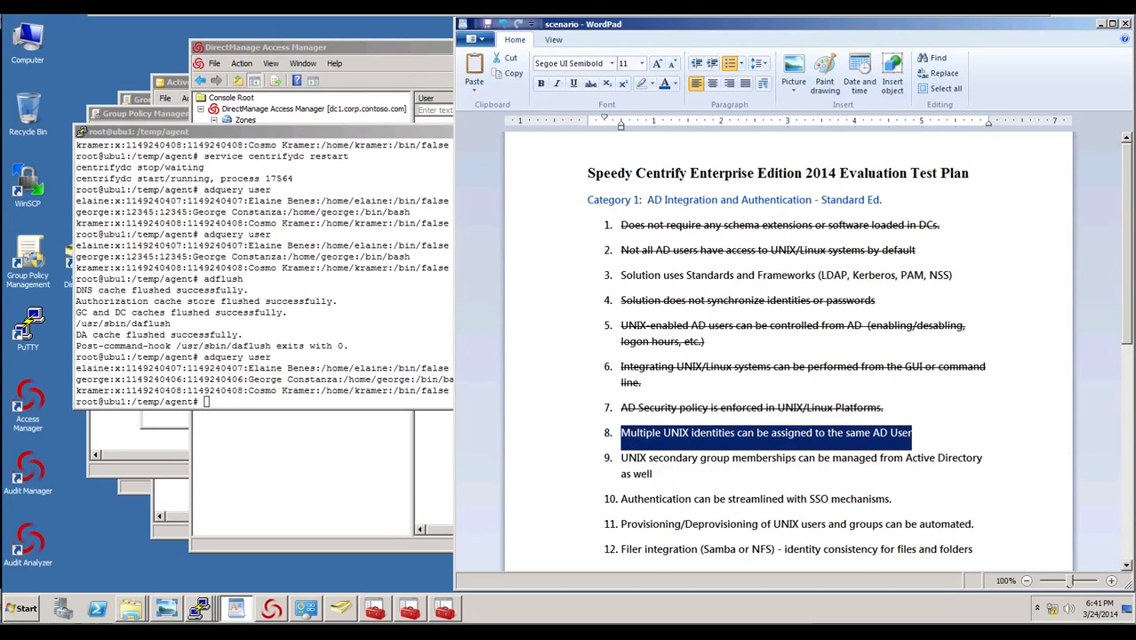
click(592, 85)
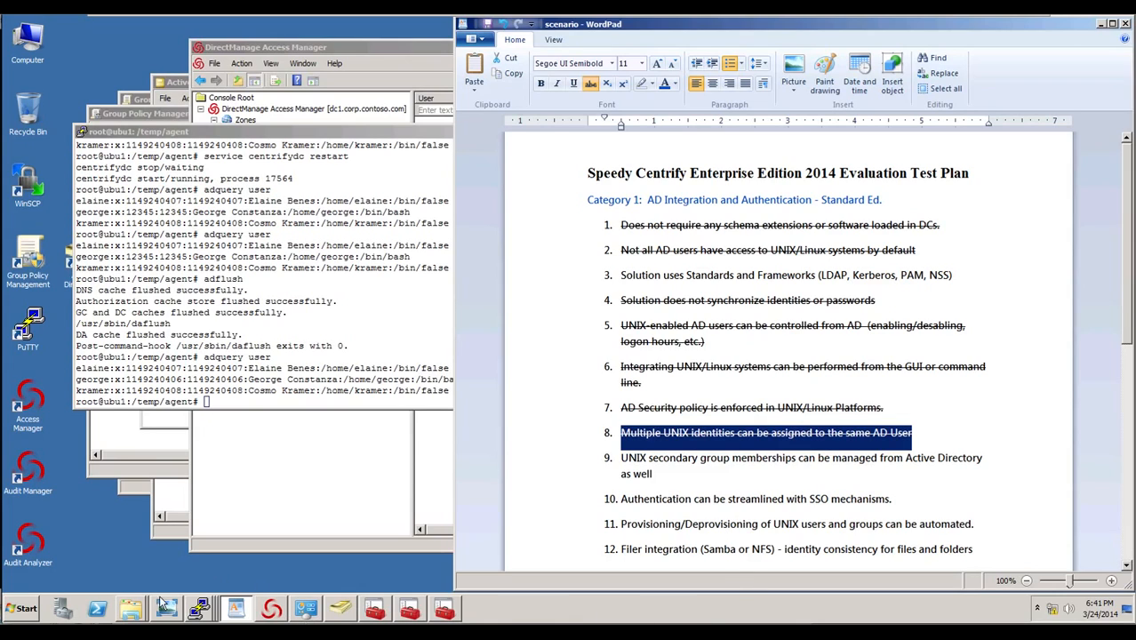
Switch to the scenario diagram in Windows Photo Viewer and review the required UNIX groups.
mouse_move(163, 610)
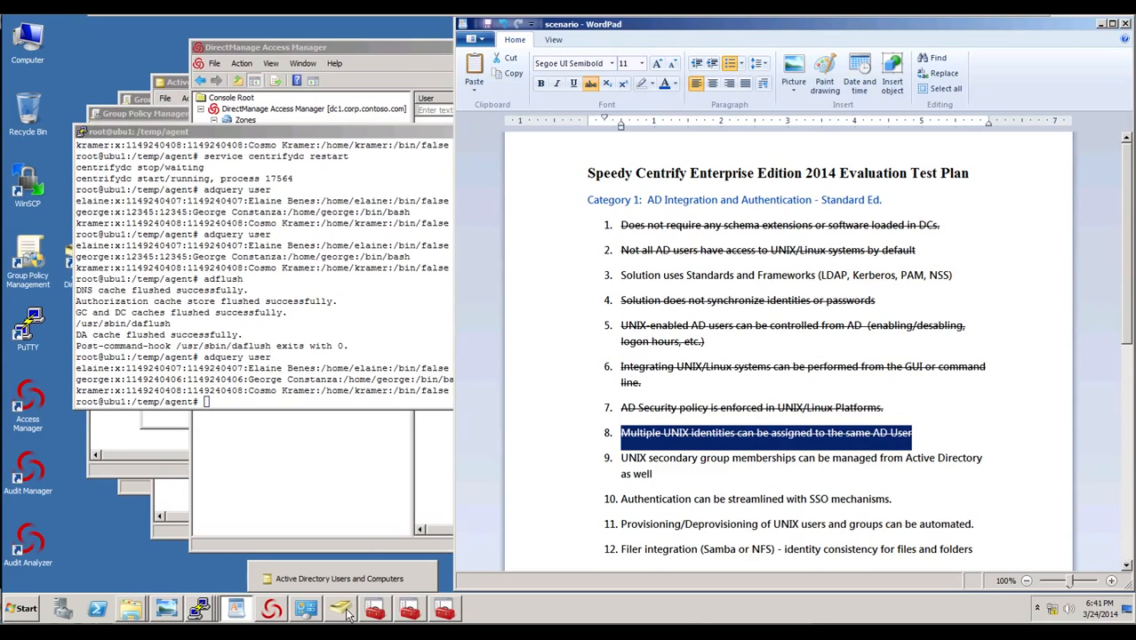
click(169, 610)
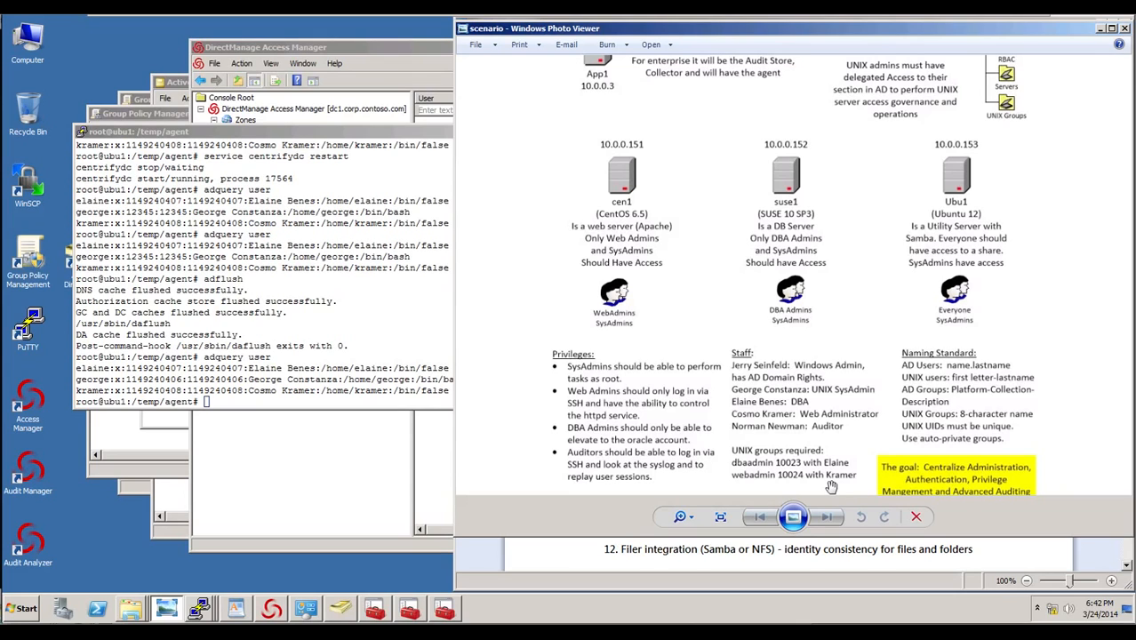
In Access Manager, collapse the ubu1 and Authorization nodes and expand the Model zone's own UNIX Data node.
click(320, 475)
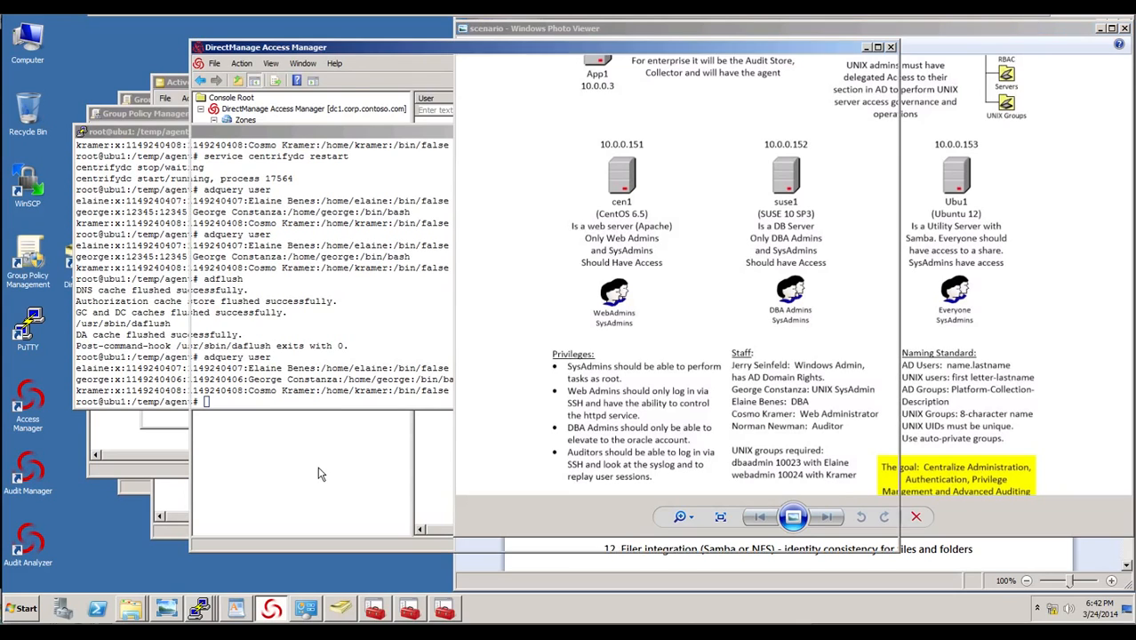
click(266, 186)
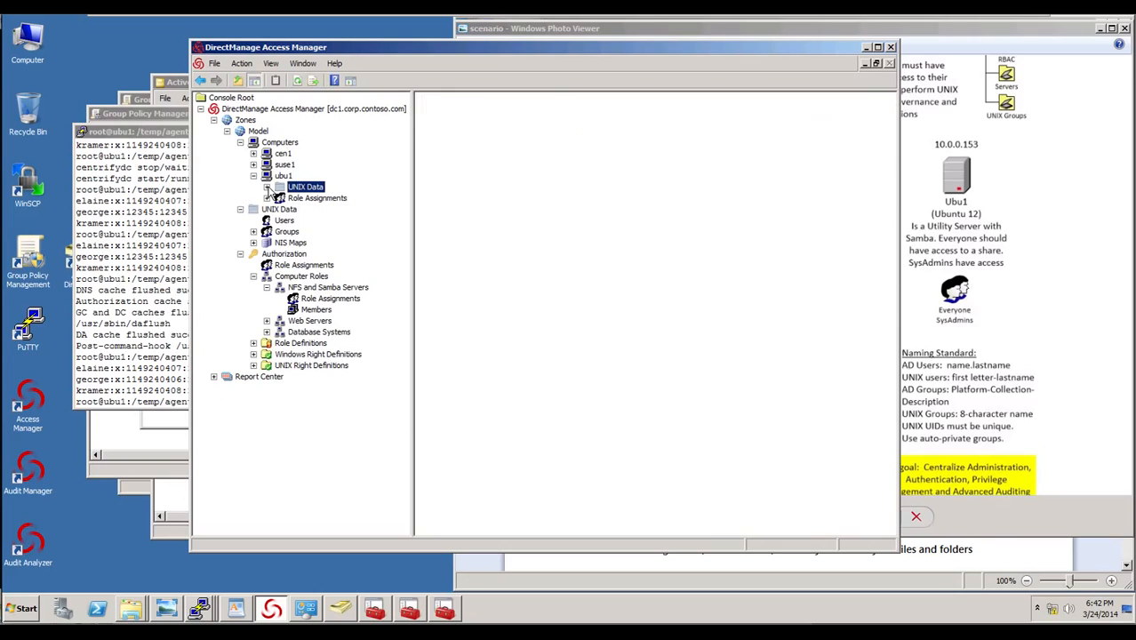
click(241, 209)
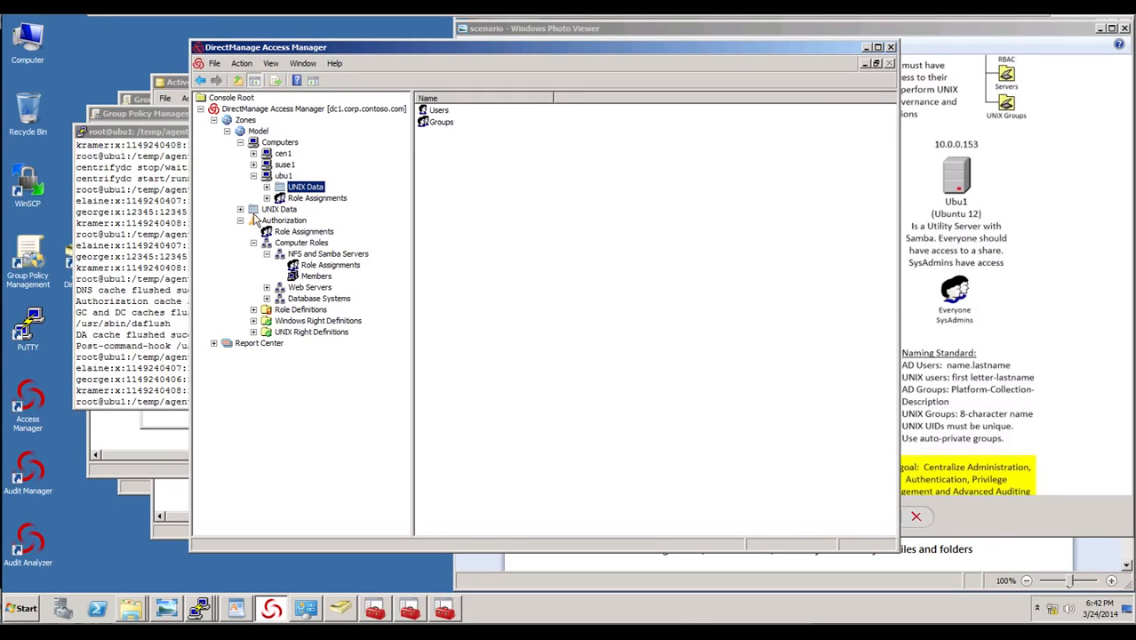
click(241, 220)
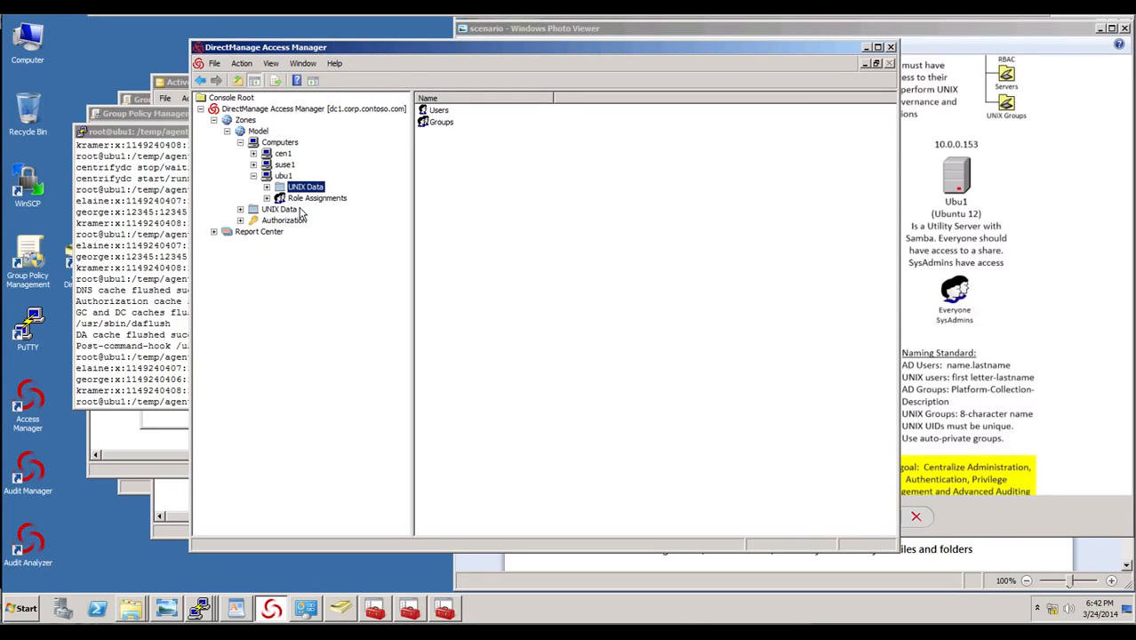
click(254, 175)
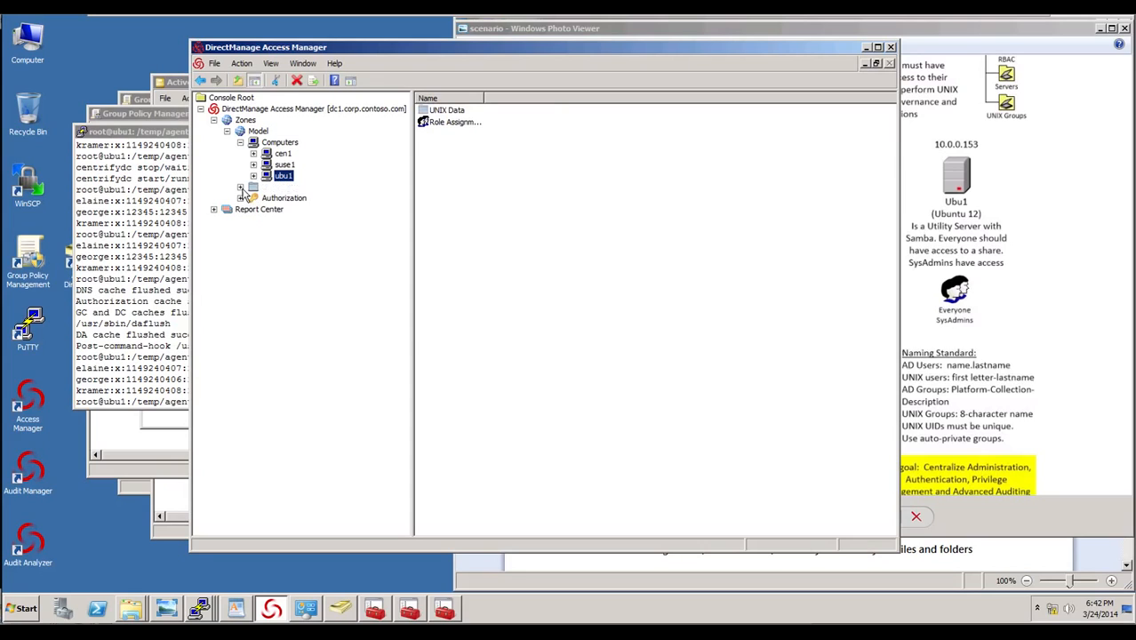
click(240, 188)
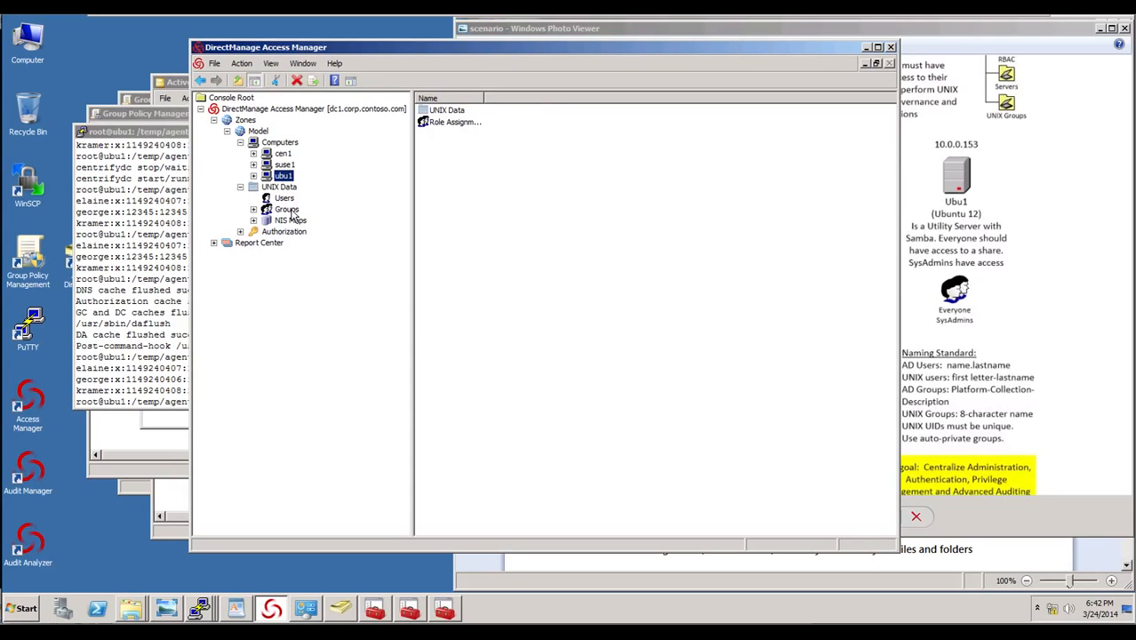
Open the UNIX Groups OU in Active Directory Users and Computers, moving the Access Manager window aside.
click(349, 611)
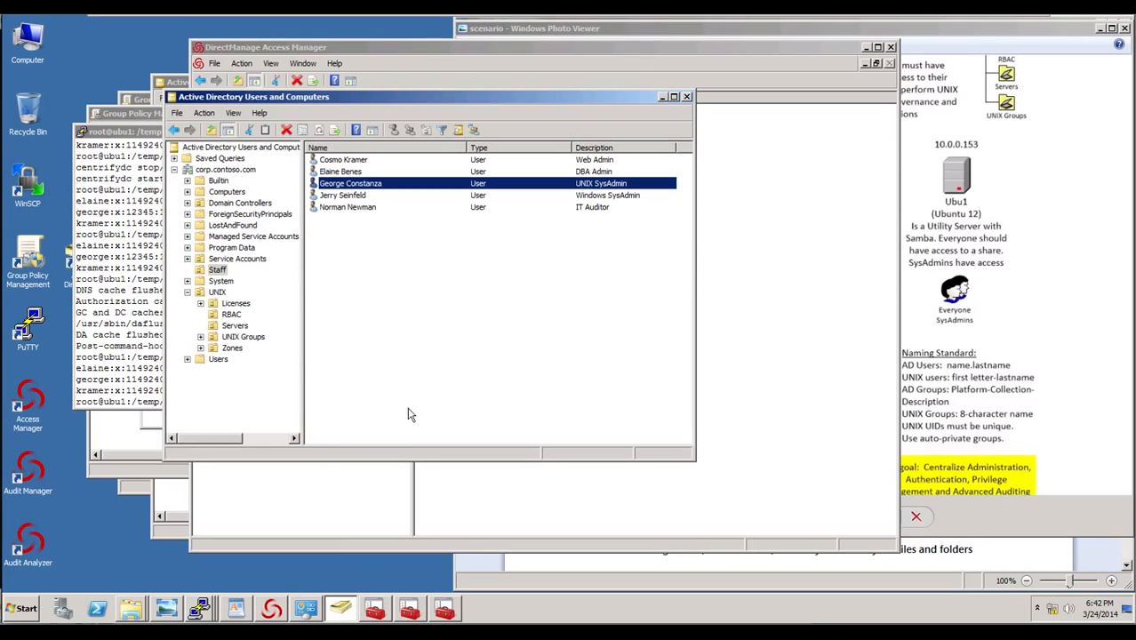
click(238, 338)
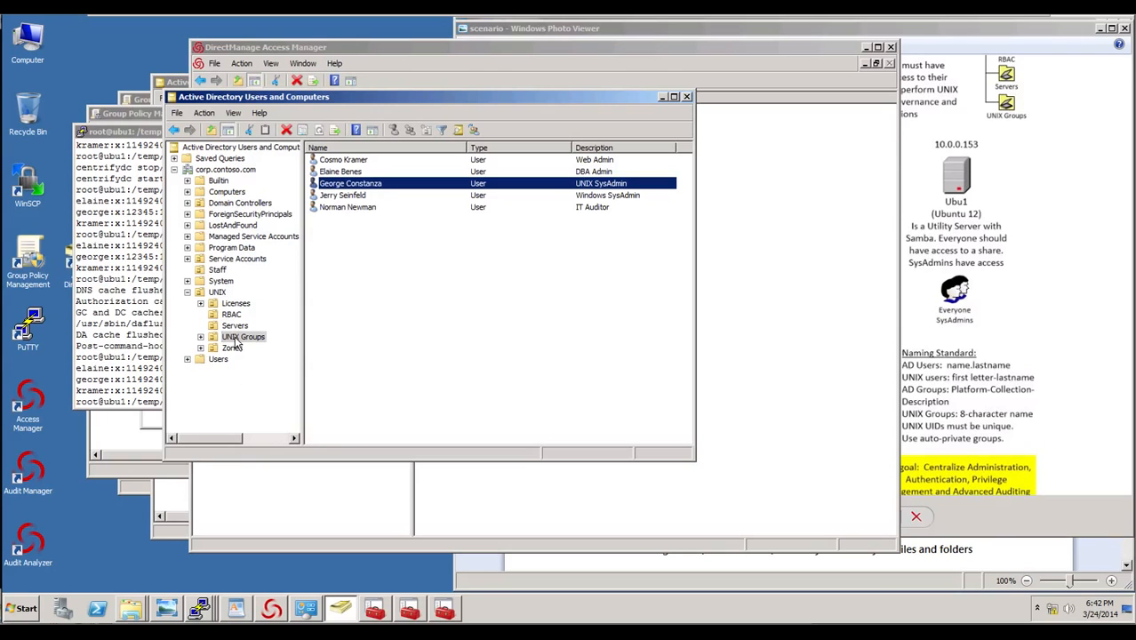
click(973, 46)
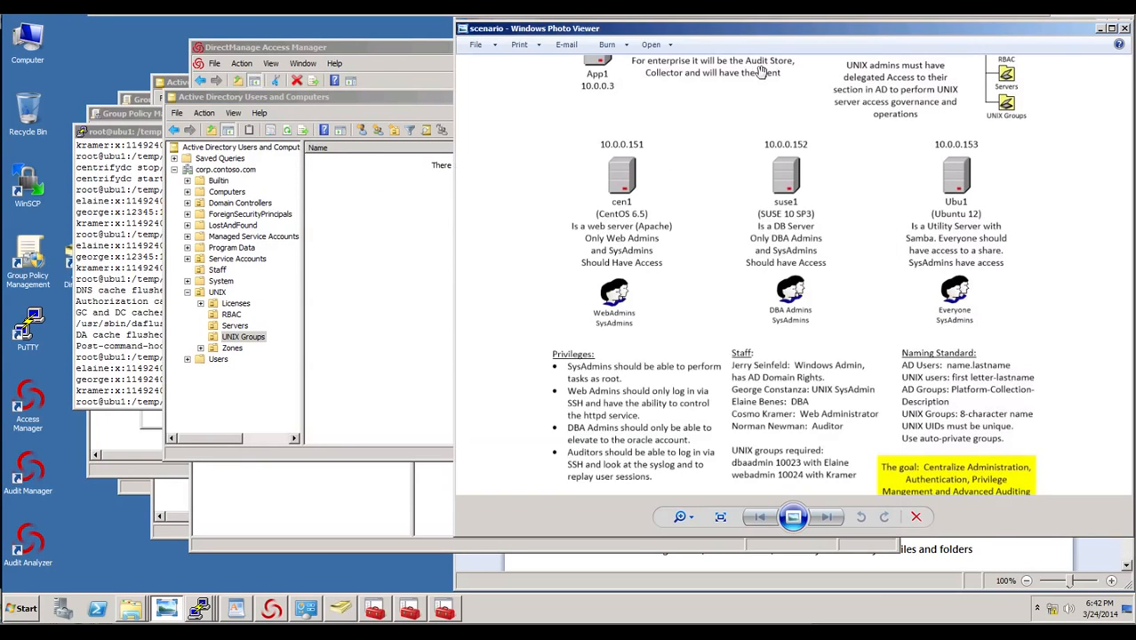
drag(399, 50, 225, 43)
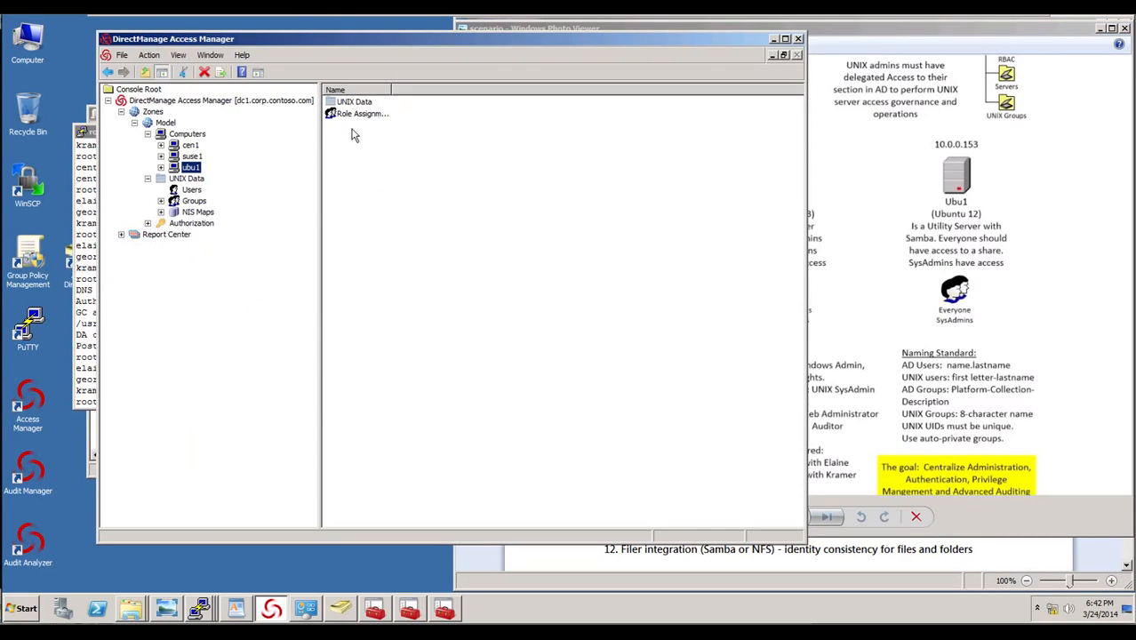
drag(664, 56, 835, 69)
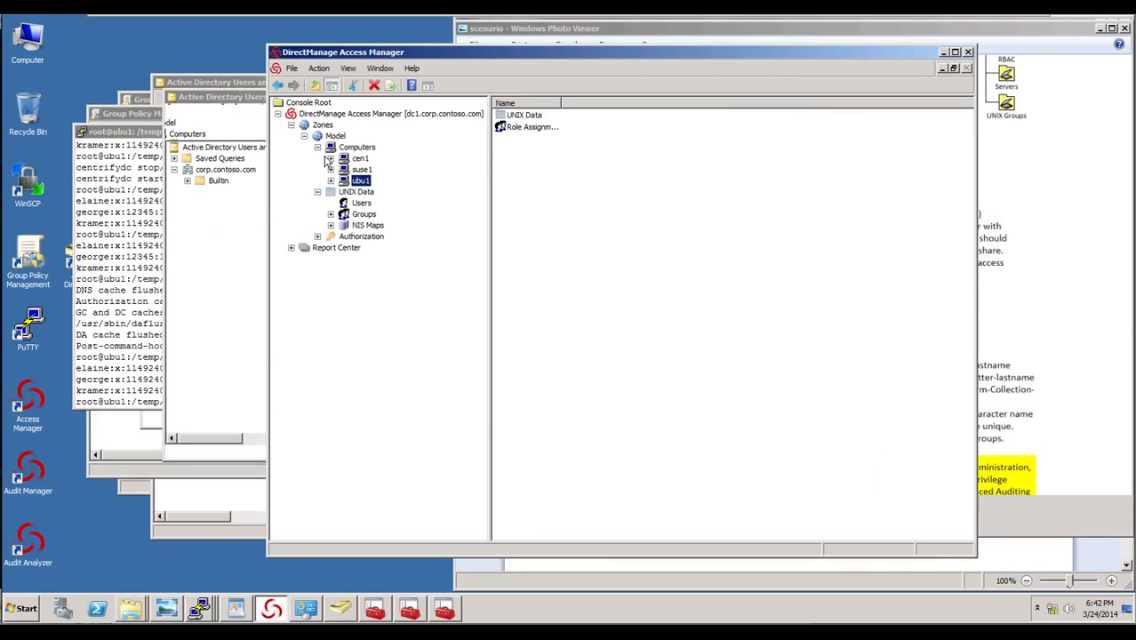
click(237, 98)
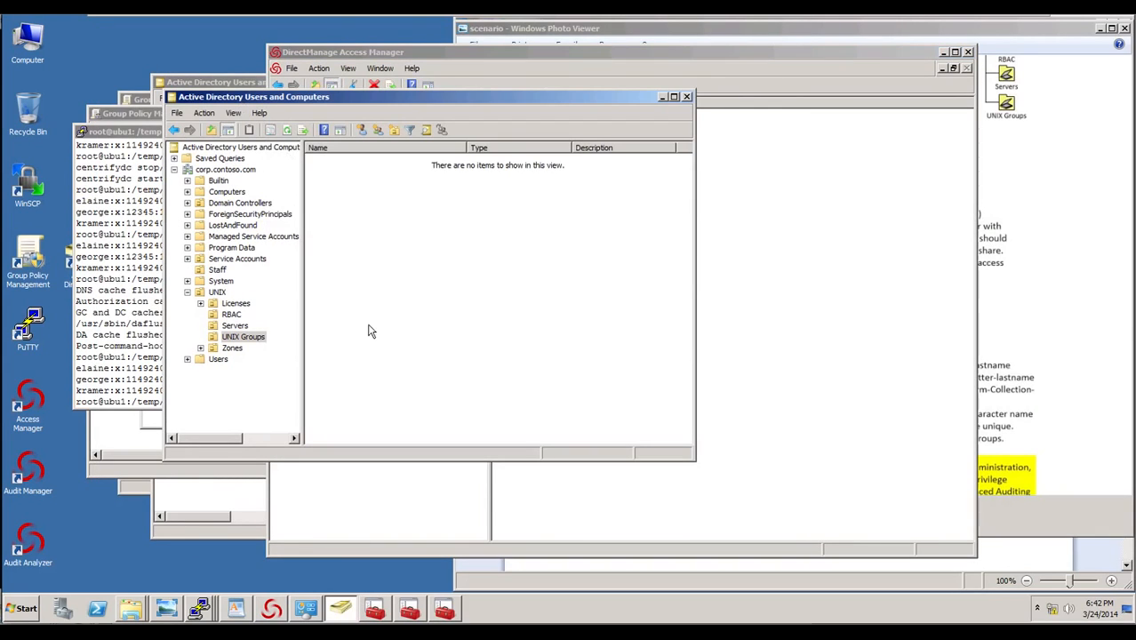
Create a global security group named UNIX-Model-dbaadmin in the UNIX Groups OU.
click(361, 129)
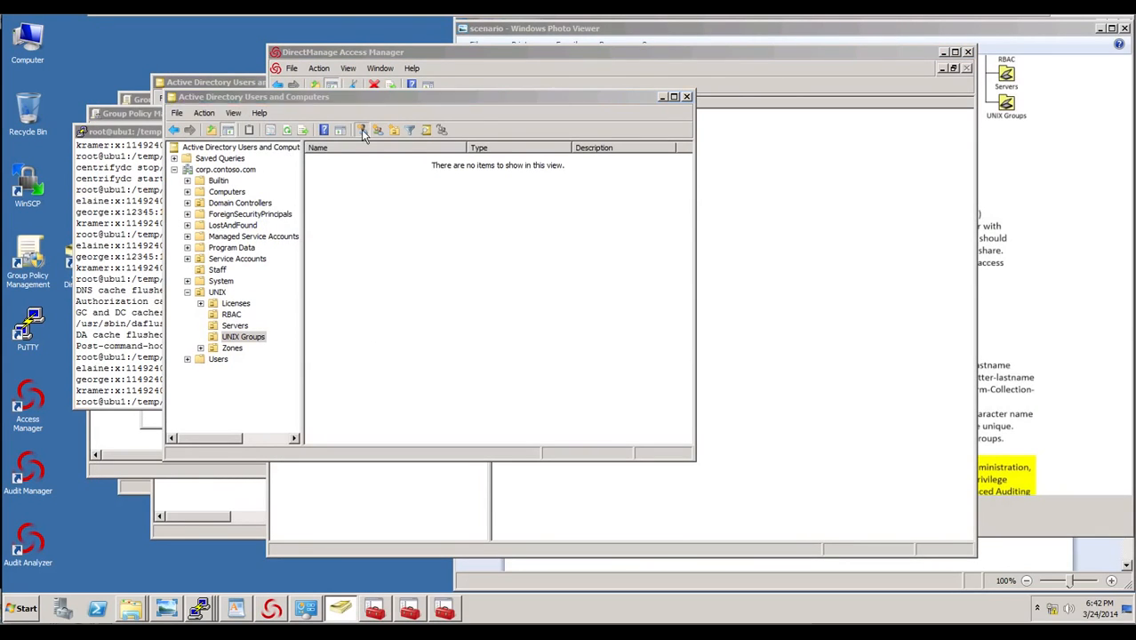
click(445, 343)
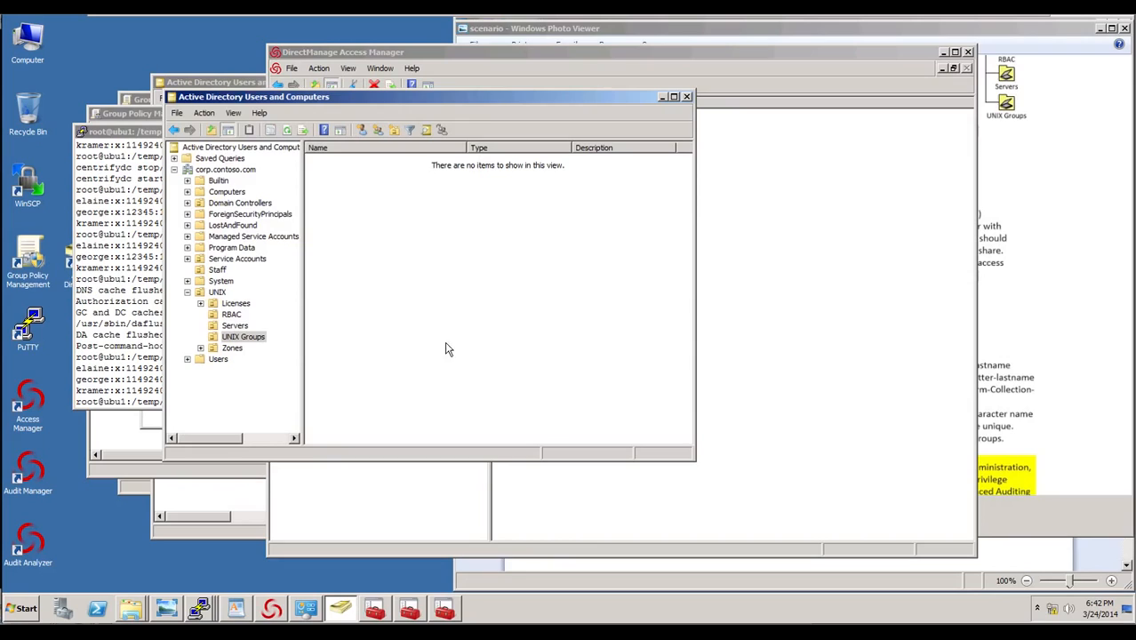
click(374, 130)
text(U)
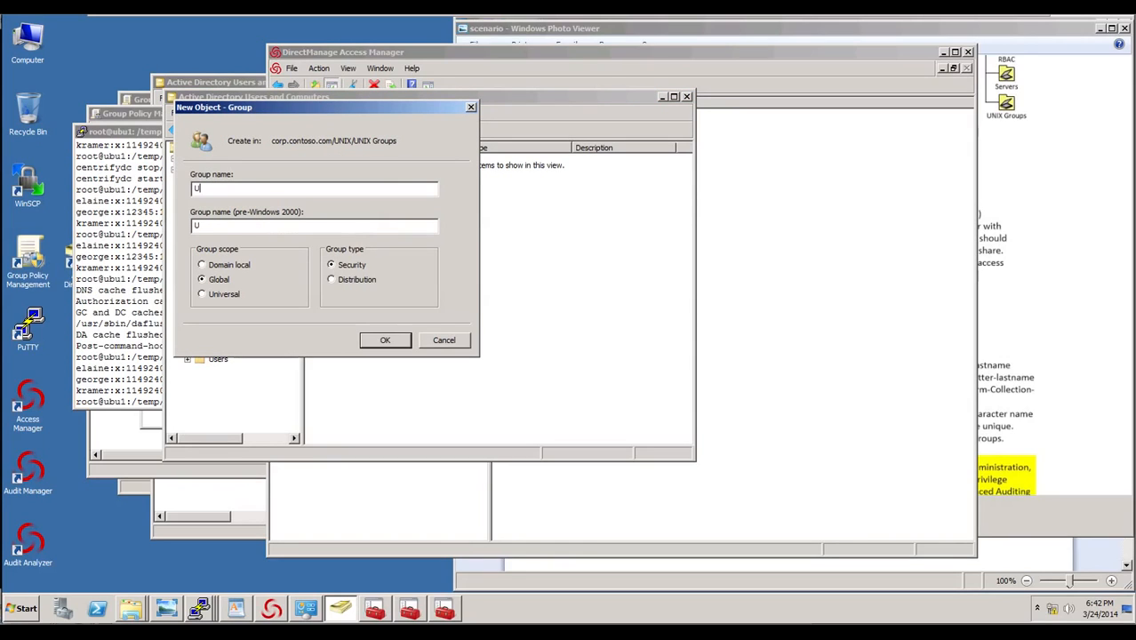
text(NIX-Model-dbaadmin)
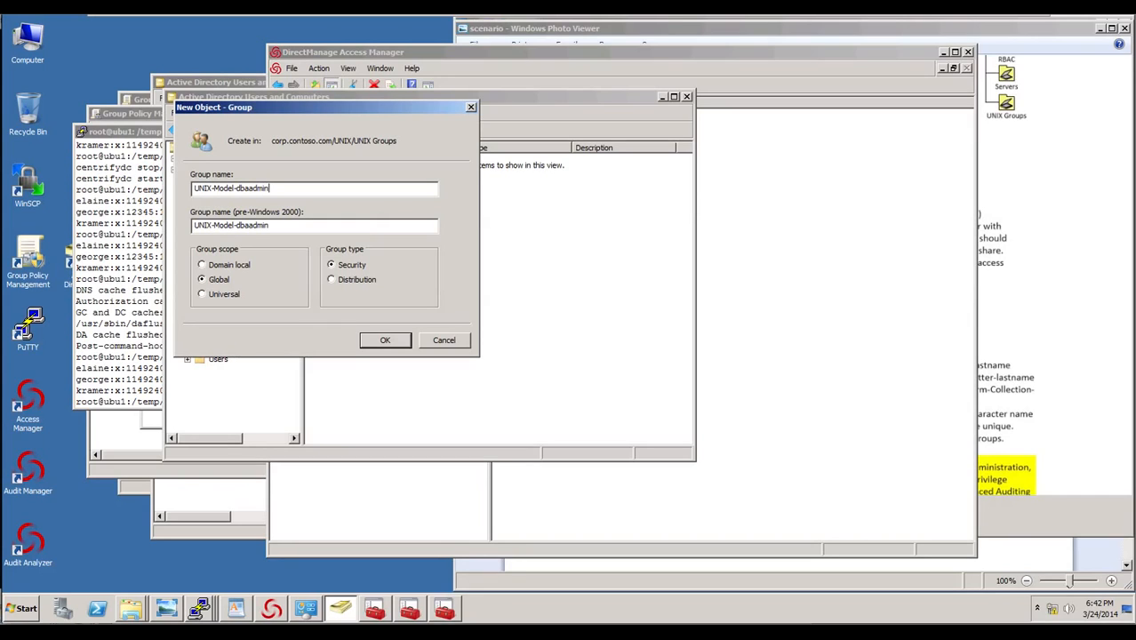
click(387, 341)
Add the DBA staff member's account as a member of the UNIX-Model-dbaadmin group.
right_click(363, 162)
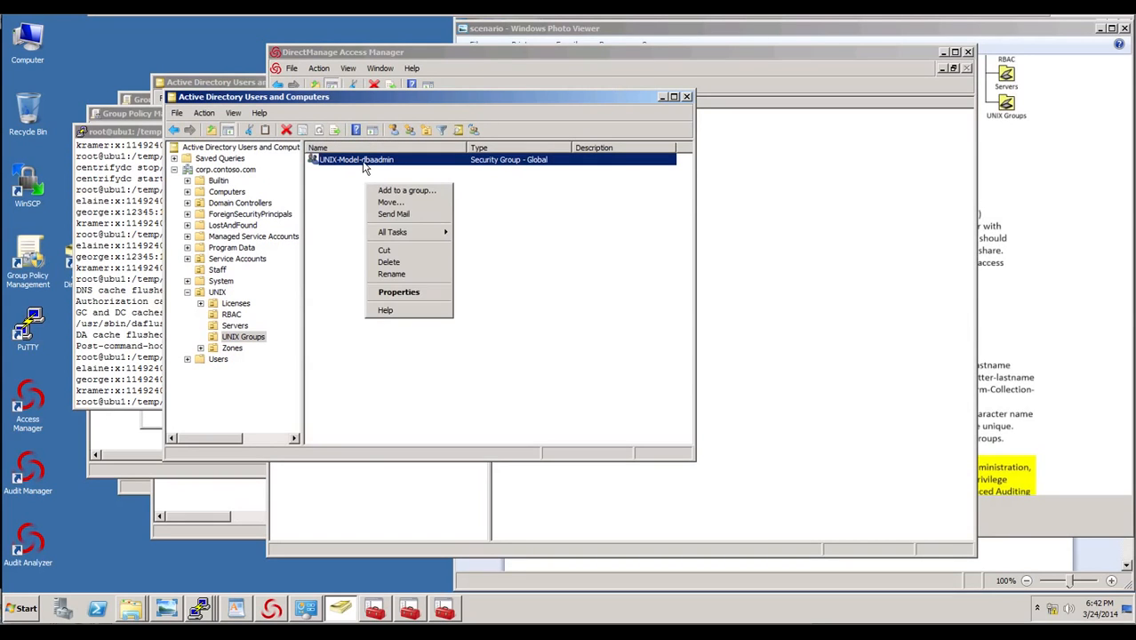
click(398, 293)
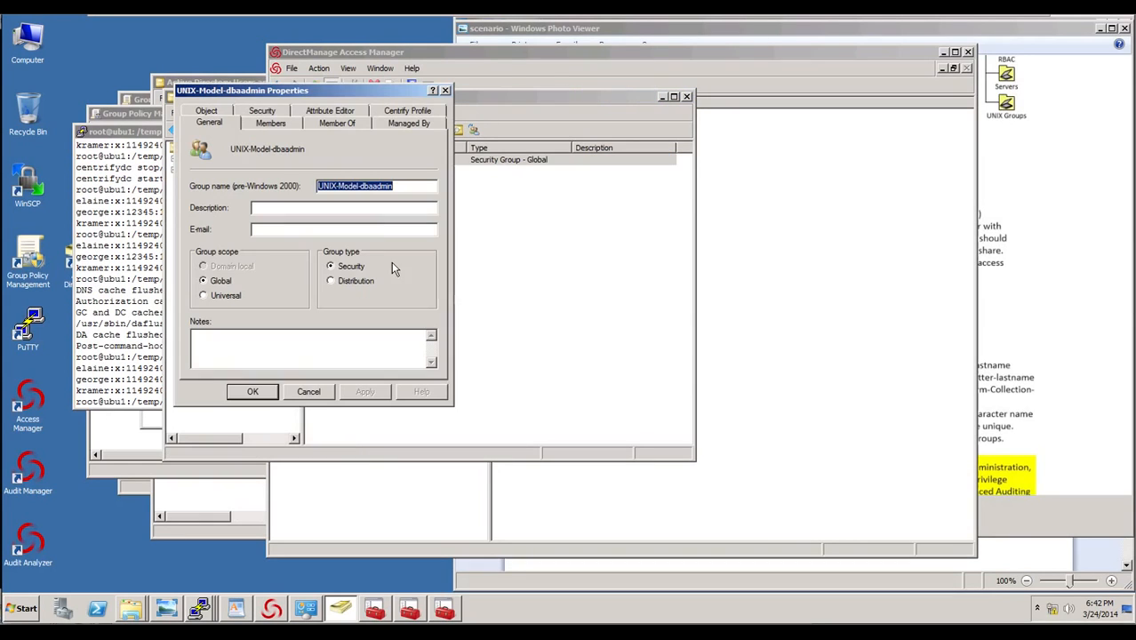
click(273, 124)
click(230, 352)
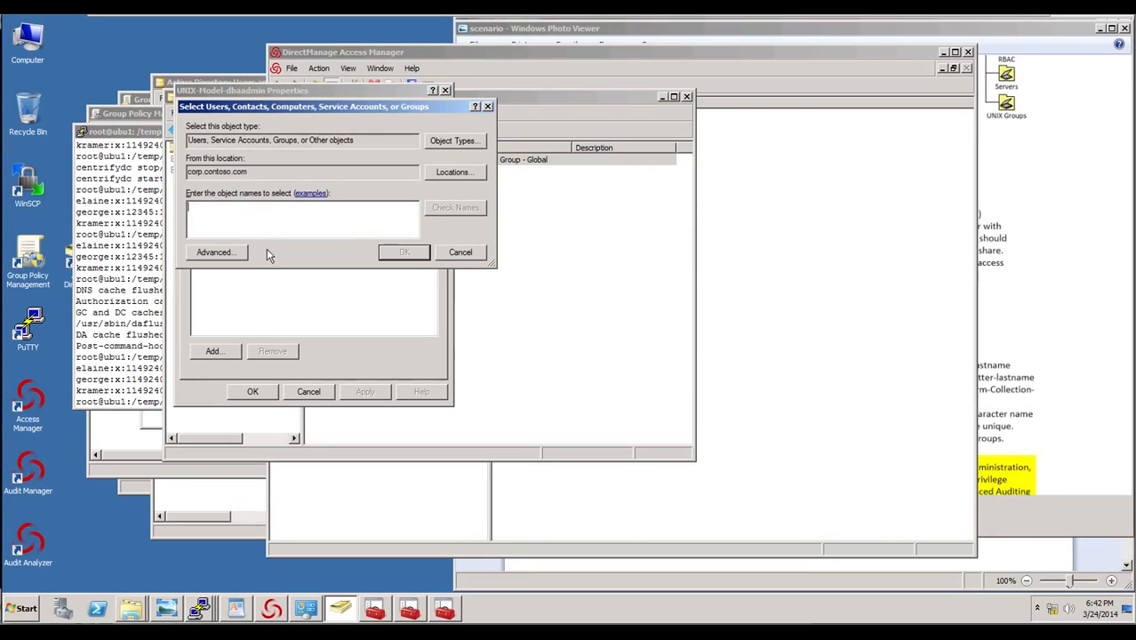
text(elaine)
click(458, 207)
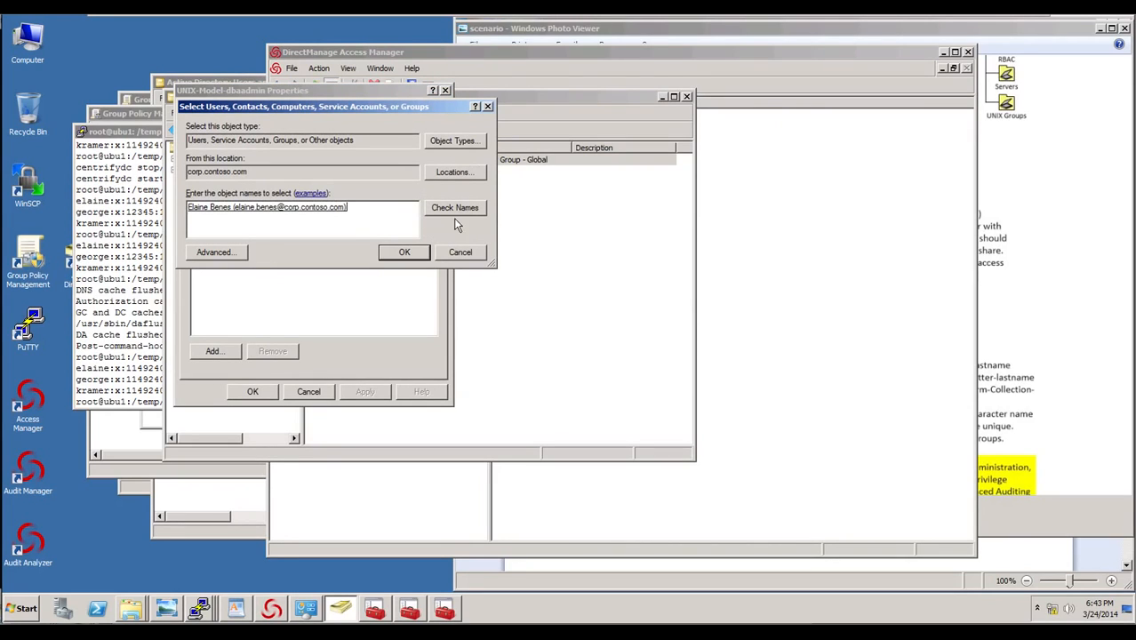
click(420, 254)
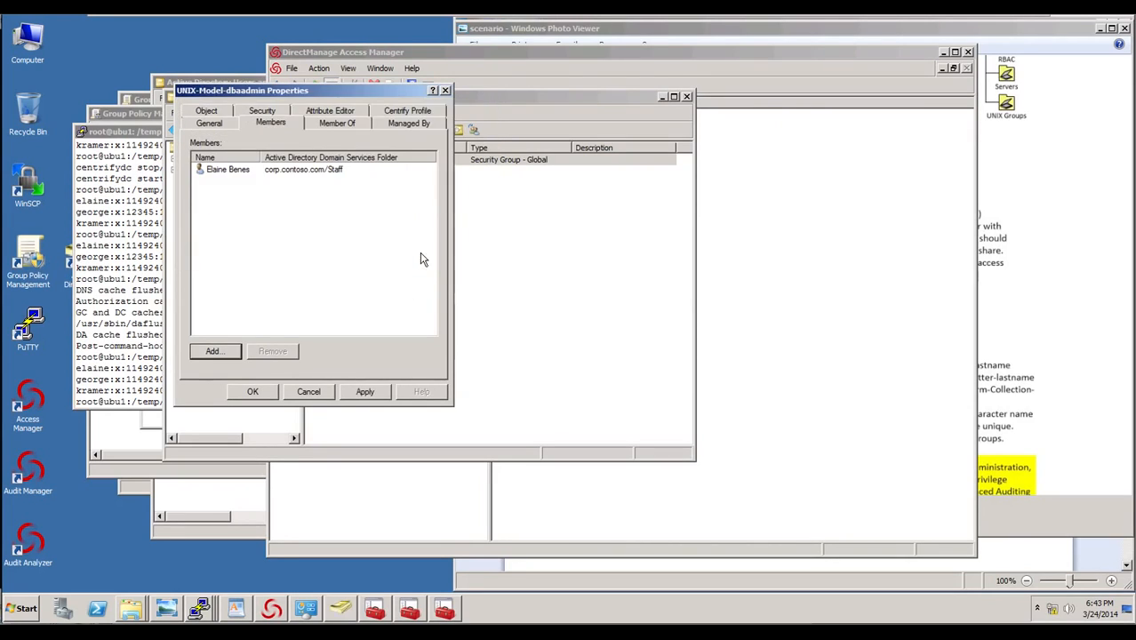
click(254, 392)
Create a global security group named UNIX-Model-webadmin in the UNIX Groups OU.
right_click(351, 198)
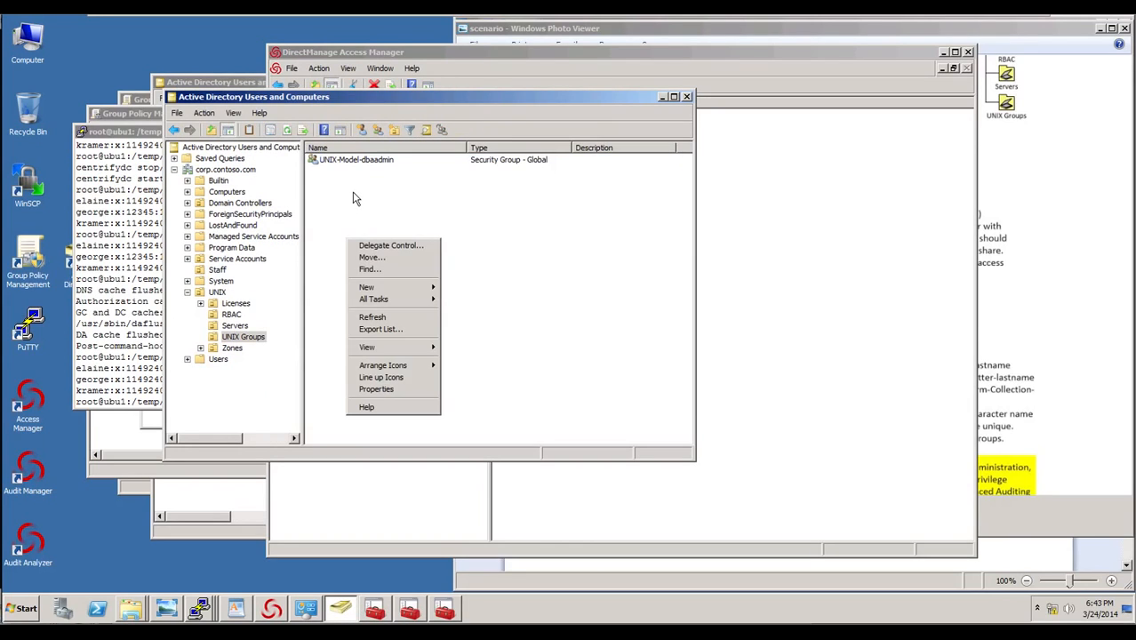
mouse_move(386, 290)
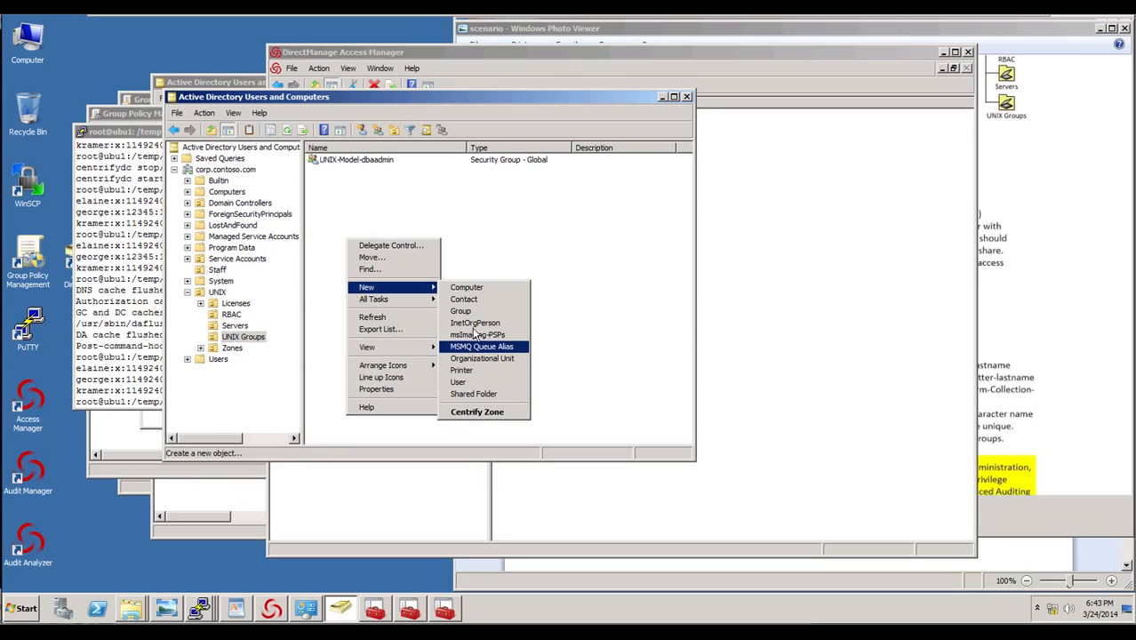
click(513, 218)
click(376, 129)
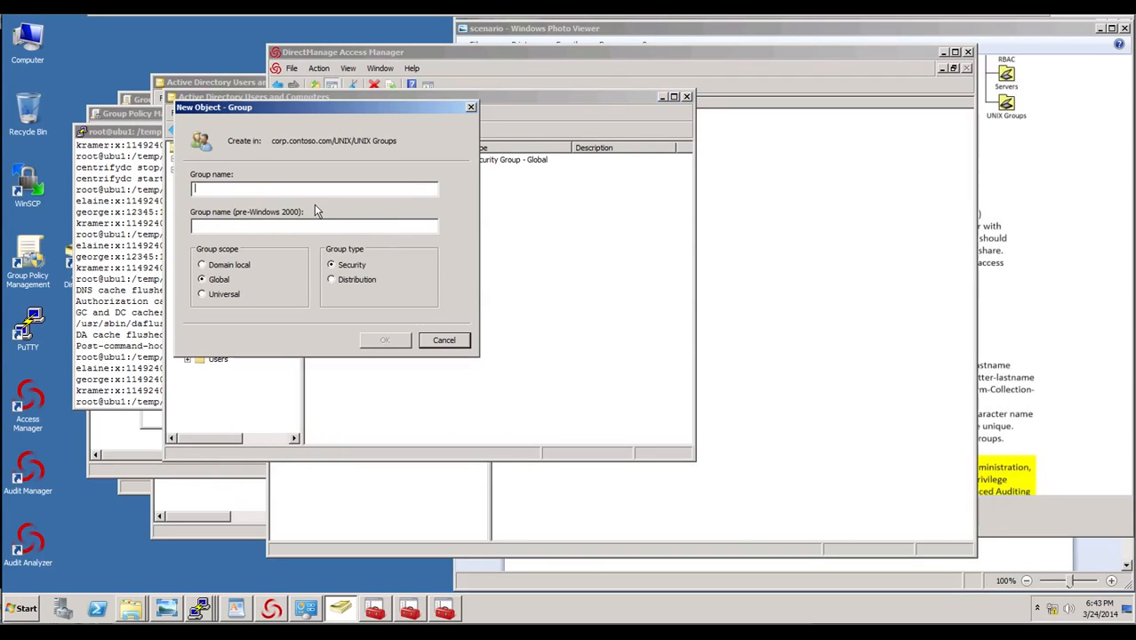
text(UNIX-Model-)
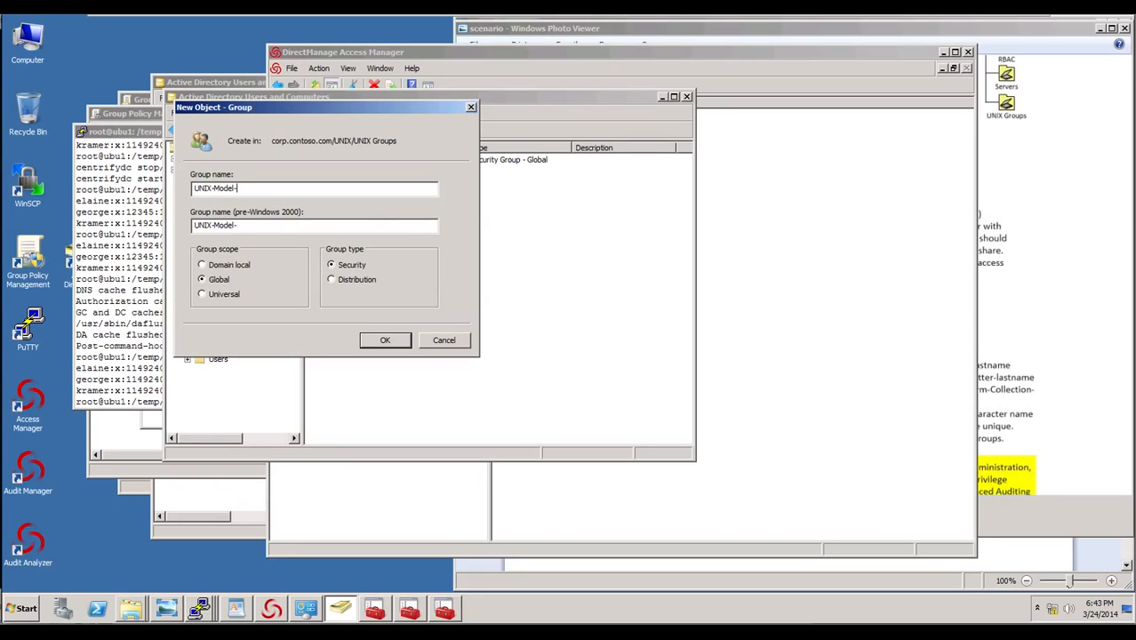
text(webadmin)
click(395, 340)
right_click(363, 178)
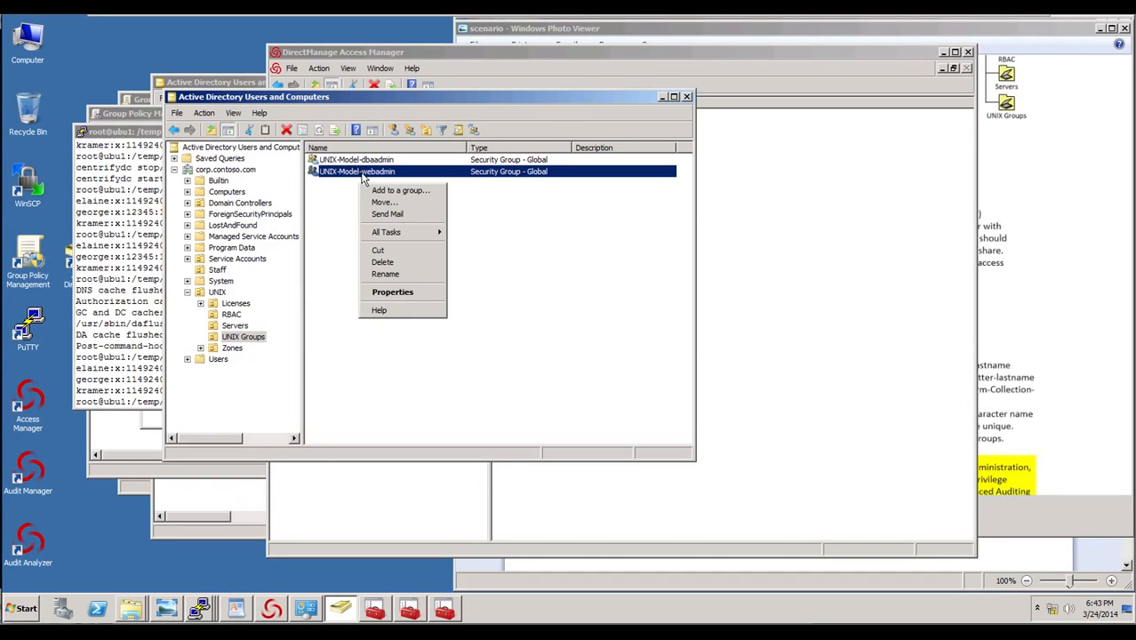
click(404, 293)
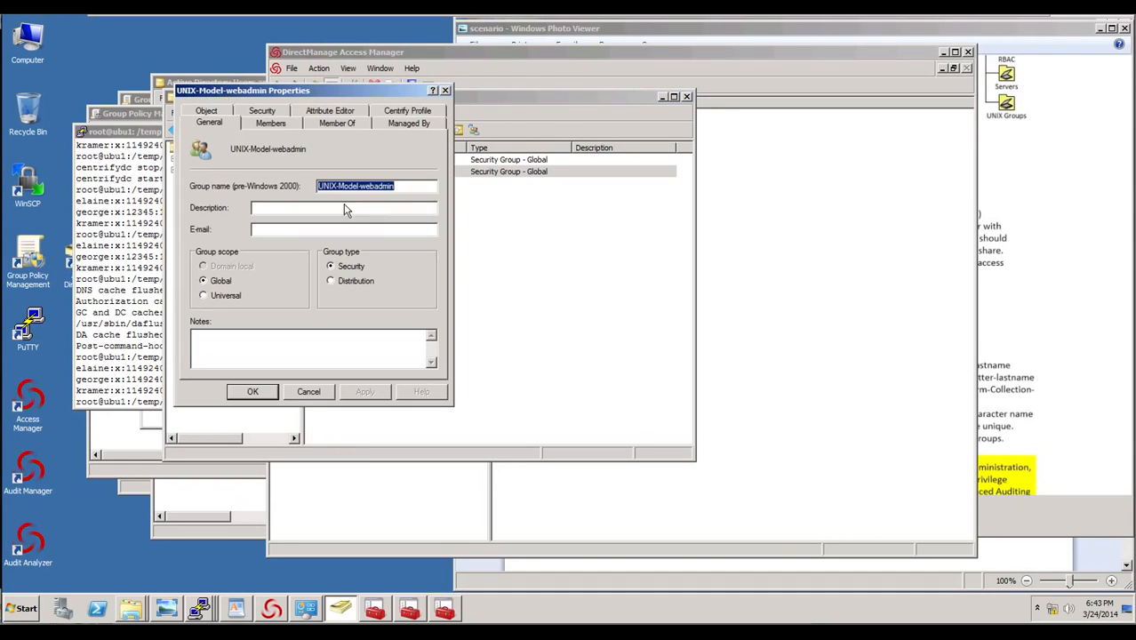
click(265, 126)
click(213, 351)
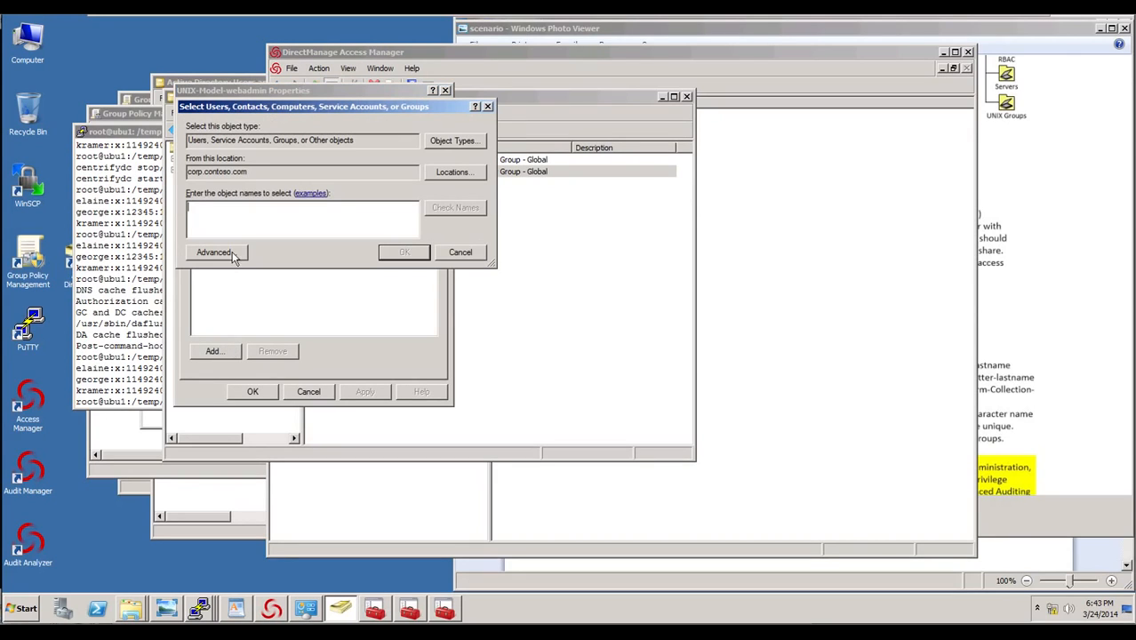
text(cosmo)
click(459, 209)
click(404, 253)
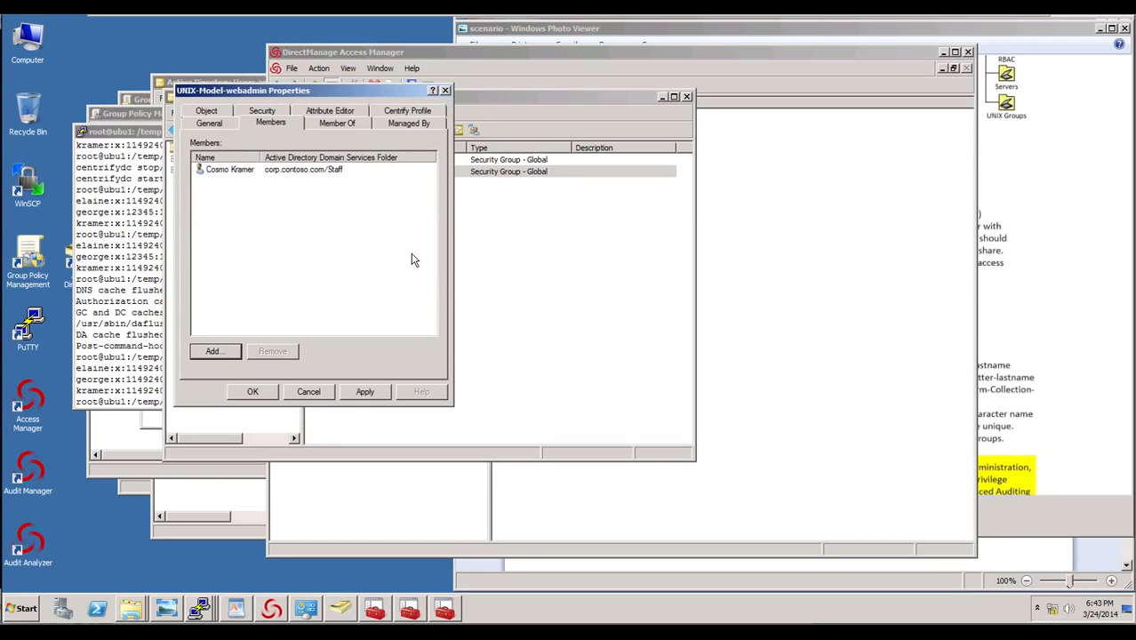
click(255, 392)
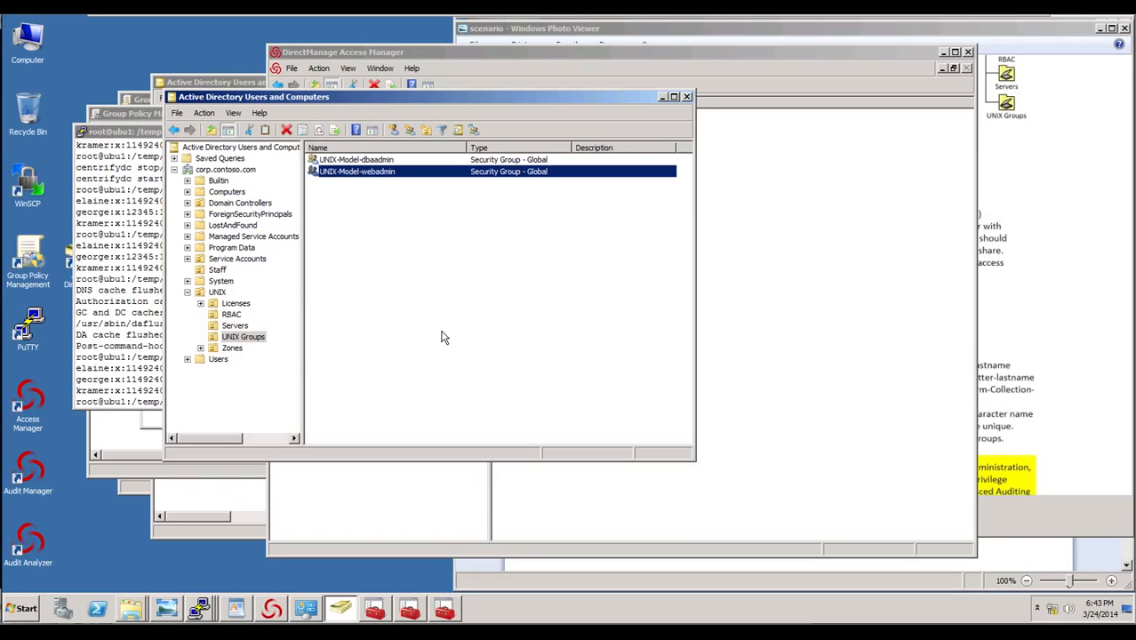
Switch to Access Manager and open the Groups node under the Model zone's UNIX Data.
click(579, 68)
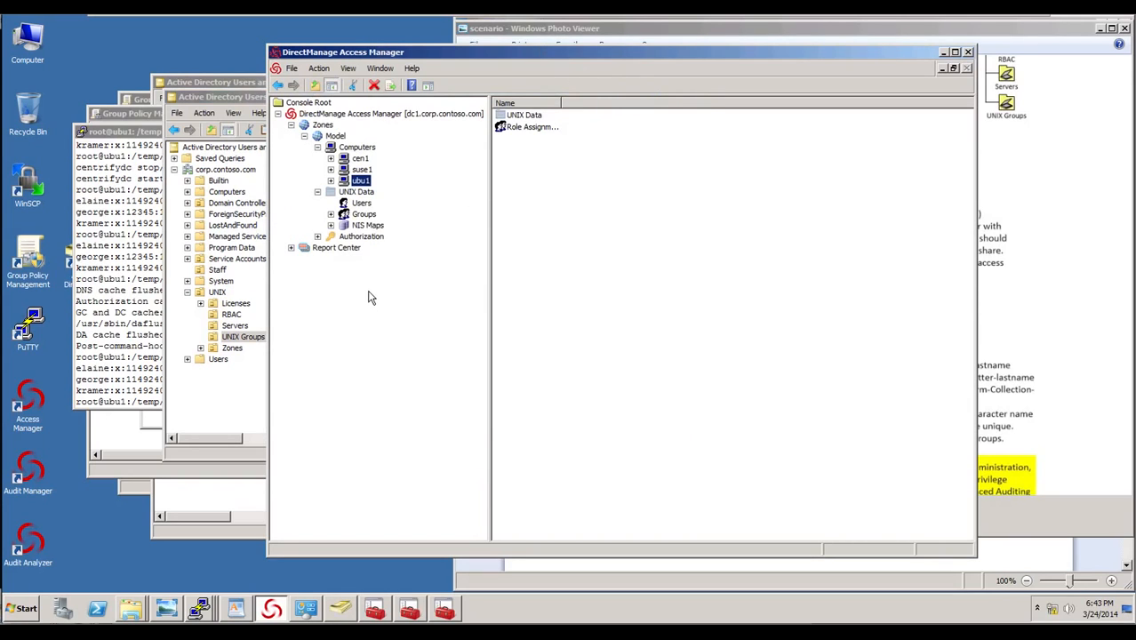
click(364, 215)
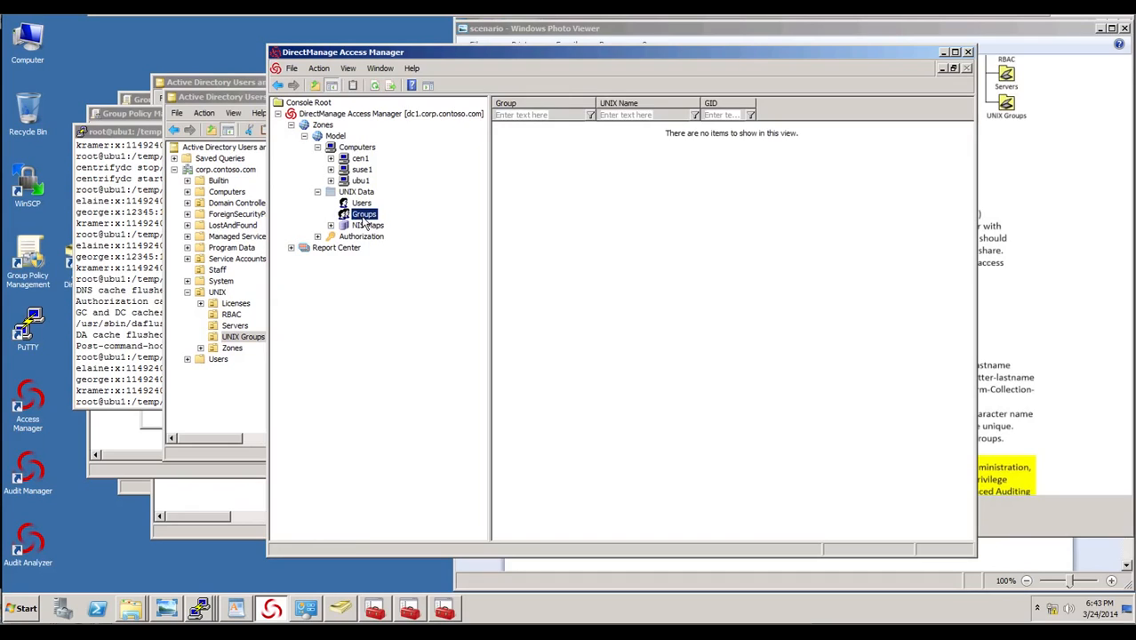
right_click(365, 222)
click(386, 224)
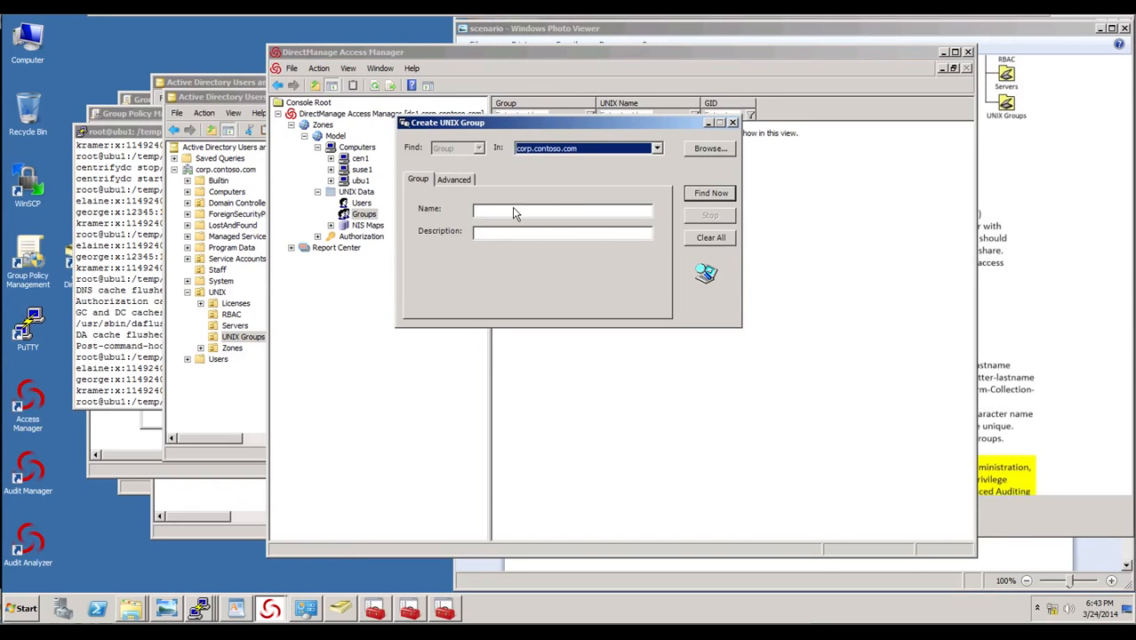
click(513, 211)
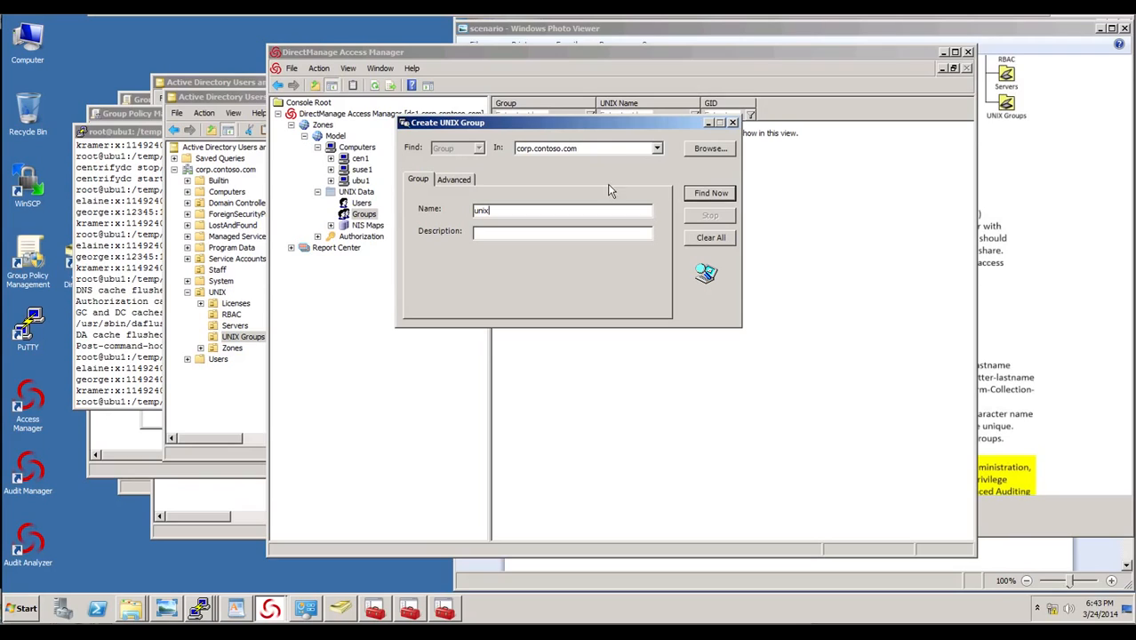
key(ctrl)
key(Escape)
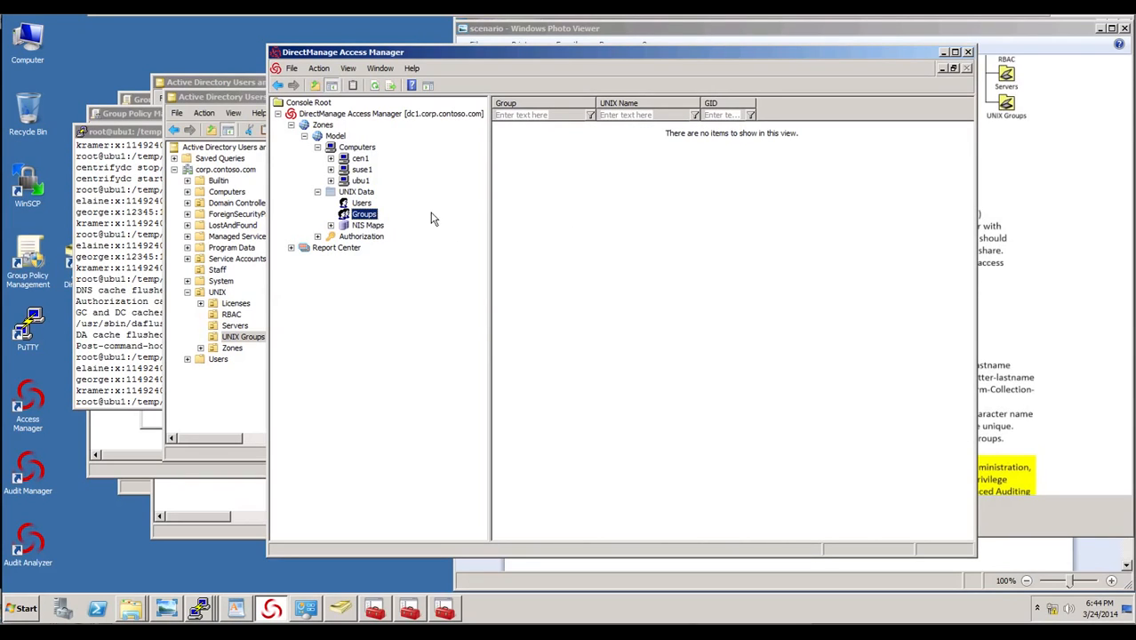
Start creating a UNIX group in the Model zone, searching for "UNIX" and choosing the UNIX-Model-dbaadmin group.
right_click(566, 219)
click(586, 226)
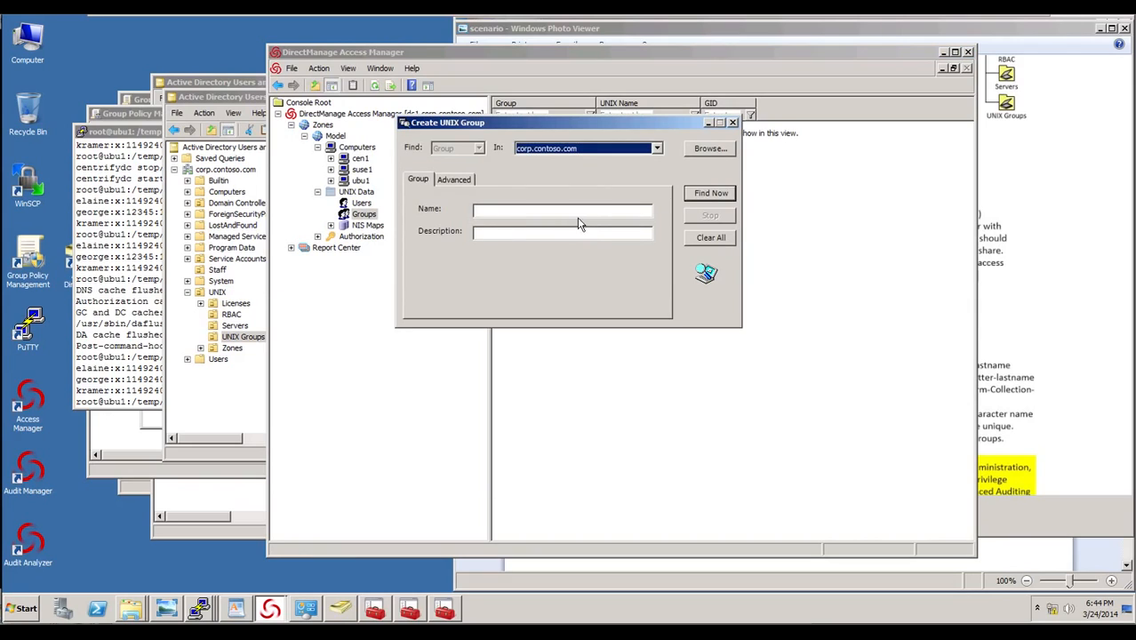
click(562, 213)
text(UNIX)
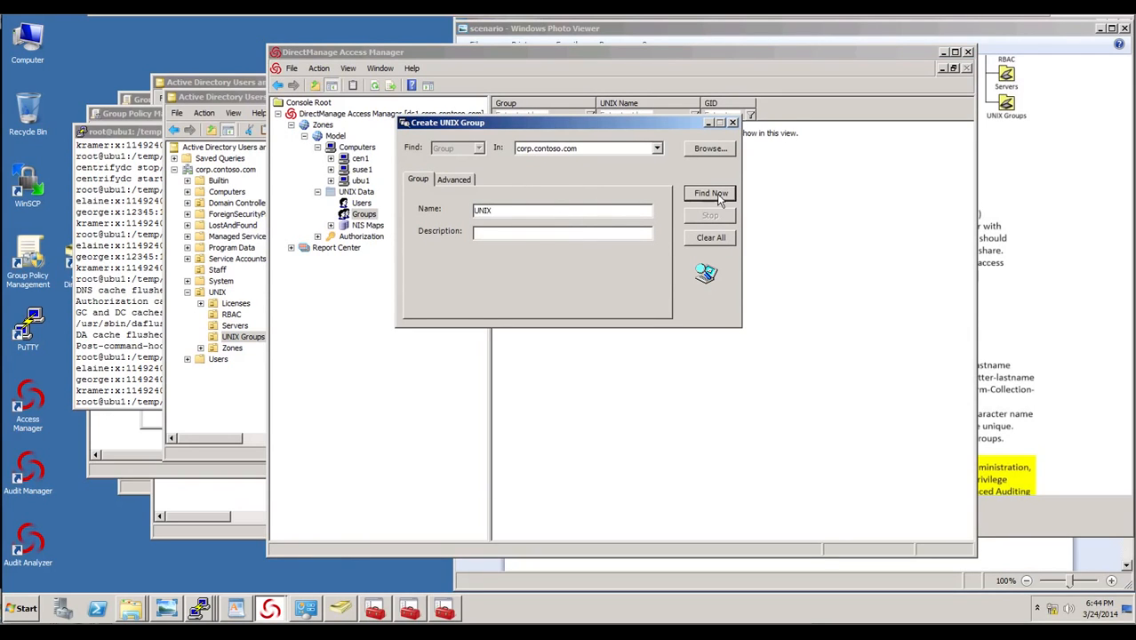
click(718, 194)
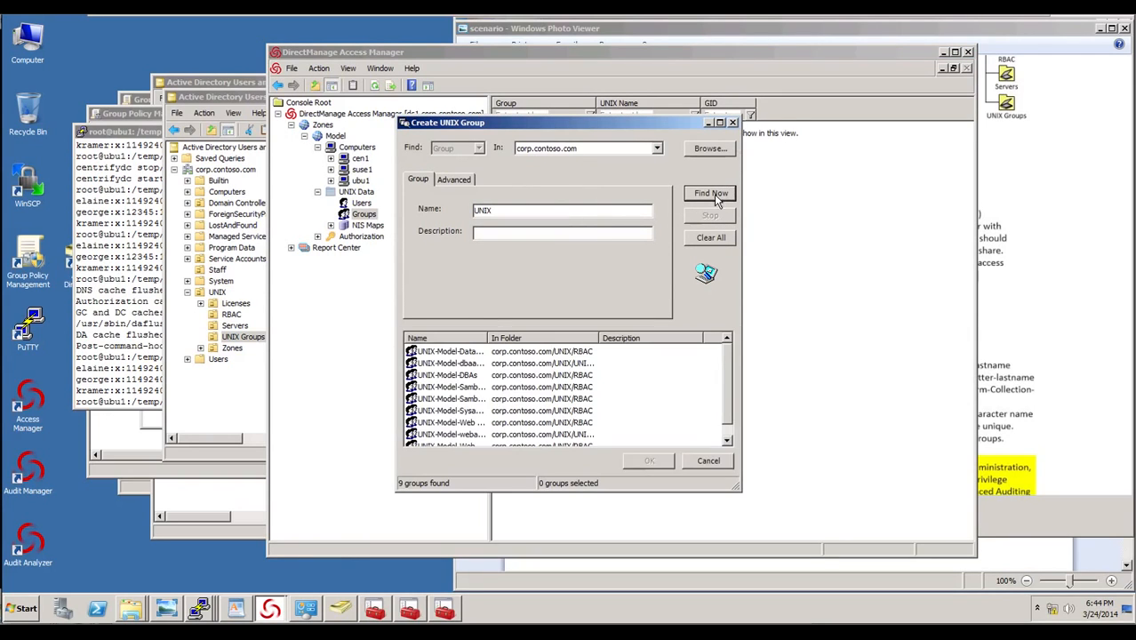
drag(492, 339, 563, 340)
double_click(455, 363)
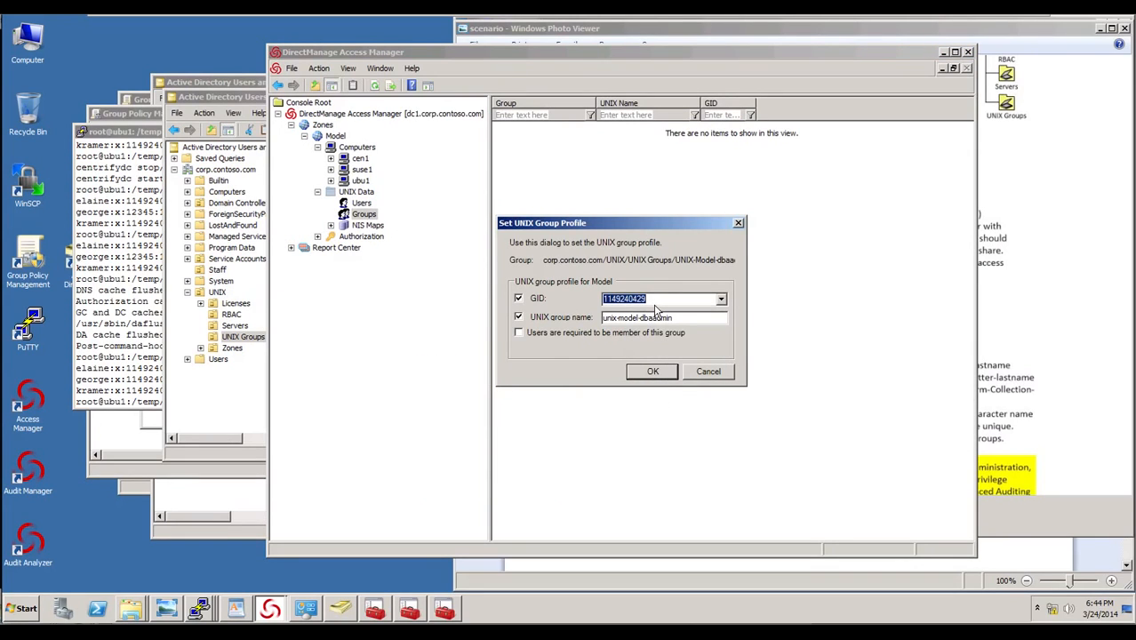
Check the required UNIX group IDs in the scenario diagram in Windows Photo Viewer, and return to Access Manager.
drag(824, 53, 632, 50)
click(1018, 49)
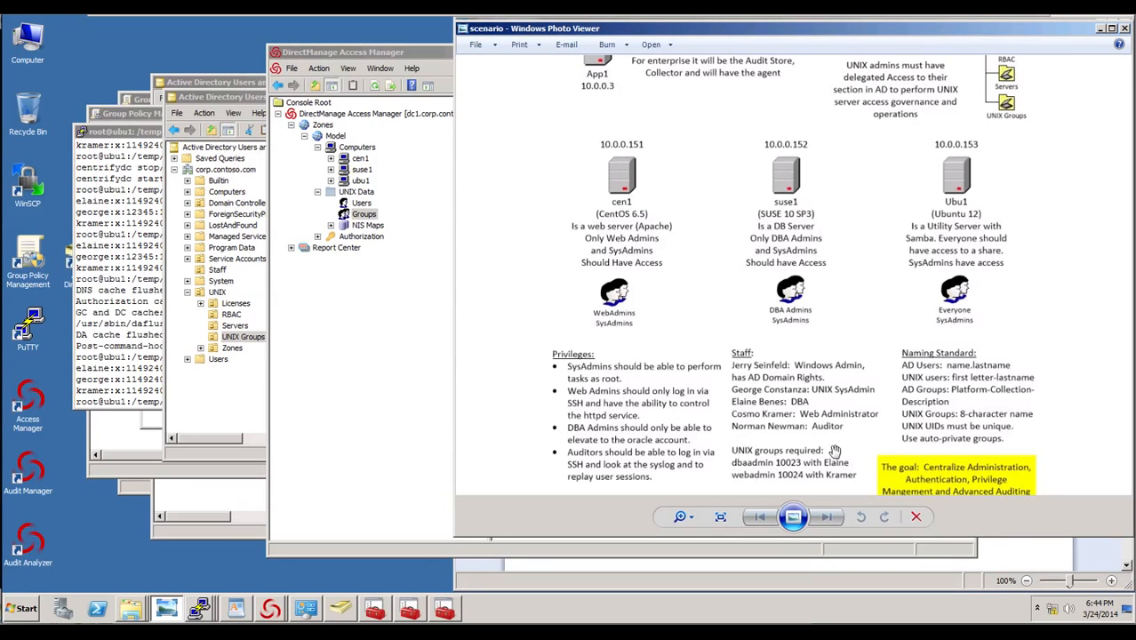
click(413, 57)
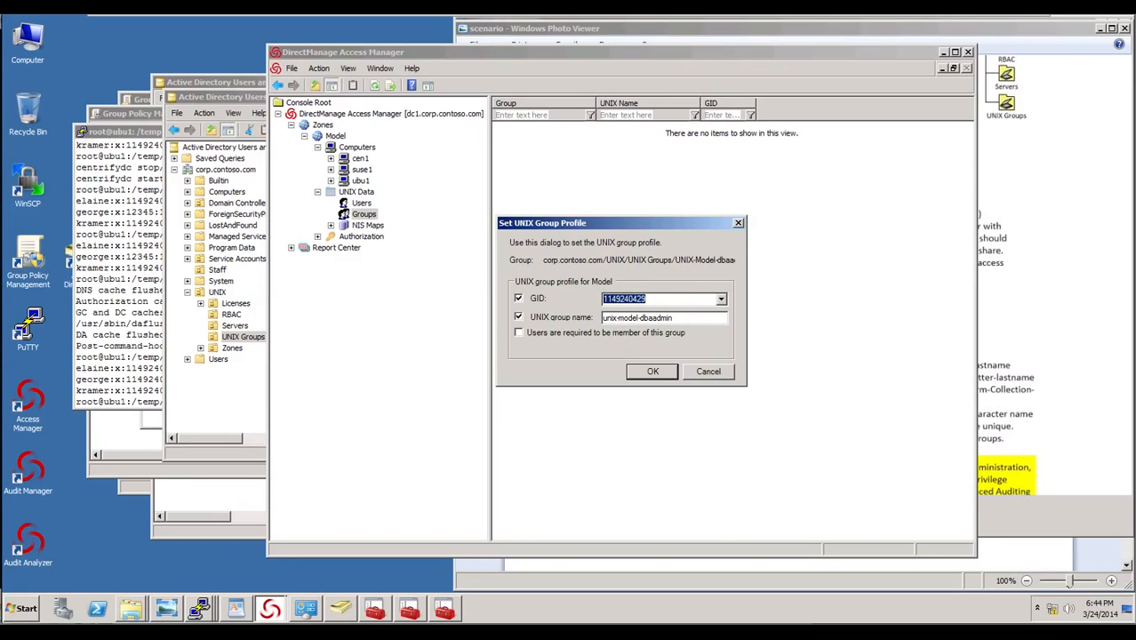
Set the group profile's GID to 10023 and its UNIX group name to dbaadmin, and save it.
text(10023)
drag(640, 323, 540, 320)
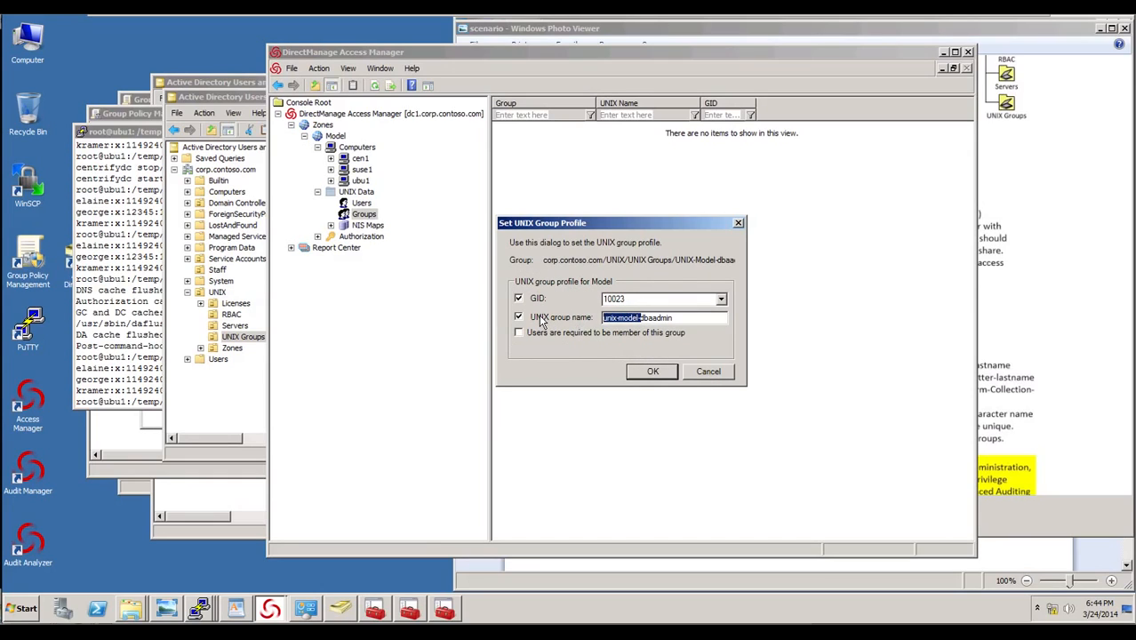
key(BackSpace)
click(662, 373)
Start creating another UNIX group in the Model zone, searching for "unix" and choosing the UNIX-Model-webadmin group.
right_click(544, 179)
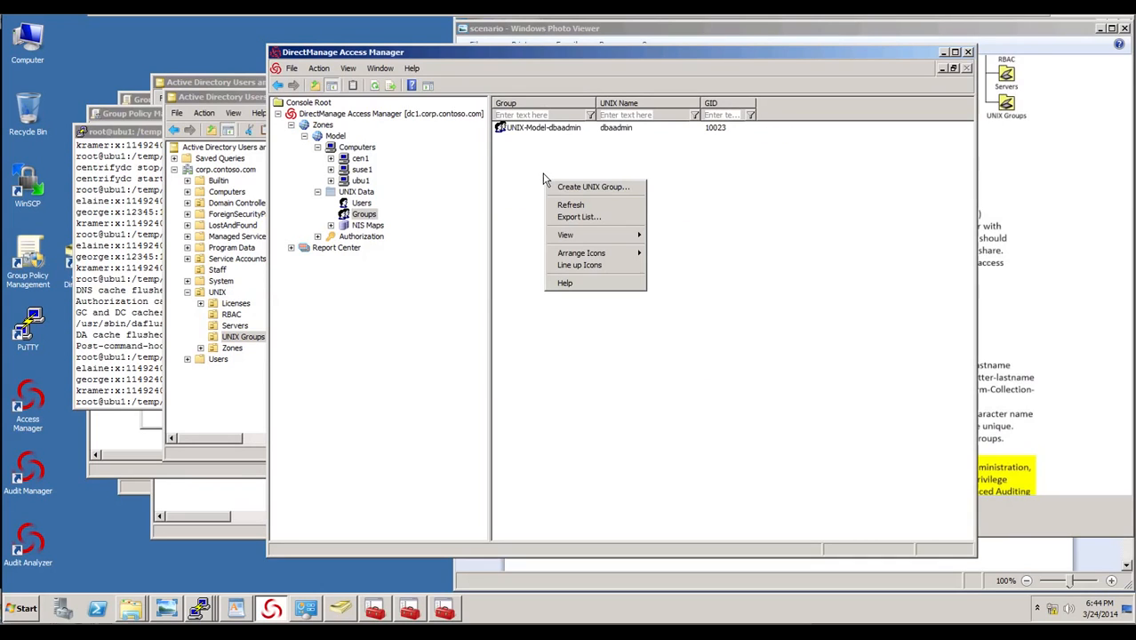
click(563, 186)
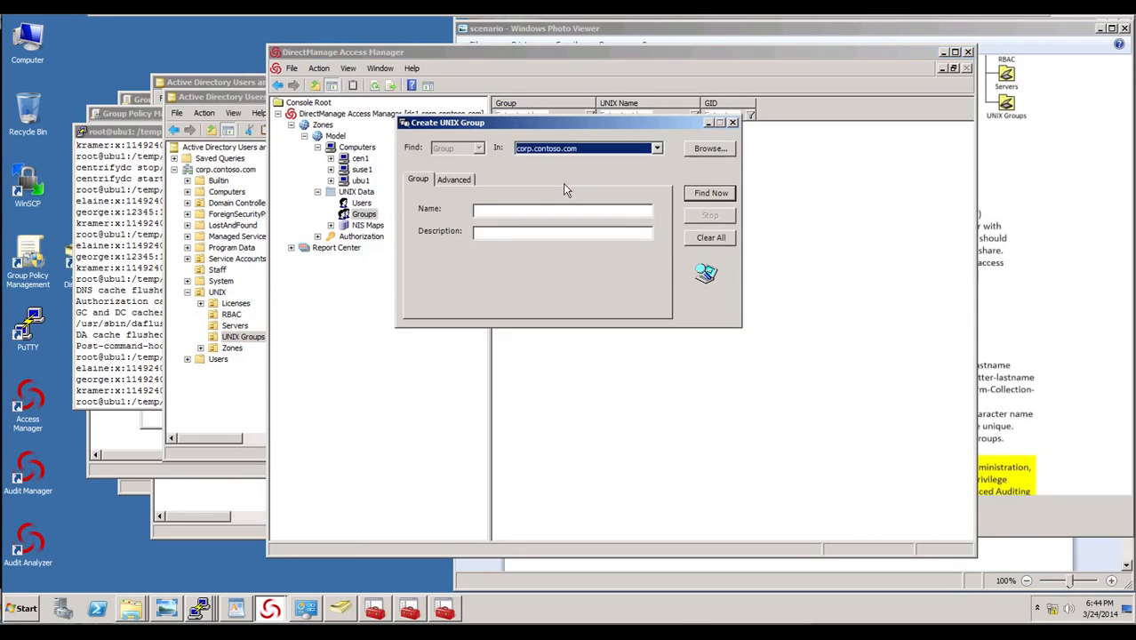
click(515, 214)
text(uni)
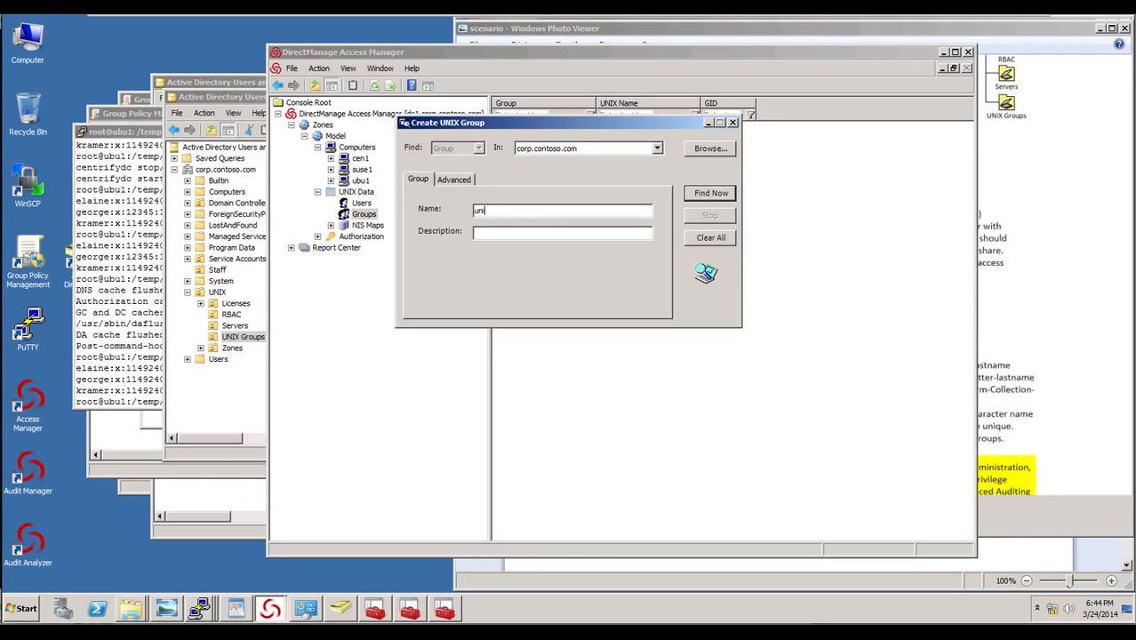
text(x)
key(Return)
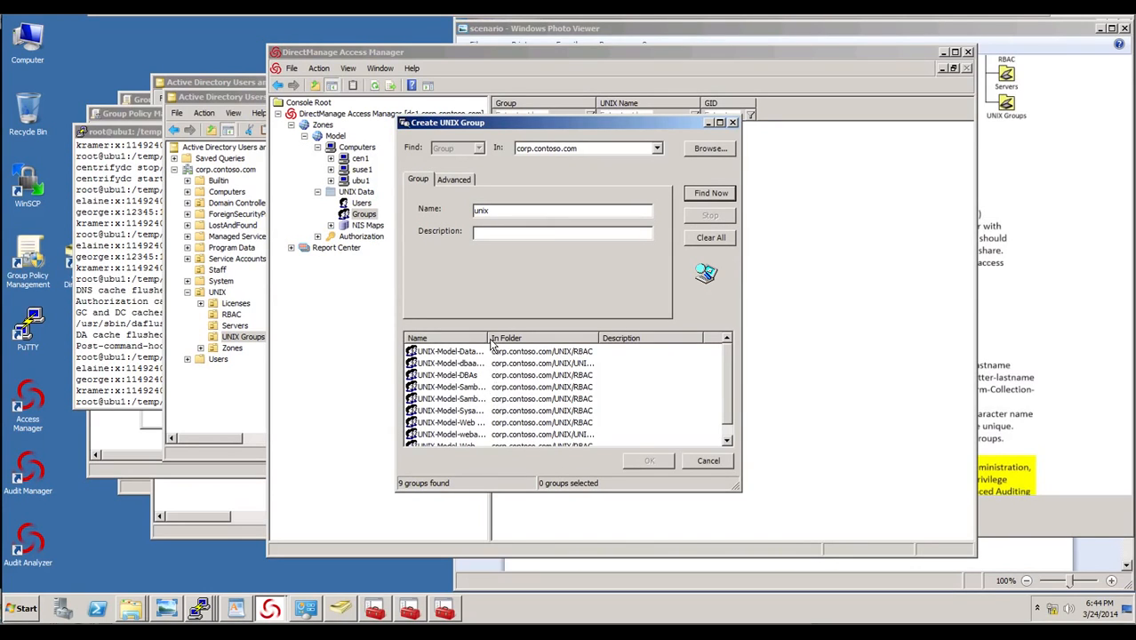
drag(486, 336, 561, 338)
double_click(477, 434)
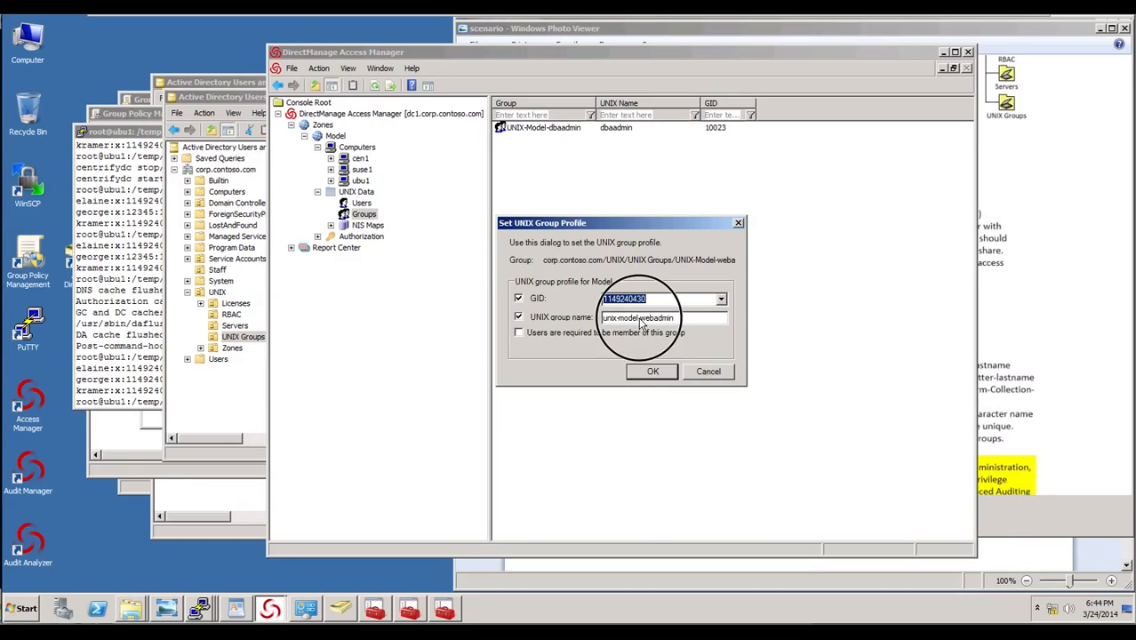
Set the group profile's UNIX group name to webadmin and its GID to 10024, and save it.
drag(639, 319, 509, 322)
key(Delete)
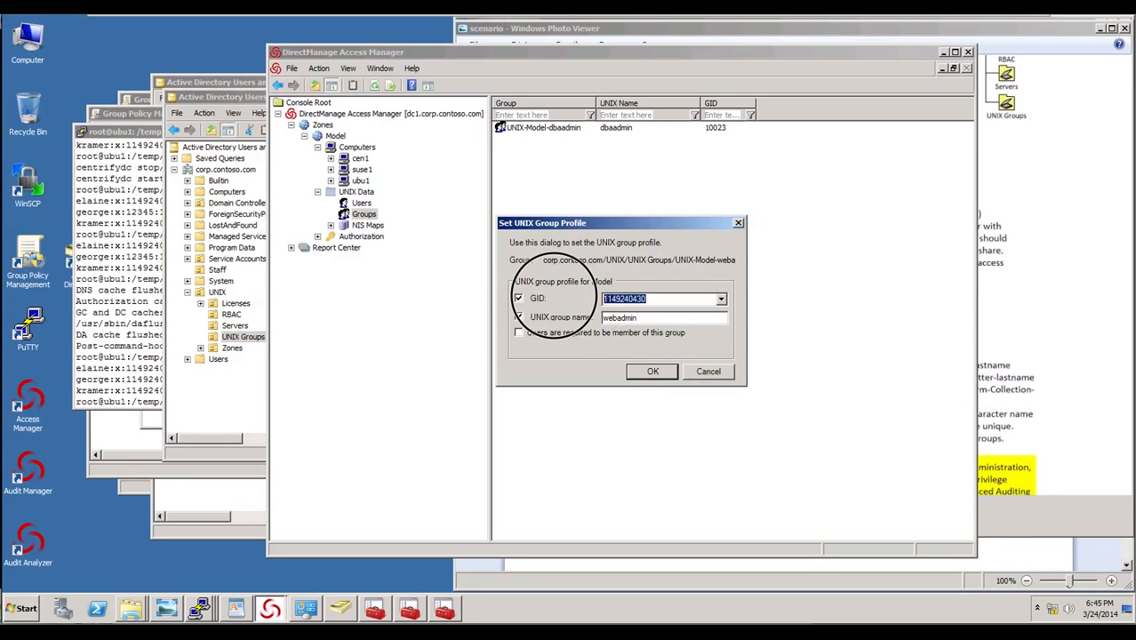
text(10024)
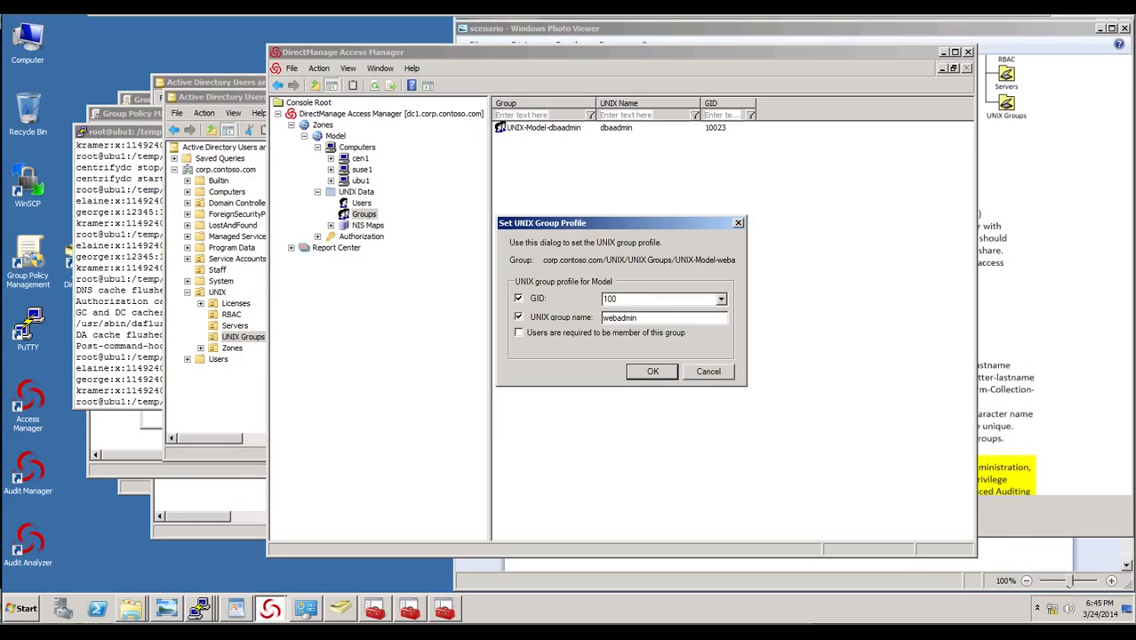
click(652, 372)
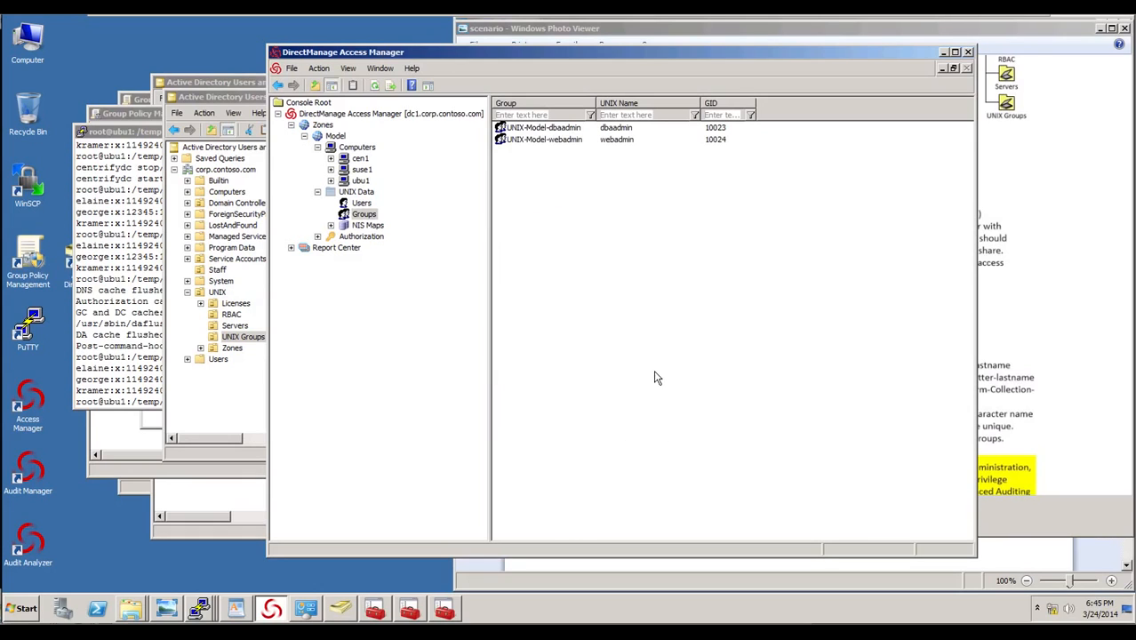
Switch to the ubu1 PuTTY terminal, clear it, and list the zone's UNIX groups with adquery group.
click(113, 377)
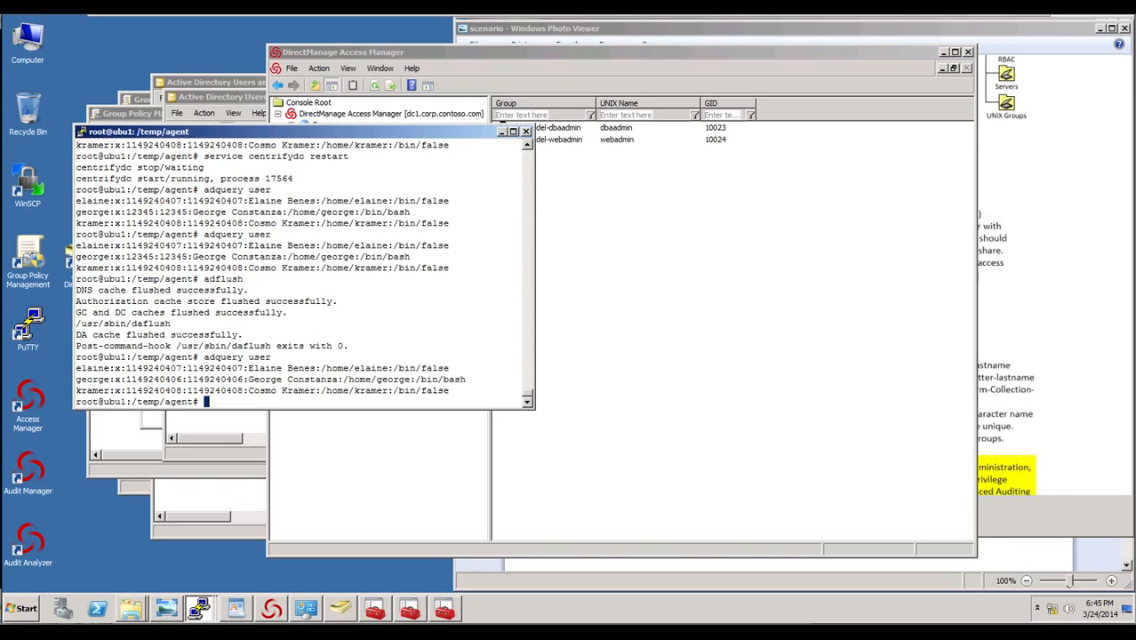
text(clear)
key(Return)
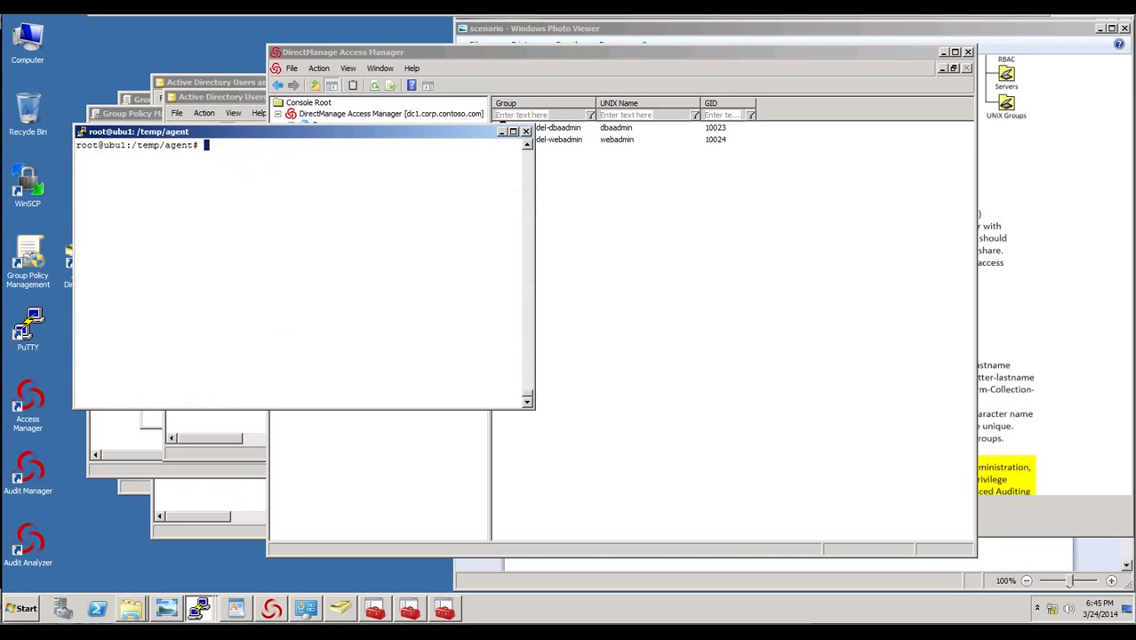
text(adquery group)
key(Return)
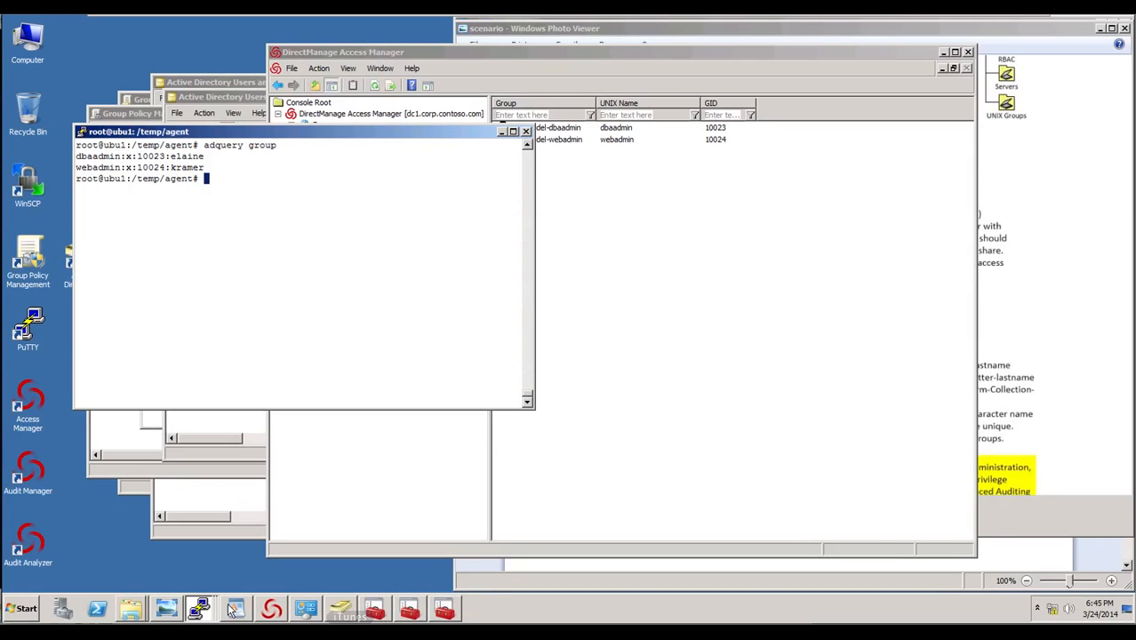
Switch to the suse1 PuTTY terminal and list all groups with getent group.
click(201, 608)
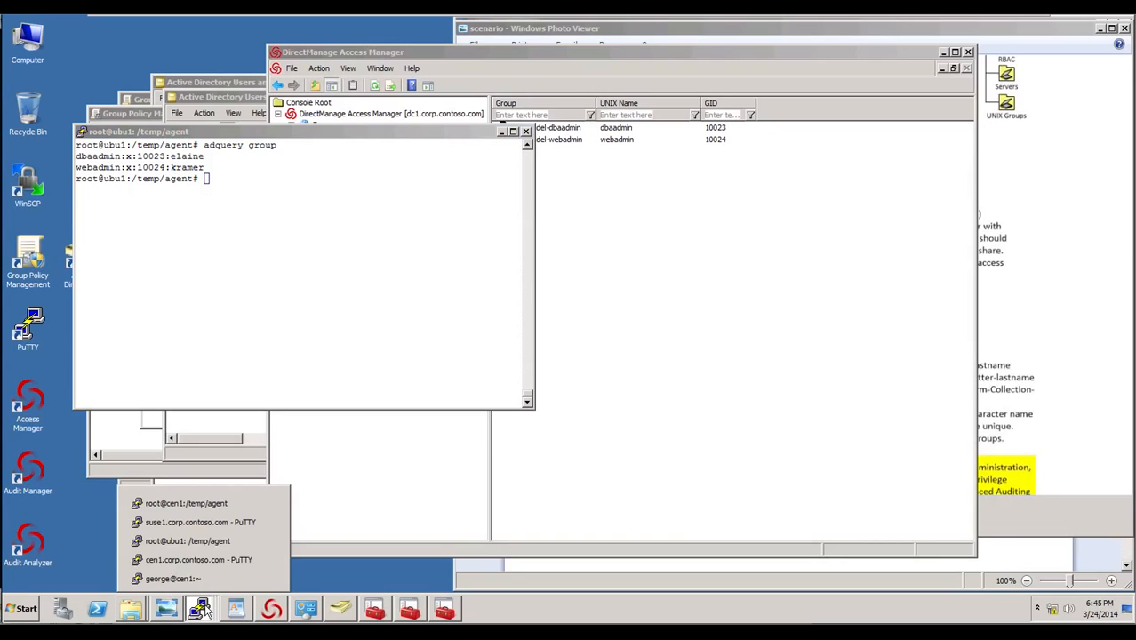
click(207, 522)
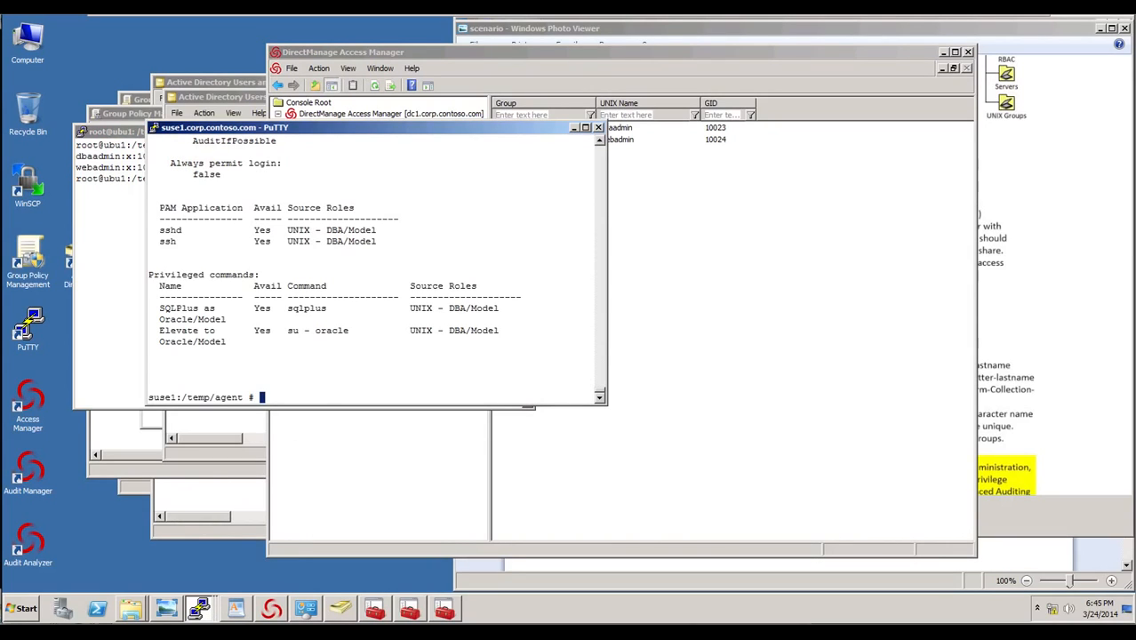
text(tent group)
key(Return)
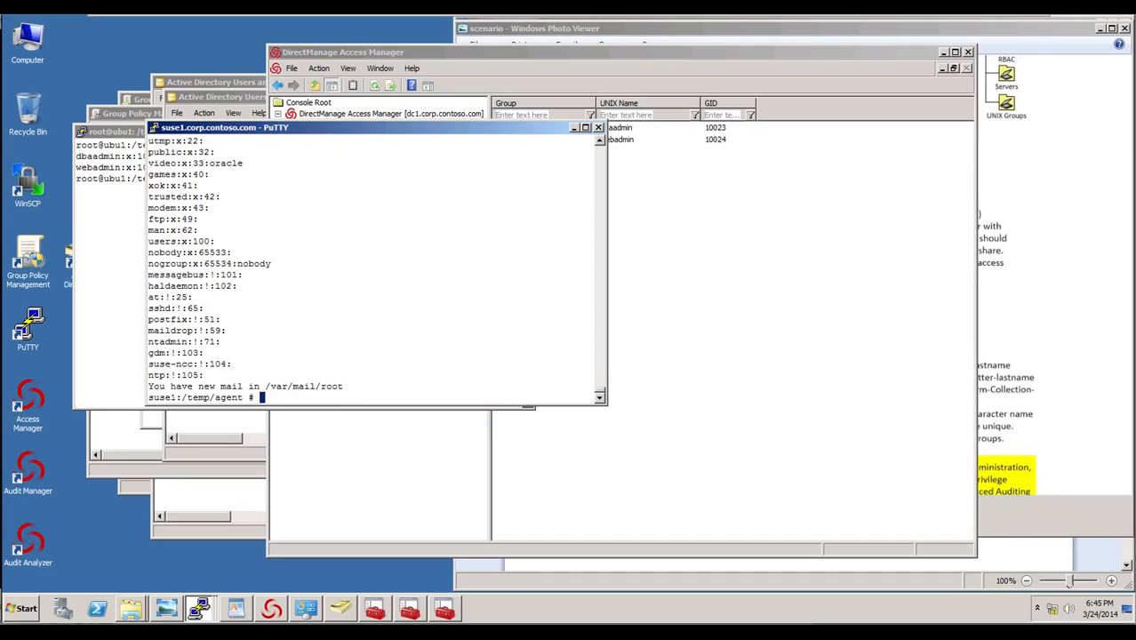
scroll(334, 361, up, 3)
scroll(334, 361, down, 3)
Filter the suse1 group listing with getent group | grep dbadmin.
key(Up)
text(| grep dbadmin)
key(Return)
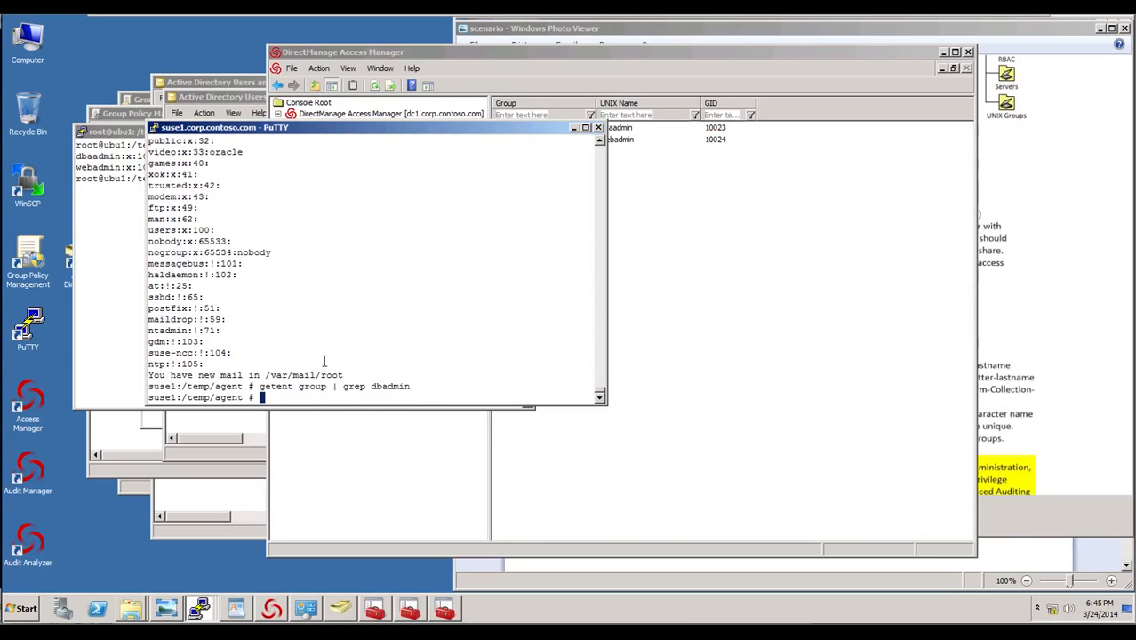
Flush the Centrify caches on suse1 with adflush and rerun getent group | grep dbadmin.
key(Up)
key(Up)
key(Up)
key(Up)
key(Up)
key(Return)
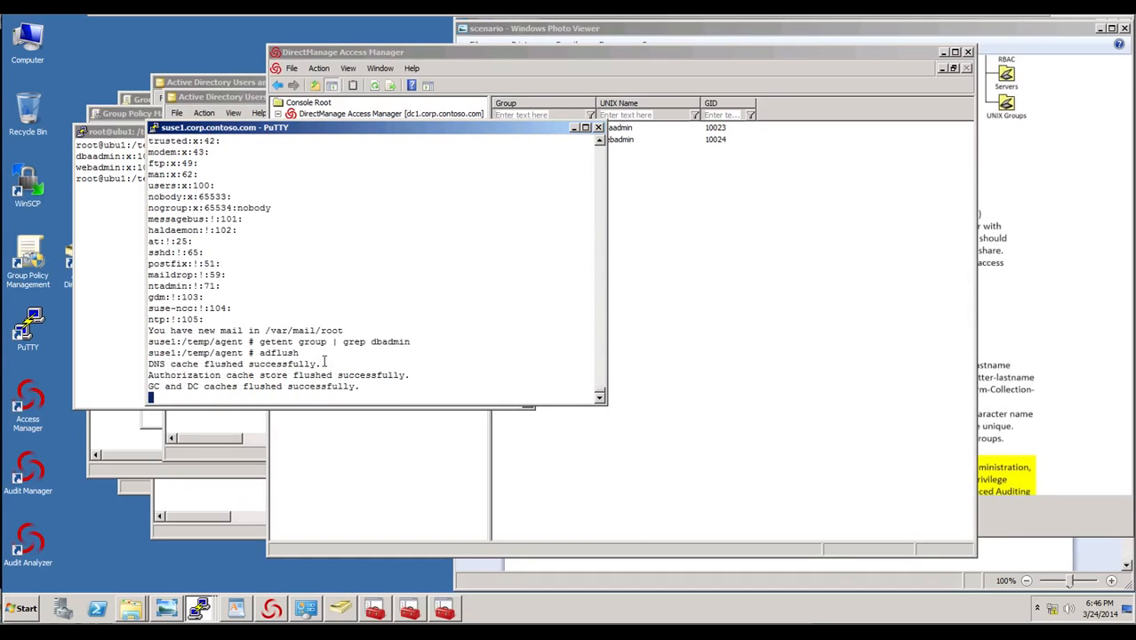
key(Up)
key(Up)
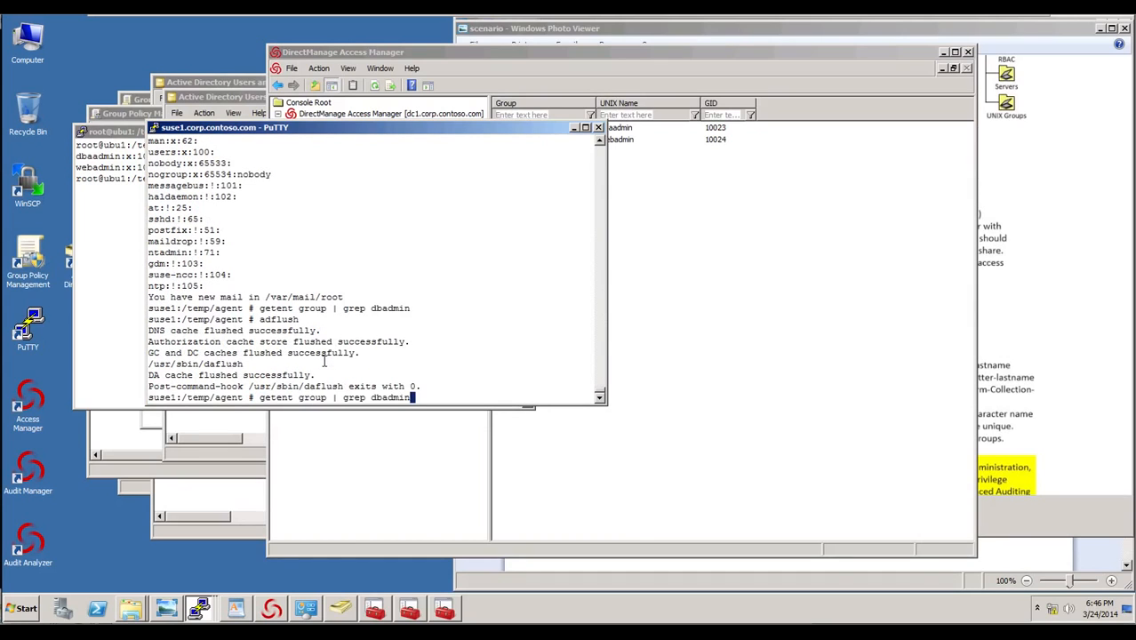
key(Return)
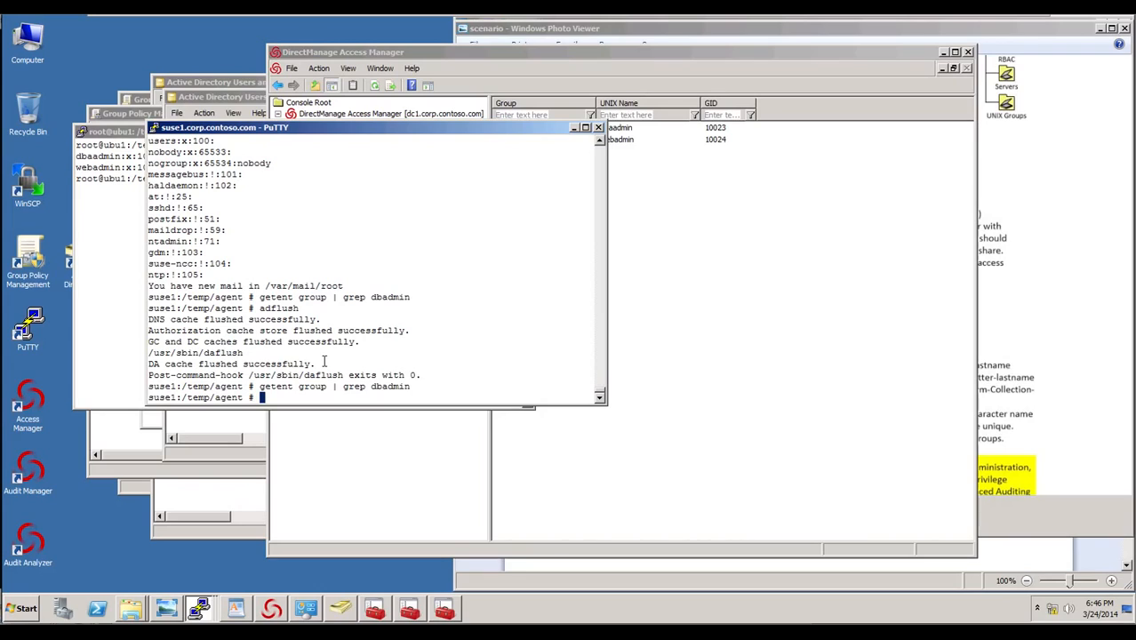
Correct the group filter on suse1 and run getent group | grep dbaadmin.
key(Up)
key(Left)
key(Left)
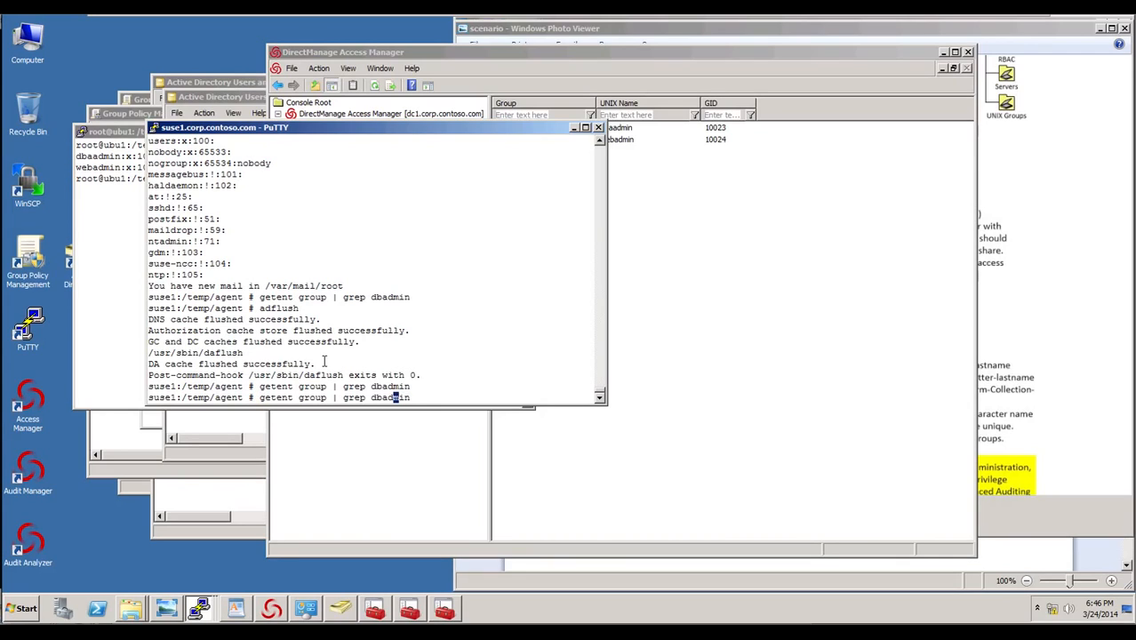
text(a)
key(Return)
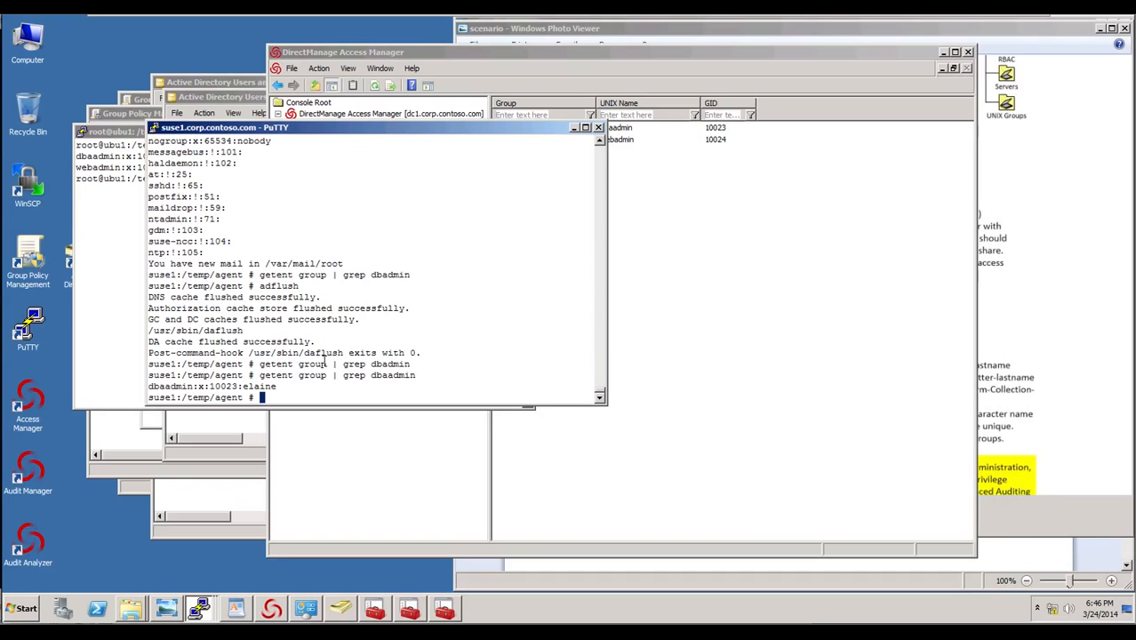
Bring up the cen1.corp.contoso.com PuTTY session, dismiss its connection error, and close the inactive window.
click(199, 610)
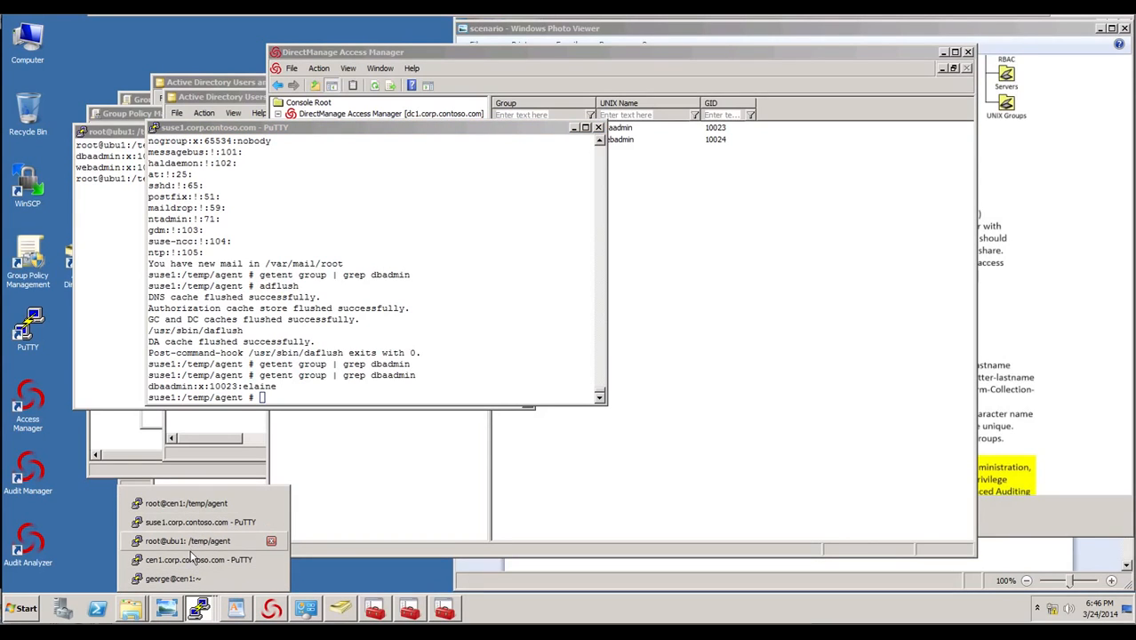
click(191, 559)
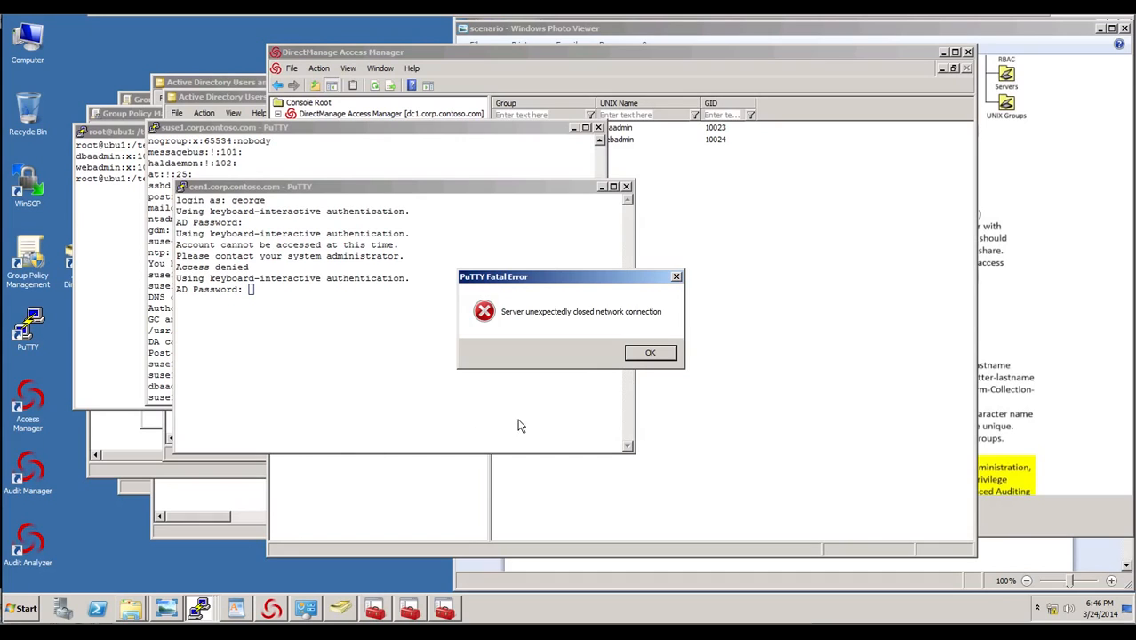
click(639, 353)
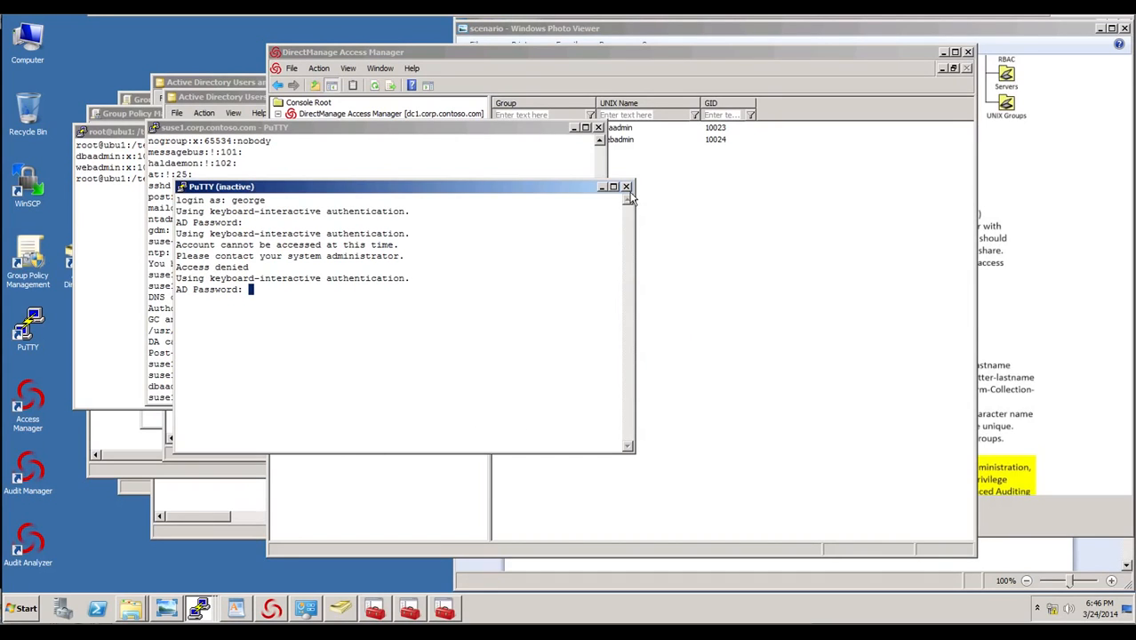
click(627, 187)
Switch to the root terminal on cen1 and look up the webadmin group with getent group webadmin.
click(198, 608)
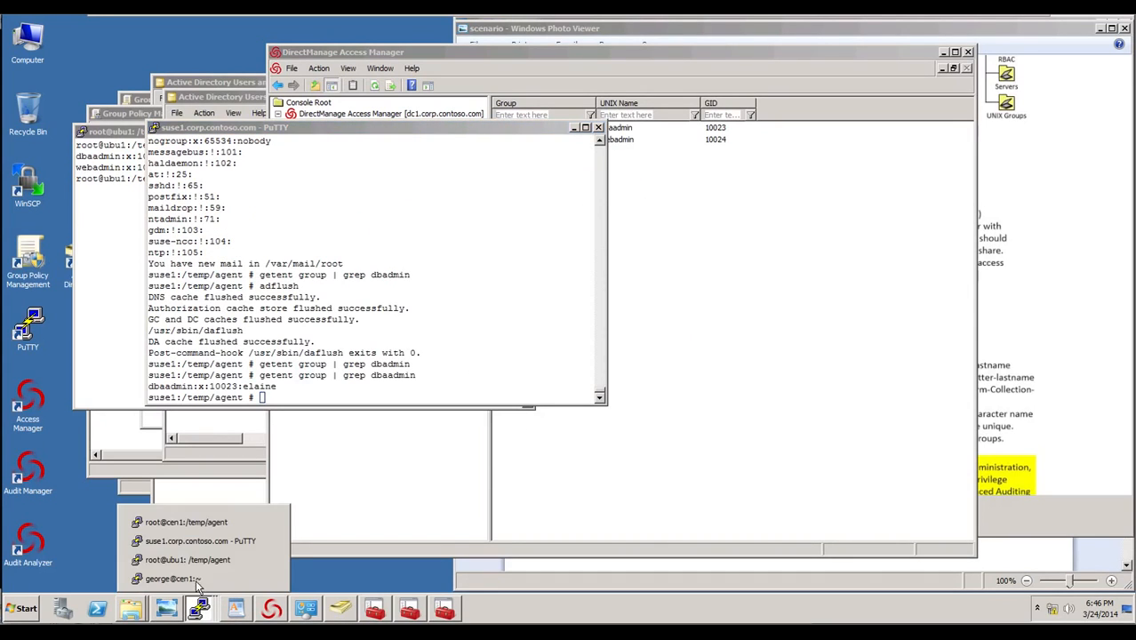
click(208, 523)
key(Up)
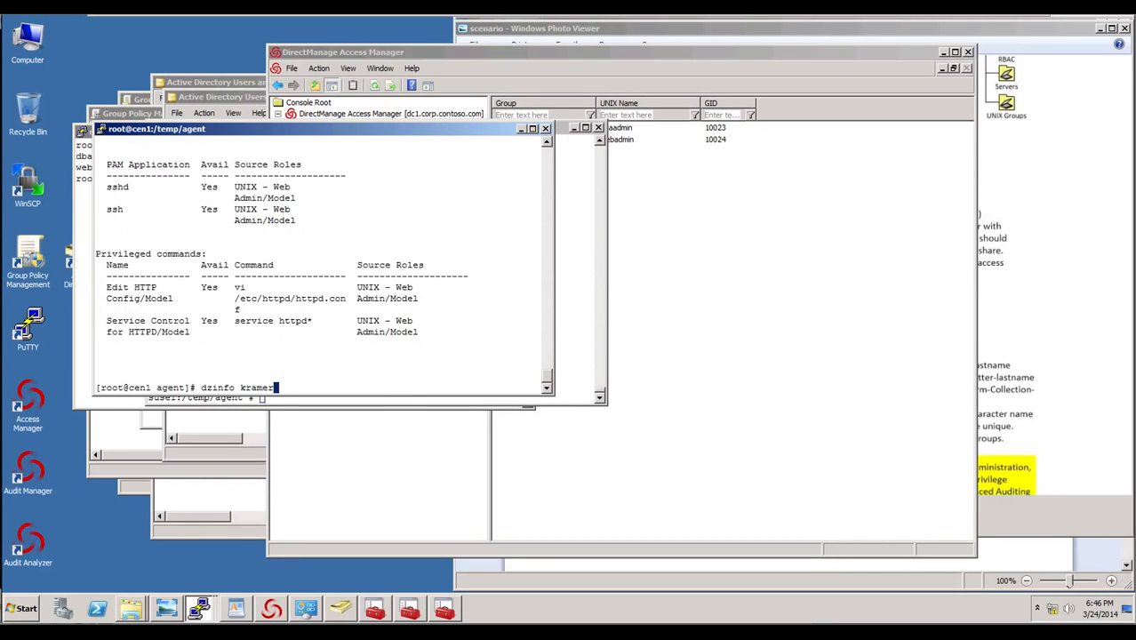
key(BackSpace)
key(BackSpace)
key(BackSpace)
key(BackSpace)
key(BackSpace)
key(BackSpace)
key(BackSpace)
key(BackSpace)
key(BackSpace)
key(BackSpace)
key(BackSpace)
key(BackSpace)
key(BackSpace)
text(getent group webadmin)
key(Return)
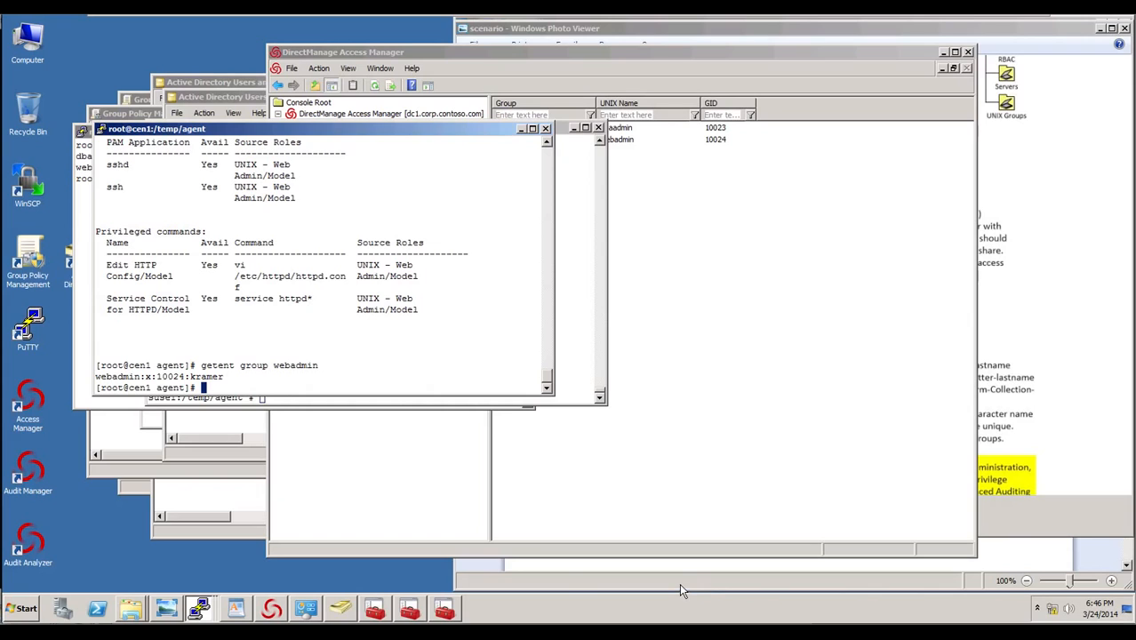
In the WordPad test plan, strike through item 9 about managing UNIX secondary group memberships from Active Directory.
click(567, 589)
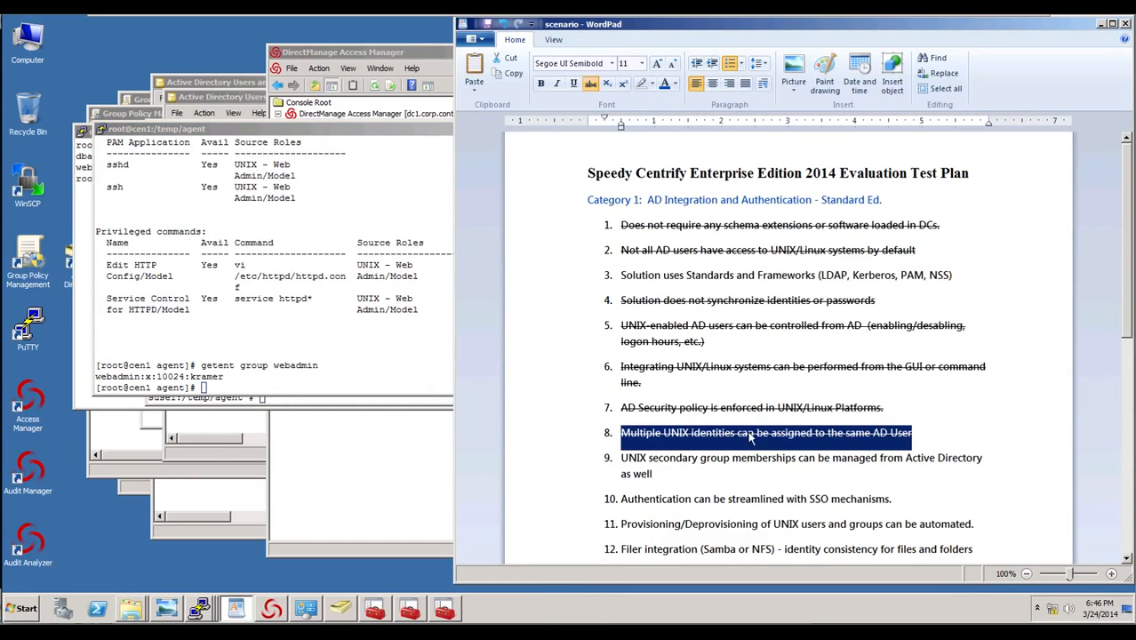
triple_click(644, 469)
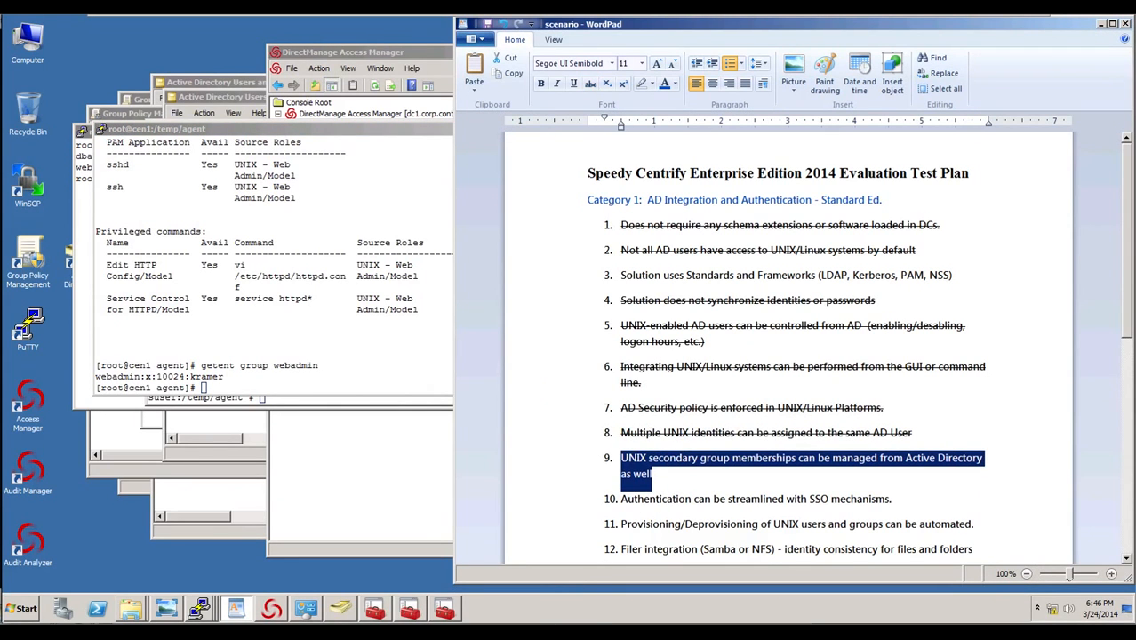
click(591, 82)
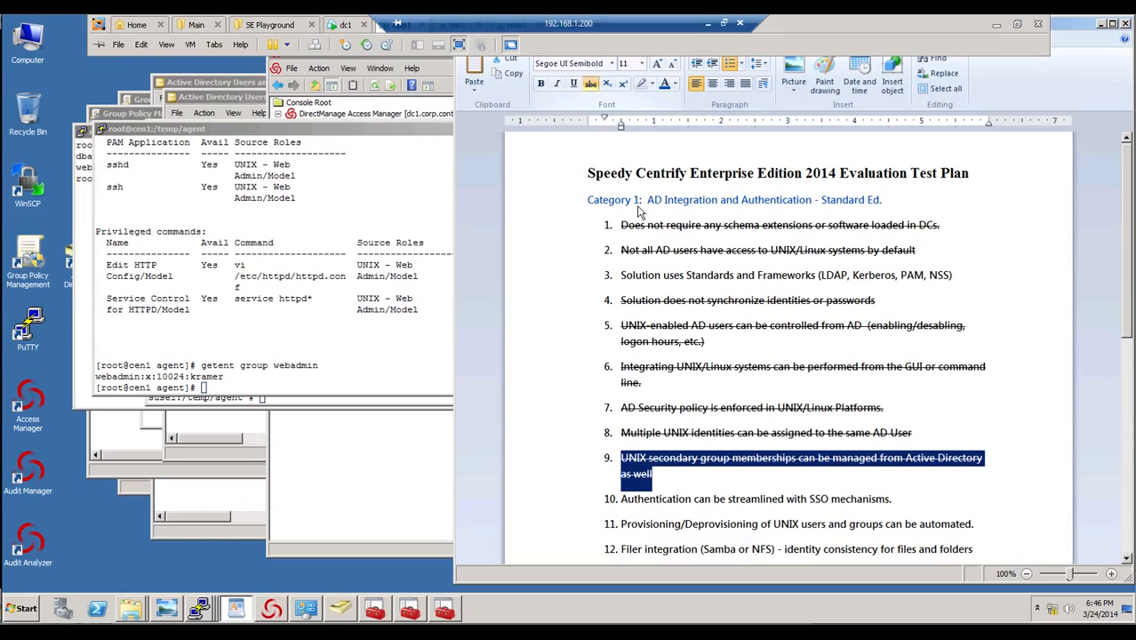
scroll(788, 347, down, 3)
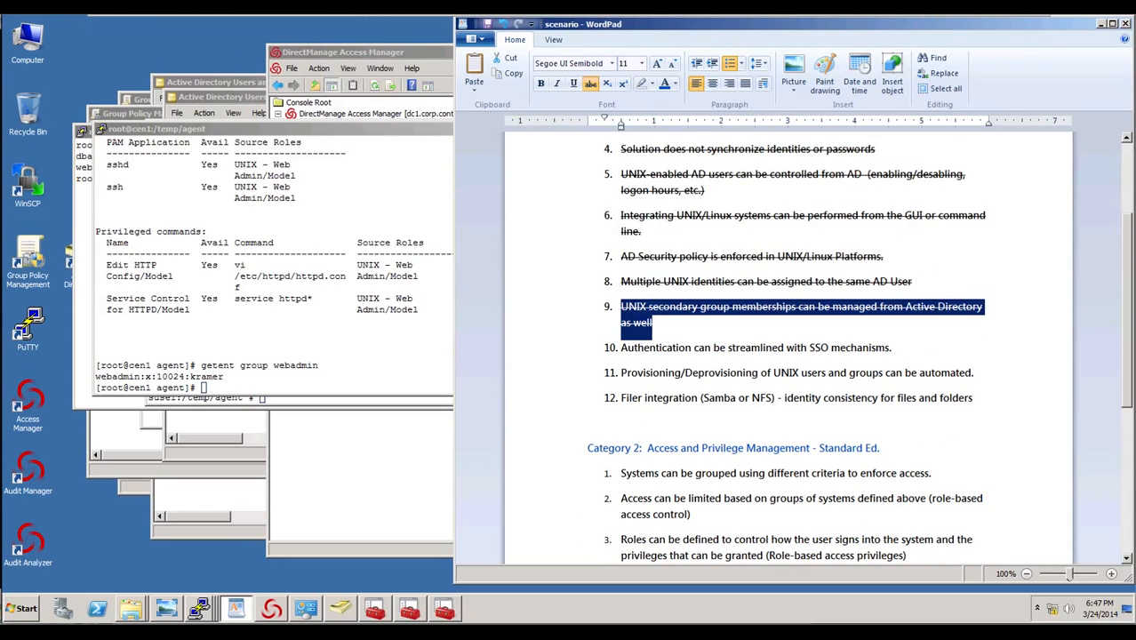
Open the configuration for a new PuTTY session from the root terminal on cen1.
click(301, 324)
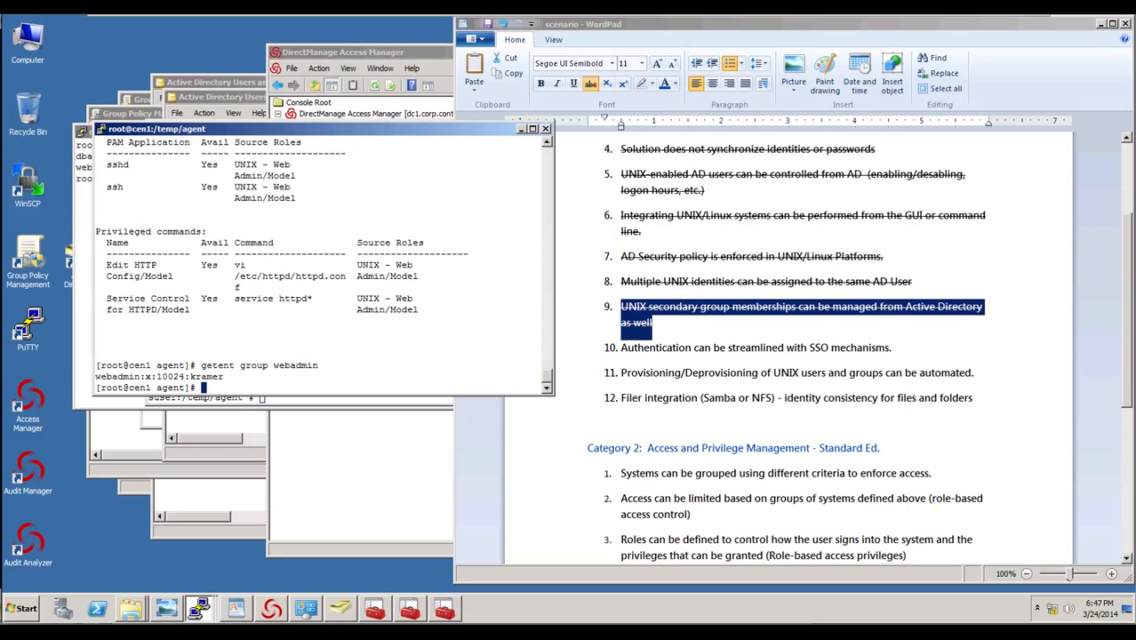
right_click(99, 133)
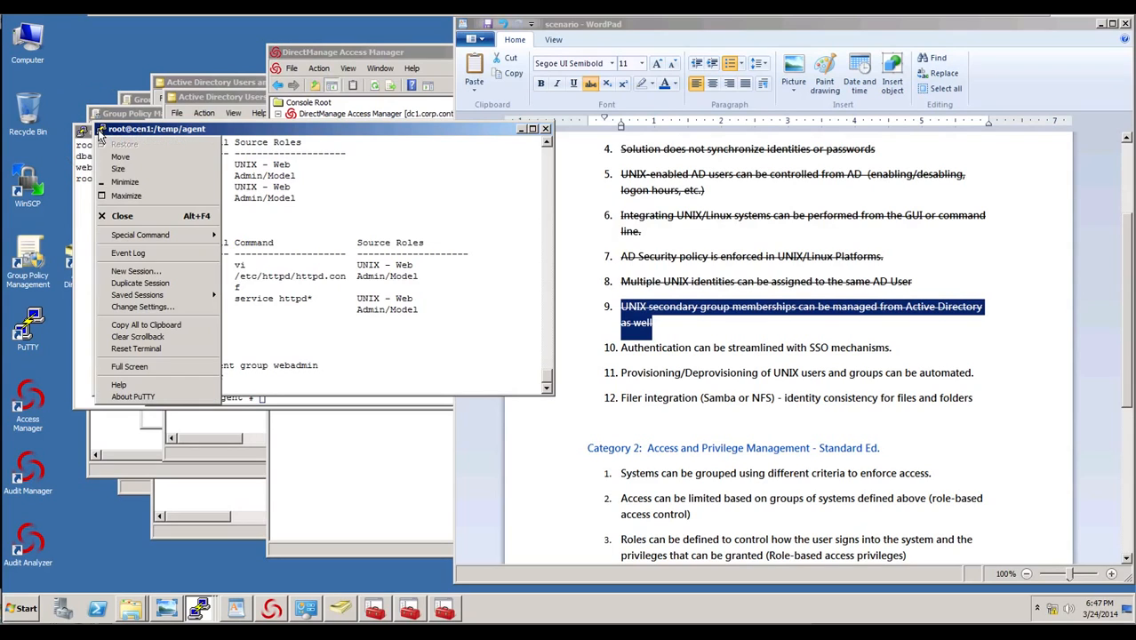
click(135, 271)
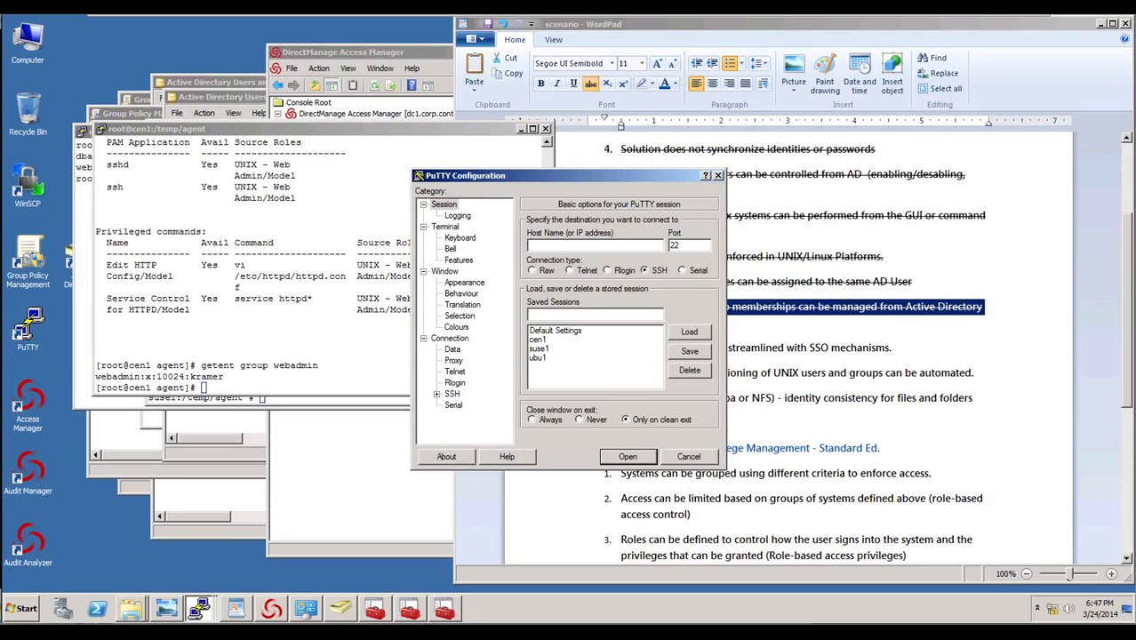
click(218, 372)
drag(257, 366, 274, 381)
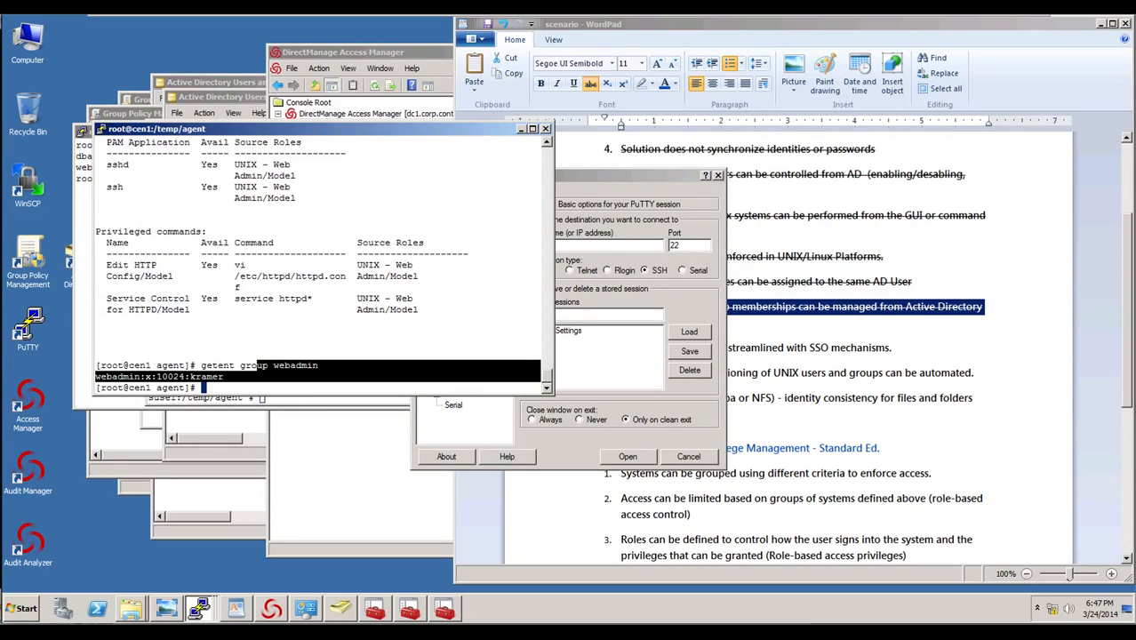
click(272, 379)
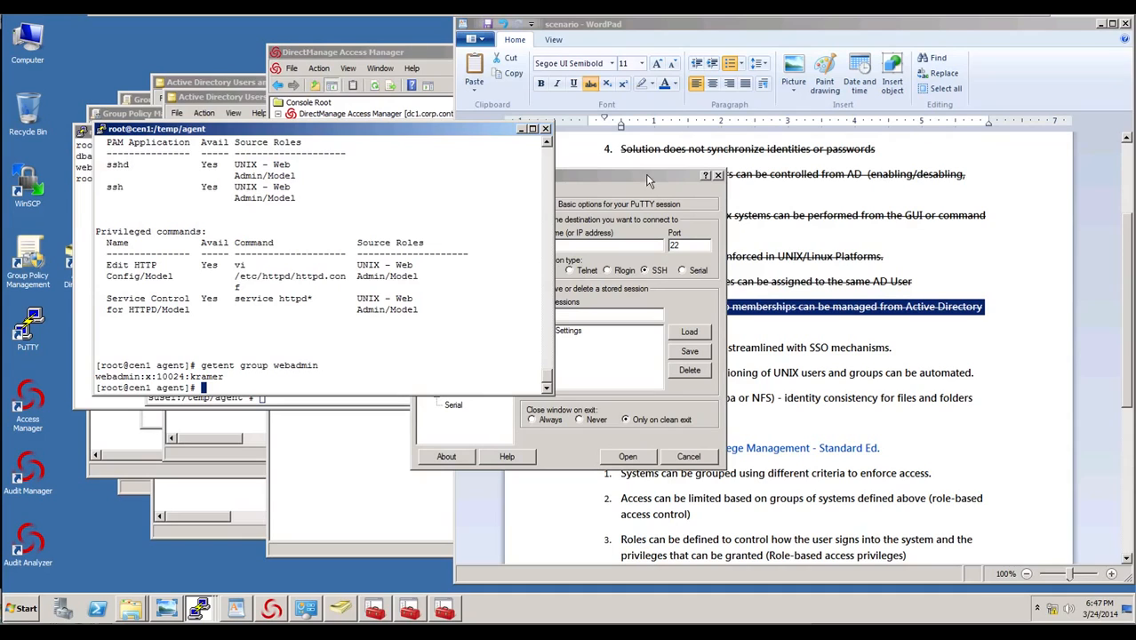
Review the new PuTTY session's SSH authentication settings, including the GSSAPI options.
click(596, 190)
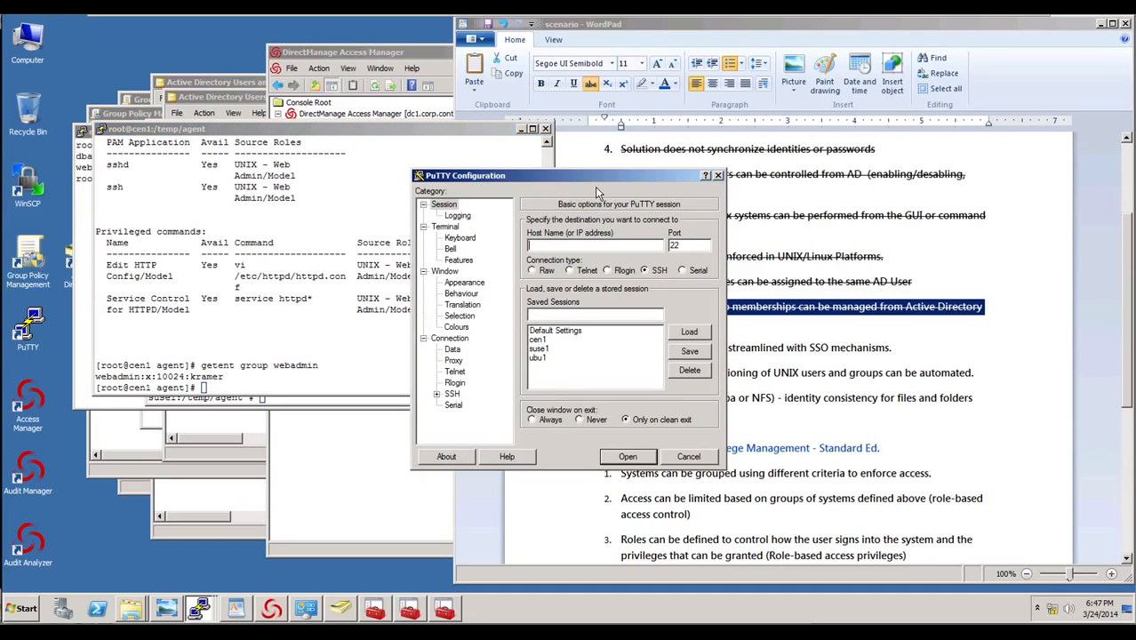
click(436, 394)
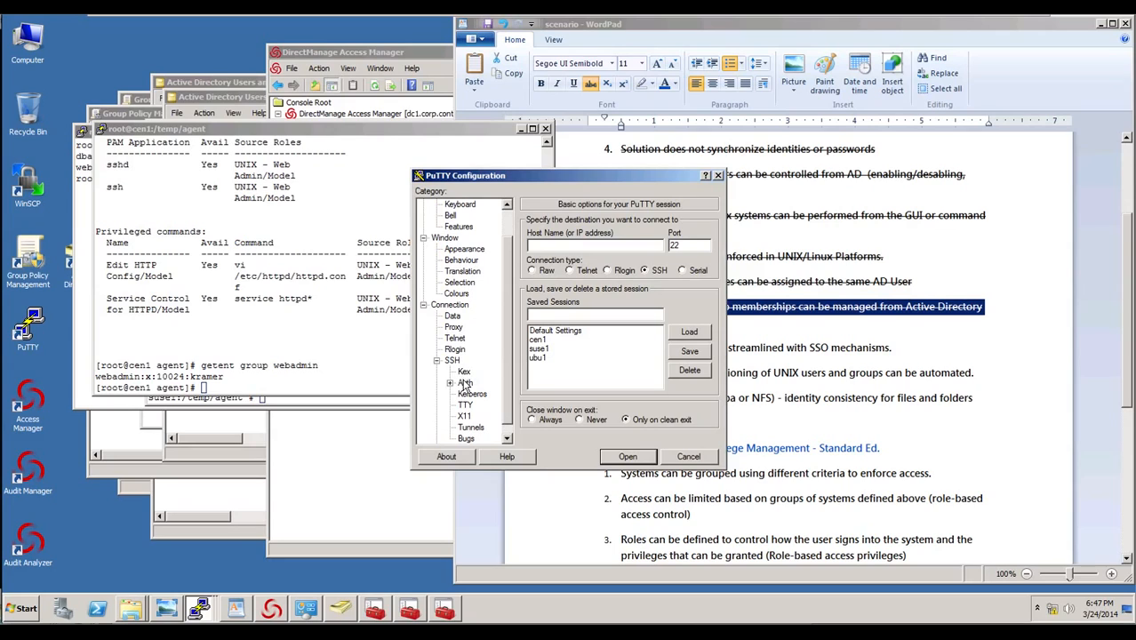
click(465, 382)
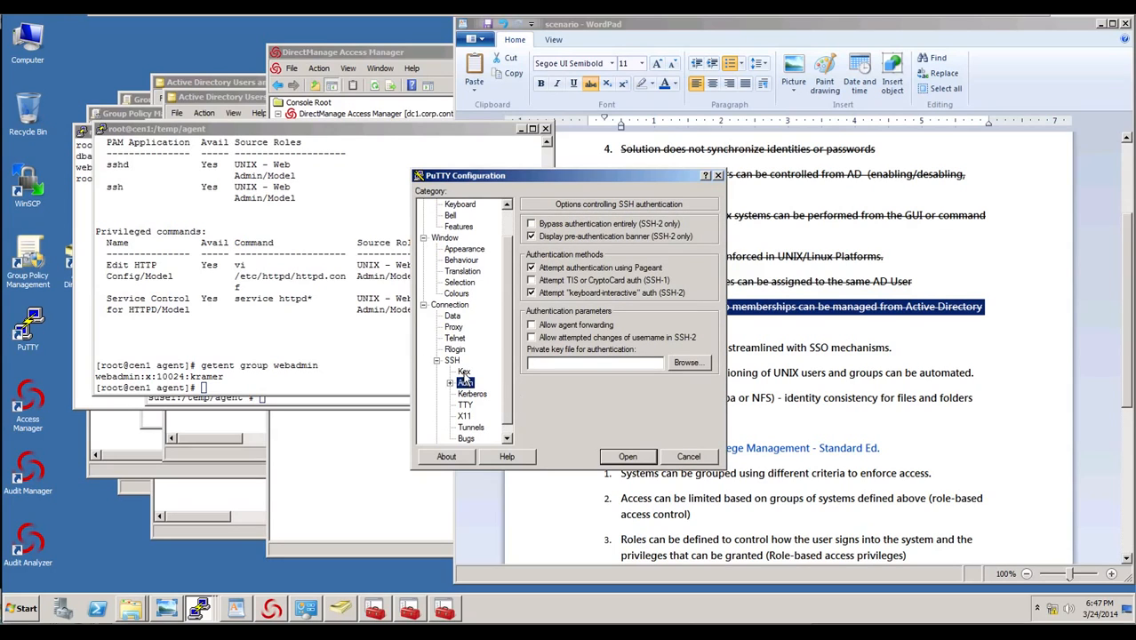
click(464, 373)
click(465, 384)
click(450, 383)
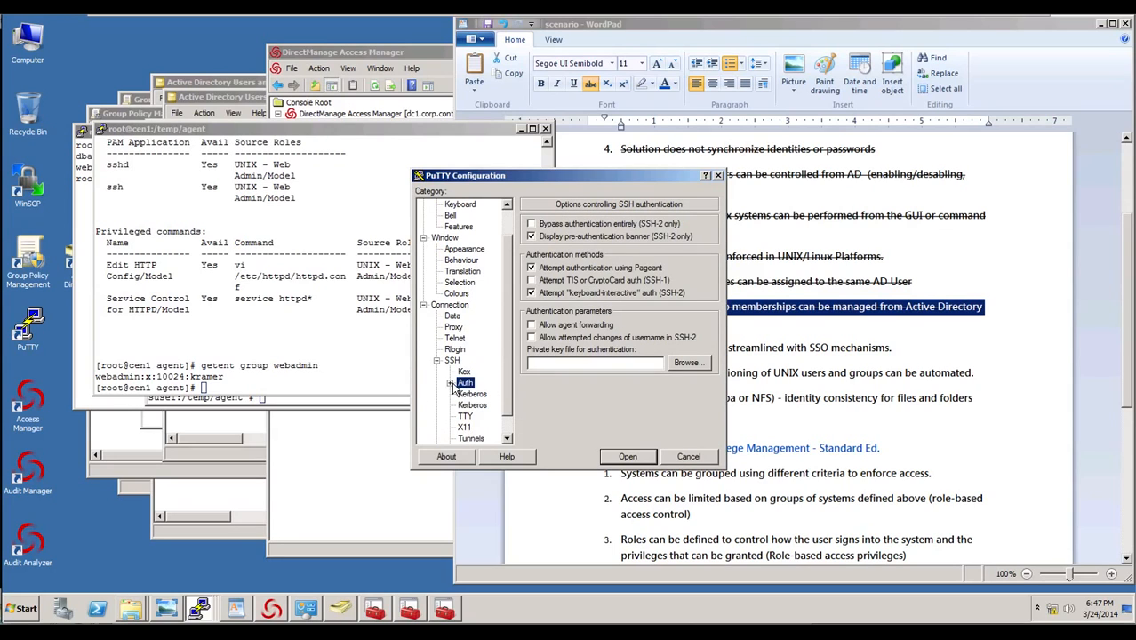
click(484, 395)
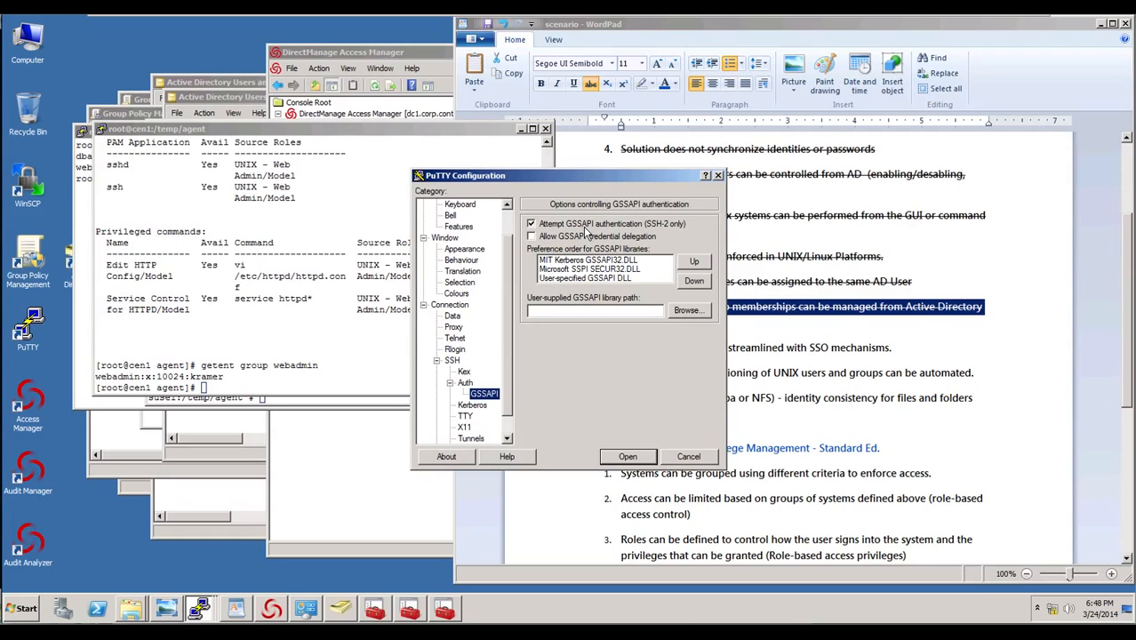
Load the saved cen1 session into the PuTTY configuration.
click(508, 288)
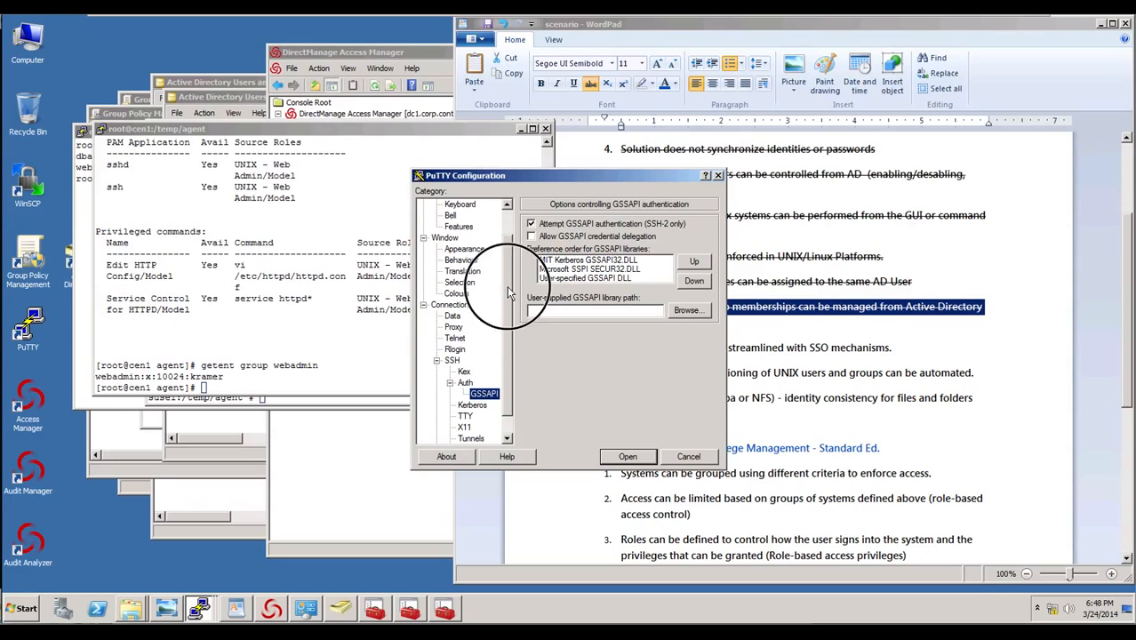
drag(508, 287, 490, 214)
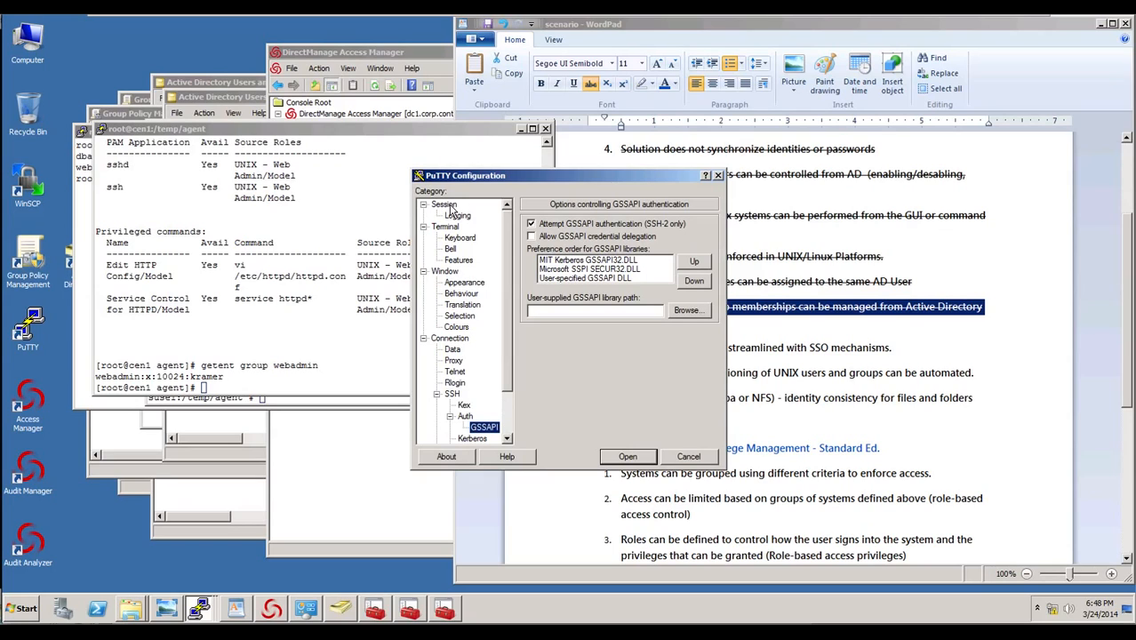
click(446, 205)
click(557, 342)
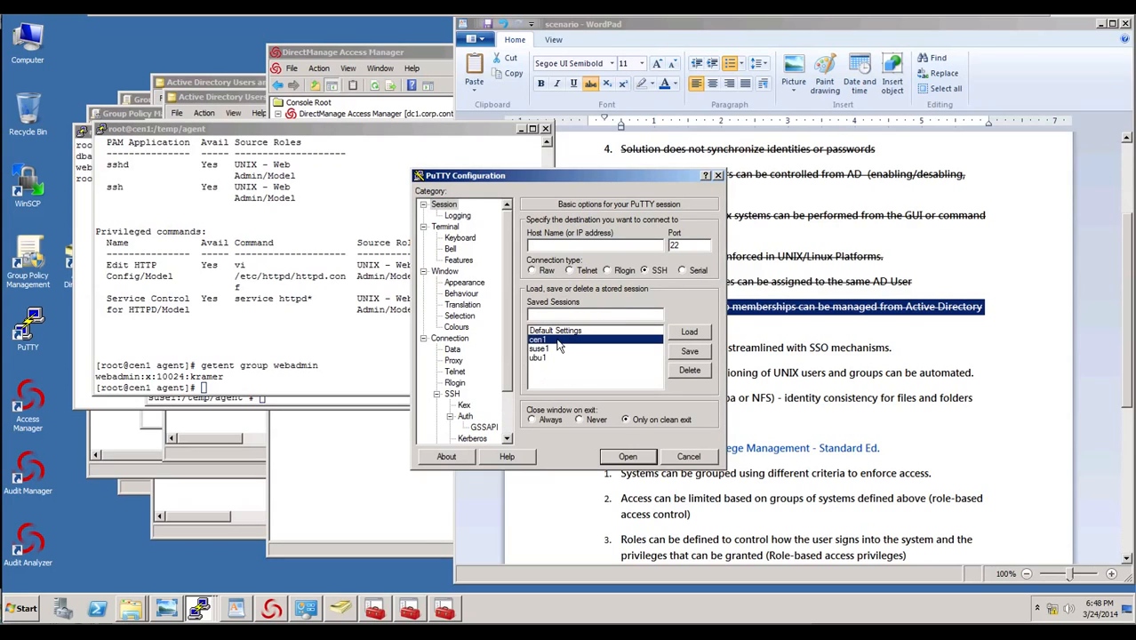
click(690, 333)
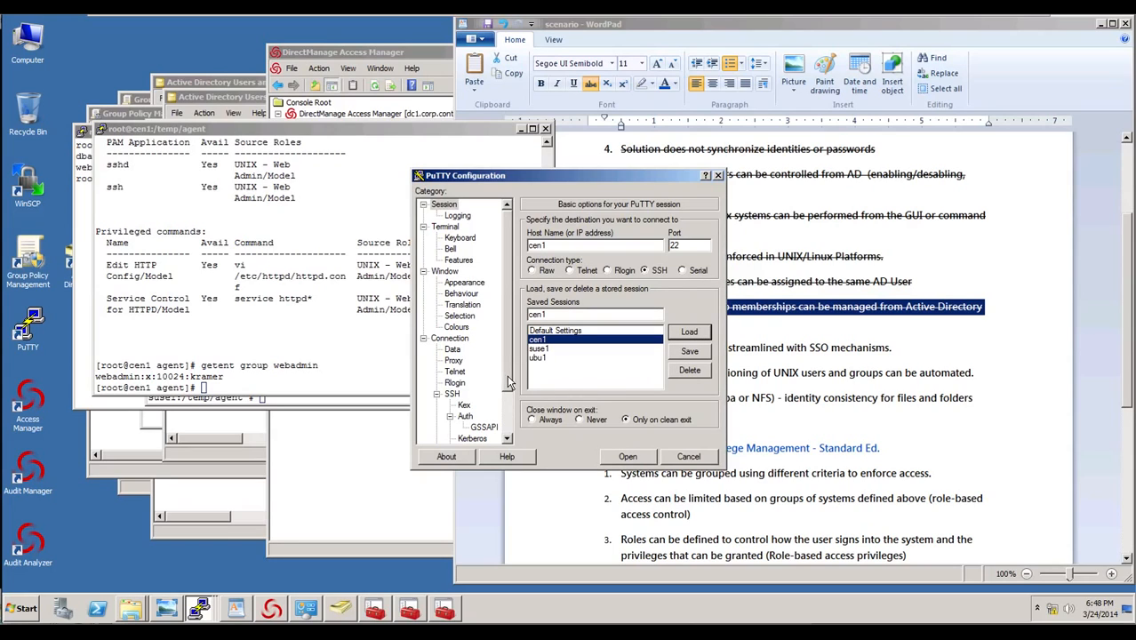
Enable attempting GSSAPI authentication (SSH-2 only) for the cen1 session and return to its basic session options.
click(486, 428)
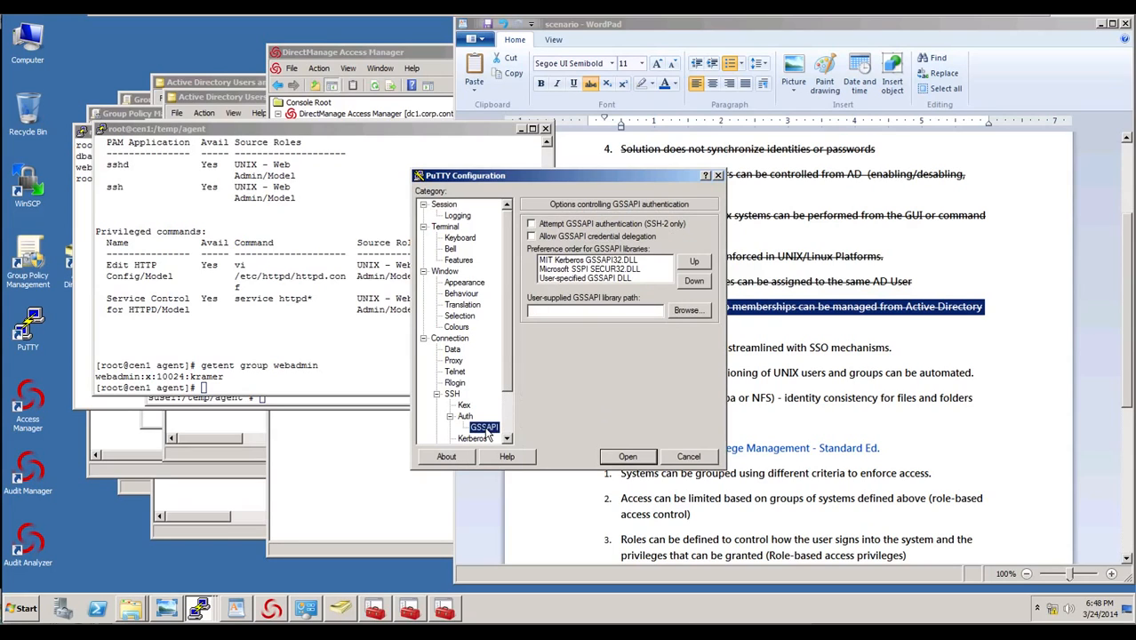
click(532, 224)
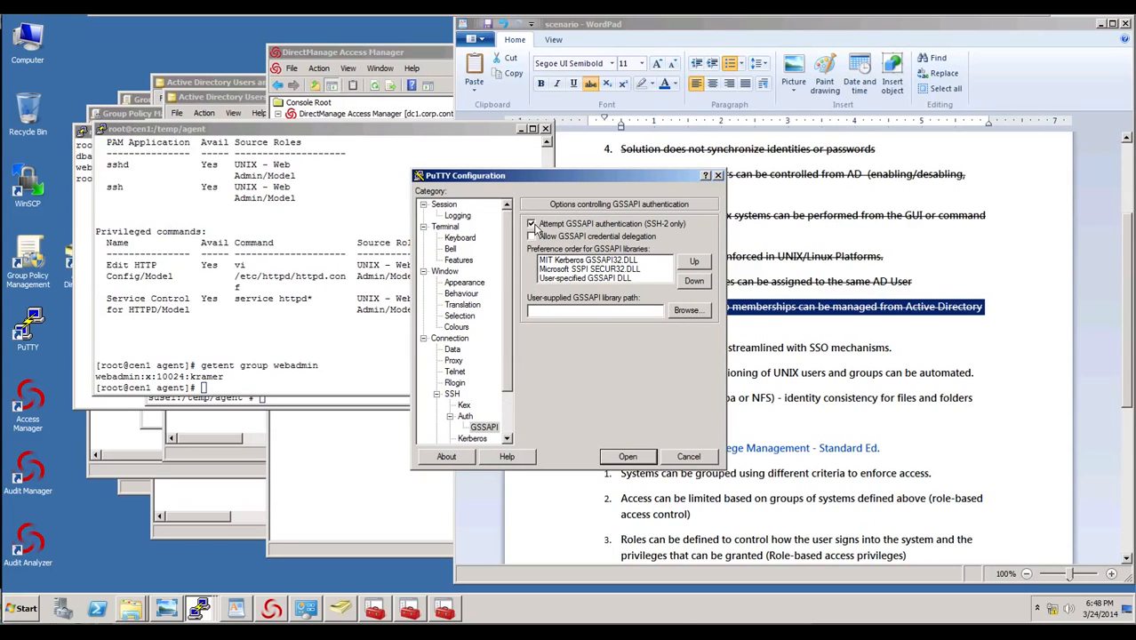
click(449, 207)
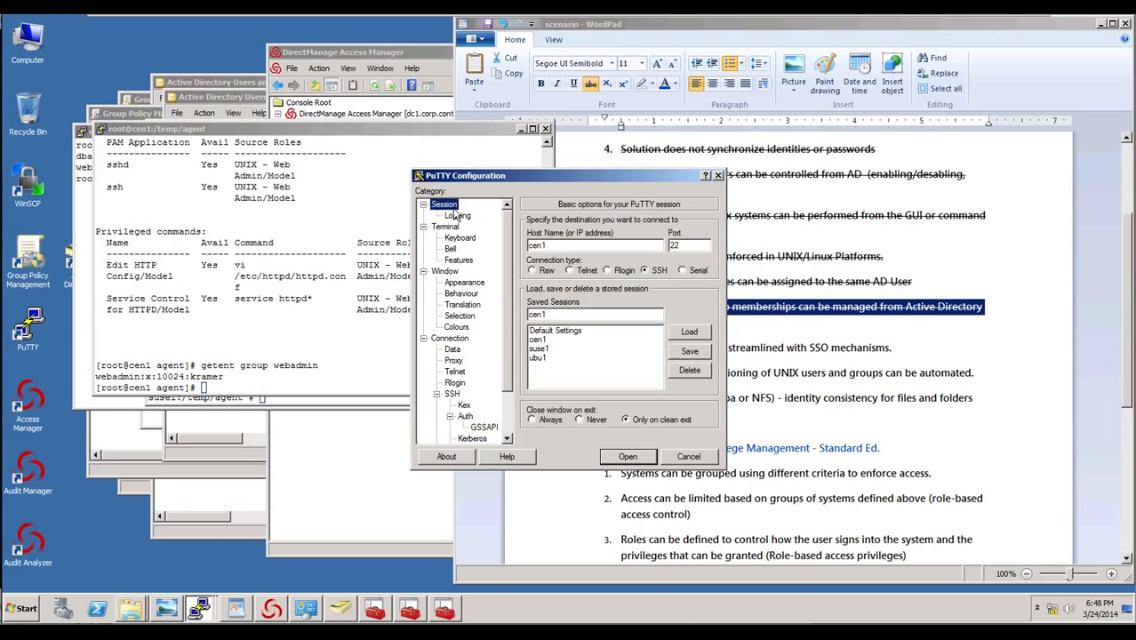
Open the connection to cen1 and log in with the user's UNIX login name.
click(629, 457)
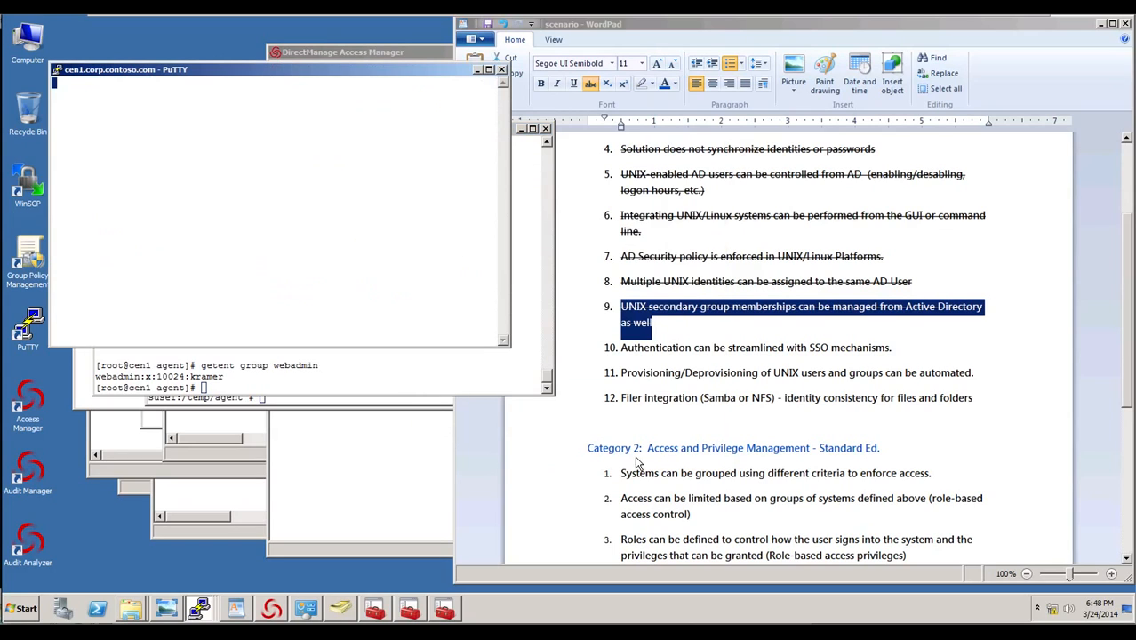
drag(254, 74, 496, 165)
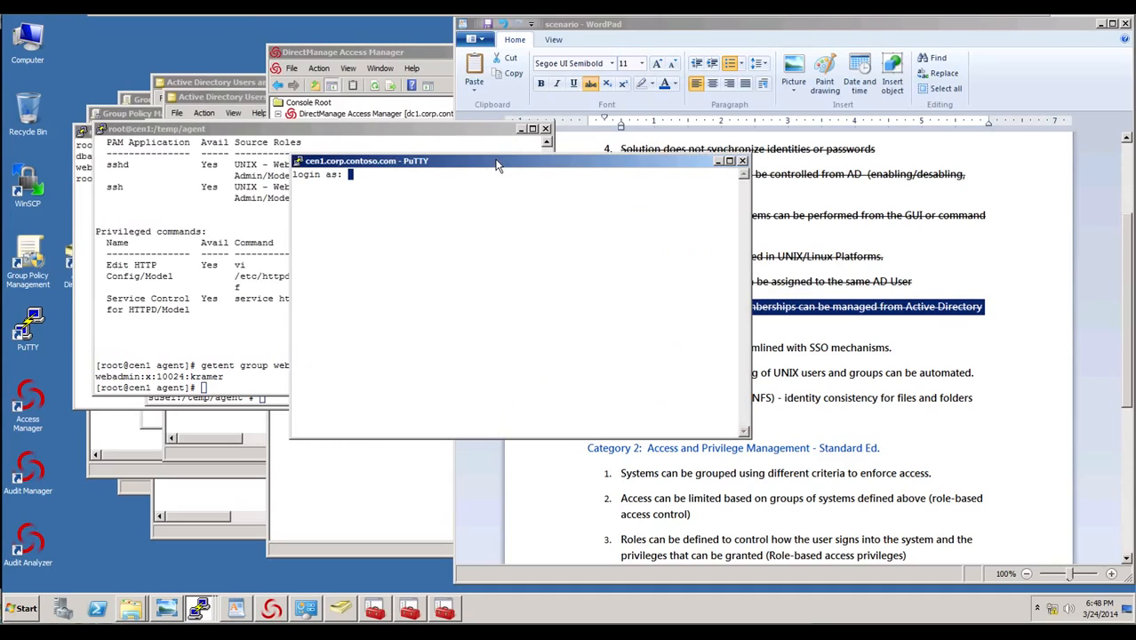
text(george)
key(Return)
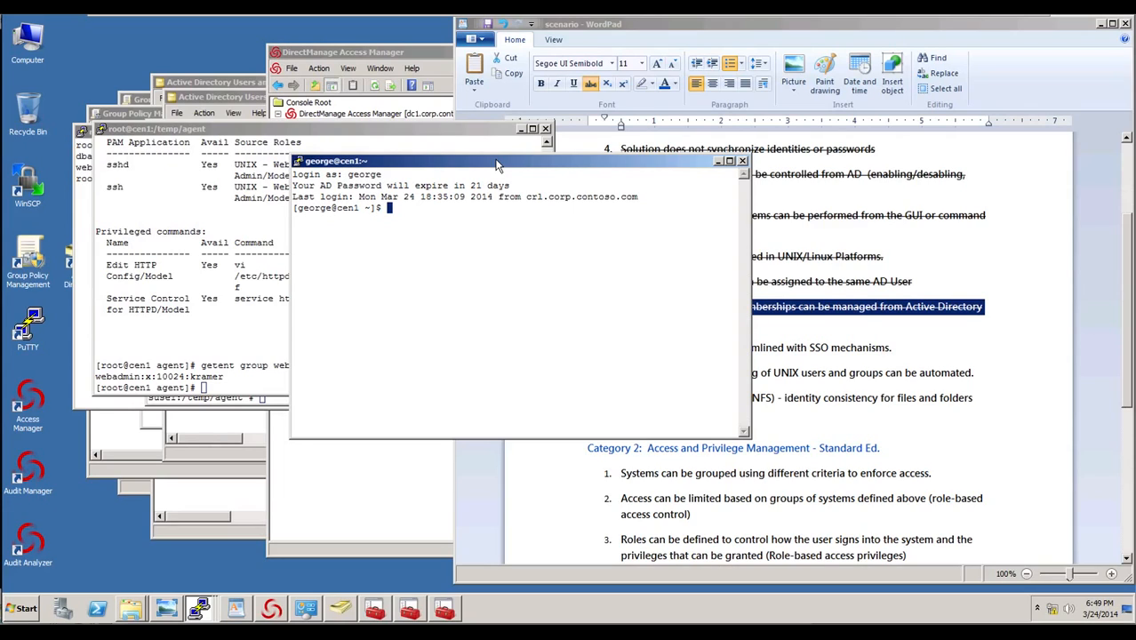
Change to the /temp/agent directory on cen1, listing the contents of /temp and of agent.
text(cd /temp)
key(Return)
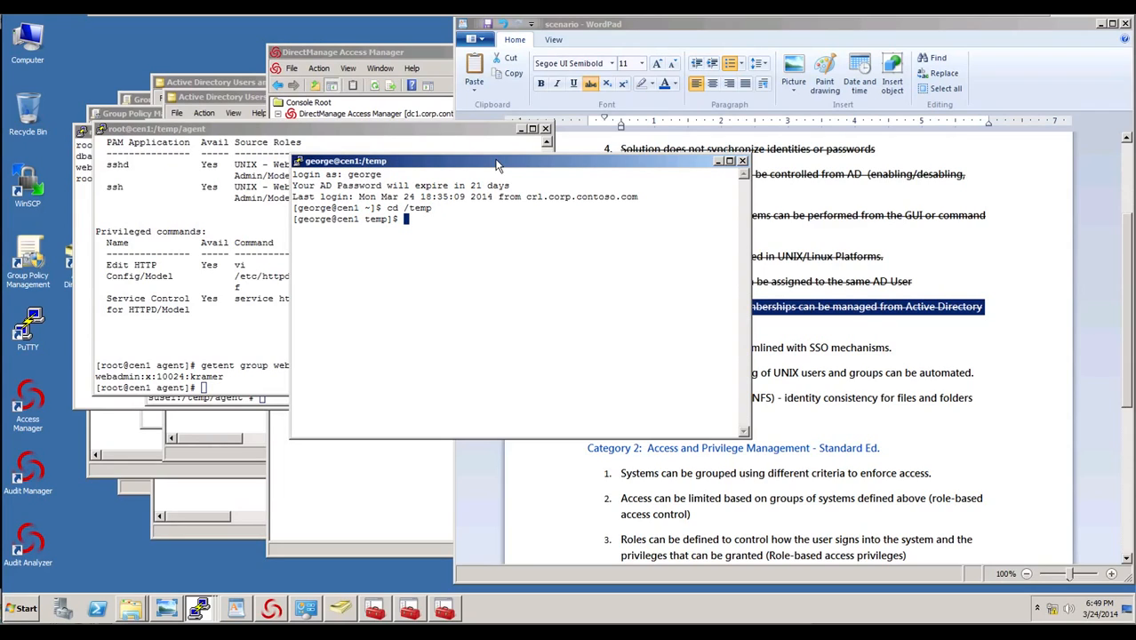
text(ls)
key(Return)
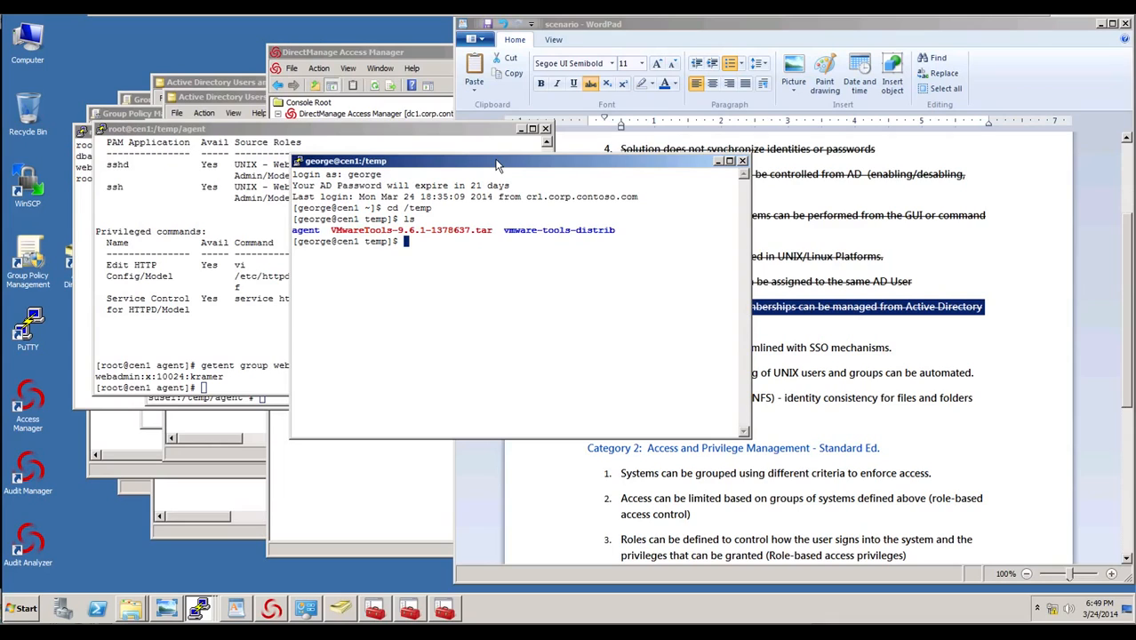
text(cd agent)
key(Return)
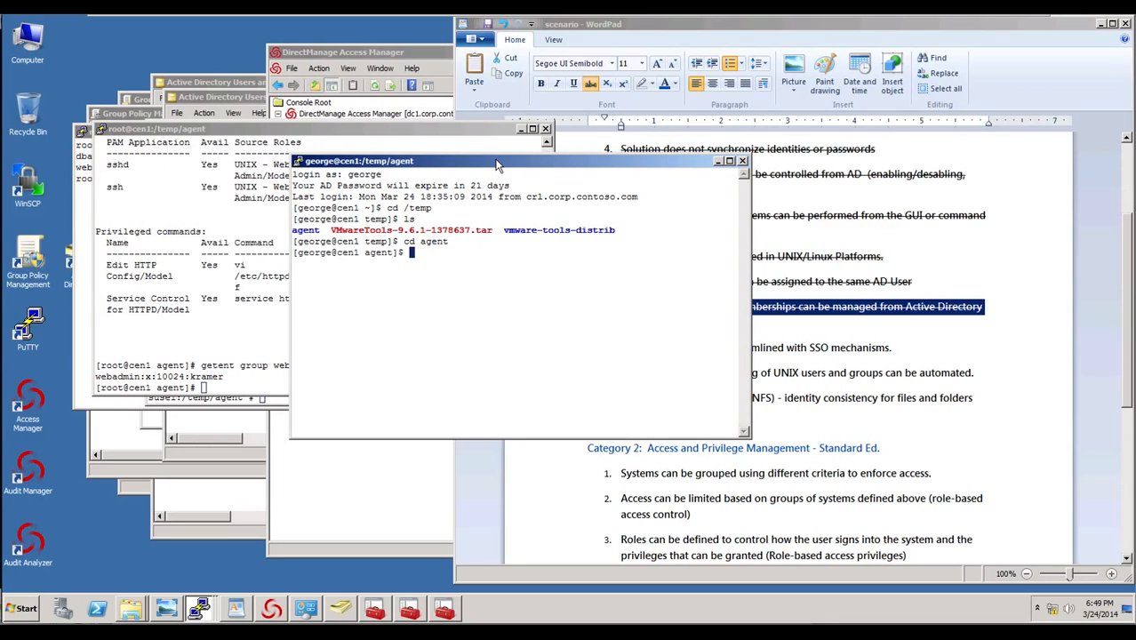
text(ls)
key(Return)
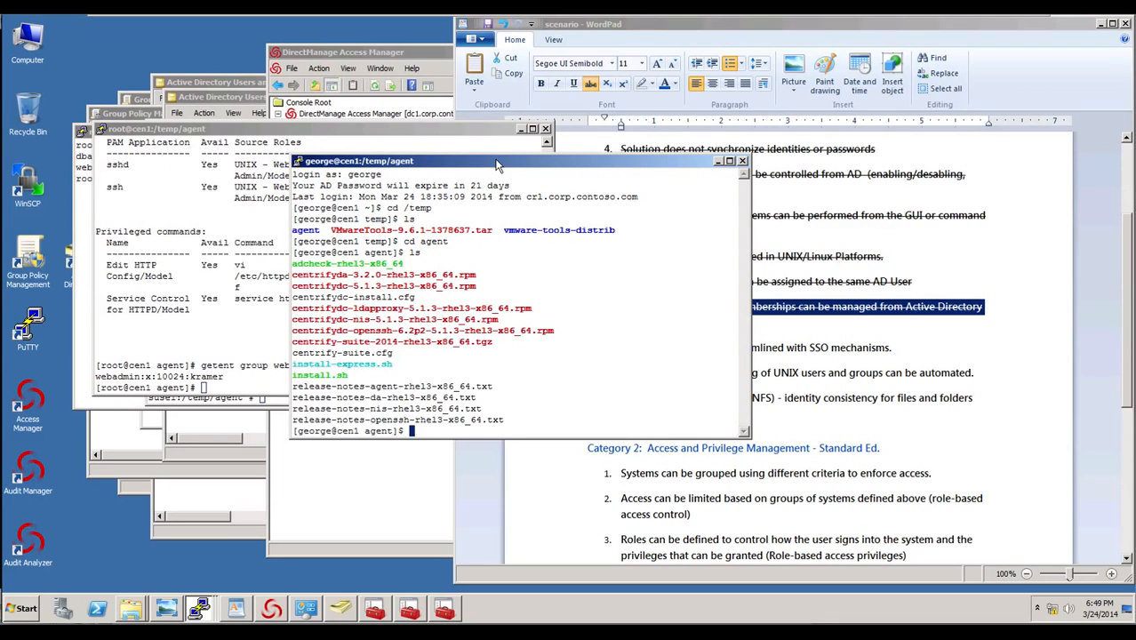
Install the Centrify OpenSSH package with dzdo rpm -Uvh centrifydc-openssh-6.2p2-5.1.3-rhel3-x86_64.rpm, authenticating with the AD password.
text(dzdo centrifydc-op)
key(Tab)
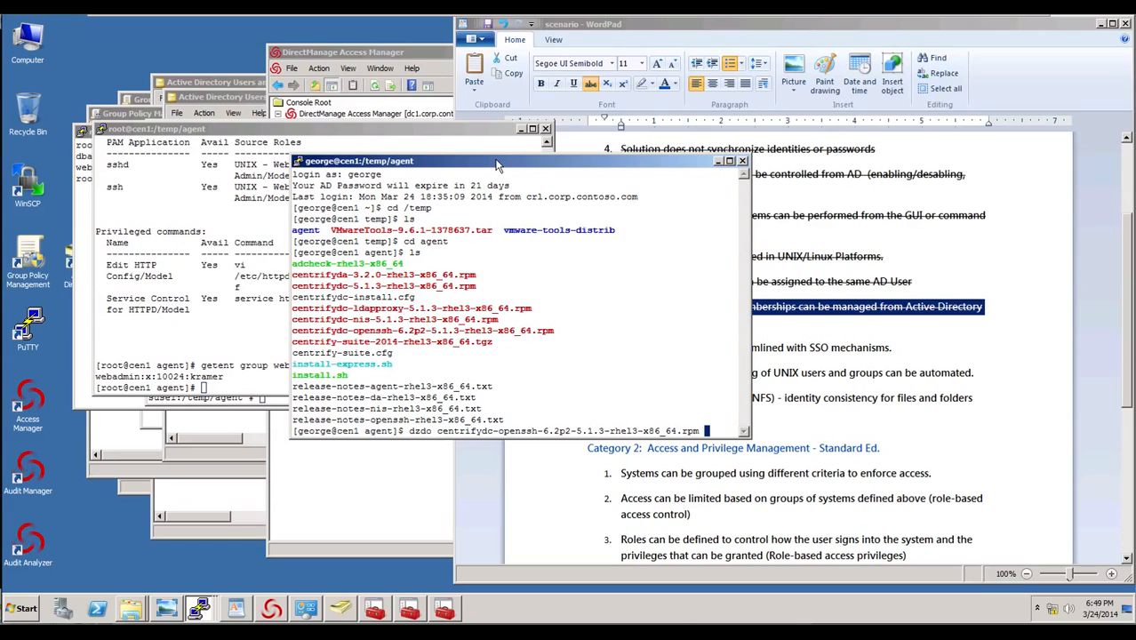
key(Left)
key(Left)
key(Left)
key(Left)
key(Left)
key(Left)
key(Left)
key(Left)
key(Left)
key(Left)
key(Left)
key(Left)
key(Left)
key(Left)
key(Left)
key(Left)
key(Left)
key(Left)
key(Left)
key(Left)
key(Left)
key(Left)
key(Left)
key(Left)
key(Left)
key(Left)
key(Left)
text(rp)
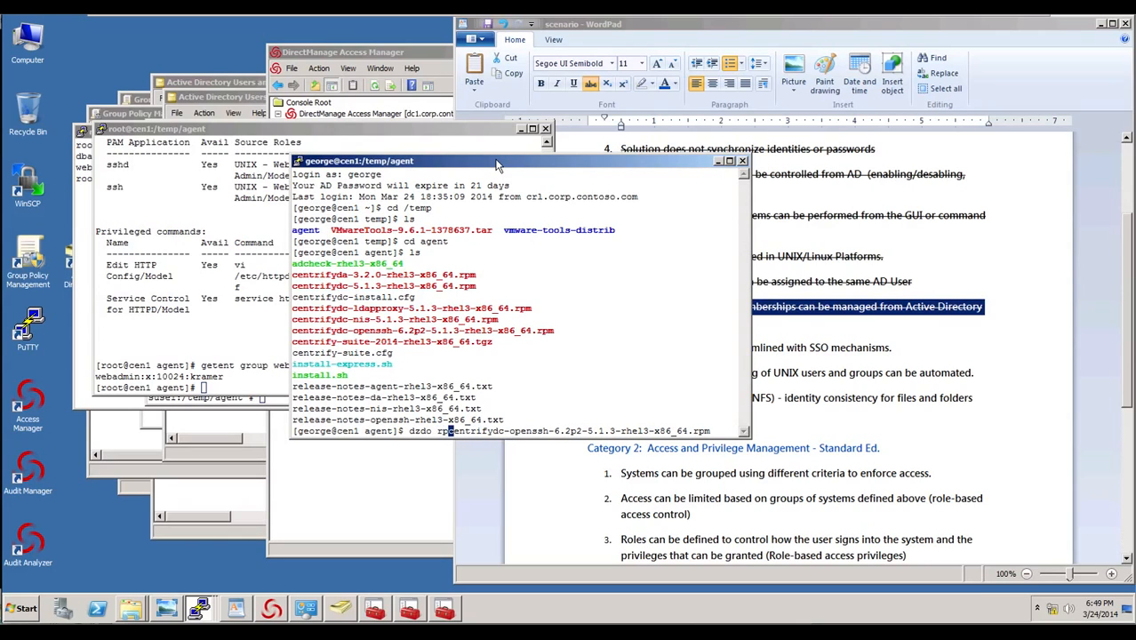
text(m -Uv)
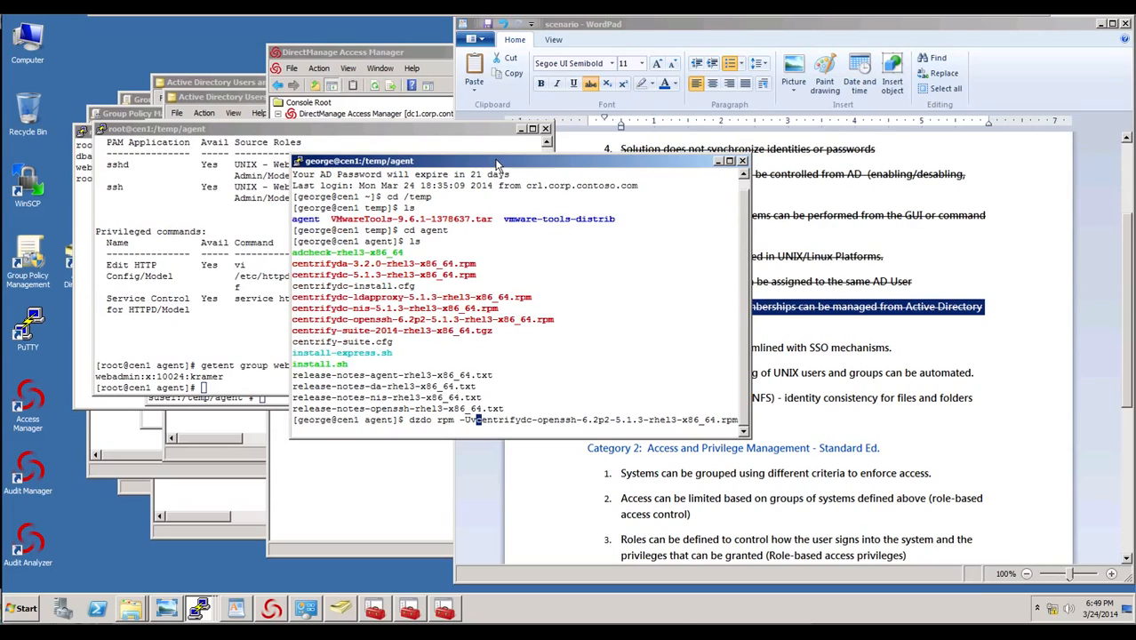
text(h)
key(Return)
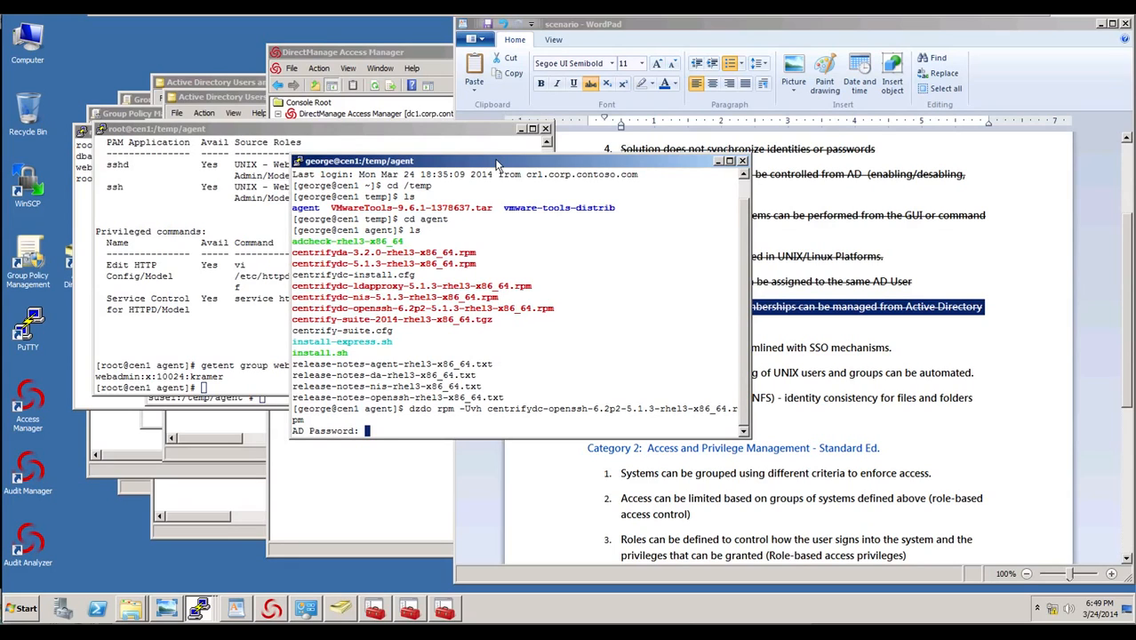
key(Return)
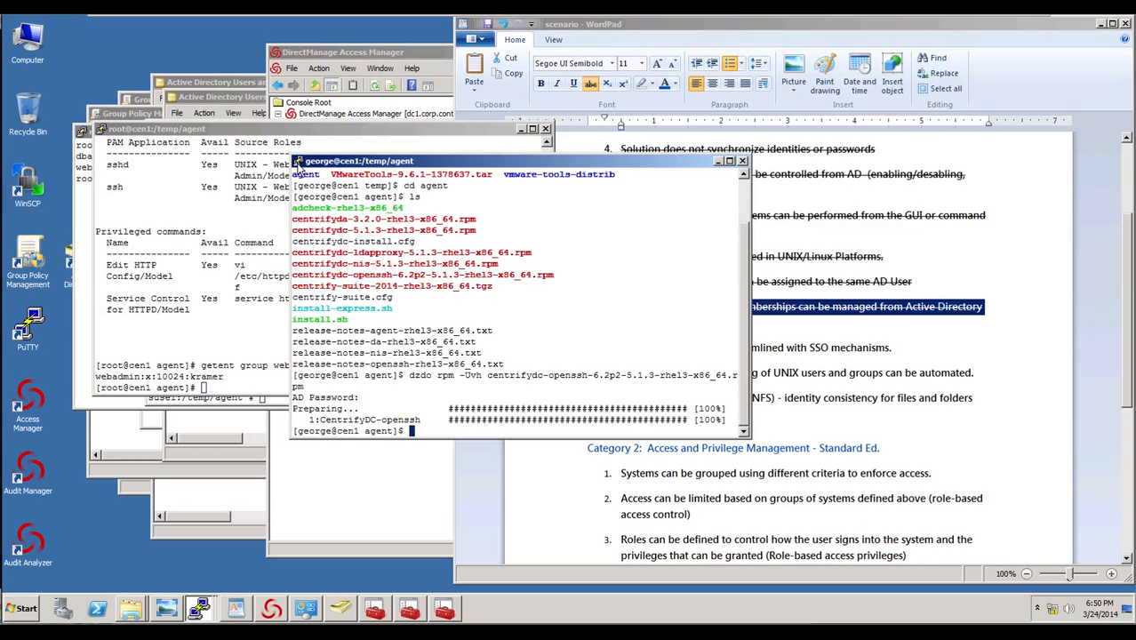
Start a new PuTTY session from the current terminal and load the saved cen1 settings.
click(298, 162)
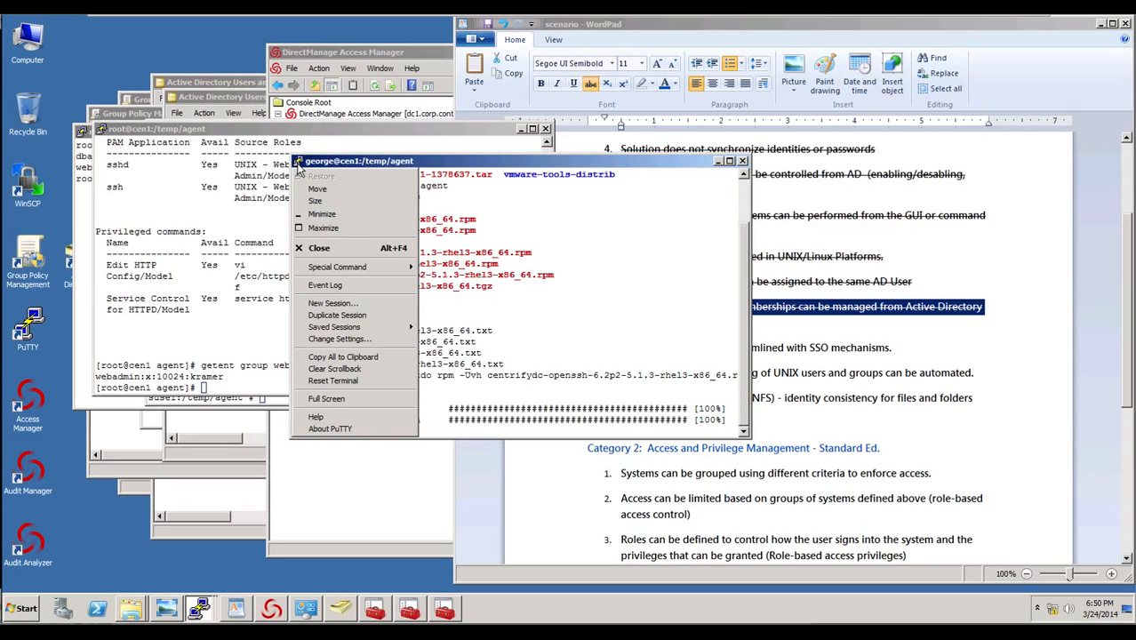
click(334, 305)
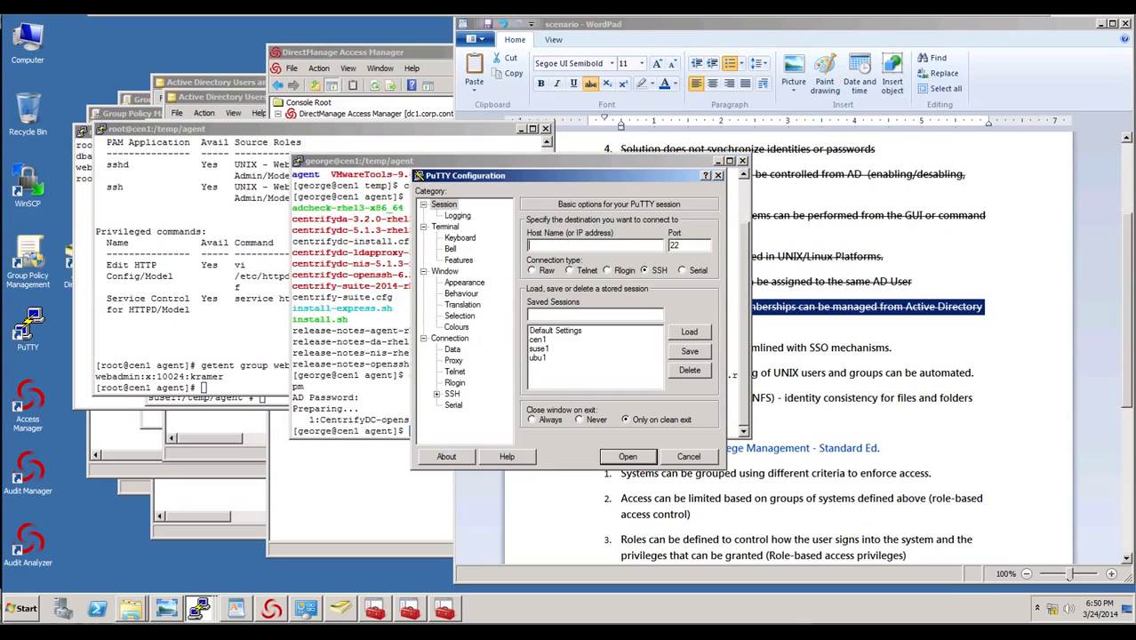
click(538, 339)
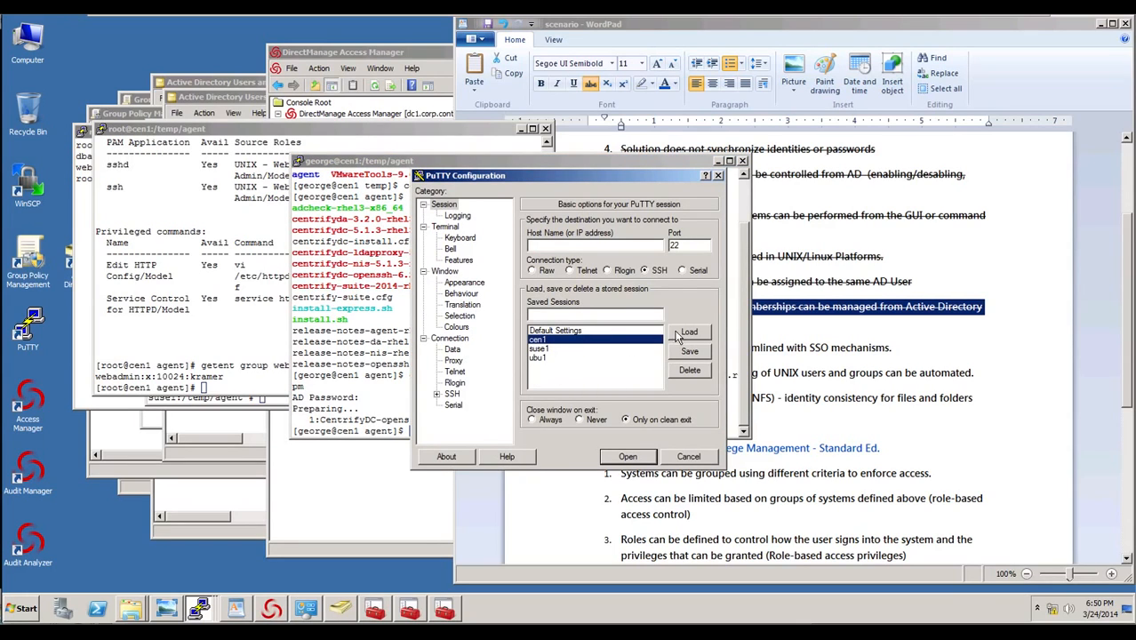
click(689, 331)
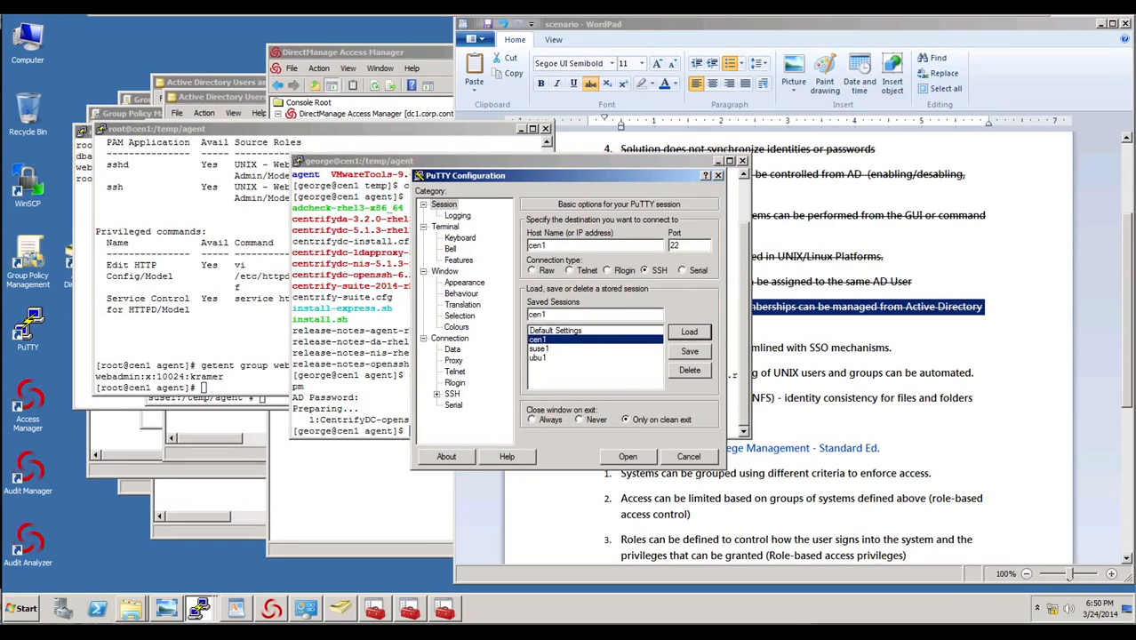
Enable Attempt Kerberos auth (SSH-2) for the new cen1 session and return to its basic session options.
click(437, 394)
click(475, 395)
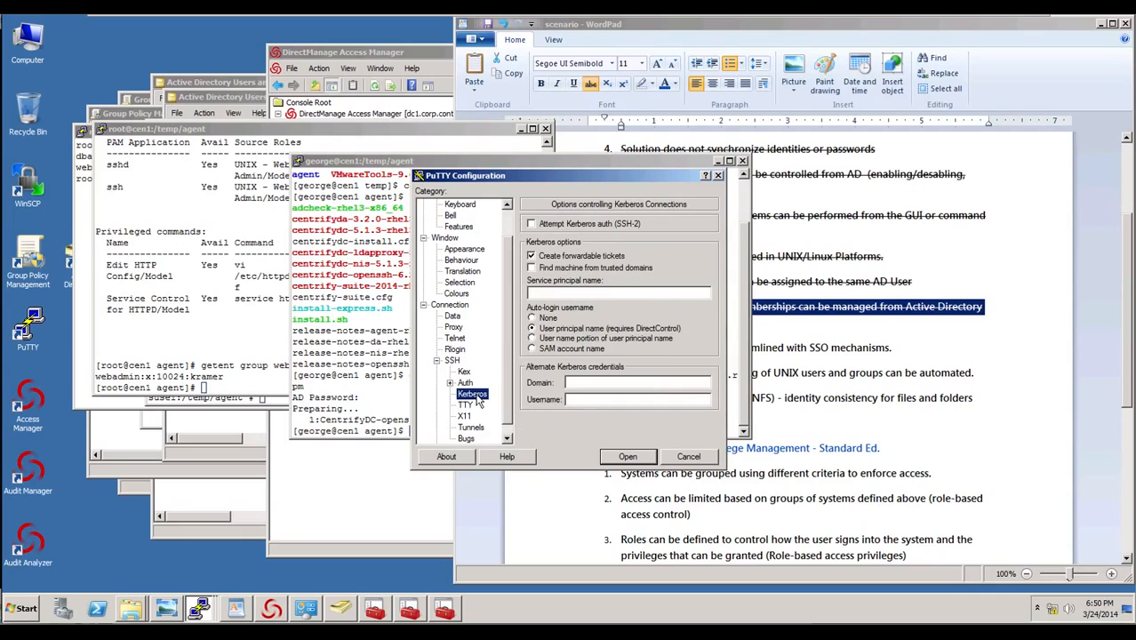
click(567, 226)
scroll(510, 235, up, 1)
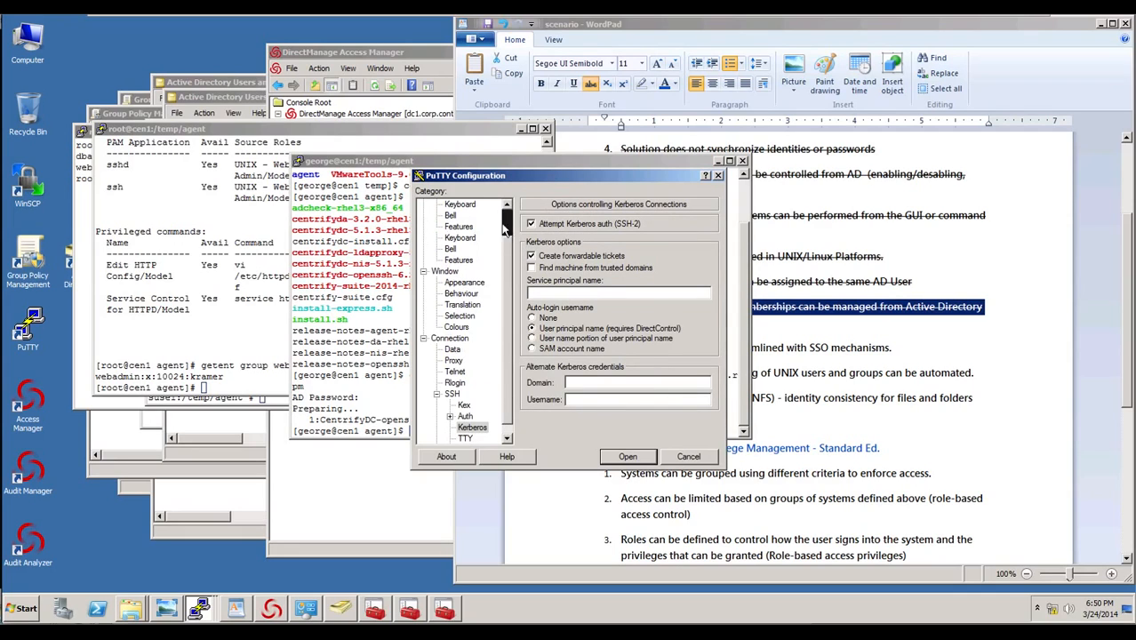
click(447, 205)
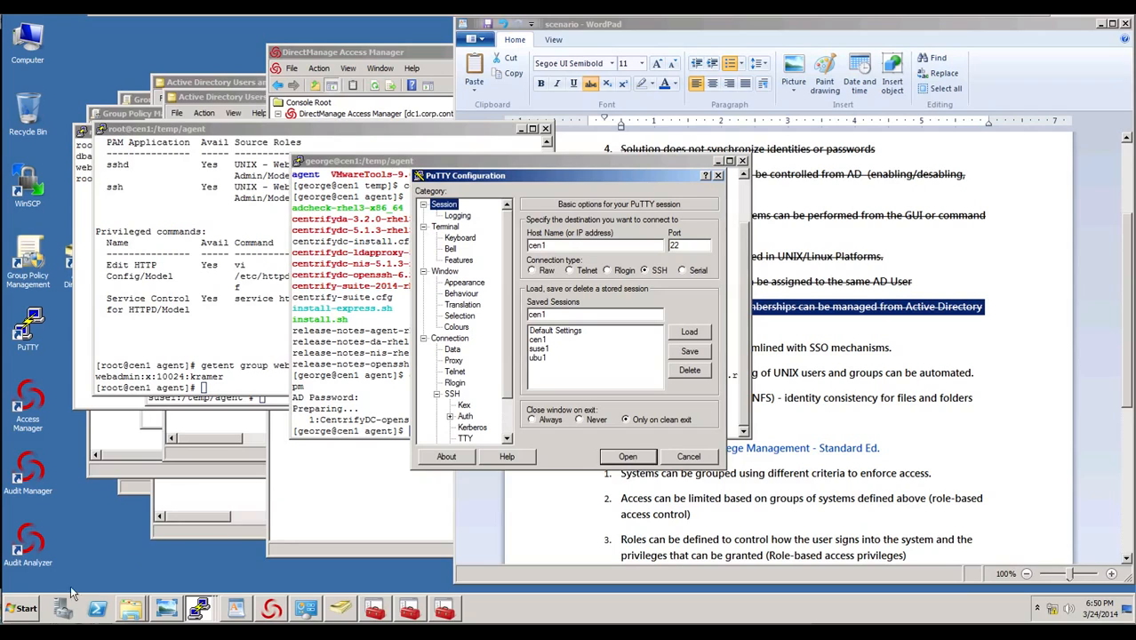
click(22, 611)
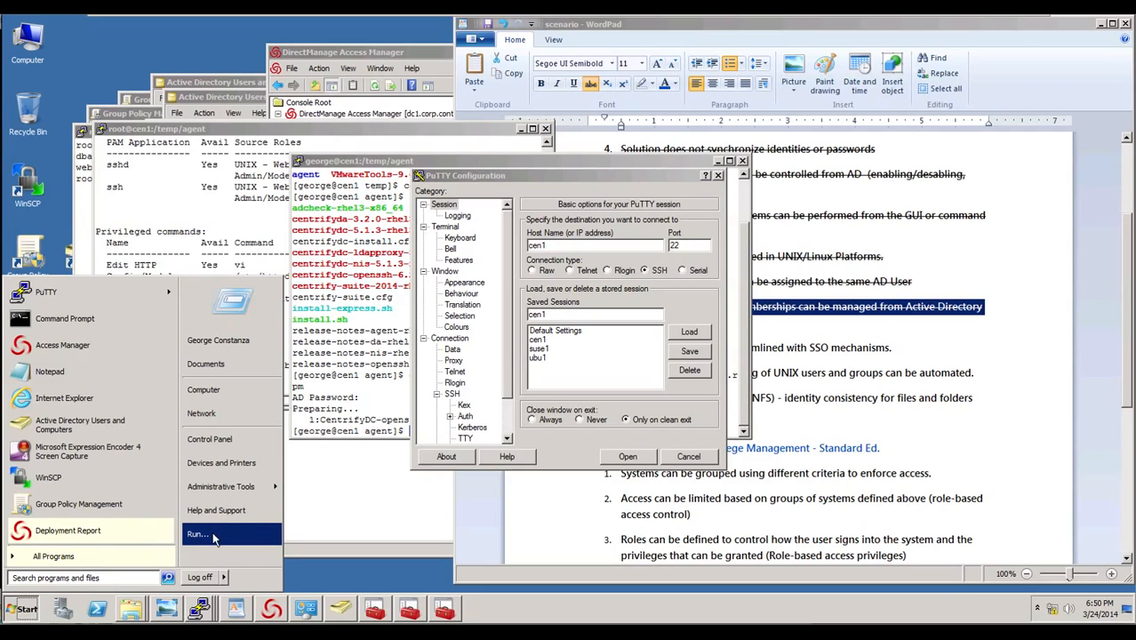
click(212, 534)
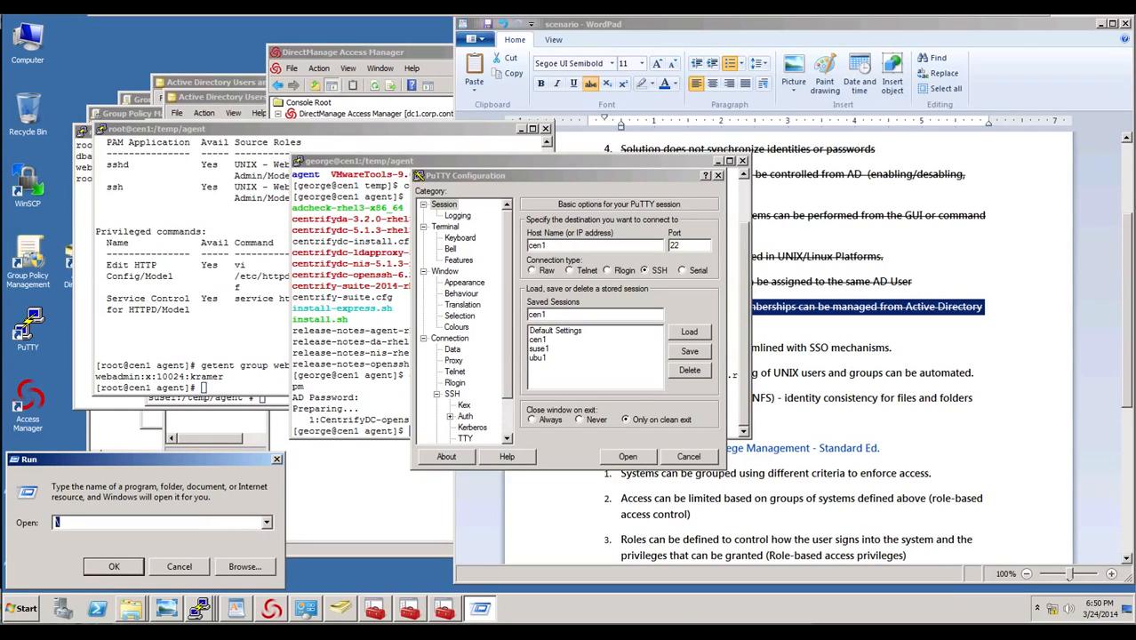
text(cm)
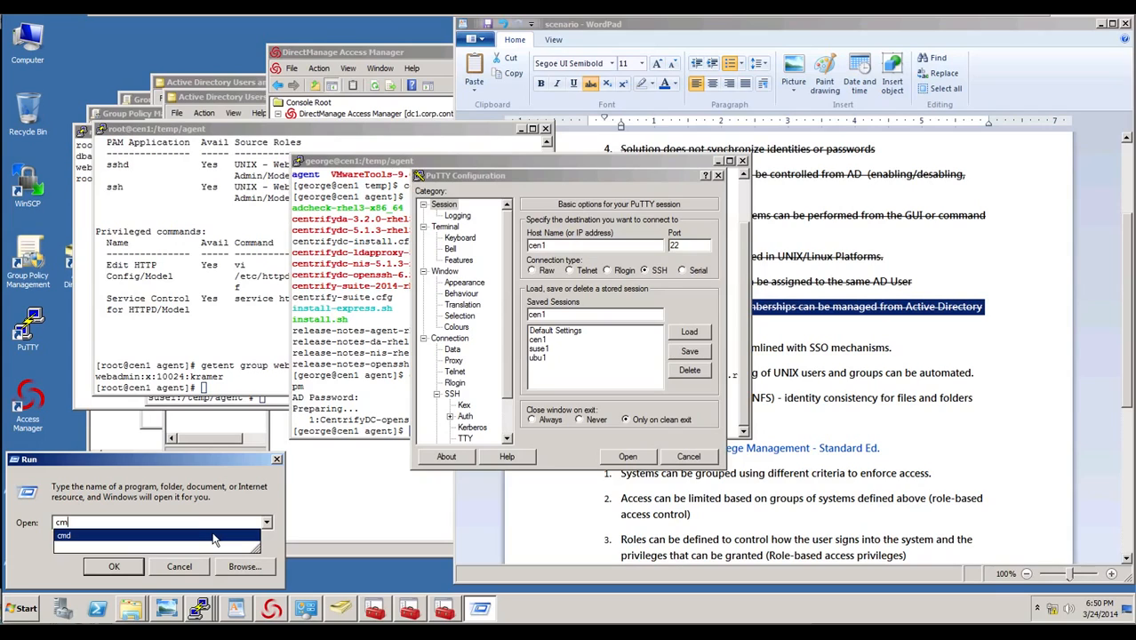
click(597, 449)
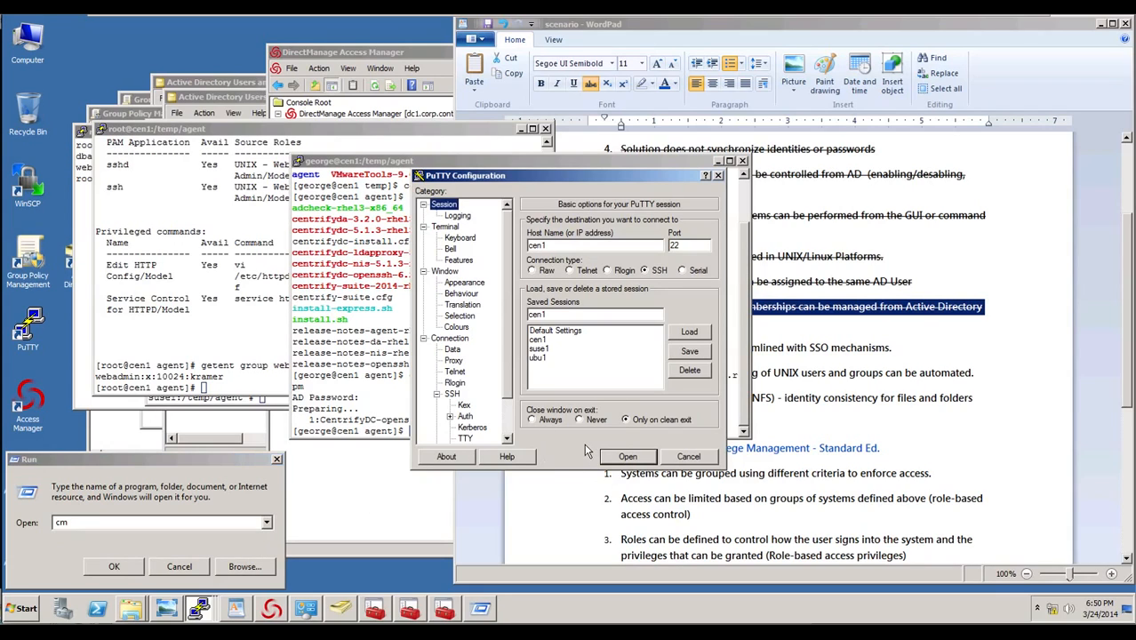
click(196, 569)
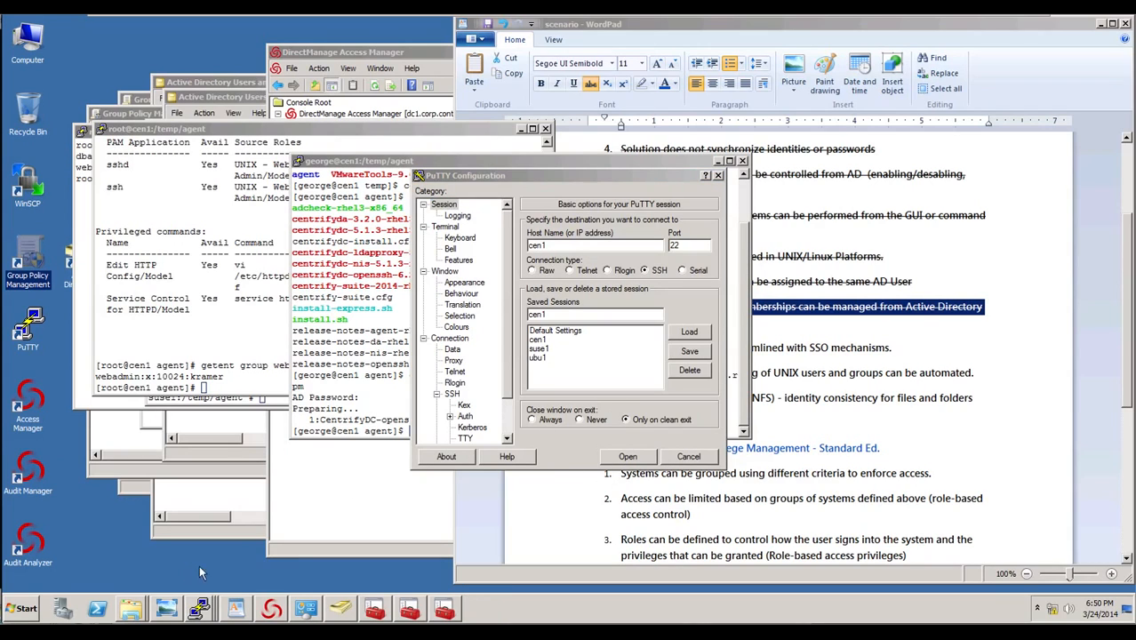
Connect to cen1 using Kerberos authentication and check the logged-in user's identity with id.
click(628, 457)
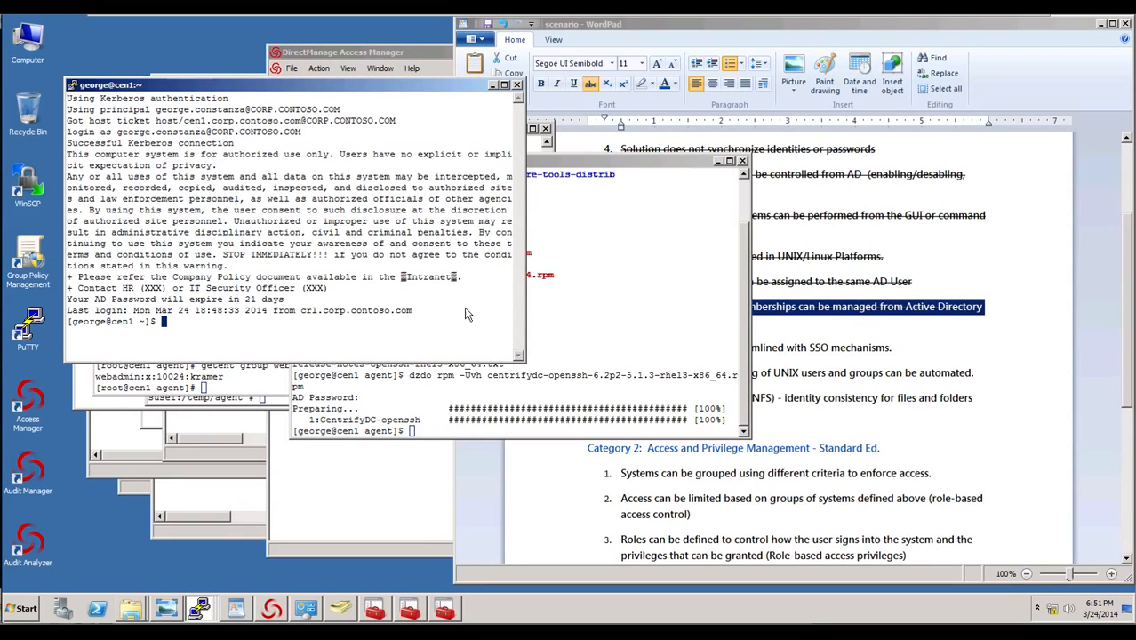
drag(369, 85, 474, 106)
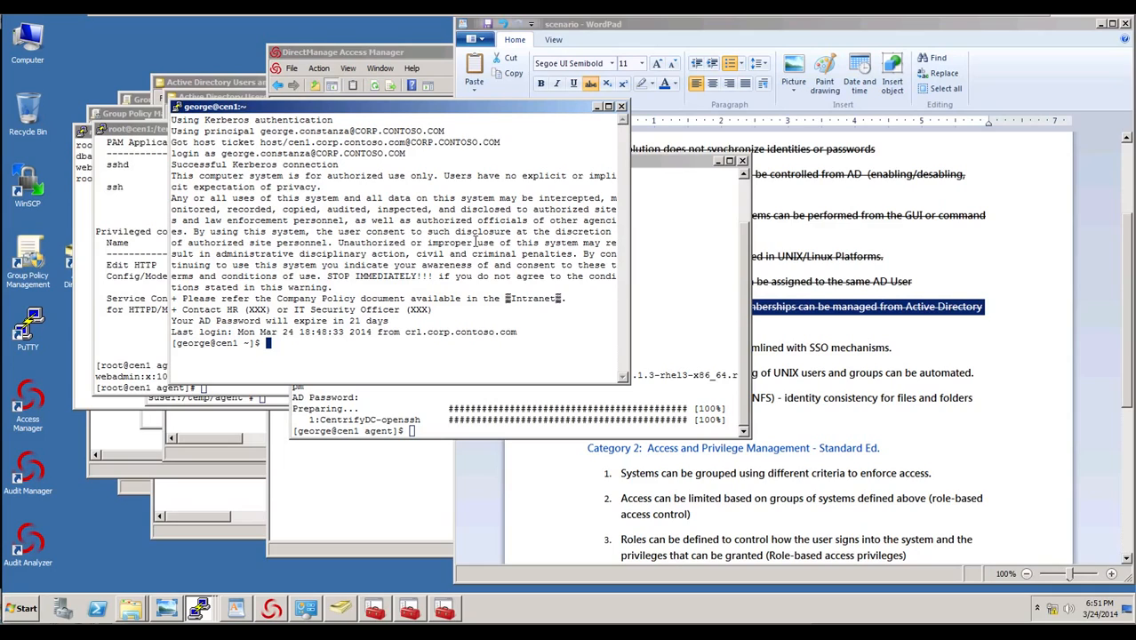
text(id)
key(Return)
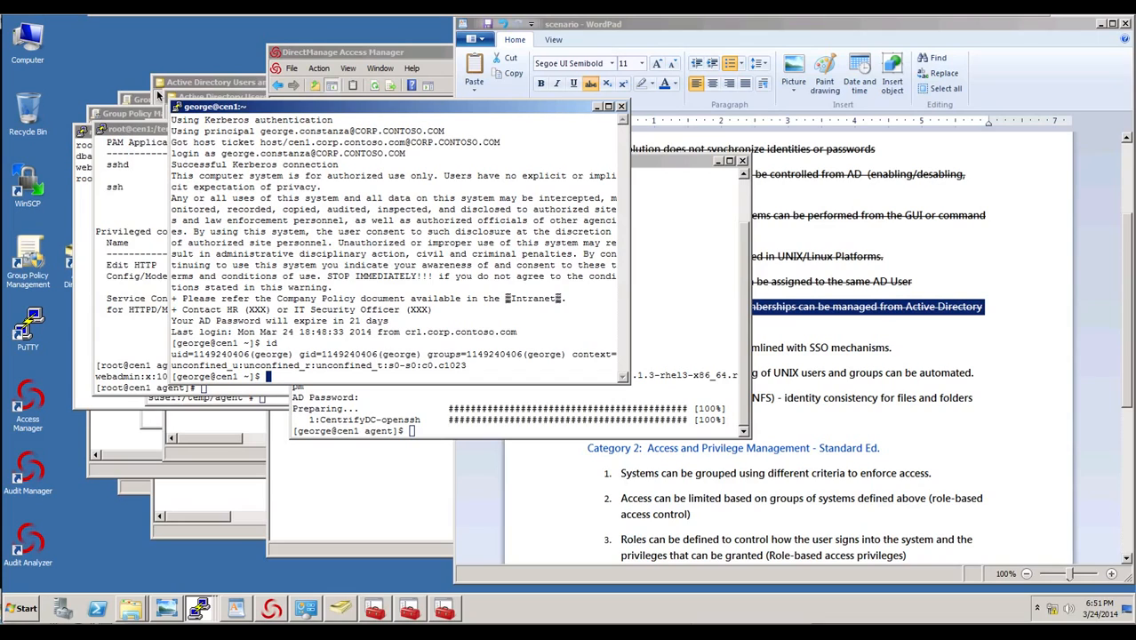
drag(156, 98, 687, 193)
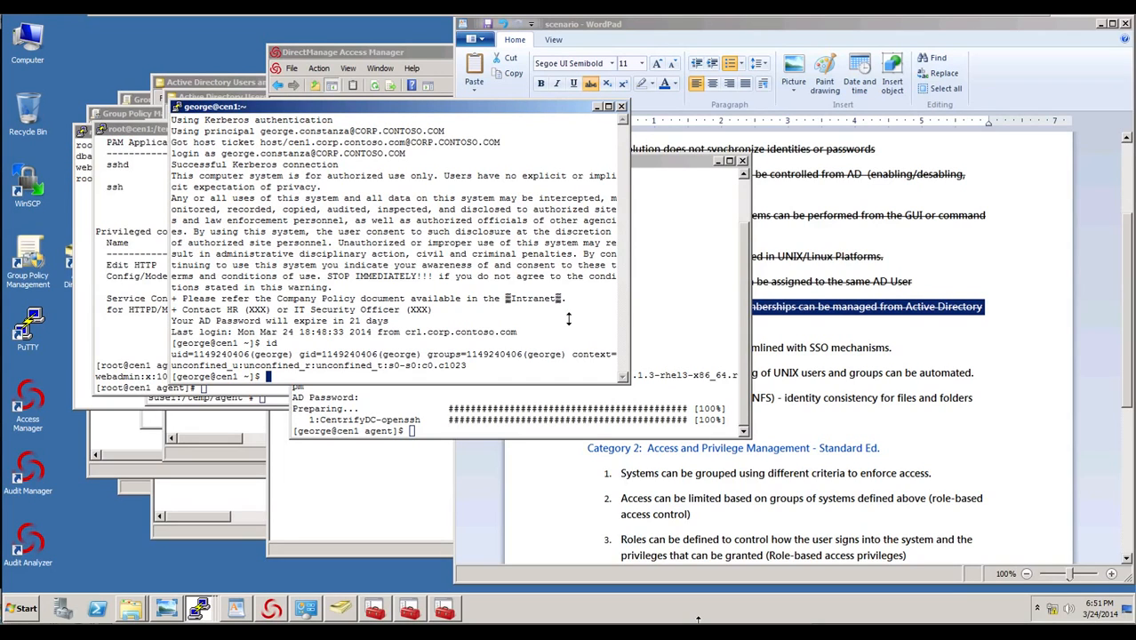
Exit the Kerberos session on cen1 and strike through item 10, the SSO authentication line, in the WordPad test plan.
text(exit)
key(Return)
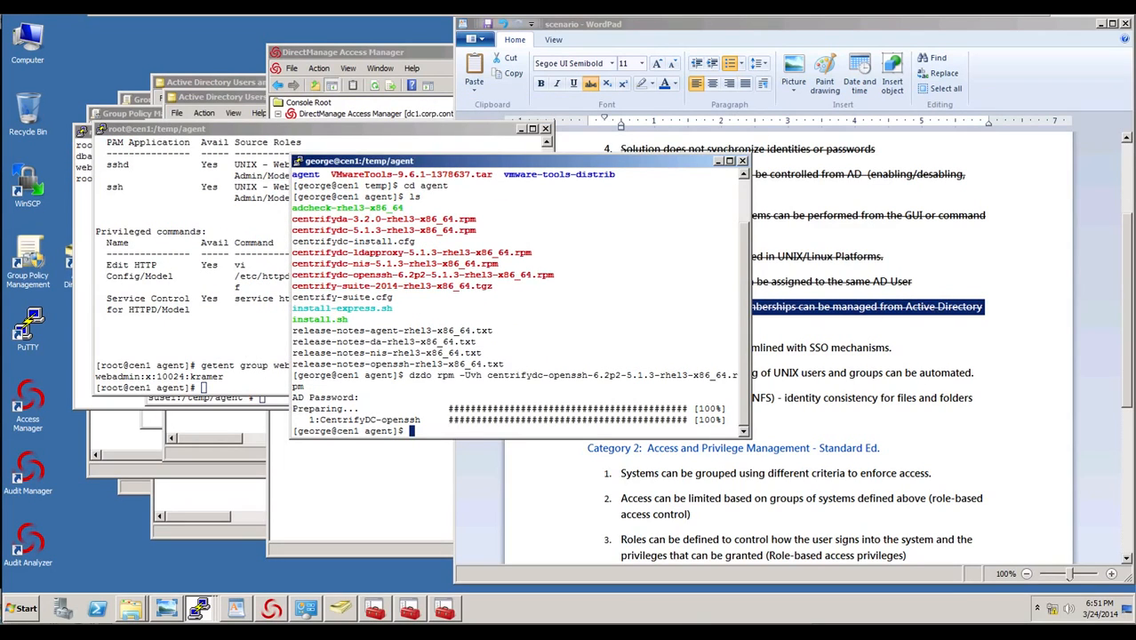
click(236, 609)
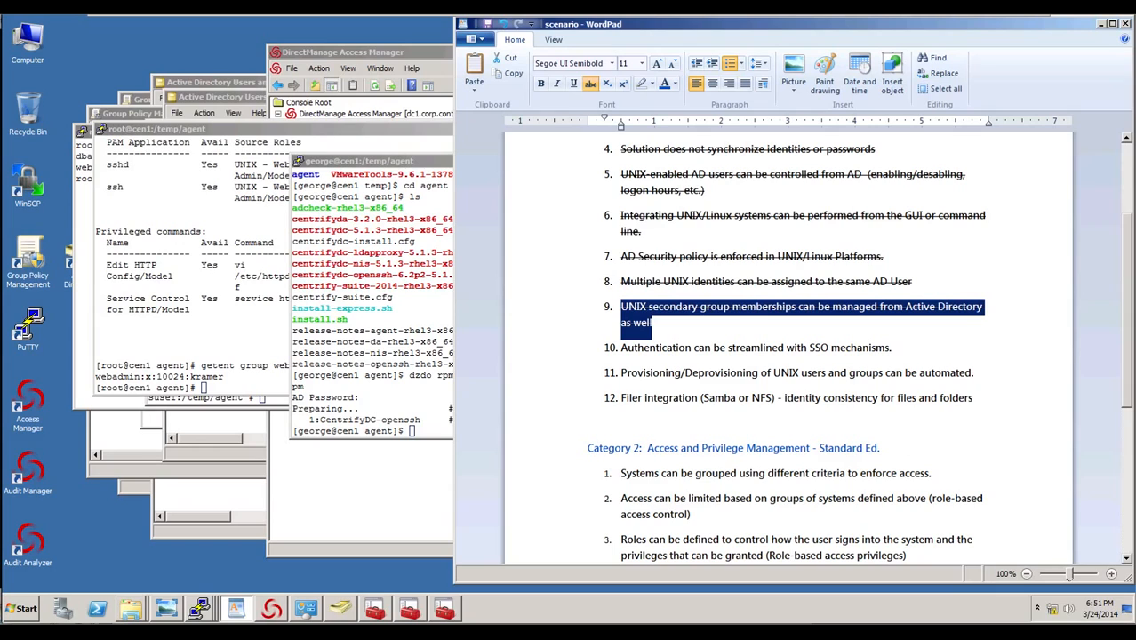
drag(892, 347, 620, 347)
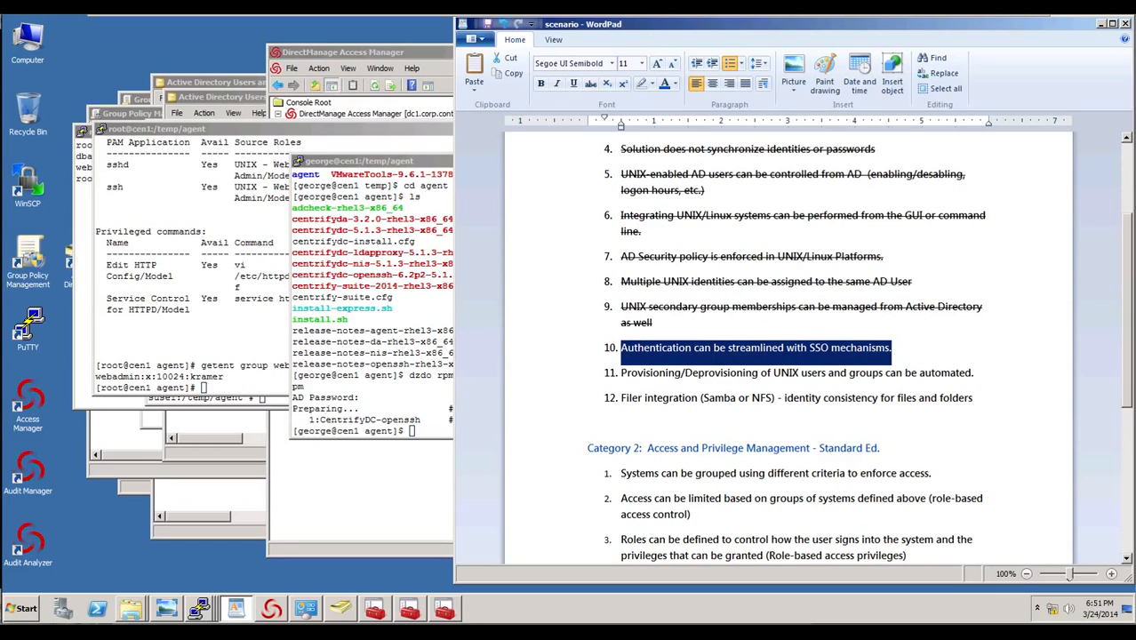
click(591, 83)
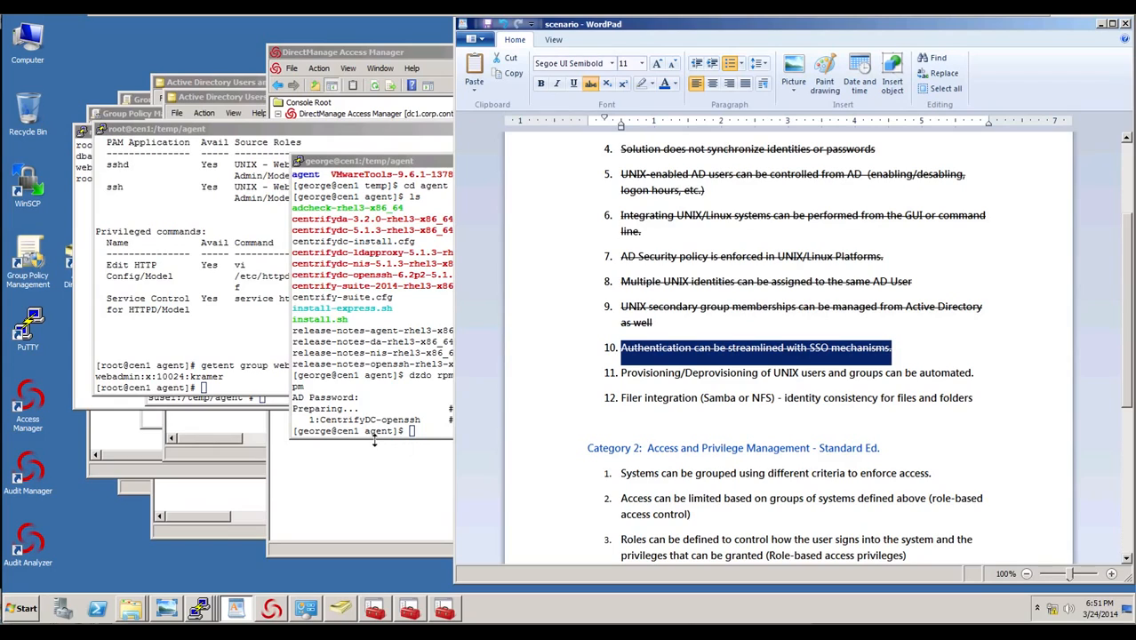
Bring up the root terminal on ubu1 and review the Model zone's UNIX users in DirectManage Access Manager, returning to the terminal.
click(200, 610)
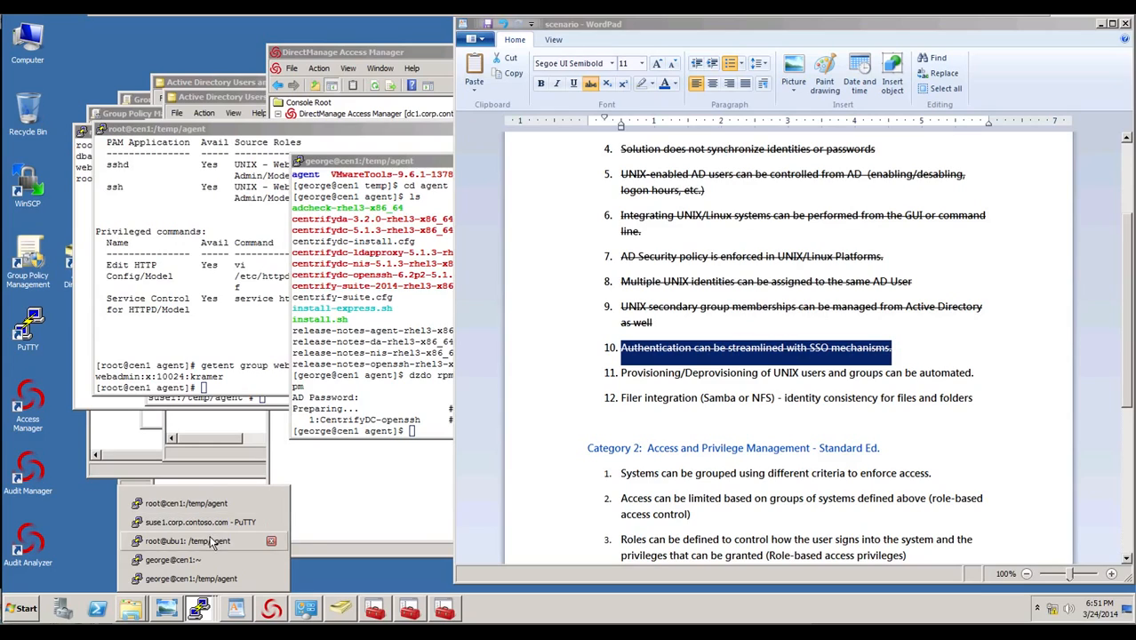
click(207, 540)
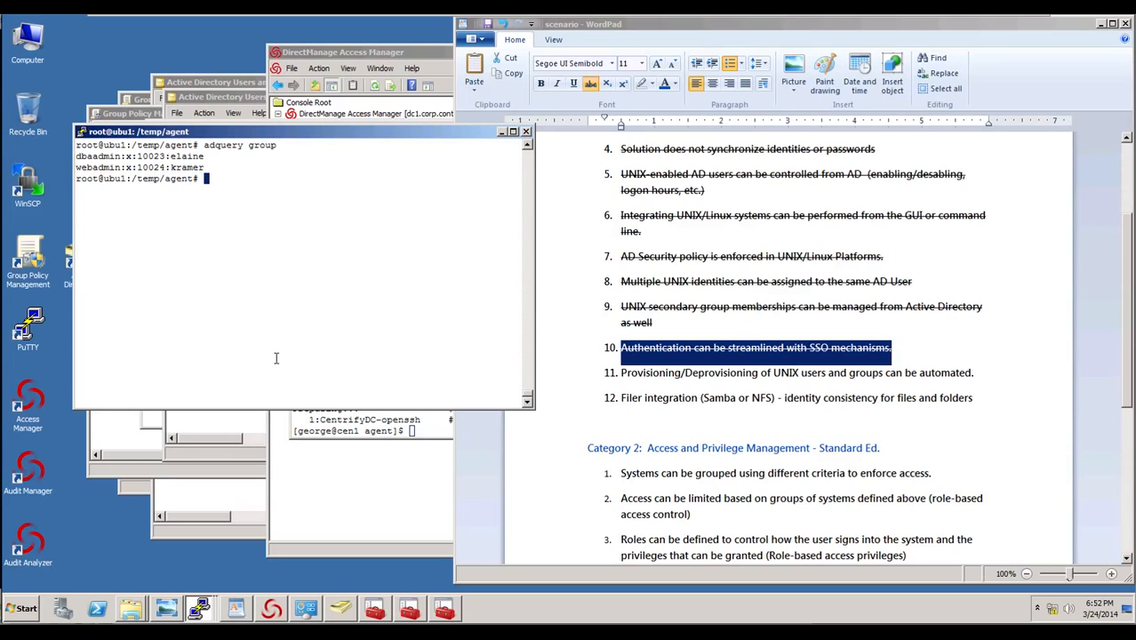
click(370, 52)
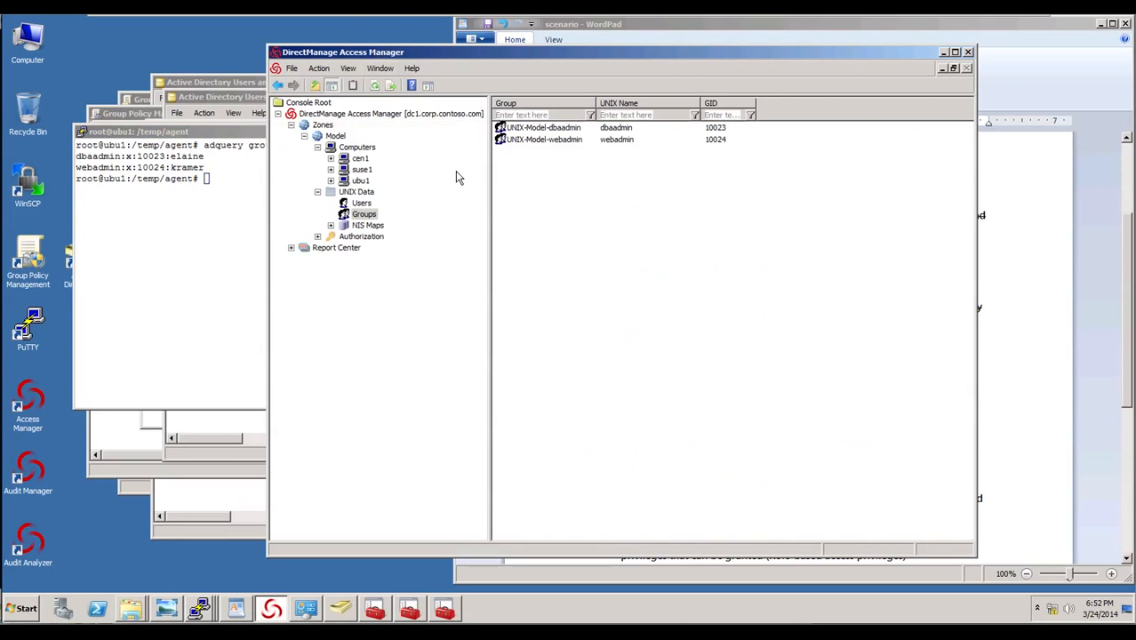
click(362, 204)
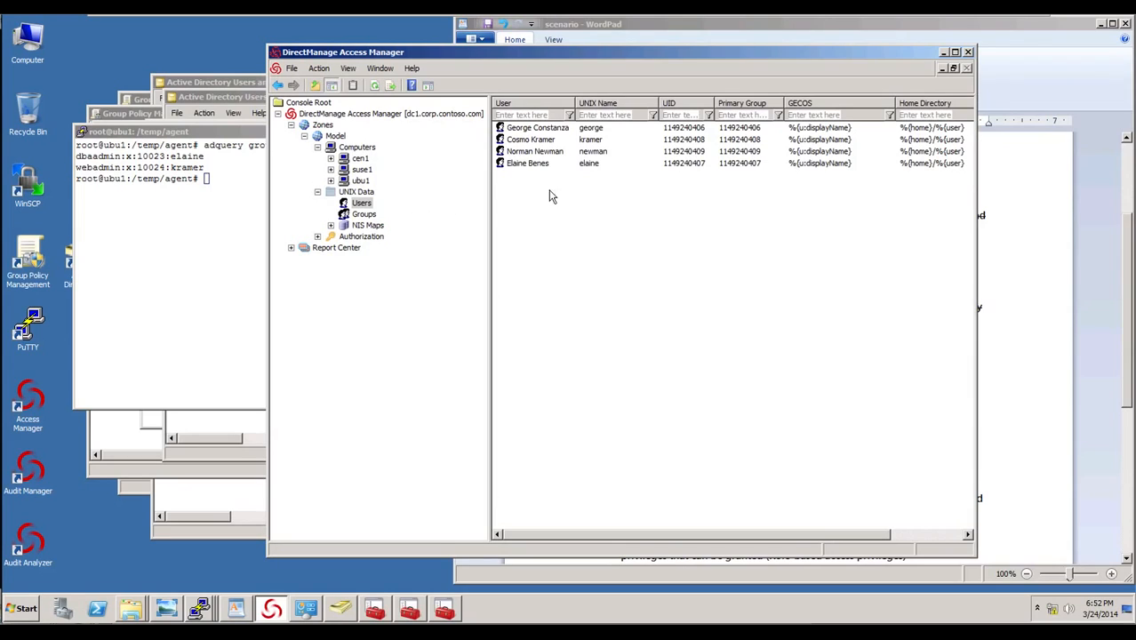
click(187, 241)
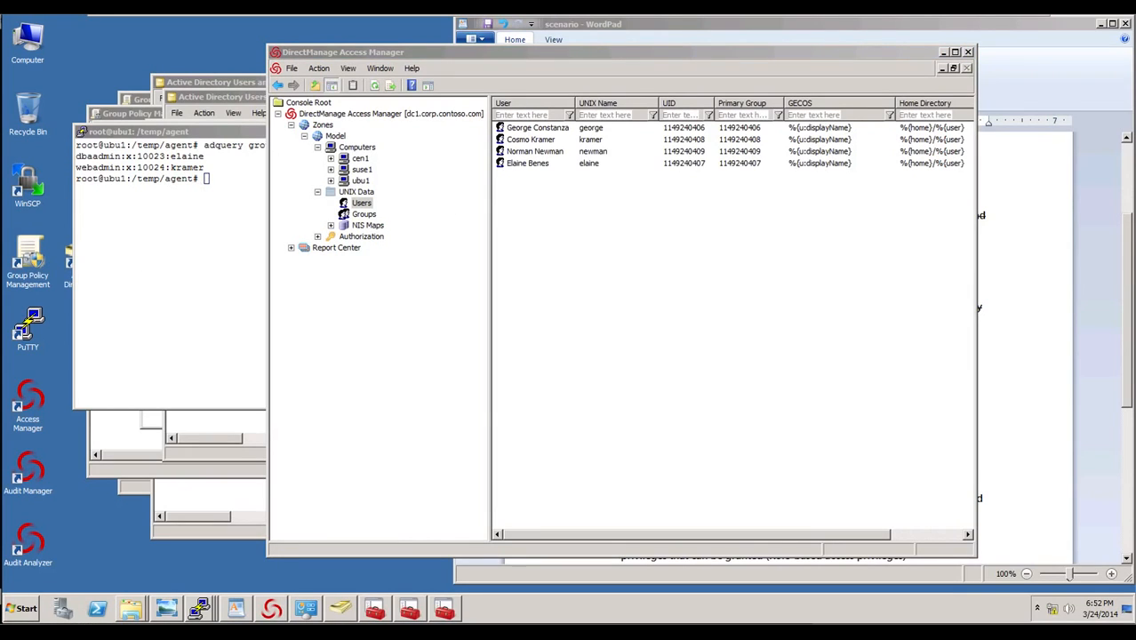
key(alt+Tab)
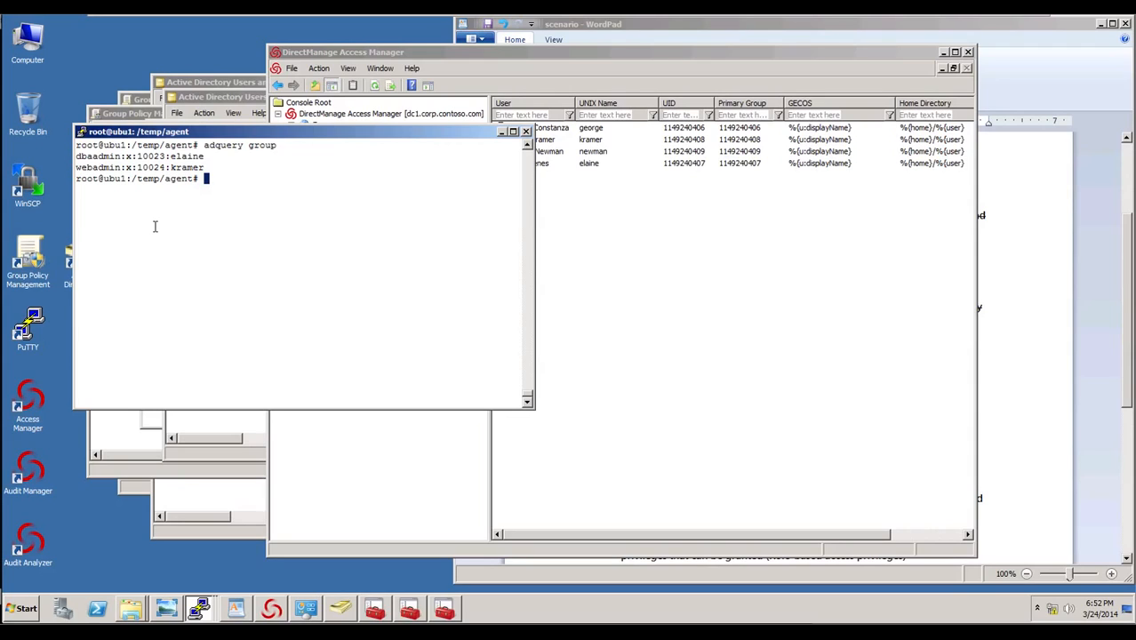
Change to the /temp/centrify-samba directory on ubu1 and list its contents.
text(ls)
key(Return)
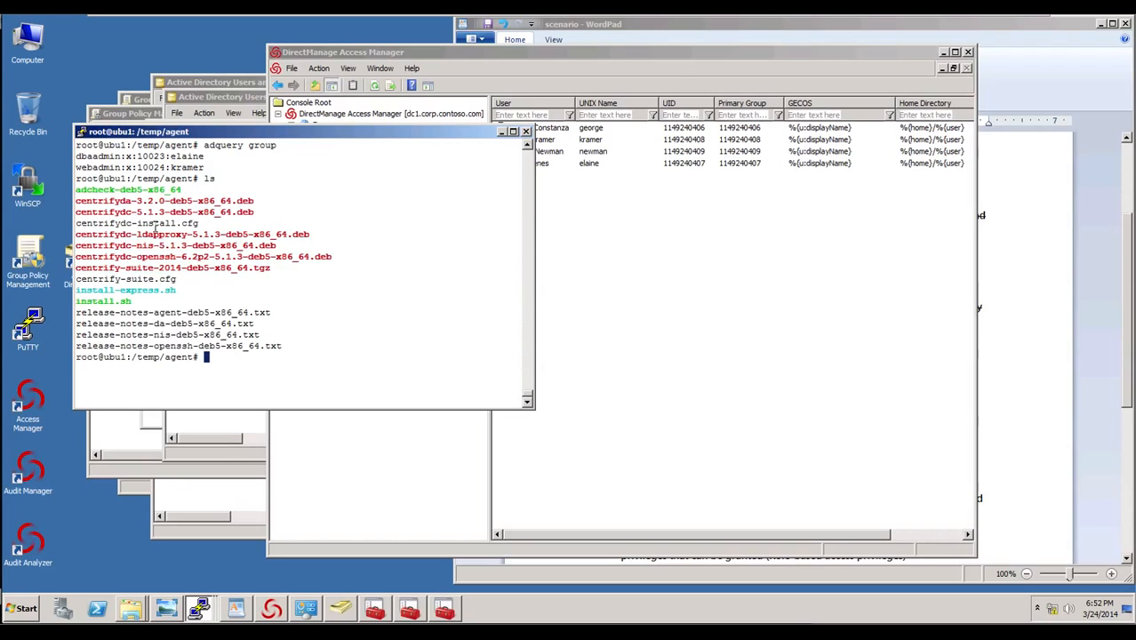
text(cd .)
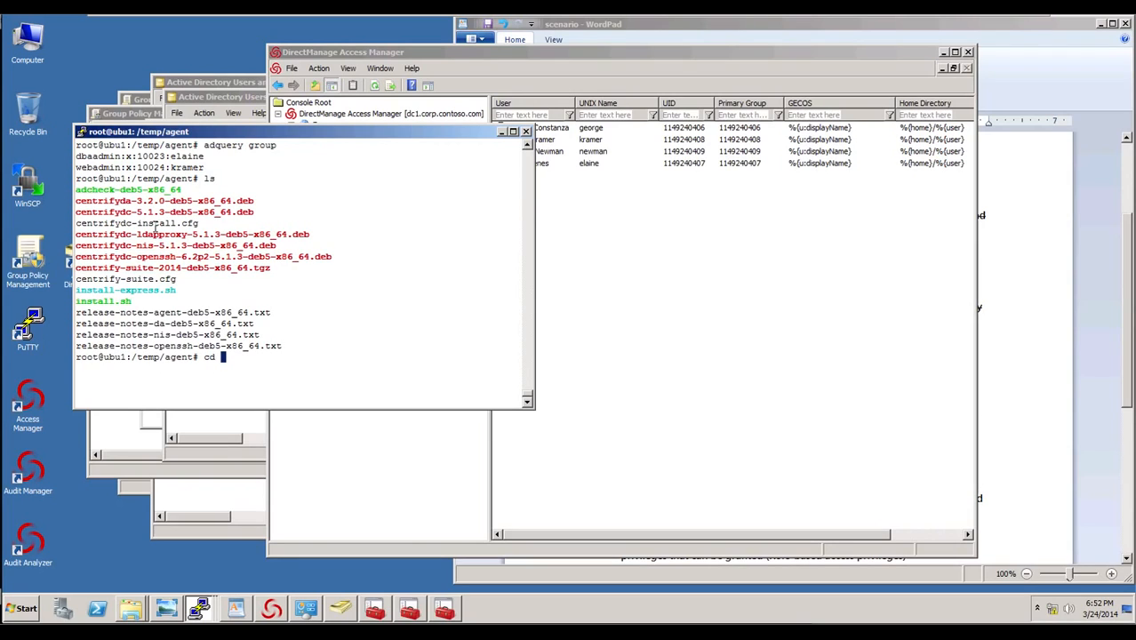
text(.)
key(Return)
text(ls)
key(Return)
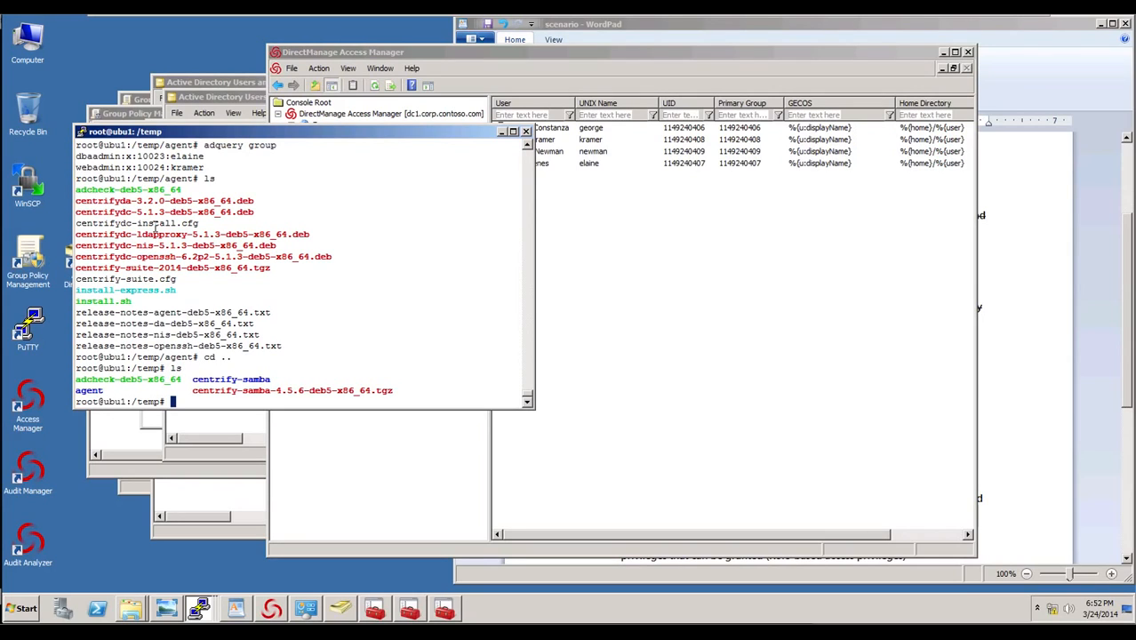
text(cd c)
key(Tab)
key(Return)
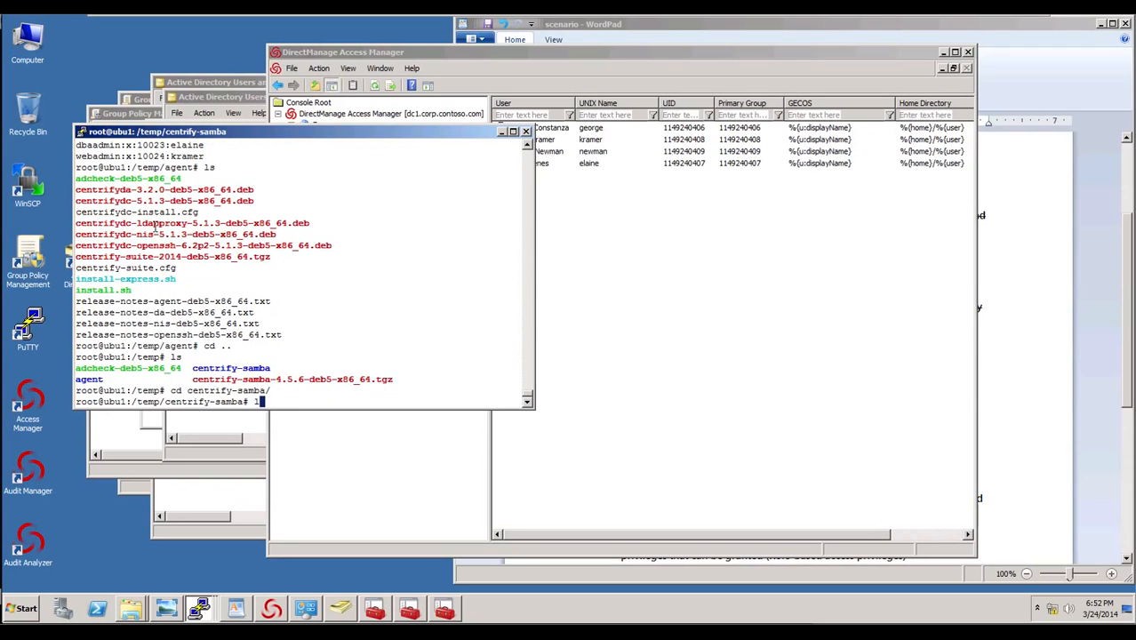
text(ls)
key(Return)
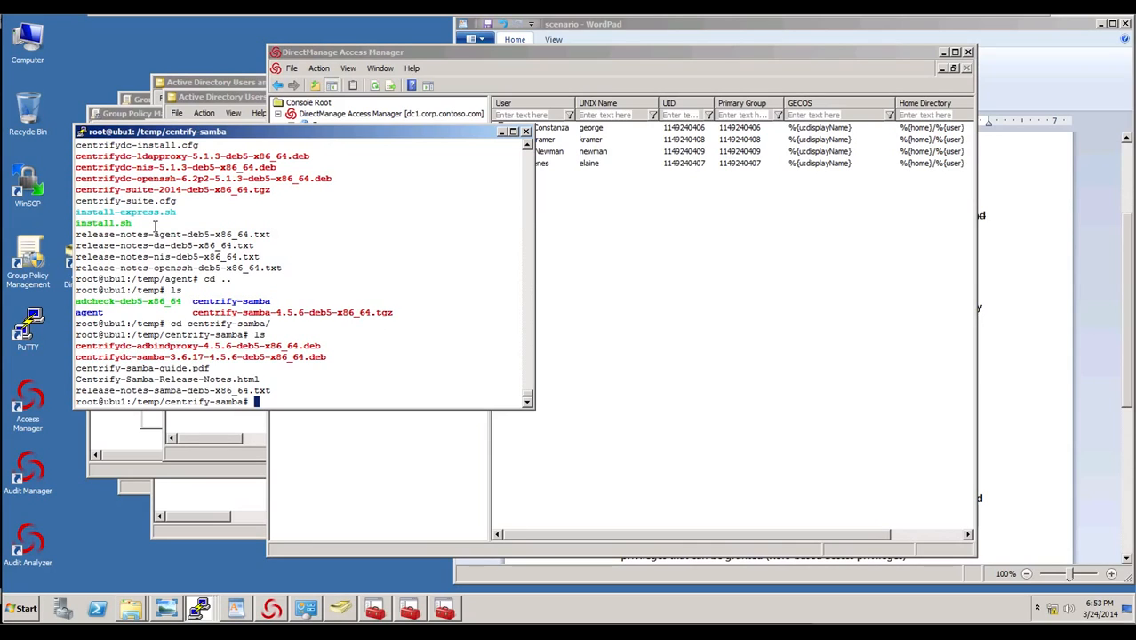
Install centrifydc-samba-3.6.17-4.5.6-deb5-x86_64.deb with dpkg -i, choosing the package maintainer's version of smb.conf.default.
text(dpkg -i centrifydc-s)
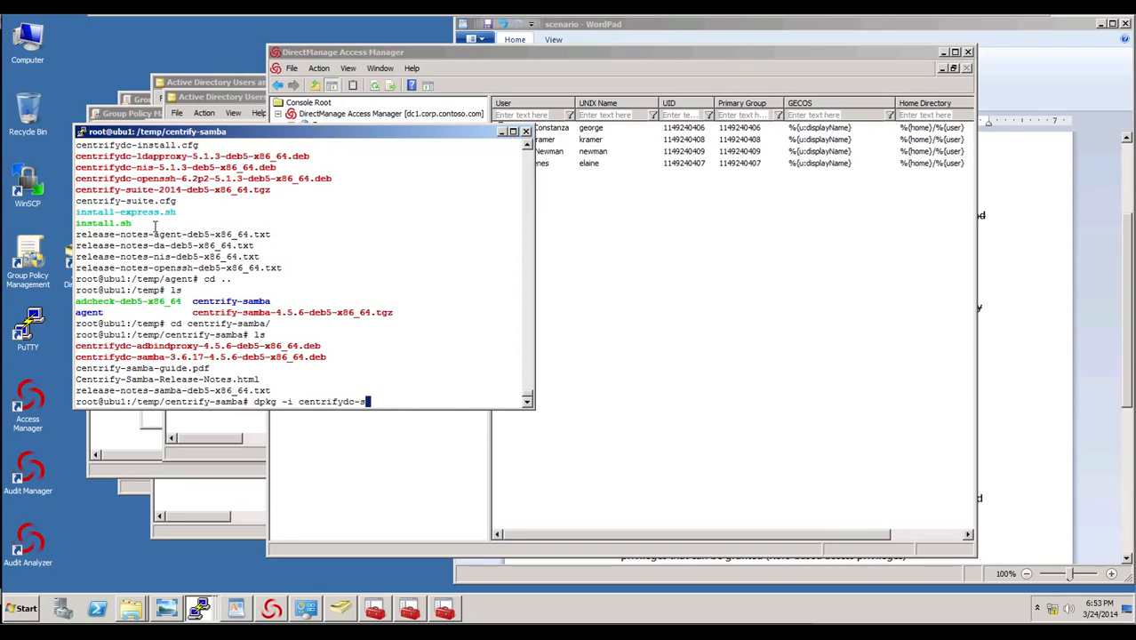
key(Tab)
key(Return)
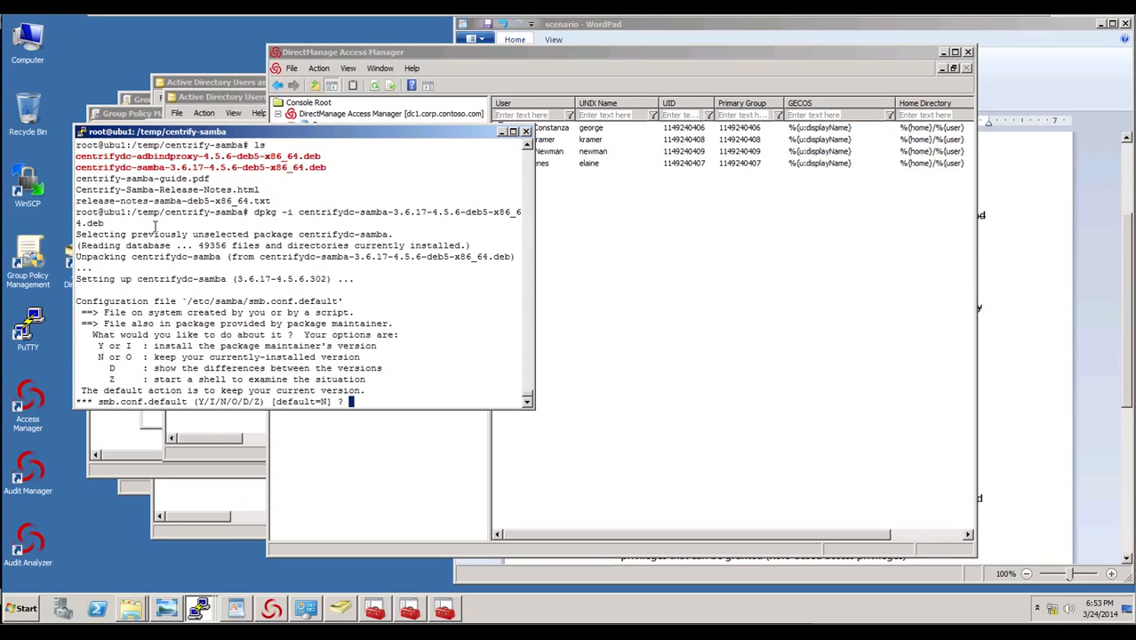
text(Y)
key(Return)
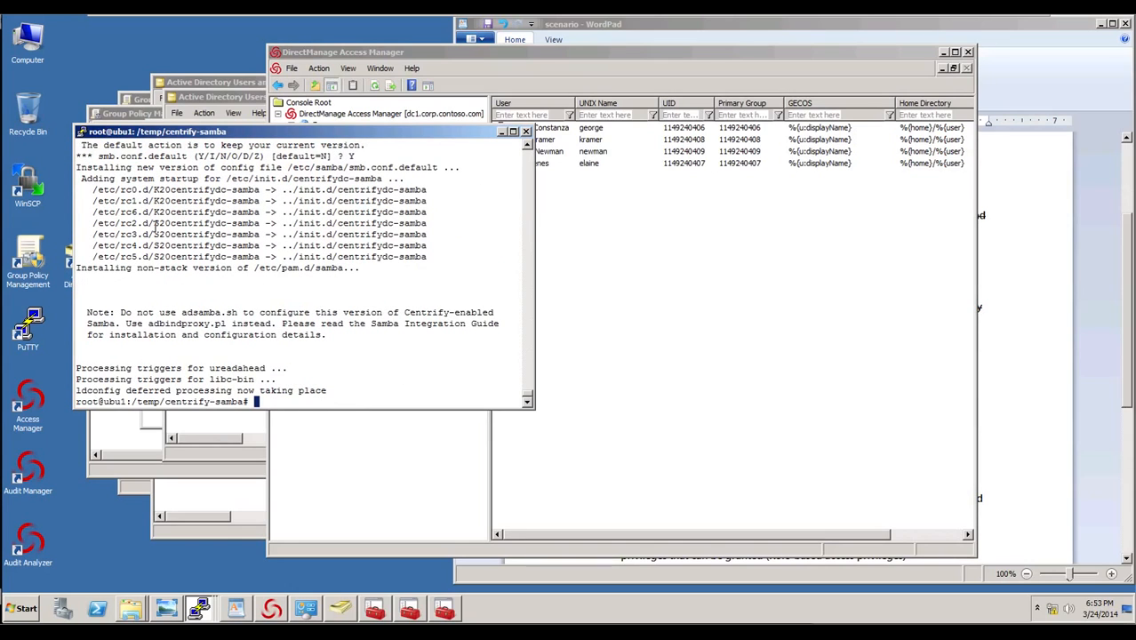
Reuse the previous dpkg -i command to install centrifydc-adbindproxy-4.5.6-deb5-x86_64.deb.
key(Up)
key(Left)
key(Left)
key(Left)
key(Left)
key(Left)
key(Left)
key(Left)
key(Left)
key(Left)
key(Left)
key(Left)
key(Left)
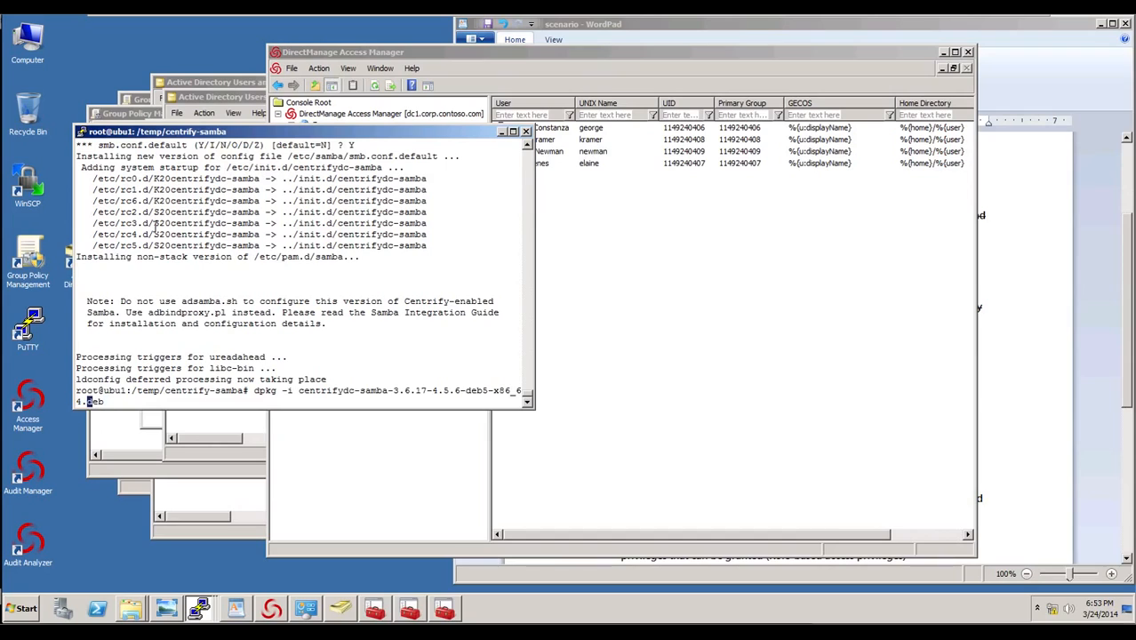
key(Right)
key(Right)
key(Right)
key(Right)
key(Right)
key(Right)
key(Right)
key(Right)
key(Right)
key(Right)
key(Right)
key(BackSpace)
key(BackSpace)
key(BackSpace)
key(BackSpace)
key(BackSpace)
key(BackSpace)
key(BackSpace)
key(BackSpace)
key(BackSpace)
key(BackSpace)
key(BackSpace)
key(BackSpace)
key(BackSpace)
key(BackSpace)
key(BackSpace)
key(BackSpace)
key(BackSpace)
key(BackSpace)
key(BackSpace)
key(BackSpace)
key(BackSpace)
key(BackSpace)
key(BackSpace)
key(BackSpace)
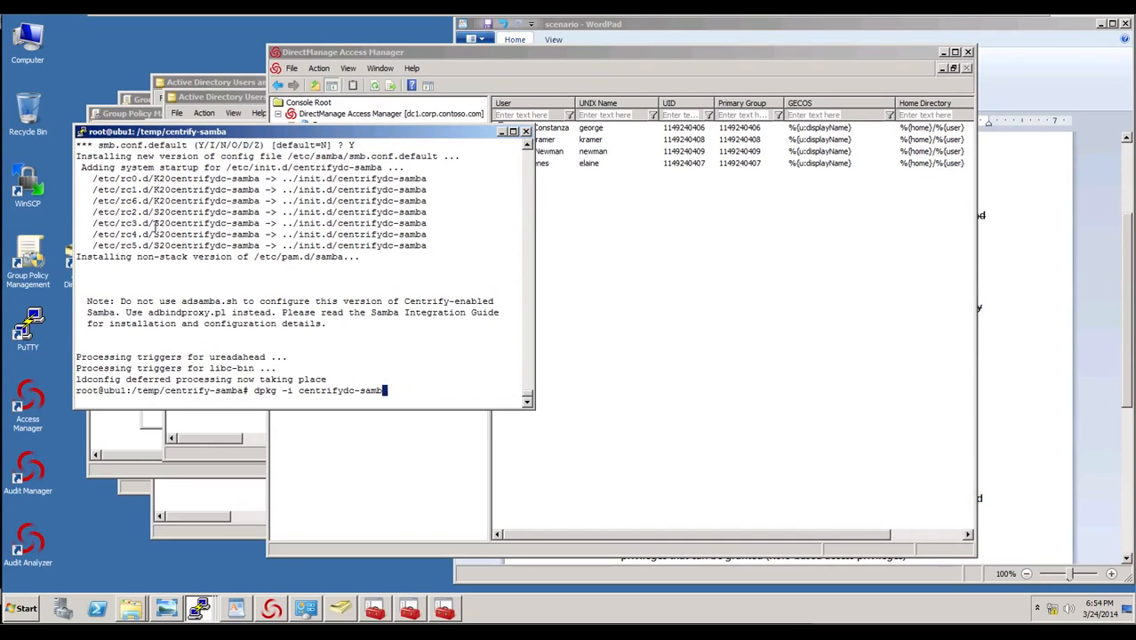
text(ad)
key(Tab)
key(Return)
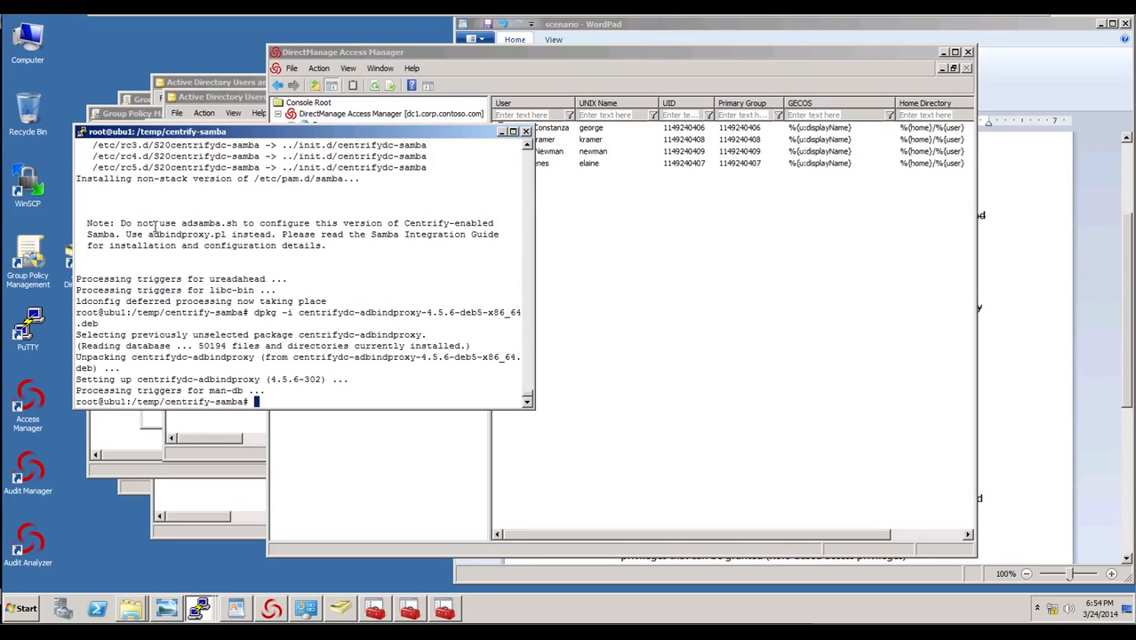
List the contents of /etc/centrifydc and try to enter a bin subdirectory there.
text(cd /etc/centrifydc)
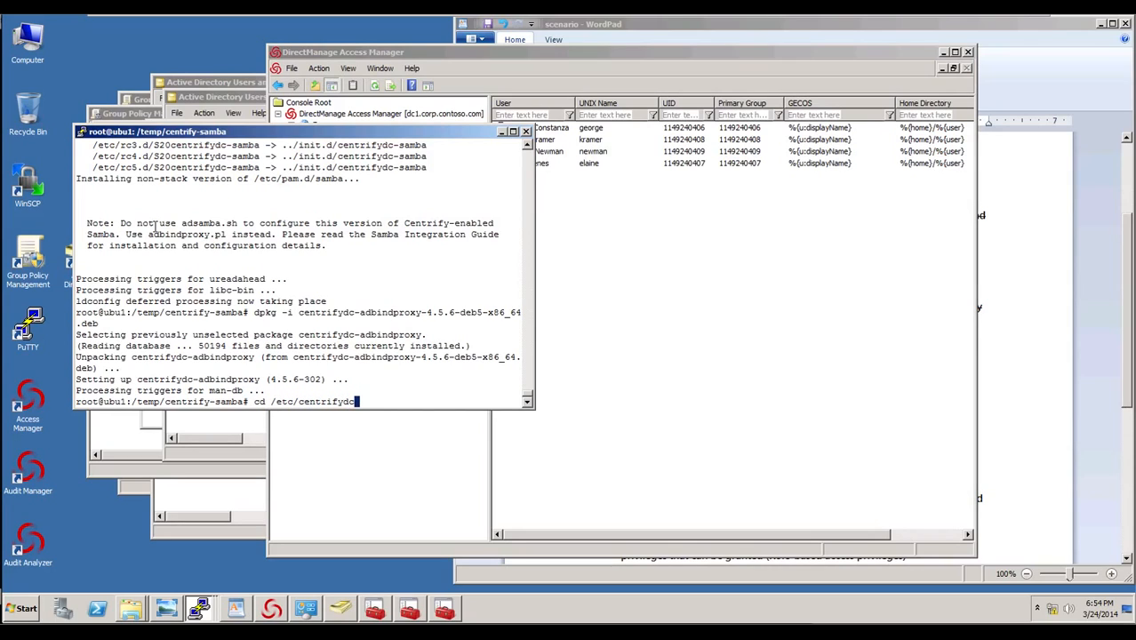
text(/)
key(Return)
text(ls)
key(Return)
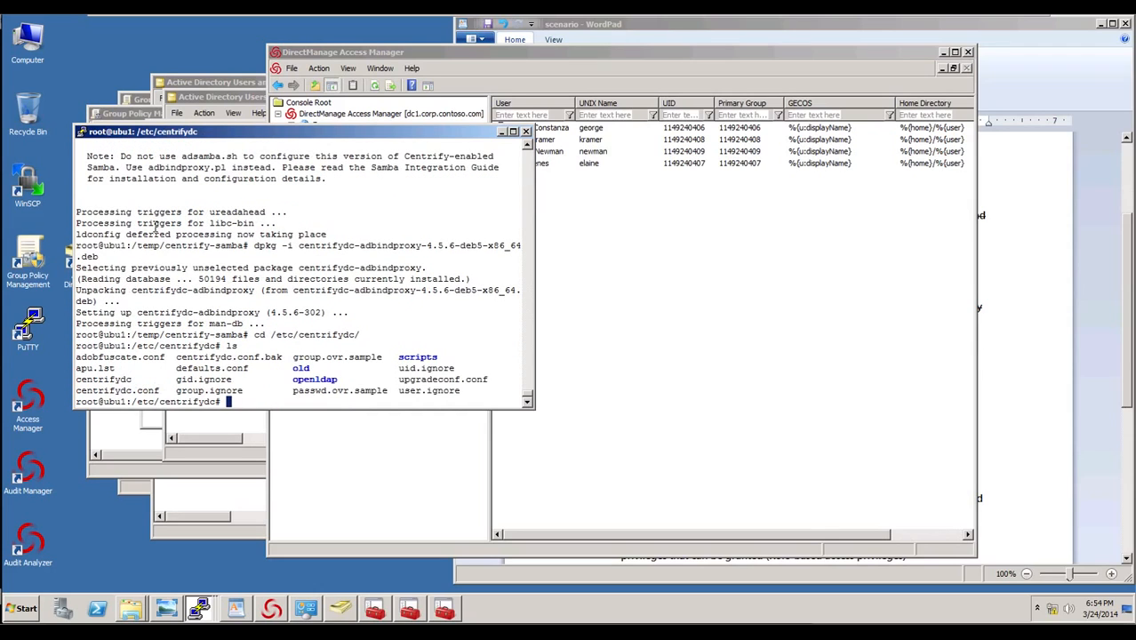
text(cd bgin)
key(Return)
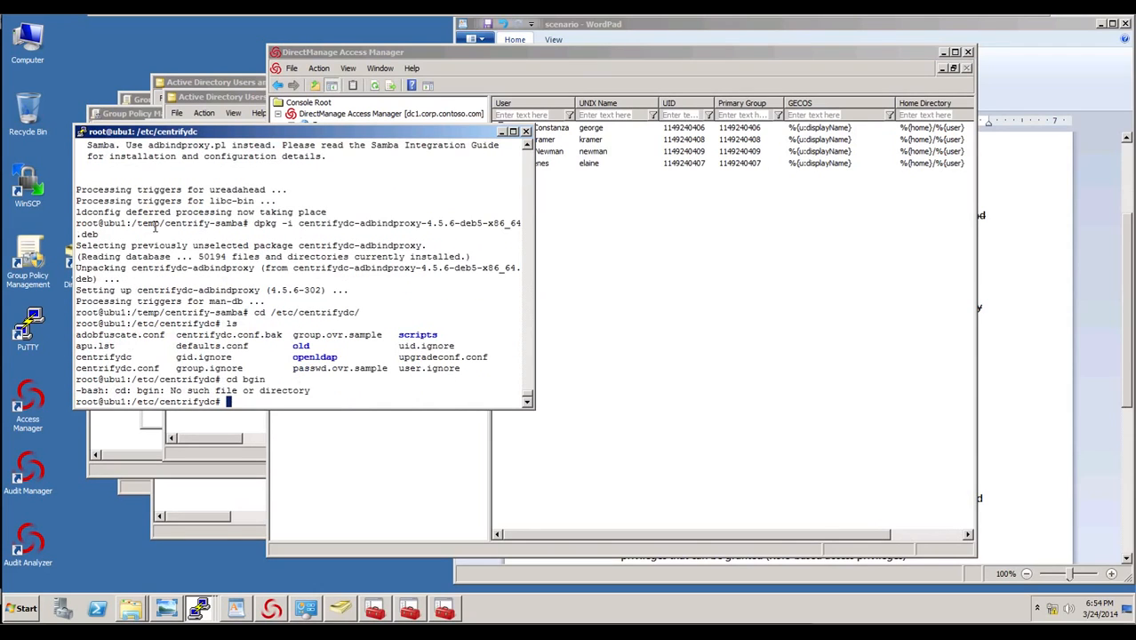
text(cd bin)
key(Return)
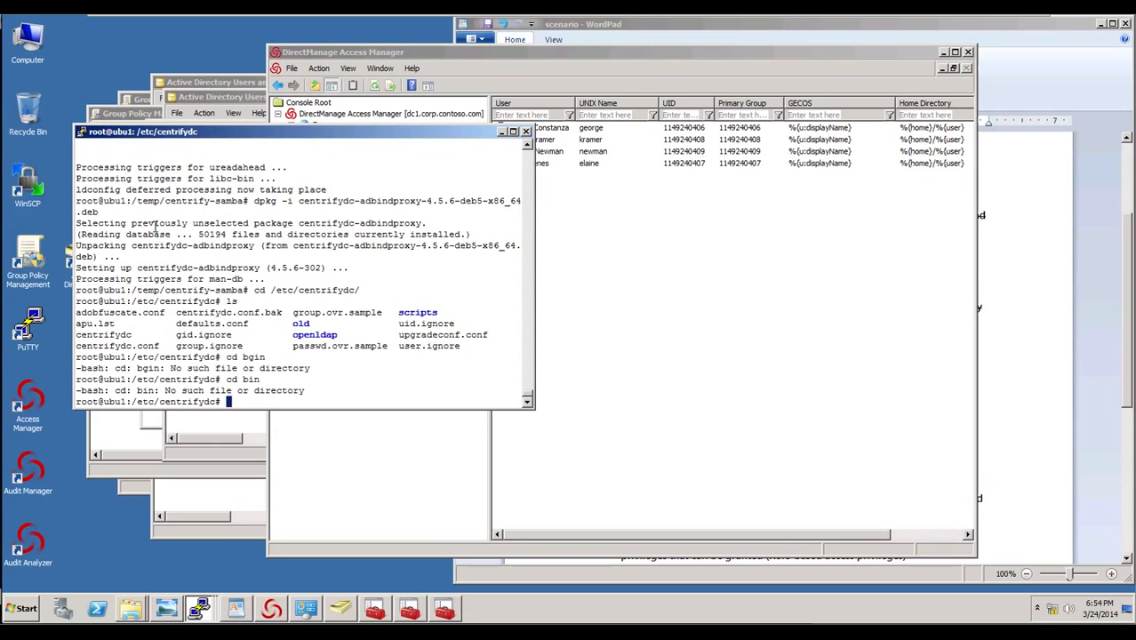
text(cd)
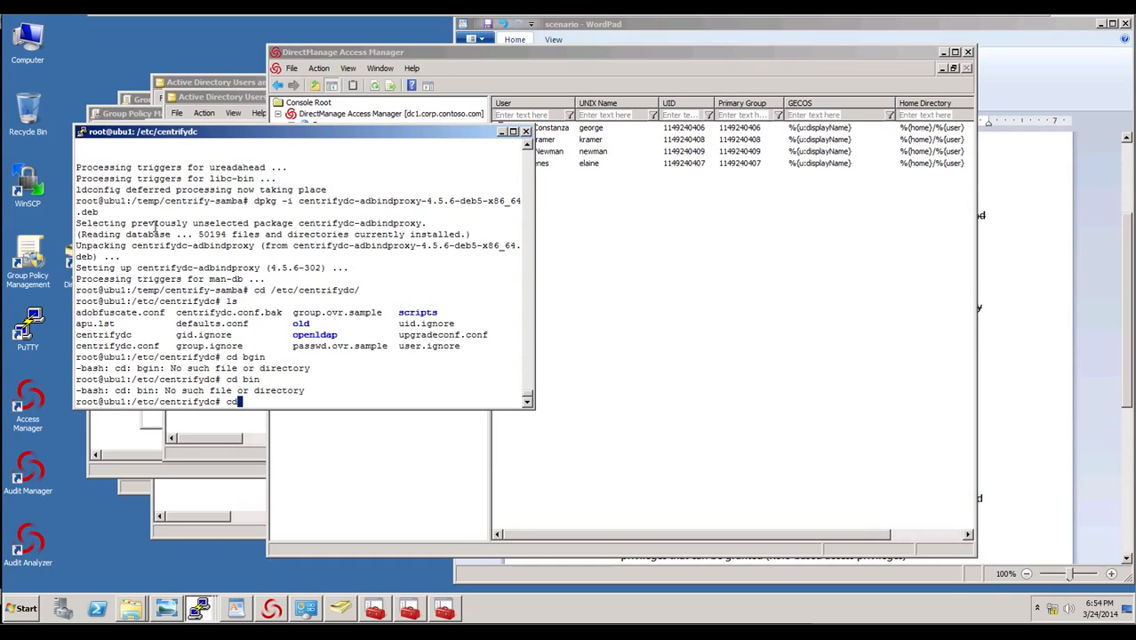
key(BackSpace)
key(BackSpace)
text(cd bin)
key(Return)
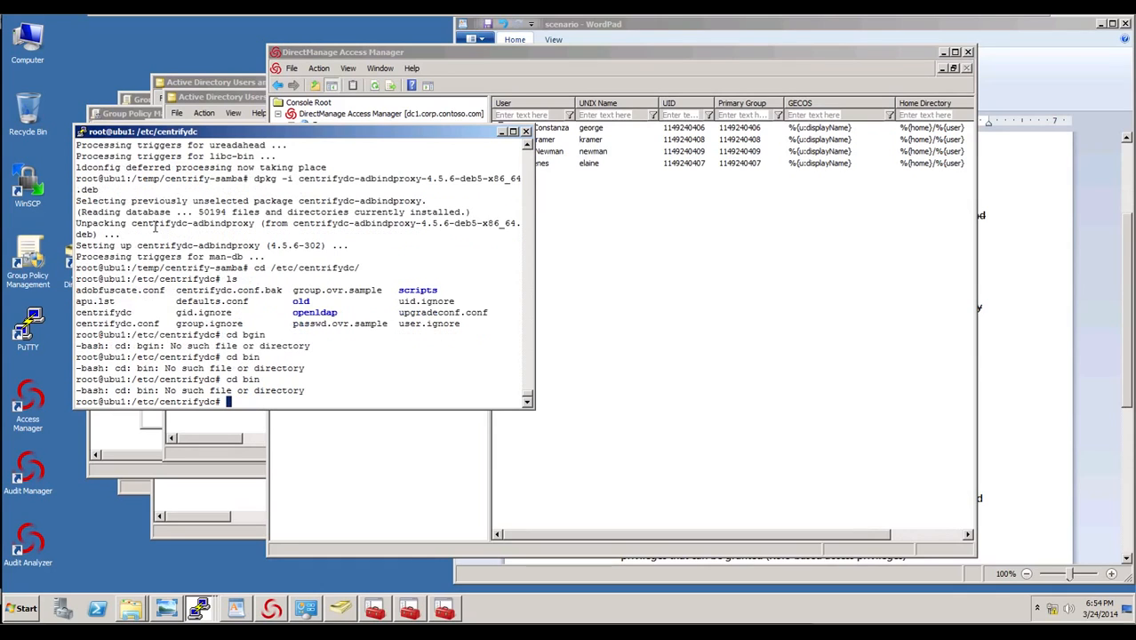
text(ls)
key(Return)
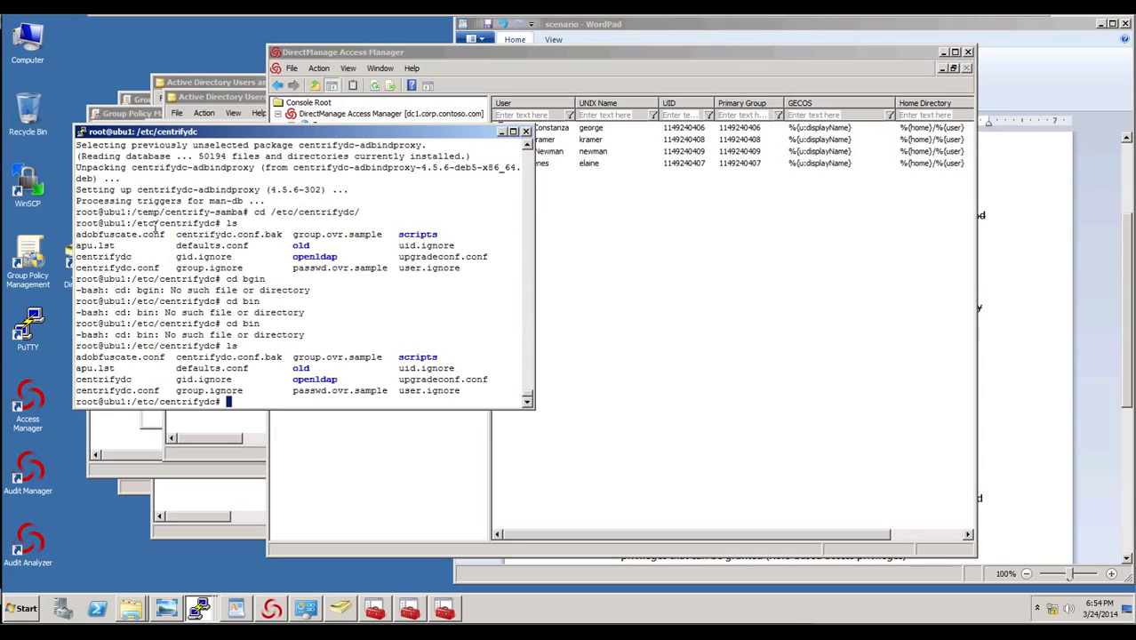
Change to /usr/share/centrifydc/bin and list the scripts and tools it contains.
text(cd /usr/share/cen)
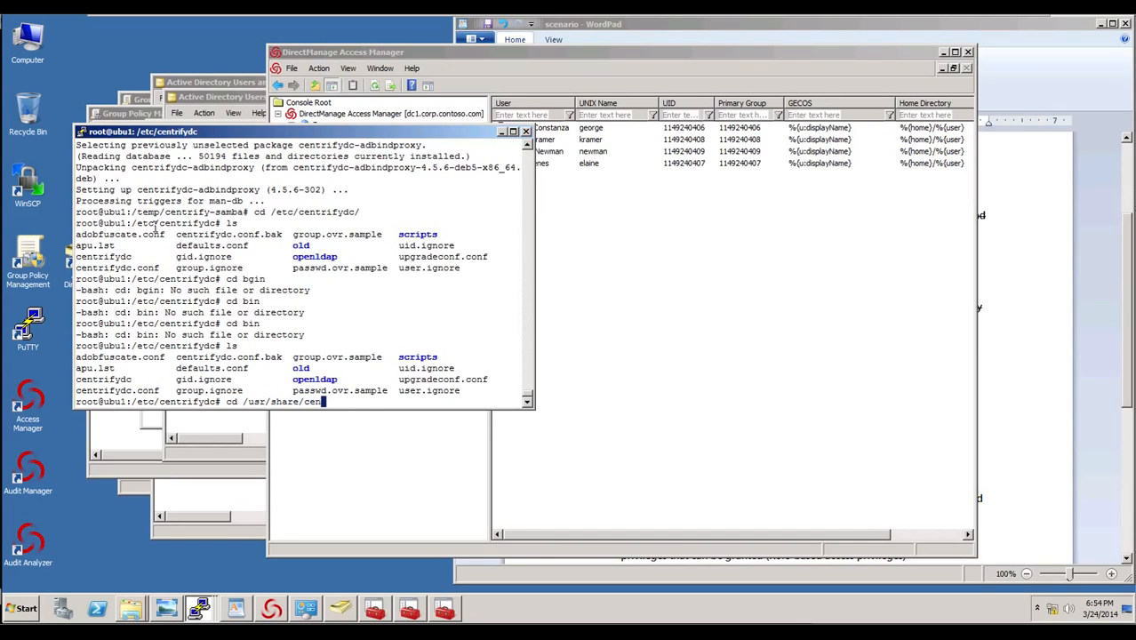
key(Tab)
key(Return)
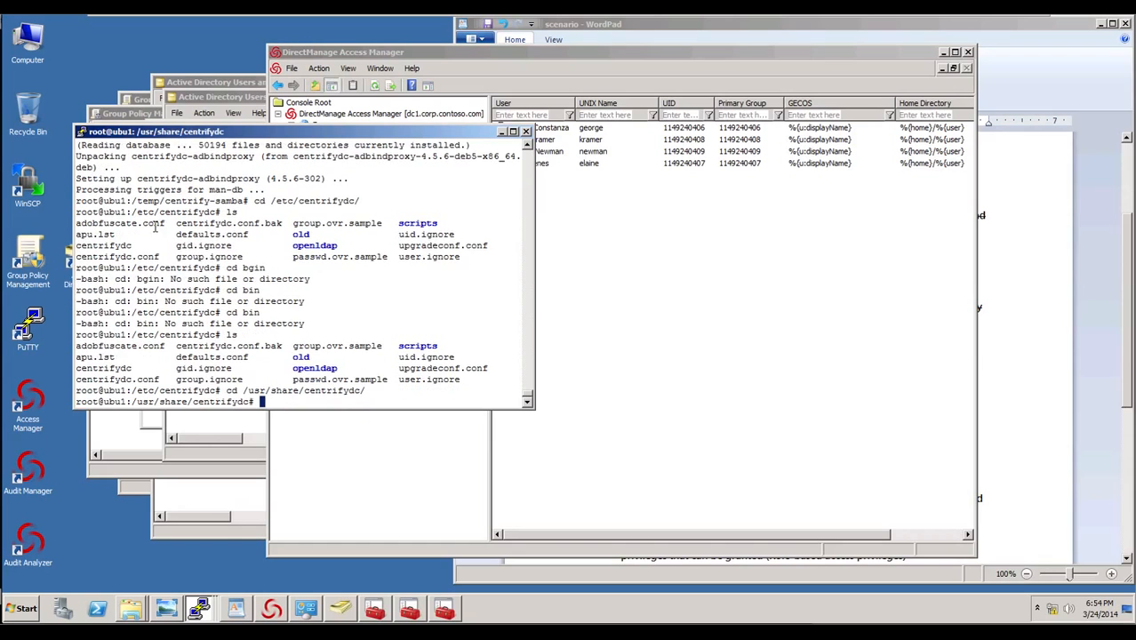
text(ls)
key(Return)
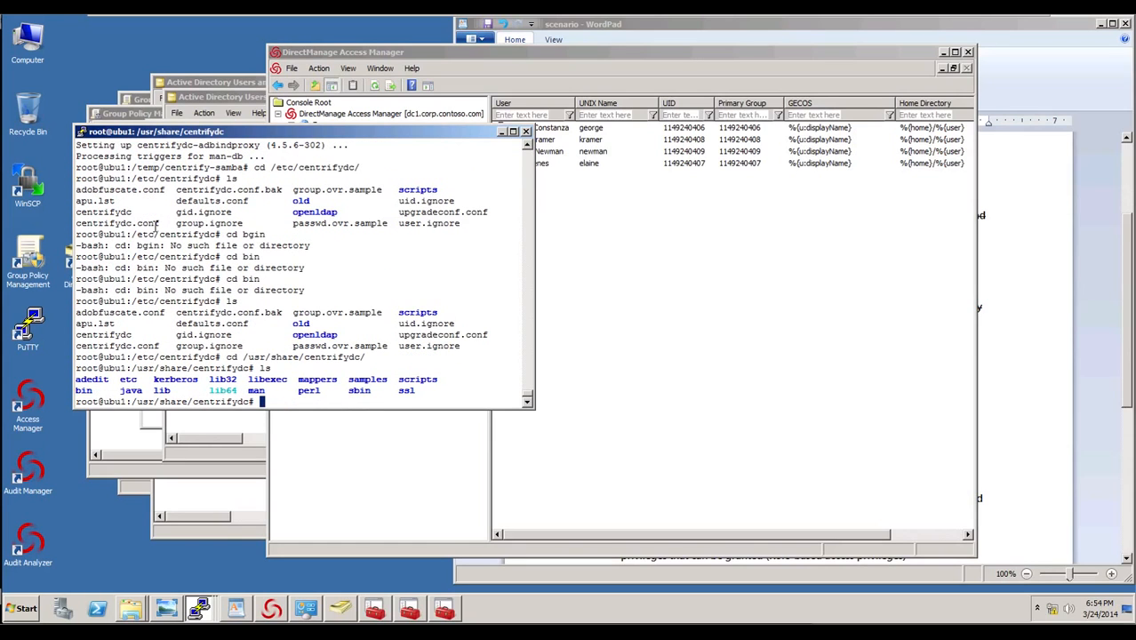
text(cd bin)
key(Return)
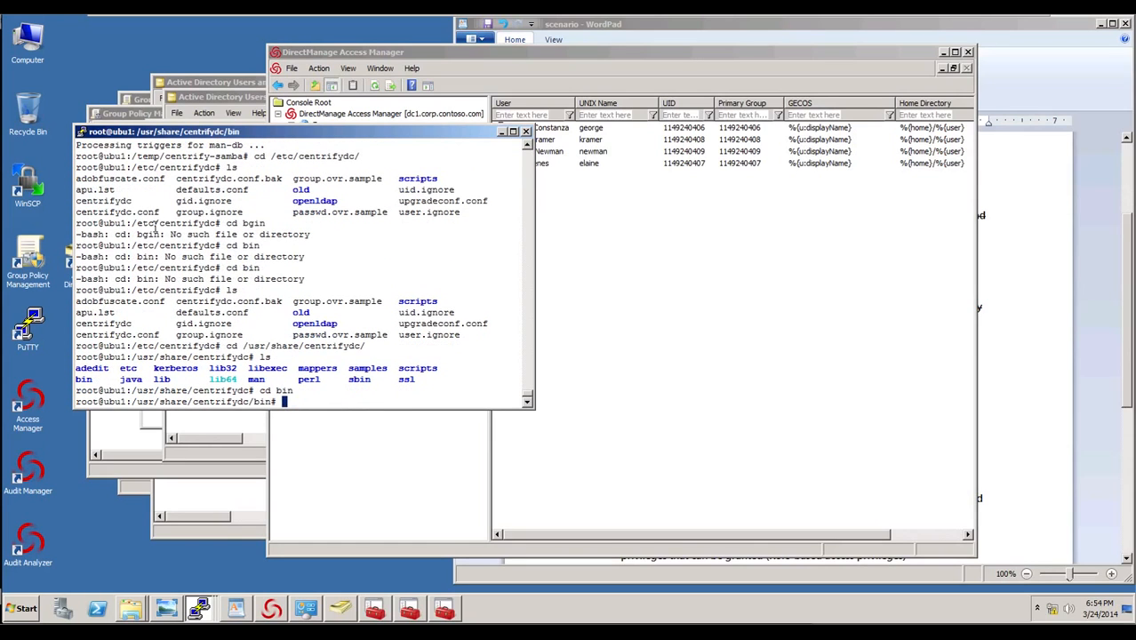
text(ls)
key(Return)
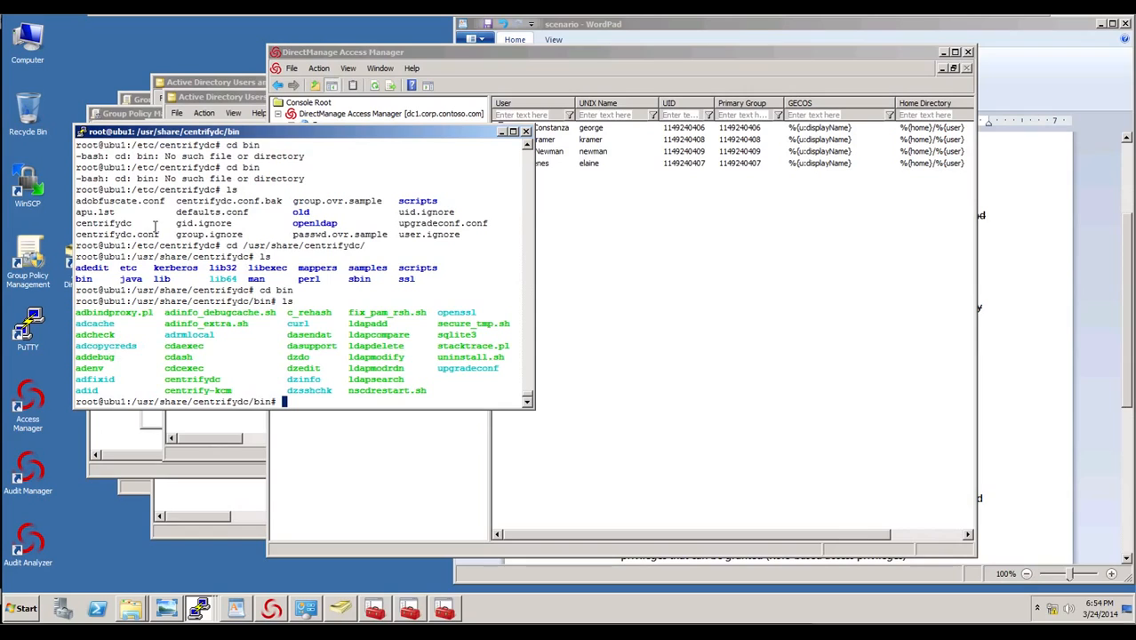
Run ./adbindproxy.pl and accept the default Centrify Samba path /opt/centrify/samba/.
text(./adbin)
key(Left)
key(Left)
key(Left)
key(Left)
key(Left)
key(Right)
key(Right)
key(Right)
key(Right)
key(Right)
key(Tab)
key(Return)
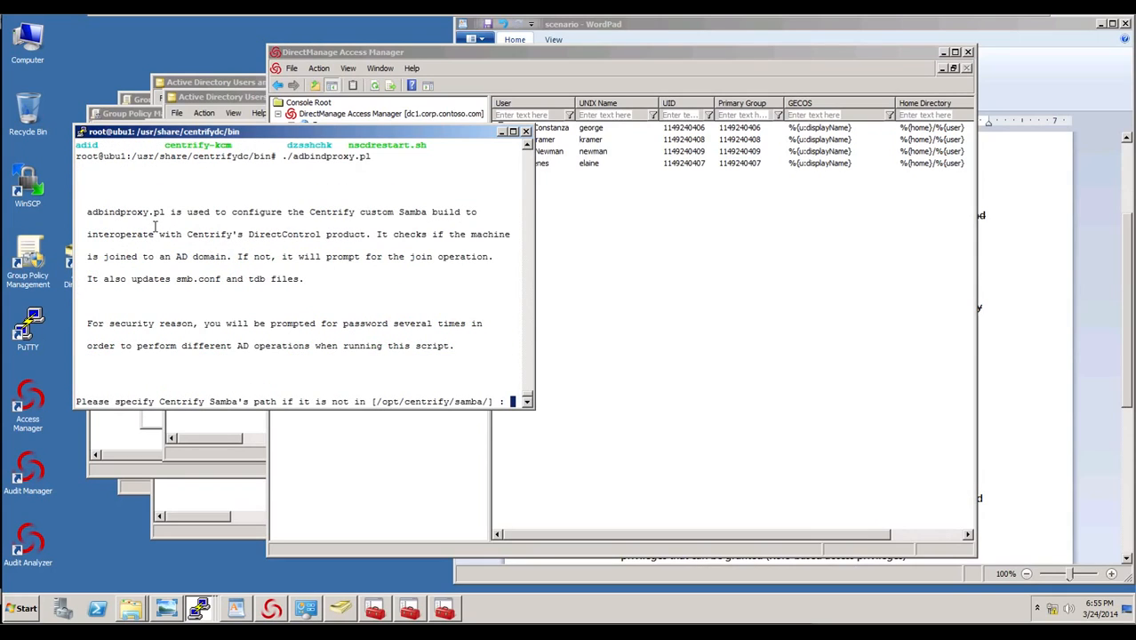
key(Return)
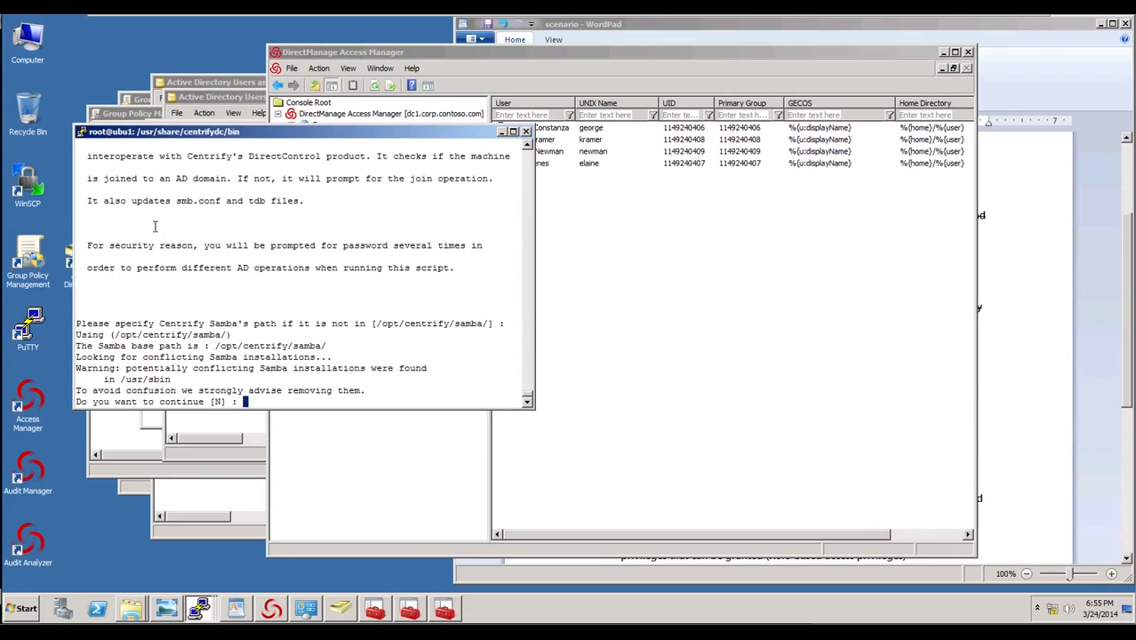
Continue the adbindproxy setup despite the conflicting Samba installations and accept creating symbolic links from /usr to /opt/centrify/samba/.
text(T')
key(Return)
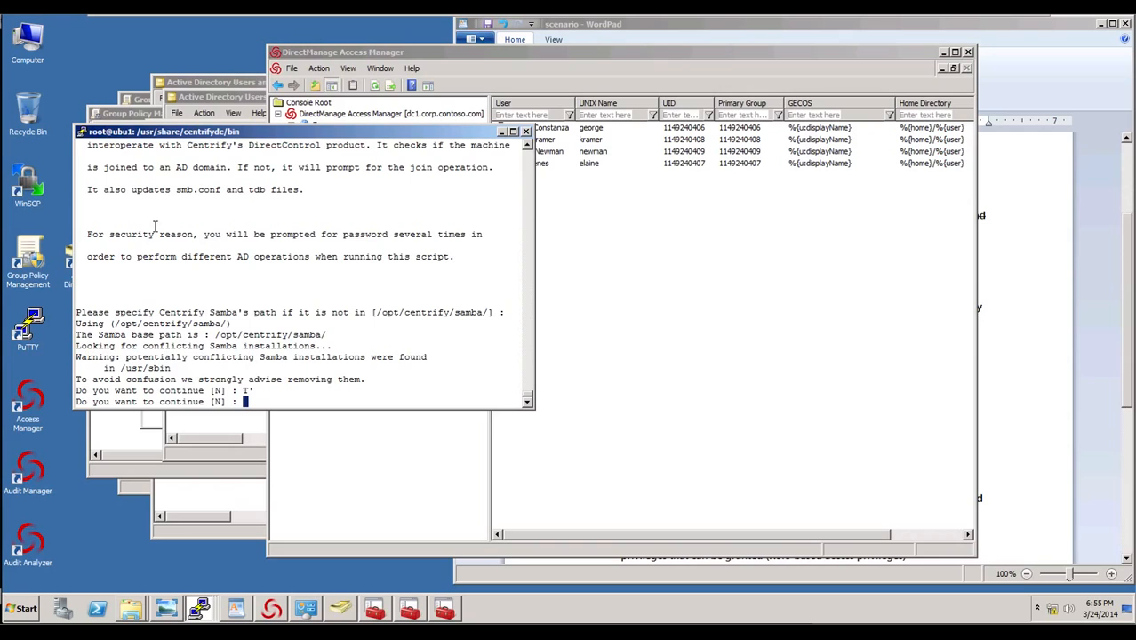
text(Y)
key(Return)
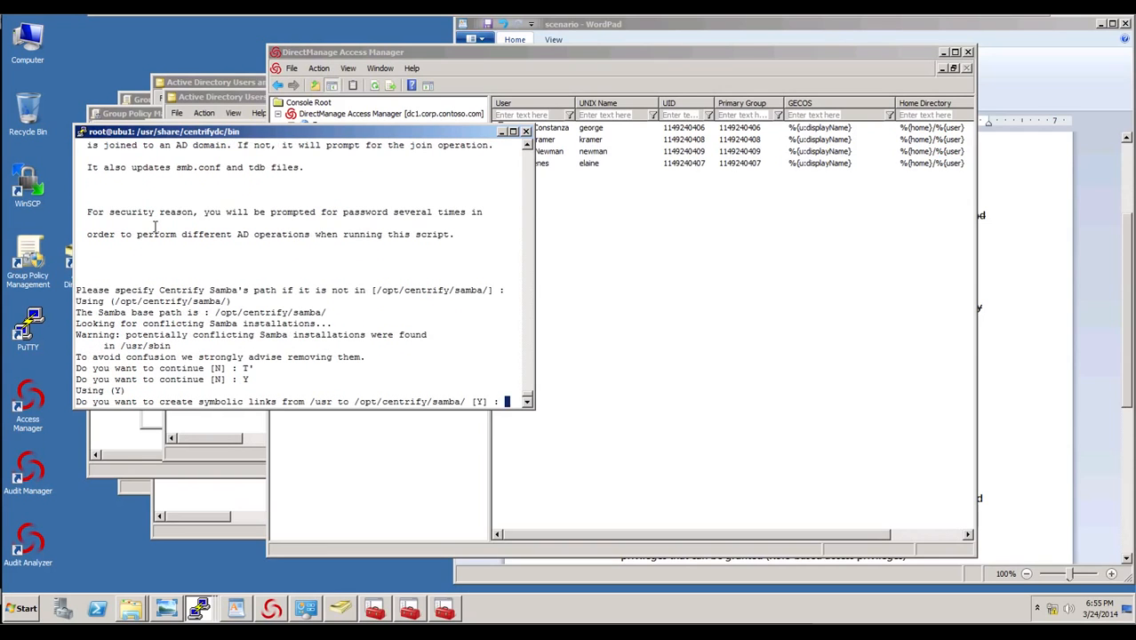
key(Return)
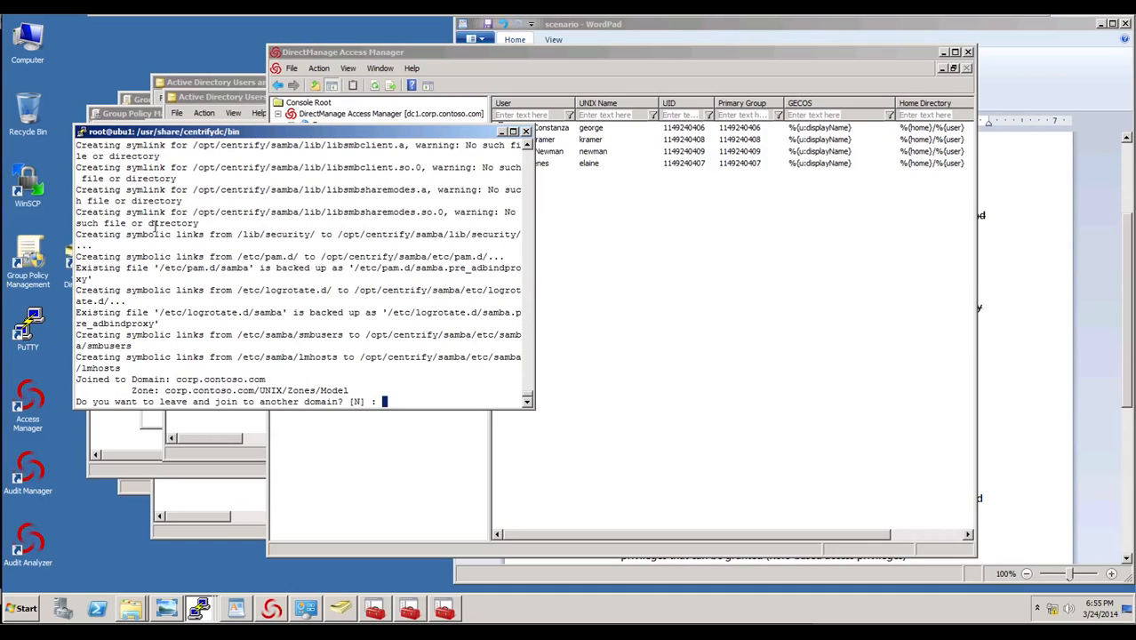
Complete the adbindproxy script by answering the domain prompt, declining to keep the original Samba settings and resetting the Samba User/Group ID cache.
text(y)
key(Return)
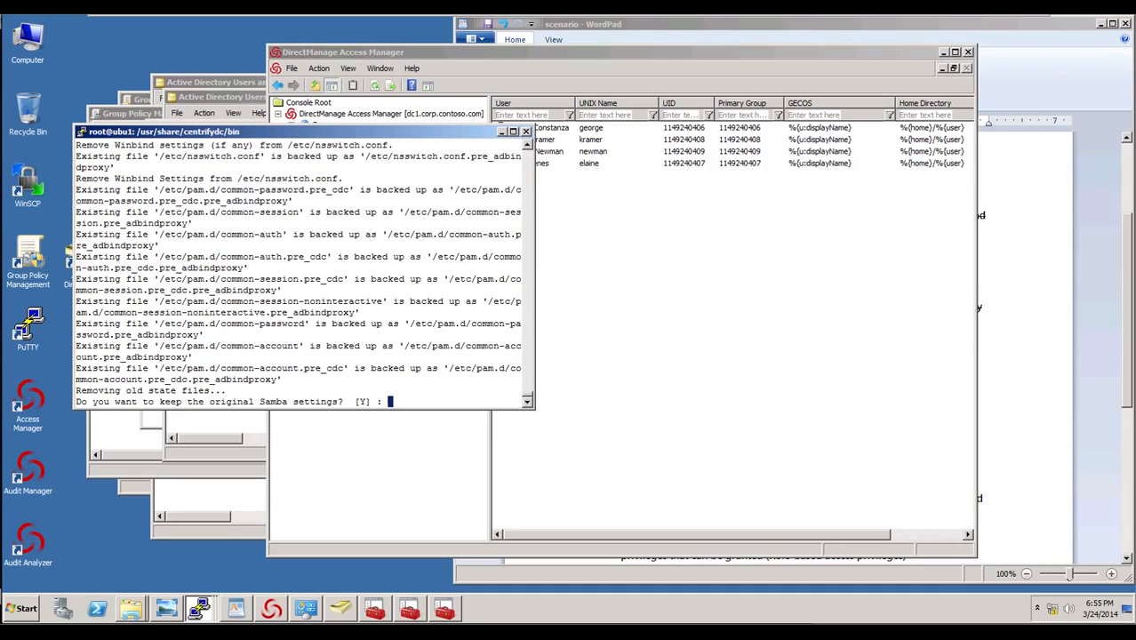
text(N)
key(Return)
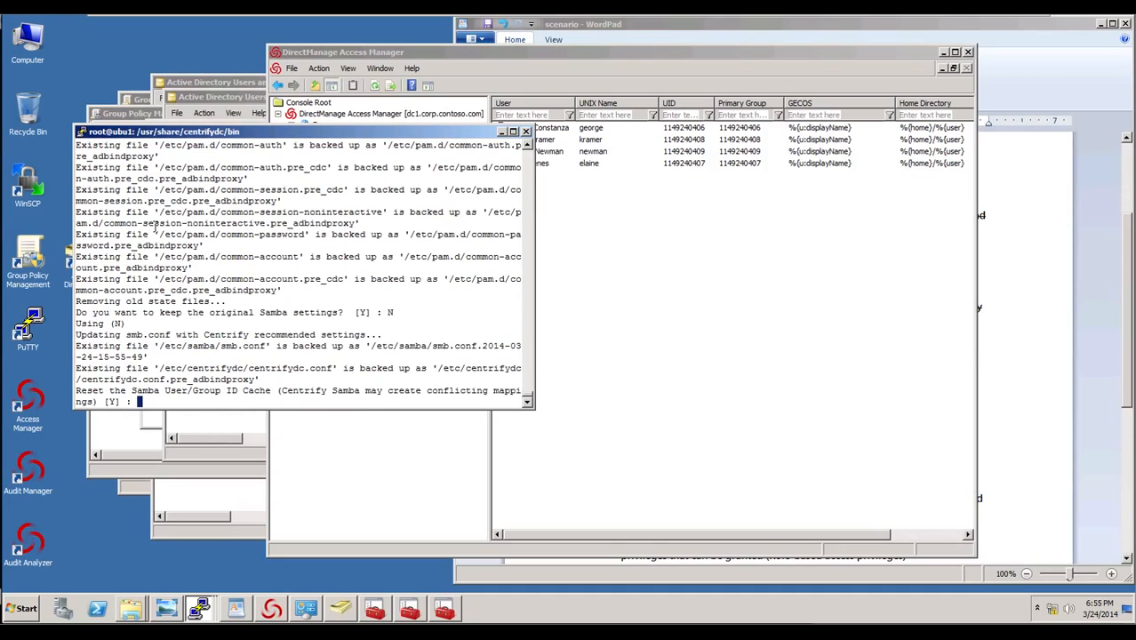
text(Y)
key(Return)
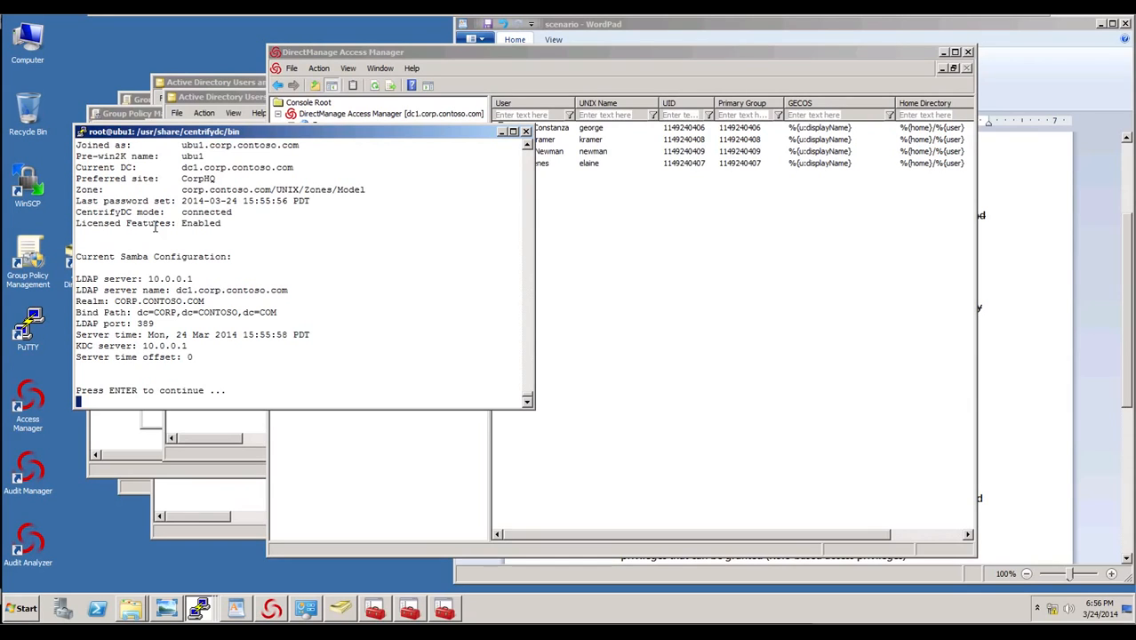
key(Return)
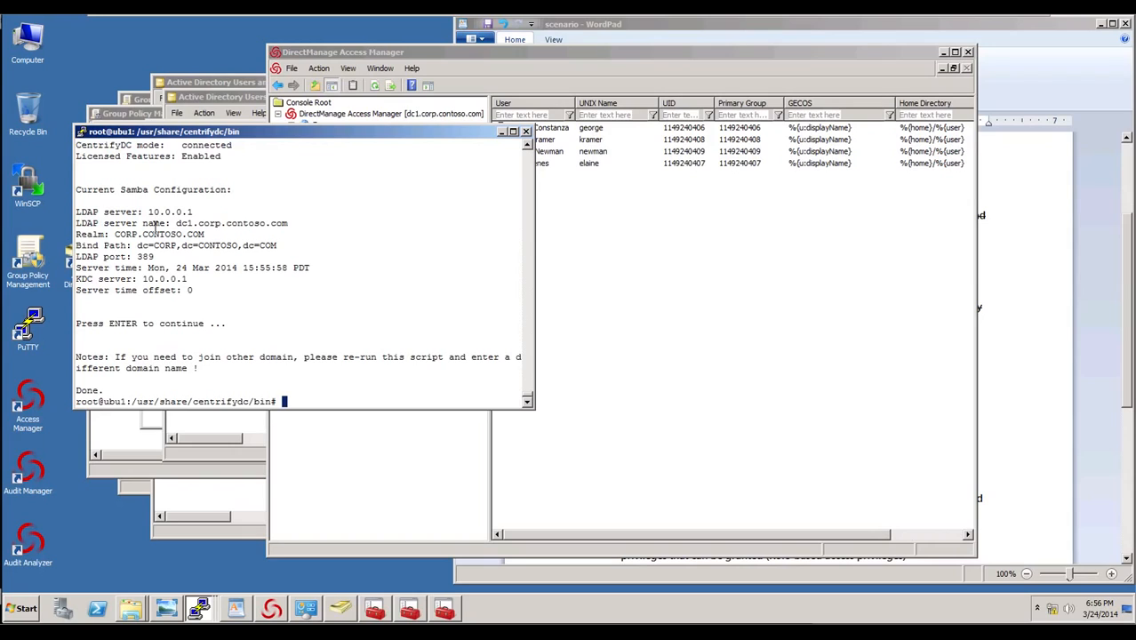
Change to the root directory / on ubu1 and list its contents.
text(cd /)
key(Return)
text(ls)
key(Return)
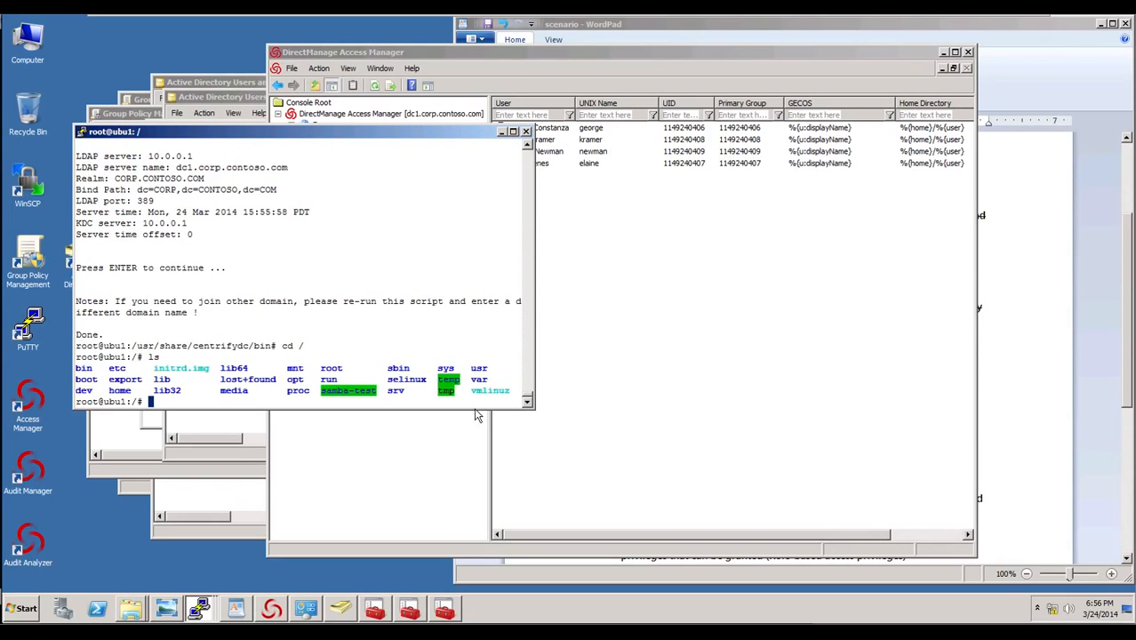
Open the network path \\ubu1 from Windows and go into its samba-test share.
click(15, 612)
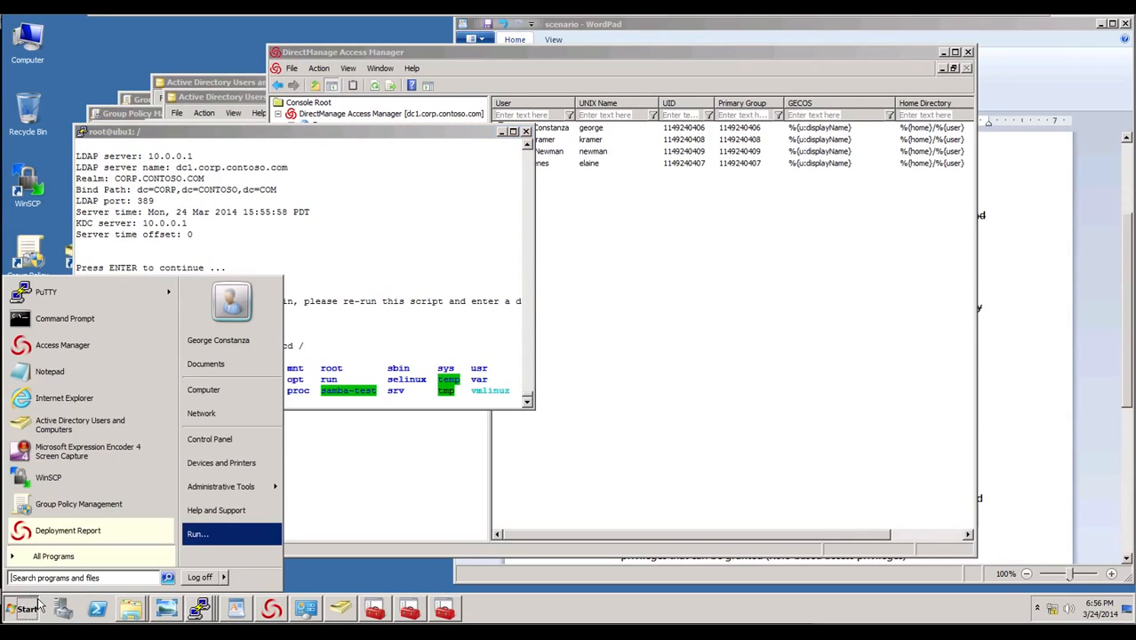
click(210, 535)
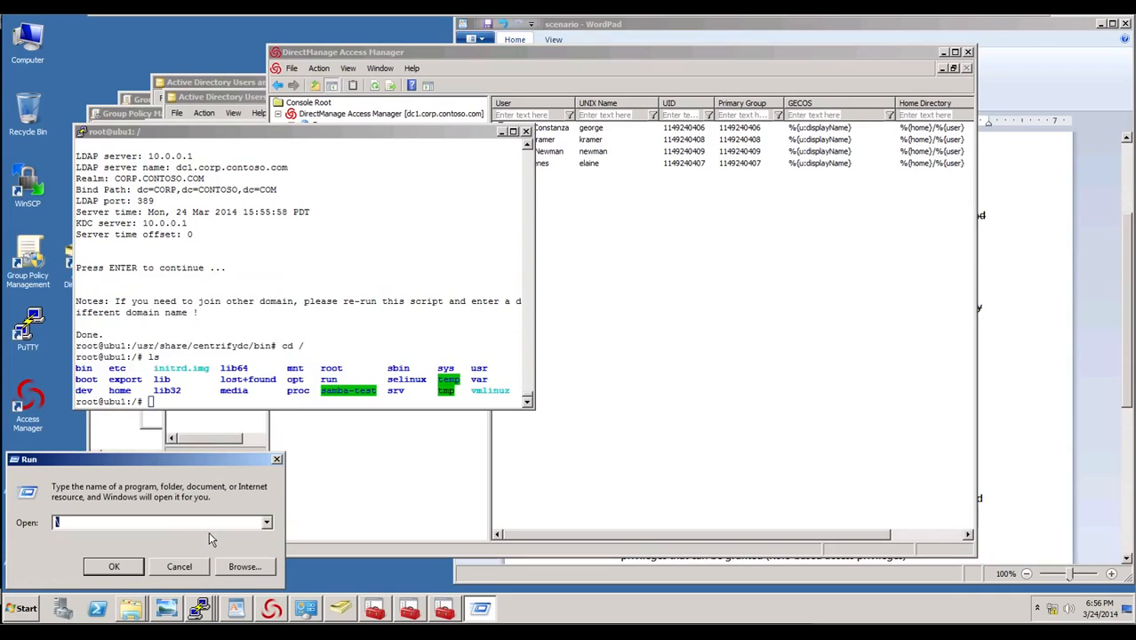
text(\\ubu1)
key(Return)
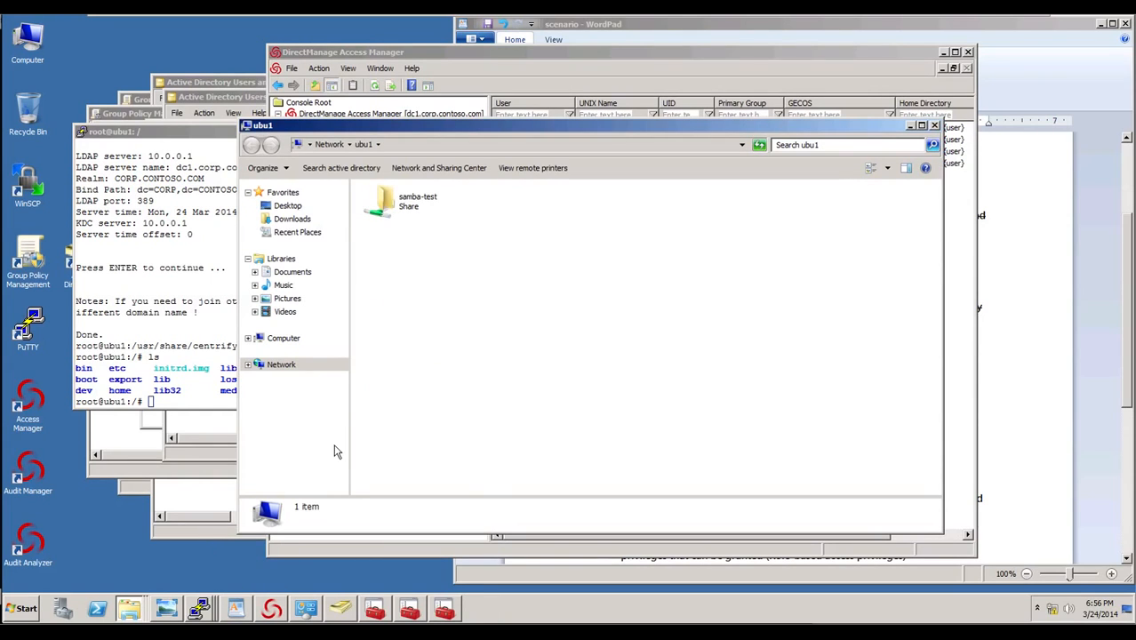
double_click(392, 212)
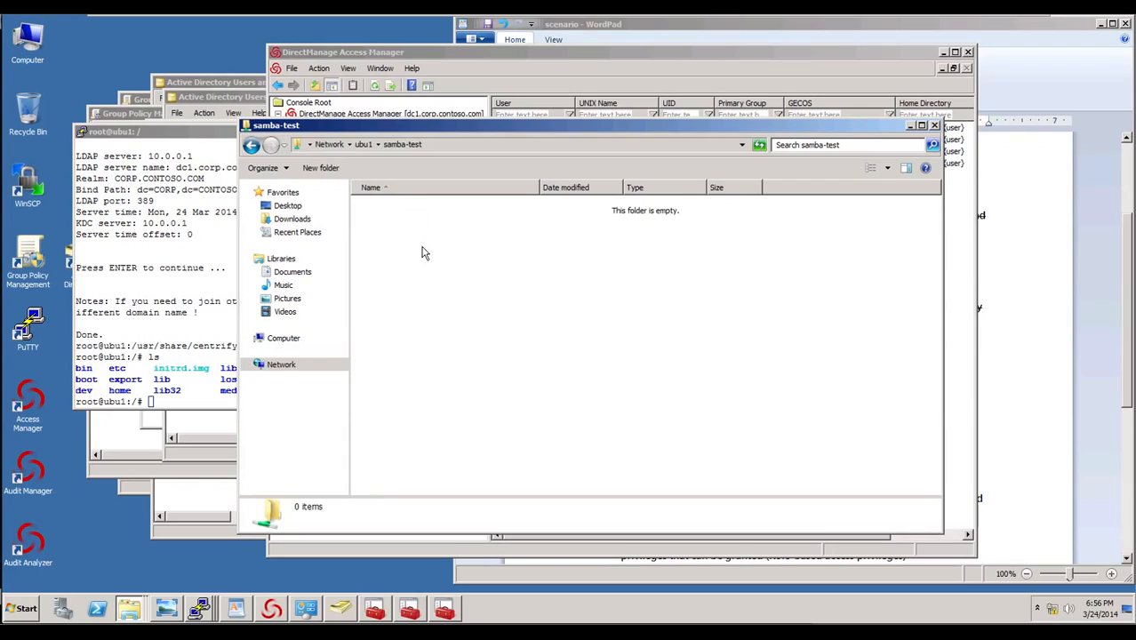
Create a new text document named myfilegeorge.txt in the samba-test share.
right_click(421, 247)
mouse_move(460, 360)
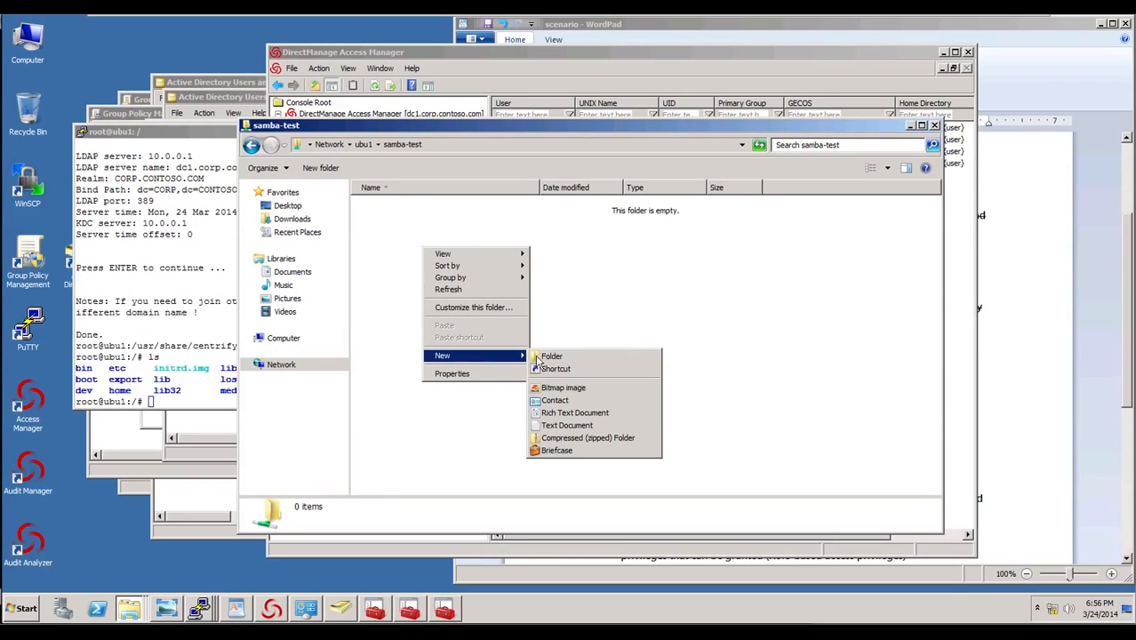
click(567, 427)
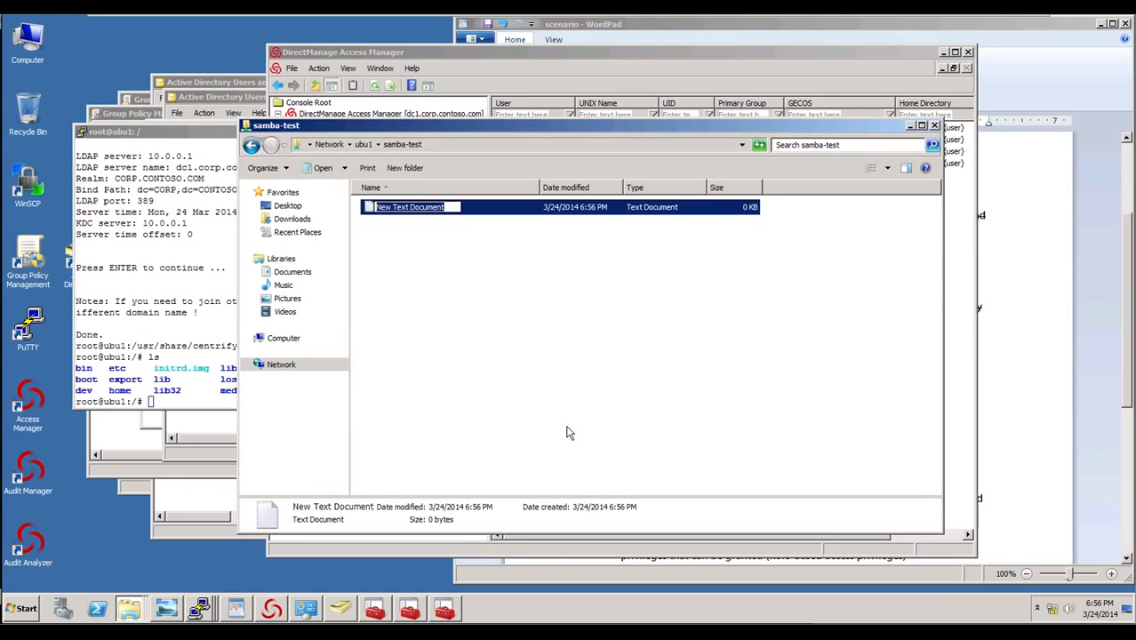
text(myf)
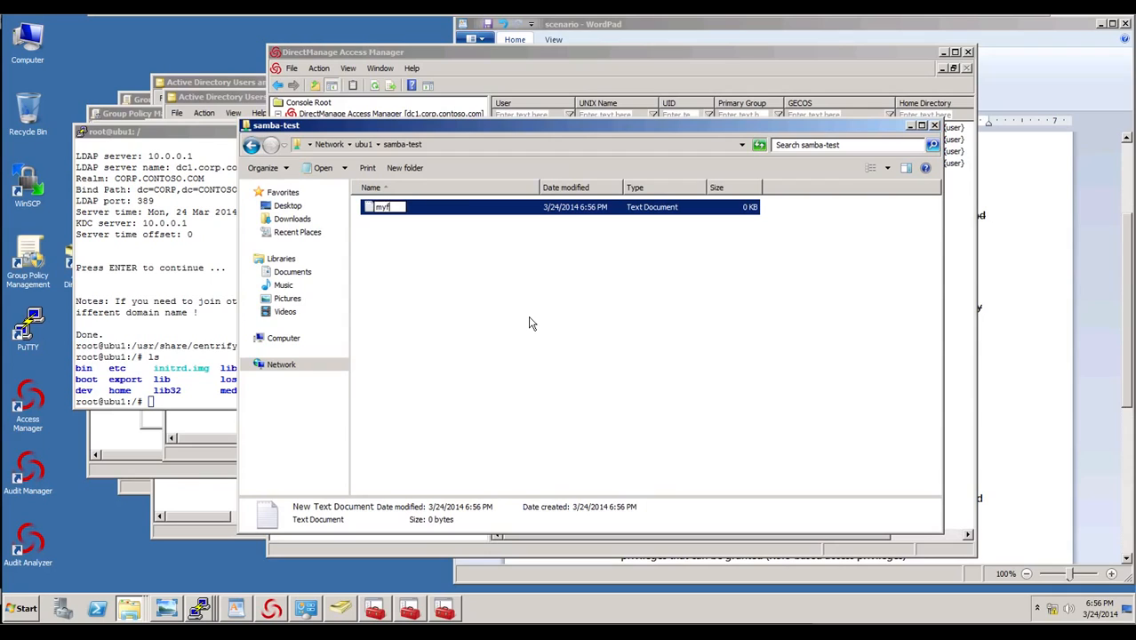
text(ilegeorge.txt)
key(Return)
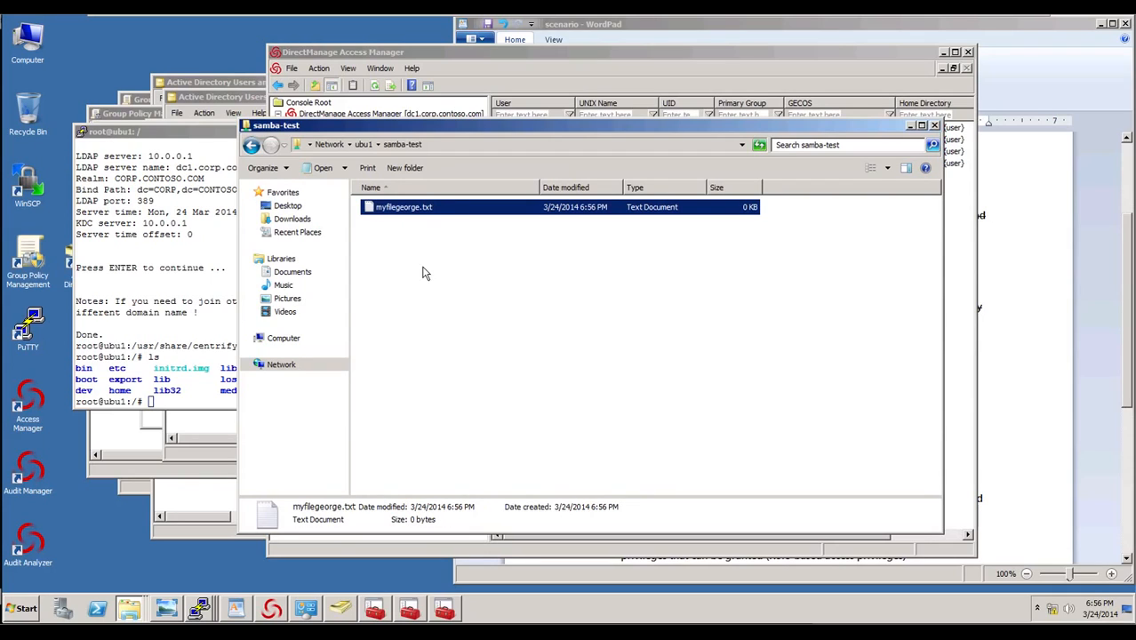
Write "this is to test samba and my uid should be a long one" in myfilegeorge.txt, then save and close it.
double_click(399, 208)
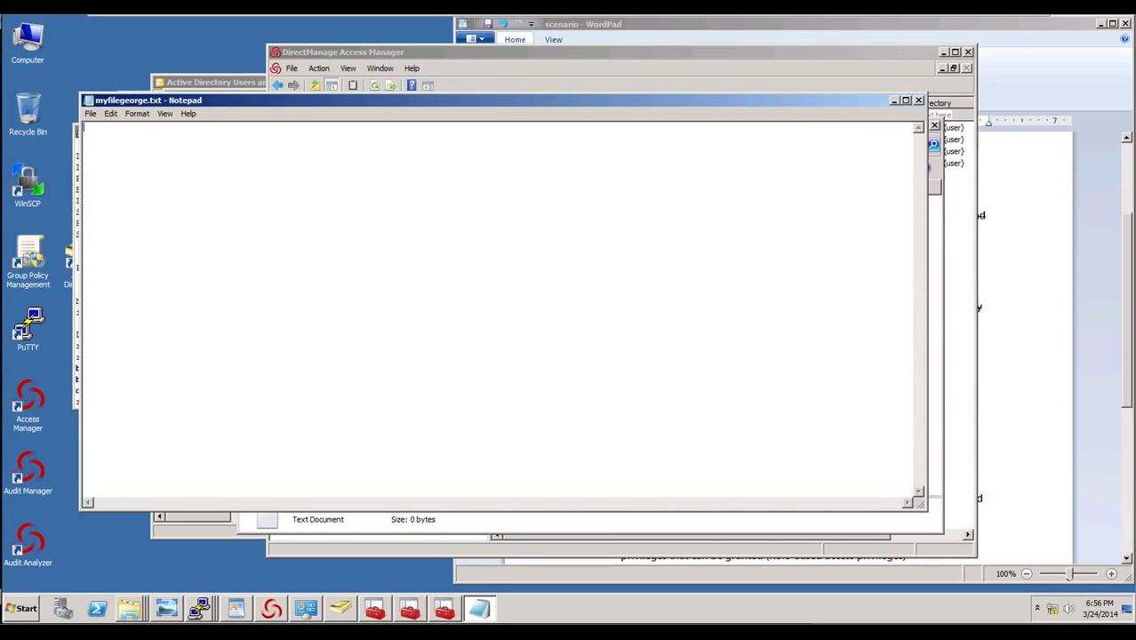
text(this is to test samba and my uid)
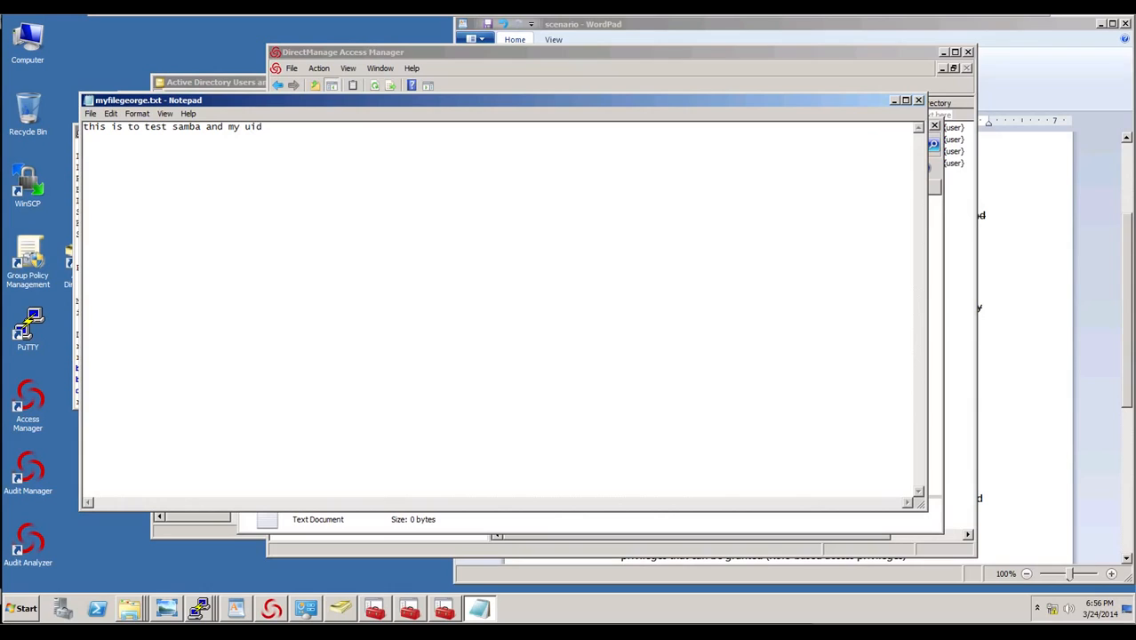
text( should be a long one)
click(919, 100)
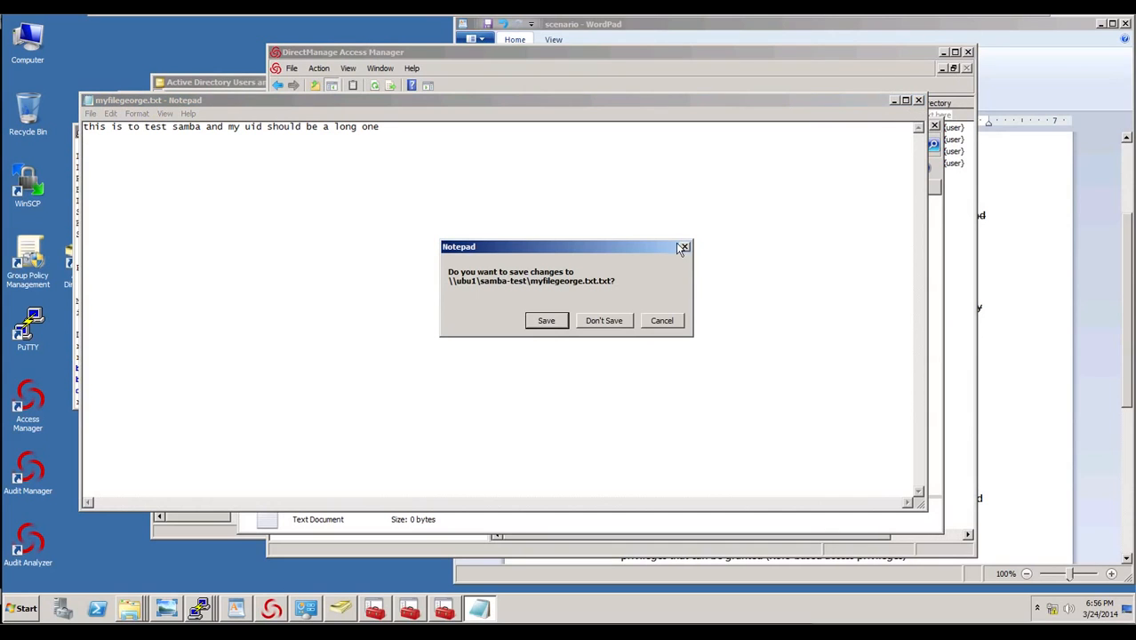
click(546, 321)
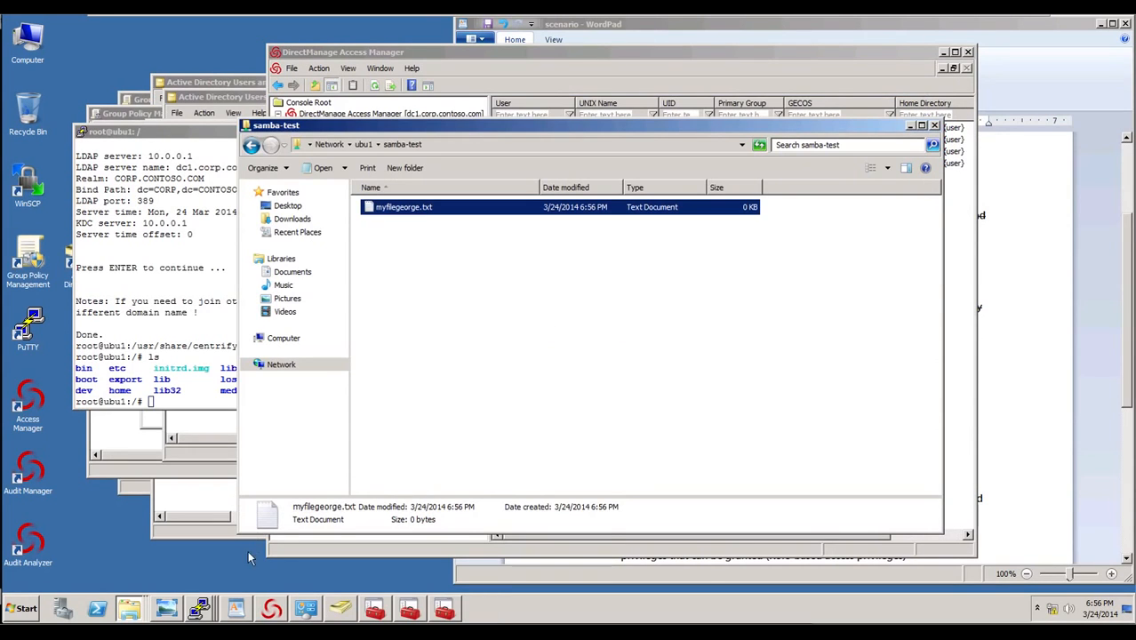
Switch to the root@ubu1 PuTTY session, change into samba-test/ and list its files.
click(201, 612)
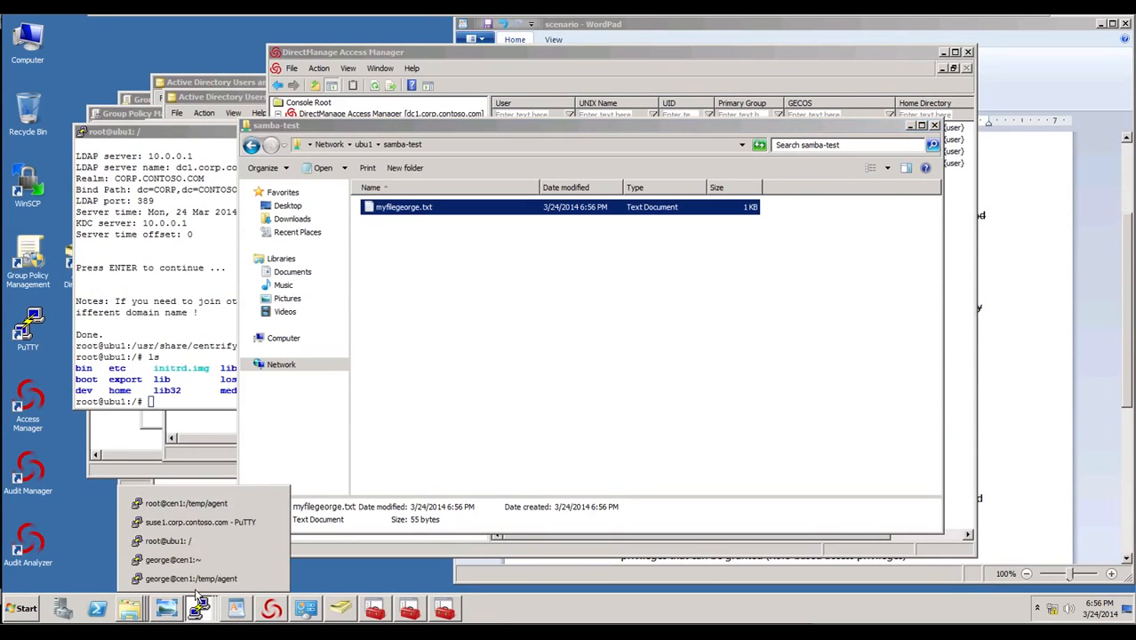
click(189, 541)
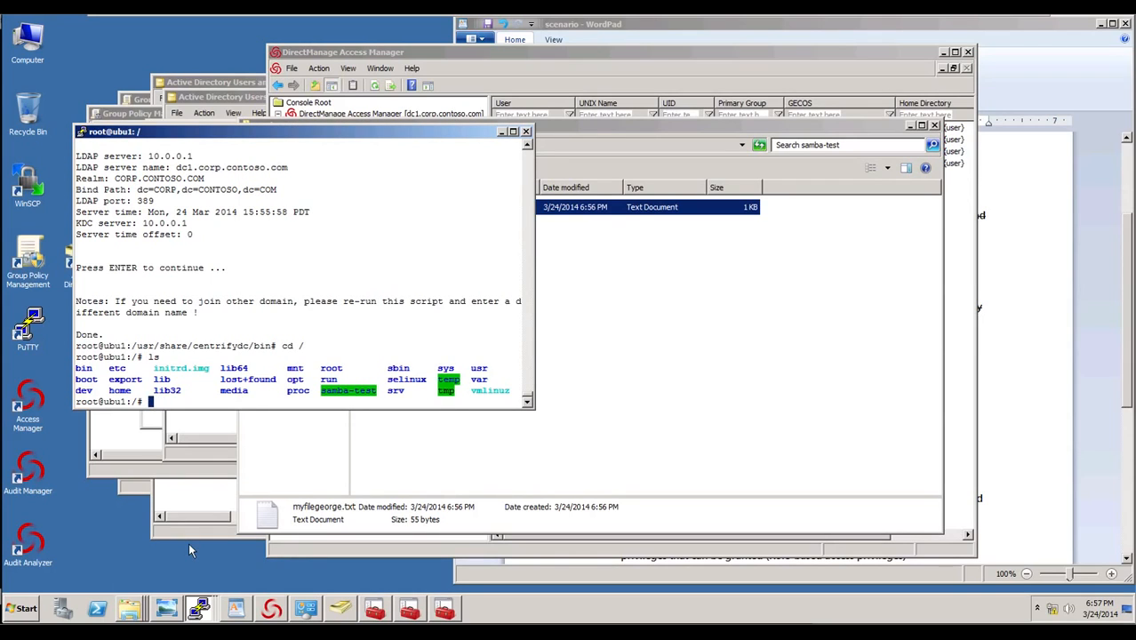
text(cd samba-test/)
key(Return)
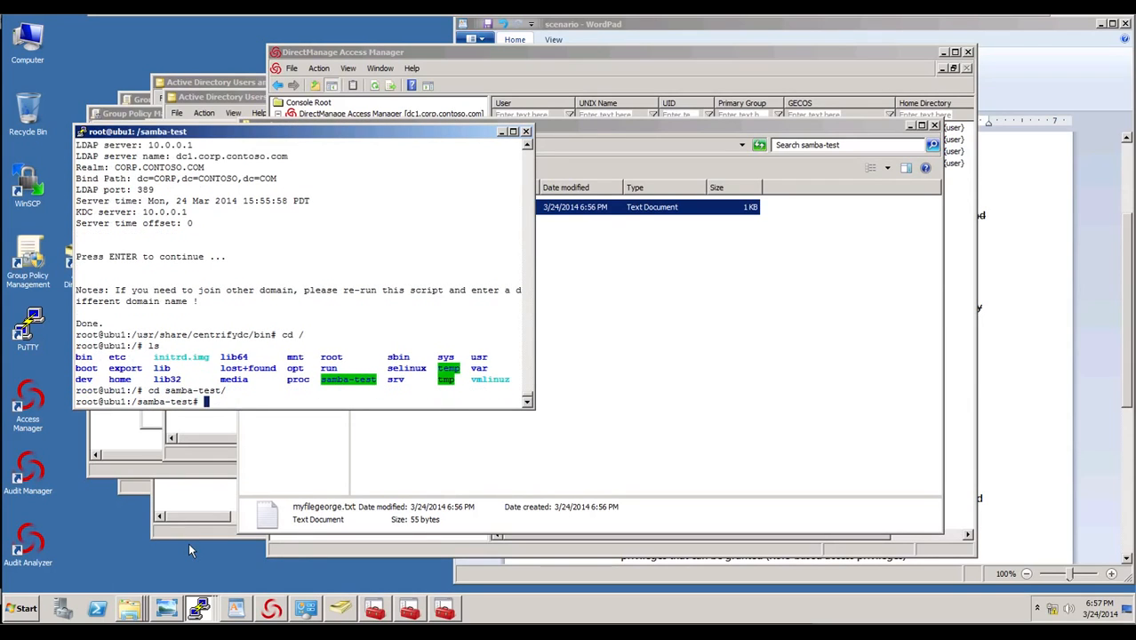
text(ls)
key(Return)
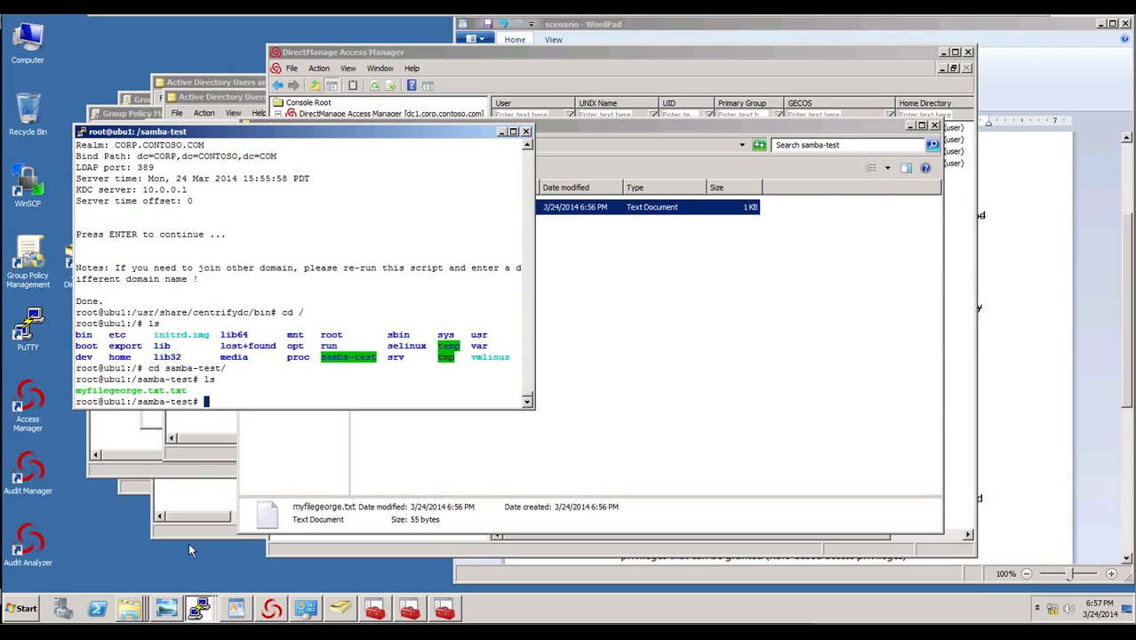
List the samba-test files with ls -la and ls -lan to examine their owners by name and by numeric ID.
text(ls -ls)
key(BackSpace)
text(a)
key(Return)
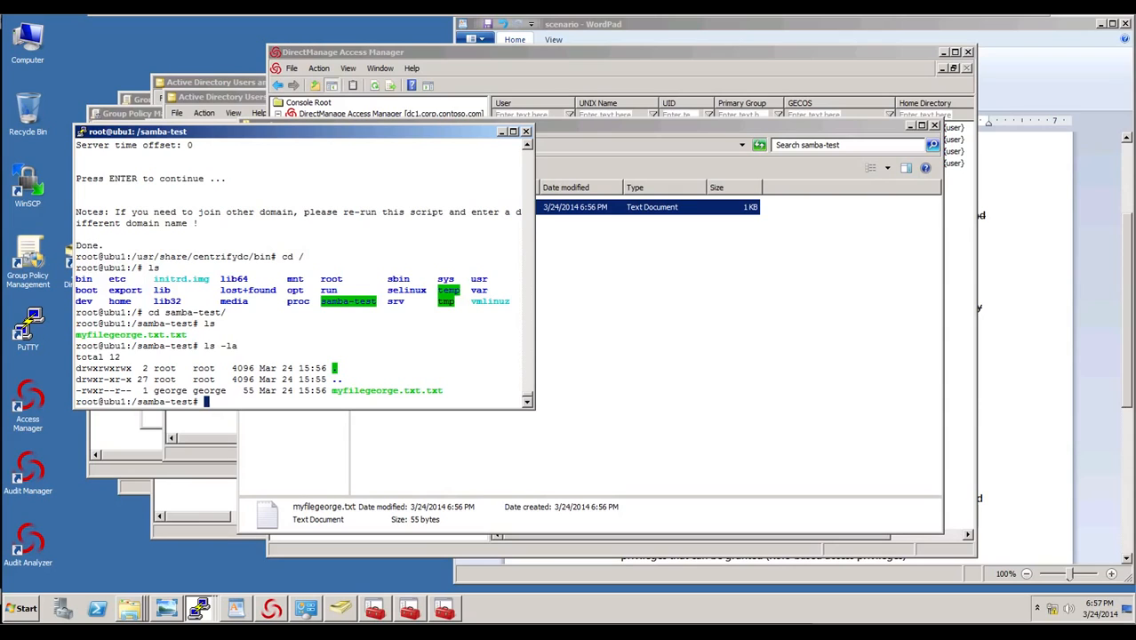
key(Up)
text(n)
key(Return)
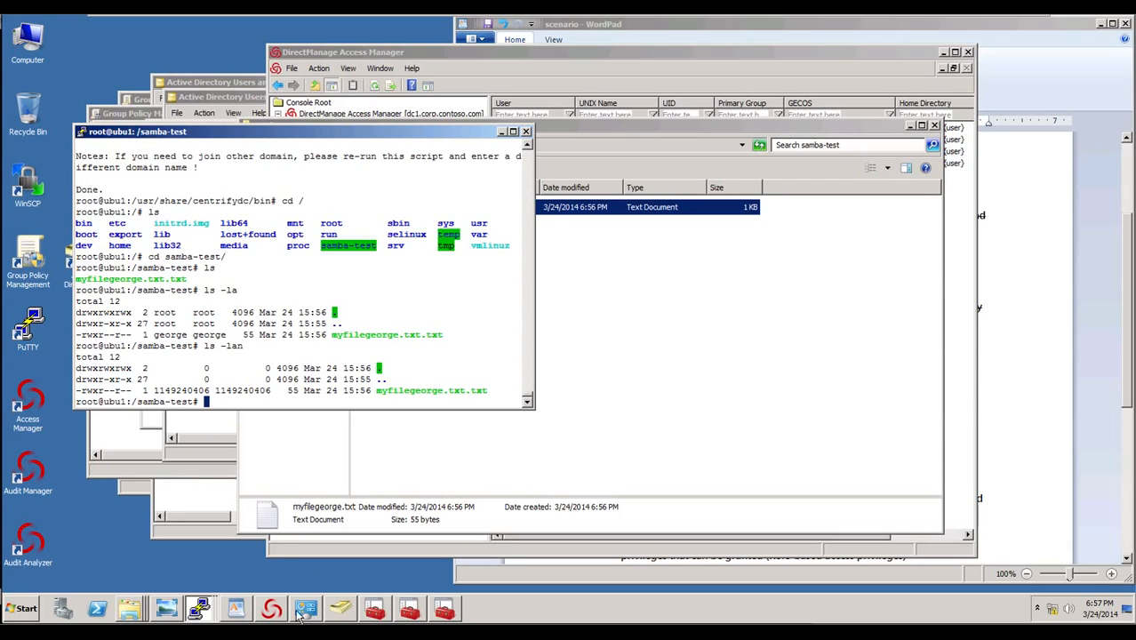
Switch to DirectManage Access Manager and compare the UNIX users' UIDs with the numeric file owner in the ubu1 terminal.
mouse_move(283, 616)
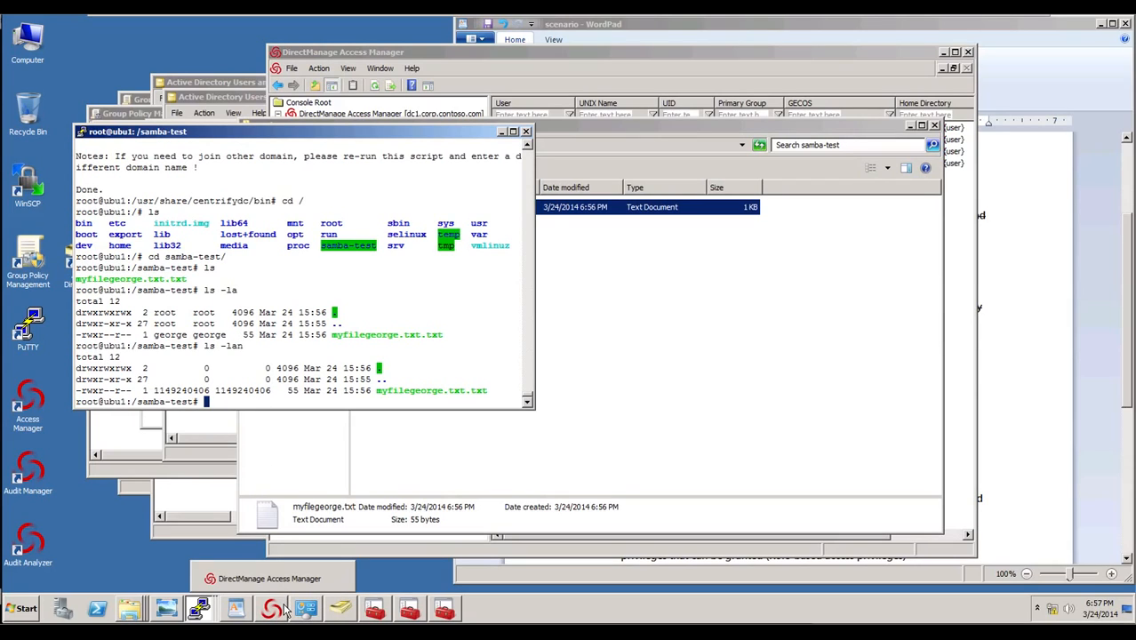
click(285, 614)
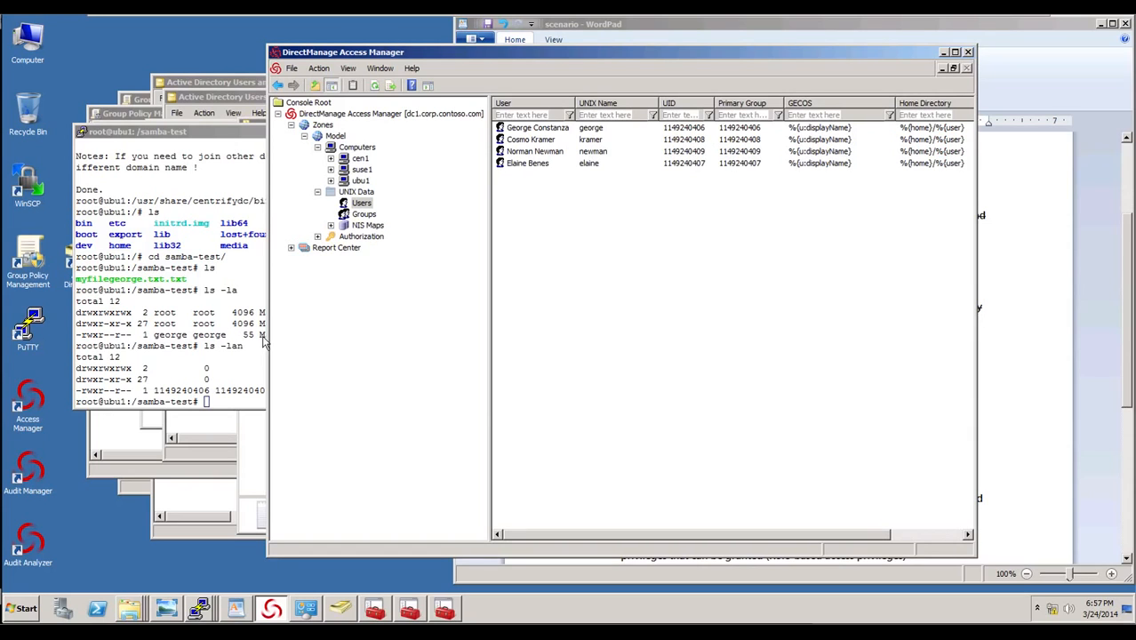
drag(233, 346, 216, 359)
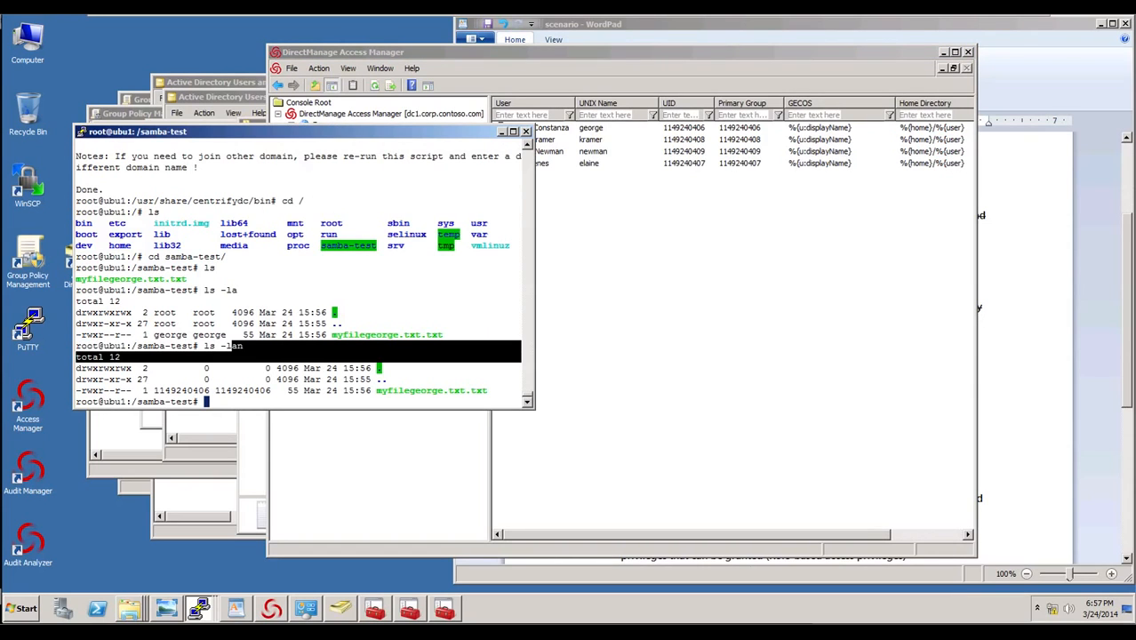
Switch to the scenario document in WordPad and strike through item 12, "Filer integration (Samba or NFS) - identity consistency for files and folders".
click(1019, 227)
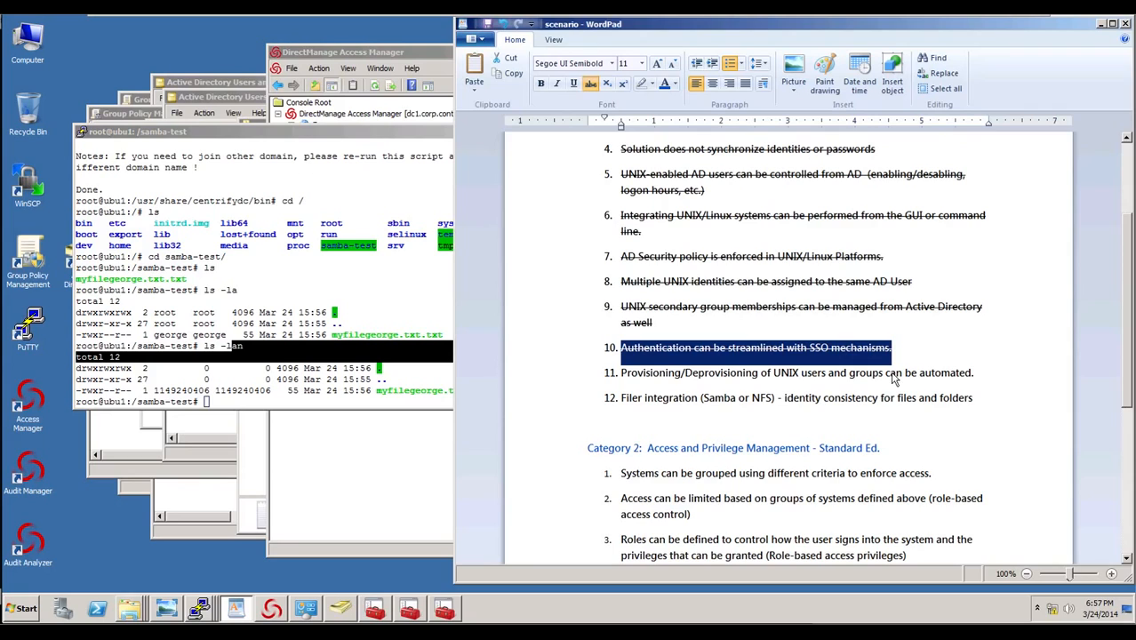
drag(622, 399, 1004, 401)
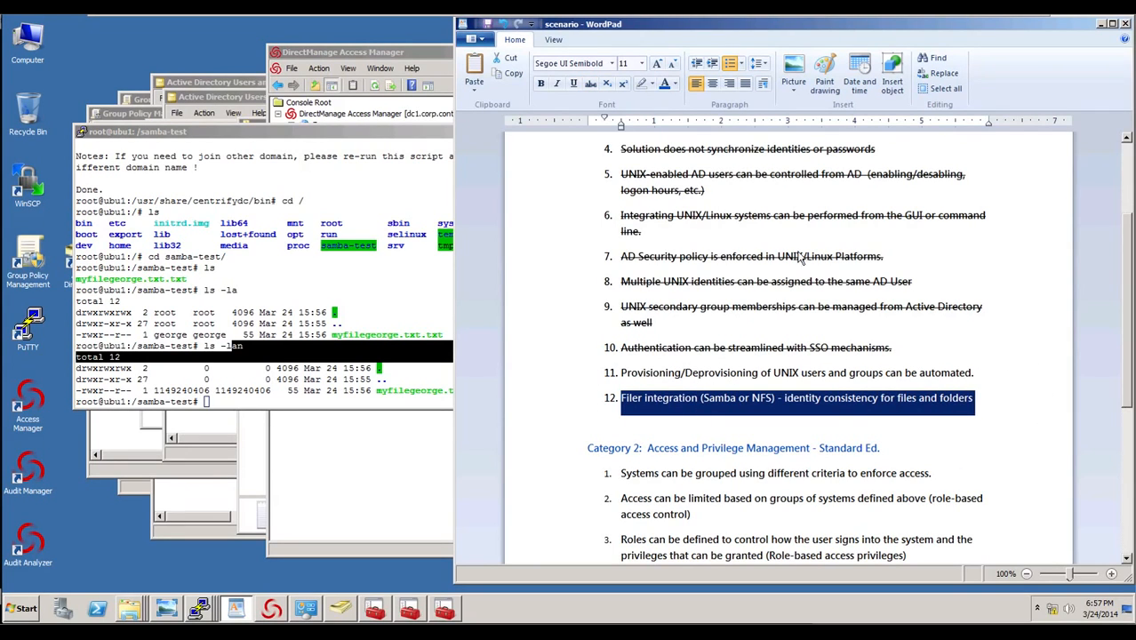
click(590, 82)
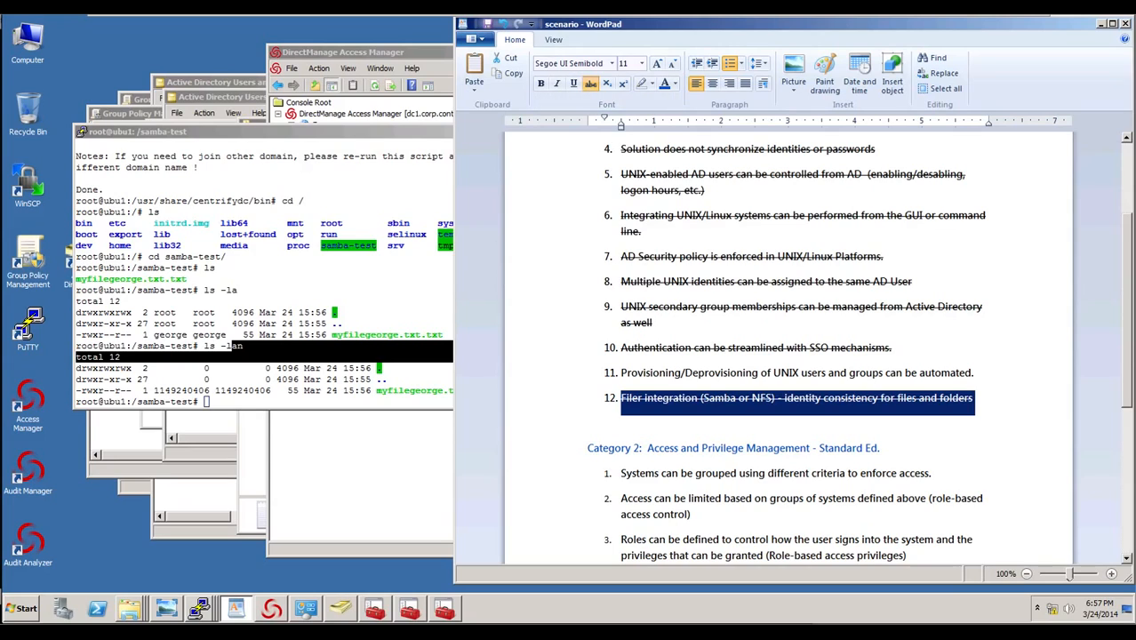
click(713, 347)
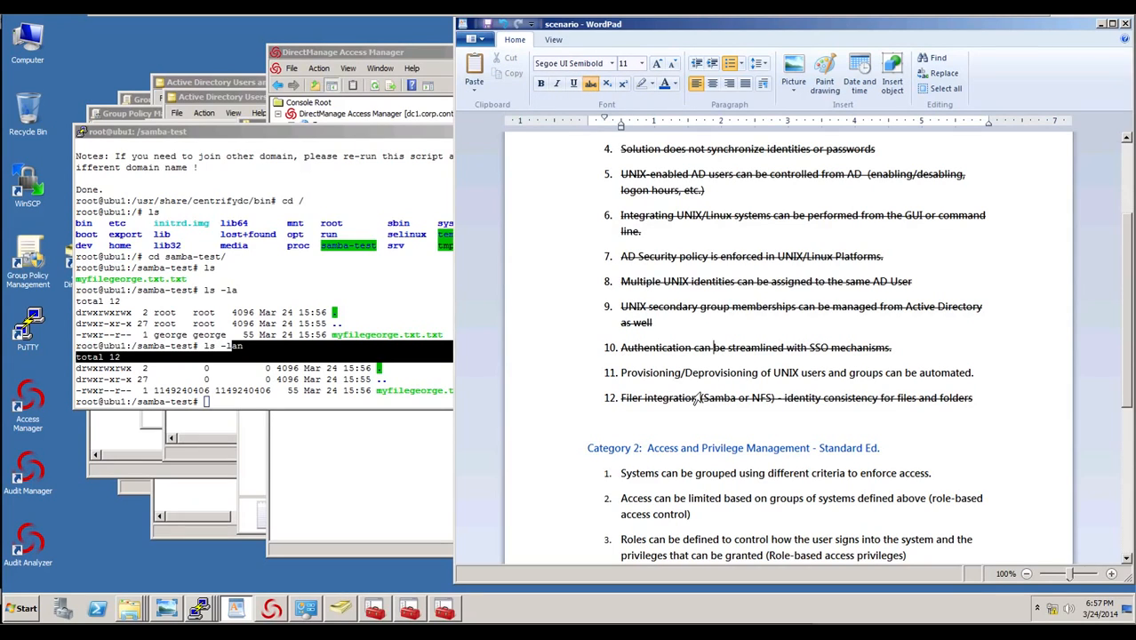